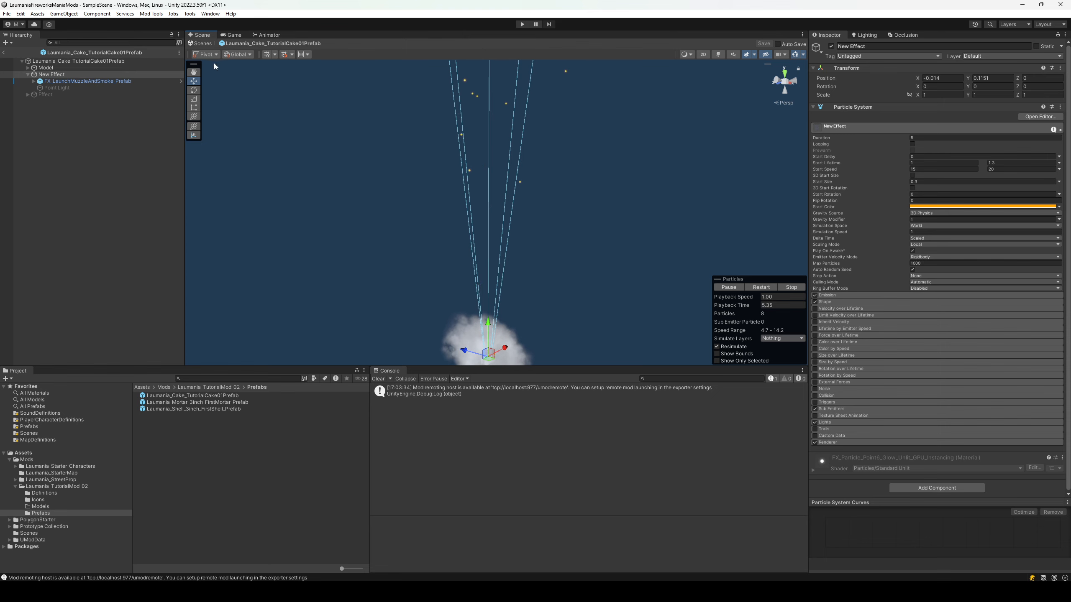
Build the tutorial mod containing the cake prefab.
{"action": "left_click", "coordinate": [146, 14]}
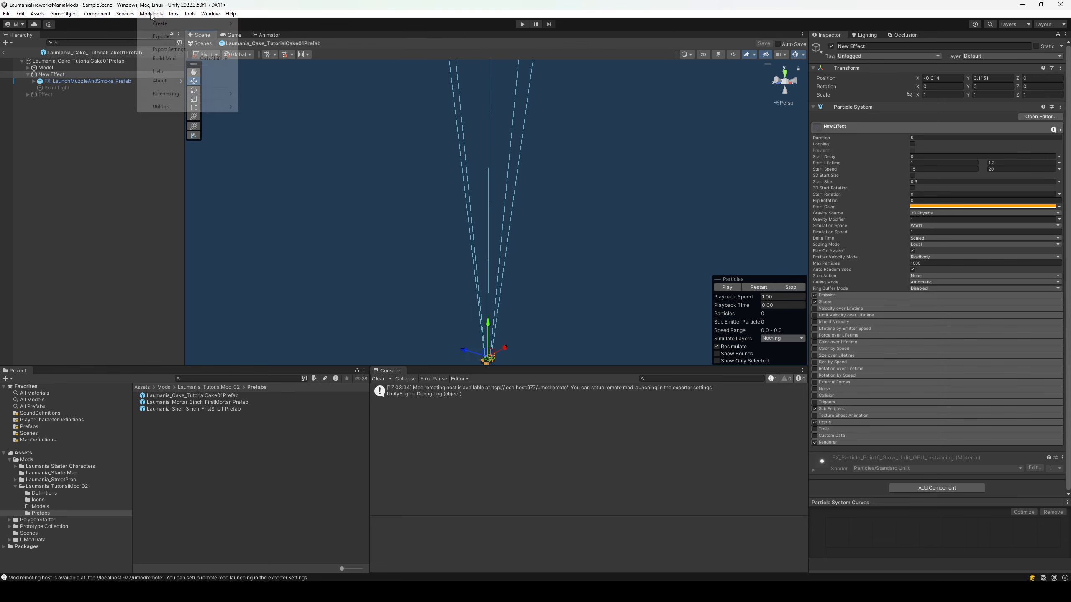
{"action": "left_click", "coordinate": [185, 60]}
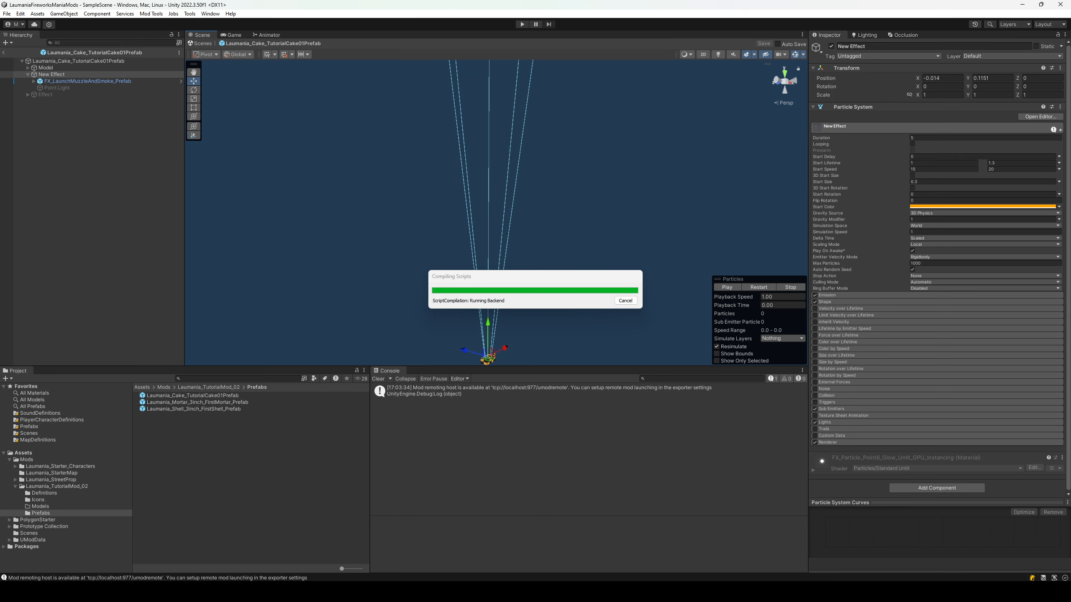
Switch to Fireworks Mania and exit the running map to return to the main menu.
{"action": "mouse_move", "coordinate": [719, 593]}
{"action": "left_click", "coordinate": [719, 550]}
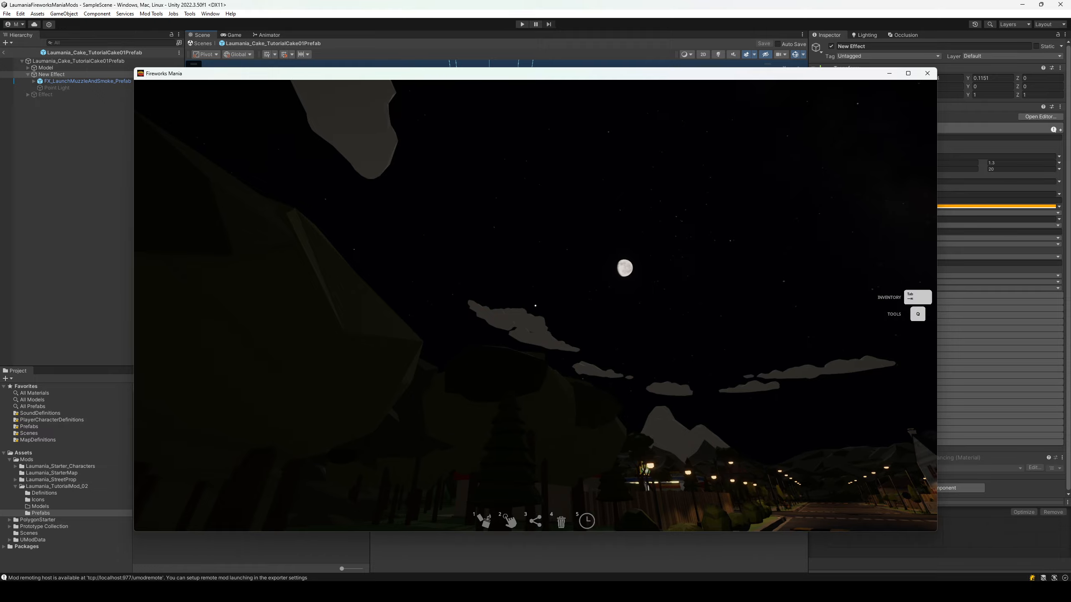
{"action": "key", "text": "Escape"}
{"action": "left_click", "coordinate": [259, 476]}
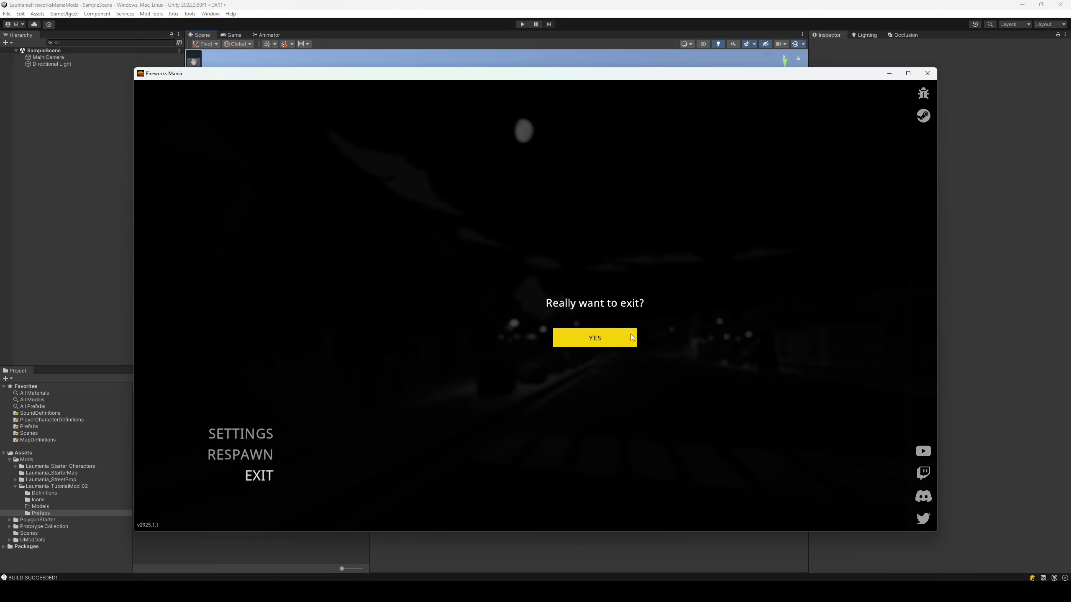
{"action": "left_click", "coordinate": [592, 339]}
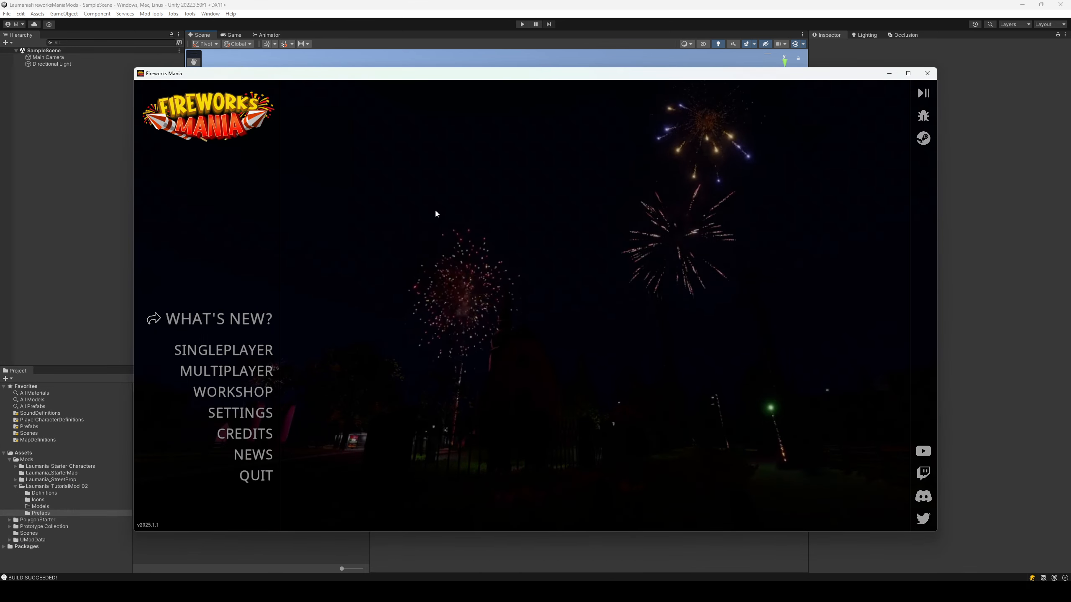
Check the game console for the mod reload message and review the display settings.
{"action": "key", "text": "grave"}
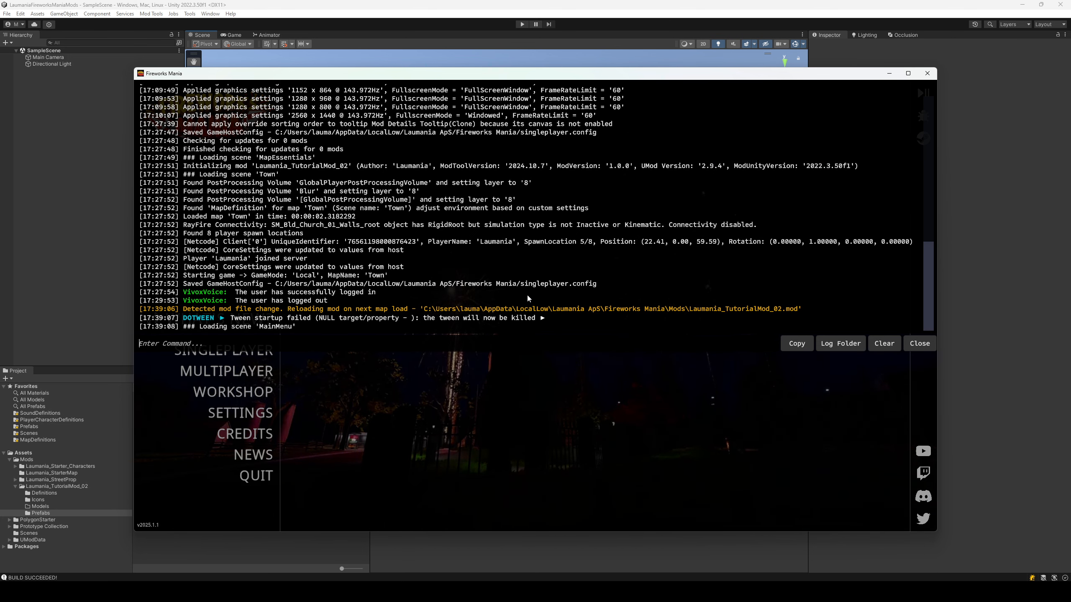
{"action": "key", "text": "grave"}
{"action": "left_click", "coordinate": [240, 413]}
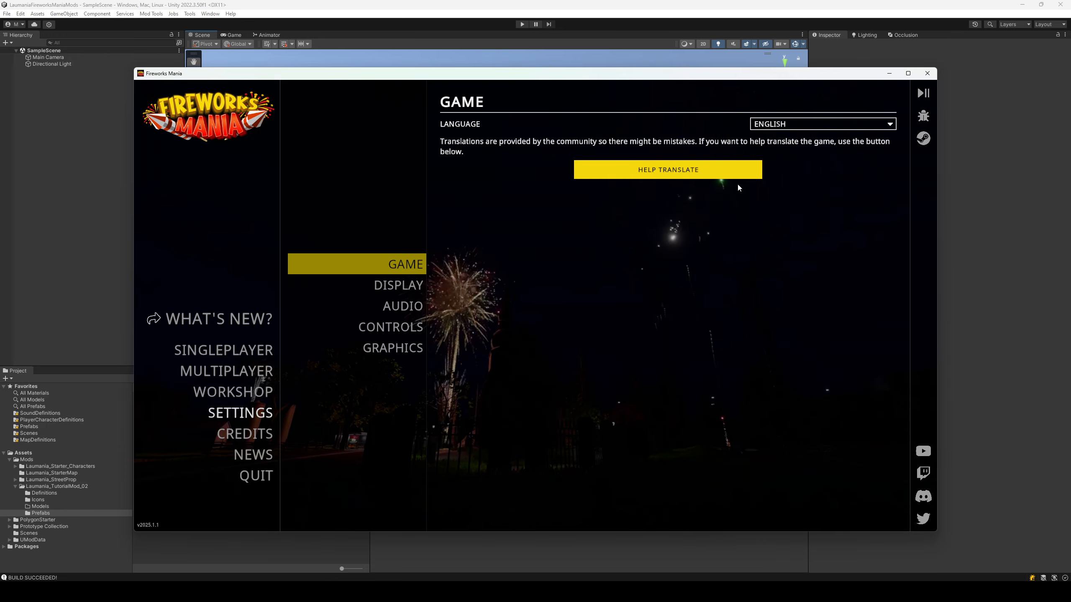
{"action": "left_click", "coordinate": [396, 285]}
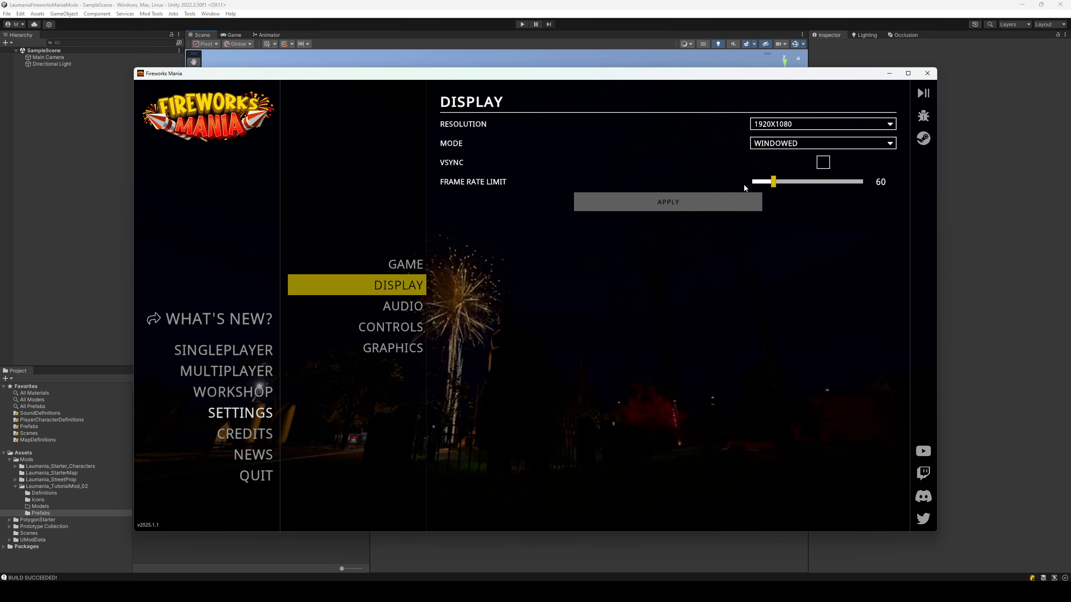
Start a singleplayer game on the Town map.
{"action": "left_click", "coordinate": [268, 372]}
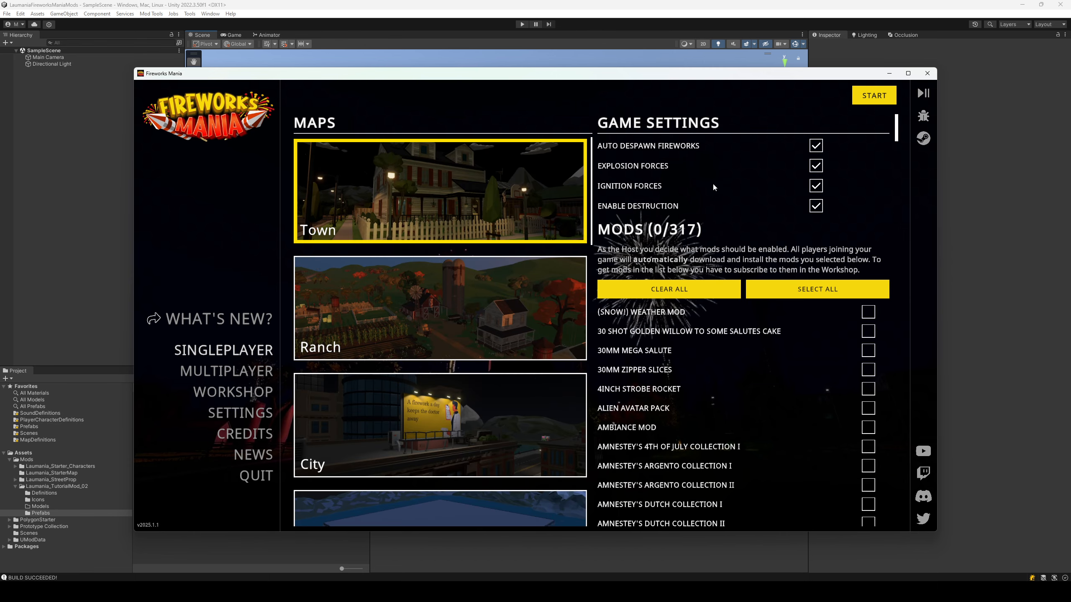
{"action": "left_click", "coordinate": [873, 96]}
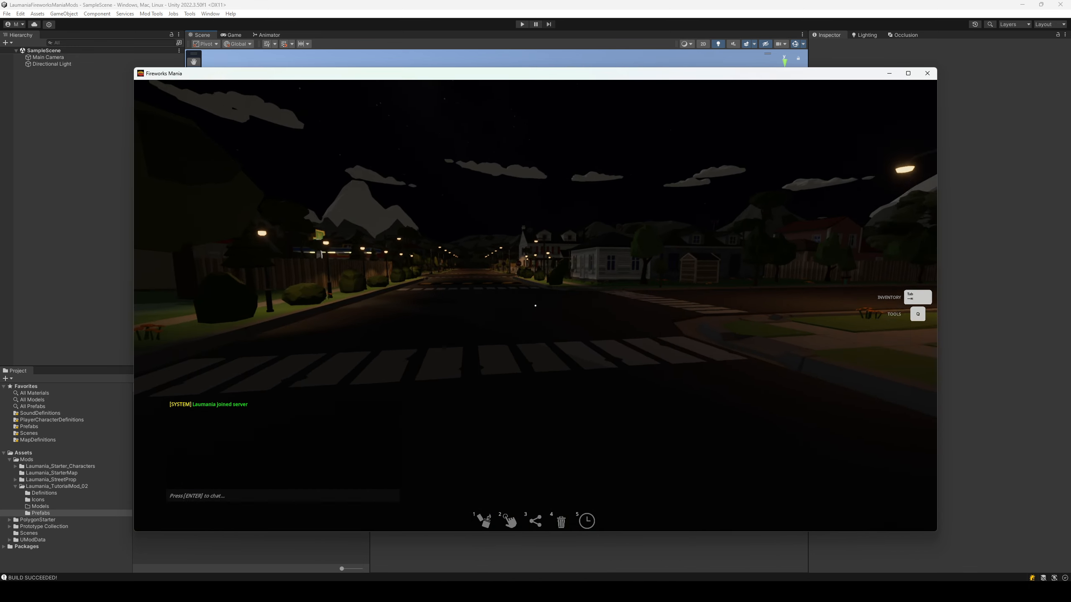
Spawn the mod's cake from the Cakes inventory onto the road, light it and watch its effect while moving around it.
{"action": "key", "text": "Tab"}
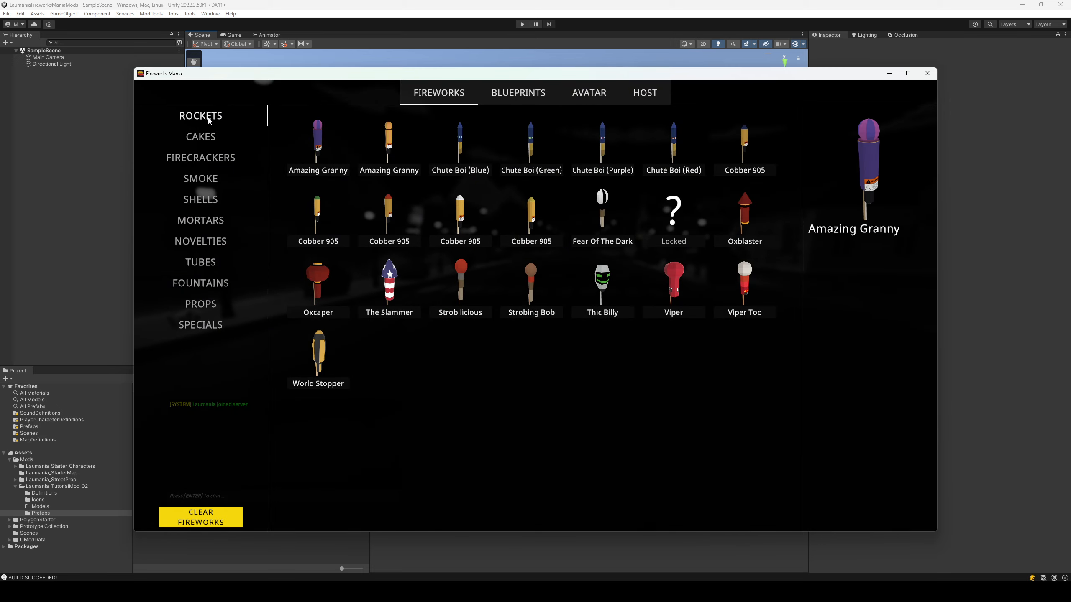
{"action": "left_click", "coordinate": [201, 136]}
{"action": "left_click", "coordinate": [745, 280]}
{"action": "left_click", "coordinate": [535, 306]}
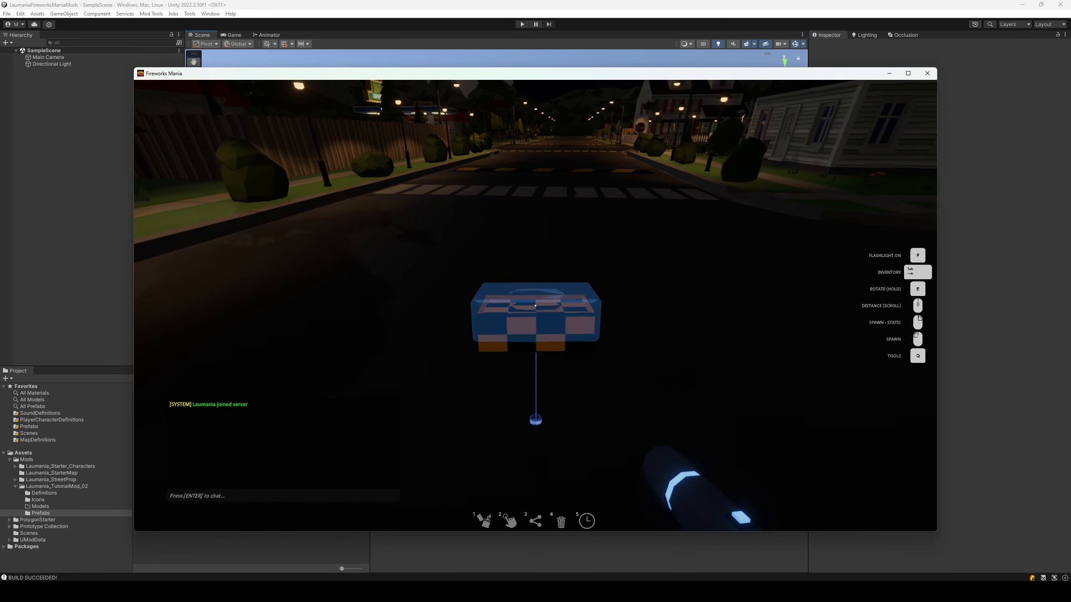
{"action": "key", "text": "q"}
{"action": "key", "text": "q"}
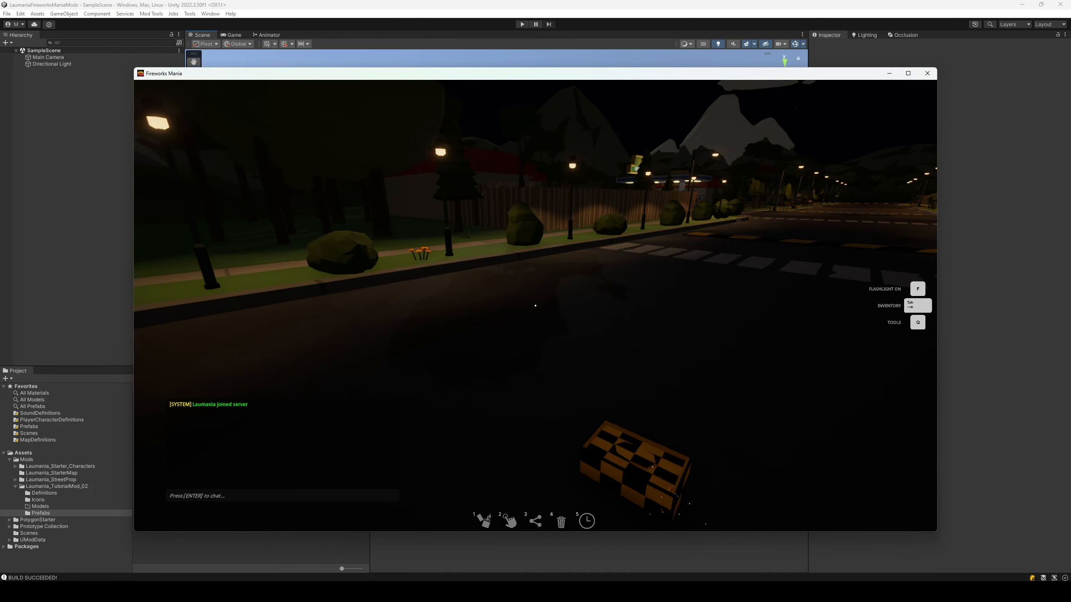
{"action": "key", "text": "s"}
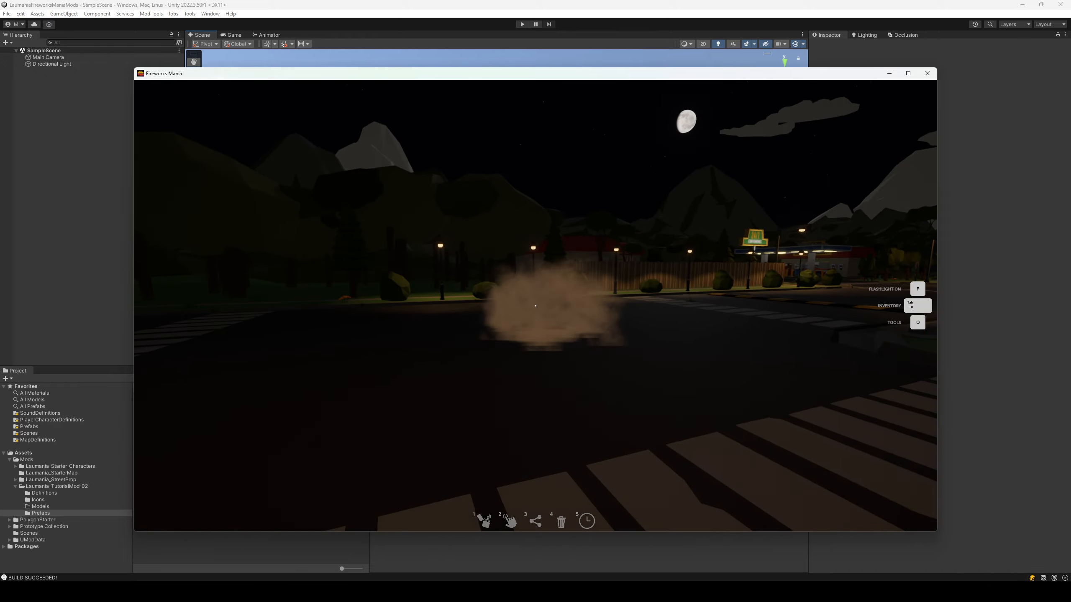
{"action": "key", "text": "w"}
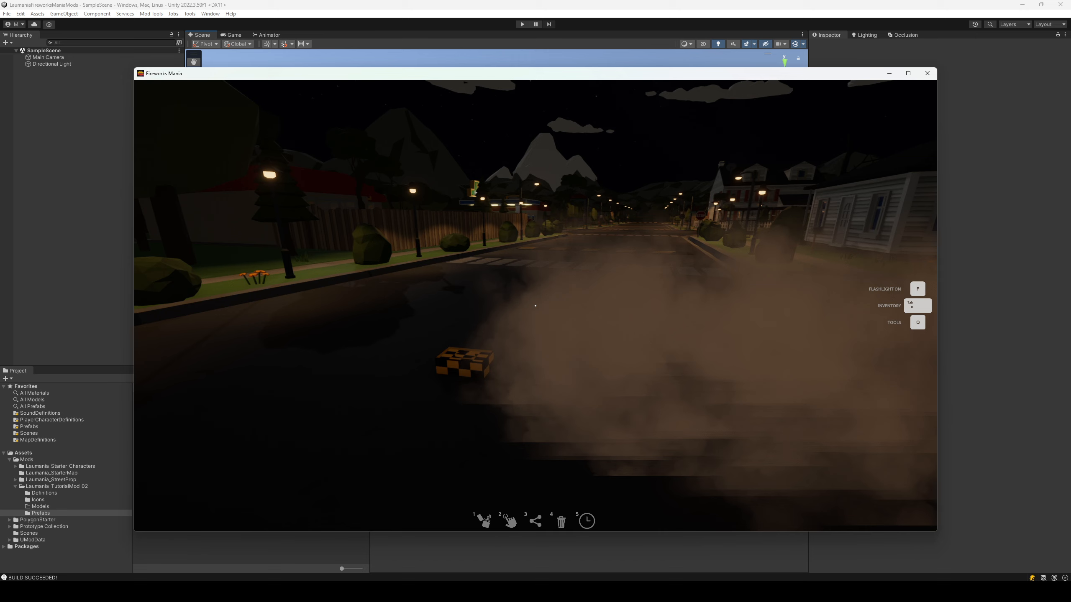
Switch back to Unity, open the Laumania_Cake_TutorialCake01Prefab and expand the Sub Emitters module of New Effect.
{"action": "key", "text": "alt+Tab"}
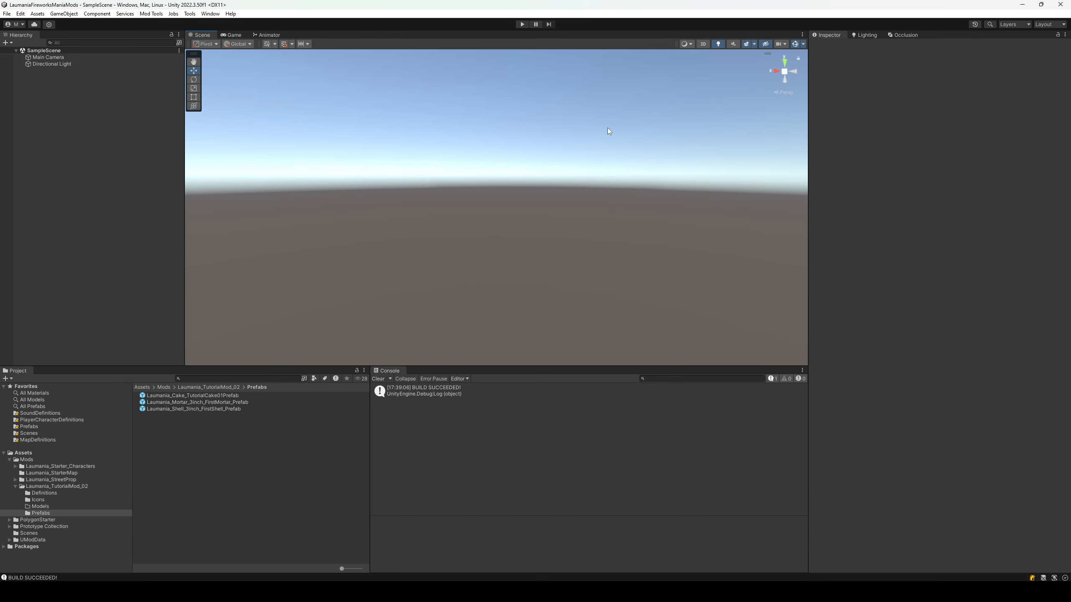
{"action": "double_click", "coordinate": [224, 395]}
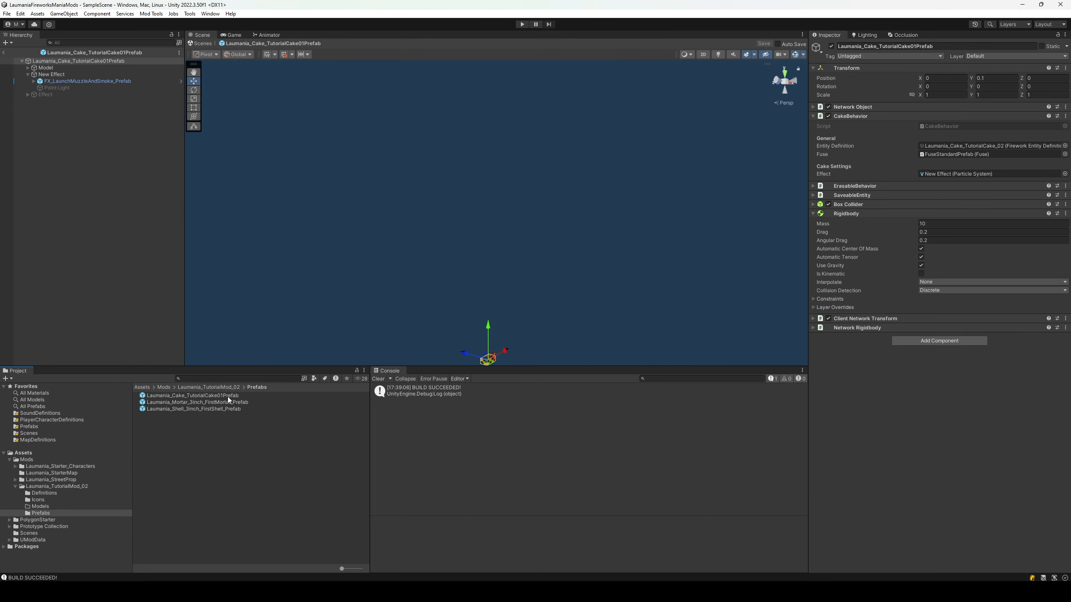
{"action": "left_click", "coordinate": [58, 75]}
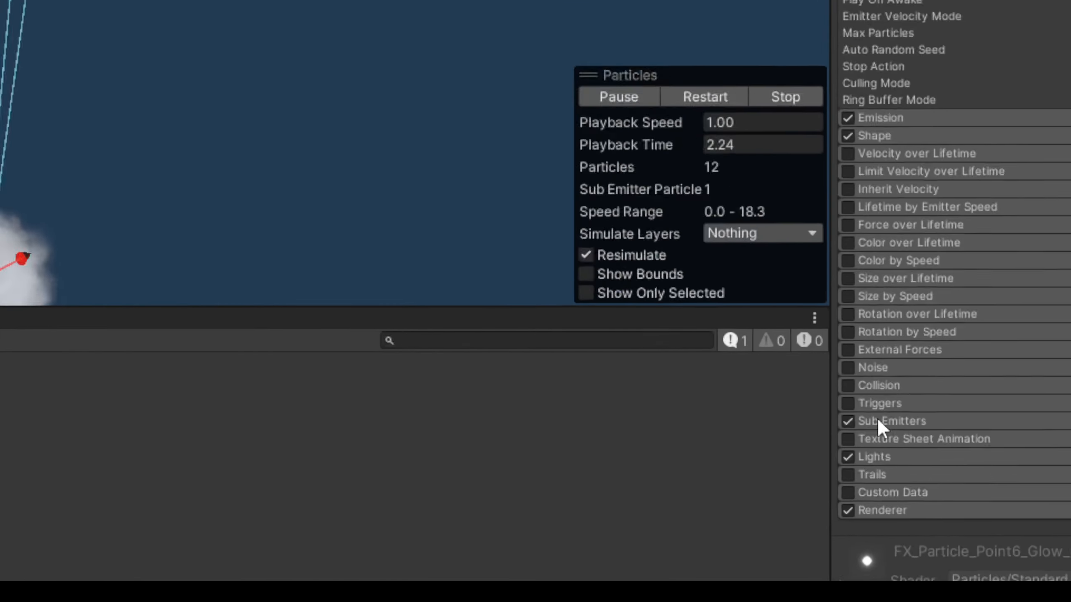
{"action": "left_click", "coordinate": [878, 420]}
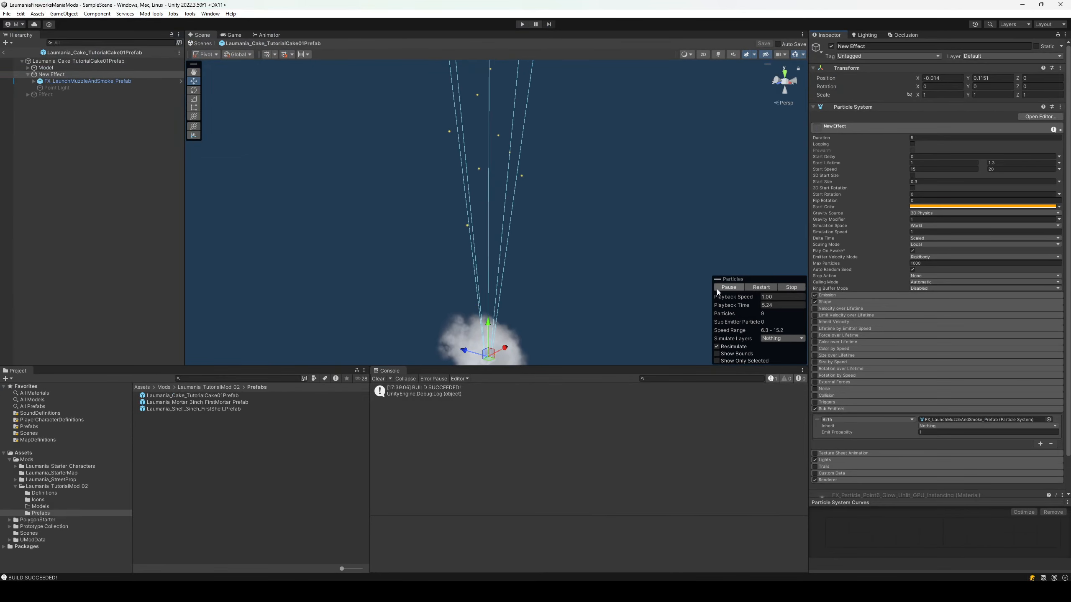
Limit the particle preview to the selected system only and play New Effect.
{"action": "left_click", "coordinate": [62, 74]}
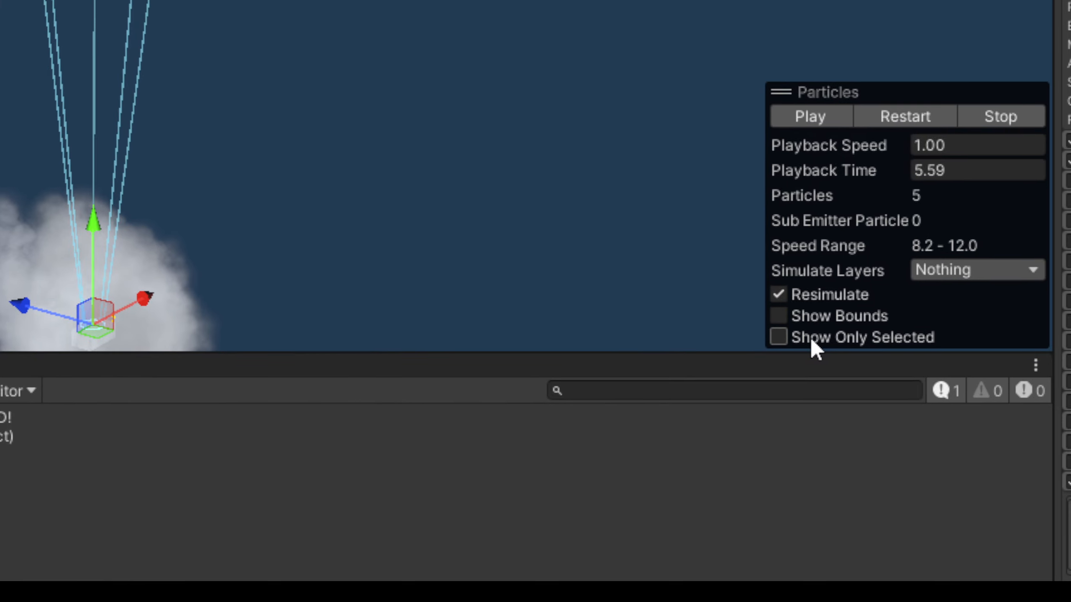
{"action": "left_click", "coordinate": [725, 361]}
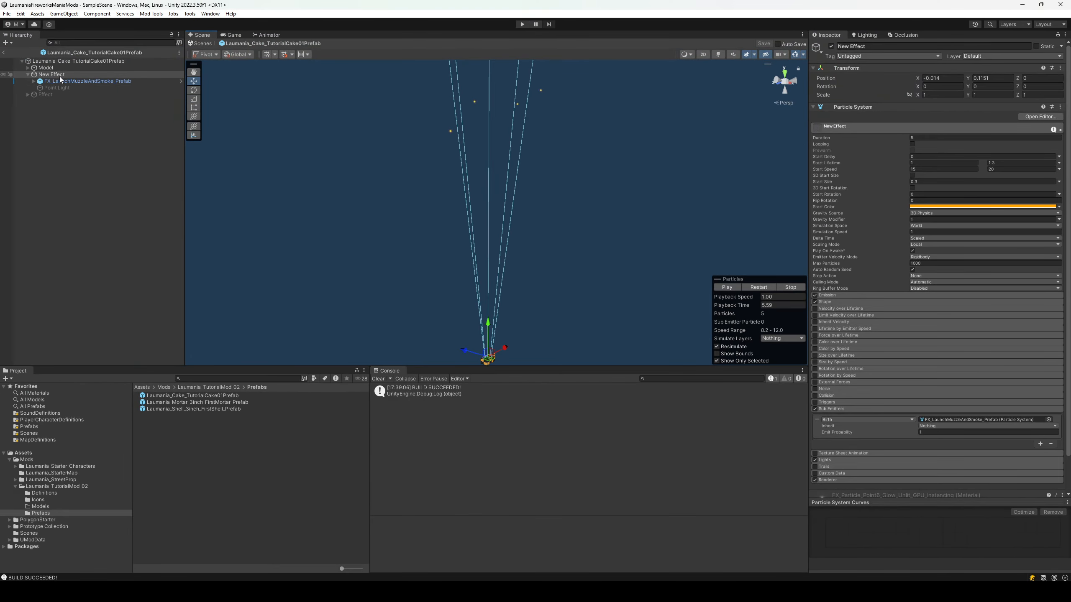
{"action": "left_click", "coordinate": [59, 76]}
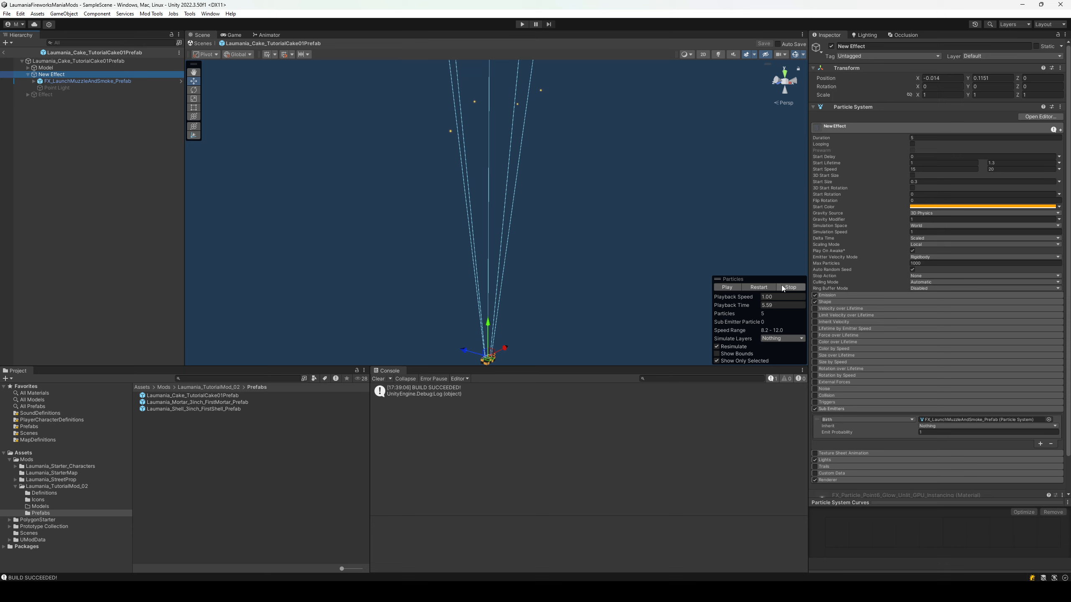
{"action": "left_click", "coordinate": [734, 288]}
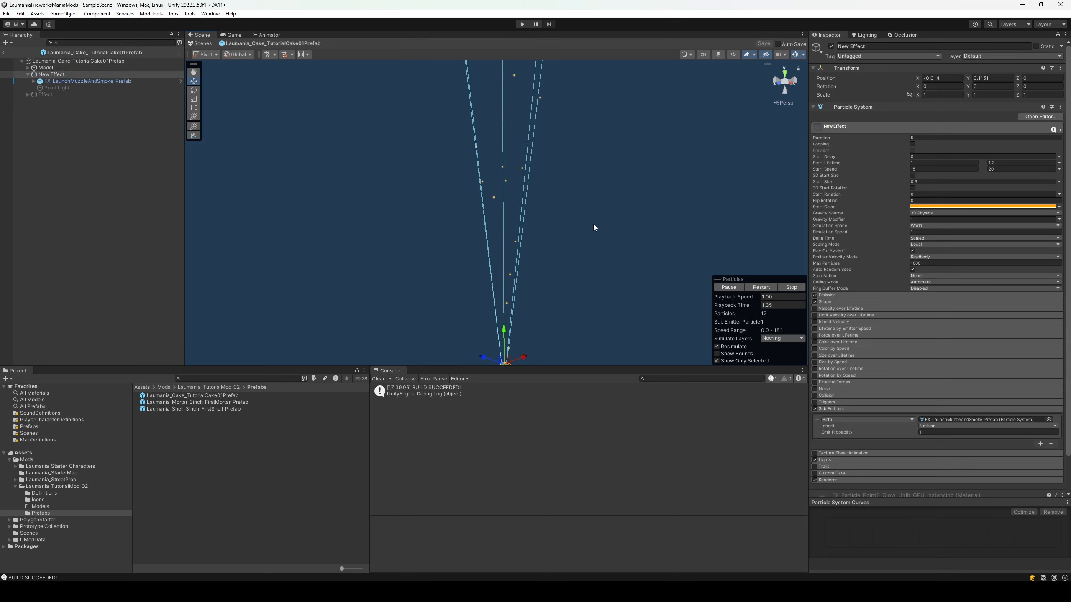
{"action": "left_click", "coordinate": [730, 288]}
{"action": "mouse_move", "coordinate": [574, 234]}
{"action": "right_mouse_down"}
{"action": "mouse_move", "coordinate": [569, 199]}
{"action": "mouse_move", "coordinate": [579, 219]}
{"action": "right_mouse_up"}
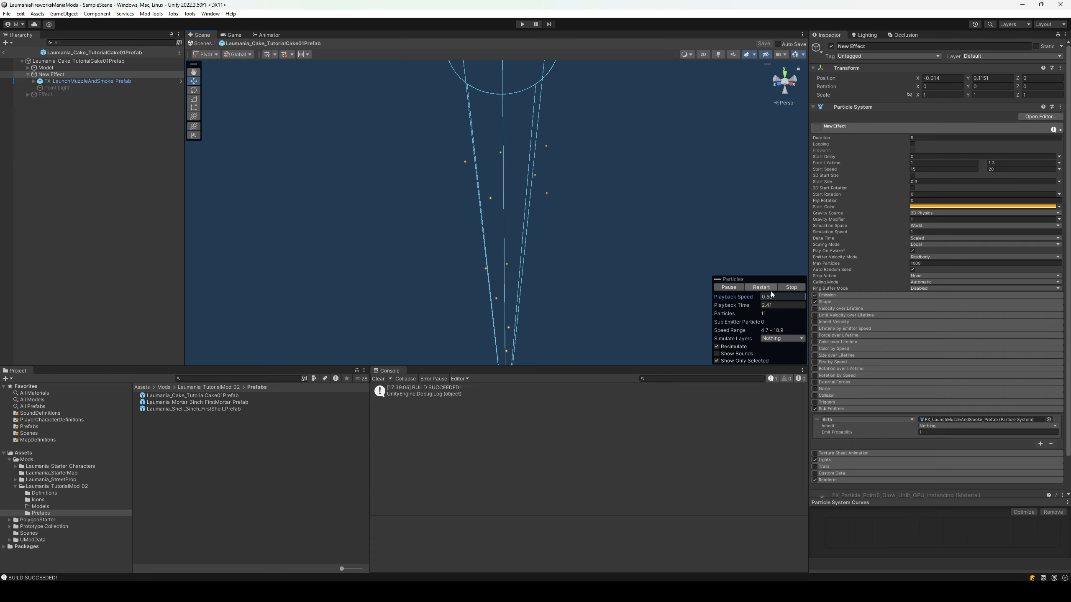
Restart the New Effect preview, set its playback speed to 1, view it from several angles and stop it.
{"action": "left_click", "coordinate": [766, 289]}
{"action": "right_click_drag", "start_coordinate": [591, 287], "coordinate": [517, 238]}
{"action": "type", "text": "1."}
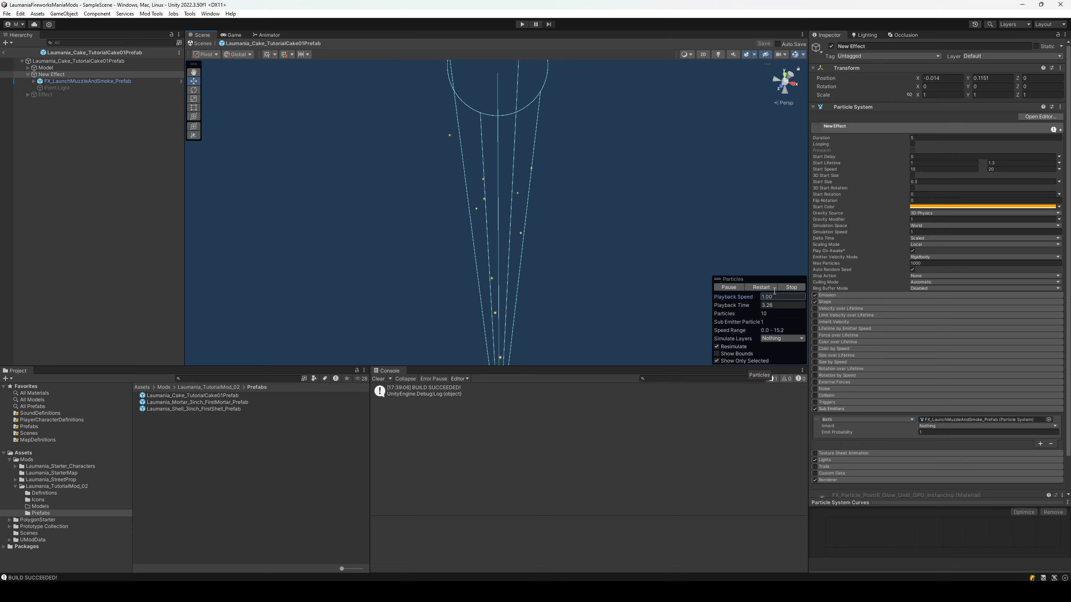
{"action": "right_click_drag", "start_coordinate": [624, 295], "coordinate": [567, 299]}
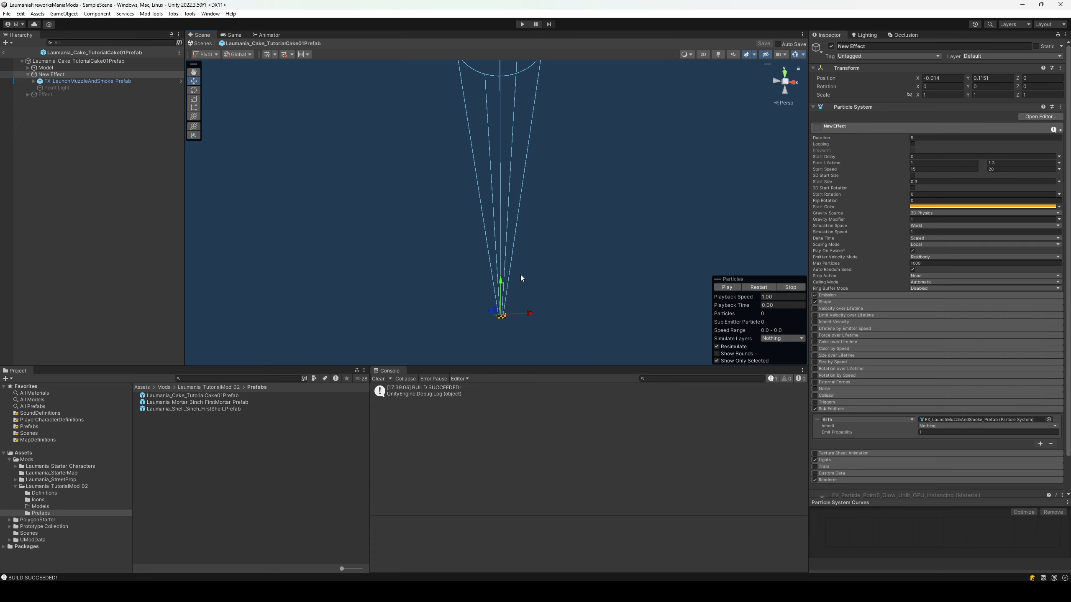
{"action": "right_click_drag", "start_coordinate": [521, 279], "coordinate": [567, 322]}
{"action": "left_click", "coordinate": [791, 288]}
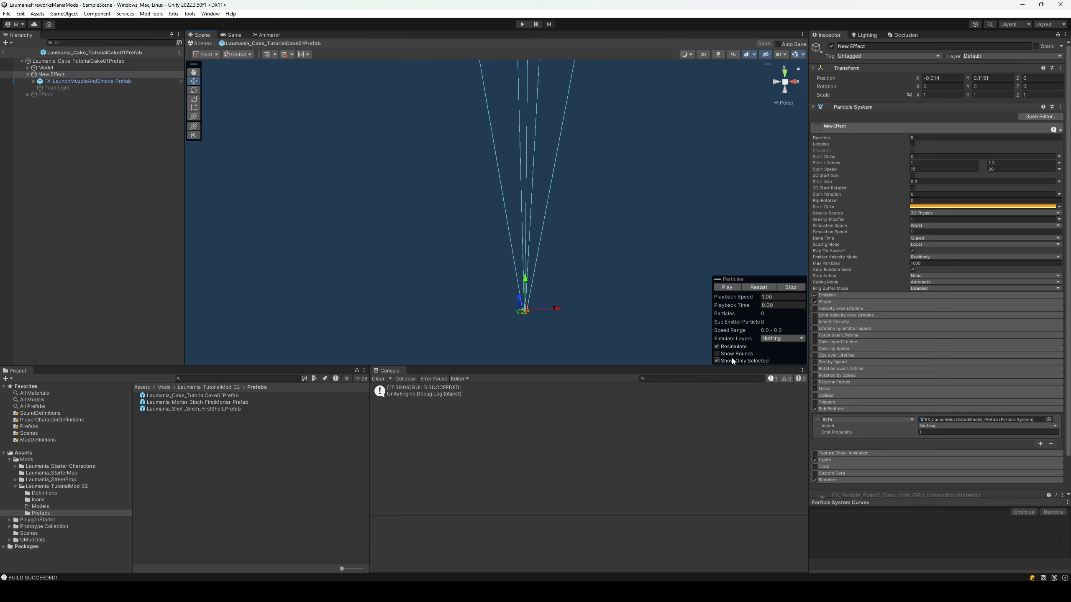
Turn off Show Only Selected and locate the Birth sub emitter's particle system in the New Effect hierarchy.
{"action": "left_click", "coordinate": [716, 361]}
{"action": "left_click", "coordinate": [72, 76]}
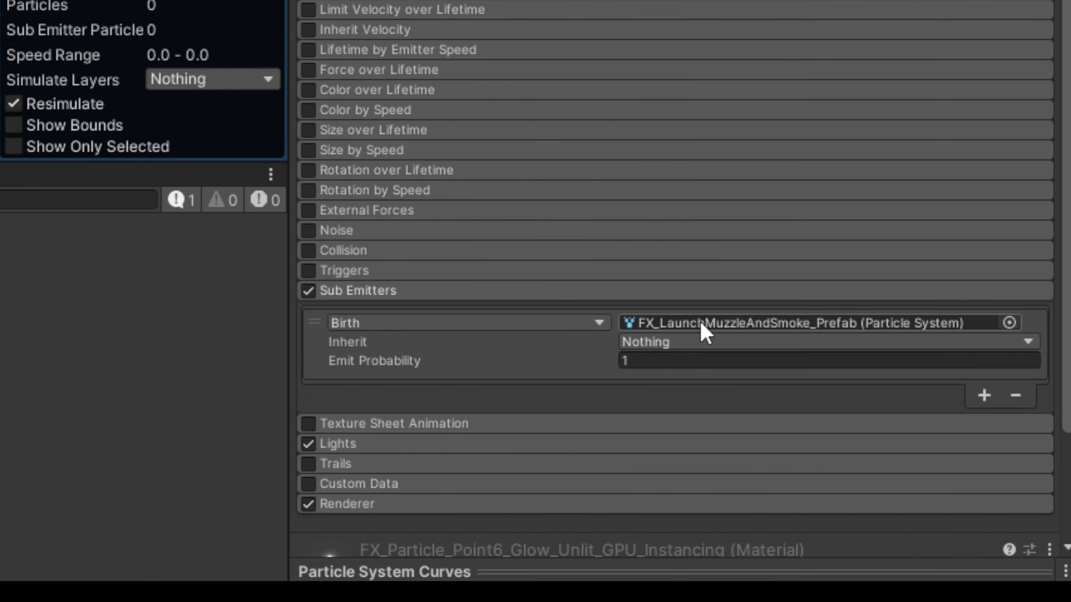
{"action": "left_click", "coordinate": [700, 324]}
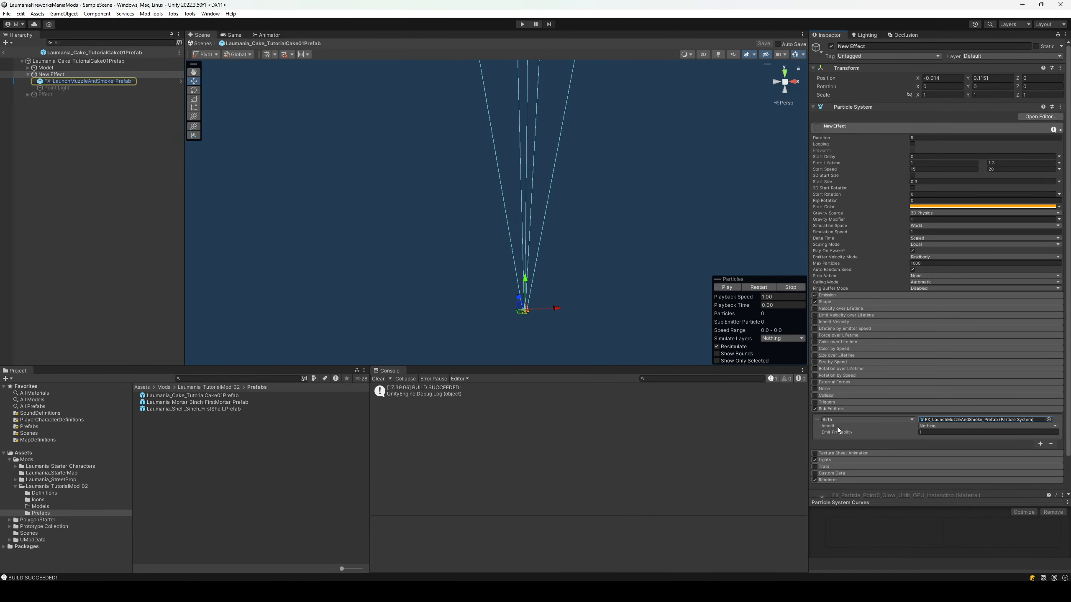
Set the Birth sub emitter to inherit Color, then preview the effect and stop it.
{"action": "left_click", "coordinate": [942, 427]}
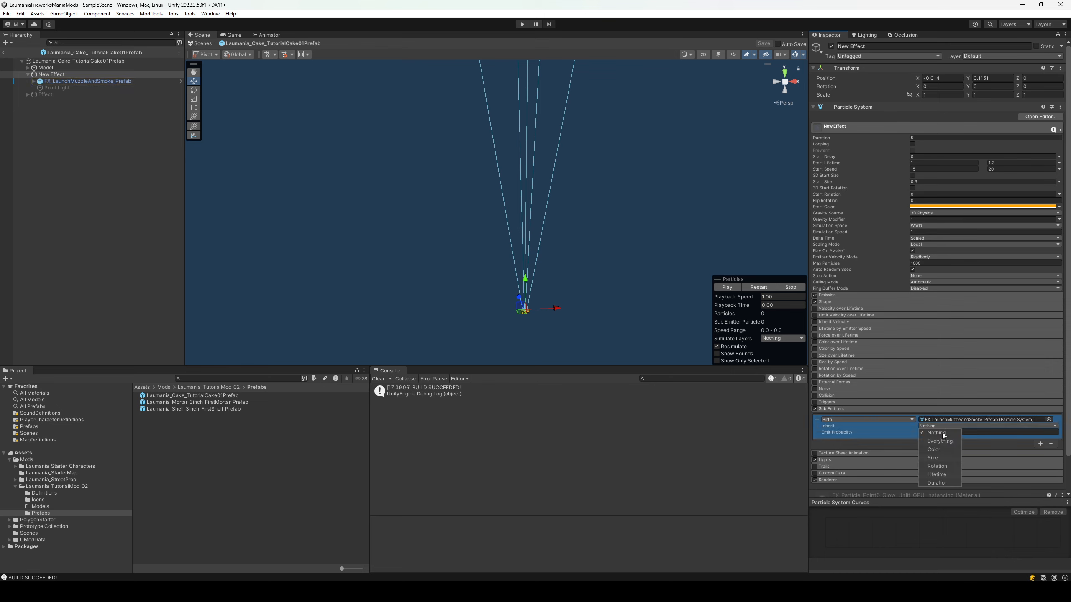
{"action": "left_click", "coordinate": [938, 449]}
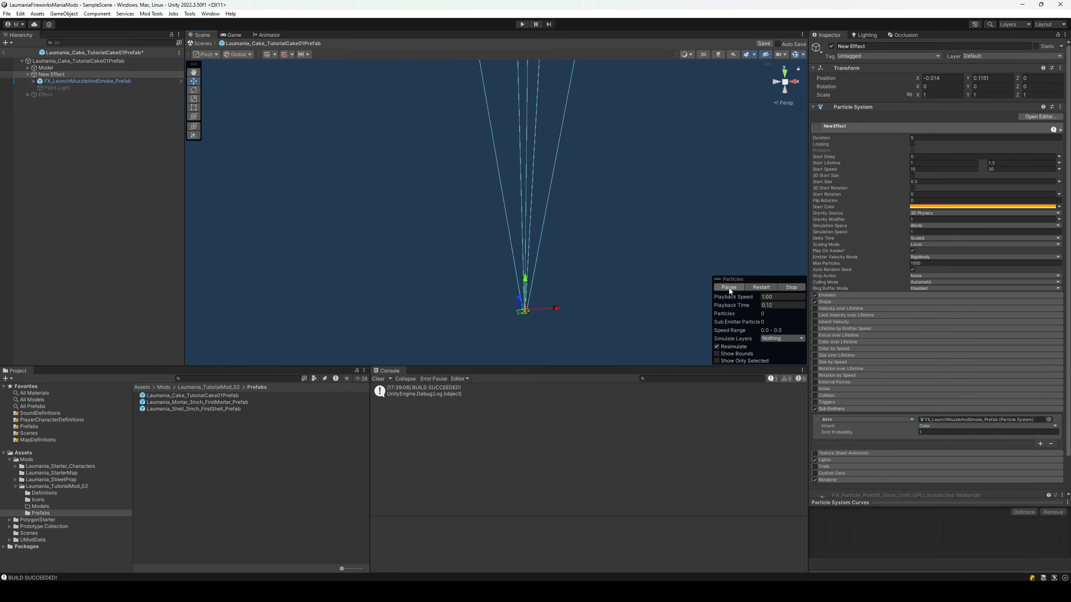
{"action": "right_click_drag", "start_coordinate": [614, 292], "coordinate": [586, 297]}
{"action": "left_click", "coordinate": [788, 288]}
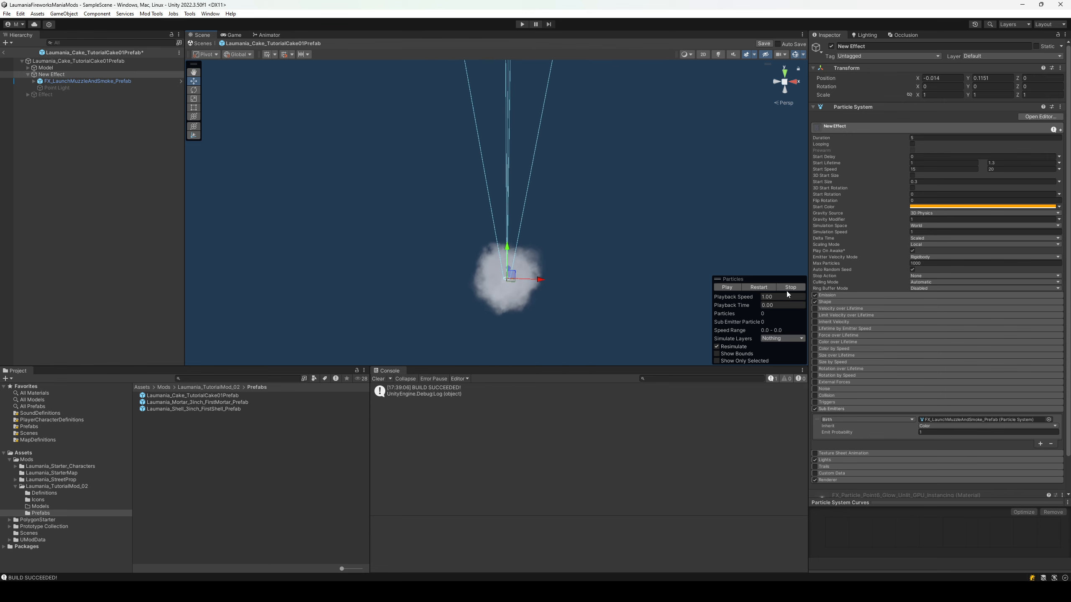
Set the Birth sub emitter's Inherit option back to Nothing and locate its assigned particle system in the hierarchy.
{"action": "left_click", "coordinate": [944, 425]}
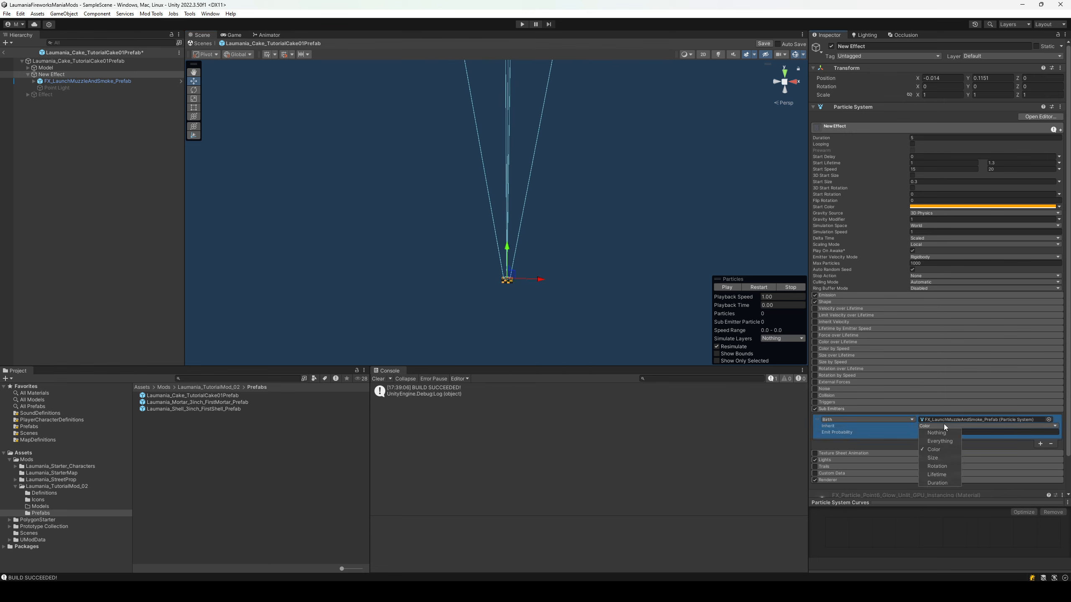
{"action": "left_click", "coordinate": [936, 433]}
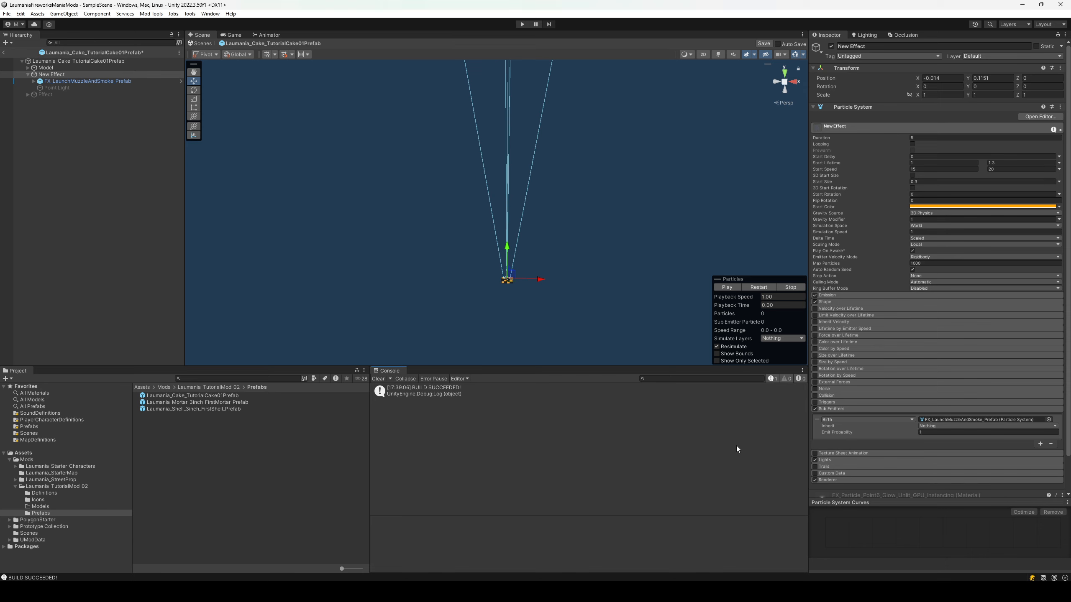
{"action": "left_click", "coordinate": [945, 420]}
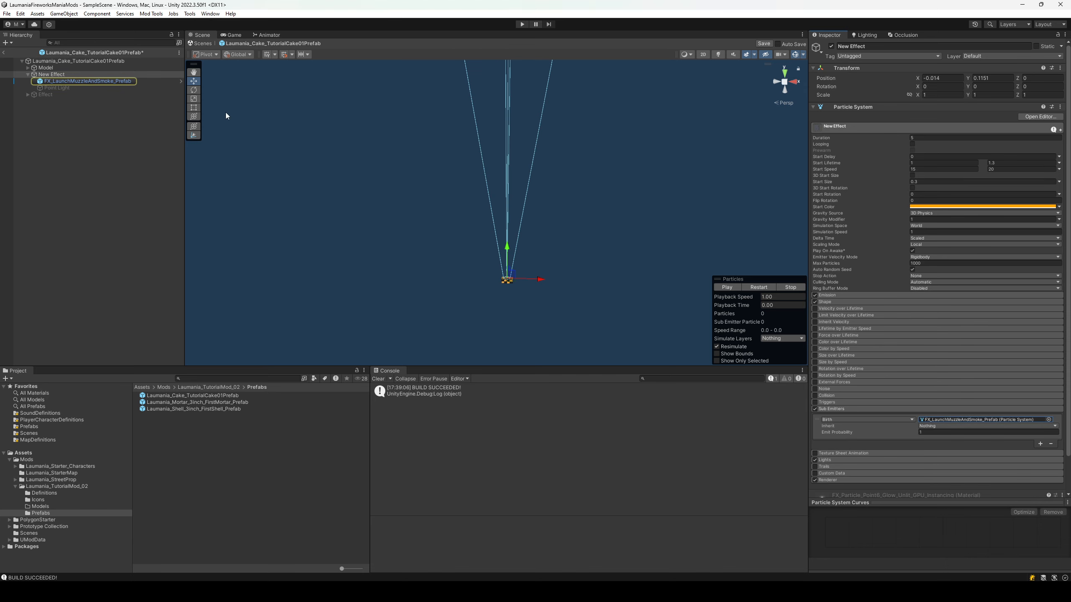
Play and pause the New Effect preview, examining the sparks and launch smoke from the base and the top of the emission cone.
{"action": "left_click", "coordinate": [70, 73]}
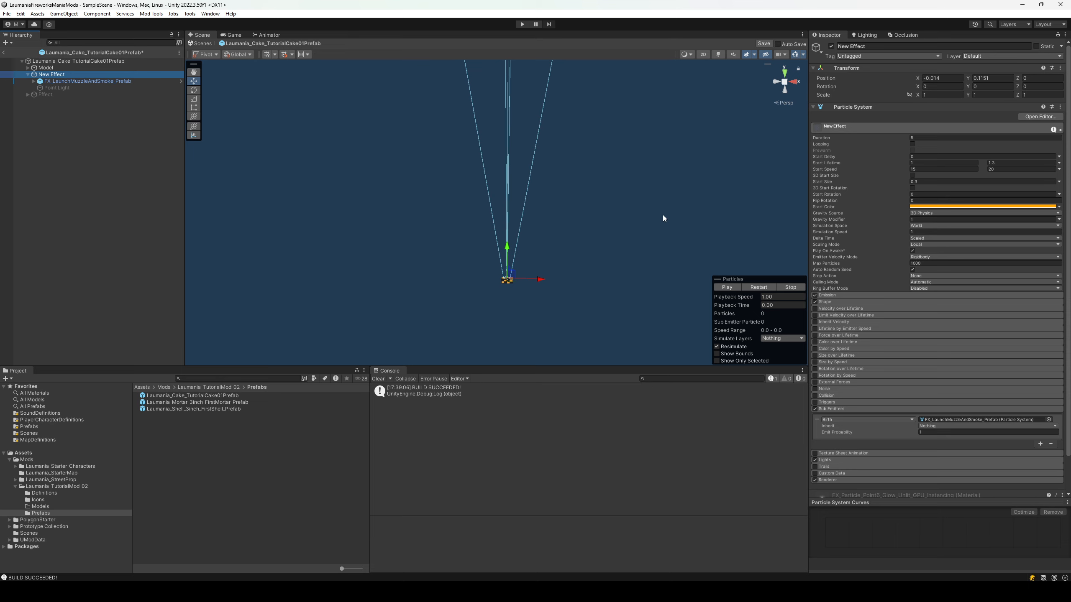
{"action": "left_click", "coordinate": [735, 286]}
{"action": "left_click_drag", "start_coordinate": [607, 242], "coordinate": [527, 249], "text": "alt"}
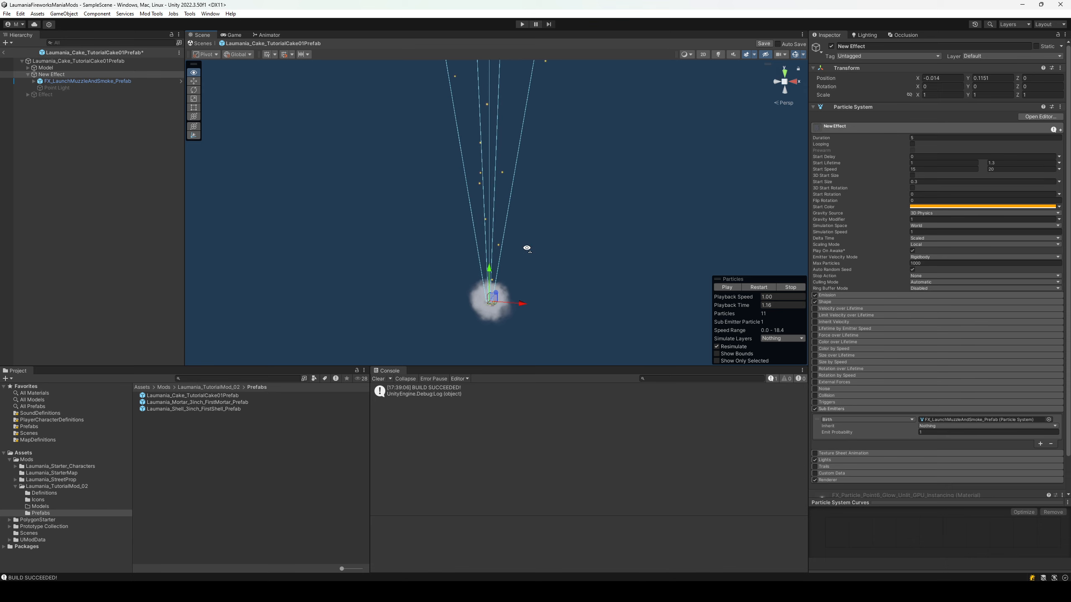
{"action": "left_click_drag", "start_coordinate": [527, 249], "coordinate": [530, 244], "text": "alt"}
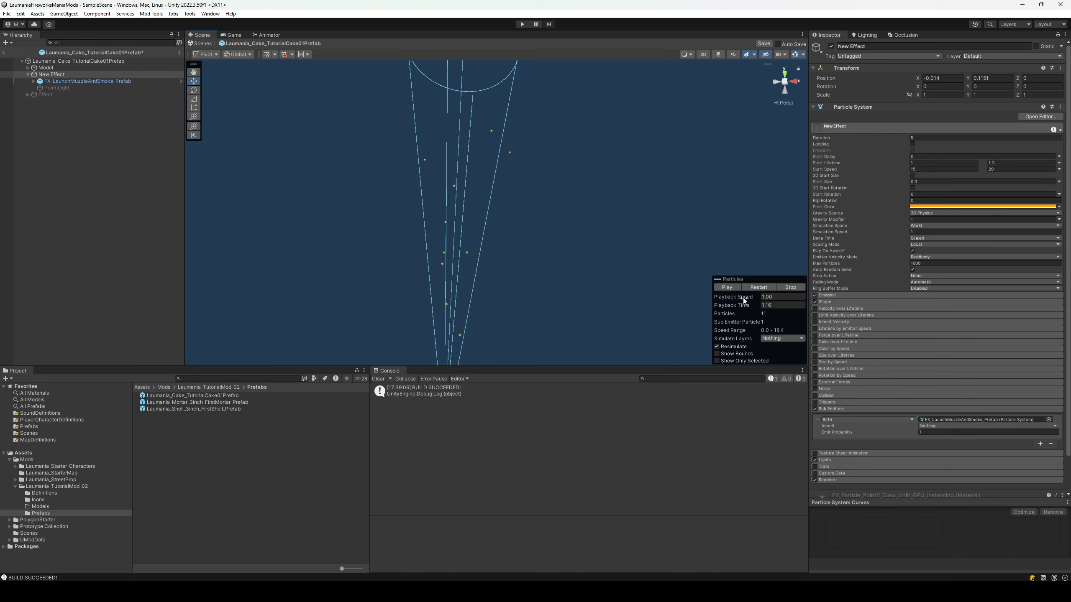
{"action": "left_click", "coordinate": [737, 288]}
{"action": "left_click_drag", "start_coordinate": [586, 266], "coordinate": [582, 194], "text": "alt"}
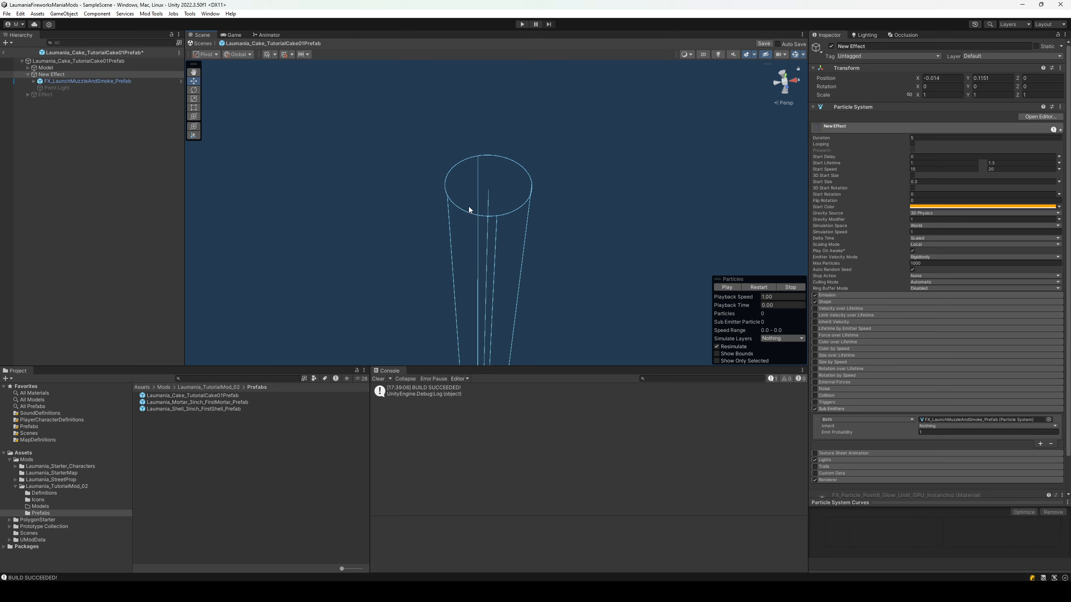
{"action": "left_click_drag", "start_coordinate": [760, 271], "coordinate": [811, 377], "text": "alt"}
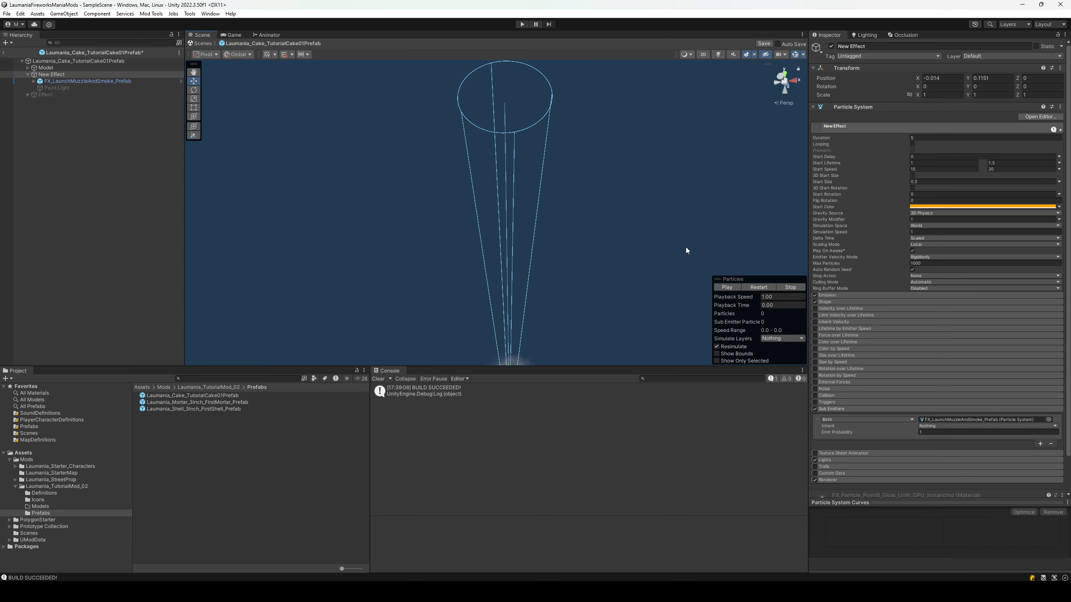
{"action": "left_click_drag", "start_coordinate": [686, 250], "coordinate": [678, 280], "text": "alt"}
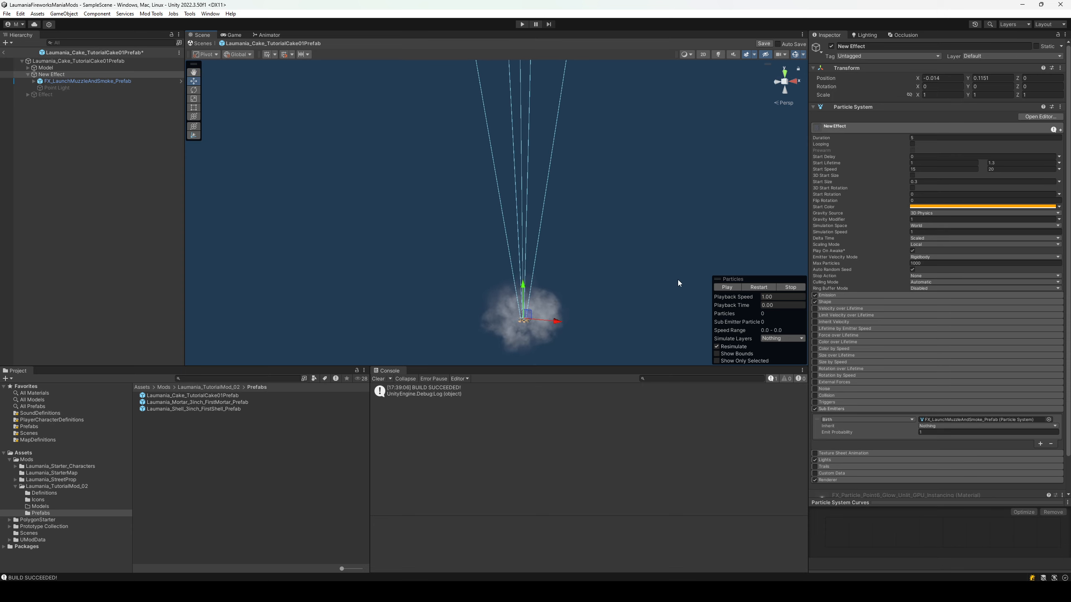
{"action": "left_click", "coordinate": [737, 291]}
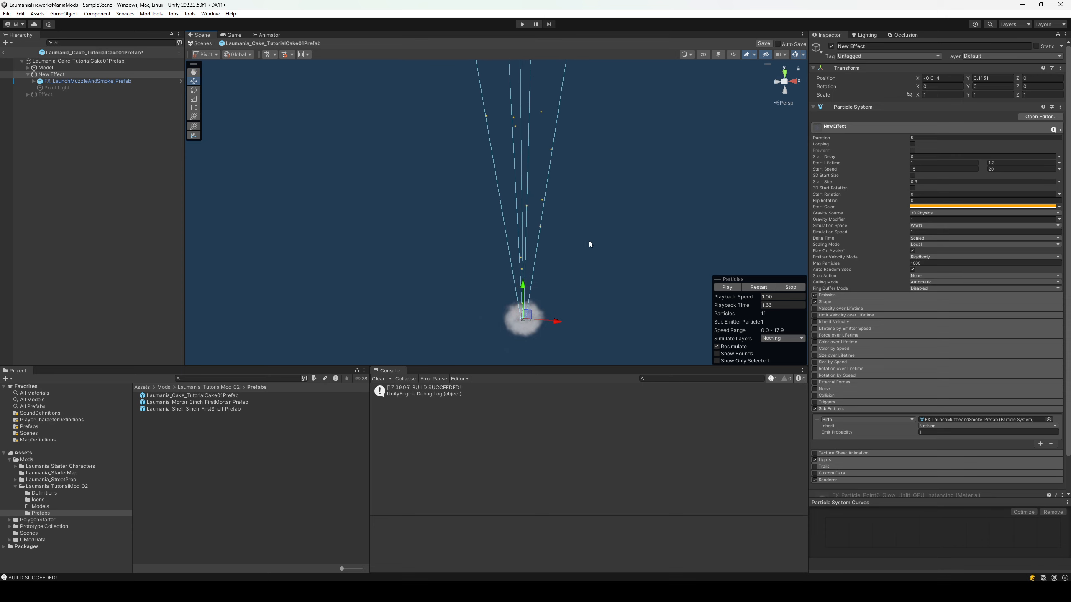
{"action": "left_click_drag", "start_coordinate": [589, 244], "coordinate": [596, 222], "text": "alt"}
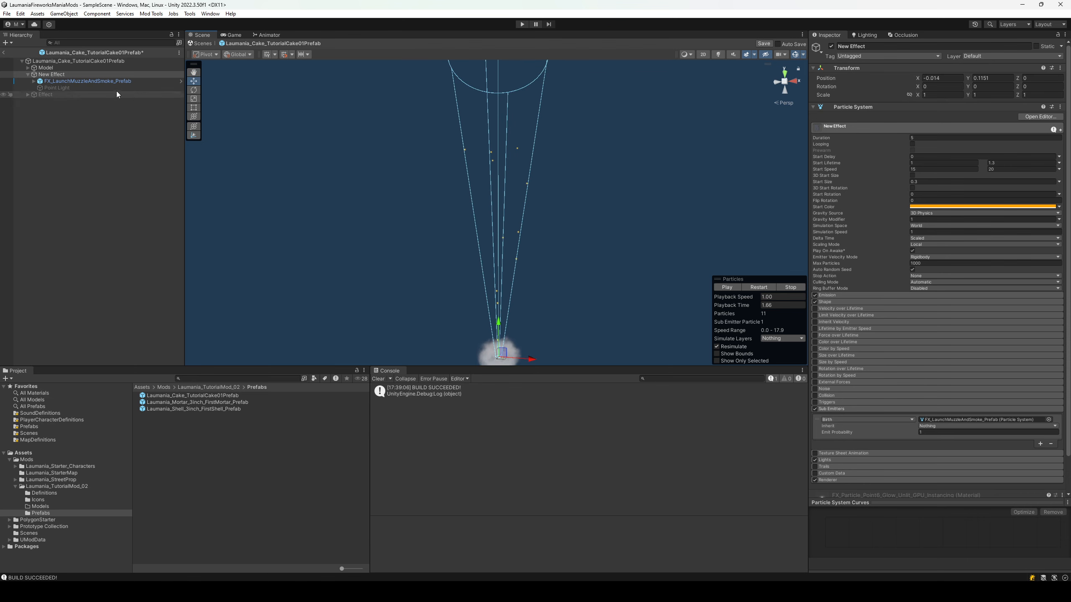
Add a second sub emitter to New Effect and set its trigger condition to Death.
{"action": "left_click", "coordinate": [68, 76]}
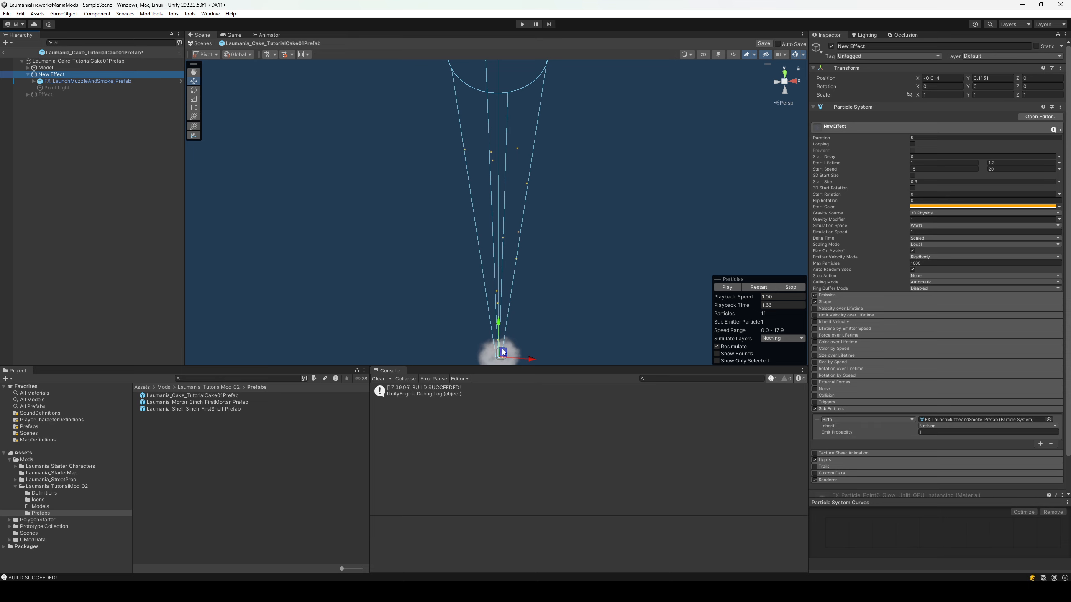
{"action": "left_click", "coordinate": [857, 420]}
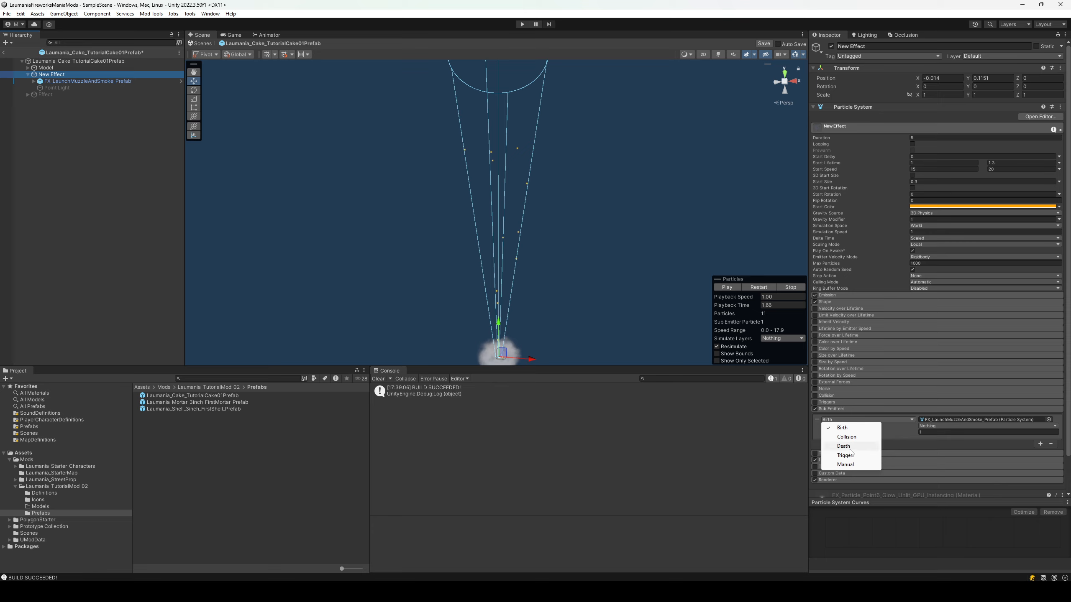
{"action": "left_click", "coordinate": [732, 438]}
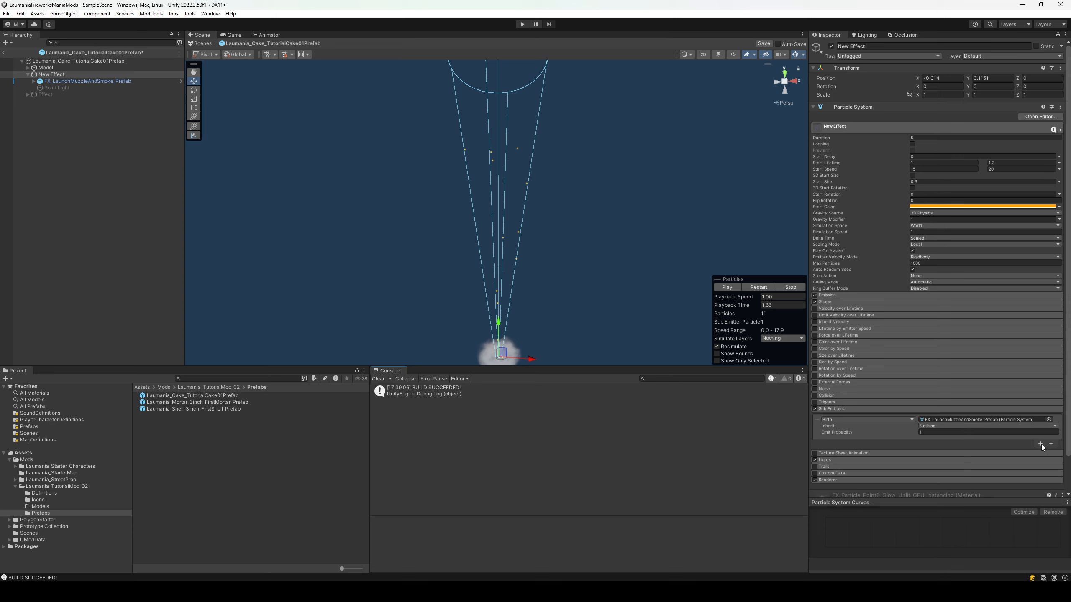
{"action": "left_click", "coordinate": [1040, 444]}
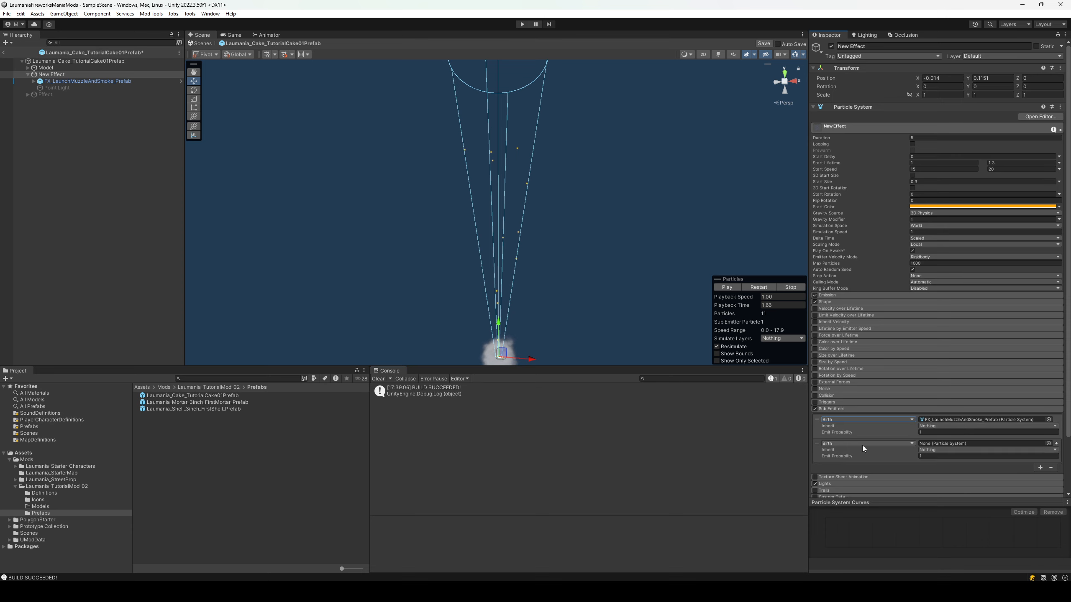
{"action": "left_click", "coordinate": [861, 444]}
{"action": "left_click", "coordinate": [843, 470]}
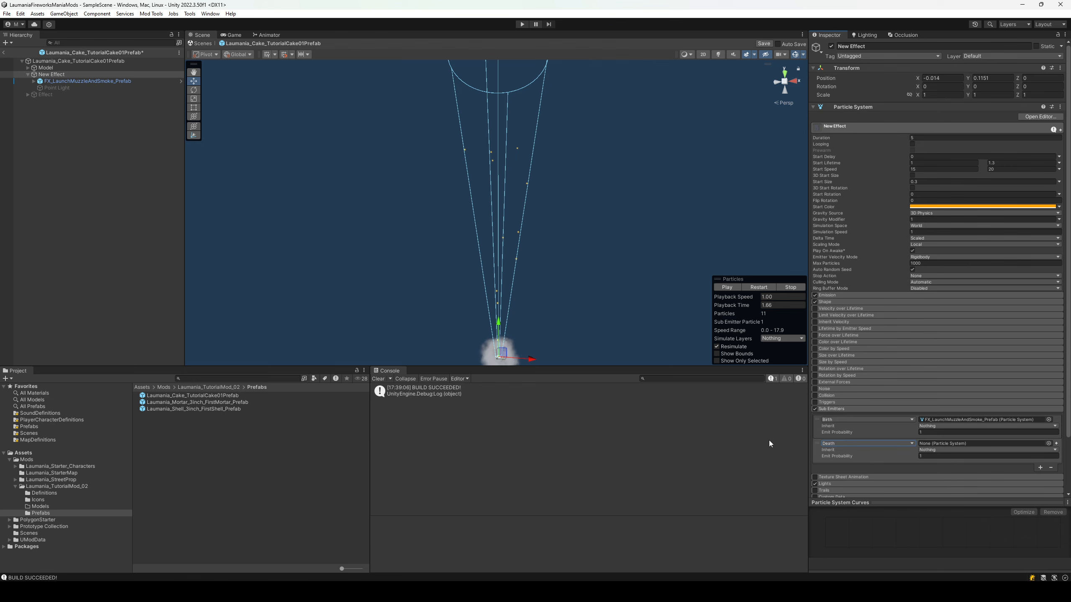
Create a child particle system under New Effect and name it Explosion.
{"action": "right_click", "coordinate": [62, 74]}
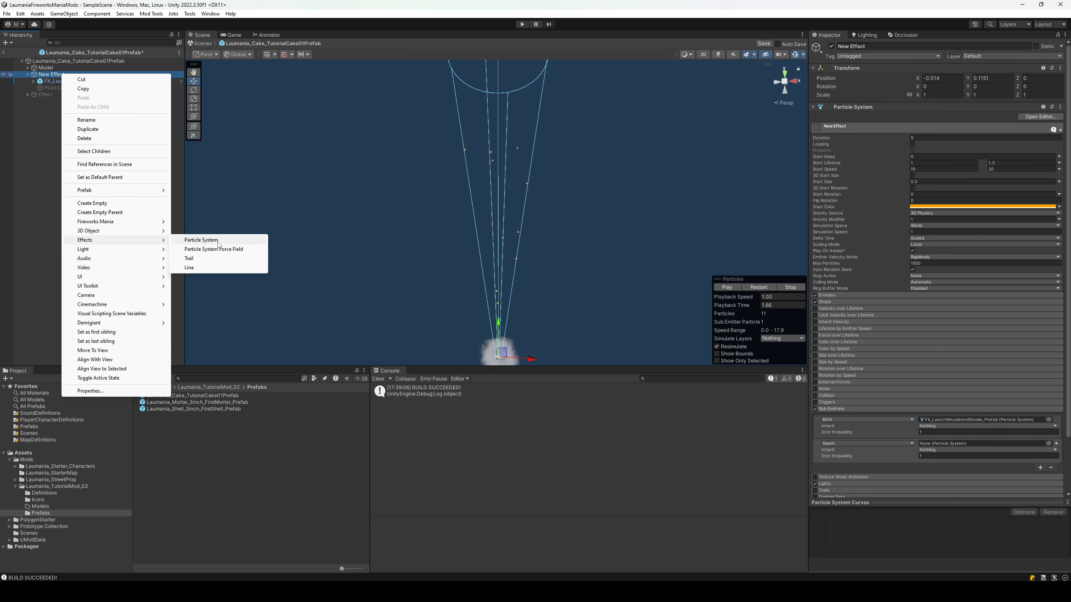
{"action": "left_click", "coordinate": [194, 240]}
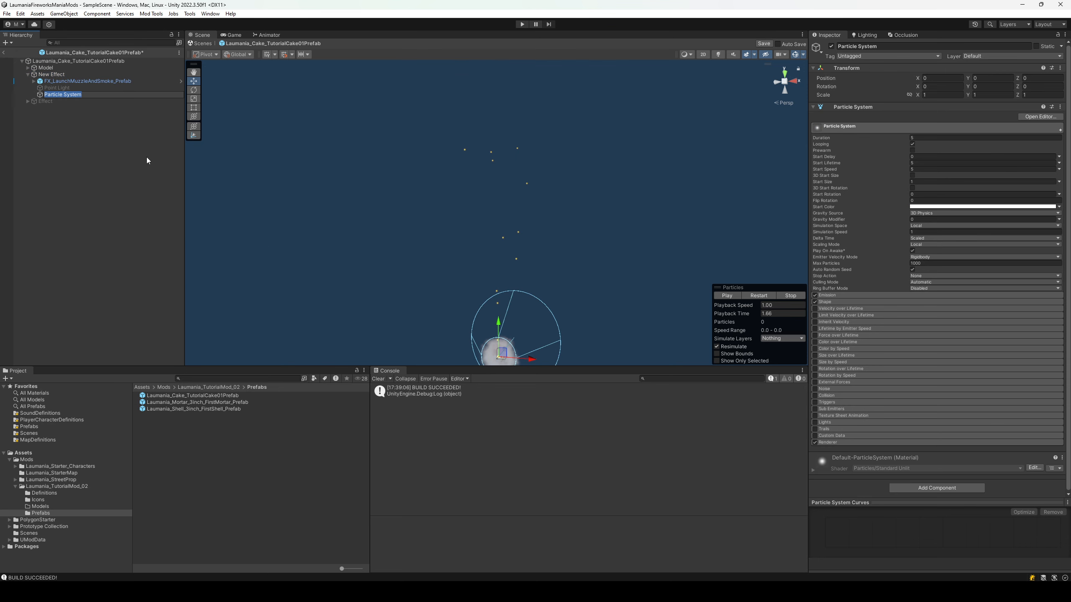
{"action": "type", "text": "Explosion"}
{"action": "key", "text": "Return"}
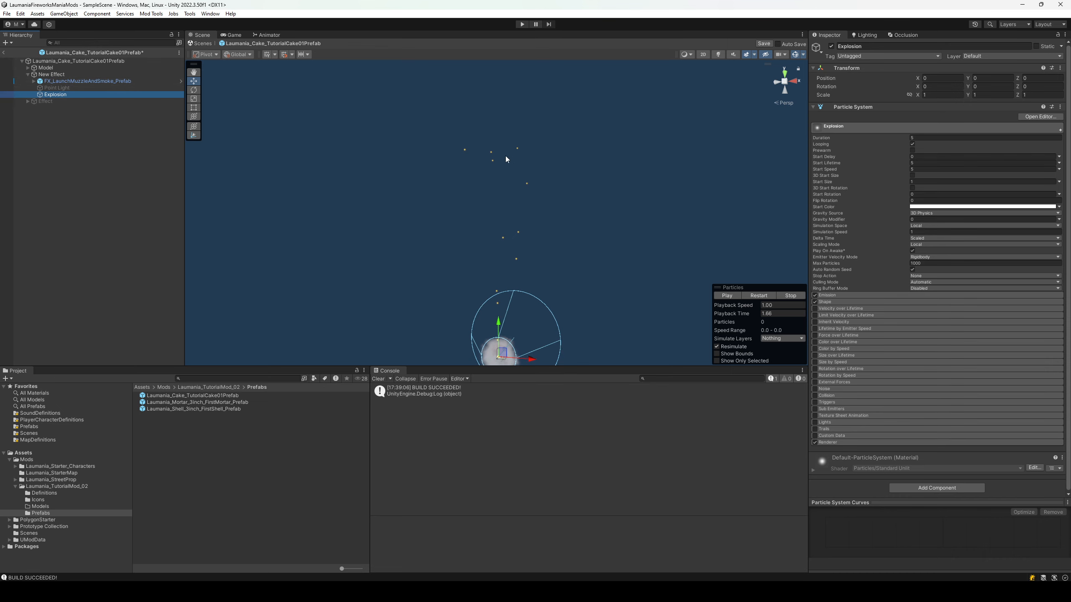
Preview Explosion together with New Effect, compare both objects in the hierarchy, and pause the playback with New Effect selected.
{"action": "left_click", "coordinate": [59, 88]}
{"action": "left_click", "coordinate": [57, 96]}
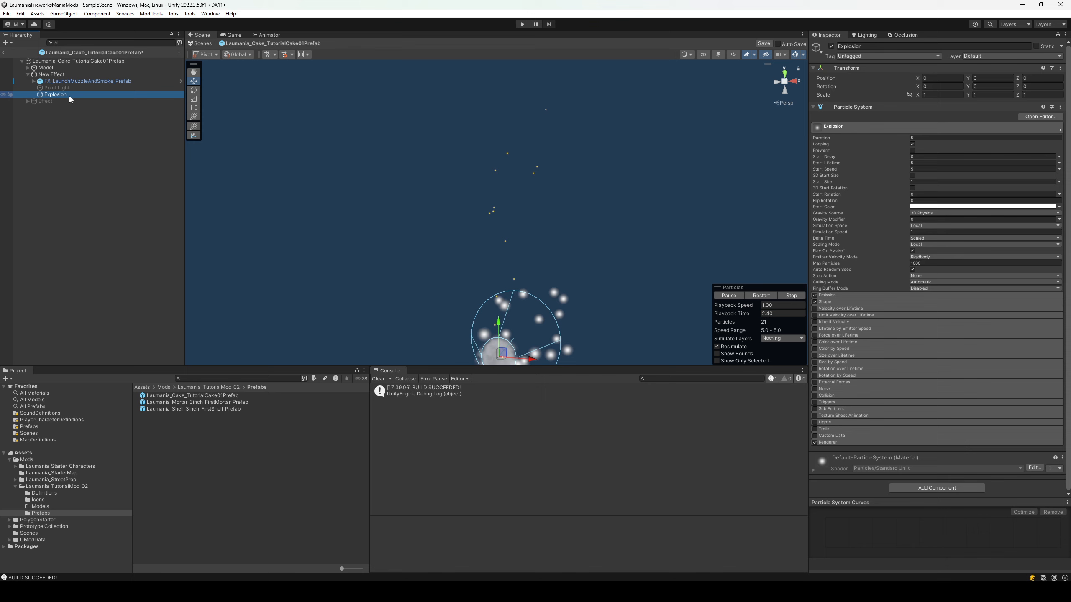
{"action": "right_click_drag", "start_coordinate": [547, 296], "coordinate": [549, 312]}
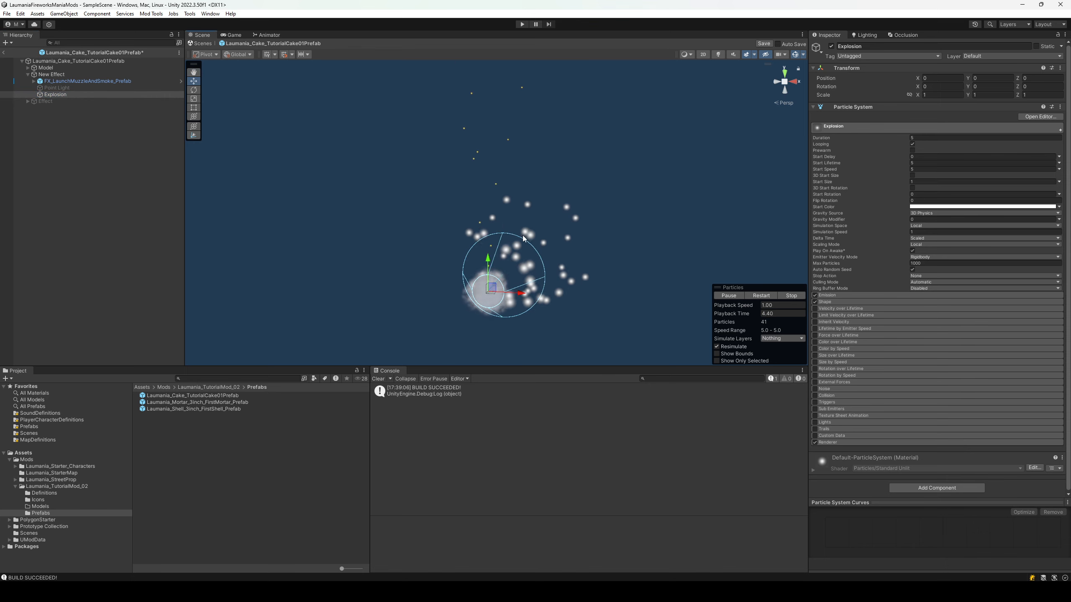
{"action": "left_click", "coordinate": [52, 74]}
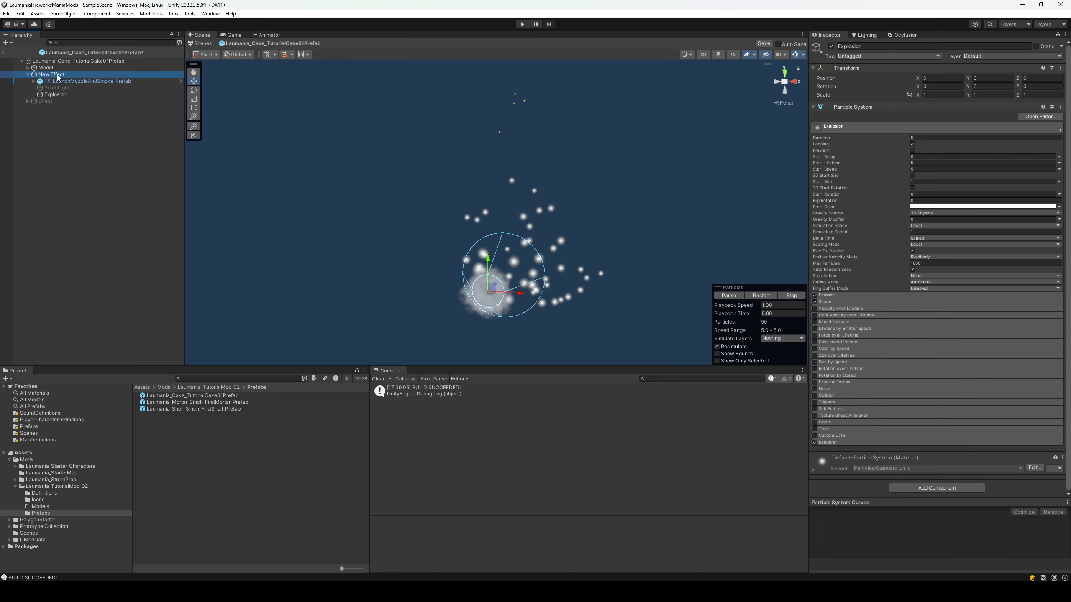
{"action": "left_click", "coordinate": [62, 95]}
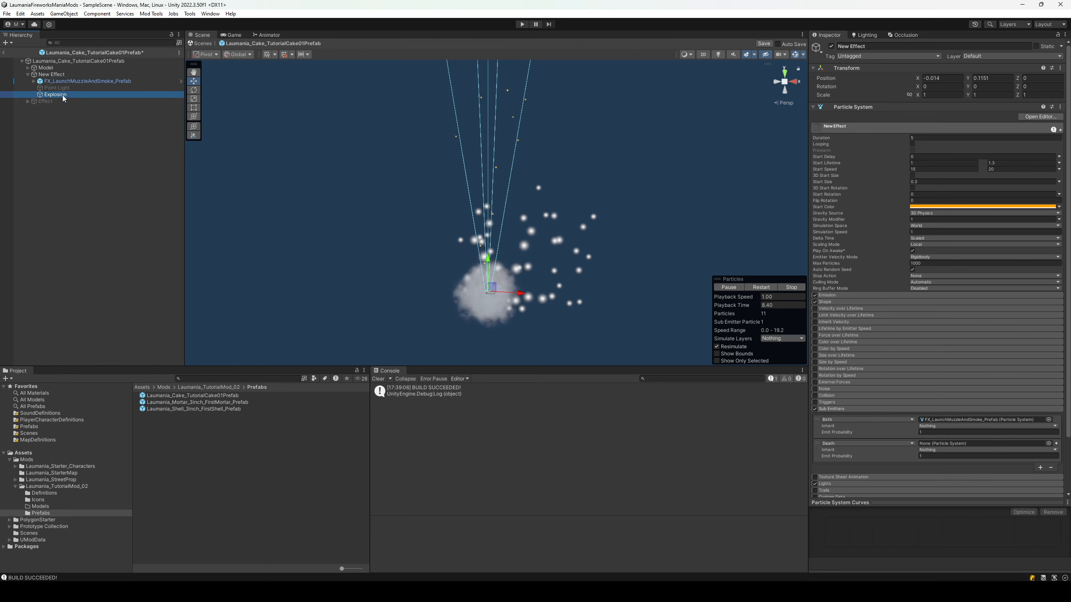
{"action": "left_click", "coordinate": [84, 75]}
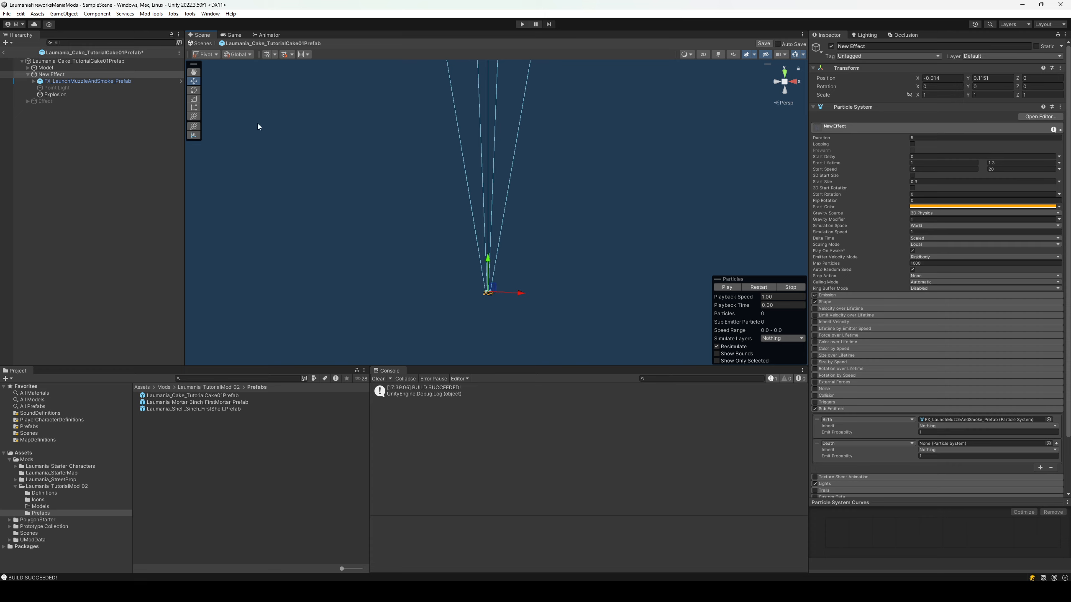
{"action": "left_click", "coordinate": [727, 287]}
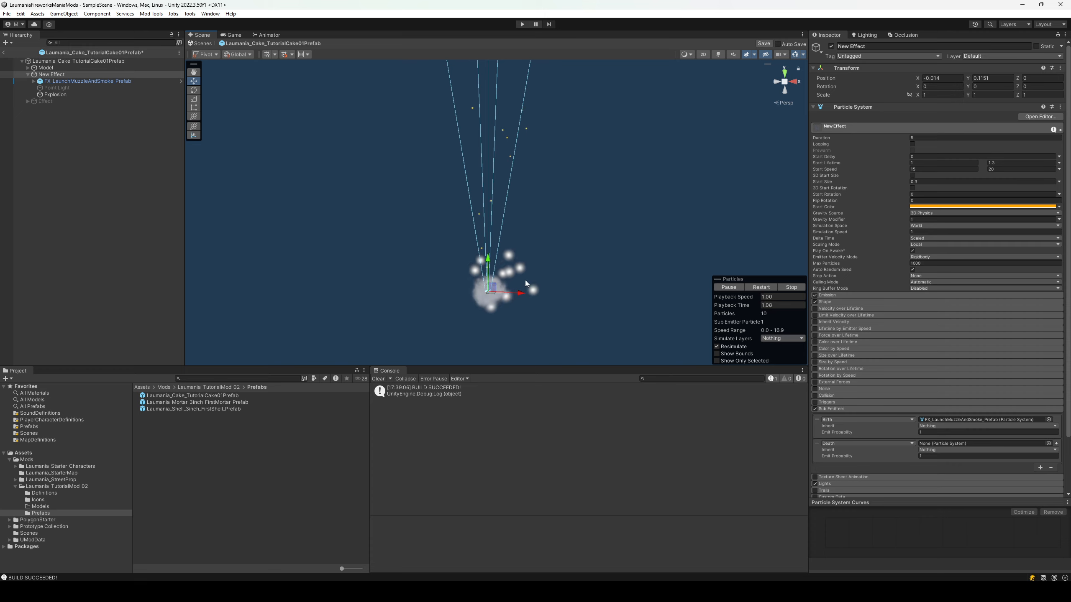
{"action": "left_click", "coordinate": [729, 288]}
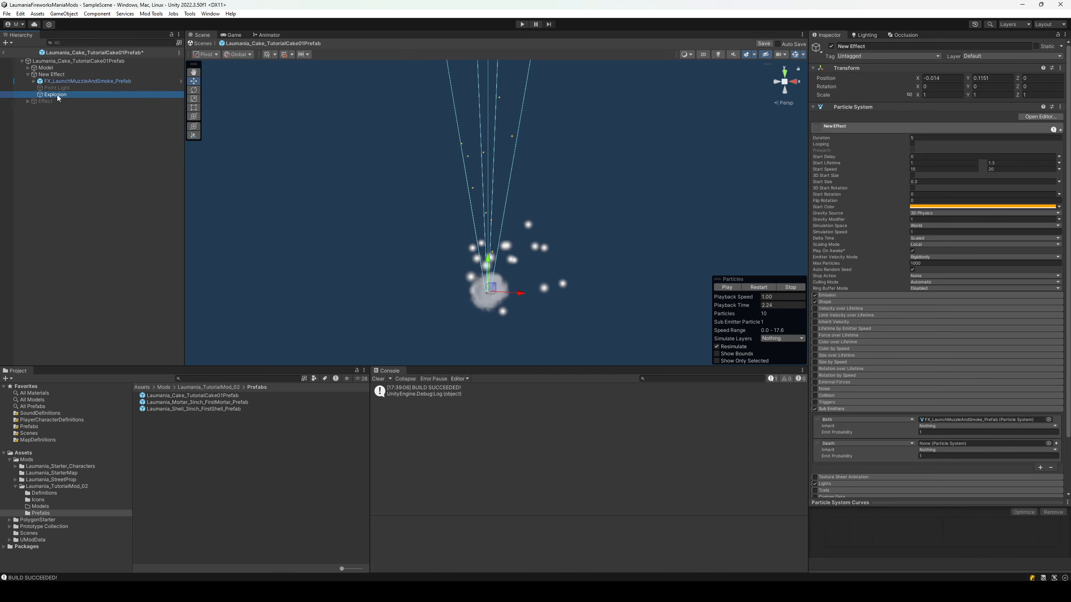
Assign Explosion as the Death sub emitter's particle system, then preview New Effect around the top of its cone.
{"action": "left_click_drag", "start_coordinate": [57, 94], "coordinate": [956, 444]}
{"action": "left_click", "coordinate": [780, 288]}
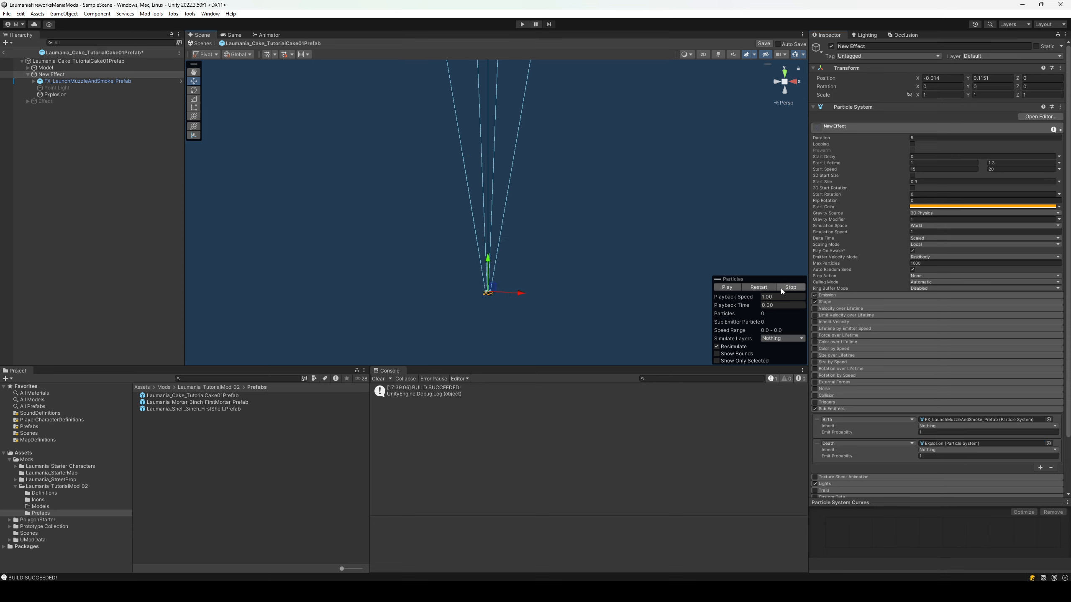
{"action": "left_click", "coordinate": [727, 287]}
{"action": "left_click_drag", "start_coordinate": [557, 270], "coordinate": [556, 222], "text": "alt"}
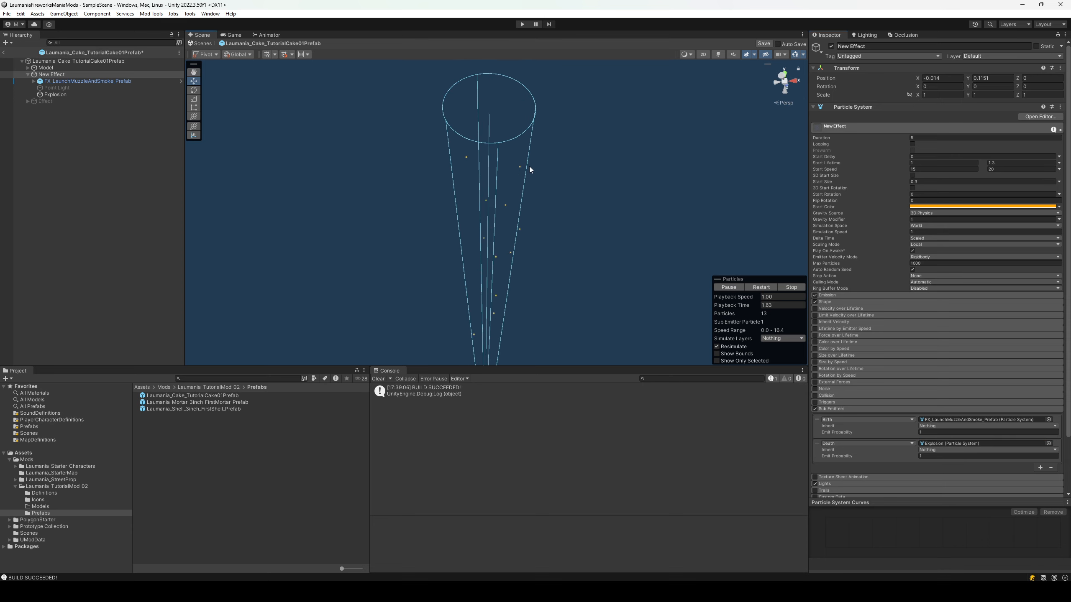
{"action": "mouse_move", "coordinate": [515, 160]}
{"action": "left_mouse_down", "text": "alt"}
{"action": "mouse_move", "coordinate": [555, 230]}
{"action": "mouse_move", "coordinate": [524, 227]}
{"action": "mouse_move", "coordinate": [504, 170]}
{"action": "left_mouse_up", "text": "alt"}
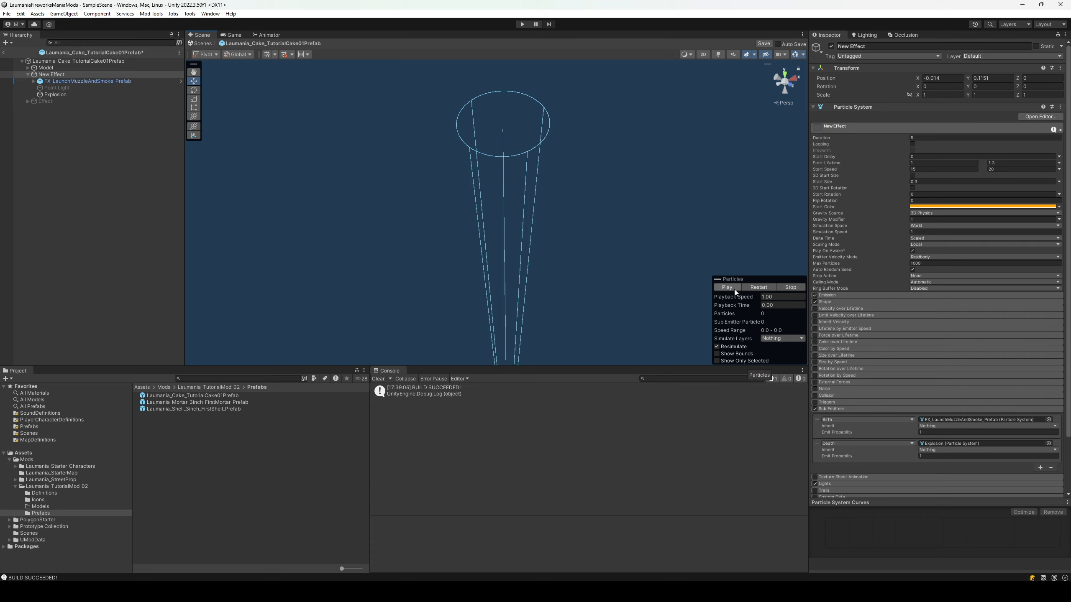
Turn off Looping on the Explosion particle system and replay the effect from its start.
{"action": "left_click", "coordinate": [64, 95]}
{"action": "left_click", "coordinate": [912, 144]}
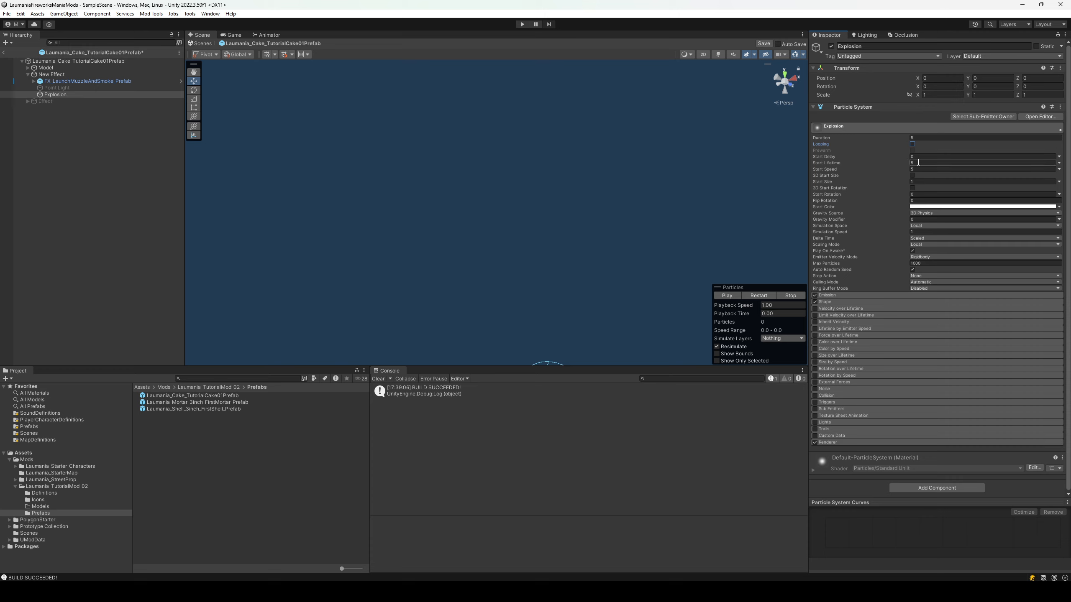
{"action": "left_click", "coordinate": [794, 296]}
{"action": "right_click_drag", "start_coordinate": [583, 172], "coordinate": [593, 204]}
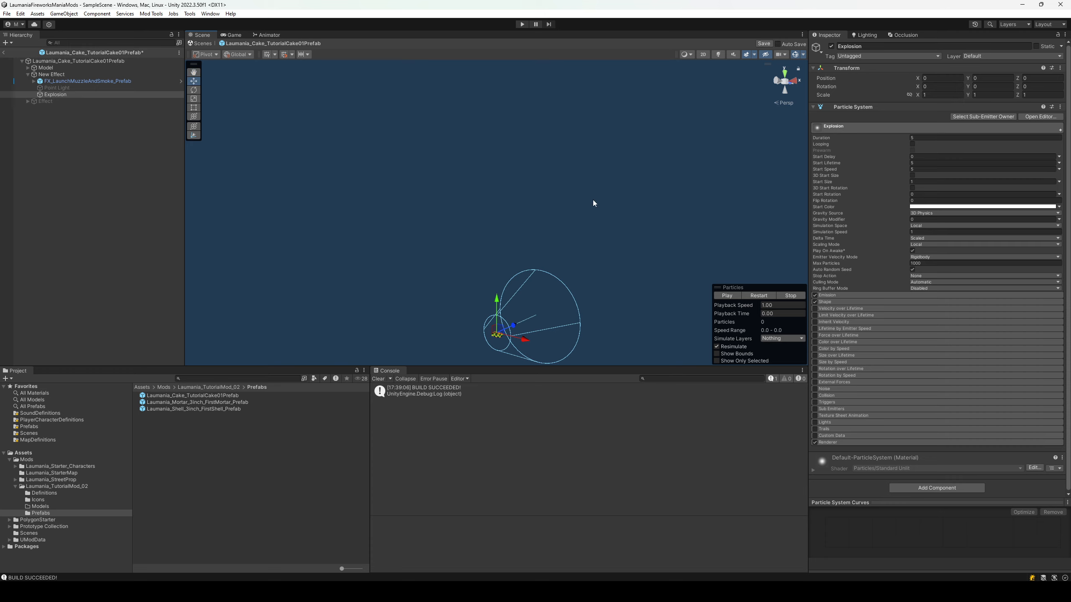
{"action": "left_click", "coordinate": [738, 297]}
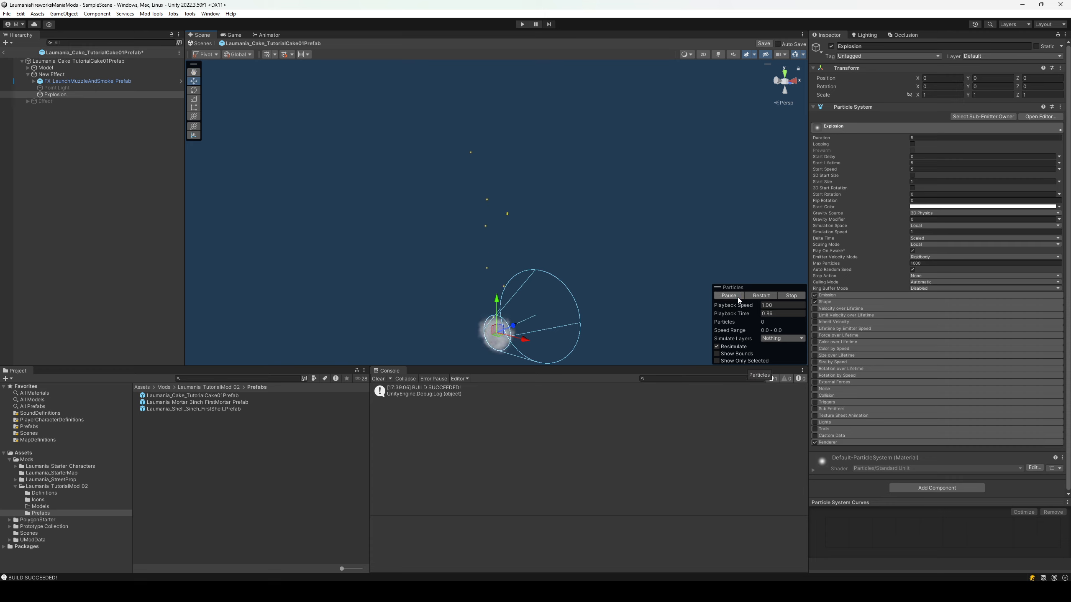
{"action": "right_click_drag", "start_coordinate": [635, 219], "coordinate": [632, 181]}
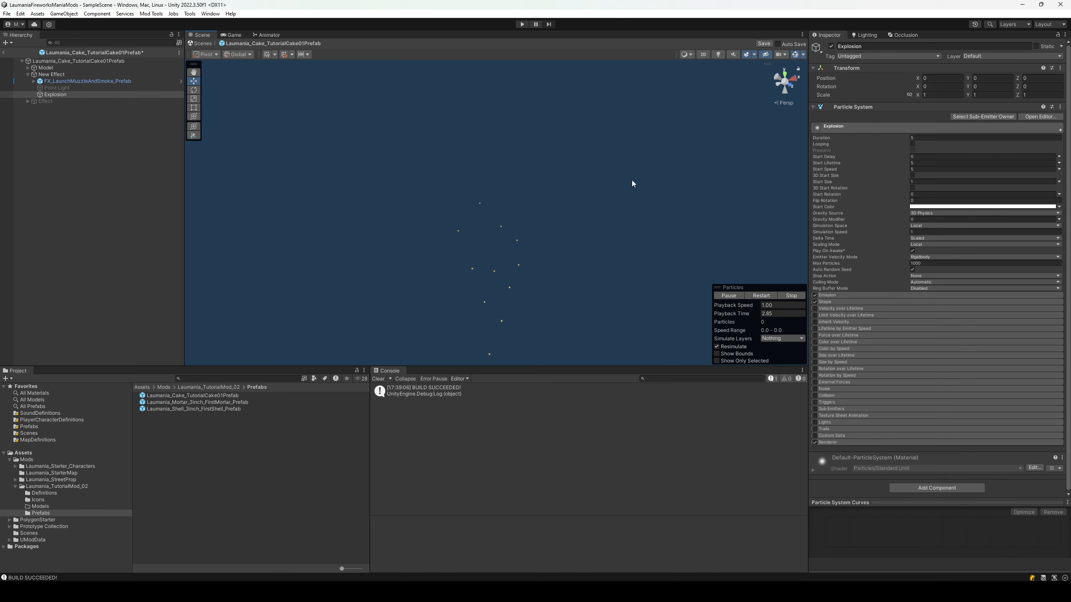
Replay New Effect with its Death sub emitter from the start and pause it to examine the particles in flight.
{"action": "left_click", "coordinate": [63, 75]}
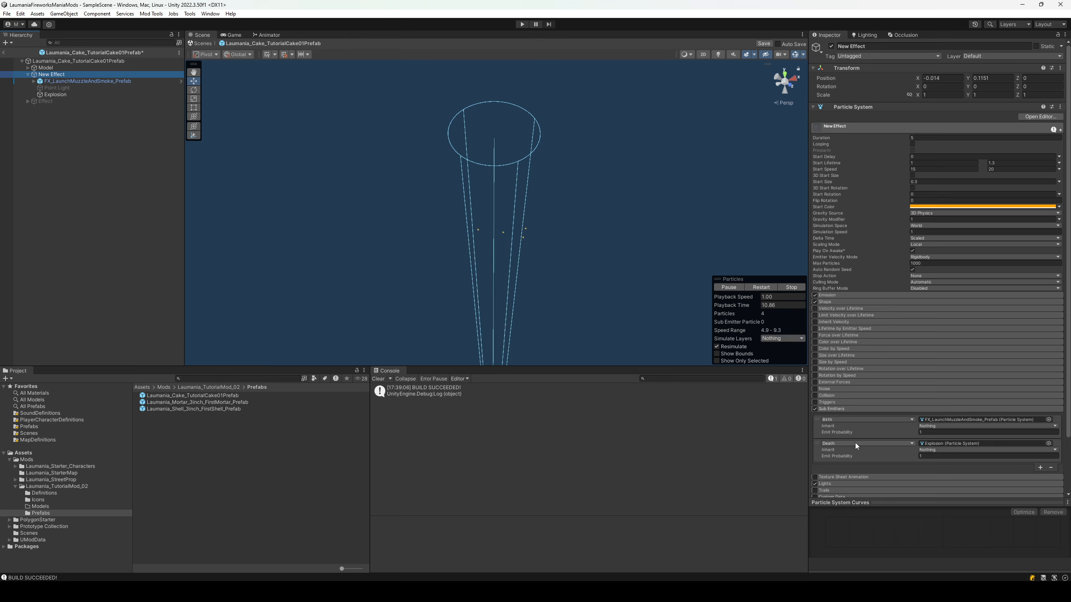
{"action": "left_click", "coordinate": [113, 74]}
{"action": "left_click", "coordinate": [790, 289]}
{"action": "left_click", "coordinate": [719, 286]}
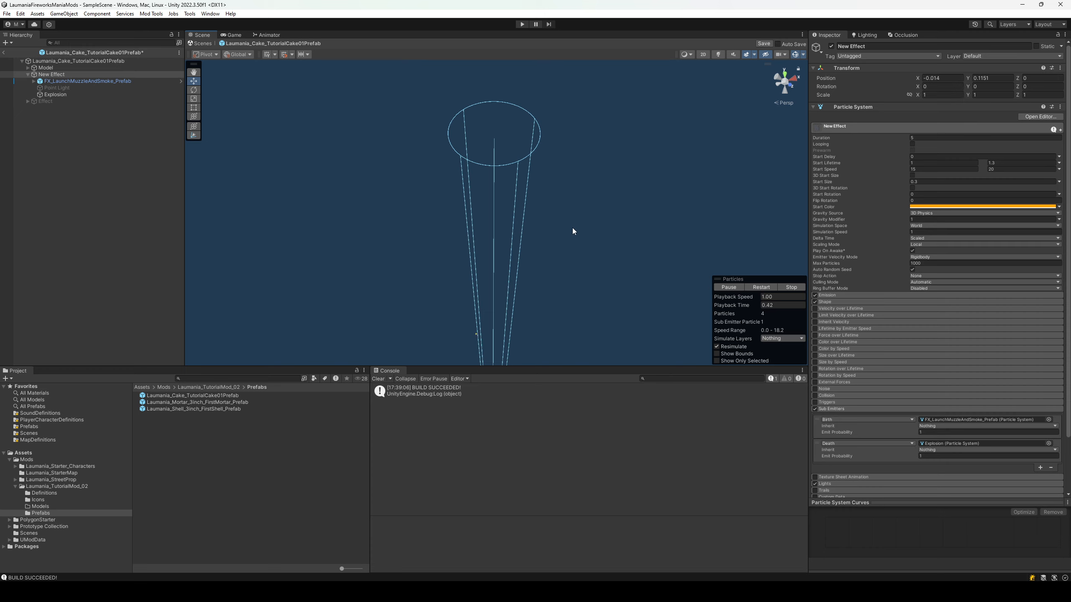
{"action": "left_click", "coordinate": [728, 287]}
{"action": "left_click_drag", "start_coordinate": [548, 220], "coordinate": [660, 240], "text": "alt"}
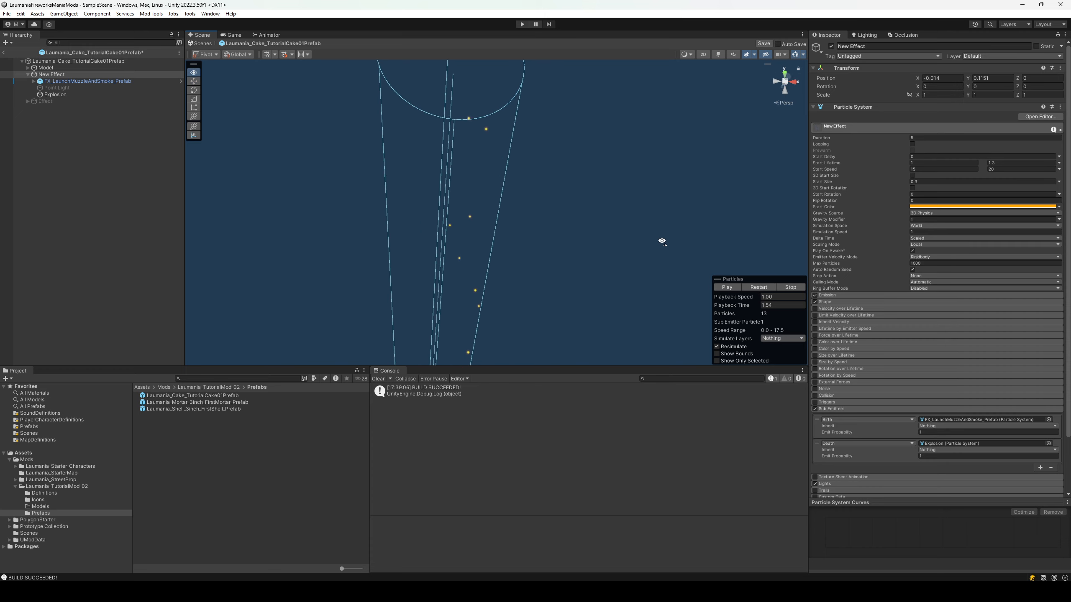
Expand the Explosion's Emission settings, then replay New Effect from its start and pause it with particles in flight.
{"action": "left_click", "coordinate": [87, 95]}
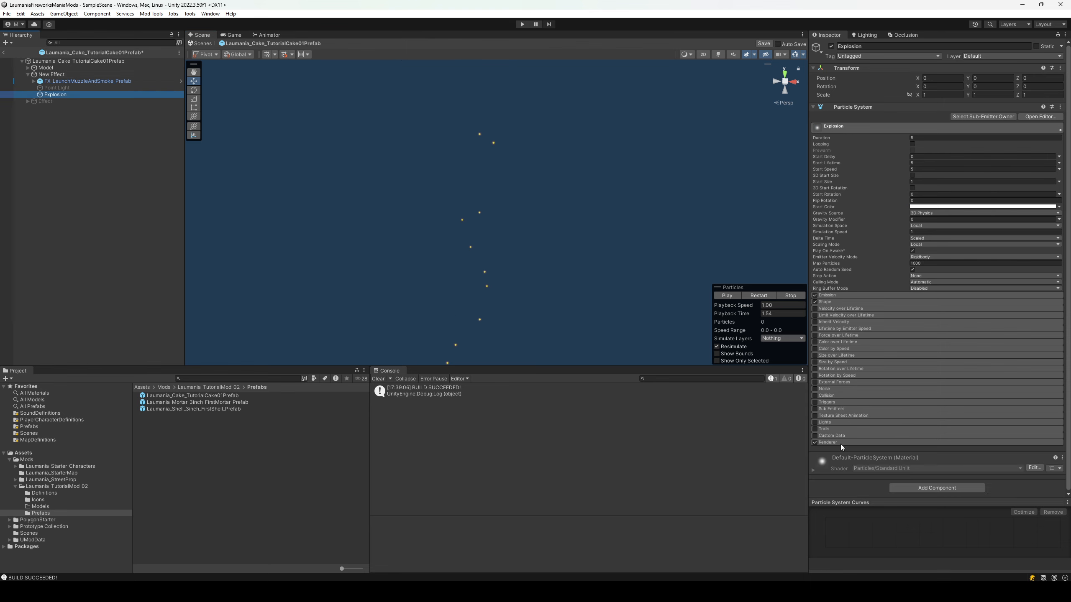
{"action": "left_click", "coordinate": [839, 295]}
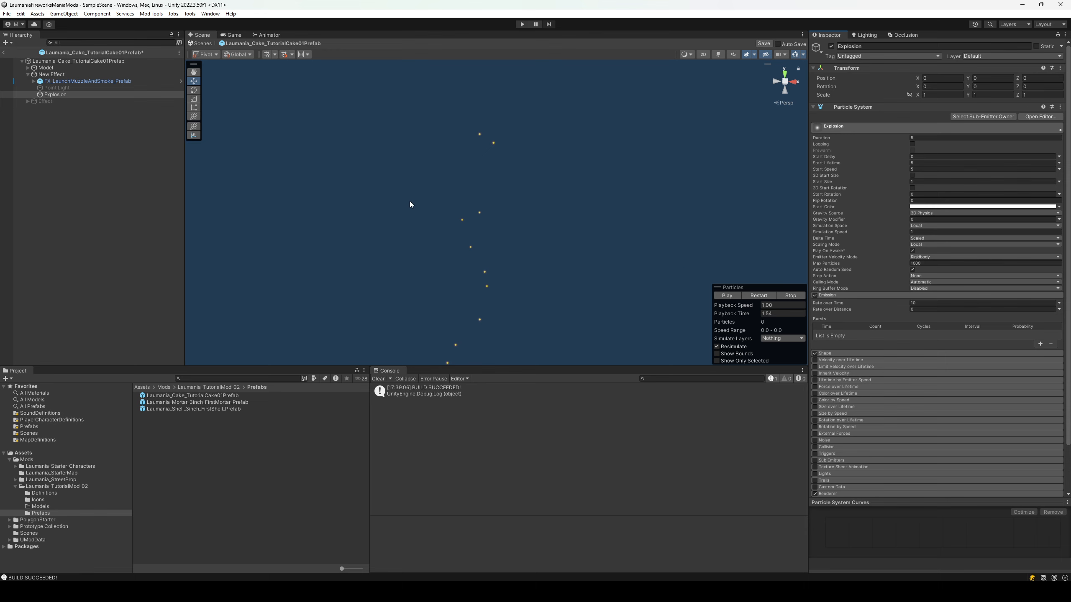
{"action": "left_click", "coordinate": [80, 74]}
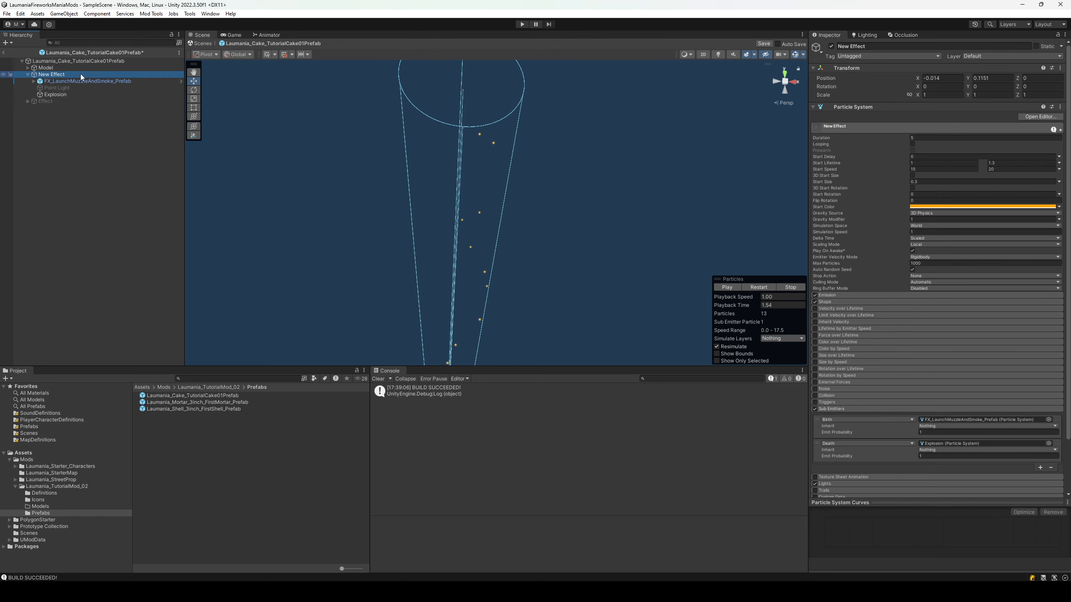
{"action": "left_click", "coordinate": [792, 290]}
{"action": "left_click", "coordinate": [726, 290]}
{"action": "left_click", "coordinate": [726, 290]}
{"action": "left_click_drag", "start_coordinate": [543, 295], "coordinate": [700, 282], "text": "alt"}
Restrict the particle preview to the selected Explosion system, play it from its start, and inspect its cone.
{"action": "left_click", "coordinate": [55, 94]}
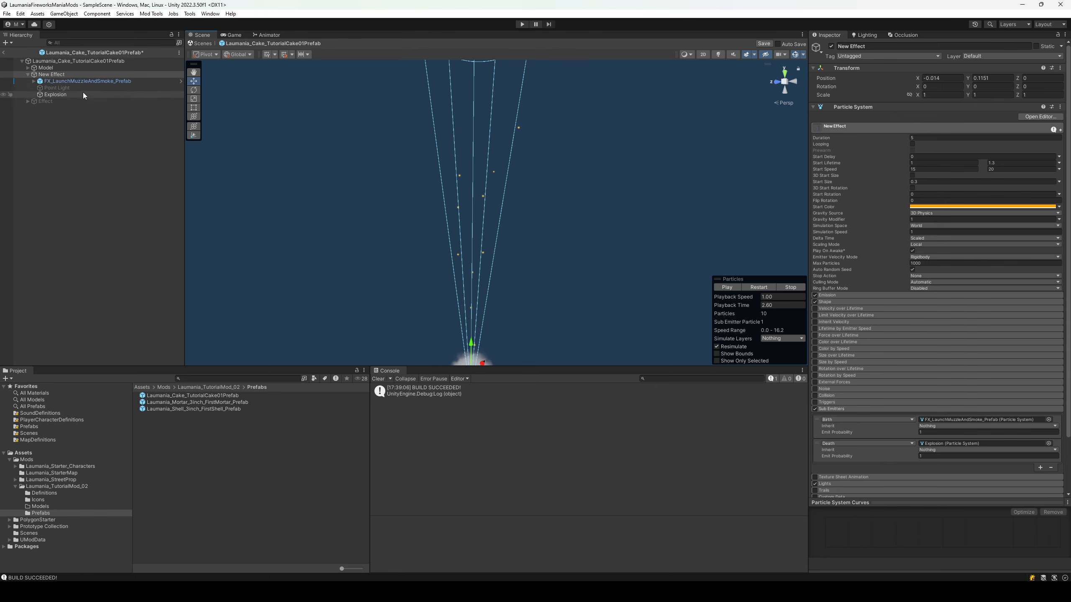
{"action": "left_click", "coordinate": [740, 361]}
{"action": "left_click", "coordinate": [787, 297]}
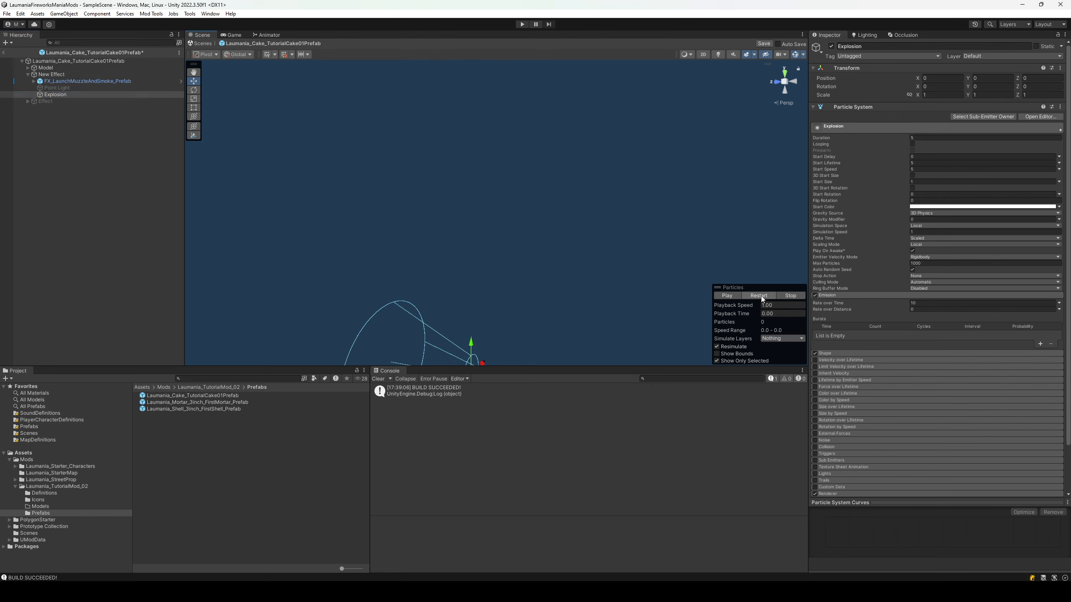
{"action": "left_click", "coordinate": [722, 294]}
{"action": "right_click_drag", "start_coordinate": [659, 235], "coordinate": [649, 265]}
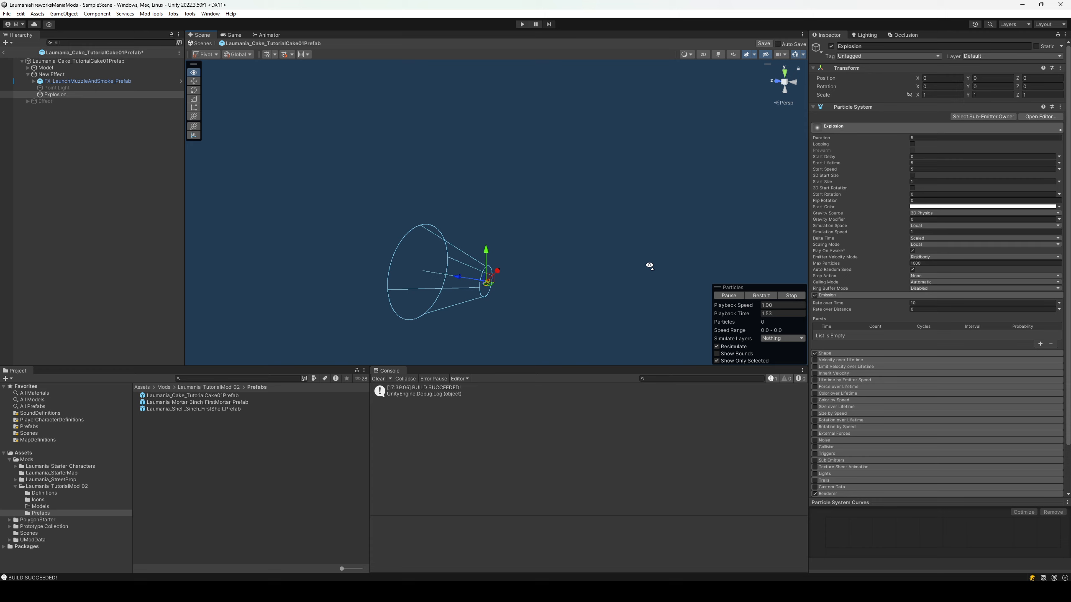
{"action": "right_click_drag", "start_coordinate": [649, 265], "coordinate": [736, 277]}
{"action": "key", "text": "w"}
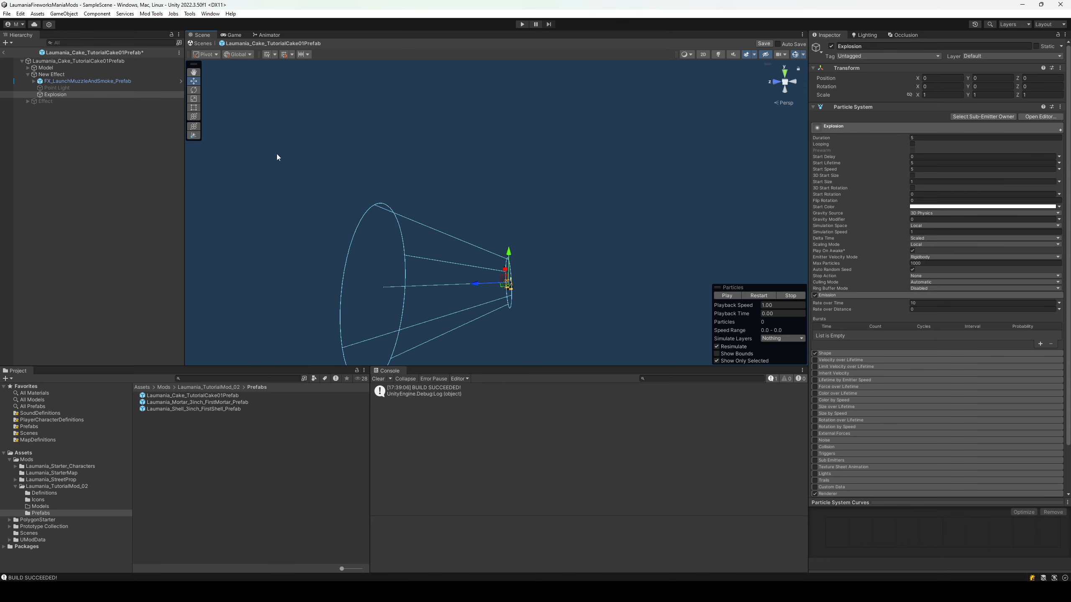
Examine the Death and Birth sub emitters of the reference Effect and the emission burst of its ExplosionFlash child.
{"action": "left_click", "coordinate": [43, 101]}
{"action": "left_click", "coordinate": [28, 101]}
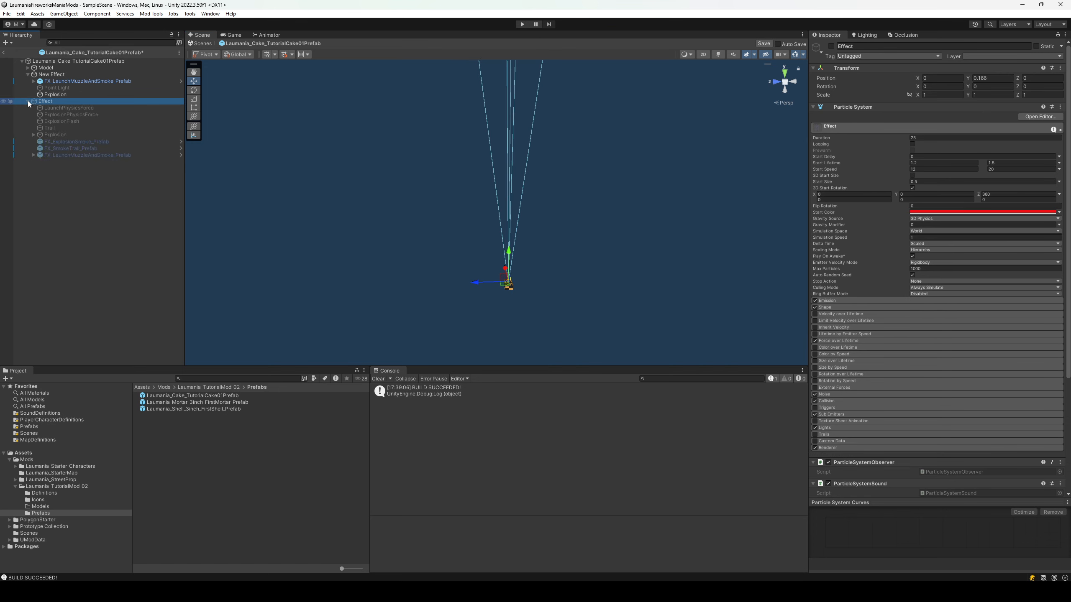
{"action": "left_click", "coordinate": [849, 415]}
{"action": "scroll", "coordinate": [889, 403], "scroll_direction": "down", "scroll_amount": 3}
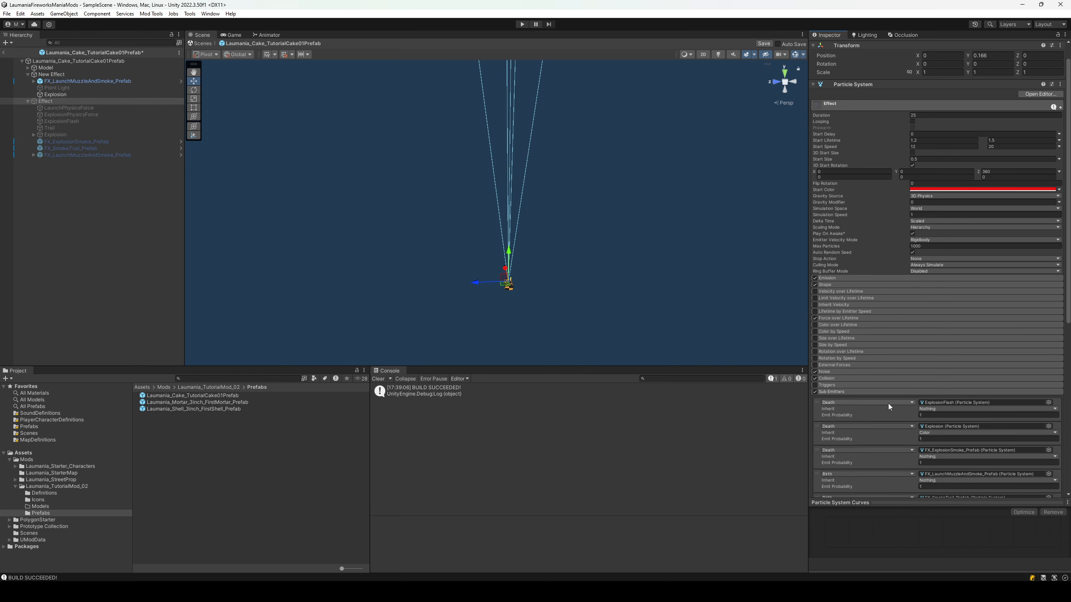
{"action": "left_click", "coordinate": [954, 357]}
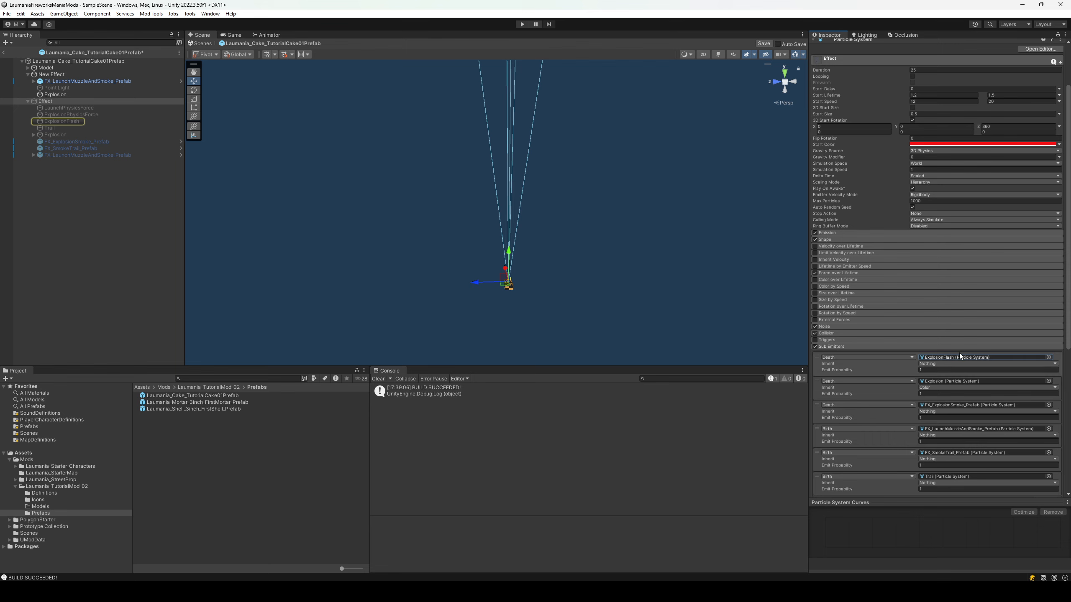
{"action": "left_click", "coordinate": [84, 121]}
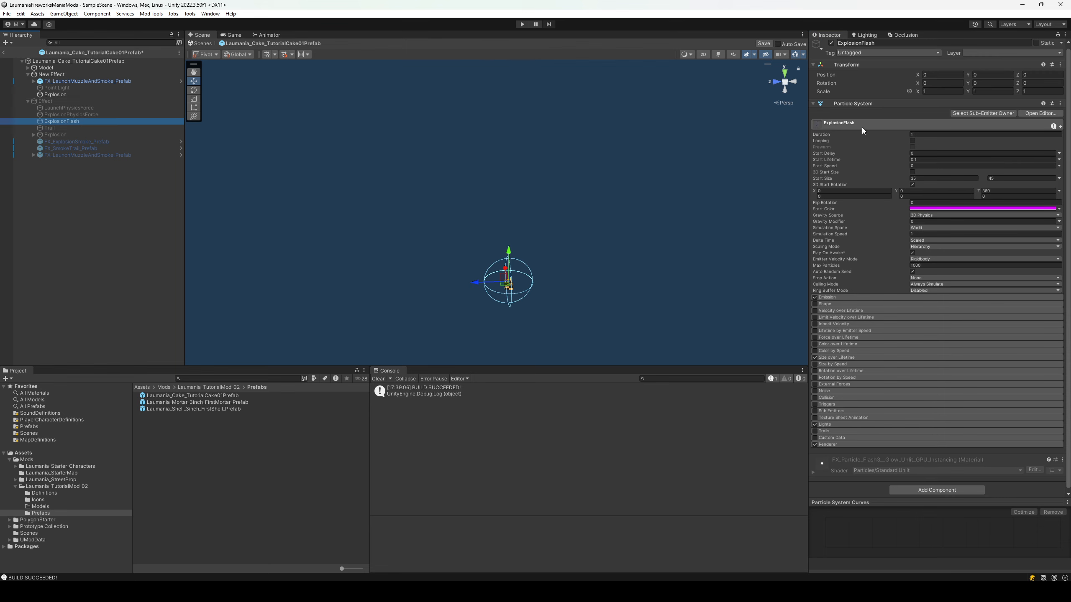
{"action": "left_click", "coordinate": [845, 298]}
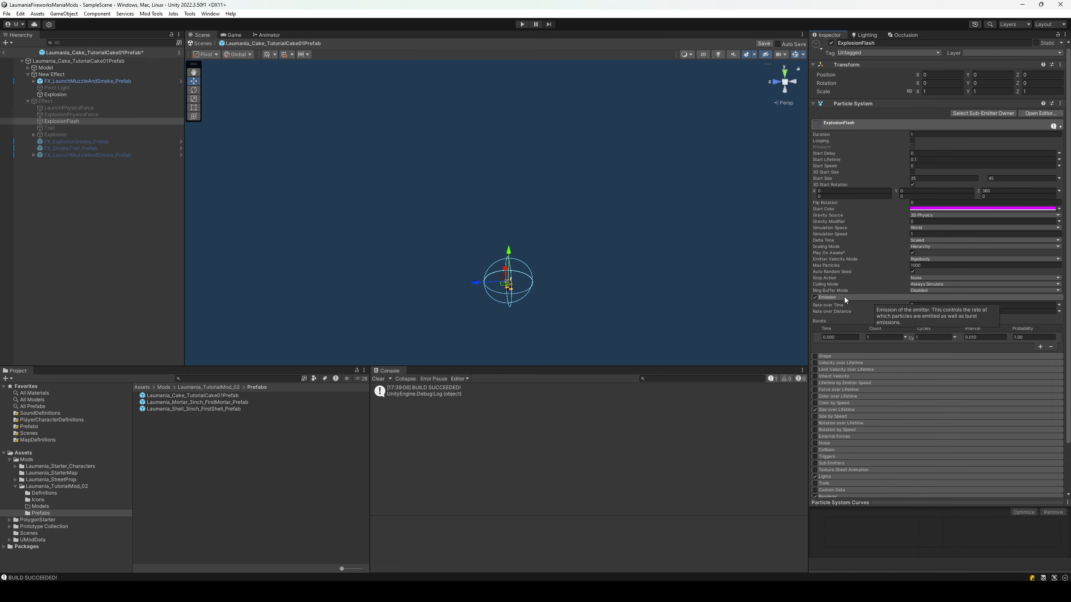
{"action": "left_click", "coordinate": [844, 296]}
{"action": "left_click", "coordinate": [27, 101]}
Set Explosion's emission Rate over Time to 0 and add a burst at time 0.000 with a count of 5.
{"action": "left_click", "coordinate": [92, 96]}
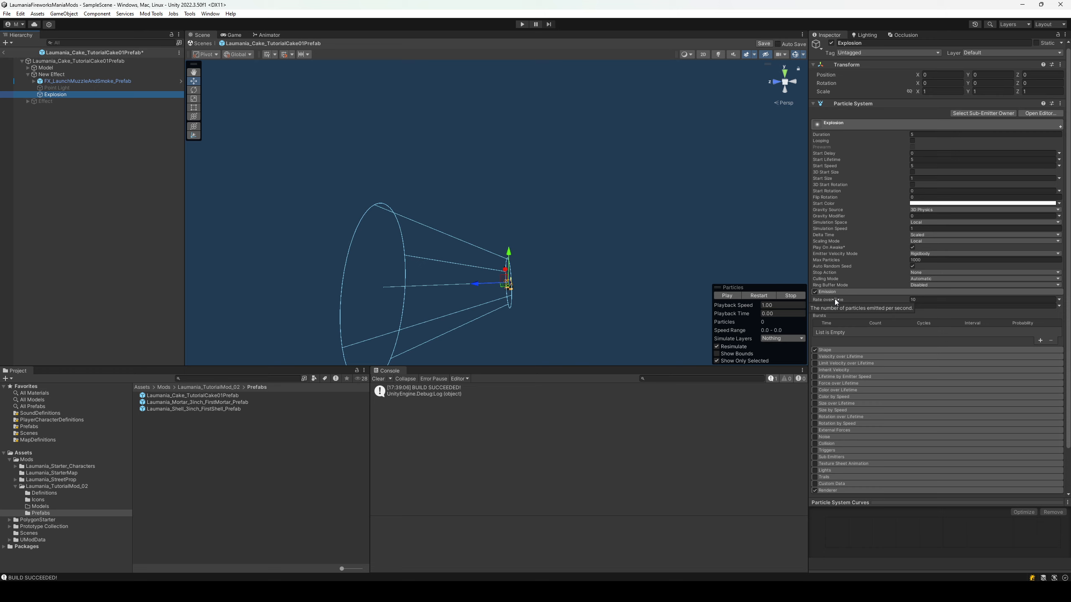
{"action": "left_click", "coordinate": [736, 294]}
{"action": "left_click", "coordinate": [736, 294]}
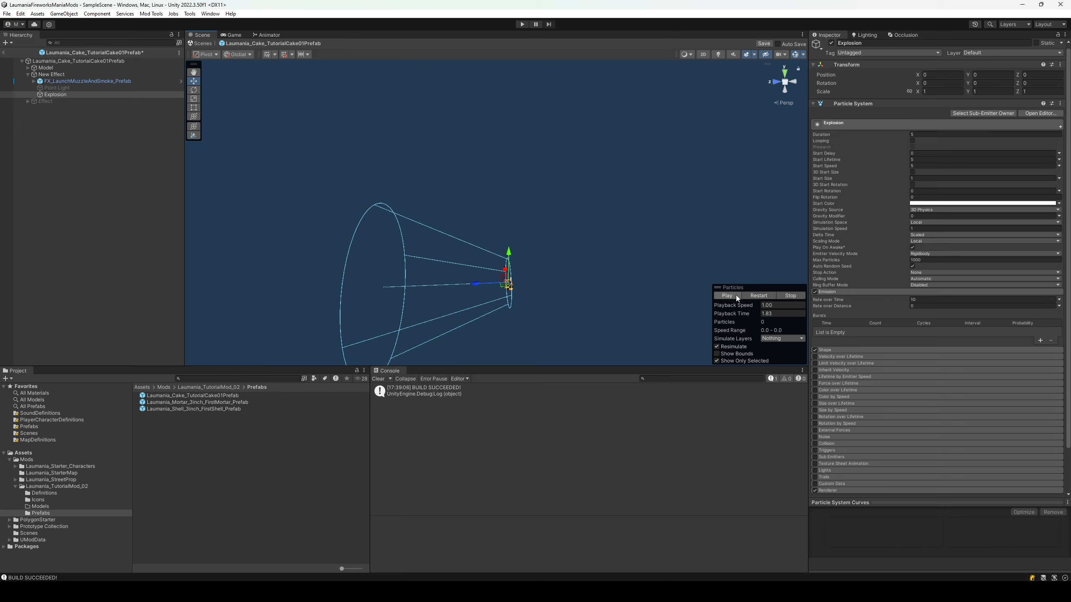
{"action": "left_click", "coordinate": [949, 299]}
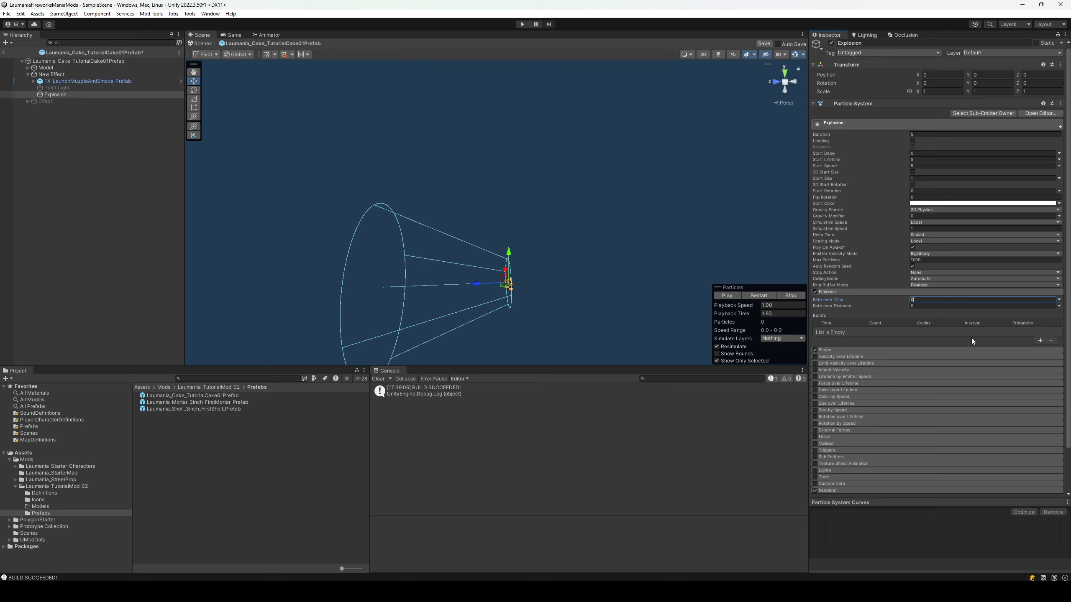
{"action": "left_click", "coordinate": [1040, 341]}
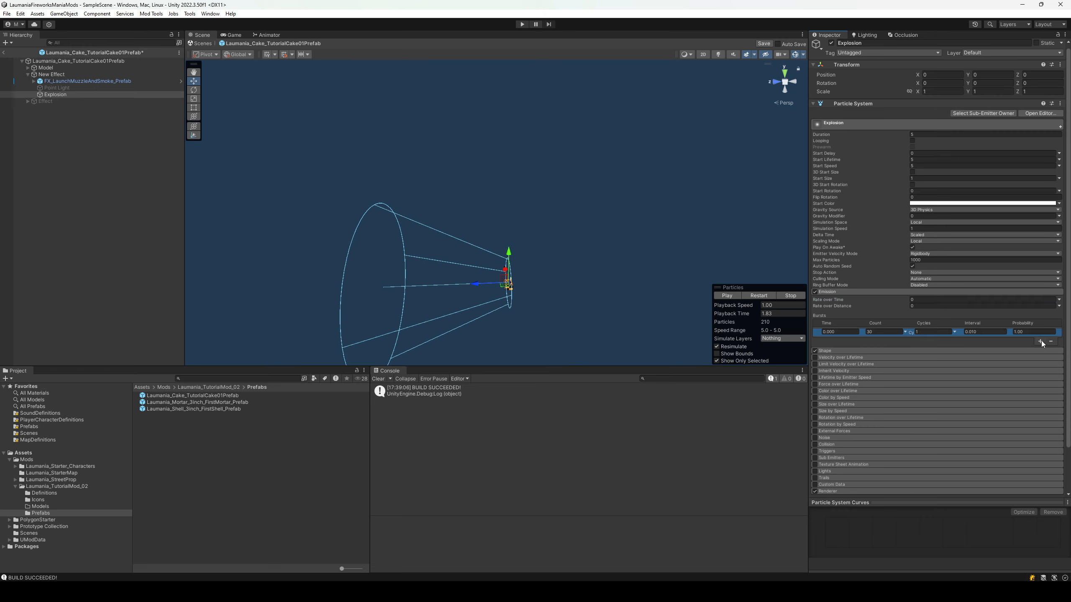
{"action": "left_click", "coordinate": [852, 332]}
{"action": "key", "text": "Tab"}
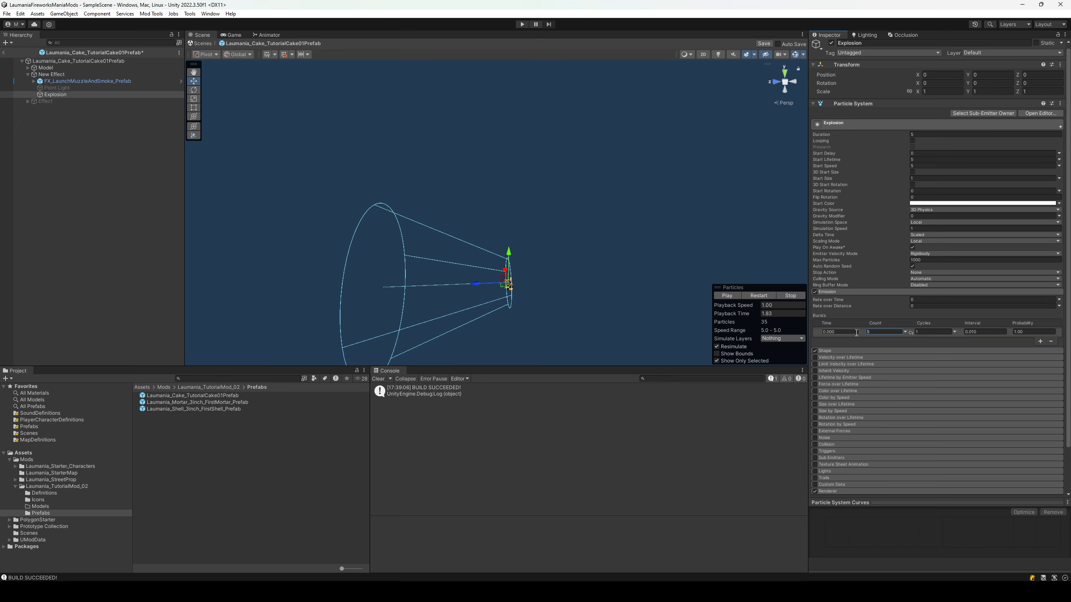
Replay the Explosion bursts, turn off Show Only Selected to include the other particle systems, and stop the preview.
{"action": "left_click", "coordinate": [791, 295]}
{"action": "left_click", "coordinate": [727, 295]}
{"action": "left_click_drag", "start_coordinate": [599, 274], "coordinate": [624, 201], "text": "alt"}
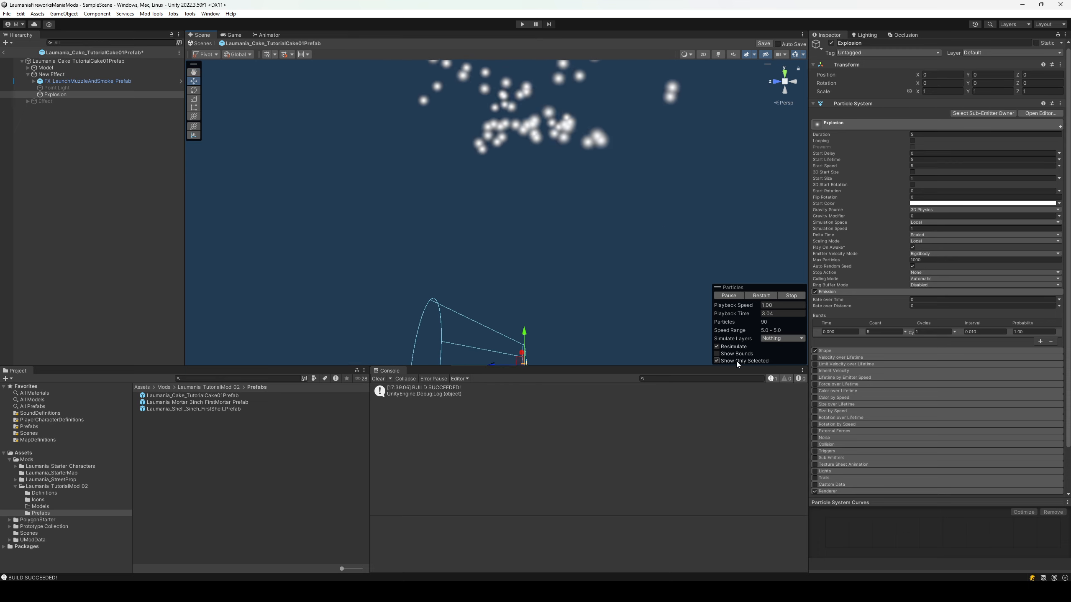
{"action": "left_click", "coordinate": [736, 361]}
{"action": "right_click_drag", "start_coordinate": [598, 238], "coordinate": [584, 197]}
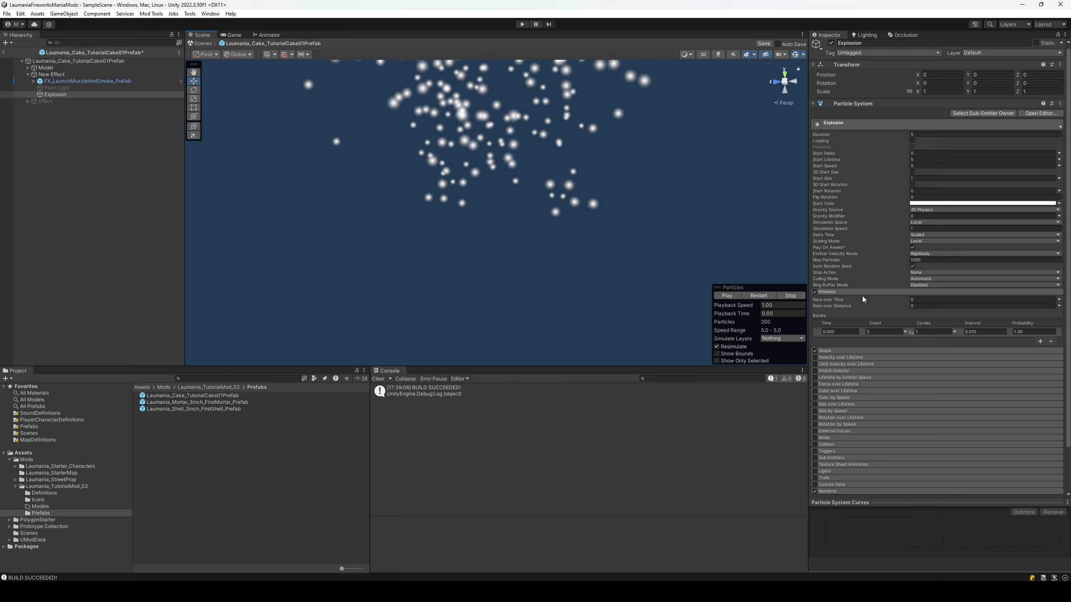
{"action": "left_click", "coordinate": [796, 296]}
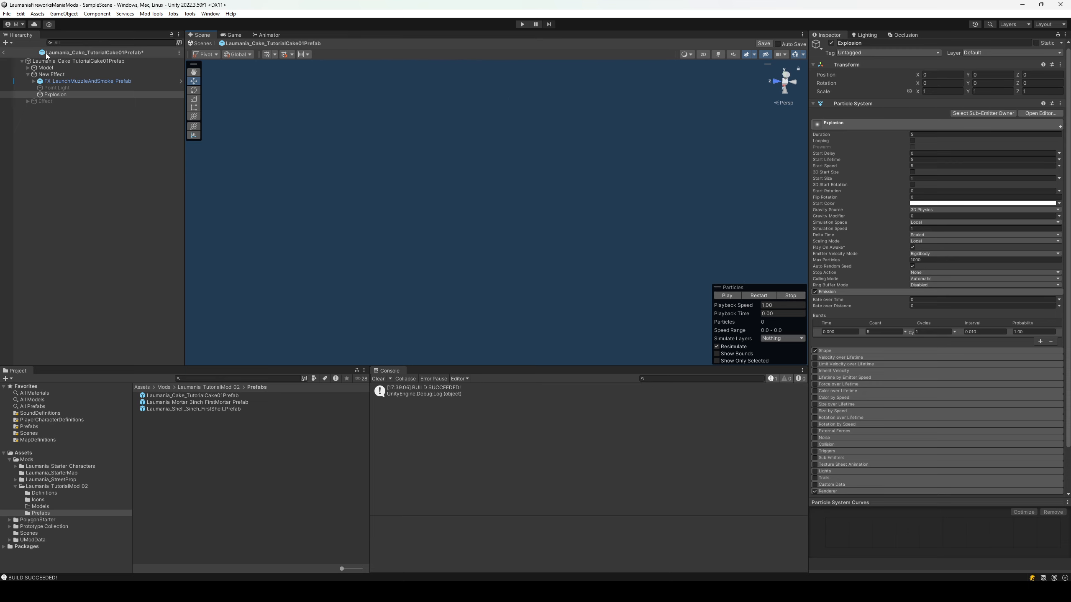
Compare the emission bursts of FX_LaunchMuzzleAndSmoke_Prefab and its Smoke Explosion child, then return to the Explosion system.
{"action": "left_click", "coordinate": [63, 81]}
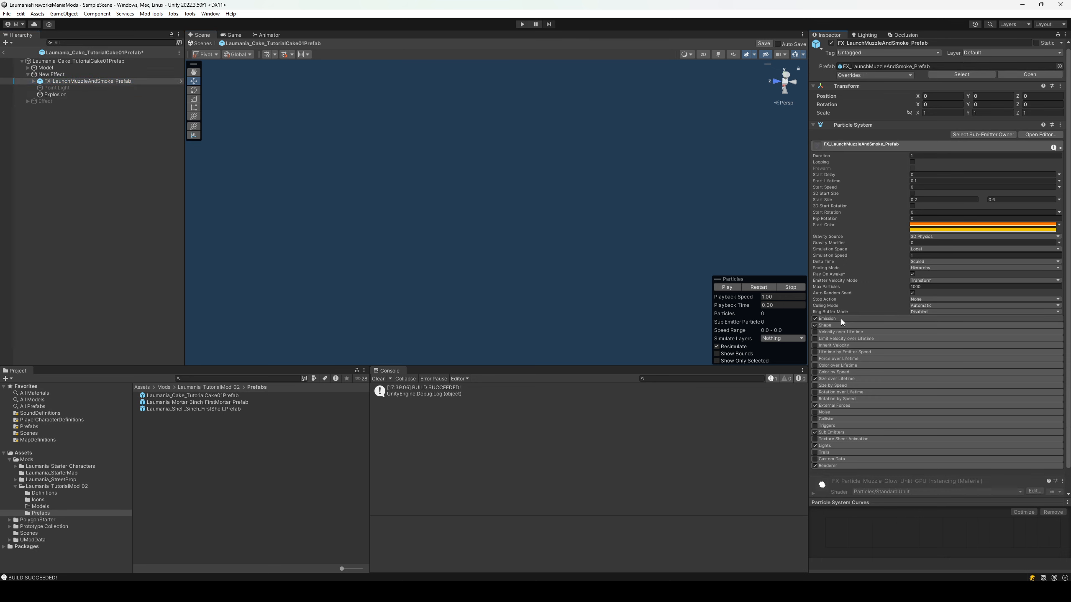
{"action": "left_click", "coordinate": [840, 319]}
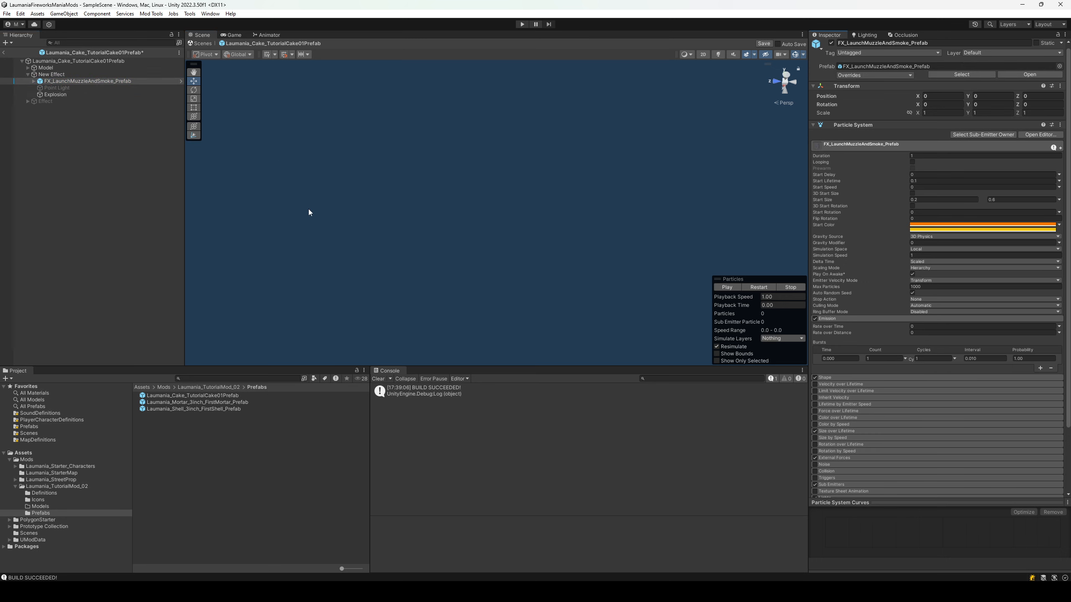
{"action": "left_click", "coordinate": [34, 80]}
{"action": "left_click", "coordinate": [69, 87]}
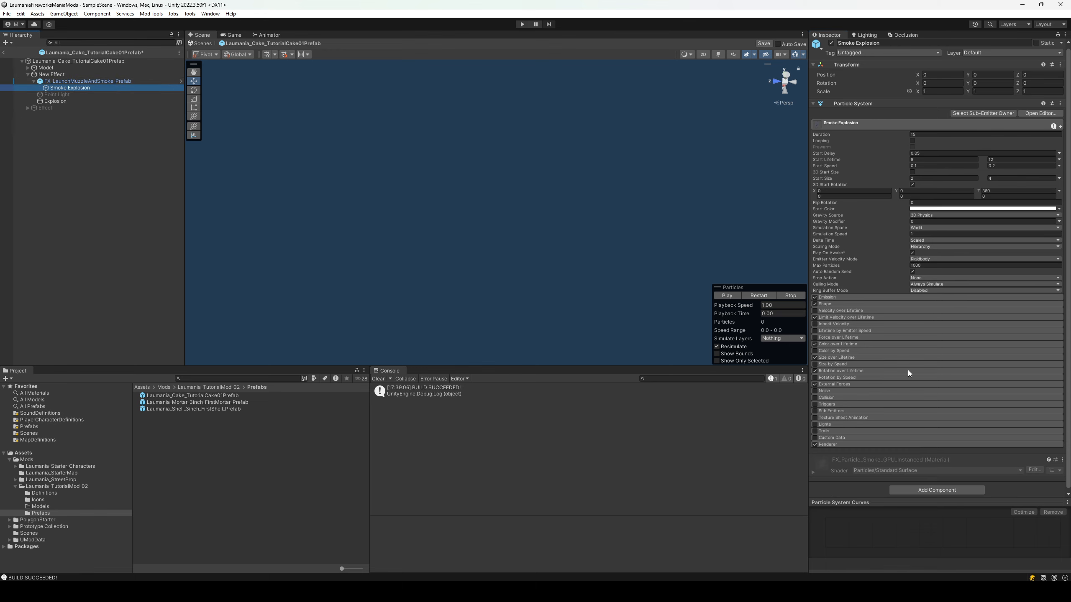
{"action": "left_click", "coordinate": [835, 296]}
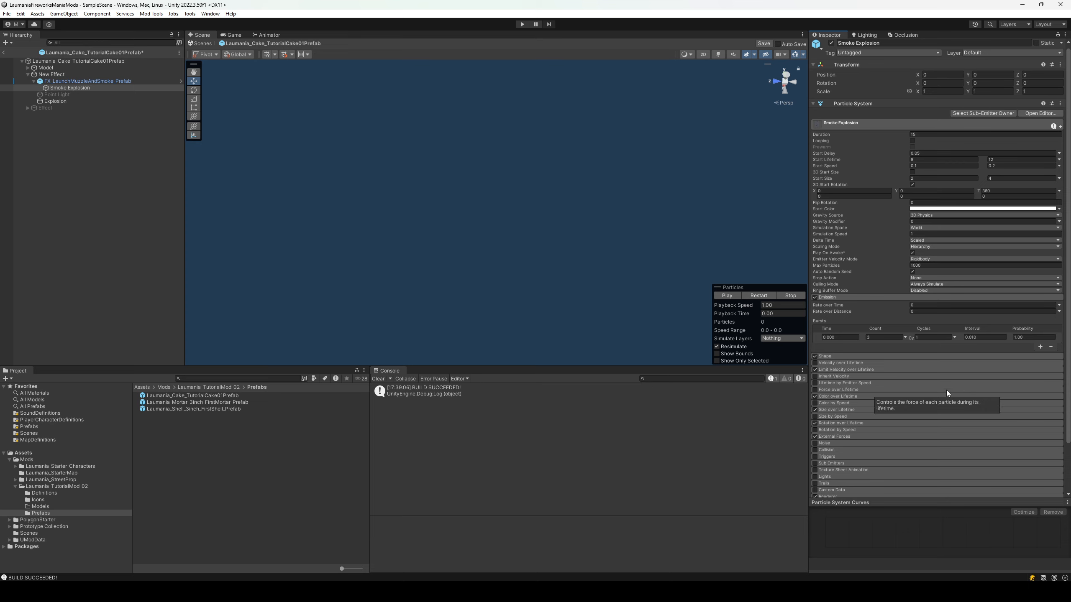
{"action": "left_click", "coordinate": [851, 297]}
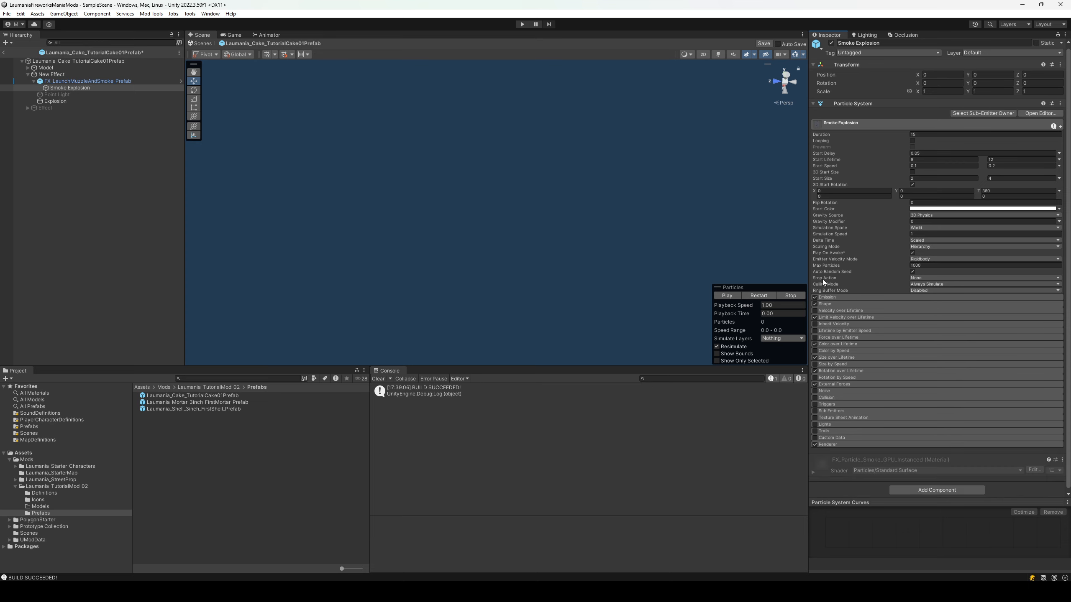
{"action": "left_click", "coordinate": [67, 101]}
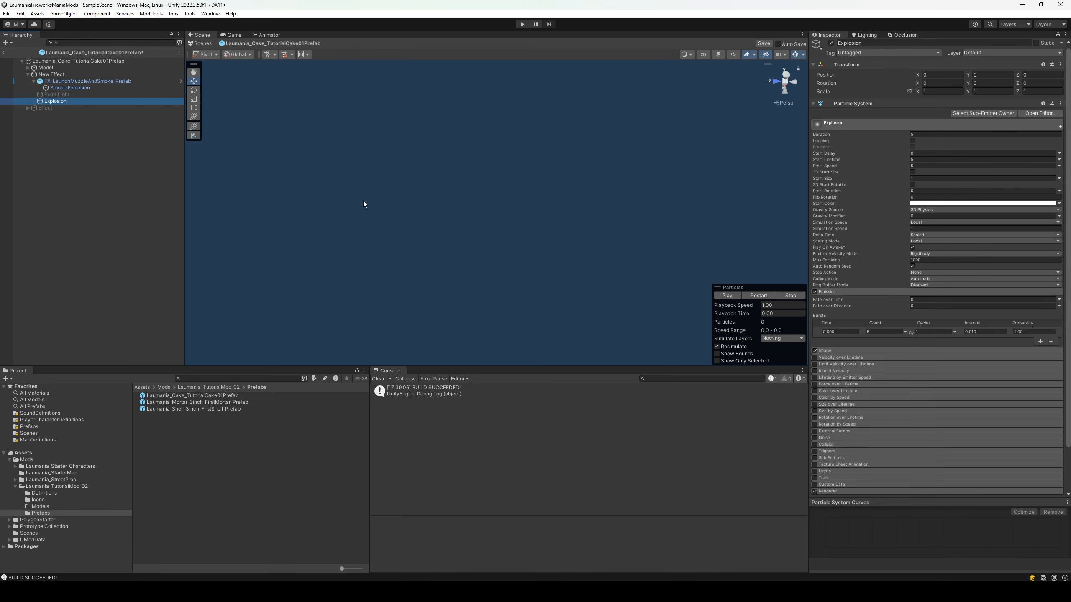
{"action": "mouse_move", "coordinate": [396, 262]}
{"action": "left_mouse_down", "text": "alt"}
{"action": "mouse_move", "coordinate": [413, 269]}
{"action": "mouse_move", "coordinate": [396, 276]}
{"action": "left_mouse_up", "text": "alt"}
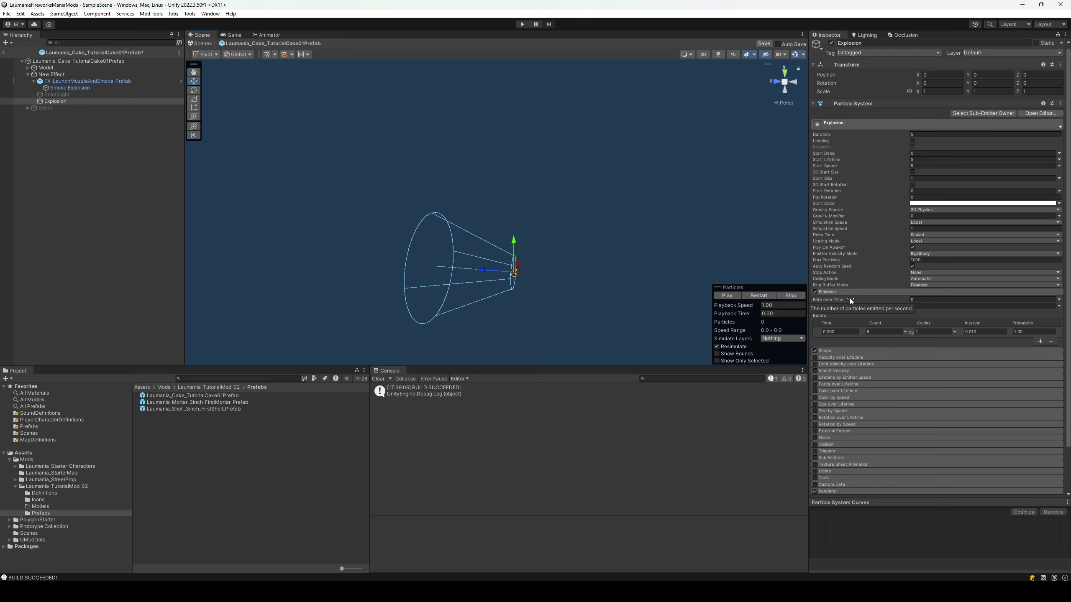
Look up the flash object's name under the reference Effect and rename New Effect's Explosion object to ExplosionFlash.
{"action": "left_click", "coordinate": [61, 93]}
{"action": "left_click", "coordinate": [28, 108]}
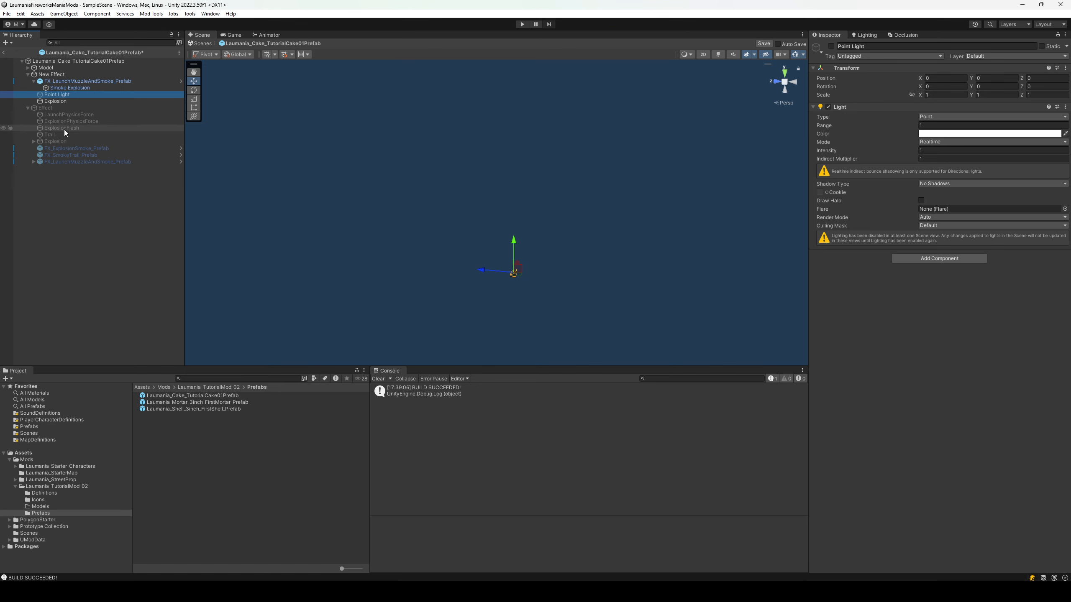
{"action": "left_click", "coordinate": [63, 128]}
{"action": "left_click", "coordinate": [27, 108]}
{"action": "left_click", "coordinate": [60, 102]}
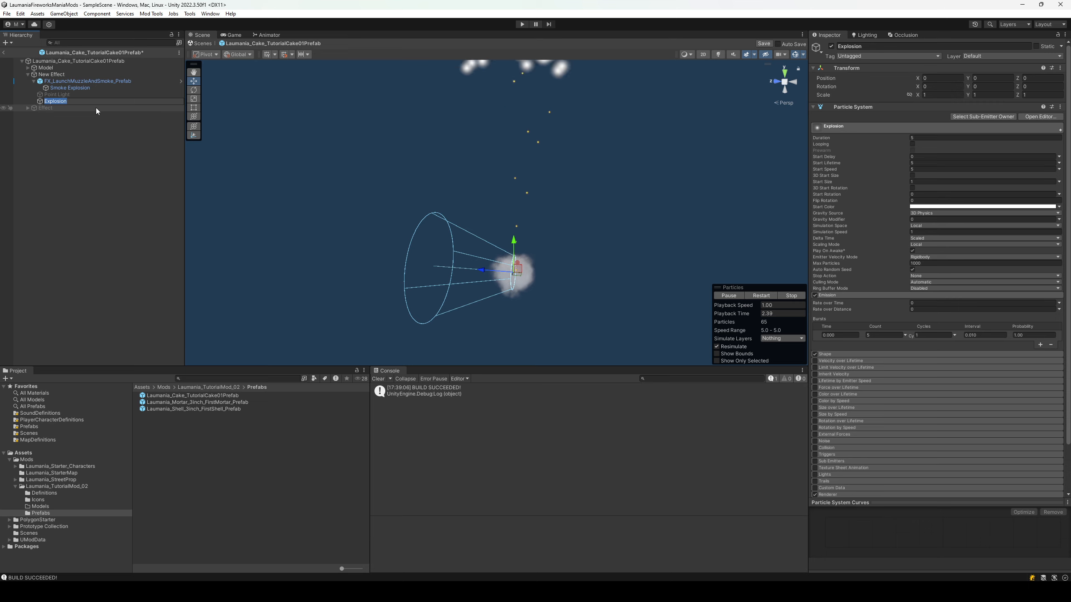
{"action": "type", "text": "ExplosionF"}
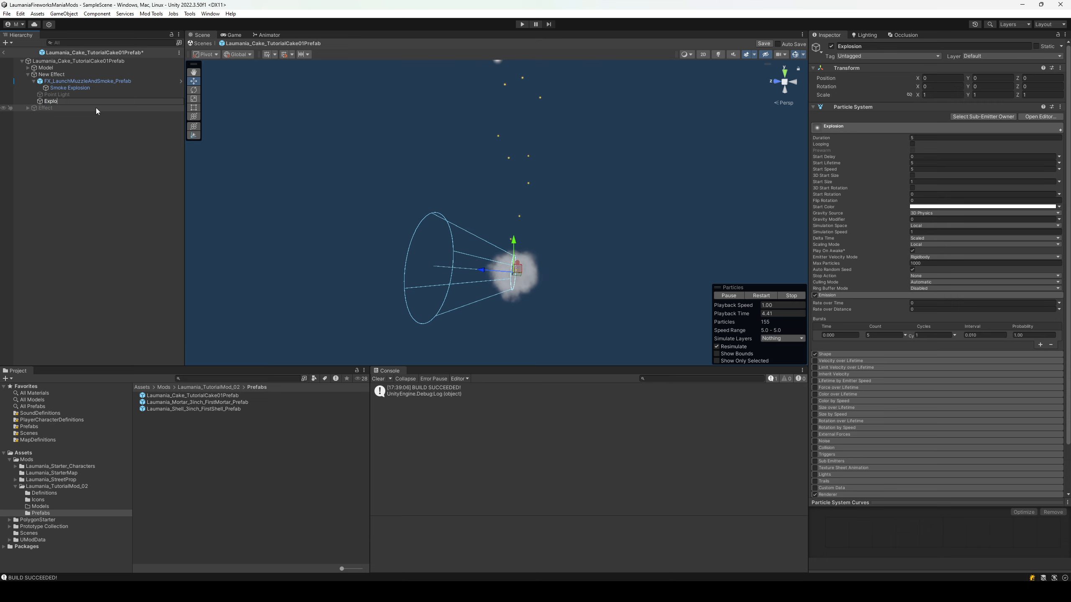
{"action": "type", "text": "lash"}
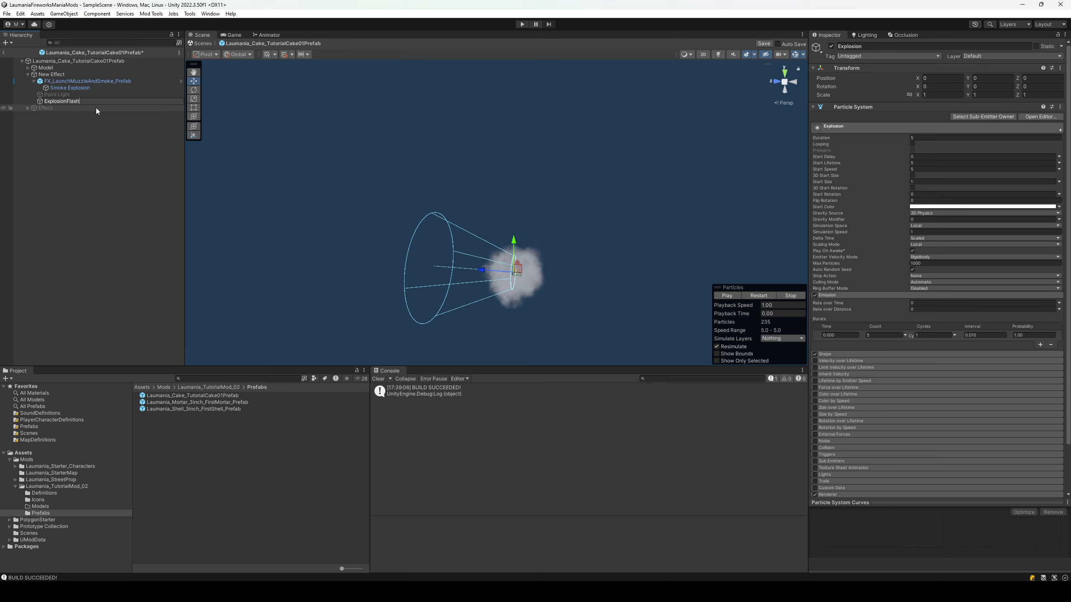
{"action": "key", "text": "Return"}
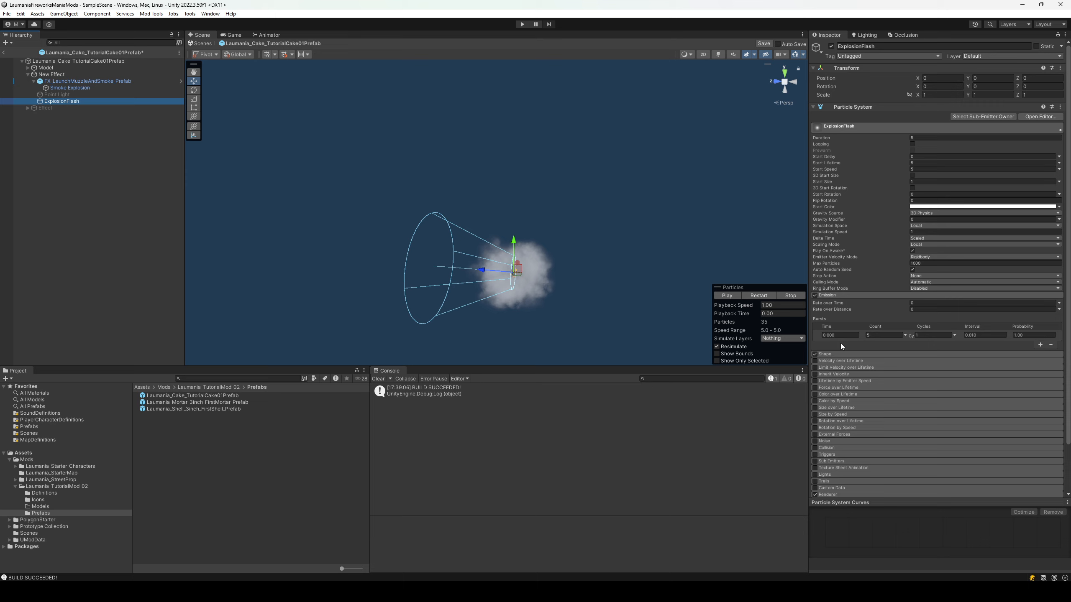
Play the effect and pause it with the burst particles showing, then set ExplosionFlash's emission burst count to 1.
{"action": "left_click", "coordinate": [732, 296]}
{"action": "right_click_drag", "start_coordinate": [733, 298], "coordinate": [577, 203]}
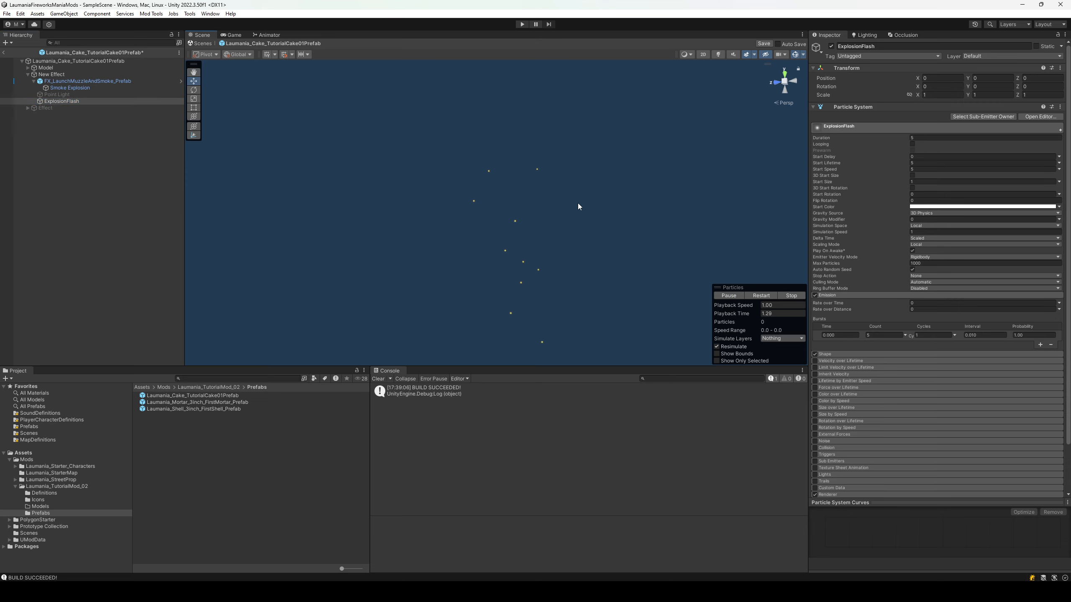
{"action": "left_click", "coordinate": [728, 295]}
{"action": "left_click", "coordinate": [889, 335]}
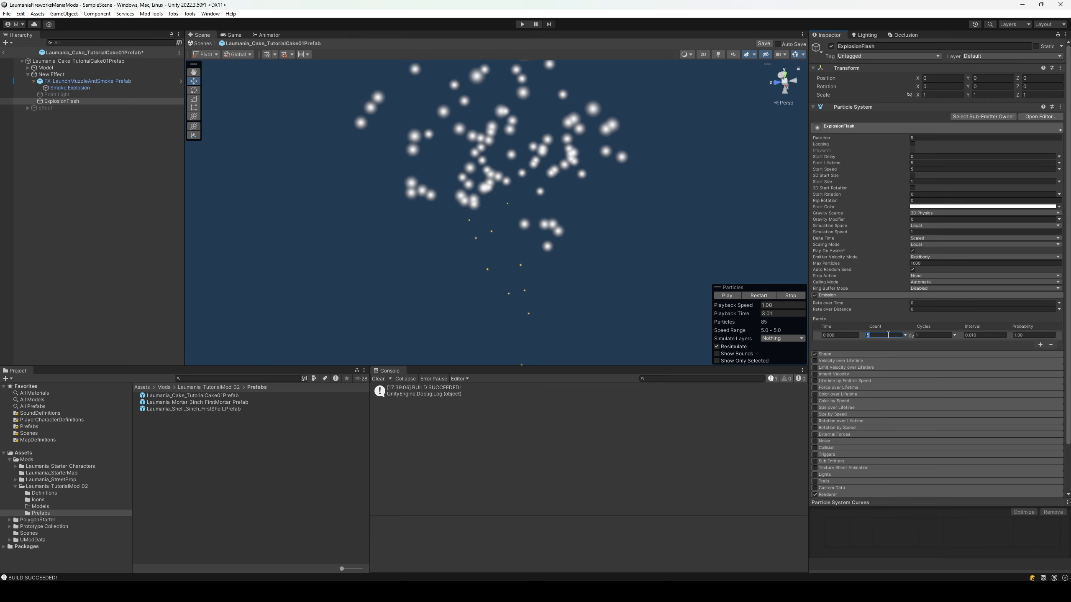
{"action": "type", "text": "1"}
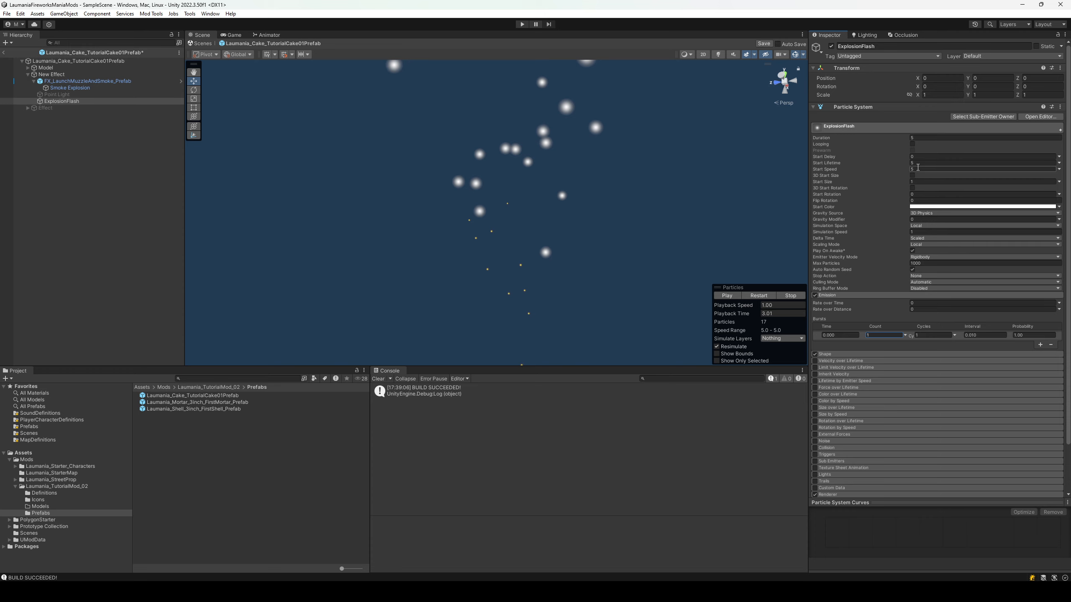
Set ExplosionFlash's start speed to 0 and its start lifetime to random between two constants, 0.1 and 0.15.
{"action": "left_click", "coordinate": [916, 168]}
{"action": "type", "text": "0"}
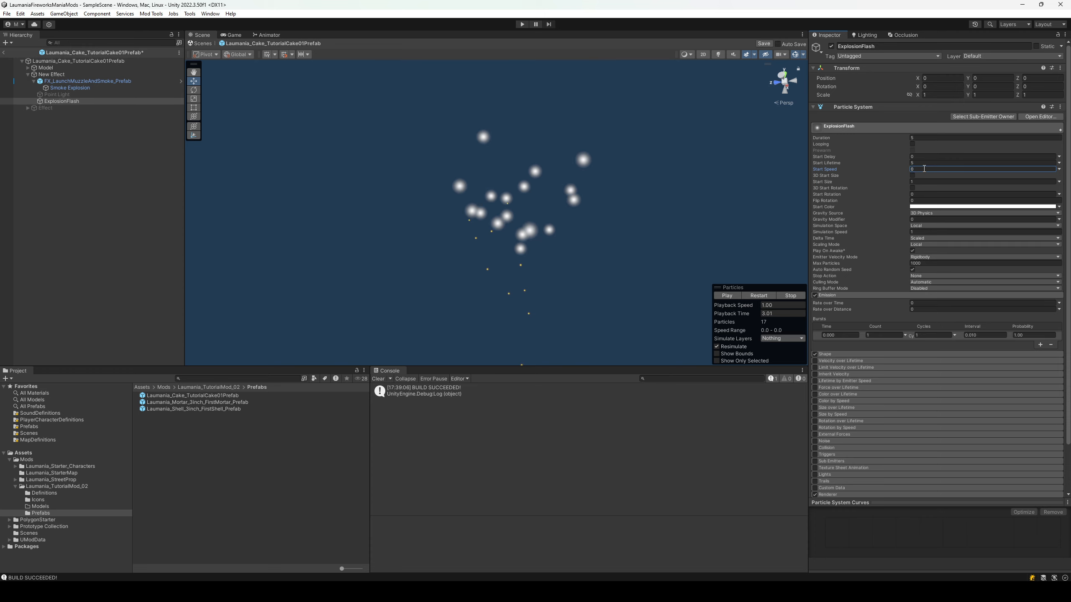
{"action": "left_click", "coordinate": [922, 163]}
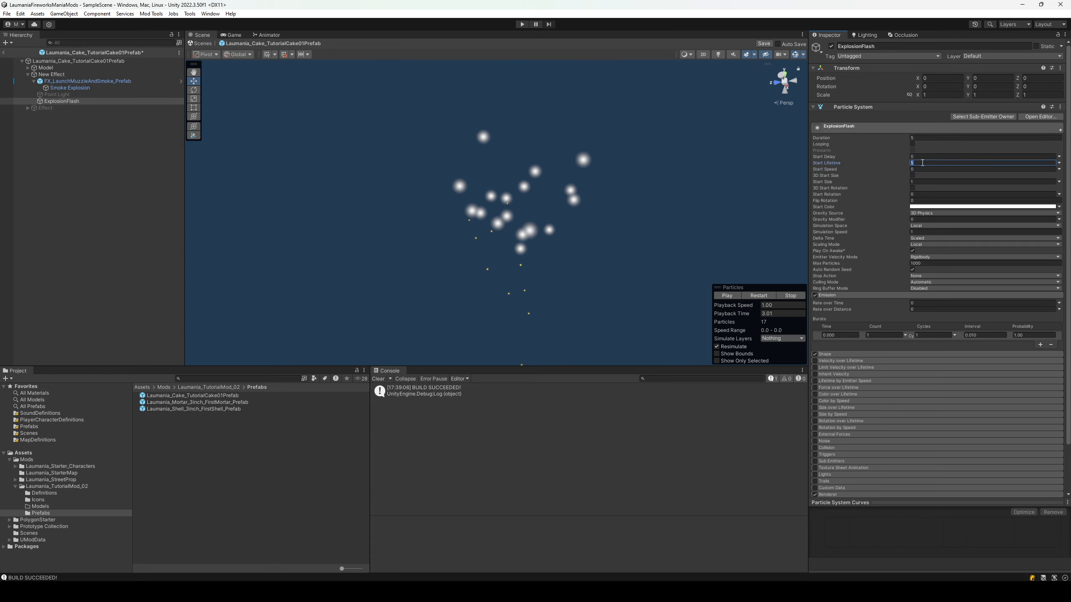
{"action": "type", "text": "0.1"}
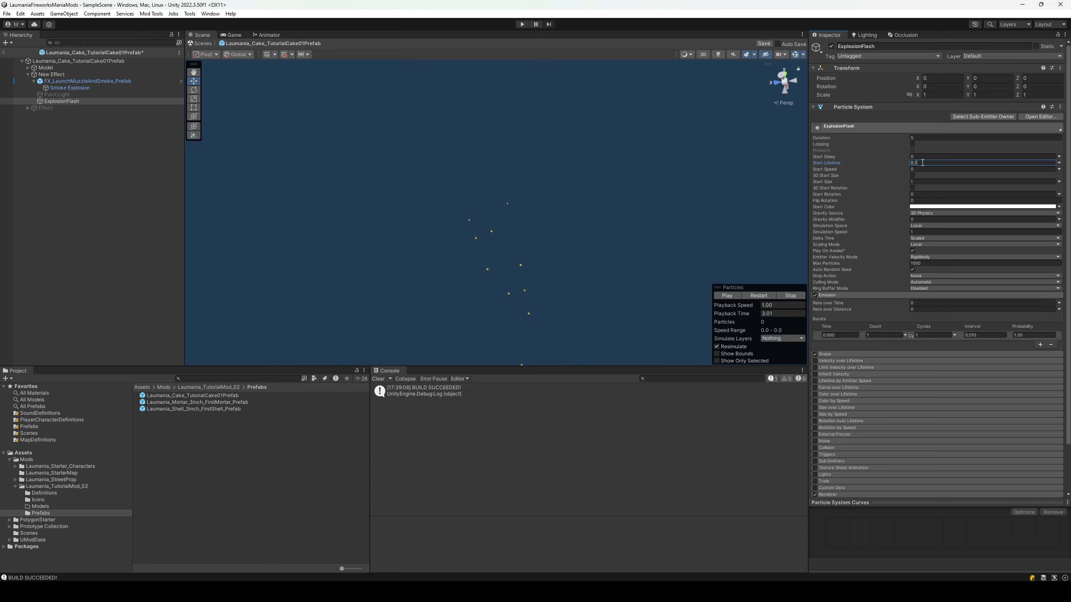
{"action": "left_click", "coordinate": [1058, 163]}
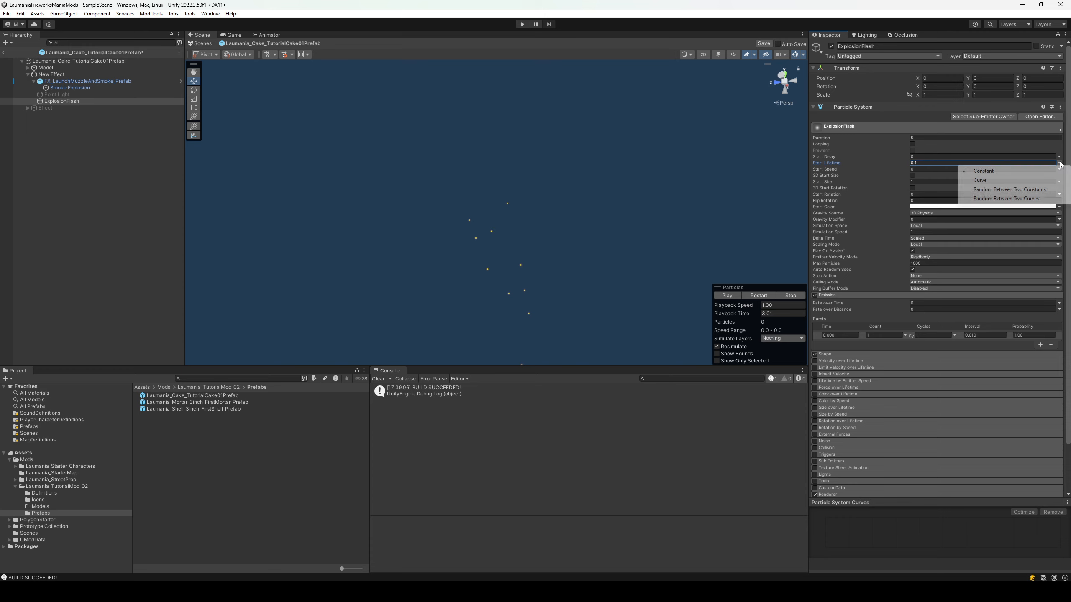
{"action": "left_click", "coordinate": [1020, 193]}
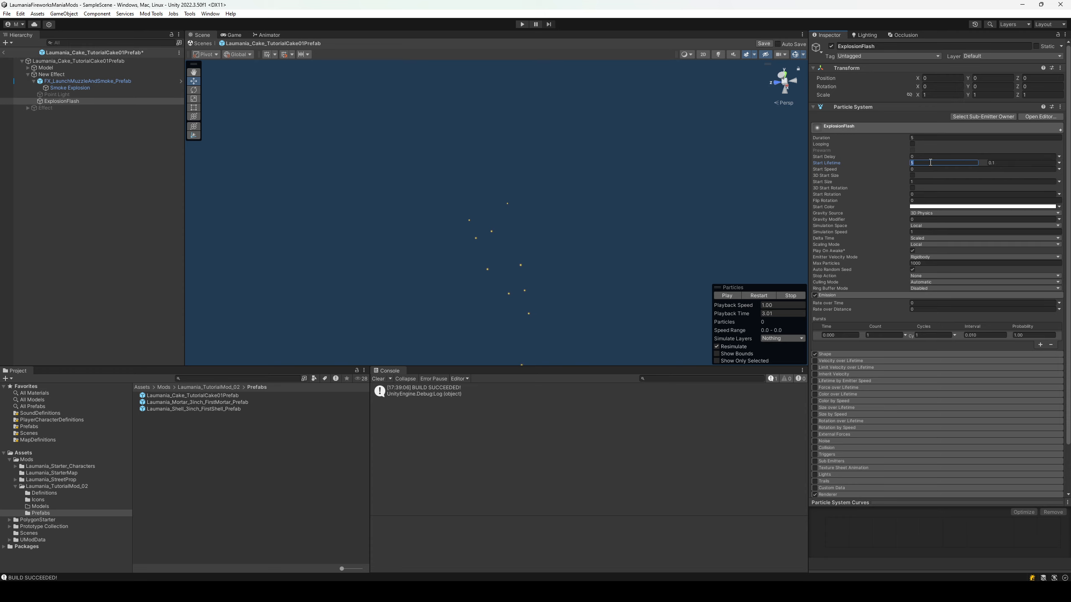
{"action": "left_click", "coordinate": [930, 162]}
{"action": "type", "text": "0.1"}
{"action": "key", "text": "Tab"}
{"action": "type", "text": "0.15"}
Replay the effect from the beginning and set ExplosionFlash's simulation space to World.
{"action": "left_click", "coordinate": [793, 297]}
{"action": "left_click", "coordinate": [736, 296]}
{"action": "right_click_drag", "start_coordinate": [530, 173], "coordinate": [502, 189]}
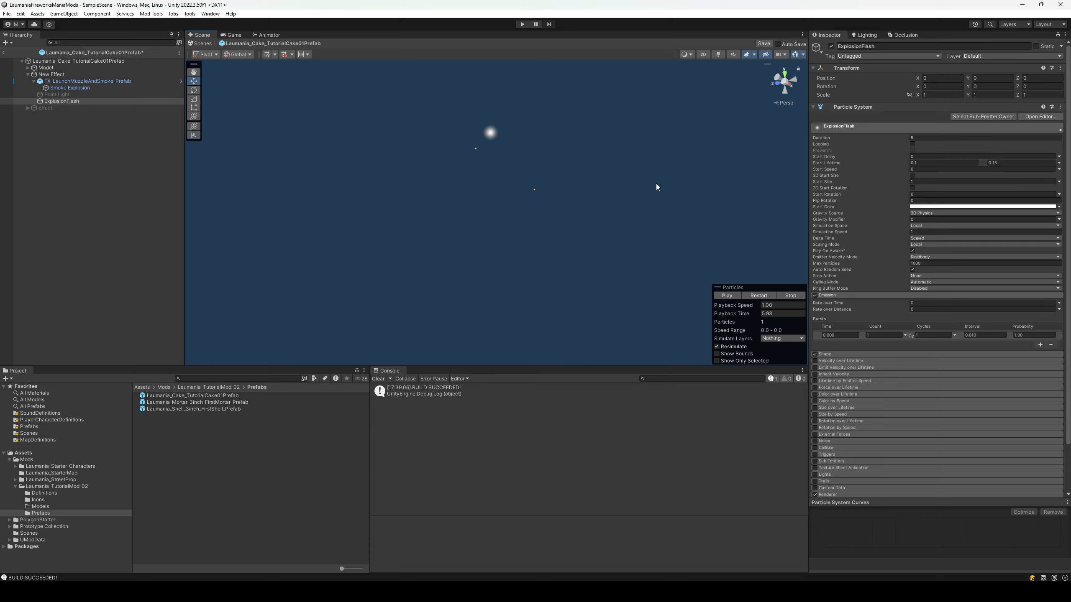
{"action": "left_click", "coordinate": [928, 227]}
{"action": "left_click", "coordinate": [943, 243]}
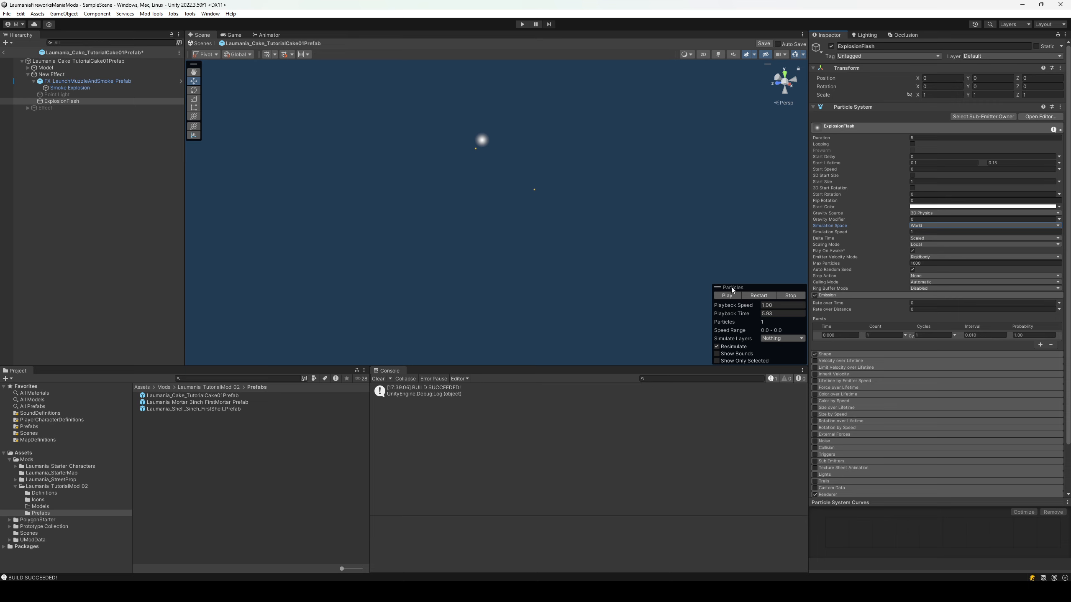
Try letting New Effect's Death sub-emitter inherit Color, preview the effect, and return its Inherit option to Nothing.
{"action": "left_click", "coordinate": [34, 81]}
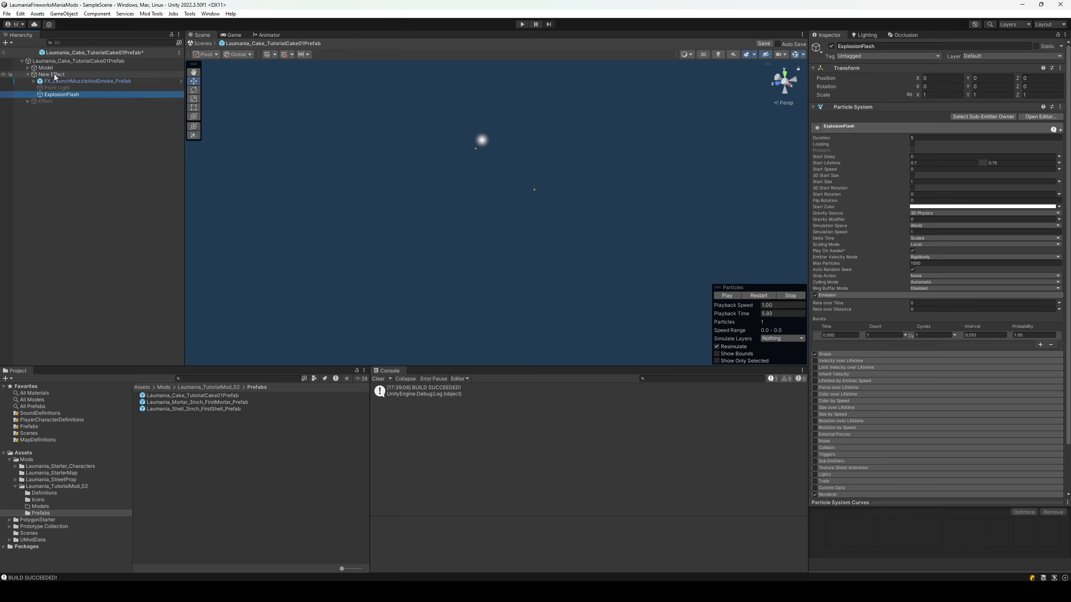
{"action": "left_click", "coordinate": [54, 77]}
{"action": "left_click", "coordinate": [940, 451]}
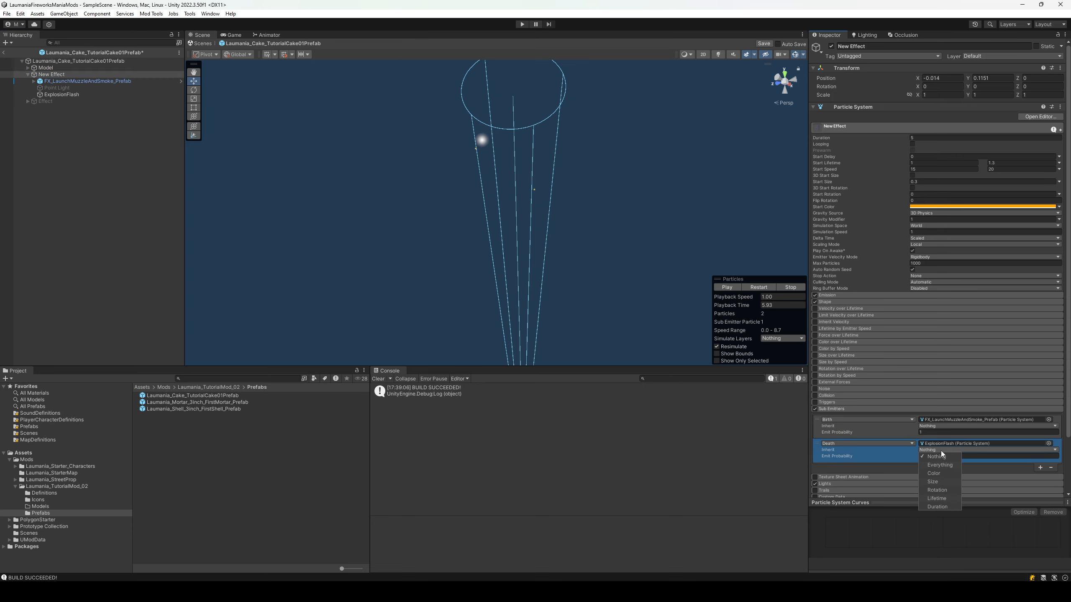
{"action": "left_click", "coordinate": [940, 473]}
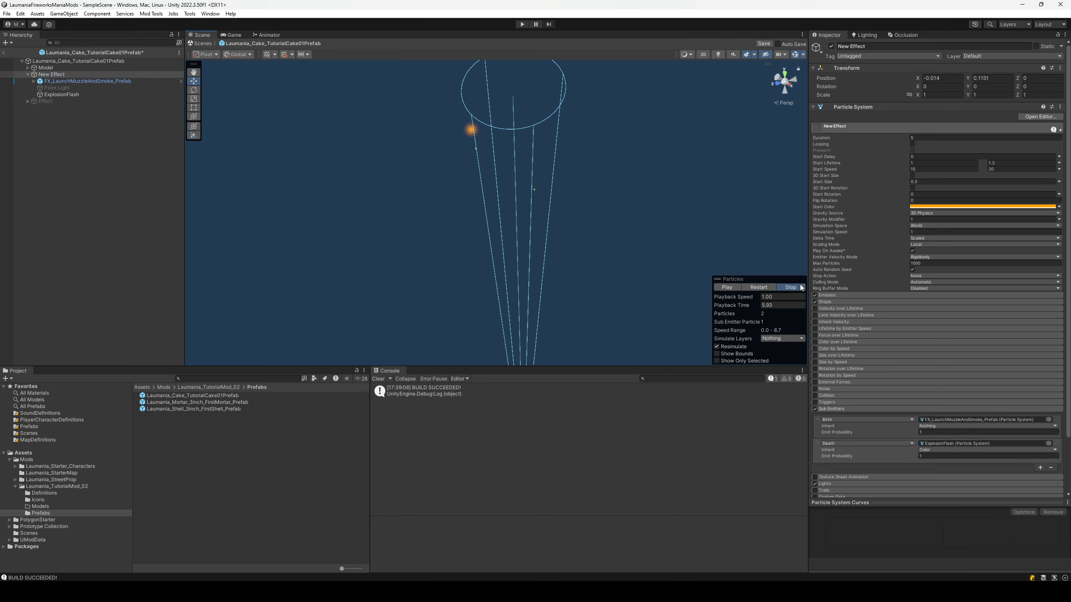
{"action": "left_click", "coordinate": [717, 288]}
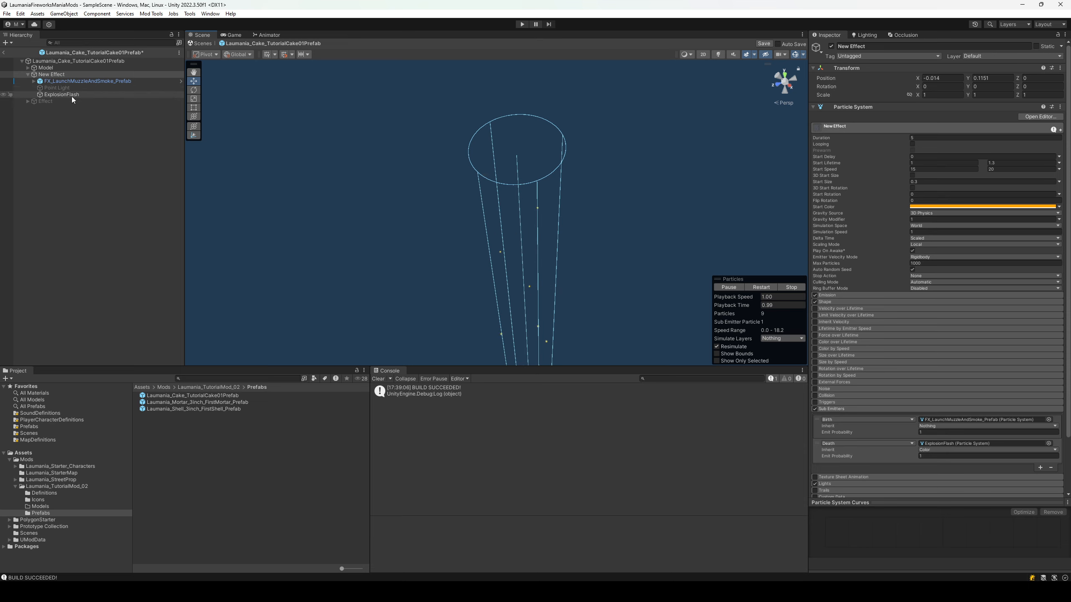
{"action": "left_click", "coordinate": [932, 450]}
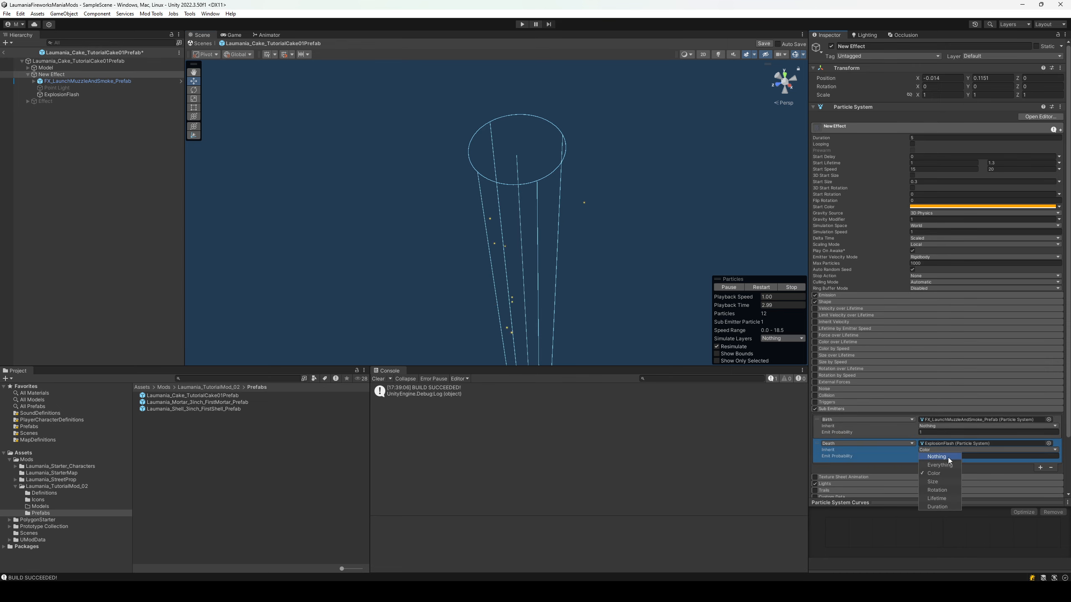
{"action": "left_click", "coordinate": [946, 456]}
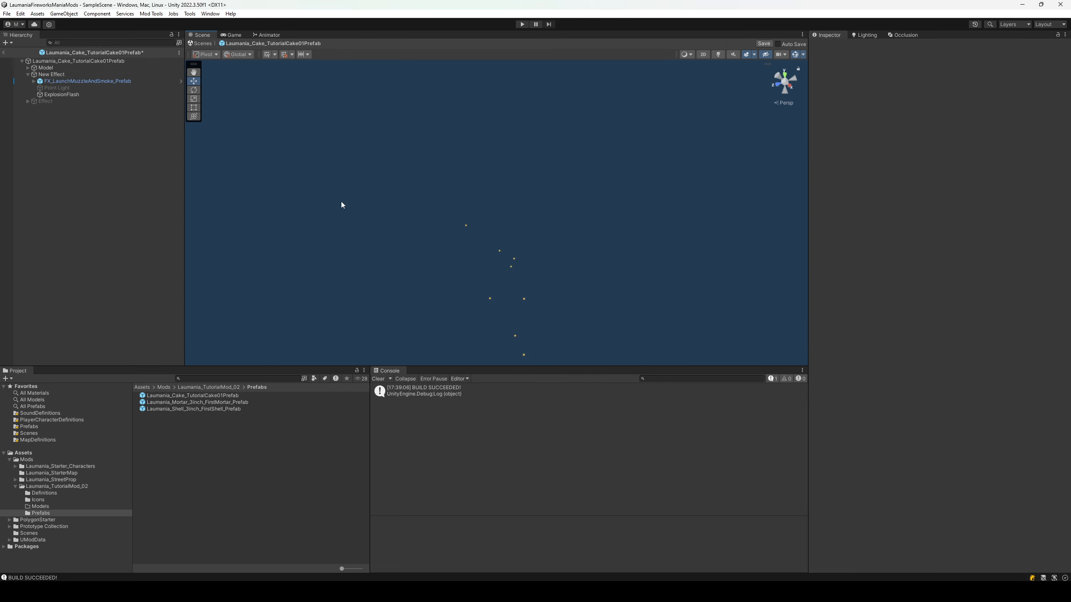
Select ExplosionFlash, watch its flashes during playback, and stop the preview.
{"action": "left_click", "coordinate": [76, 95]}
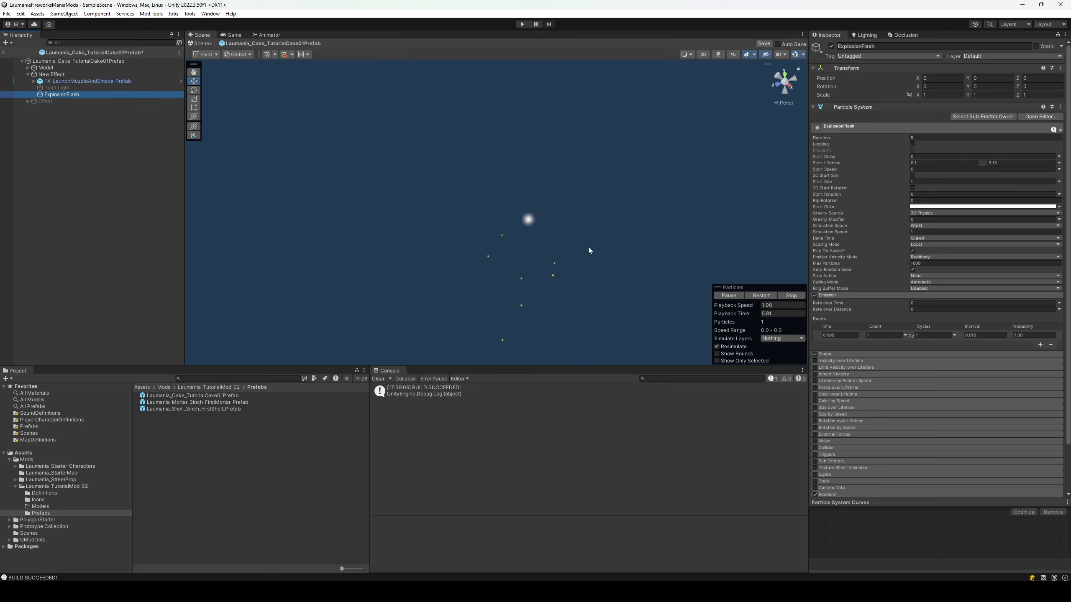
{"action": "right_click_drag", "start_coordinate": [572, 209], "coordinate": [572, 209]}
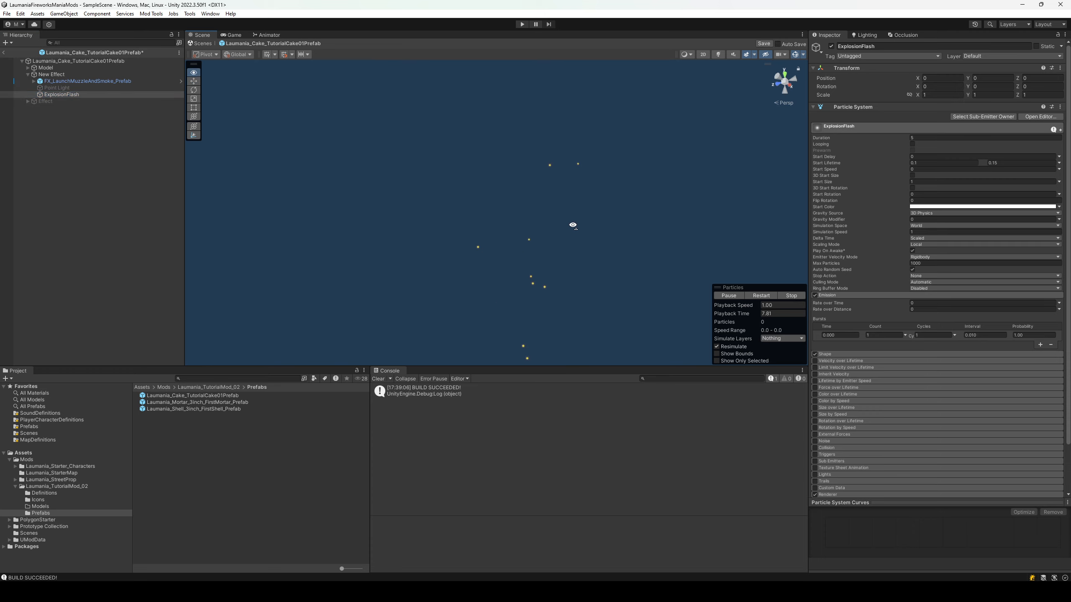
{"action": "left_click", "coordinate": [792, 295]}
Expand ExplosionFlash's Renderer module to expose its render mode and material settings.
{"action": "left_click", "coordinate": [59, 94]}
{"action": "scroll", "coordinate": [887, 320], "scroll_direction": "down", "scroll_amount": 3}
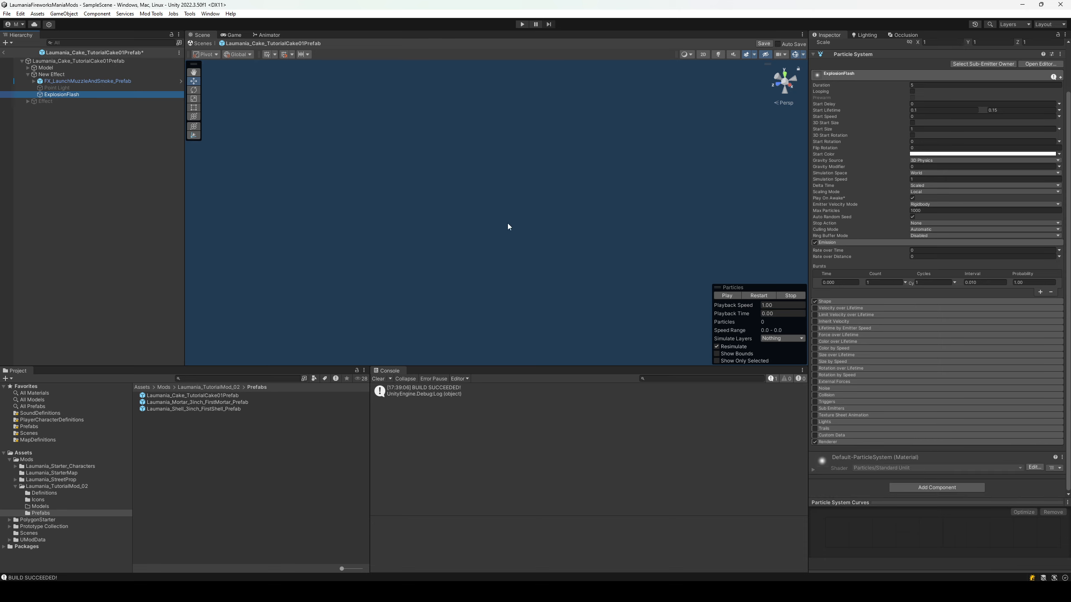
{"action": "left_click", "coordinate": [851, 442]}
{"action": "scroll", "coordinate": [886, 380], "scroll_direction": "down", "scroll_amount": 8}
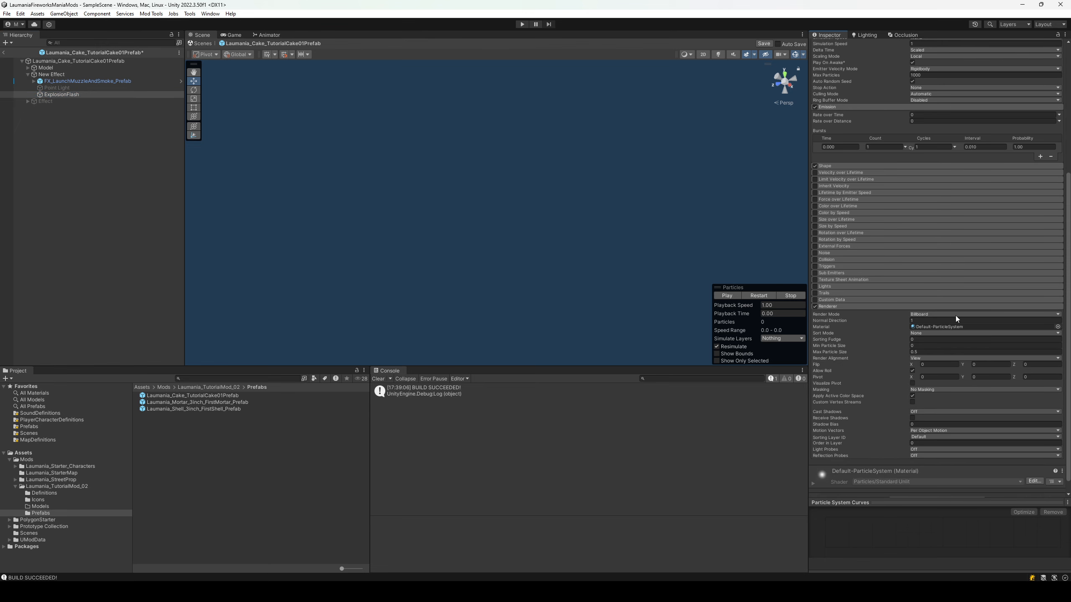
{"action": "scroll", "coordinate": [955, 315], "scroll_direction": "down", "scroll_amount": 1}
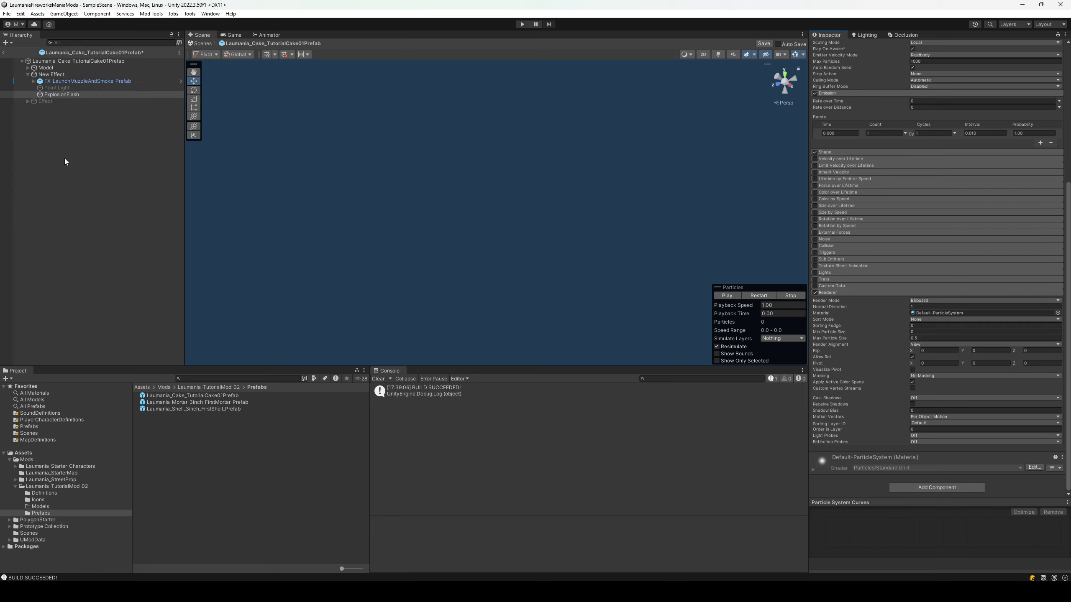
{"action": "right_click", "coordinate": [60, 135]}
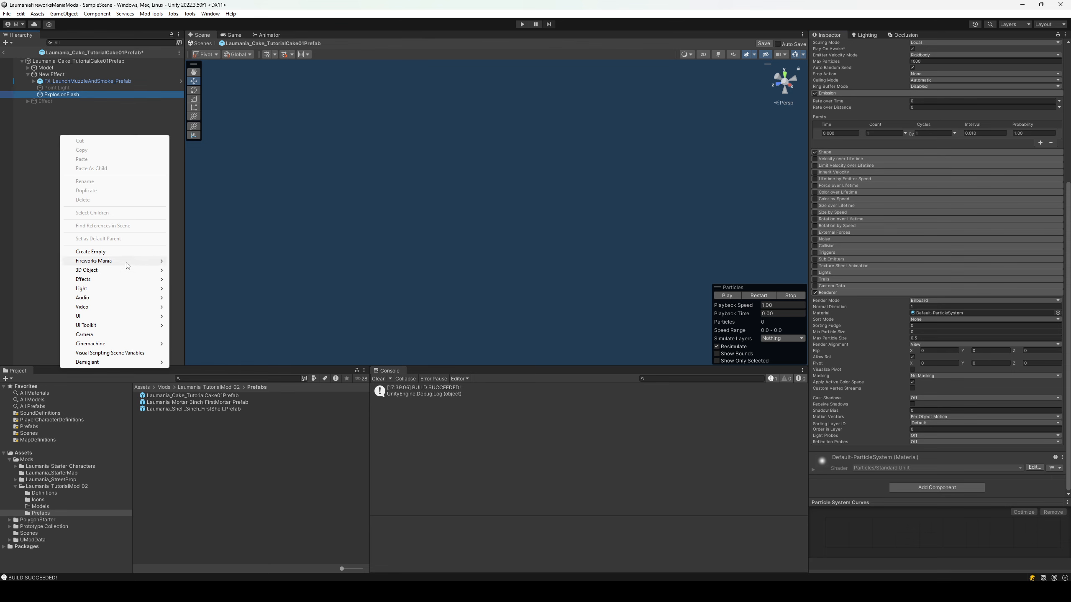
{"action": "mouse_move", "coordinate": [128, 262]}
{"action": "mouse_move", "coordinate": [211, 279]}
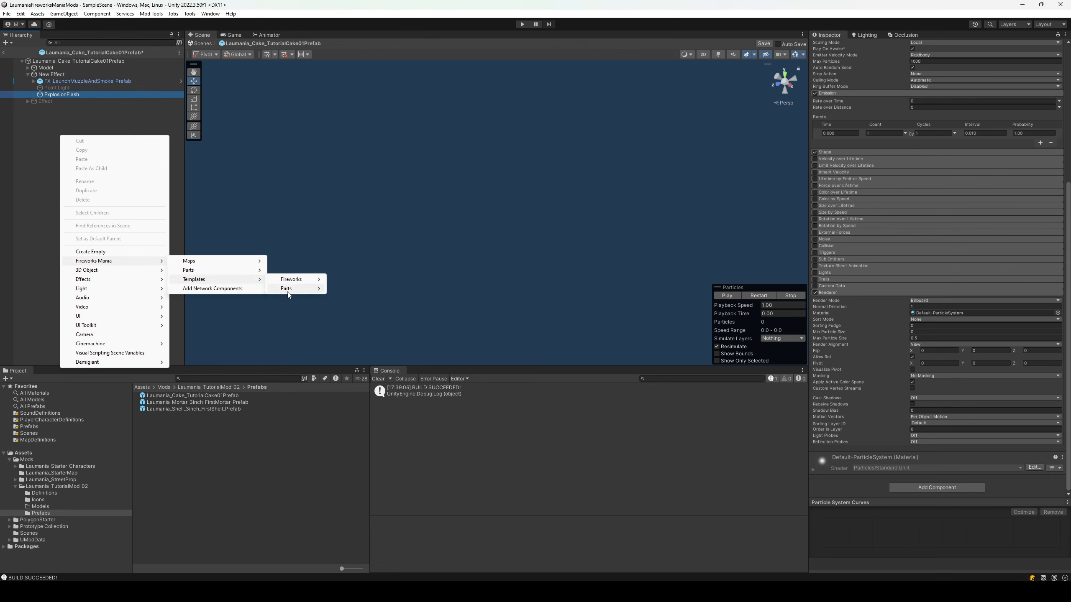
{"action": "mouse_move", "coordinate": [295, 279]}
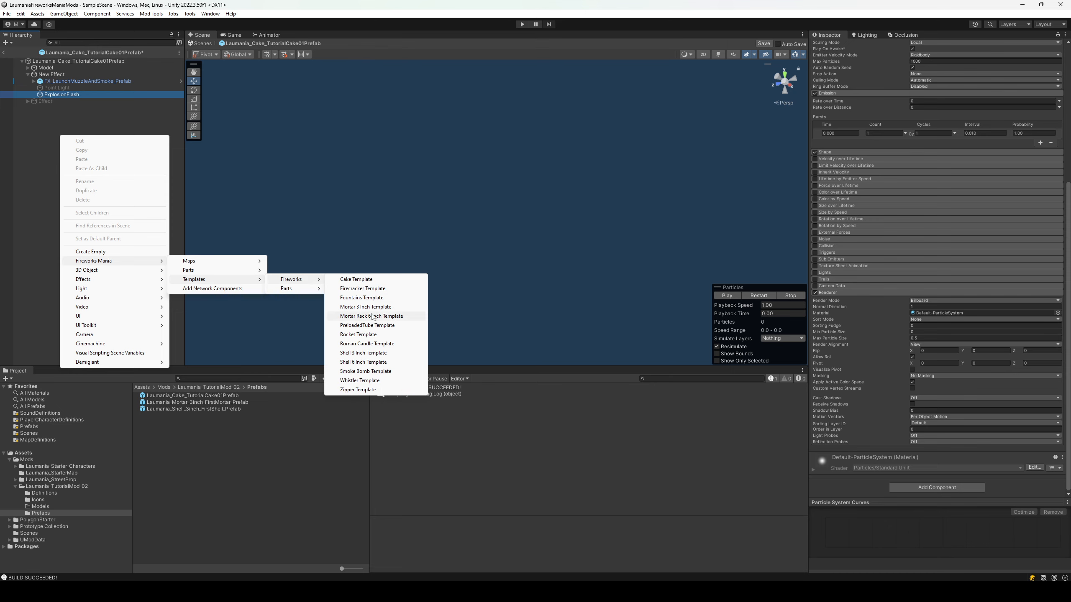
{"action": "left_click", "coordinate": [61, 122]}
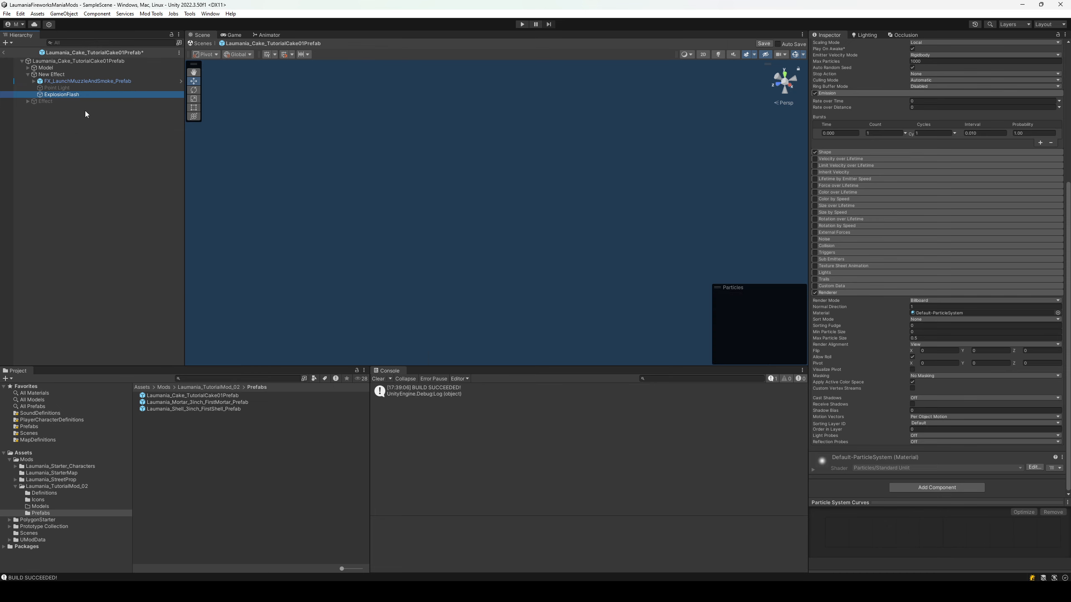
Change ExplosionFlash's Renderer render mode to Mesh.
{"action": "left_click", "coordinate": [72, 95]}
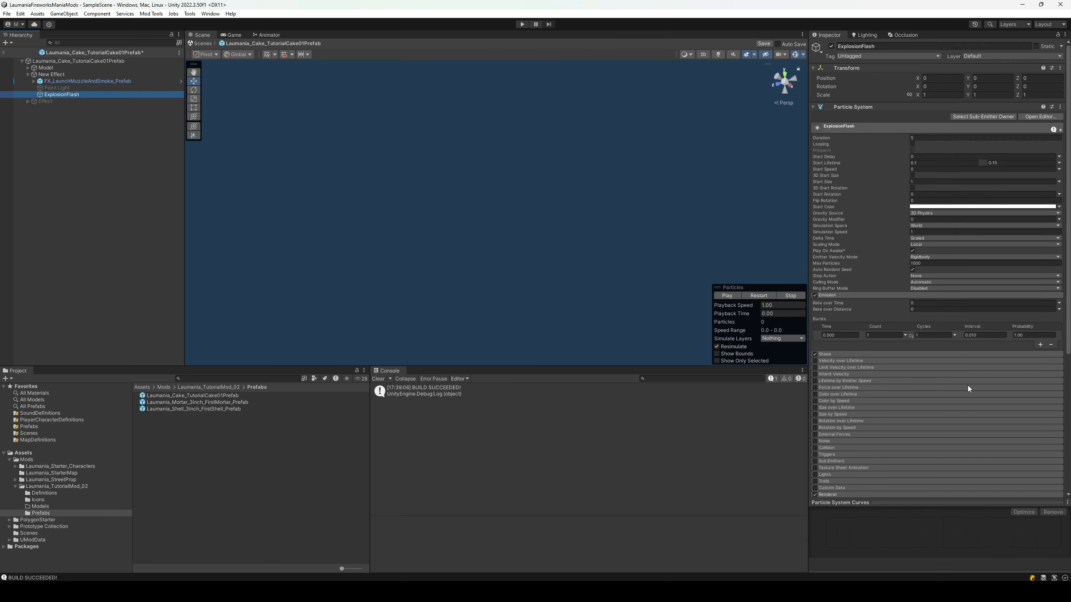
{"action": "scroll", "coordinate": [967, 385], "scroll_direction": "down", "scroll_amount": 5}
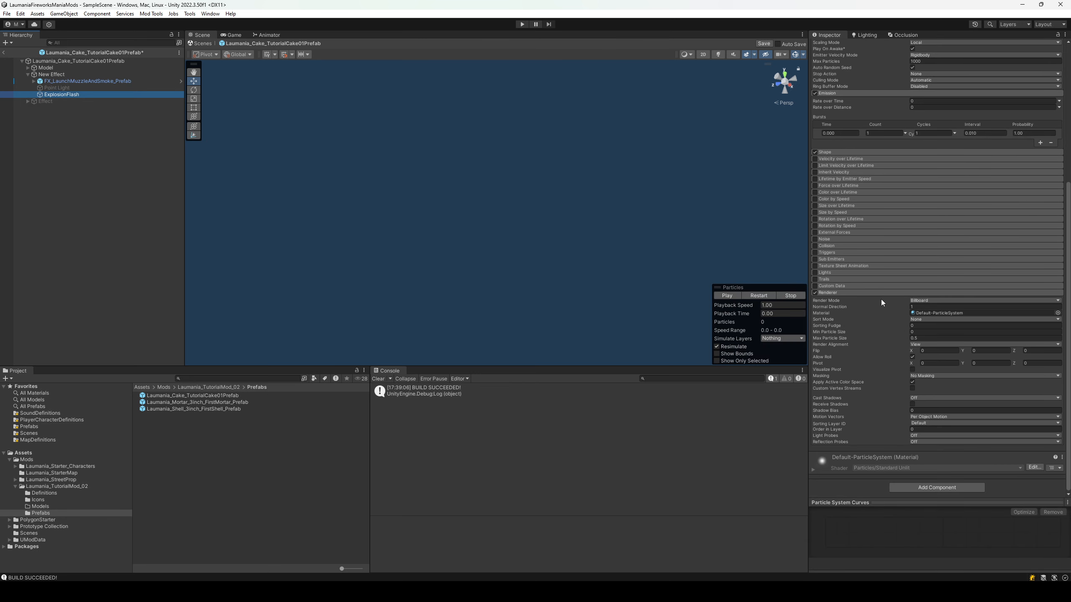
{"action": "left_click", "coordinate": [934, 300]}
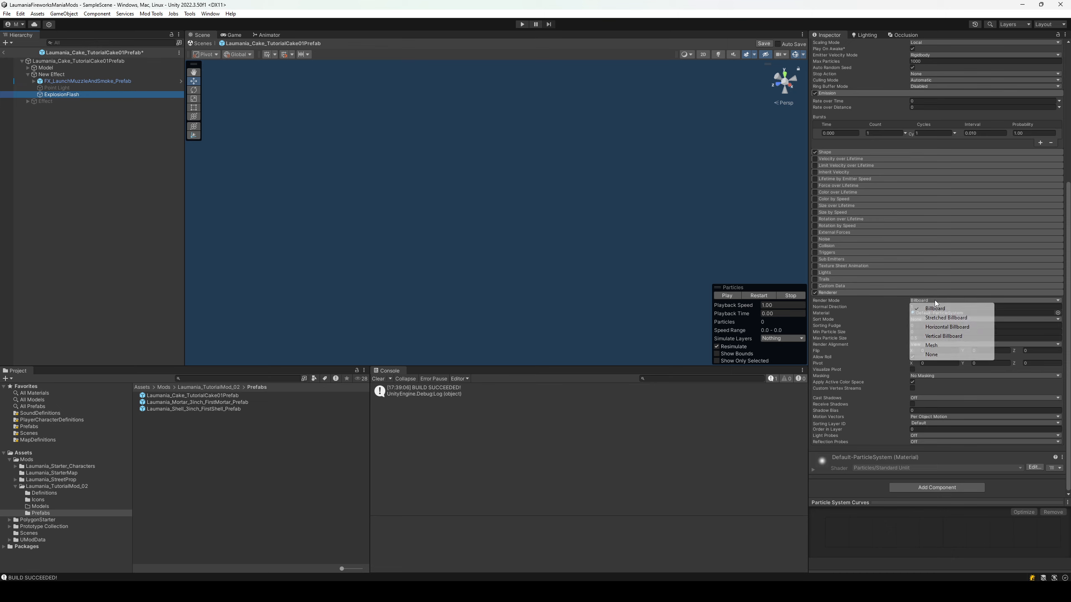
{"action": "left_click", "coordinate": [942, 347]}
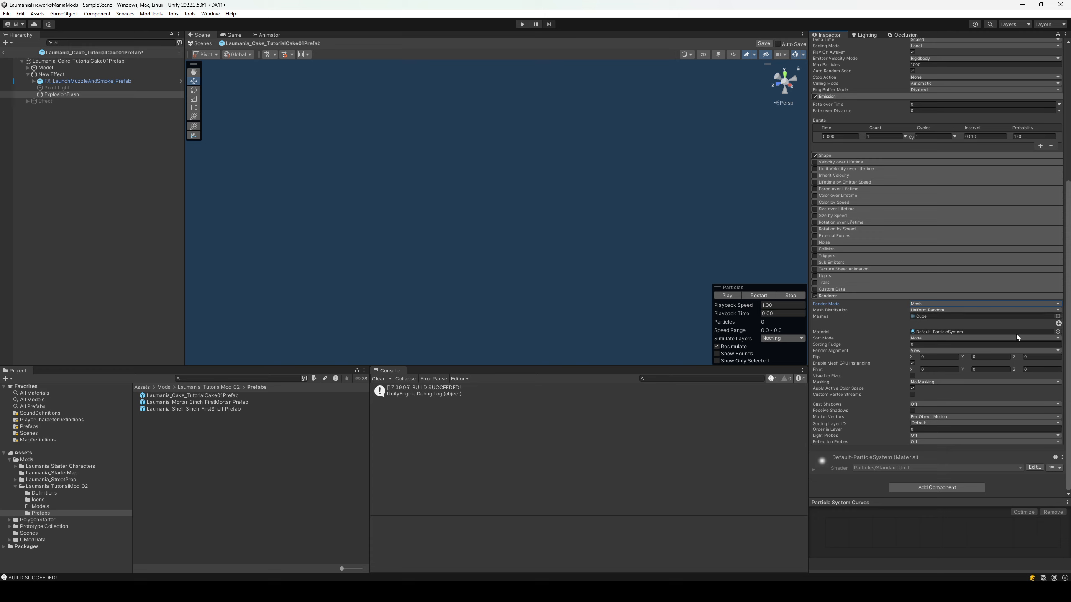
Filter the available materials by GPU, including package assets, and assign FX_Particle_Flash3__Glow_Unlit_GPU_Instancing to ExplosionFlash's Renderer.
{"action": "left_click", "coordinate": [1058, 332]}
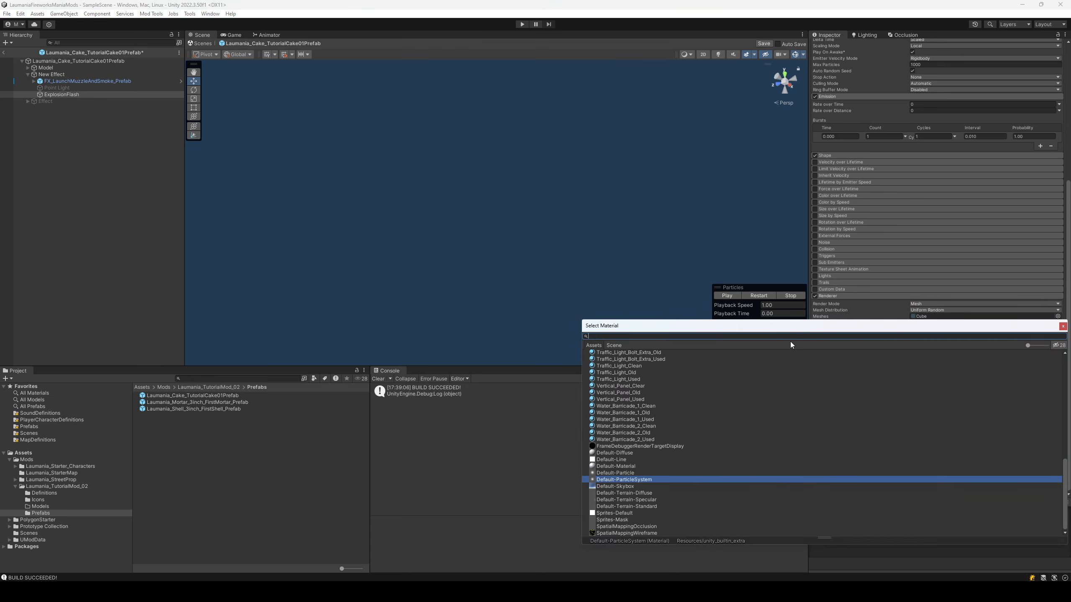
{"action": "type", "text": "GPU"}
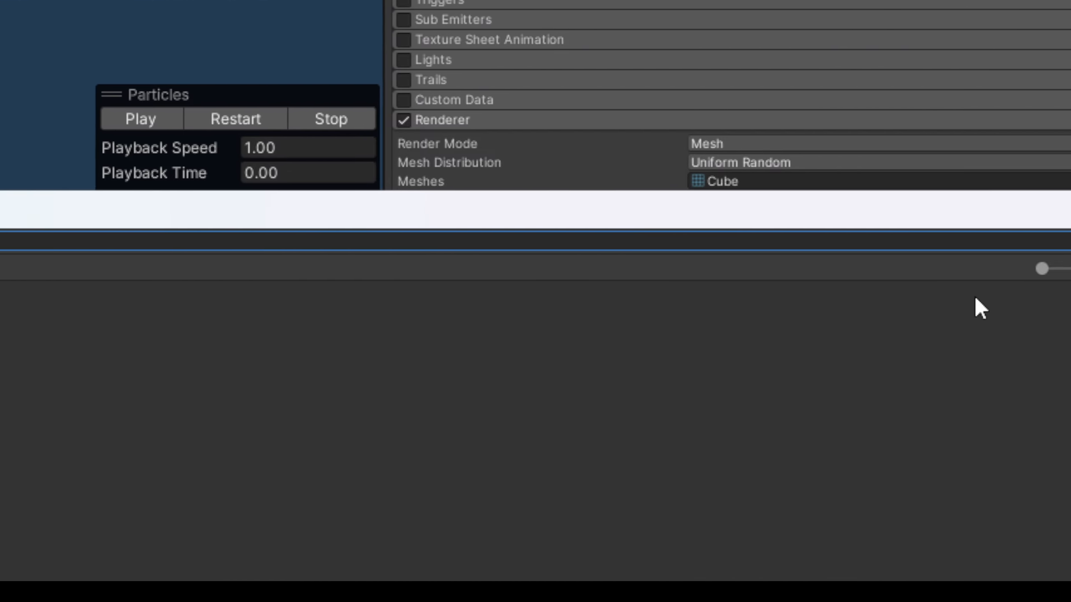
{"action": "left_click", "coordinate": [1039, 269]}
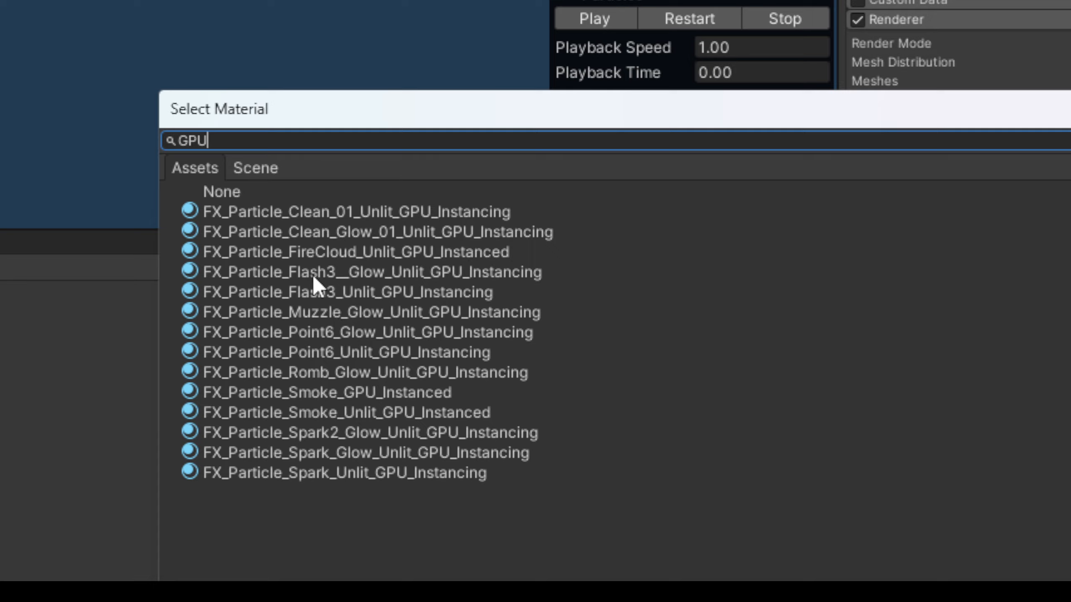
{"action": "left_click", "coordinate": [363, 269]}
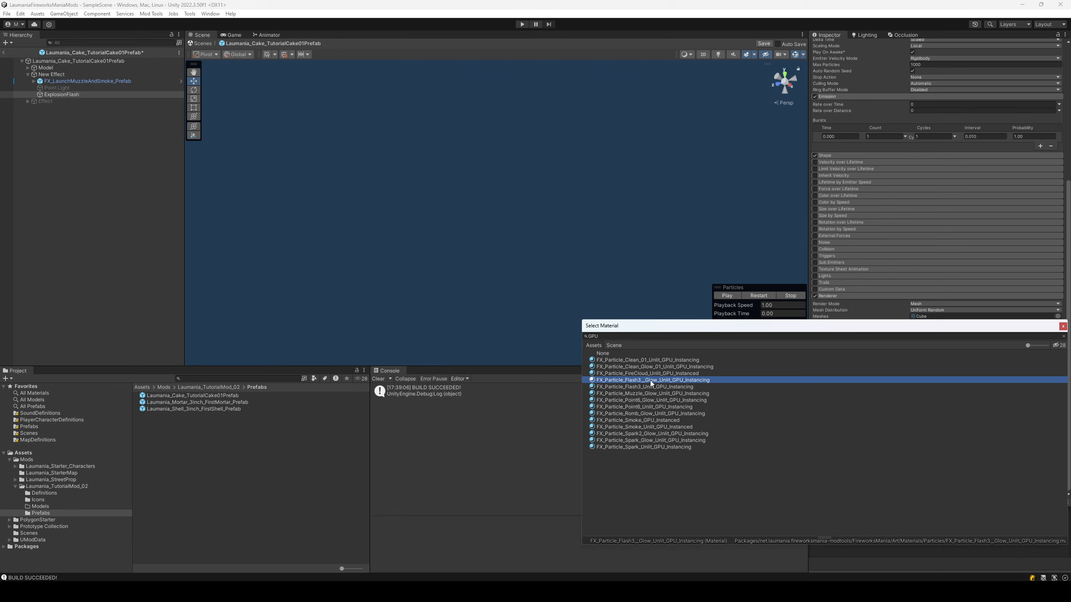
{"action": "double_click", "coordinate": [612, 366]}
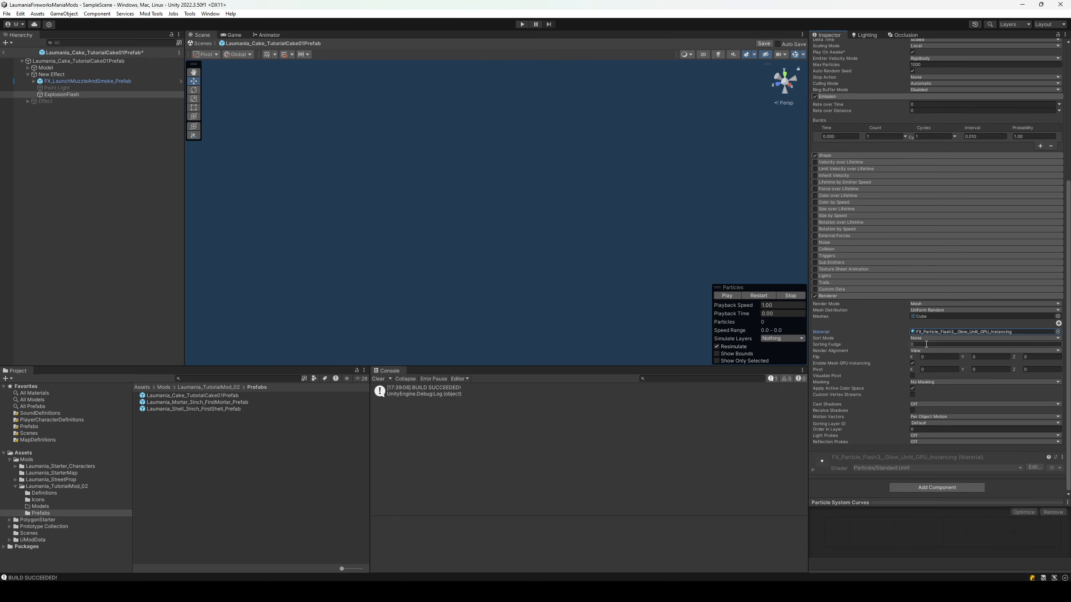
Play the effect, pause it with flash particles showing, and inspect the mesh-rendered flashes from another angle.
{"action": "mouse_move", "coordinate": [827, 365]}
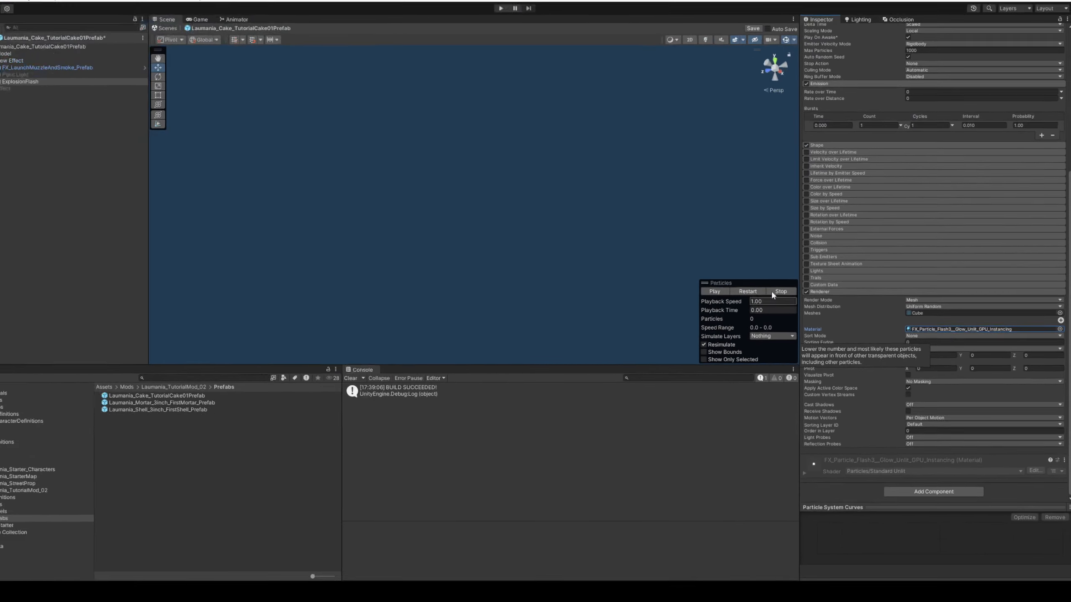
{"action": "left_click", "coordinate": [356, 105]}
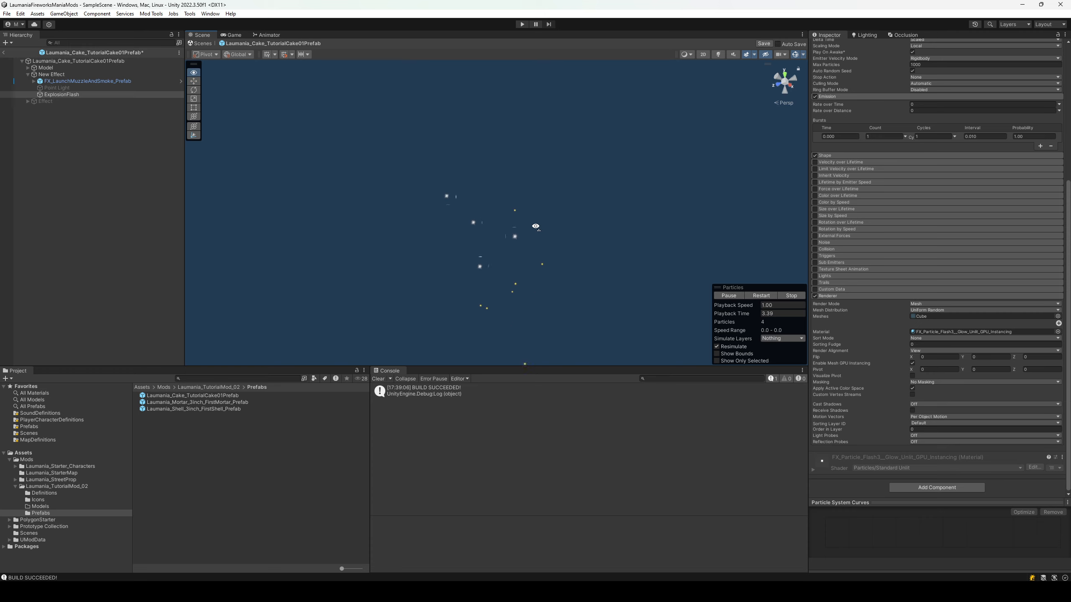
{"action": "left_click", "coordinate": [729, 295]}
{"action": "left_click_drag", "start_coordinate": [693, 288], "coordinate": [463, 240], "text": "alt"}
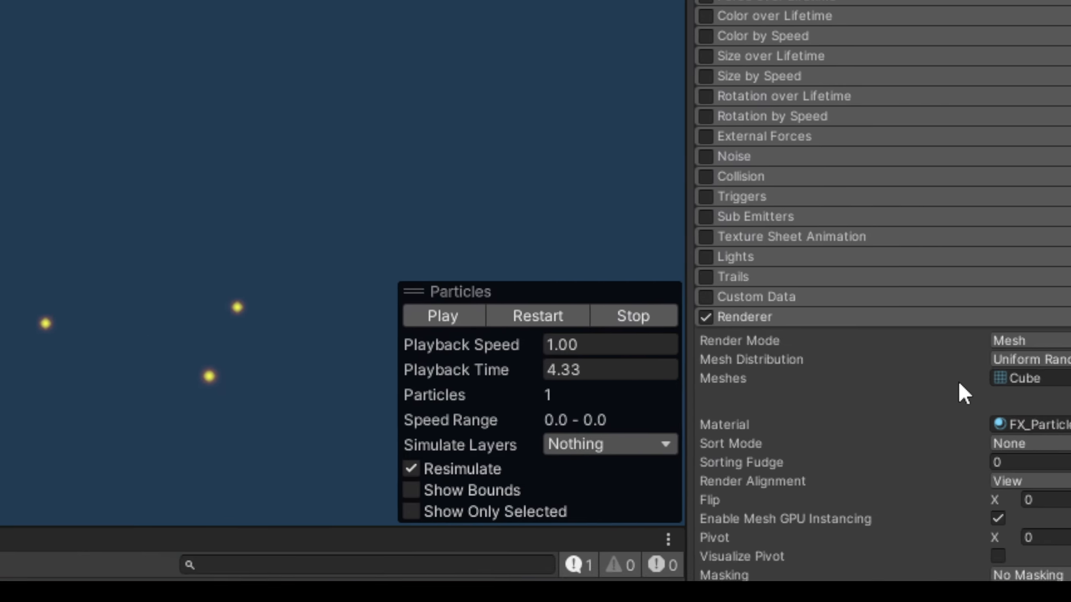
Assign the FX_Square mesh to ExplosionFlash's Renderer.
{"action": "left_click", "coordinate": [1031, 313]}
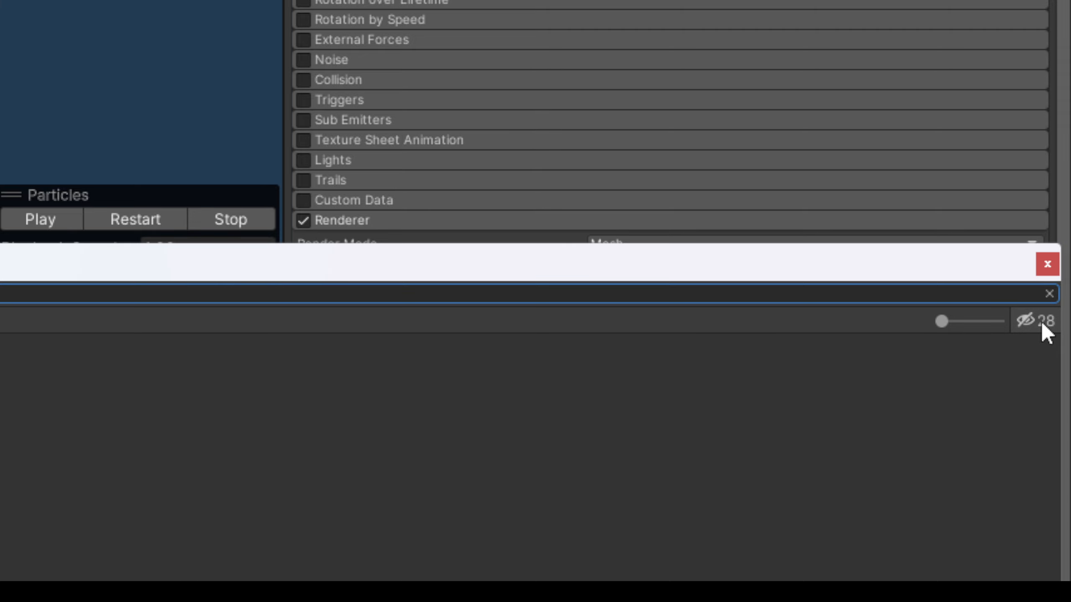
{"action": "double_click", "coordinate": [262, 330]}
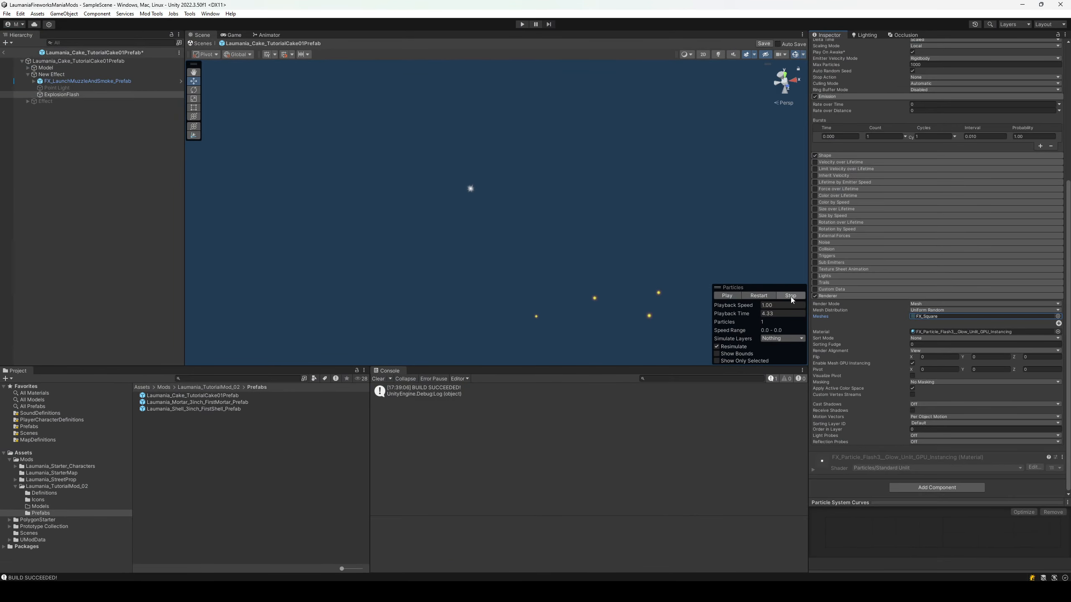
Restart the effect preview, view it from another angle, and pause it to check the square-mesh flashes.
{"action": "left_click", "coordinate": [791, 297]}
{"action": "right_click_drag", "start_coordinate": [631, 248], "coordinate": [637, 301]}
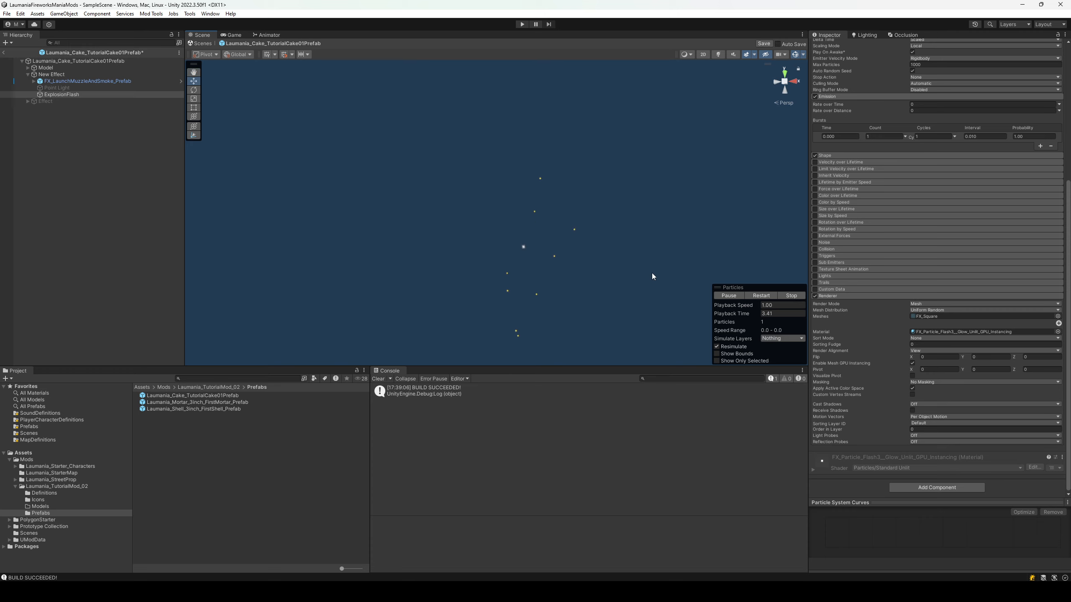
{"action": "left_click", "coordinate": [729, 297]}
Change ExplosionFlash's Start Size to Random Between Two Constants, ranging from 2 to 3.
{"action": "scroll", "coordinate": [923, 175], "scroll_direction": "up", "scroll_amount": 10}
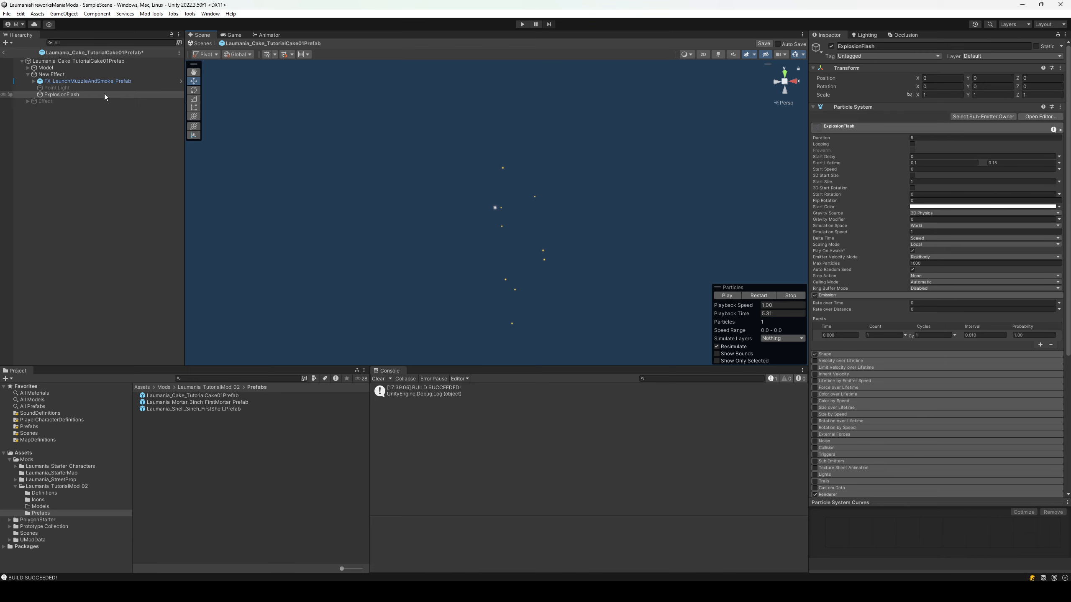
{"action": "left_click", "coordinate": [85, 94]}
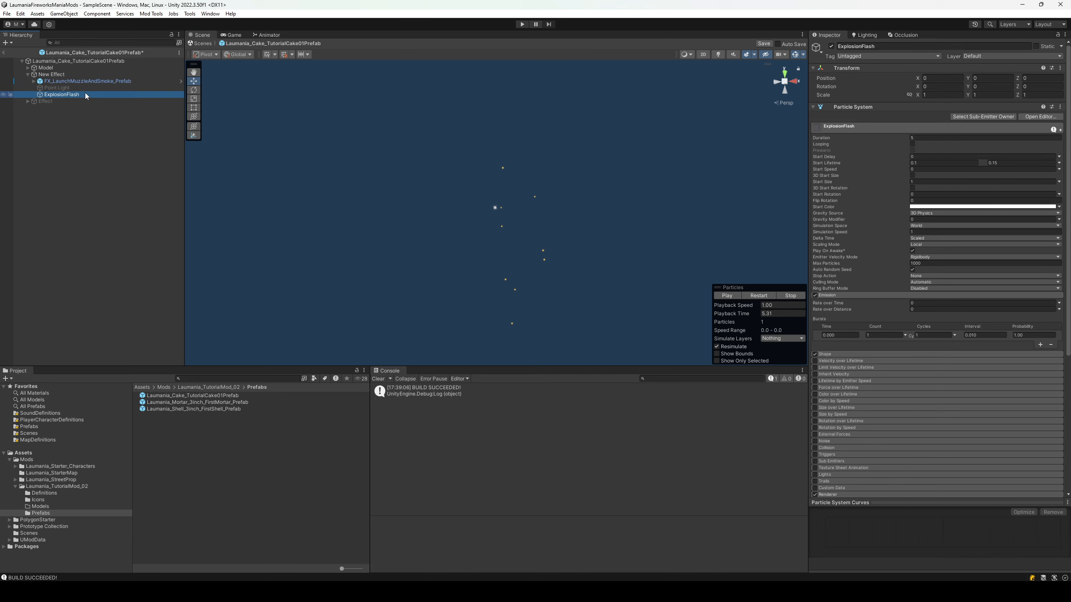
{"action": "left_click", "coordinate": [932, 182]}
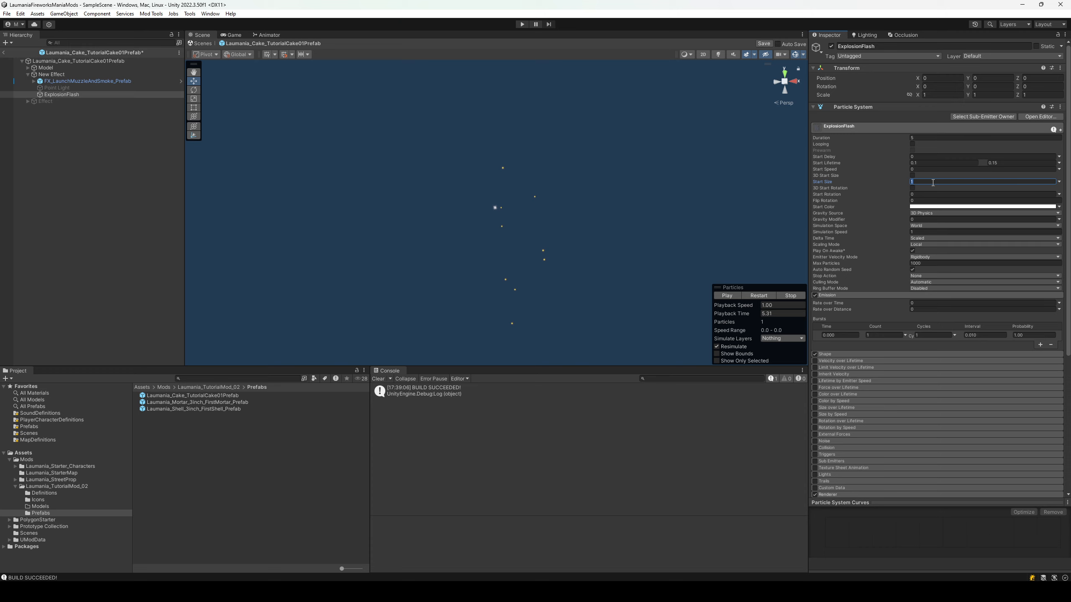
{"action": "left_click", "coordinate": [1059, 182]}
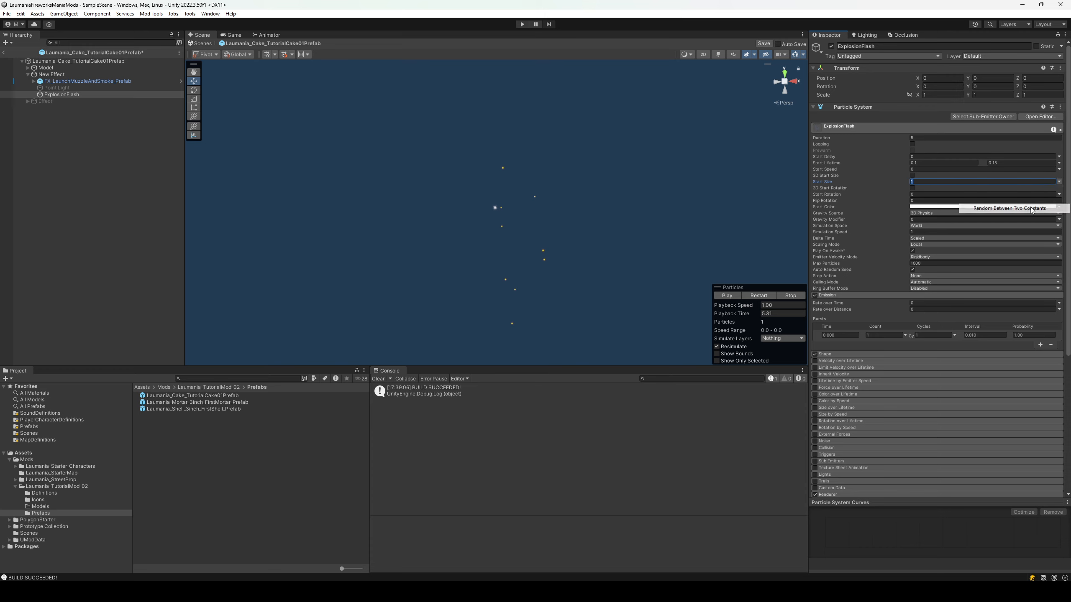
{"action": "left_click", "coordinate": [999, 208]}
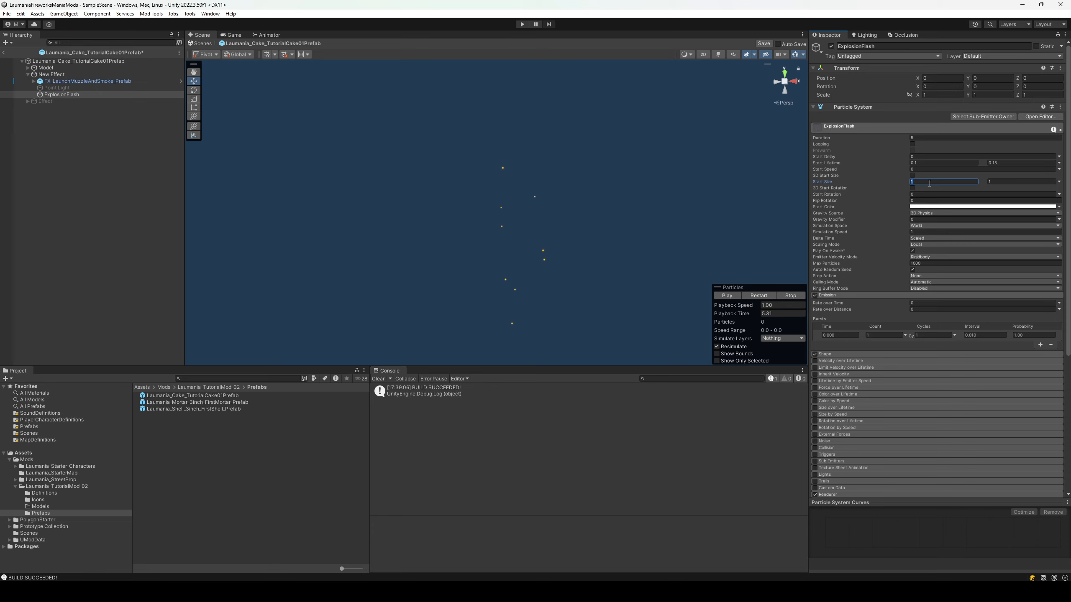
{"action": "type", "text": "2"}
{"action": "key", "text": "Tab"}
{"action": "type", "text": "3"}
Play the effect preview to judge the enlarged flashes, and pause it.
{"action": "left_click", "coordinate": [717, 296]}
{"action": "left_click", "coordinate": [727, 296]}
{"action": "left_click", "coordinate": [729, 296]}
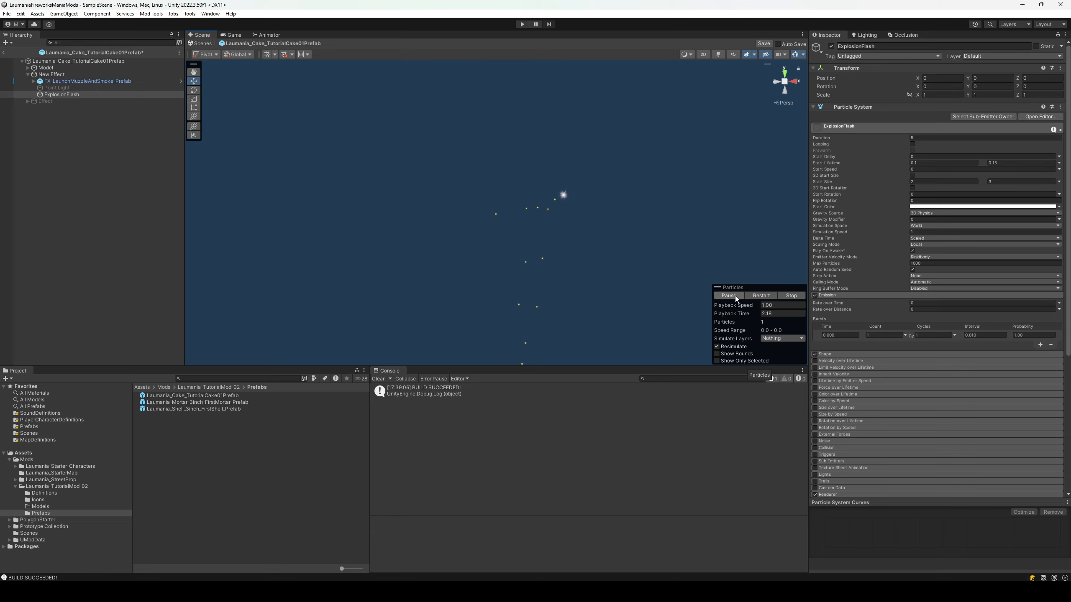
{"action": "left_click", "coordinate": [736, 297]}
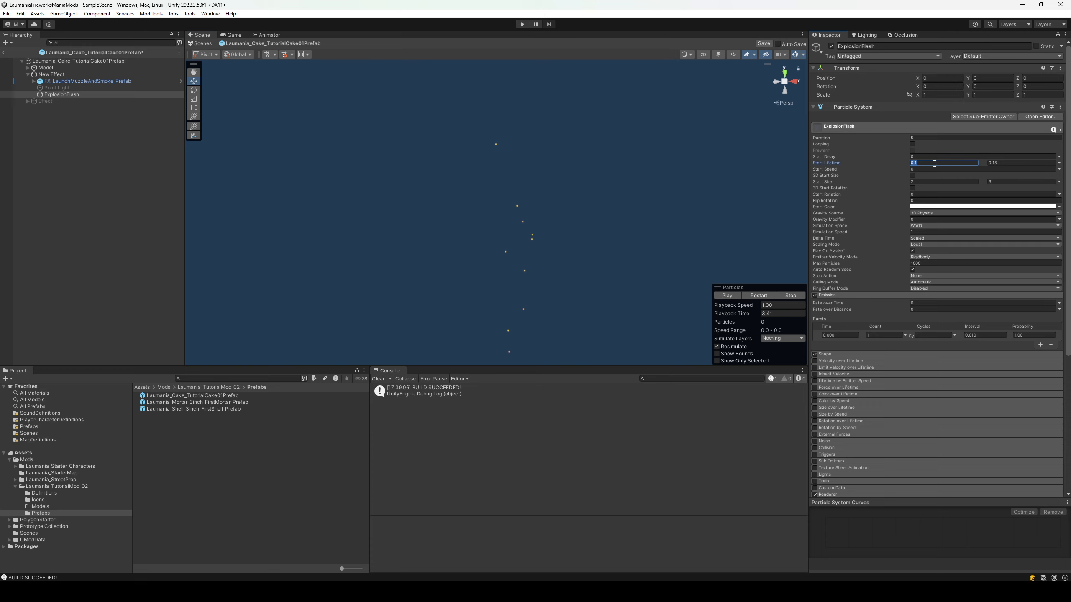
Shorten ExplosionFlash's random Start Lifetime range to a maximum of 0.1, and preview the quicker flashes.
{"action": "key", "text": "Tab"}
{"action": "key", "text": "Return"}
{"action": "key", "text": "alt"}
{"action": "left_click", "coordinate": [740, 295]}
{"action": "key", "text": "alt"}
{"action": "left_click", "coordinate": [729, 296]}
Select ExplosionFlash and briefly inspect its Lights module, leaving the module disabled.
{"action": "left_click", "coordinate": [63, 95]}
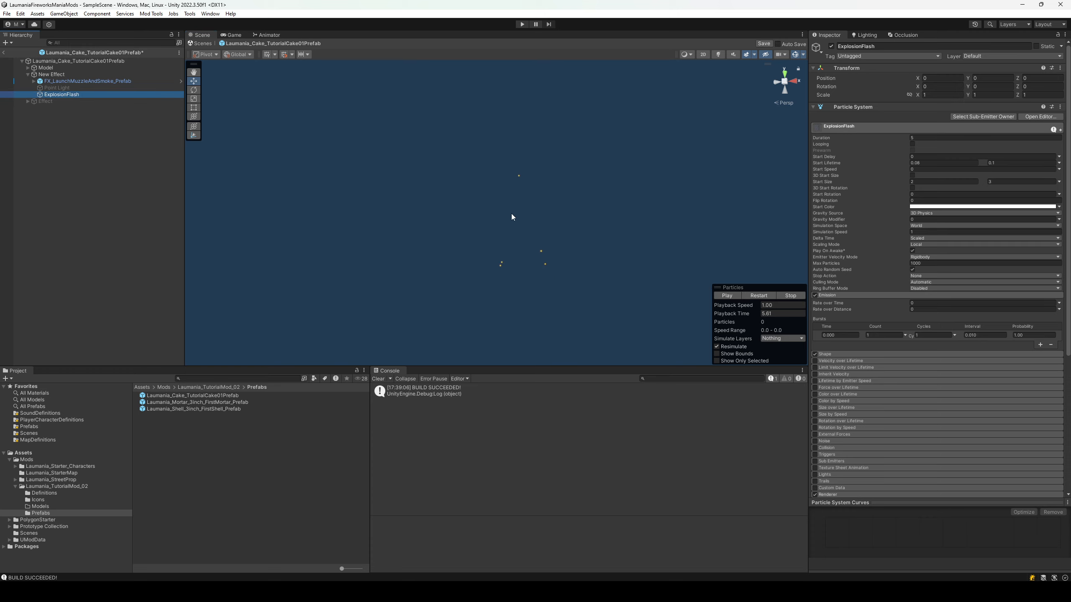
{"action": "scroll", "coordinate": [885, 427], "scroll_direction": "down", "scroll_amount": 2}
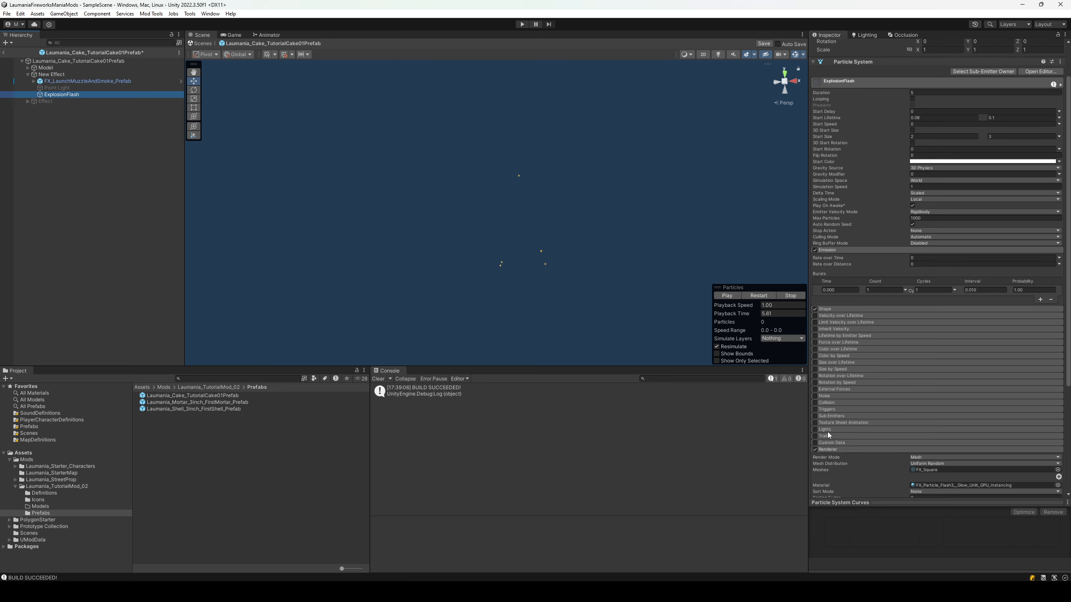
{"action": "left_click", "coordinate": [828, 429]}
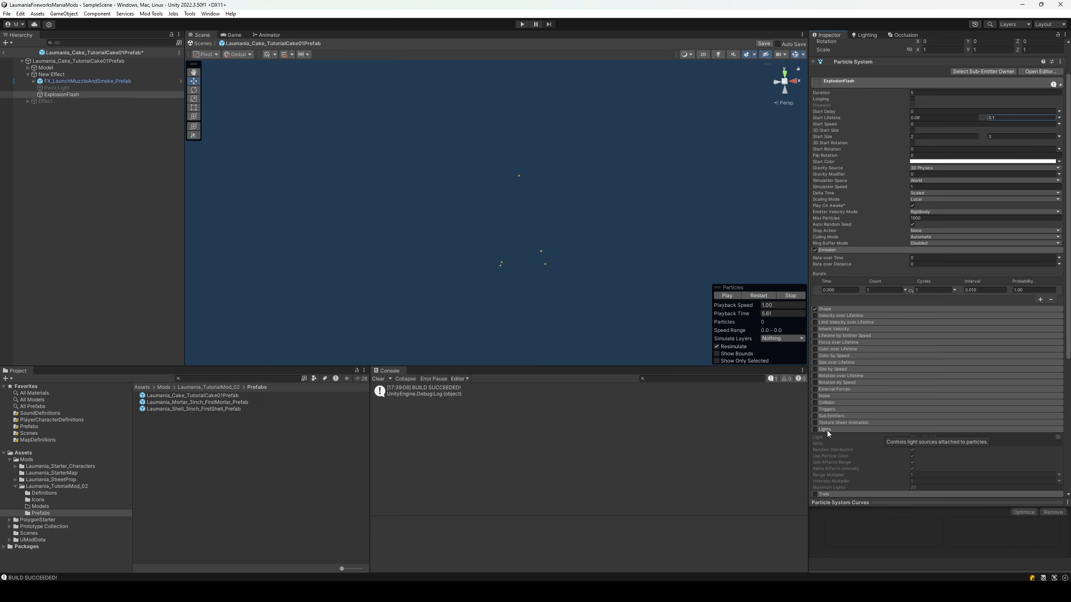
{"action": "left_click", "coordinate": [826, 431]}
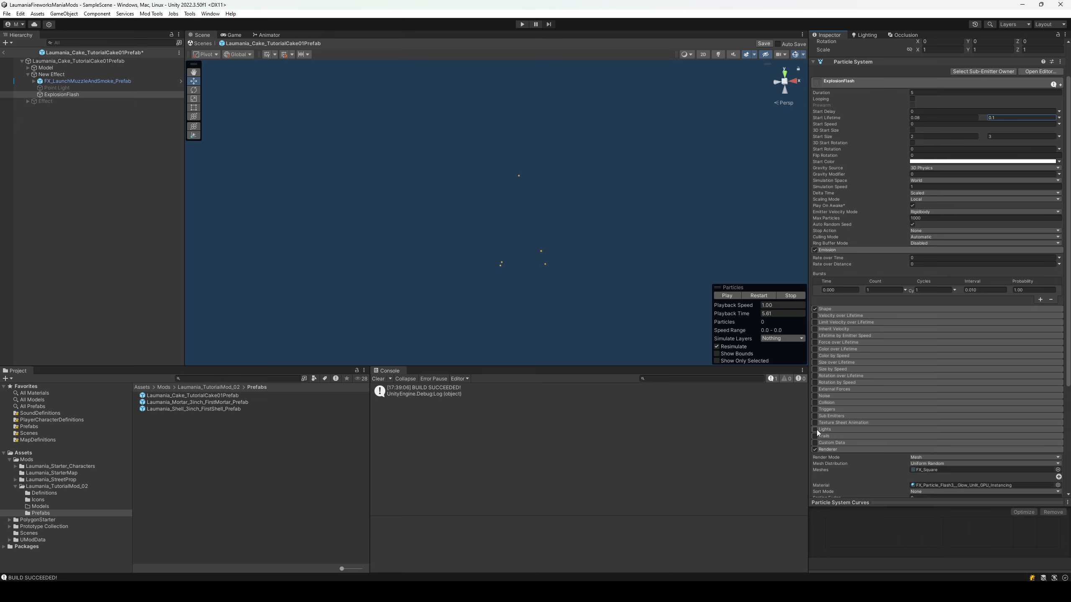
Stop the particle preview, save the cake prefab, and build the mod.
{"action": "left_click", "coordinate": [790, 295]}
{"action": "key", "text": "ctrl+s"}
{"action": "left_click", "coordinate": [151, 13]}
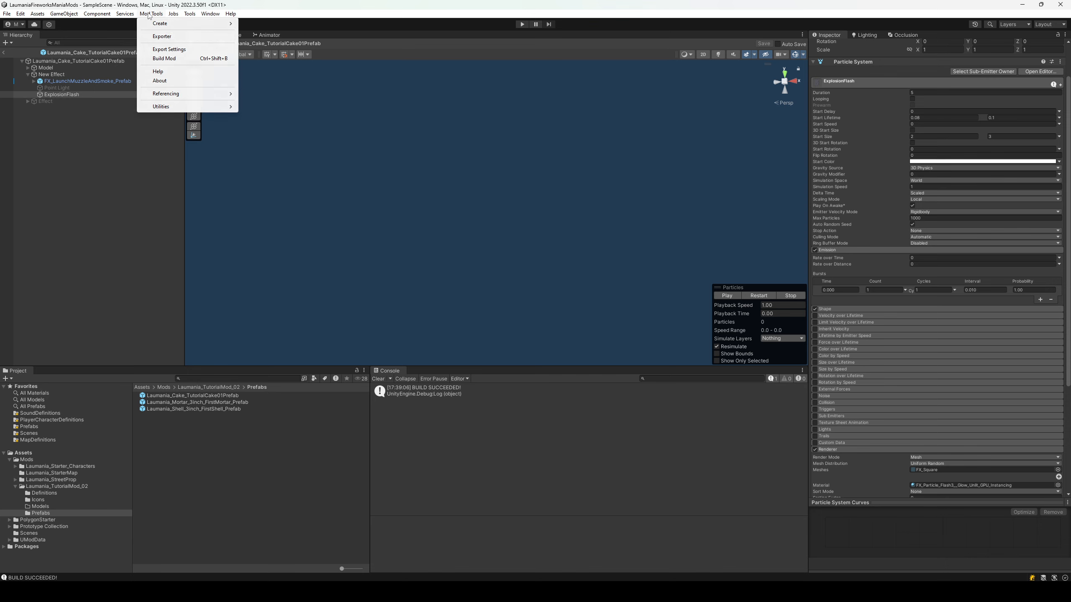
{"action": "left_click", "coordinate": [177, 58]}
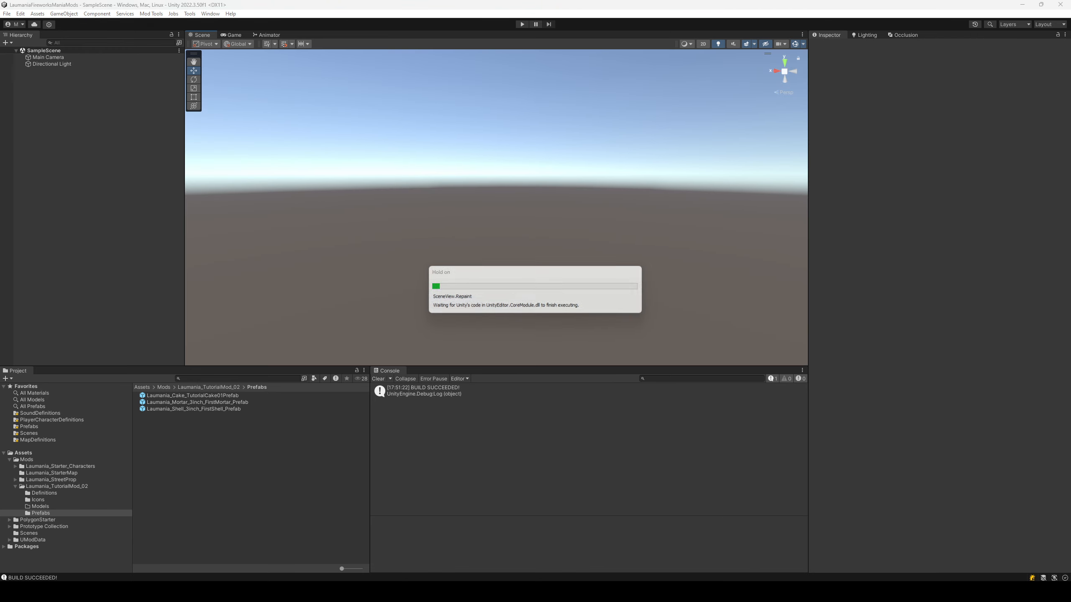
Switch to Fireworks Mania, exit the current session, and start a new singleplayer game.
{"action": "left_click", "coordinate": [710, 592]}
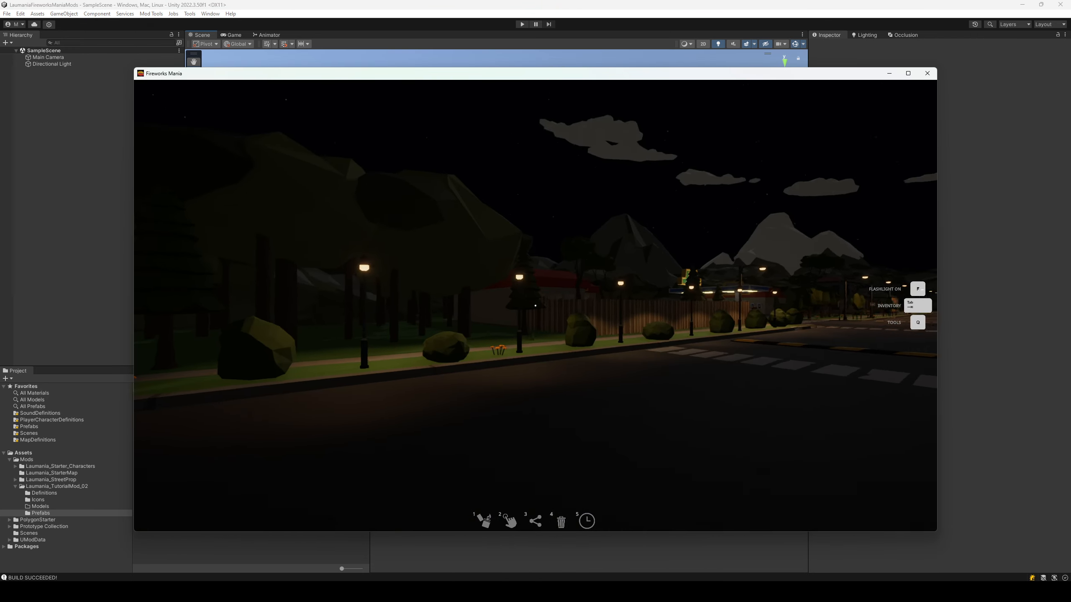
{"action": "key", "text": "Escape"}
{"action": "left_click", "coordinate": [331, 473]}
{"action": "left_click", "coordinate": [565, 338]}
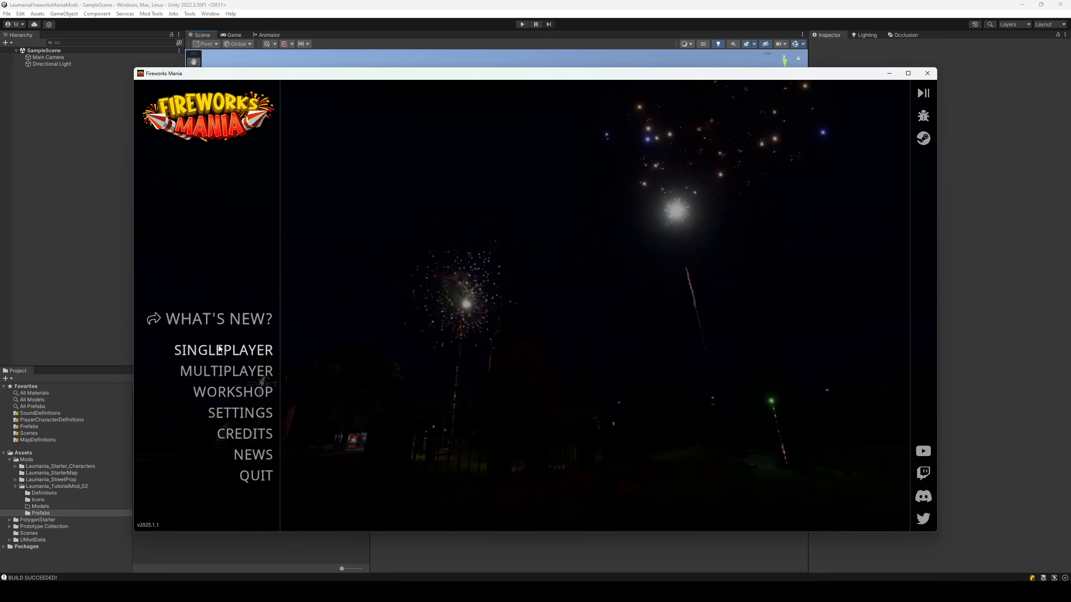
{"action": "left_click", "coordinate": [225, 350]}
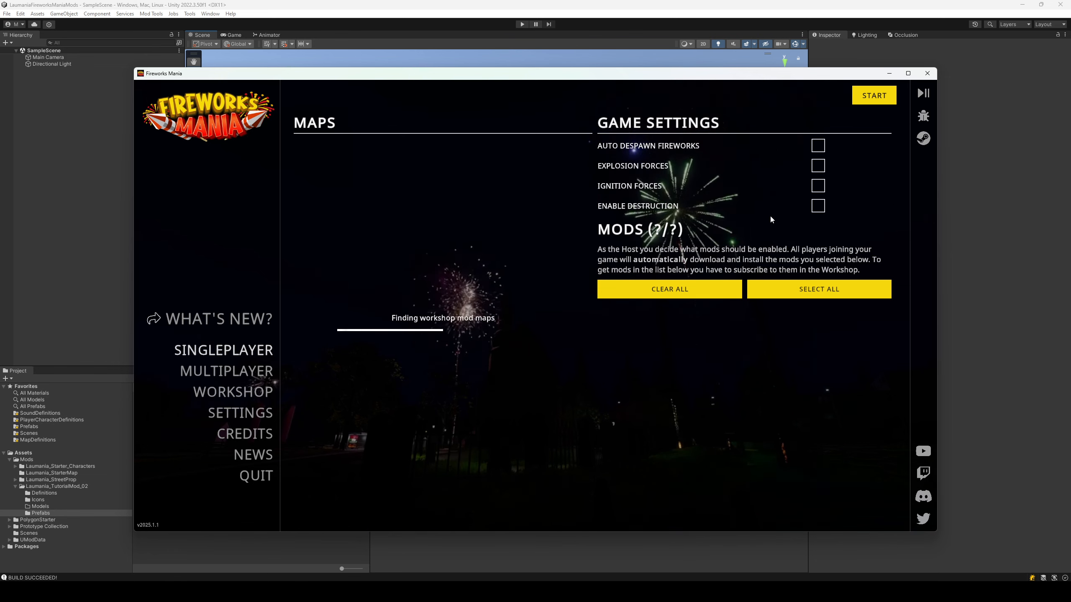
{"action": "left_click", "coordinate": [876, 97]}
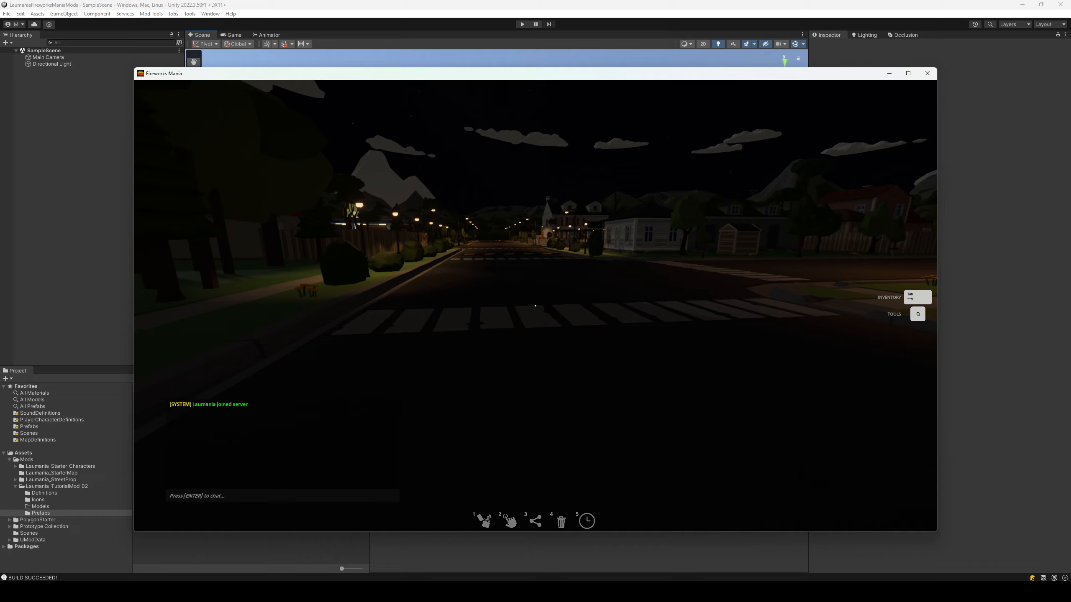
Place Laumania Tutorial Cake 02 from the Cakes inventory on the road, and ignite it with the lighter tool.
{"action": "key", "text": "Tab"}
{"action": "left_click", "coordinate": [201, 136]}
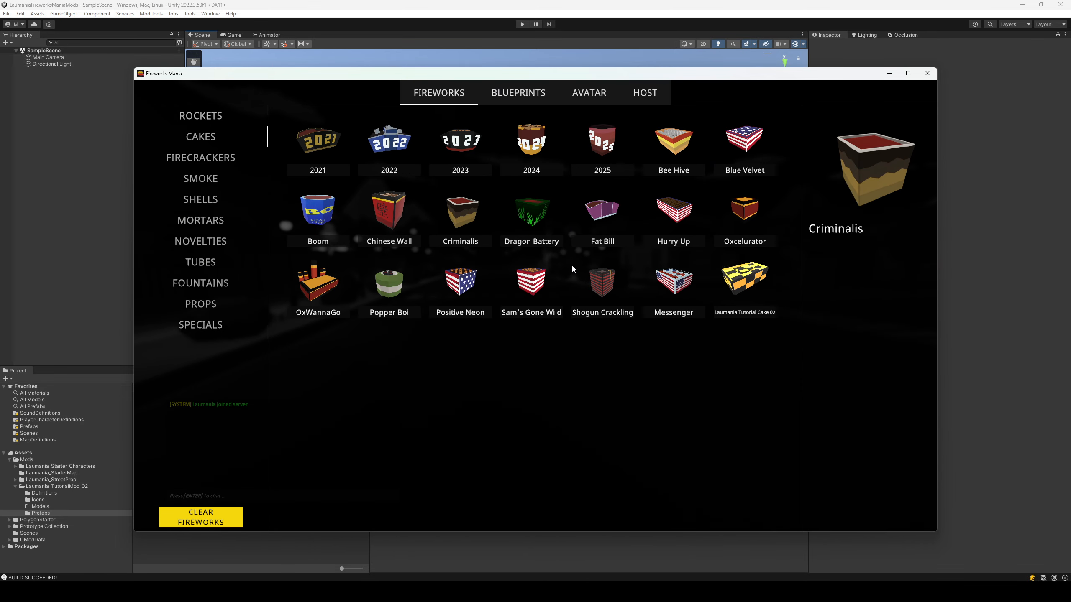
{"action": "left_click", "coordinate": [746, 291]}
{"action": "left_click", "coordinate": [535, 305]}
{"action": "key", "text": "q"}
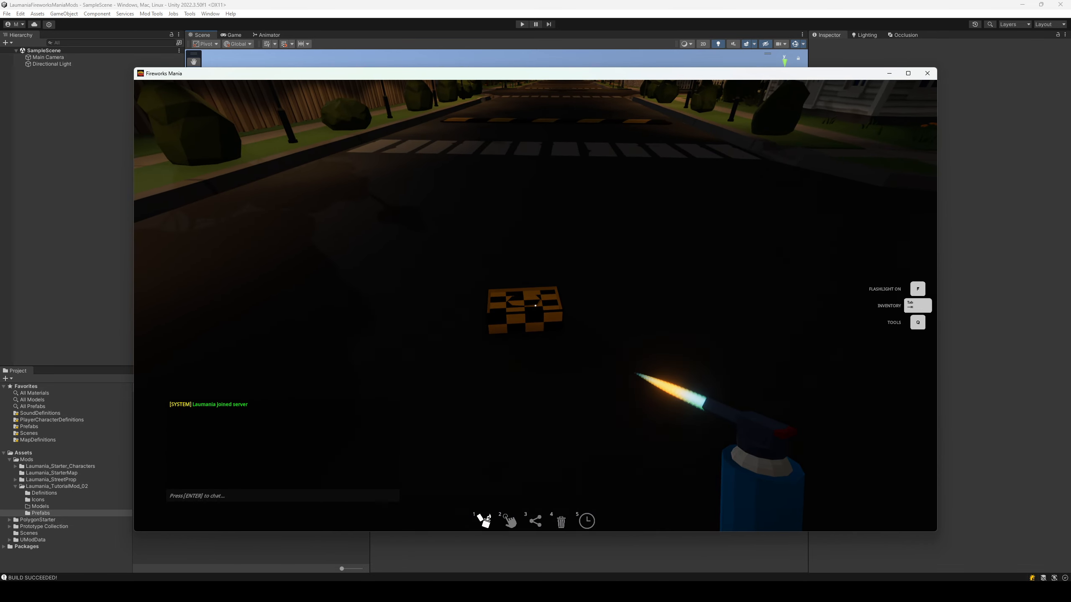
{"action": "key", "text": "w"}
{"action": "left_click", "coordinate": [535, 306]}
{"action": "key", "text": "q"}
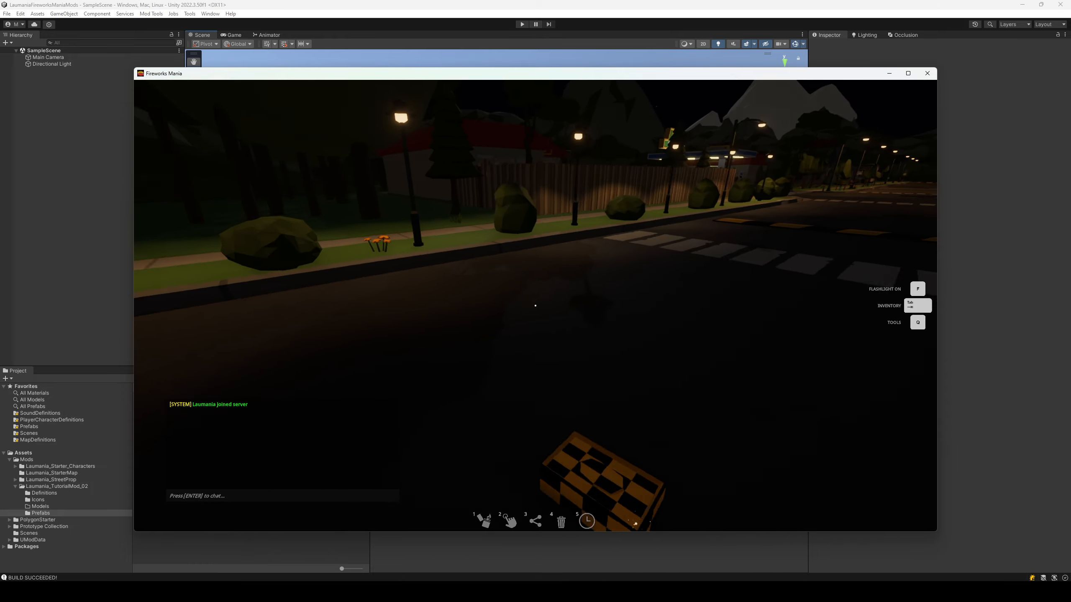
Back away from the lit cake and watch its shots in the night sky.
{"action": "key", "text": "s"}
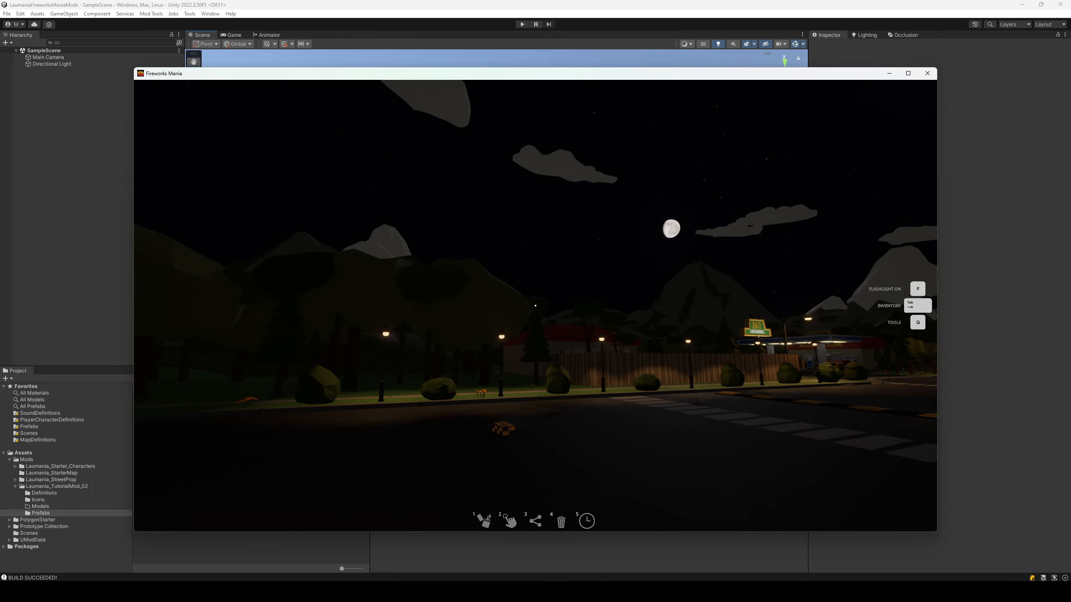
{"action": "key", "text": "s"}
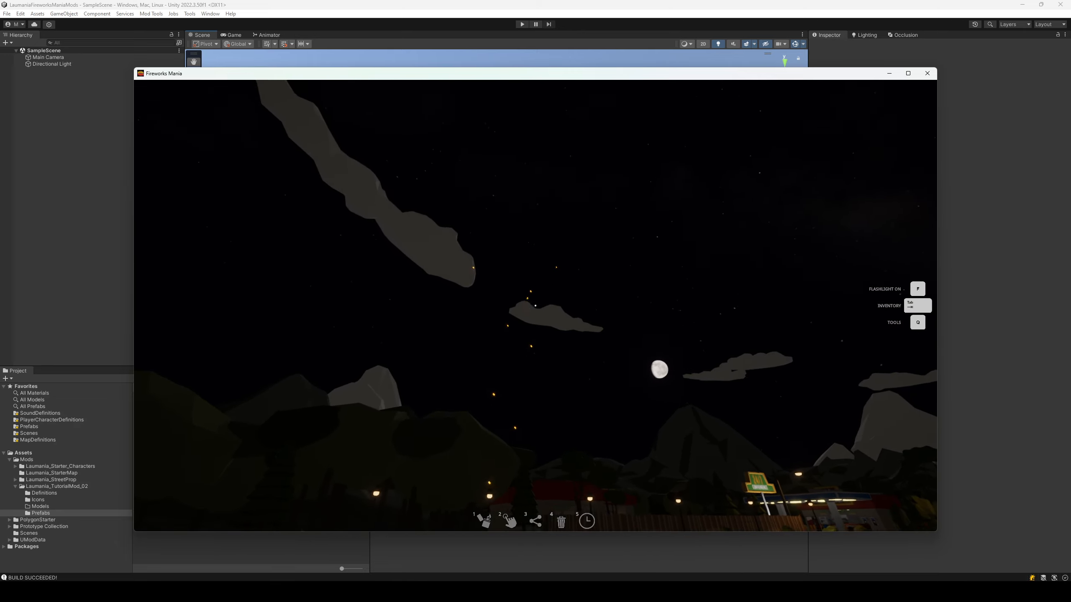
{"action": "key", "text": "s"}
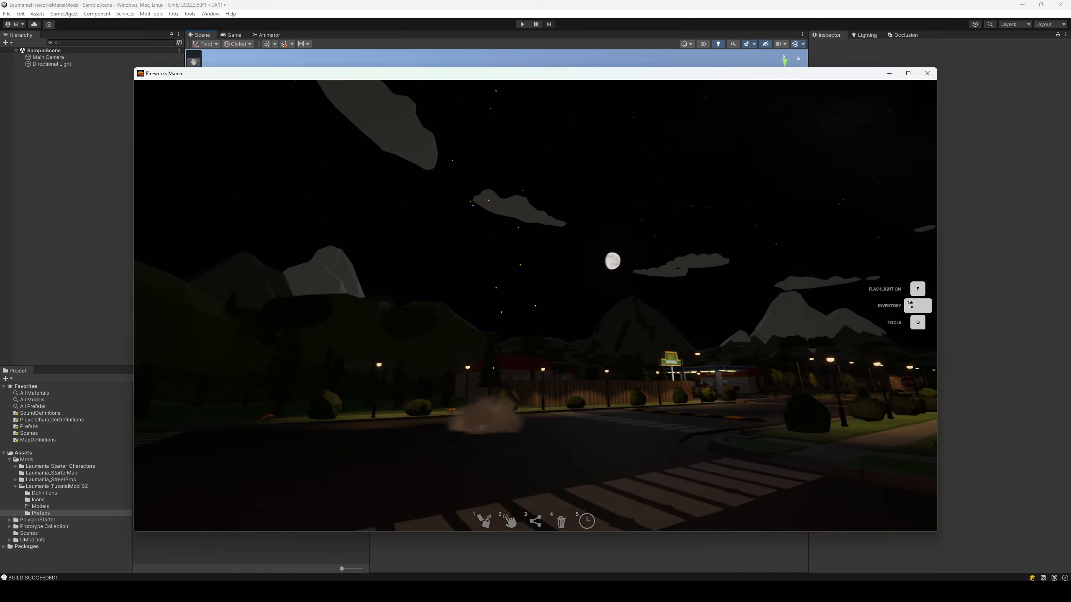
{"action": "key", "text": "a"}
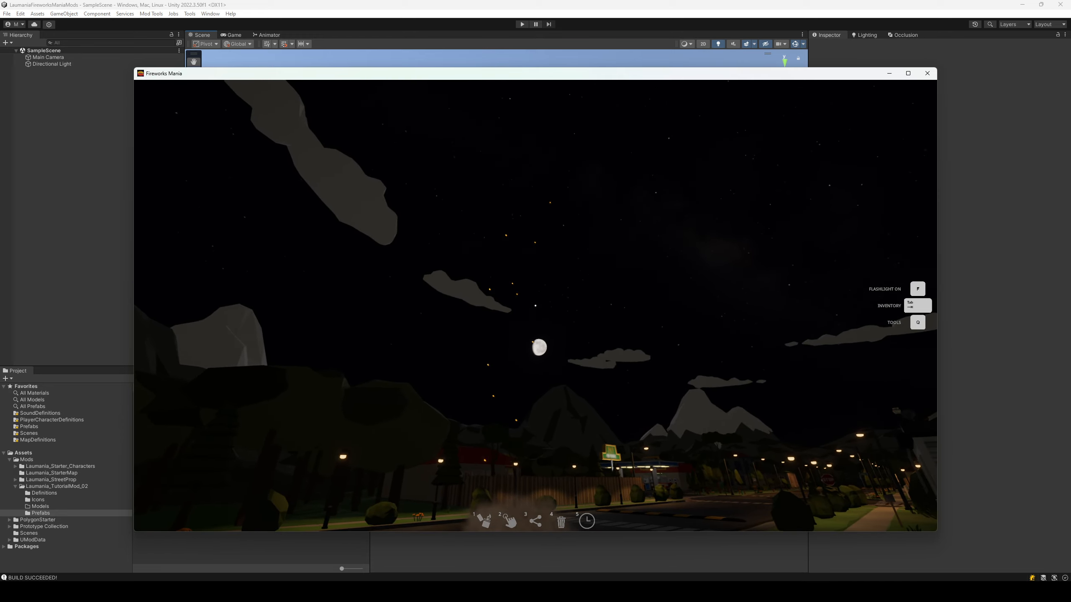
{"action": "key", "text": "d"}
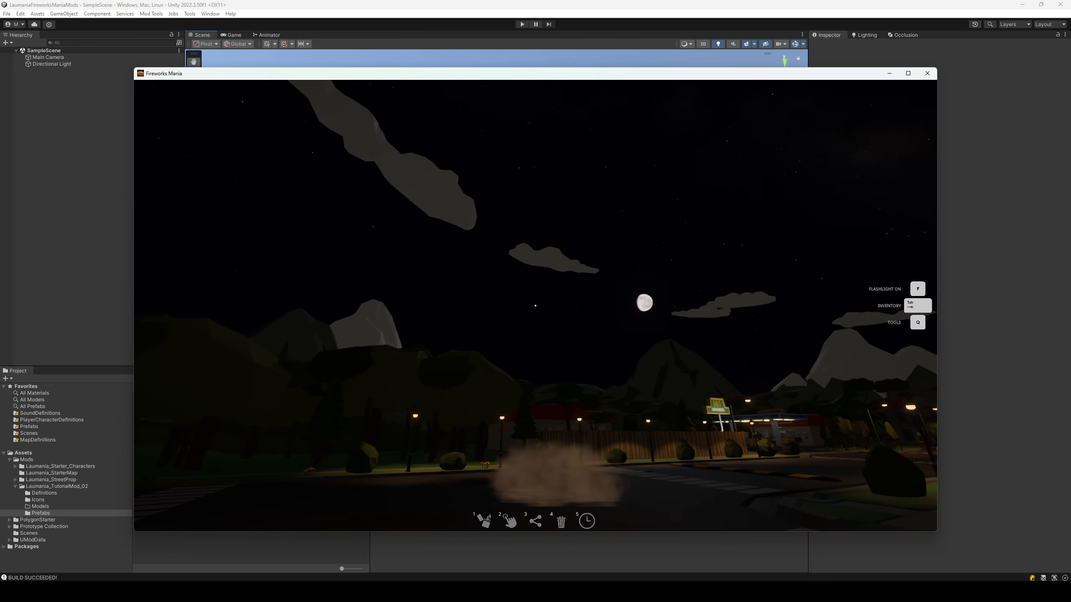
Minimize the game, return to Unity, and open Laumania_Cake_TutorialCake01Prefab for editing.
{"action": "key", "text": "Escape"}
{"action": "left_click", "coordinate": [890, 73]}
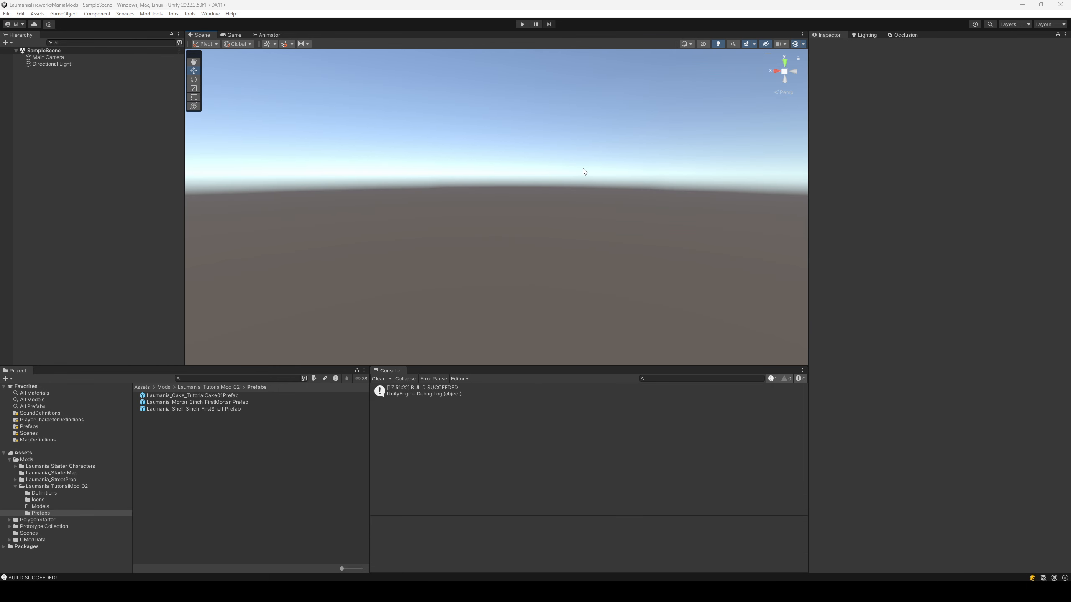
{"action": "double_click", "coordinate": [196, 396]}
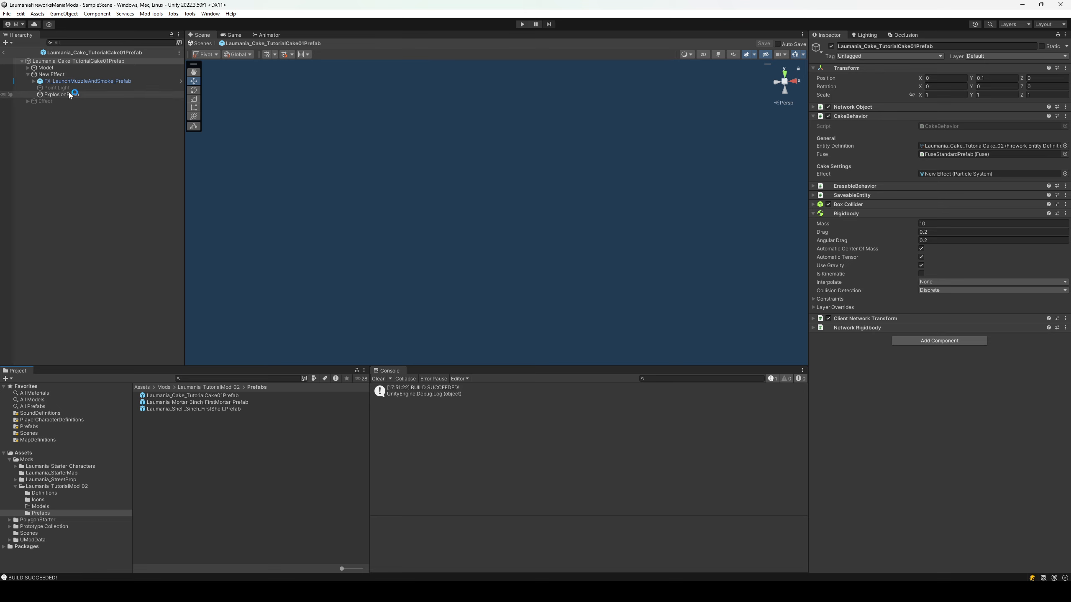
Return to Fireworks Mania and place another Laumania Tutorial Cake 02 in the street.
{"action": "left_click", "coordinate": [627, 592]}
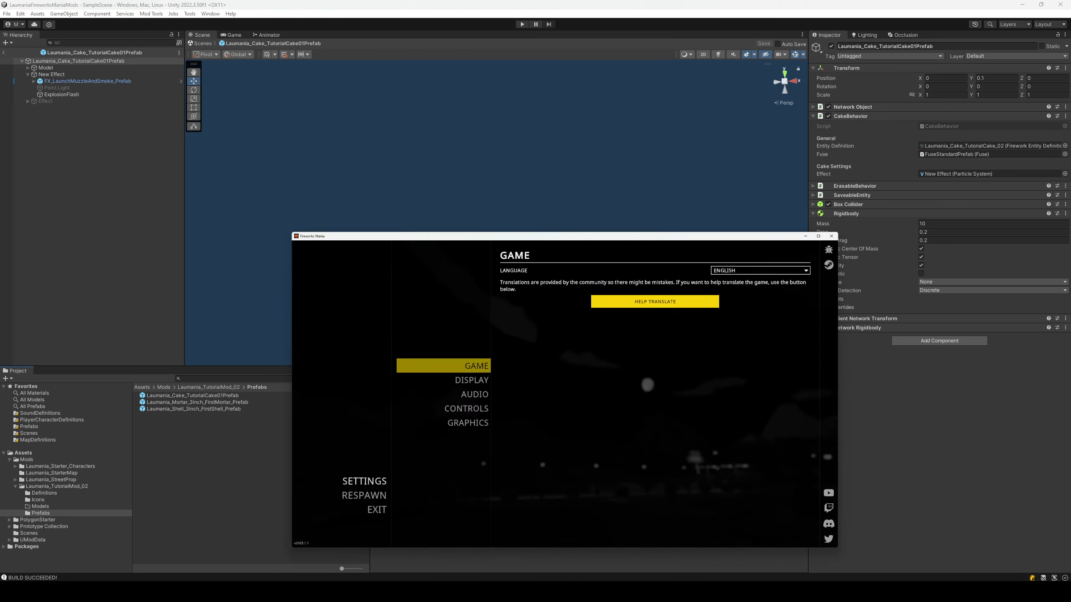
{"action": "key", "text": "Escape"}
{"action": "key", "text": "Tab"}
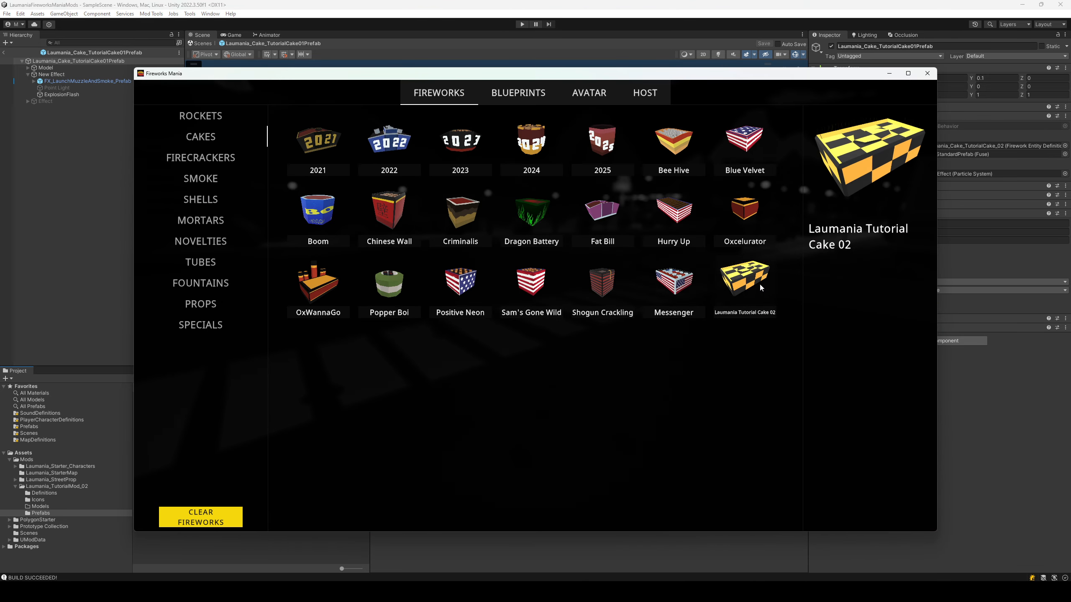
{"action": "left_click", "coordinate": [746, 278]}
{"action": "left_click", "coordinate": [536, 306]}
Ignite the new cake, watch its effect, and return to the cake prefab in Unity.
{"action": "key", "text": "q"}
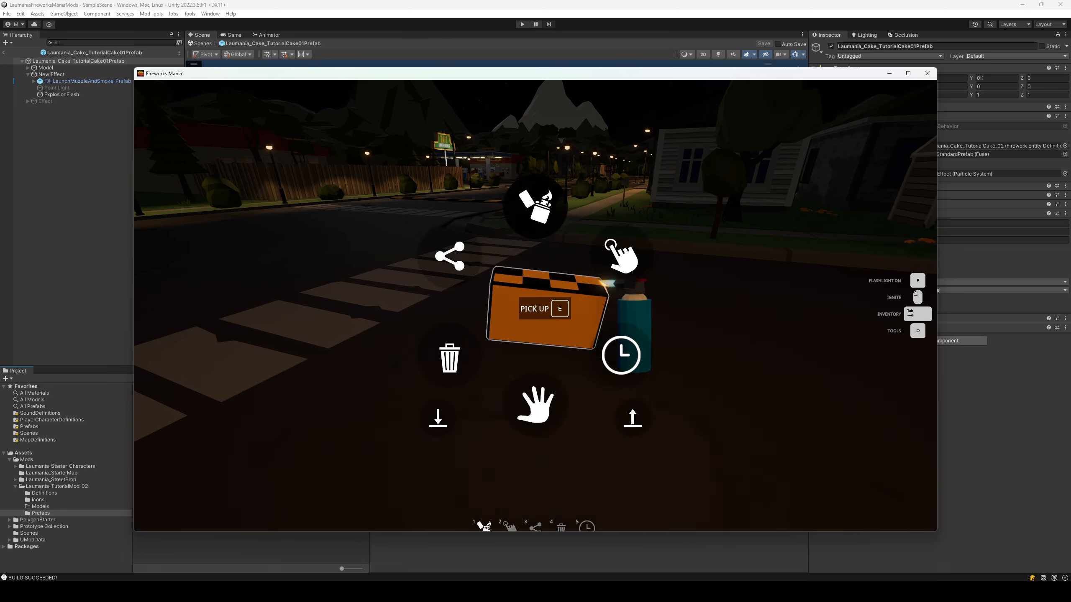
{"action": "left_click", "coordinate": [536, 306]}
{"action": "key", "text": "q"}
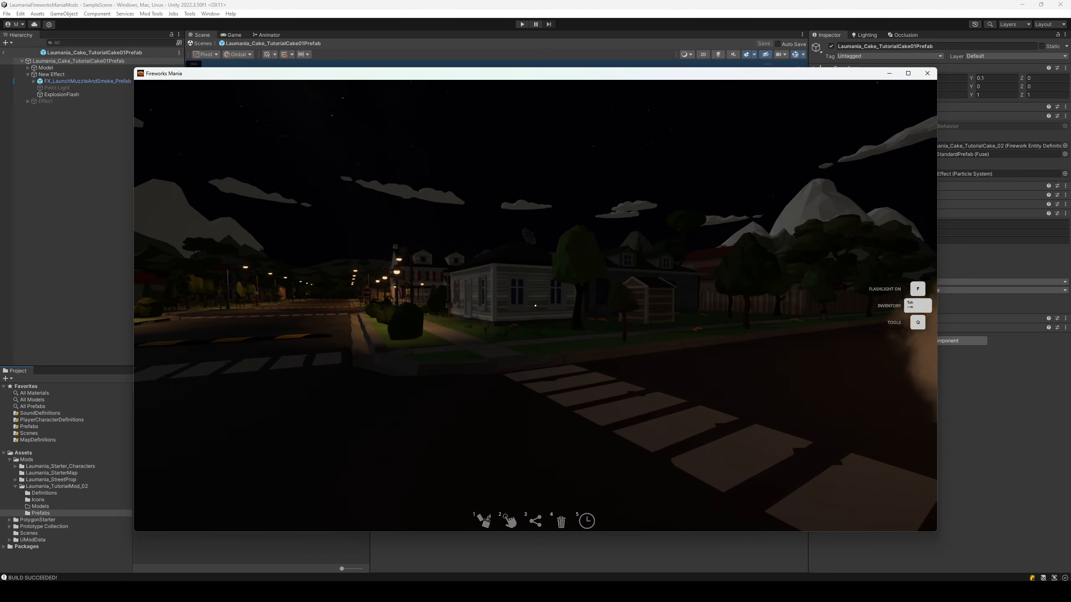
{"action": "key", "text": "Escape"}
{"action": "left_click", "coordinate": [891, 75]}
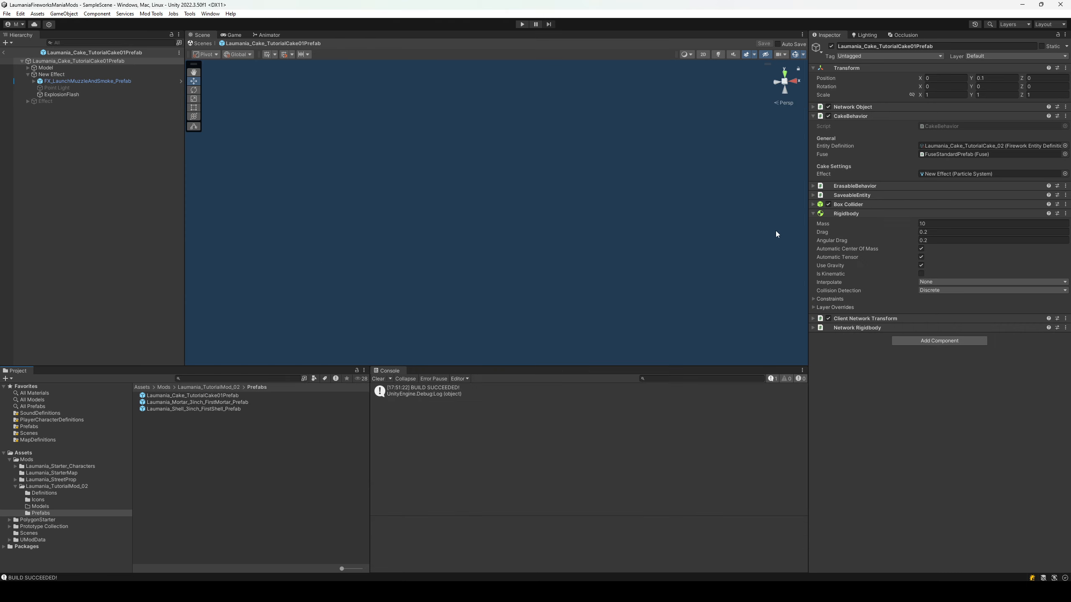
Enable the Lights module on the ExplosionFlash particle system and assign the Point Light as its light.
{"action": "left_click", "coordinate": [88, 95]}
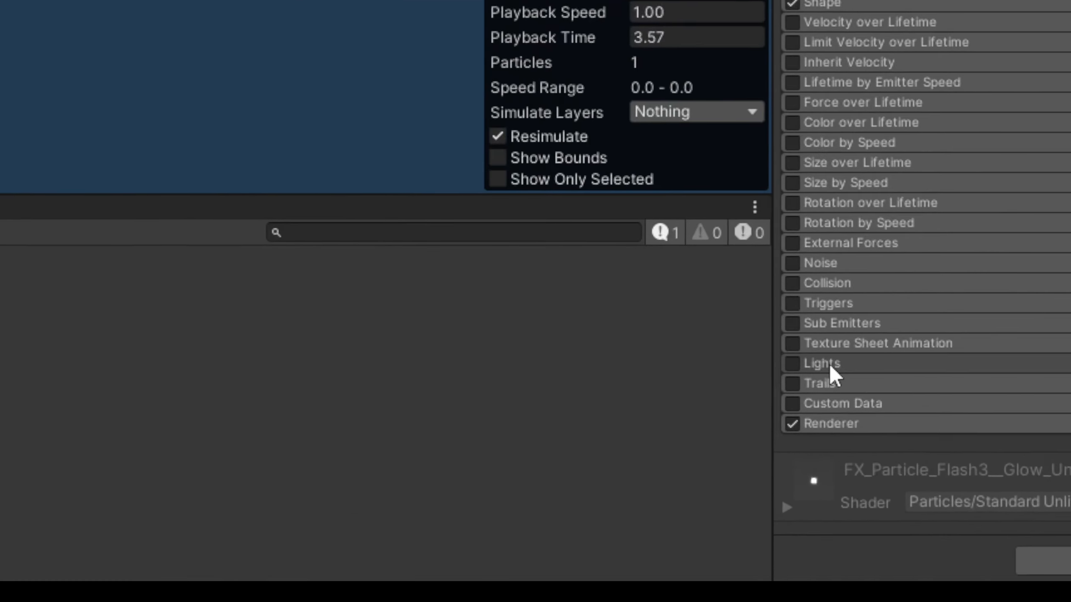
{"action": "left_click", "coordinate": [822, 363]}
{"action": "left_click", "coordinate": [792, 363]}
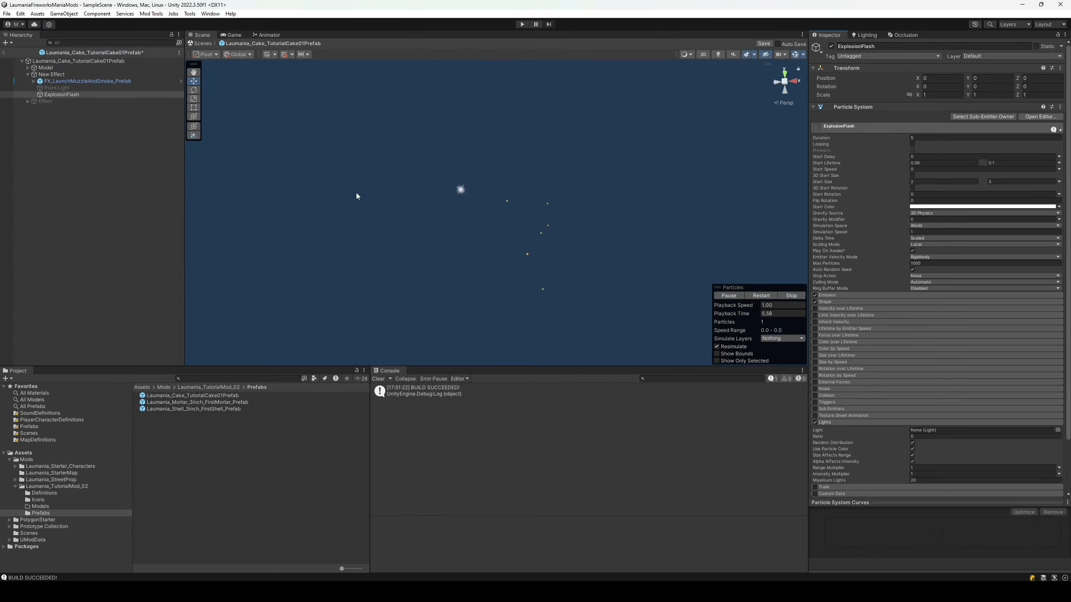
{"action": "left_click_drag", "start_coordinate": [53, 88], "coordinate": [928, 432]}
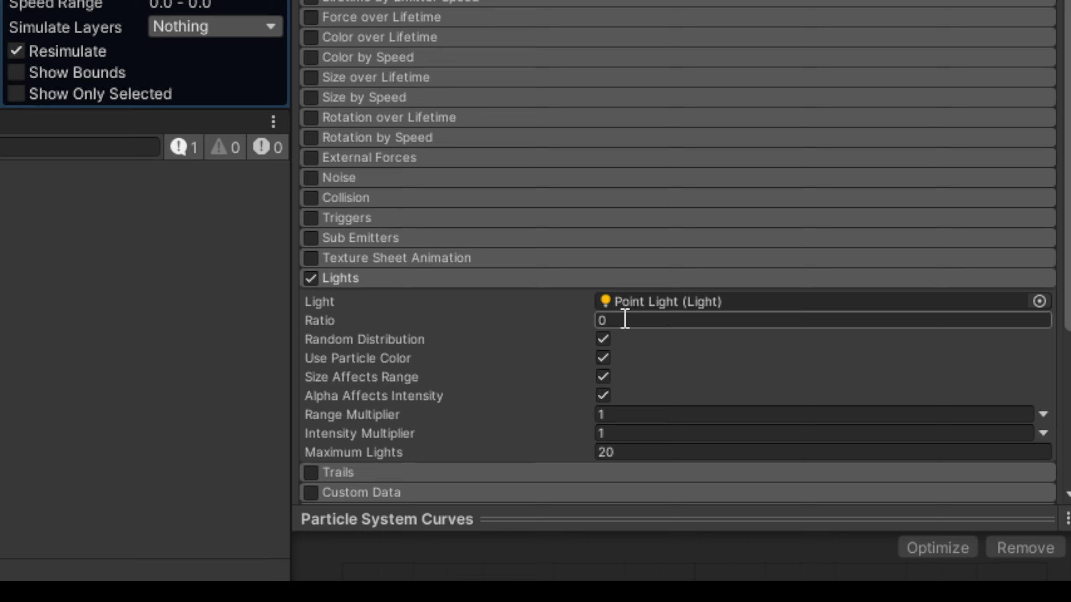
Set the ExplosionFlash light ratio to 0.5 and its maximum lights to 2.
{"action": "left_click", "coordinate": [625, 319]}
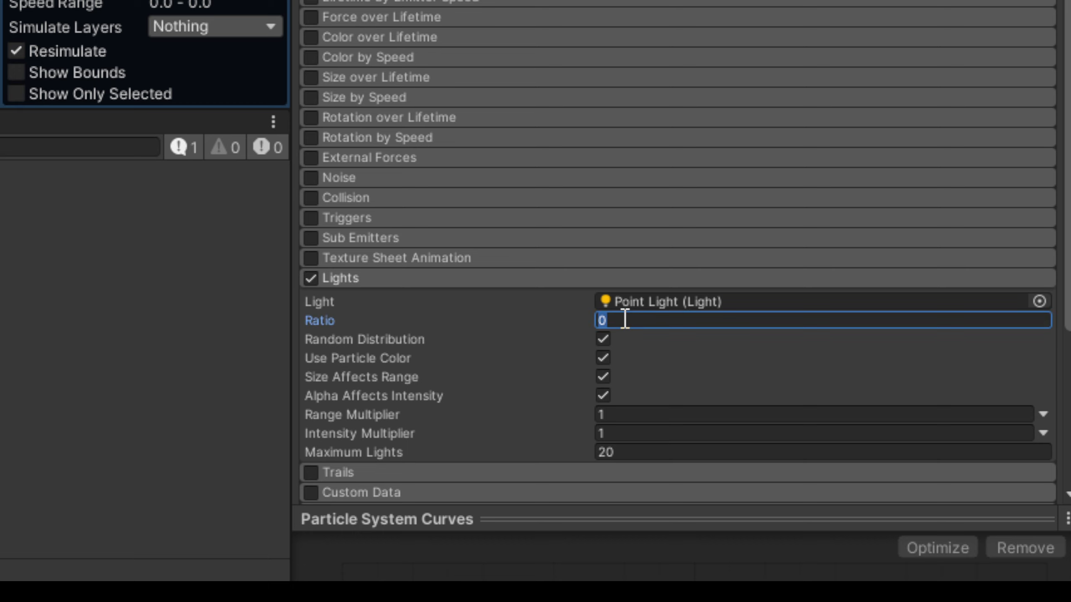
{"action": "type", "text": "0,"}
{"action": "type", "text": "5"}
{"action": "scroll", "coordinate": [657, 350], "scroll_direction": "down", "scroll_amount": 5}
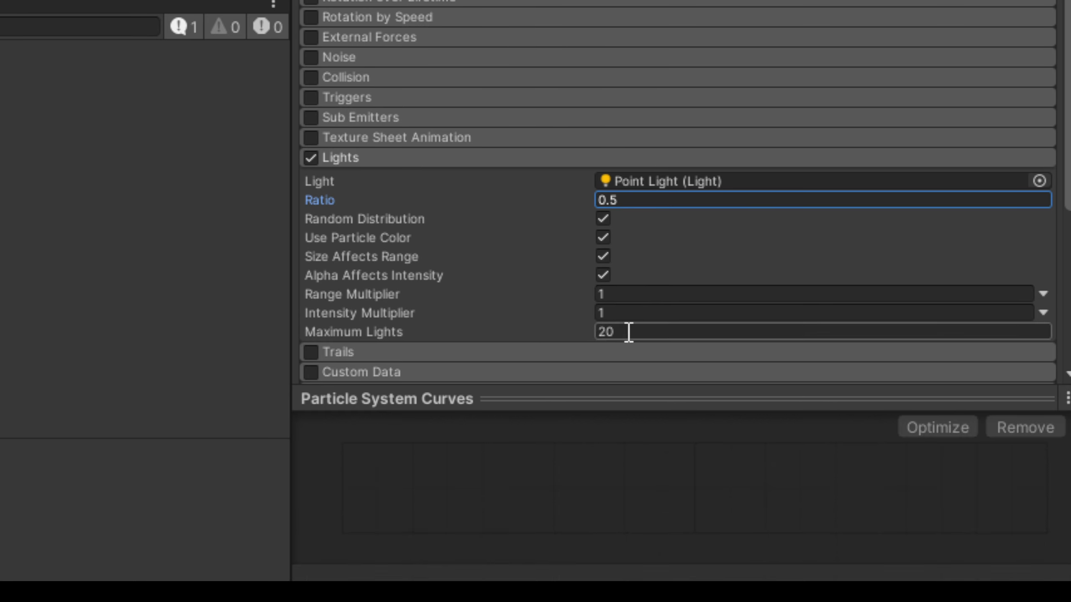
{"action": "left_click", "coordinate": [628, 332]}
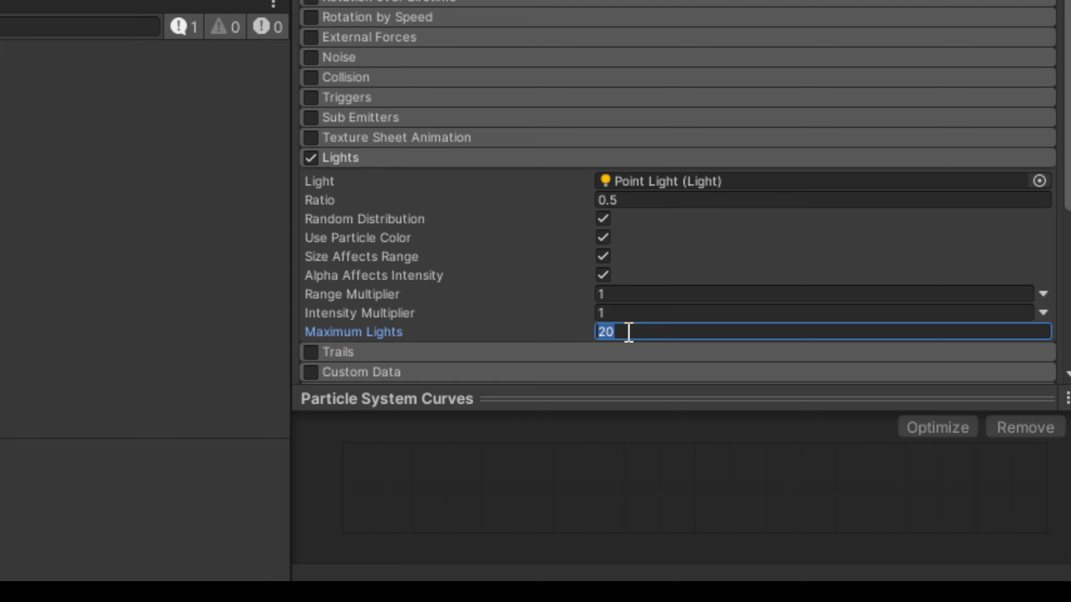
{"action": "type", "text": "2"}
Set the ExplosionFlash light range multiplier to 6 and the intensity multiplier to 2.
{"action": "left_click", "coordinate": [618, 294]}
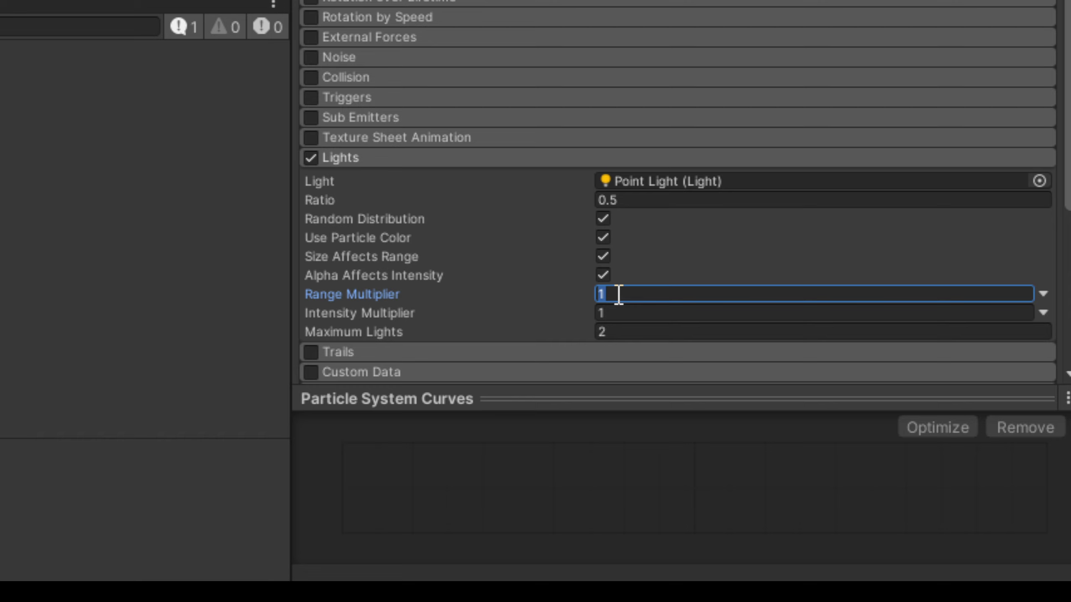
{"action": "type", "text": "5"}
{"action": "key", "text": "Tab"}
{"action": "type", "text": "2"}
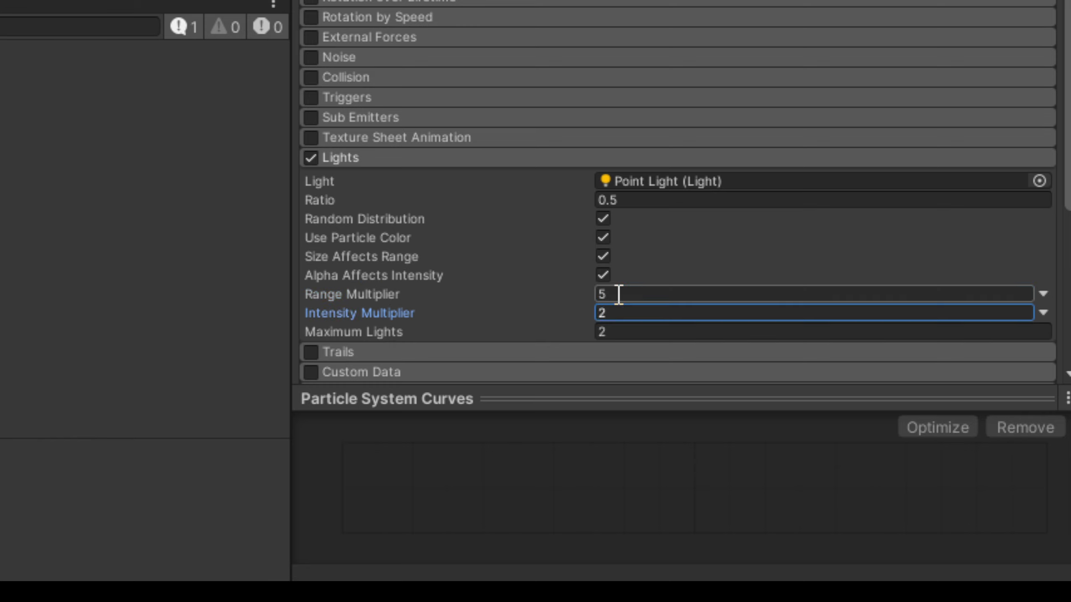
{"action": "left_click", "coordinate": [619, 294]}
{"action": "type", "text": "6"}
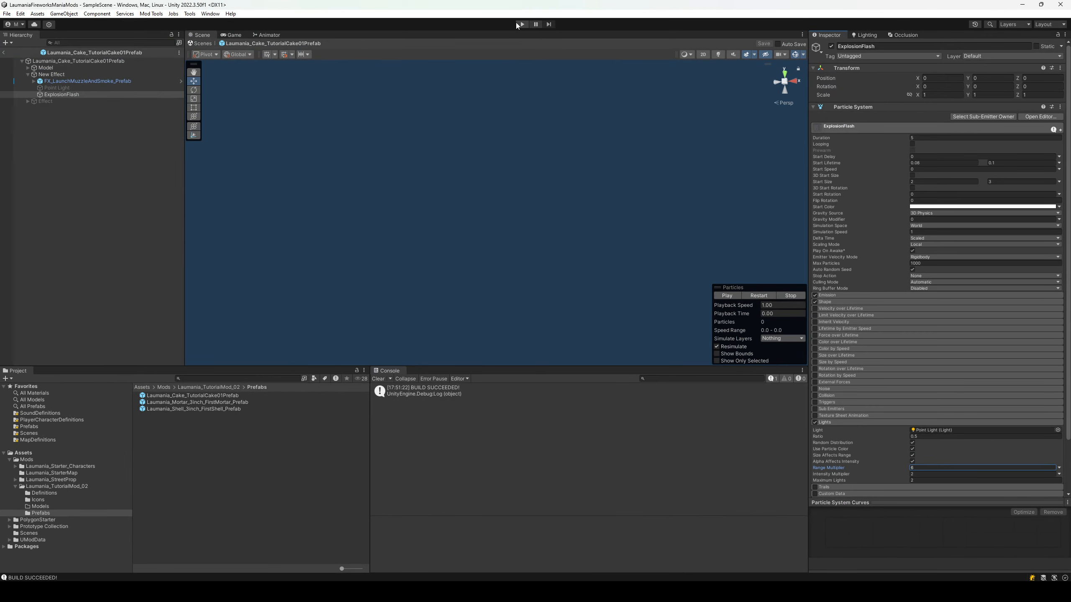
Build the mod and start a fresh singleplayer game on the Town map in Fireworks Mania.
{"action": "left_click", "coordinate": [152, 14]}
{"action": "left_click", "coordinate": [171, 59]}
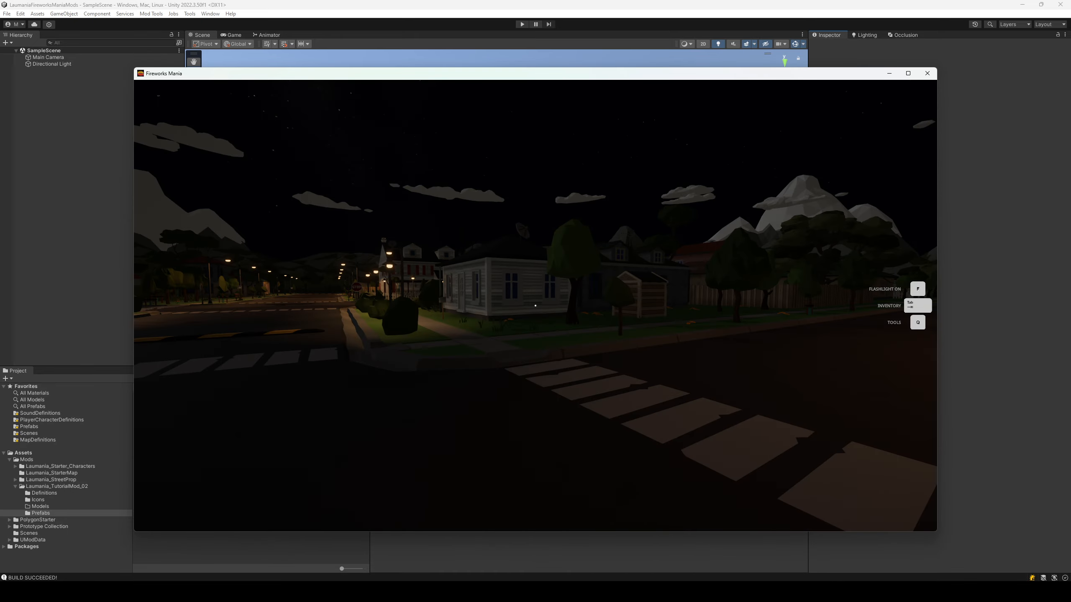
{"action": "left_click", "coordinate": [259, 476]}
{"action": "left_click", "coordinate": [594, 337]}
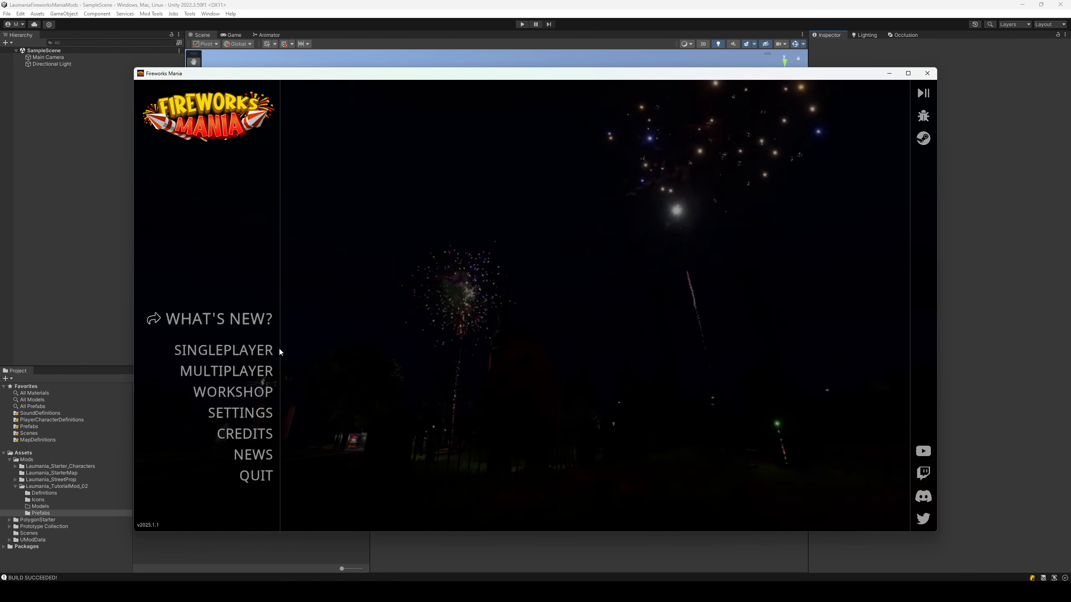
{"action": "left_click", "coordinate": [281, 350]}
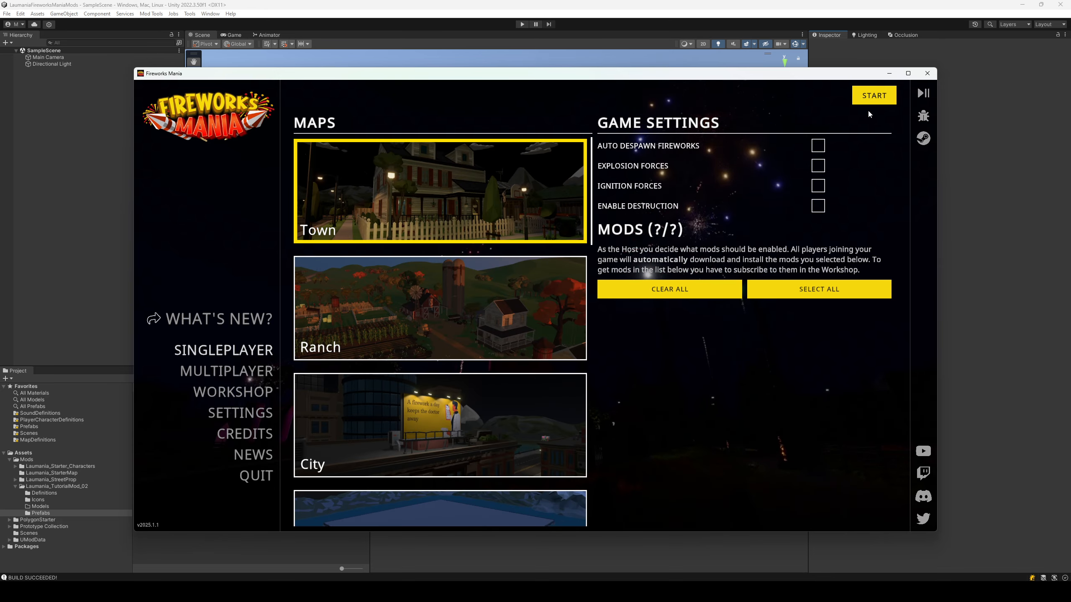
{"action": "left_click", "coordinate": [868, 95]}
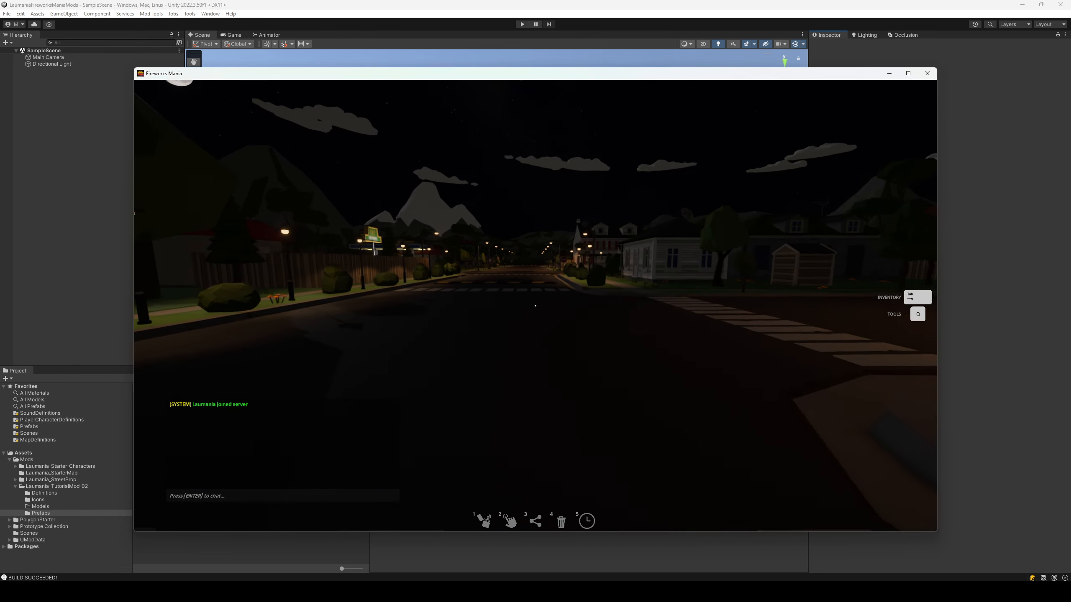
Place Laumania Tutorial Cake 02 in the street and light it with the Ignite Tool.
{"action": "key", "text": "Tab"}
{"action": "left_click", "coordinate": [201, 136]}
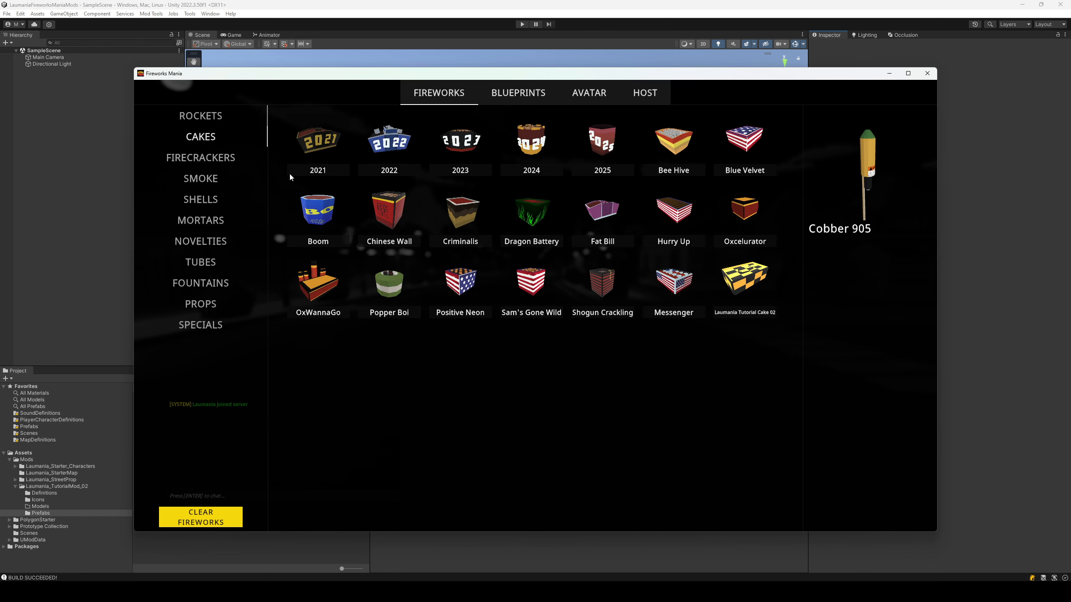
{"action": "left_click", "coordinate": [757, 275]}
{"action": "key", "text": "q"}
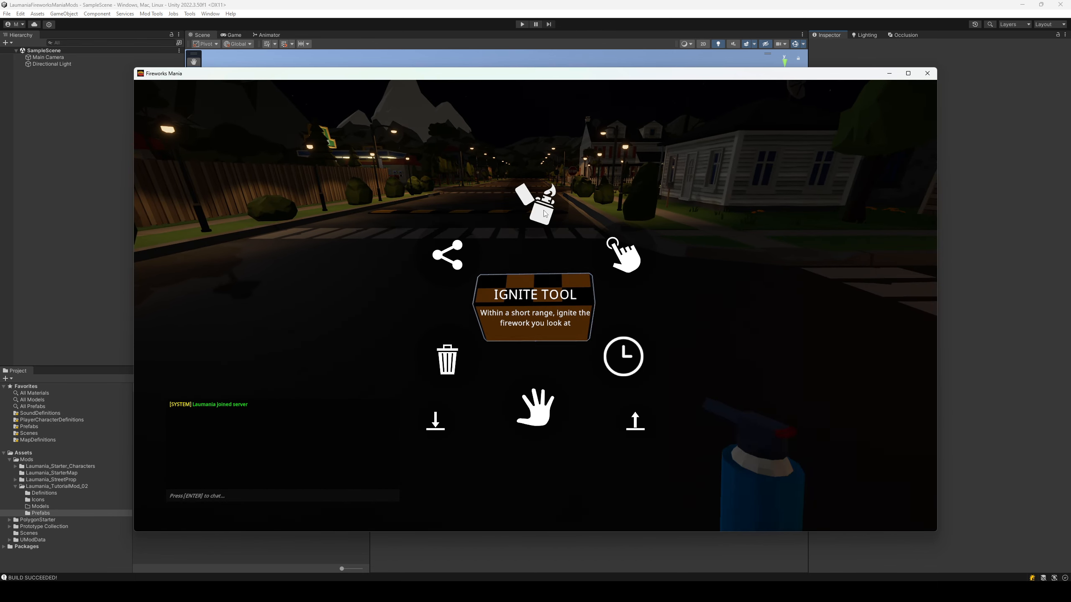
{"action": "left_click", "coordinate": [535, 306]}
Back away from the lit cake, dismiss the chat entry, and watch the flashes over the street.
{"action": "type", "text": "qa"}
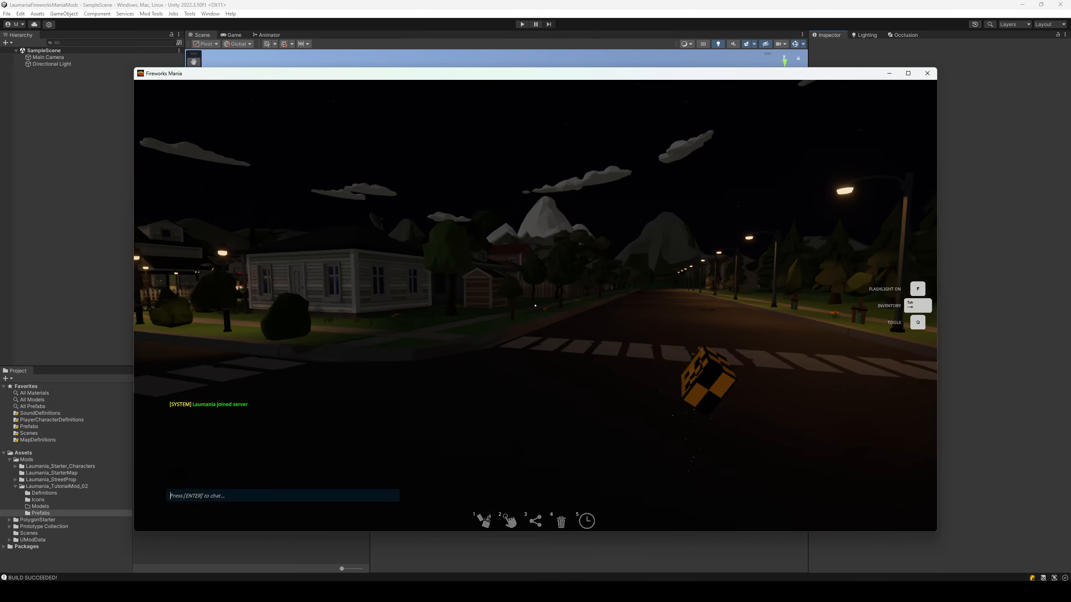
{"action": "type", "text": "sssssssssssssssa"}
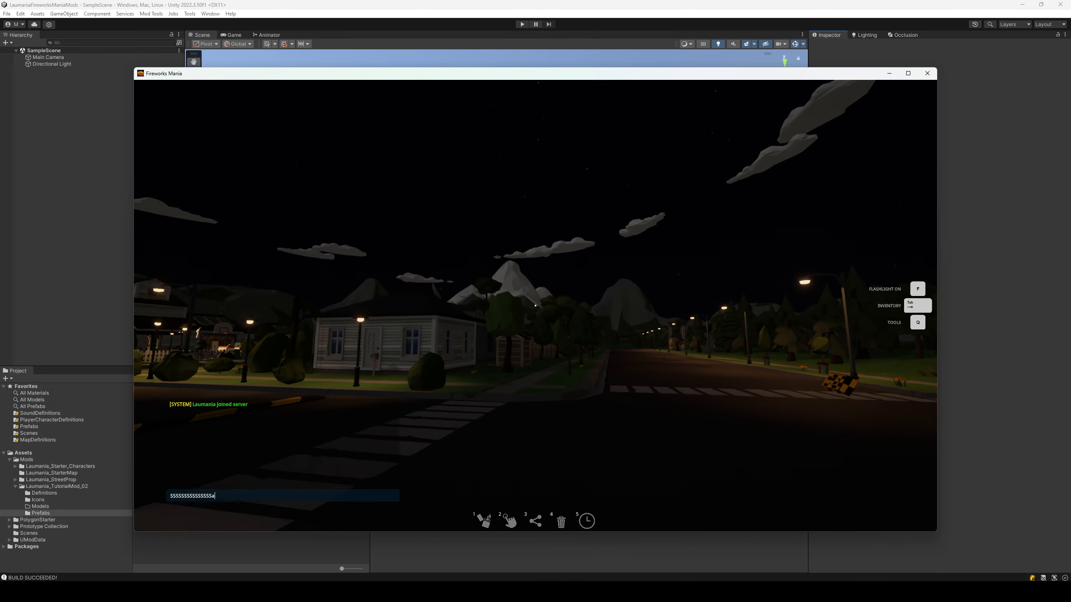
{"action": "key", "text": "Escape"}
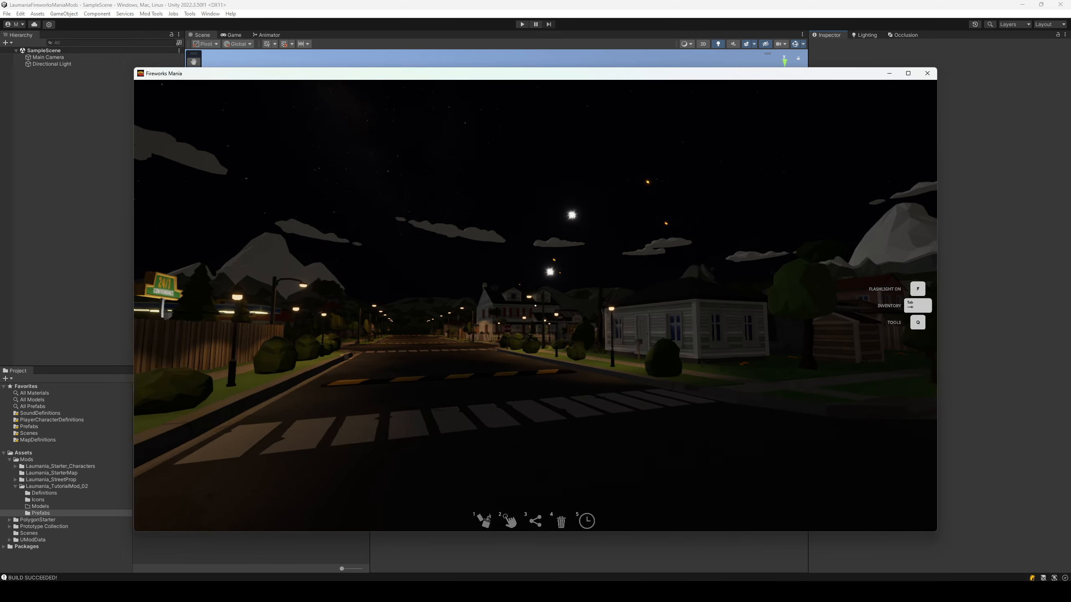
{"action": "key", "text": "s"}
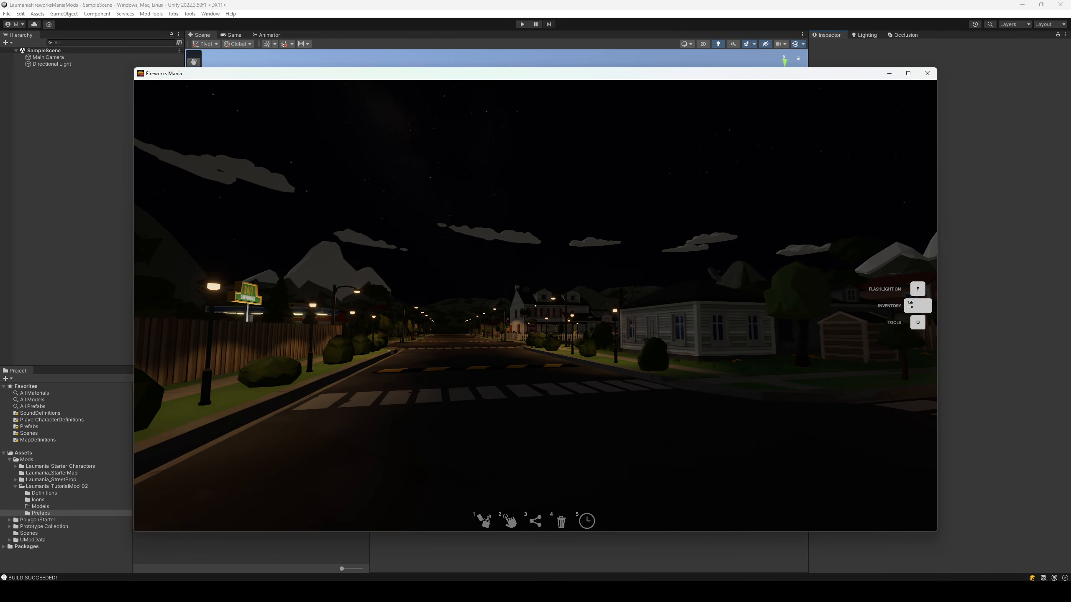
Return to Unity, open Laumania_Cake_TutorialCake01Prefab, and review the Lights module of ExplosionFlash.
{"action": "key", "text": "Escape"}
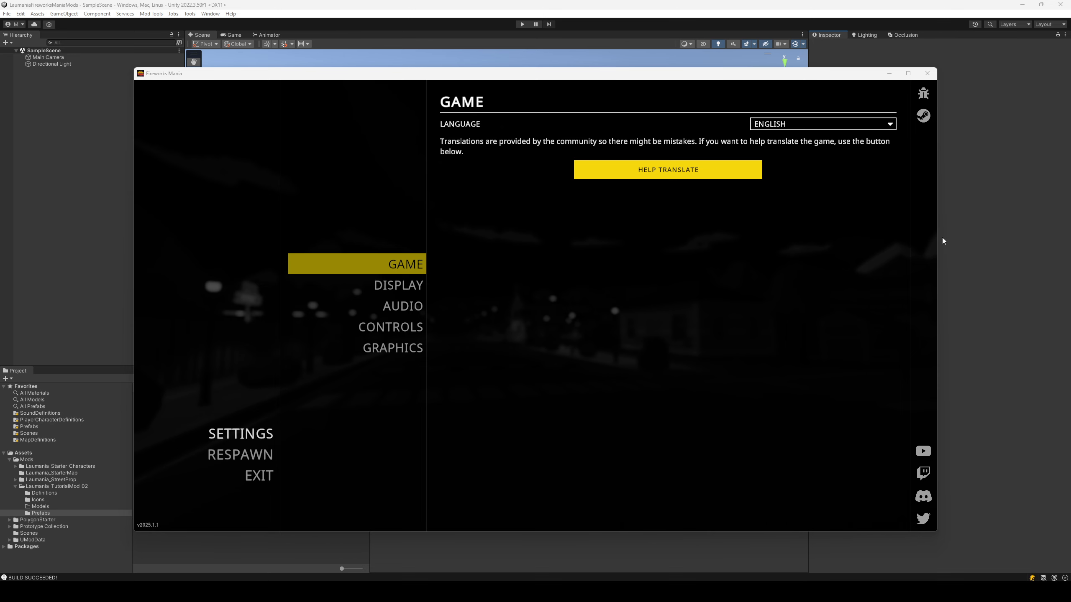
{"action": "left_click", "coordinate": [1041, 240]}
{"action": "double_click", "coordinate": [206, 395]}
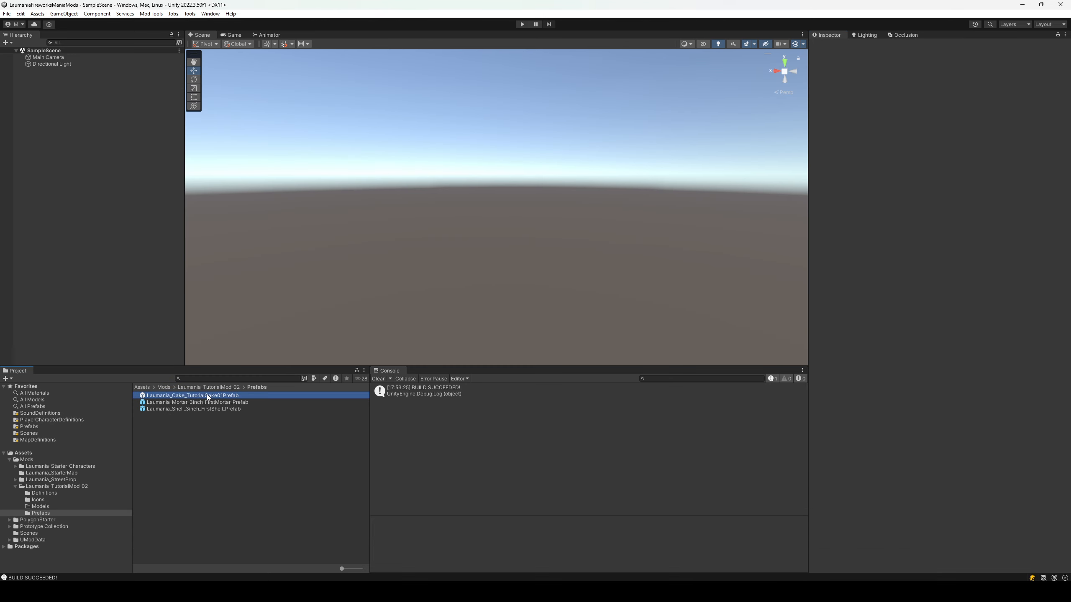
{"action": "left_click", "coordinate": [72, 94]}
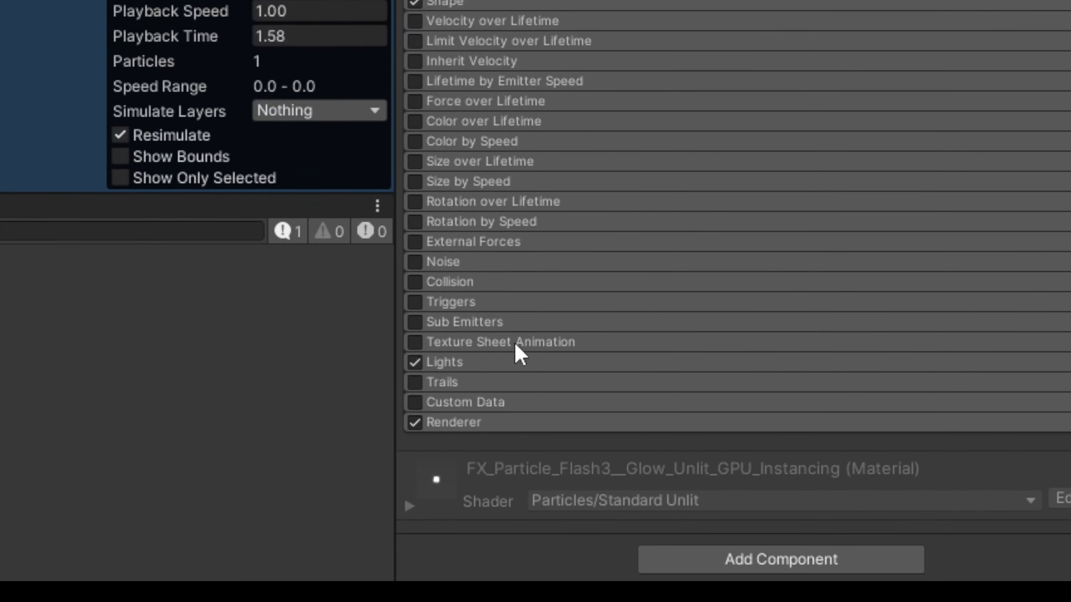
{"action": "left_click", "coordinate": [482, 362]}
{"action": "scroll", "coordinate": [590, 354], "scroll_direction": "down", "scroll_amount": 5}
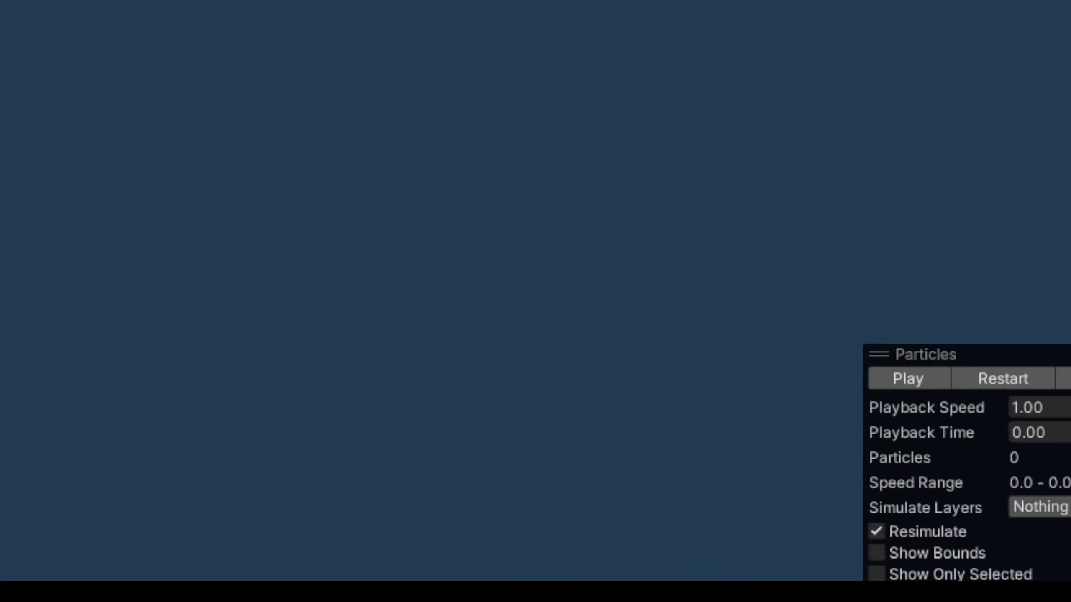
Enable the Point Light temporarily, examine its range around the cake in the scene, and disable it again.
{"action": "left_click", "coordinate": [61, 88]}
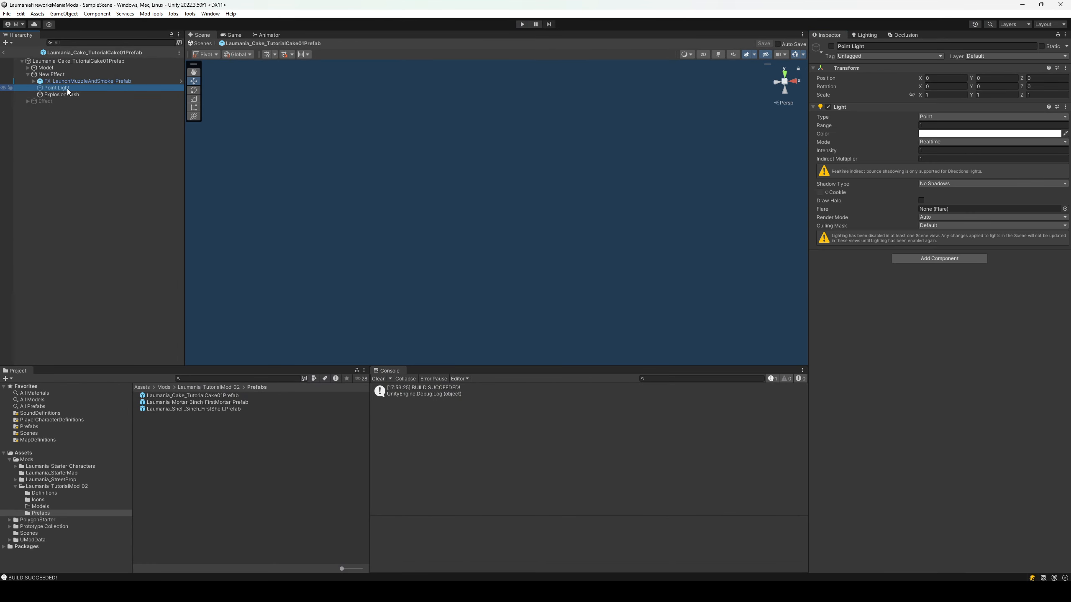
{"action": "key", "text": "f"}
{"action": "right_click_drag", "start_coordinate": [547, 275], "coordinate": [584, 244]}
{"action": "key", "text": "s"}
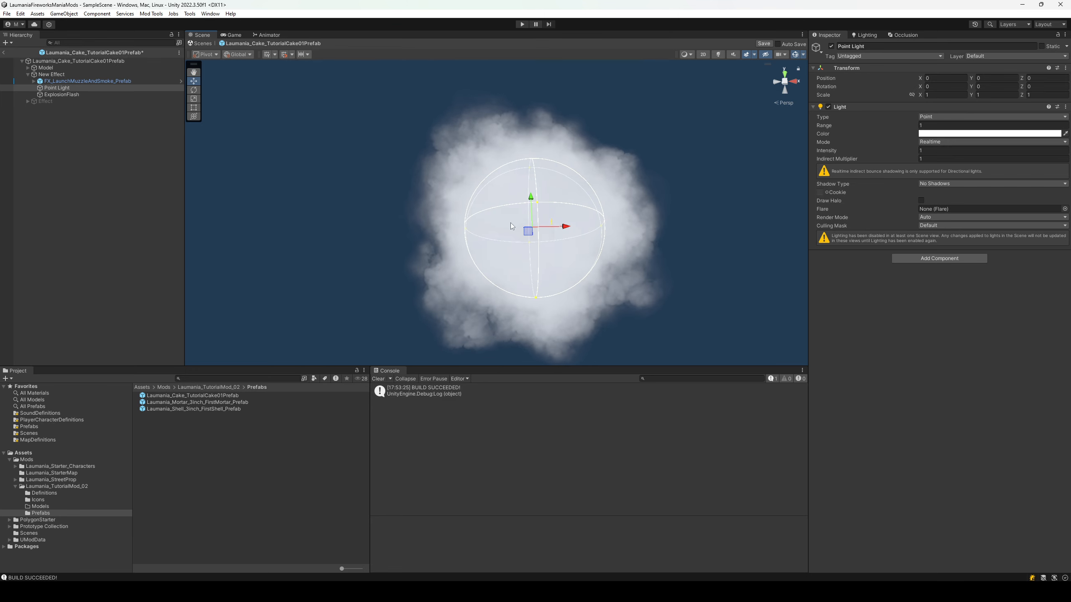
{"action": "left_click", "coordinate": [69, 94]}
{"action": "left_click", "coordinate": [65, 88]}
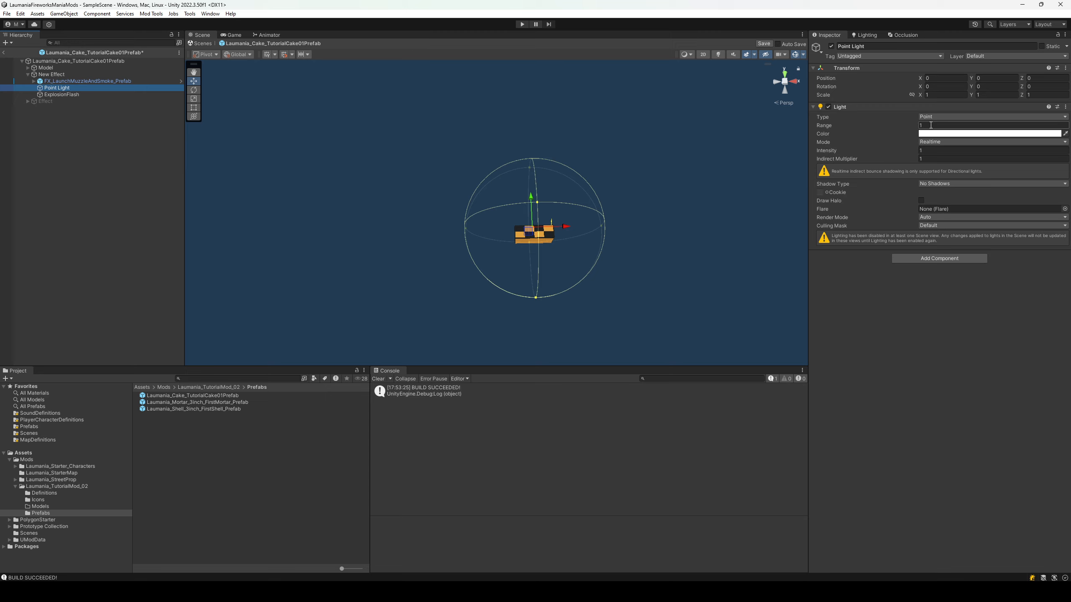
{"action": "key", "text": "w"}
{"action": "right_click_drag", "start_coordinate": [610, 220], "coordinate": [605, 225]}
{"action": "key", "text": "d"}
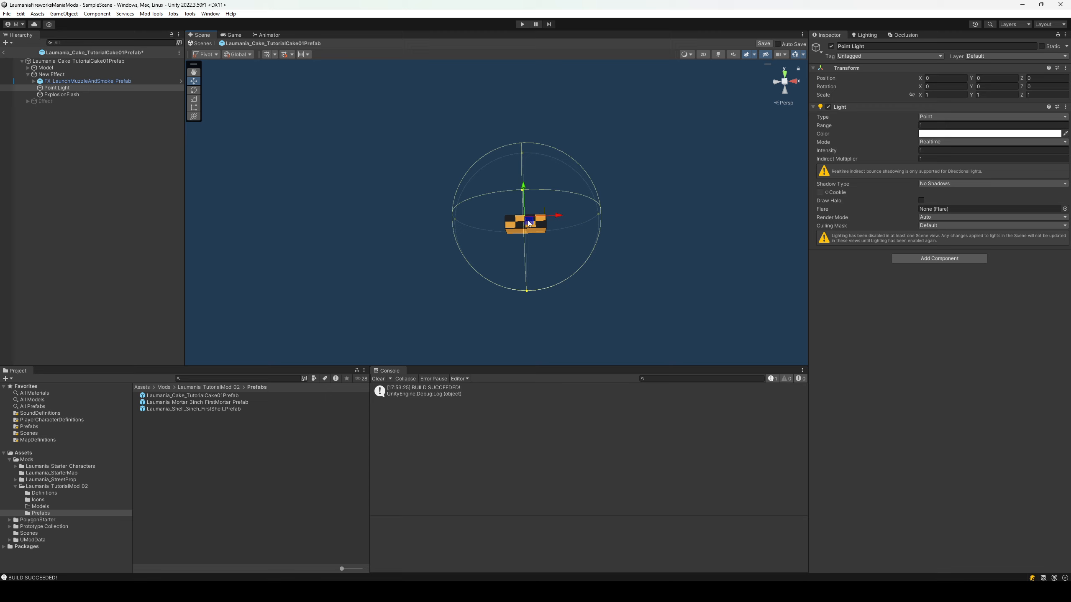
{"action": "right_click_drag", "start_coordinate": [614, 213], "coordinate": [626, 232]}
{"action": "key", "text": "s"}
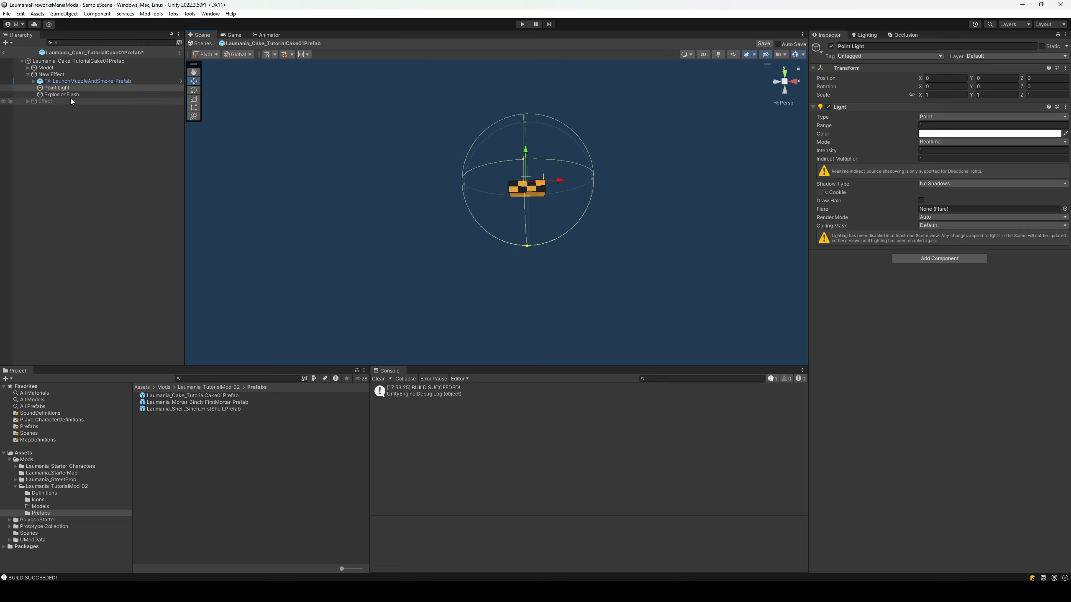
{"action": "left_click", "coordinate": [831, 46]}
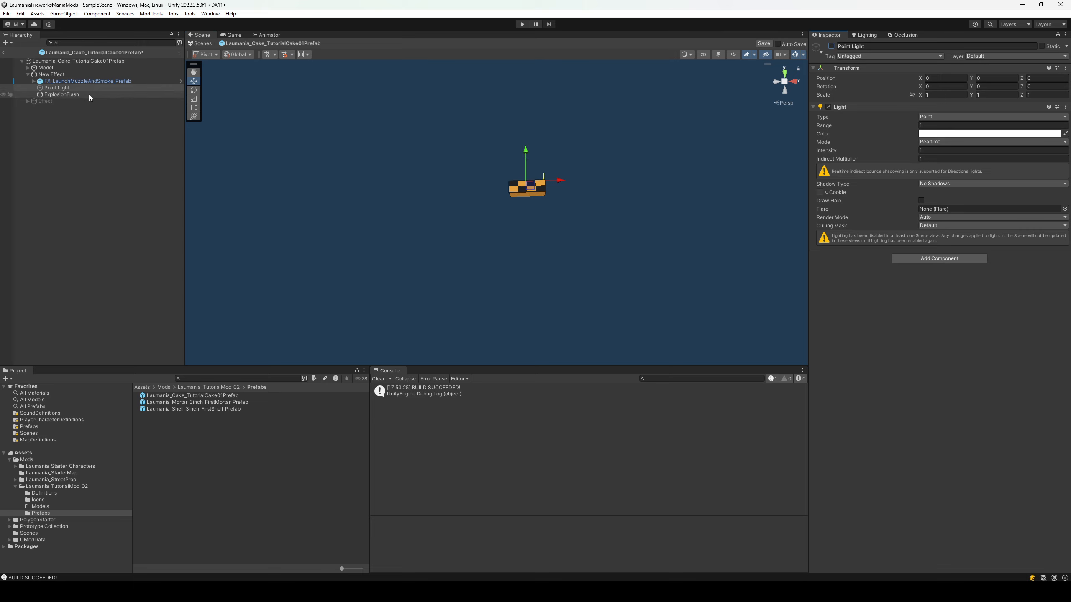
Open the range and intensity multipliers of ExplosionFlash's Lights module for editing.
{"action": "left_click", "coordinate": [70, 88]}
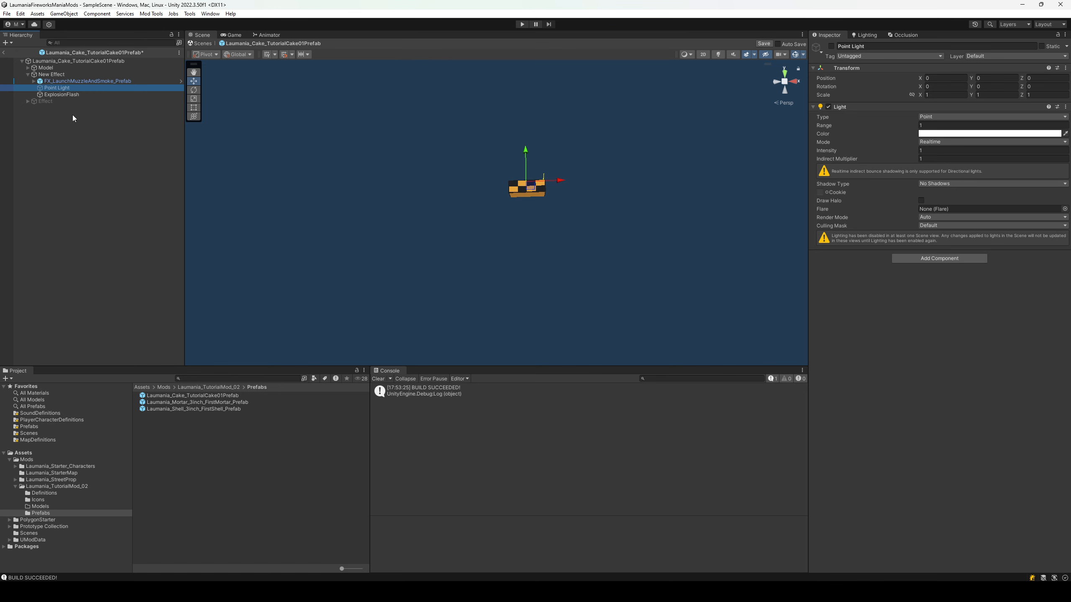
{"action": "left_click", "coordinate": [70, 95]}
{"action": "scroll", "coordinate": [889, 380], "scroll_direction": "down", "scroll_amount": 3}
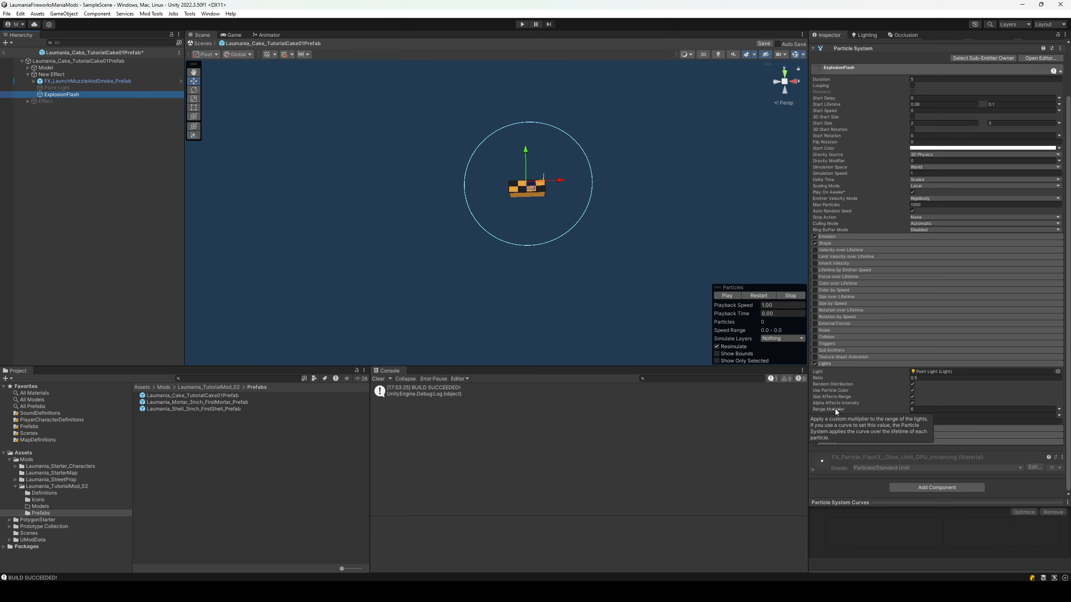
{"action": "left_click", "coordinate": [919, 410]}
{"action": "left_click", "coordinate": [919, 416]}
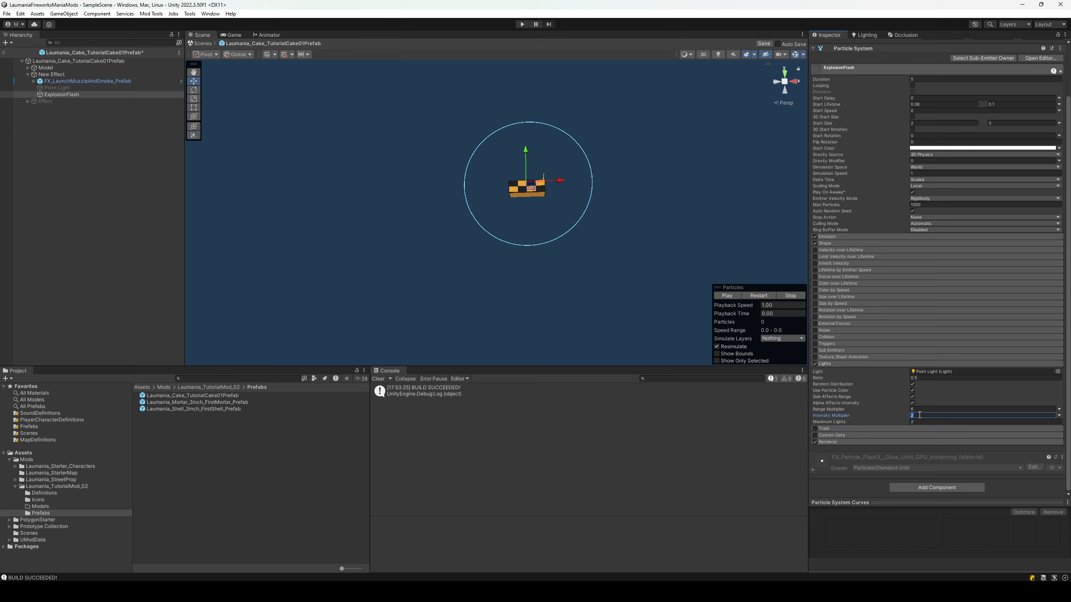
Save the cake prefab and rebuild the mod.
{"action": "key", "text": "ctrl+s"}
{"action": "left_click", "coordinate": [151, 13]}
{"action": "left_click", "coordinate": [181, 63]}
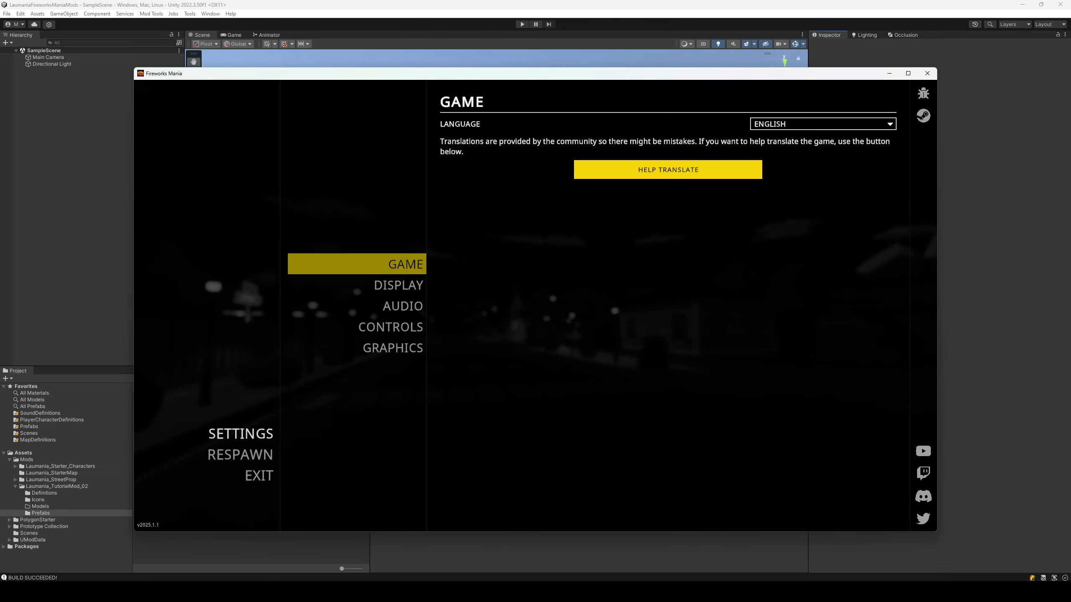
Exit the running Fireworks Mania session to the main menu.
{"action": "key", "text": "Escape"}
{"action": "key", "text": "Escape"}
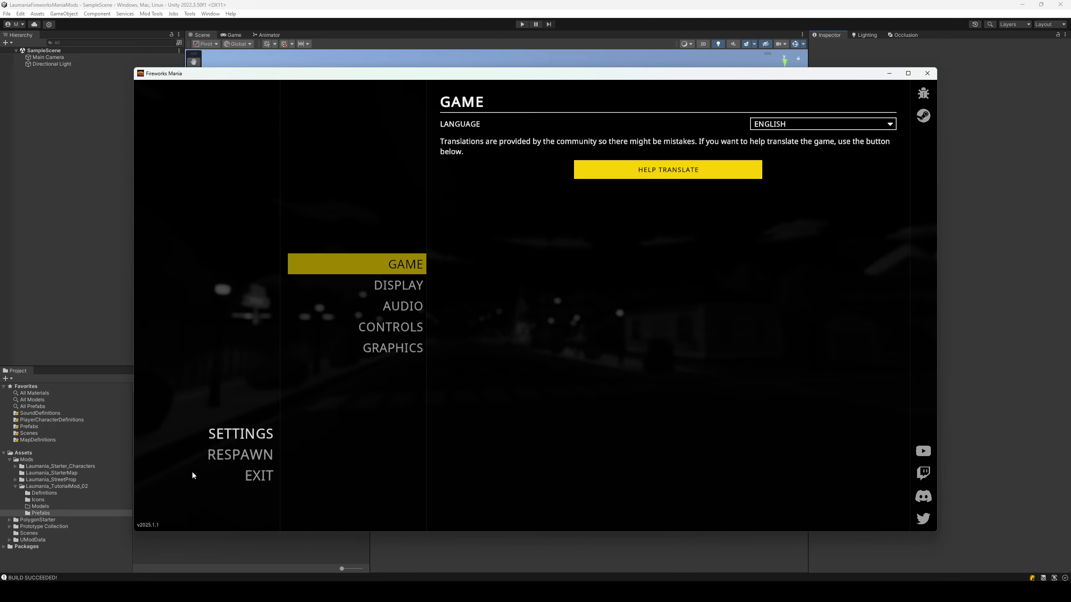
{"action": "left_click", "coordinate": [259, 475]}
{"action": "left_click", "coordinate": [588, 333]}
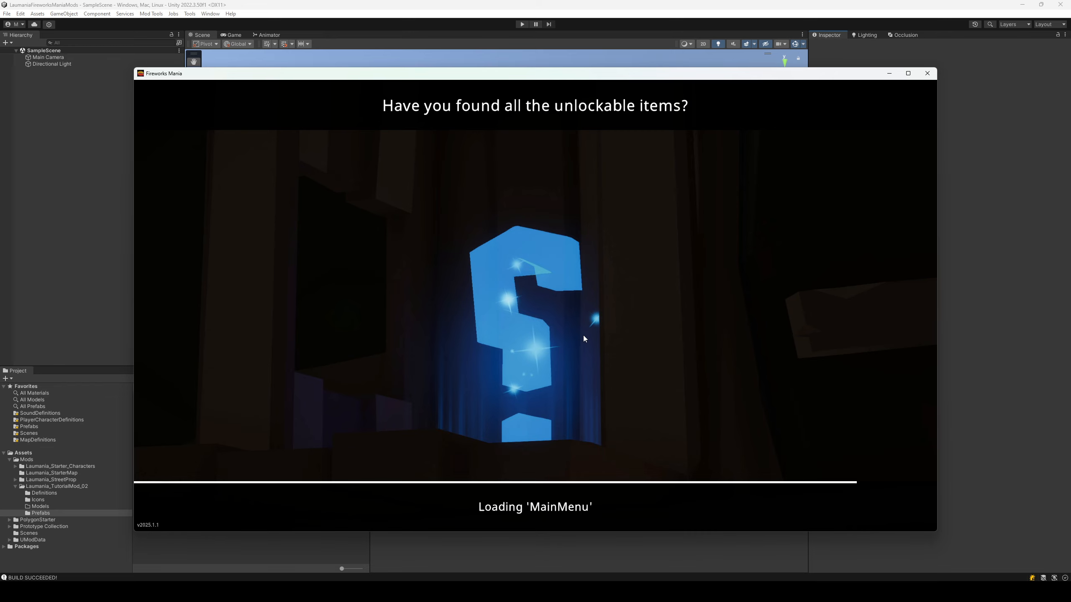
Start a singleplayer game on the Town map and spawn the tutorial cake from the inventory onto the road.
{"action": "left_click", "coordinate": [254, 352]}
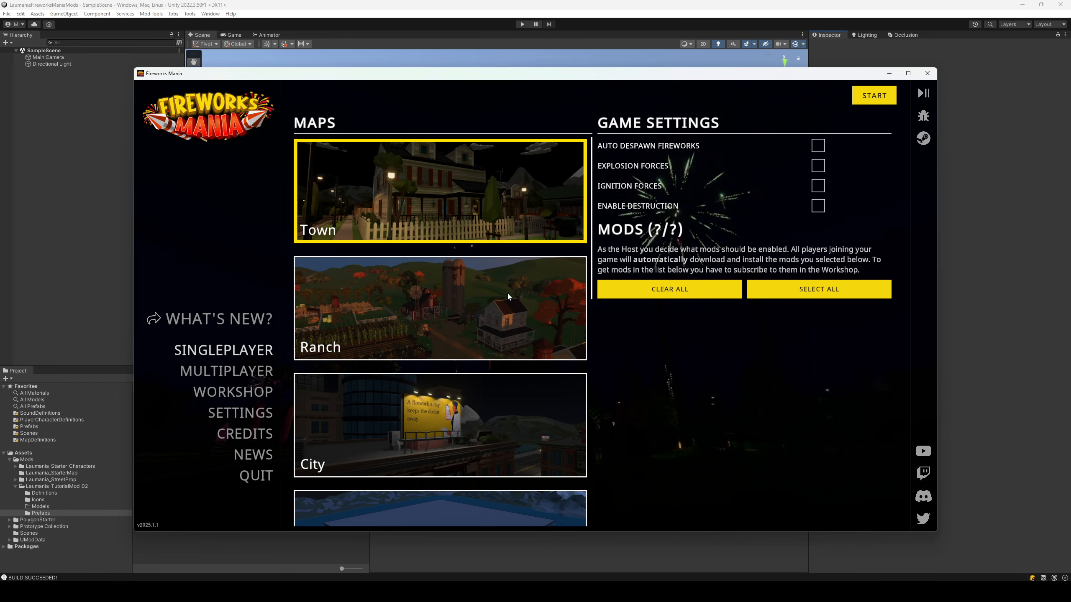
{"action": "left_click", "coordinate": [876, 97]}
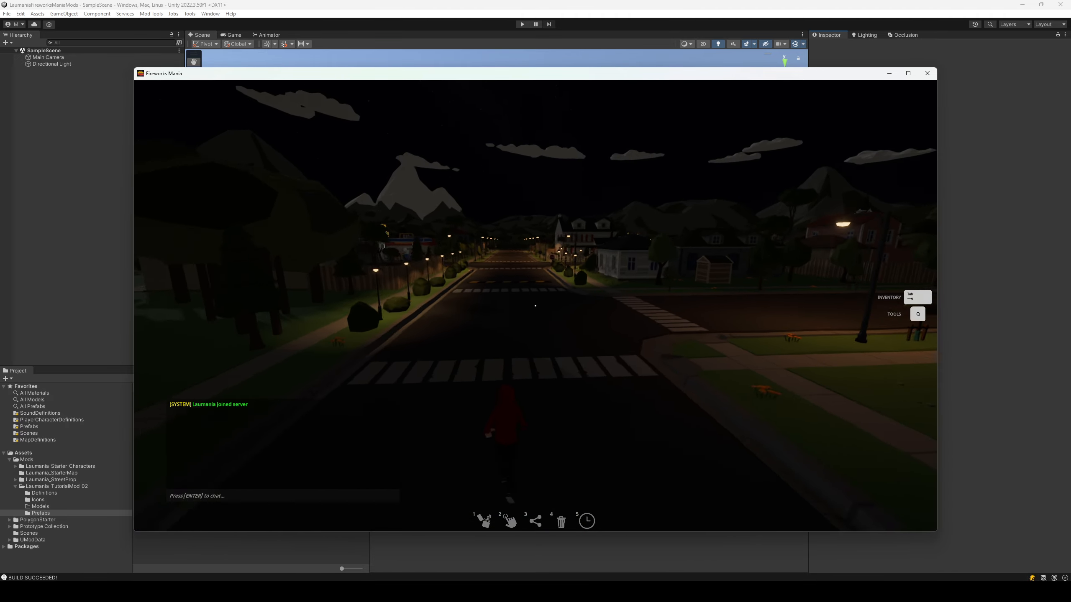
{"action": "key", "text": "Tab"}
{"action": "left_click", "coordinate": [201, 137]}
{"action": "left_click", "coordinate": [754, 273]}
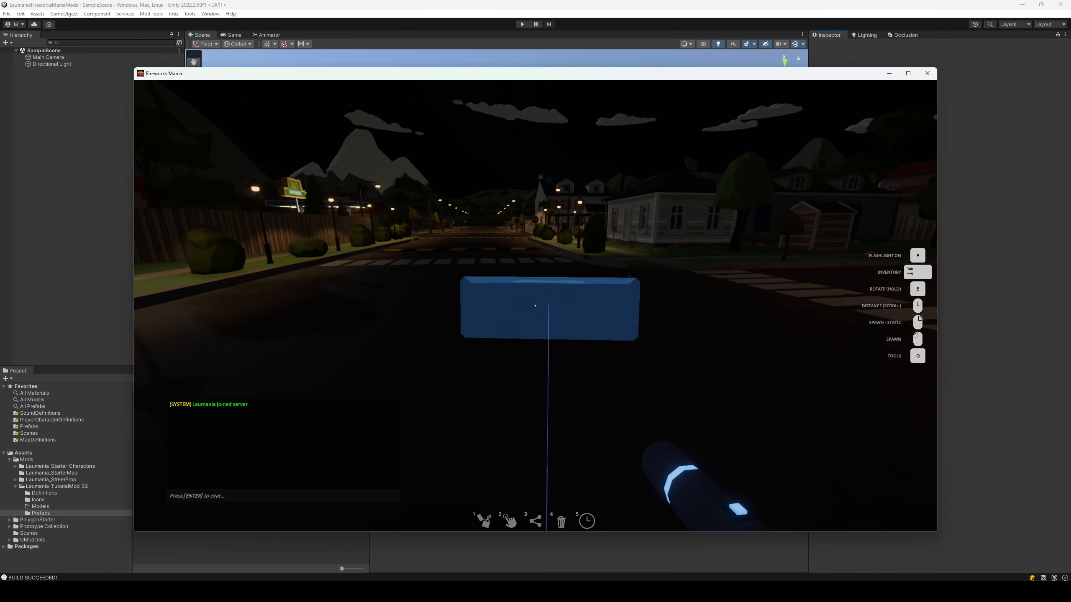
Ignite the tutorial cake with the lighter, put the tool away and back off from the cake.
{"action": "key", "text": "q"}
{"action": "left_click", "coordinate": [531, 199]}
{"action": "left_click", "coordinate": [535, 306]}
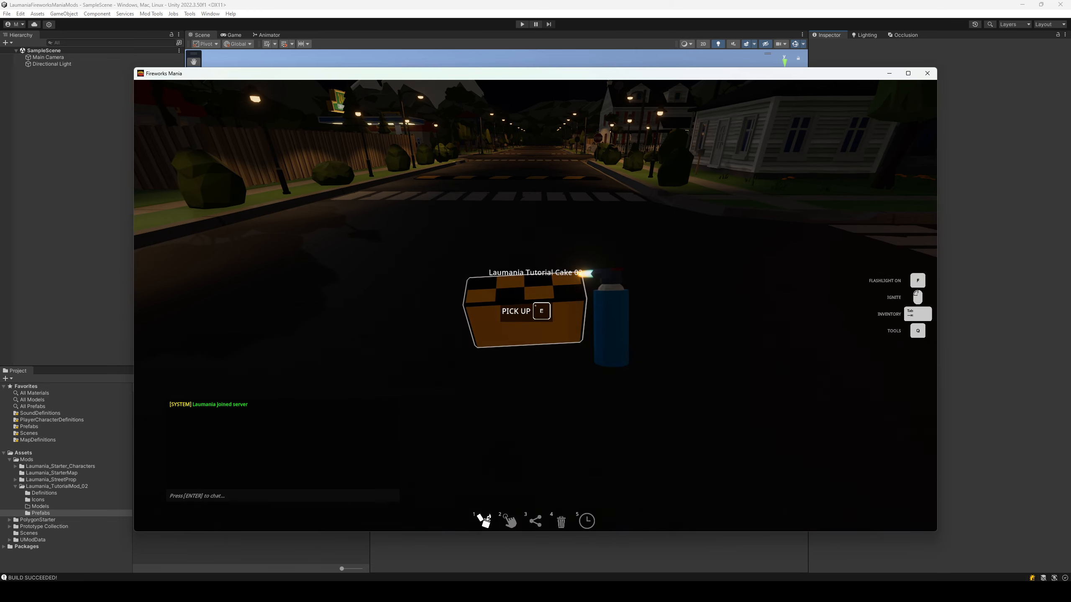
{"action": "key", "text": "q"}
{"action": "left_click", "coordinate": [538, 396]}
{"action": "key", "text": "s"}
{"action": "key", "text": "a"}
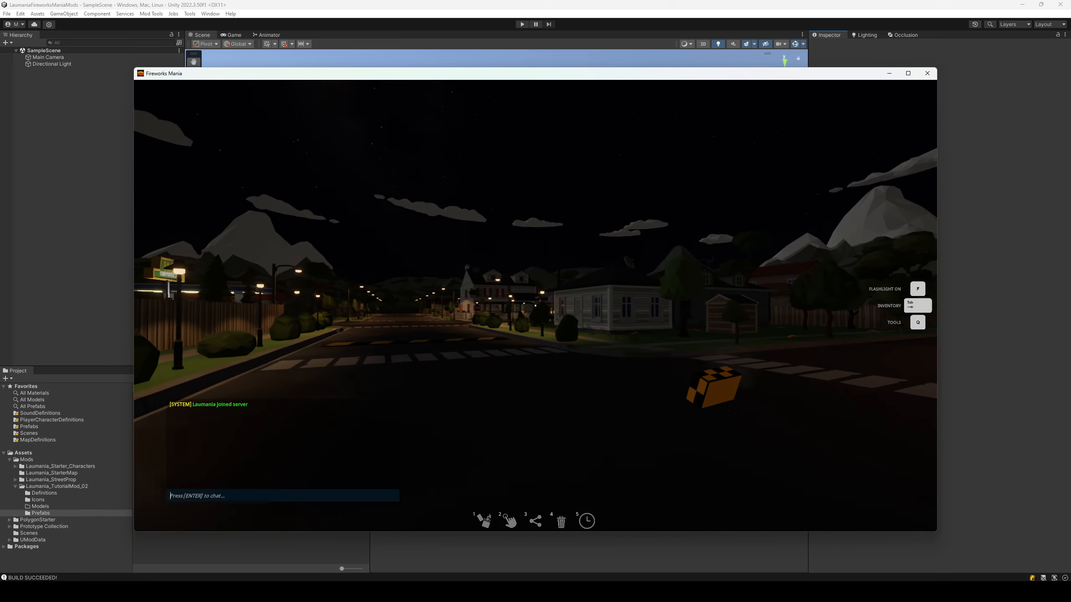
Leave the chat and watch how the cake's bursts light up the surrounding street.
{"action": "key", "text": "Return"}
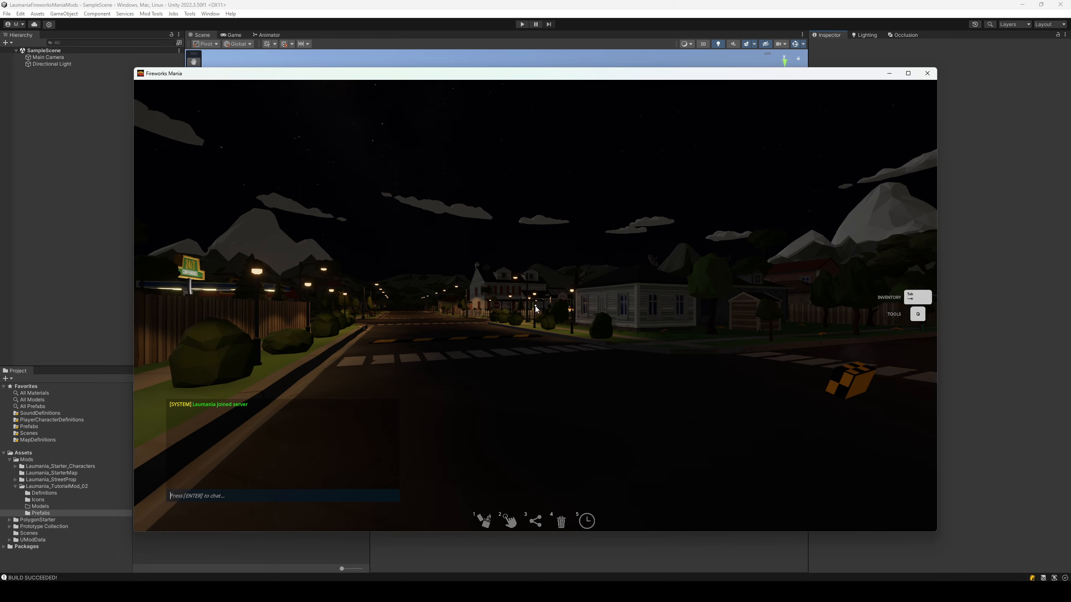
{"action": "key", "text": "Escape"}
{"action": "key", "text": "w"}
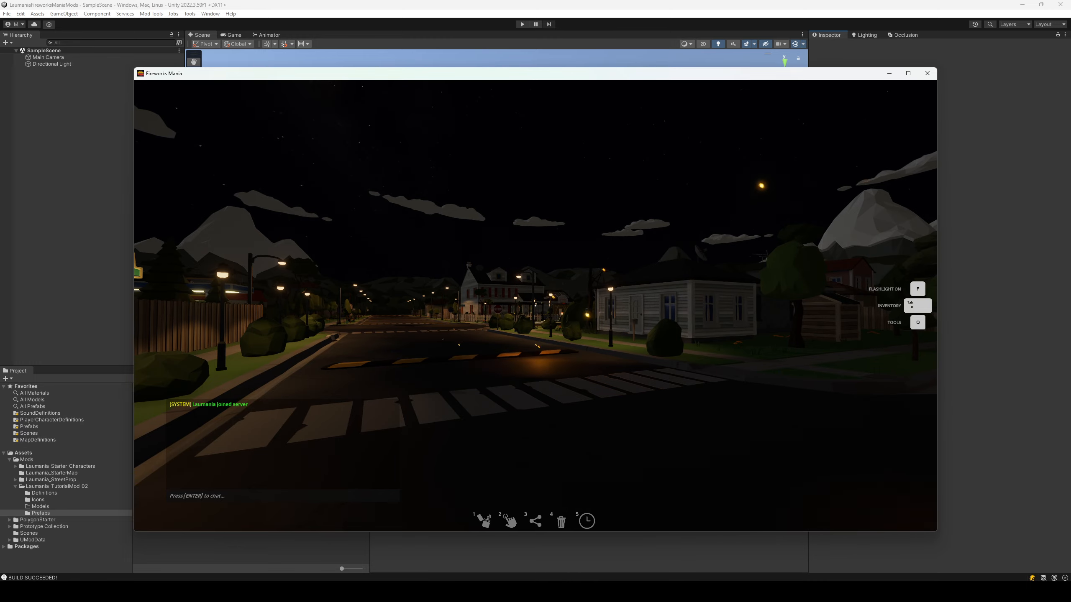
{"action": "right_click", "coordinate": [535, 305]}
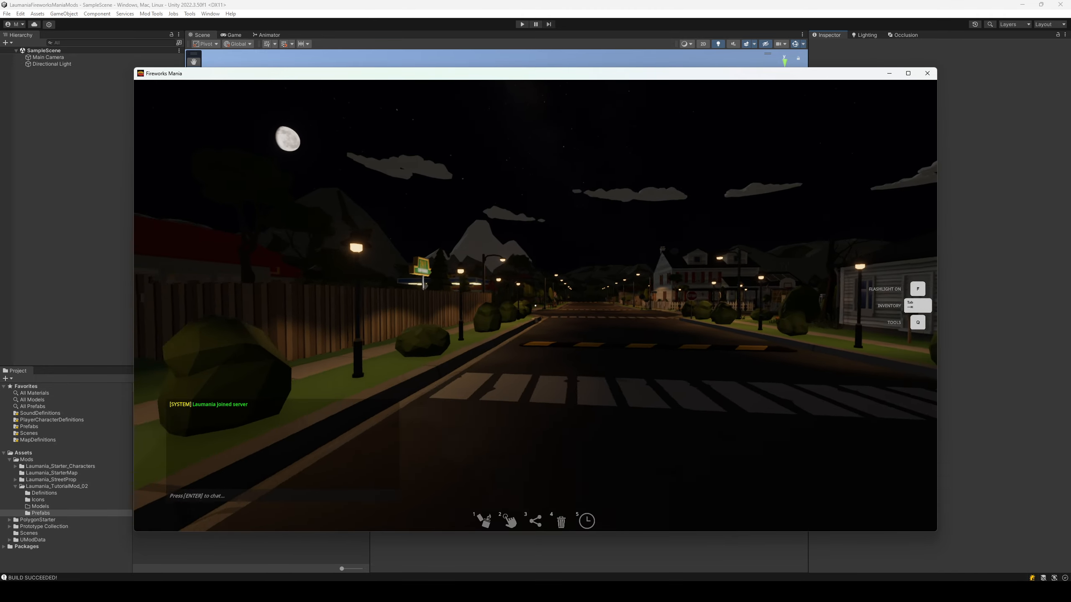
Switch back to Unity, open Laumania_Cake_TutorialCake01Prefab for editing, and stop the ExplosionFlash particle preview.
{"action": "key", "text": "Escape"}
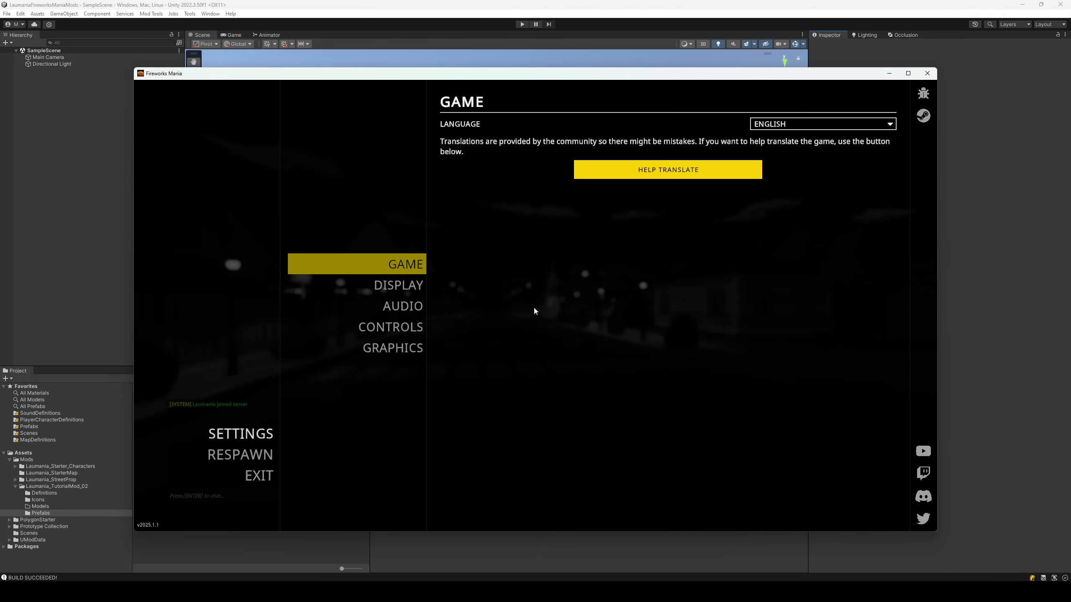
{"action": "left_click", "coordinate": [889, 73]}
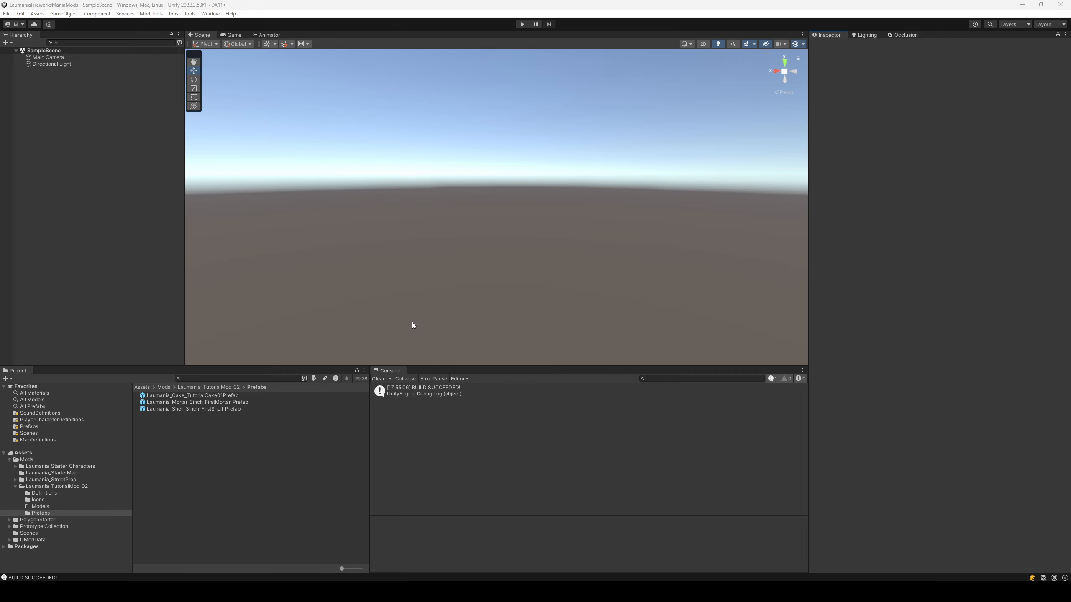
{"action": "double_click", "coordinate": [203, 396]}
{"action": "left_click", "coordinate": [88, 93]}
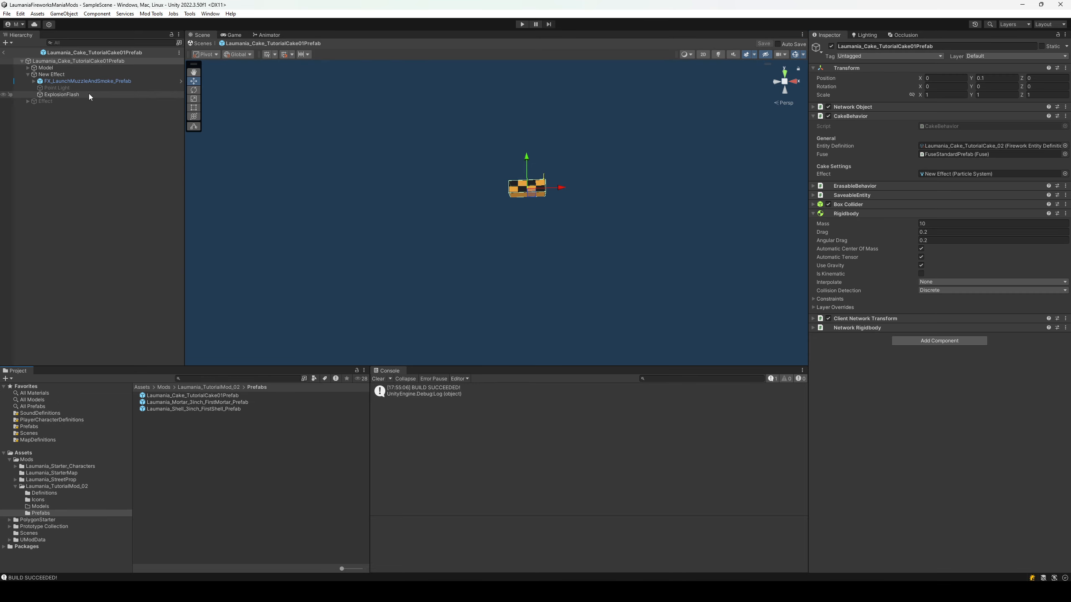
{"action": "right_click_drag", "start_coordinate": [290, 158], "coordinate": [447, 86]}
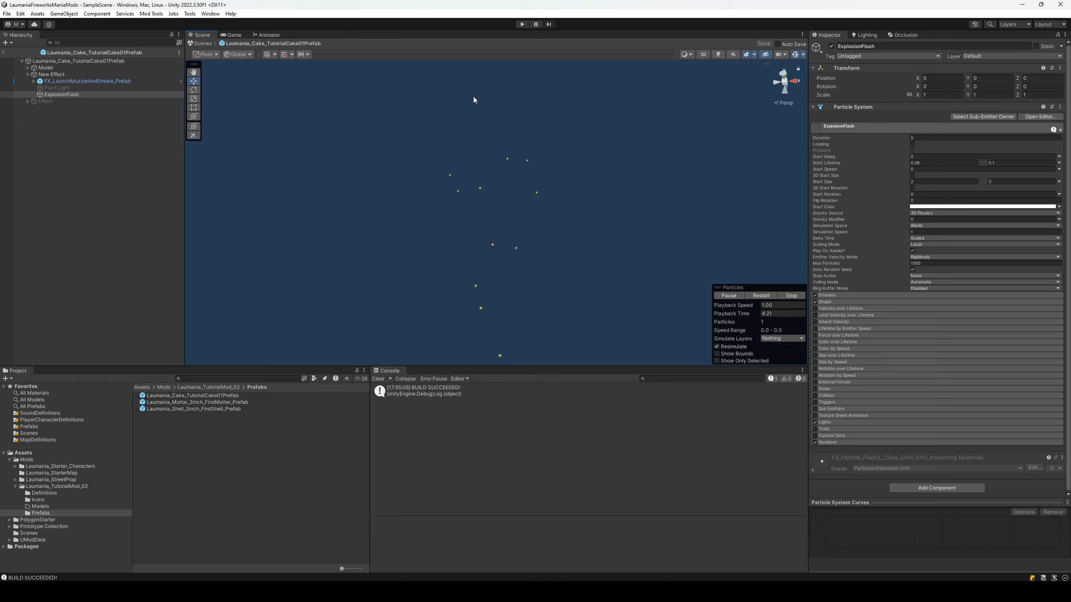
{"action": "left_click", "coordinate": [792, 295]}
Collapse the Particle System on the disabled Effect object and examine its remaining script components.
{"action": "left_click", "coordinate": [54, 102]}
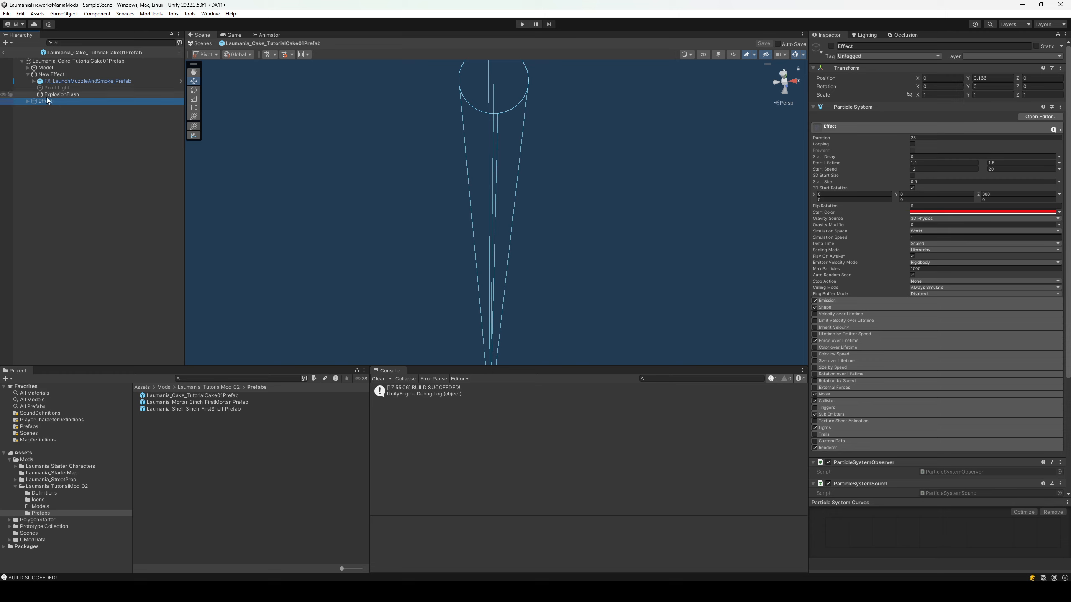
{"action": "left_click", "coordinate": [820, 107]}
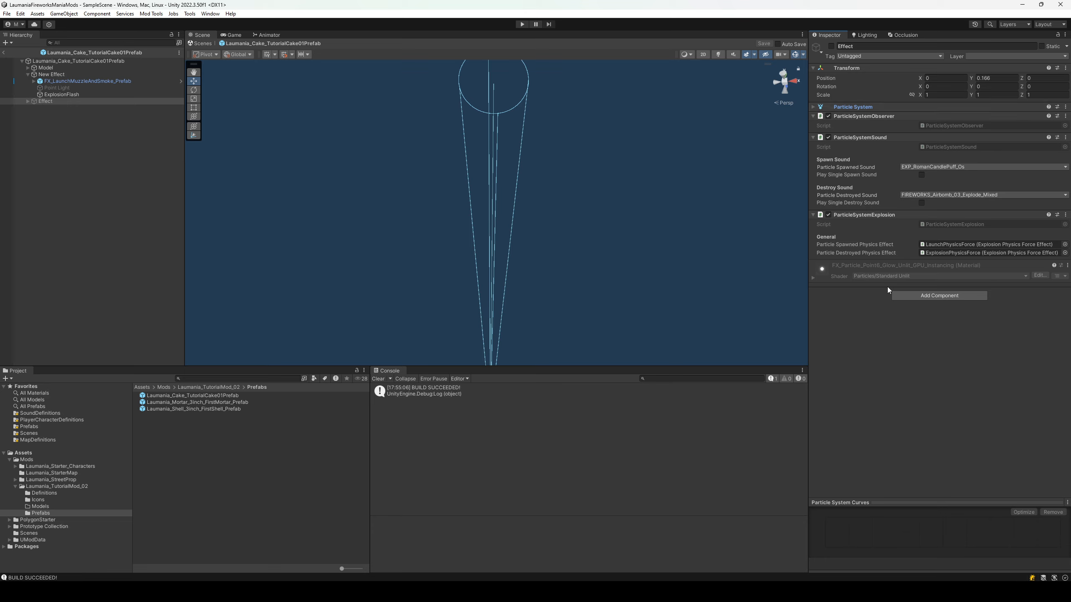
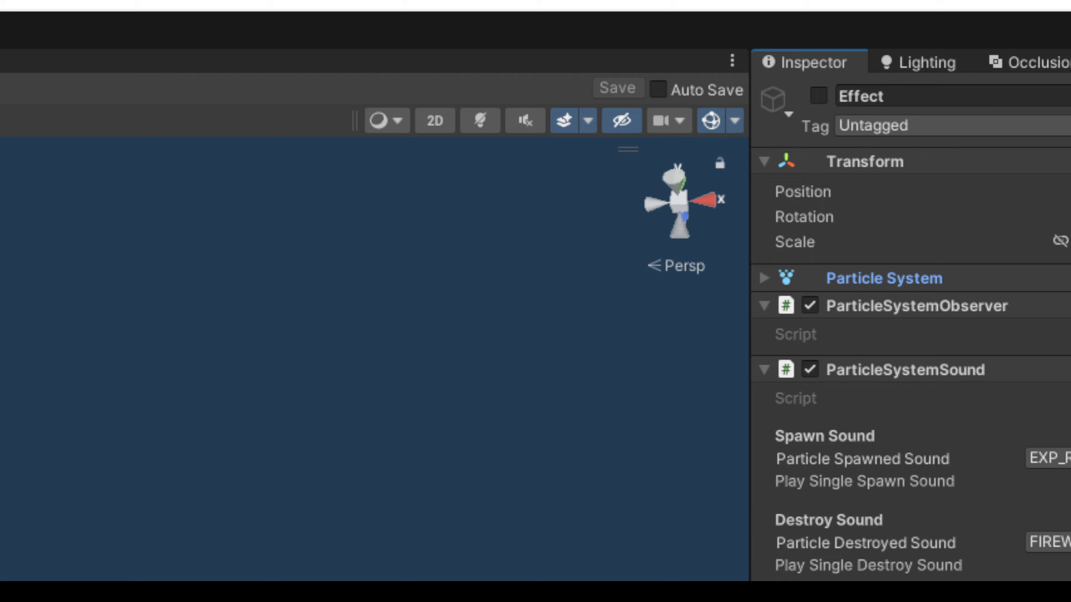
{"action": "left_click", "coordinate": [254, 225]}
{"action": "left_click", "coordinate": [253, 309]}
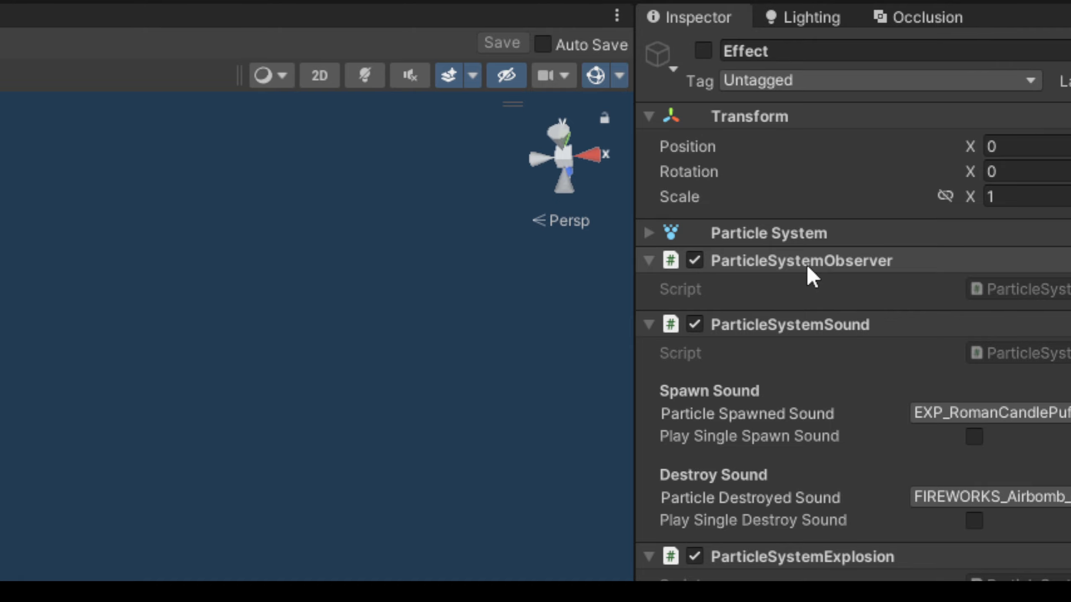
Add a ParticleSystemObserver component to the New Effect object.
{"action": "left_click", "coordinate": [75, 74]}
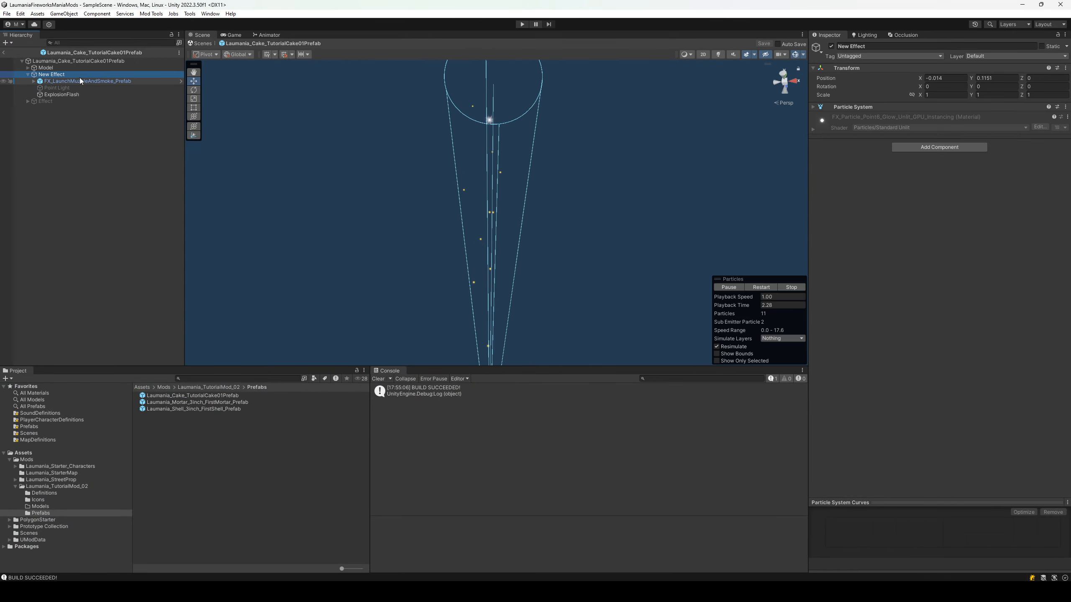
{"action": "right_click_drag", "start_coordinate": [524, 182], "coordinate": [524, 213]}
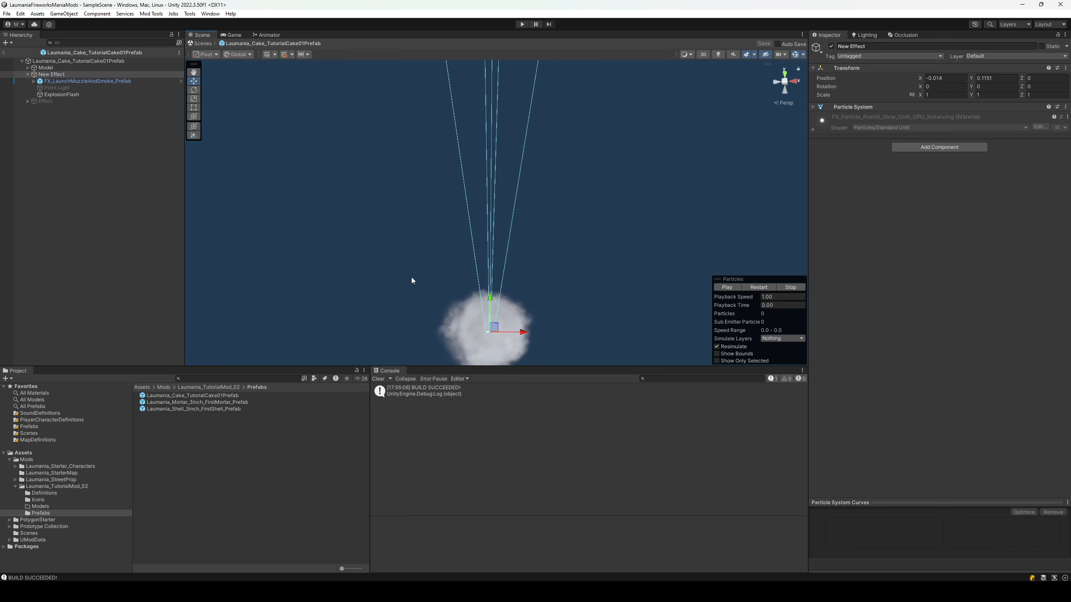
{"action": "mouse_move", "coordinate": [521, 275]}
{"action": "right_mouse_down"}
{"action": "mouse_move", "coordinate": [524, 222]}
{"action": "mouse_move", "coordinate": [523, 267]}
{"action": "right_mouse_up"}
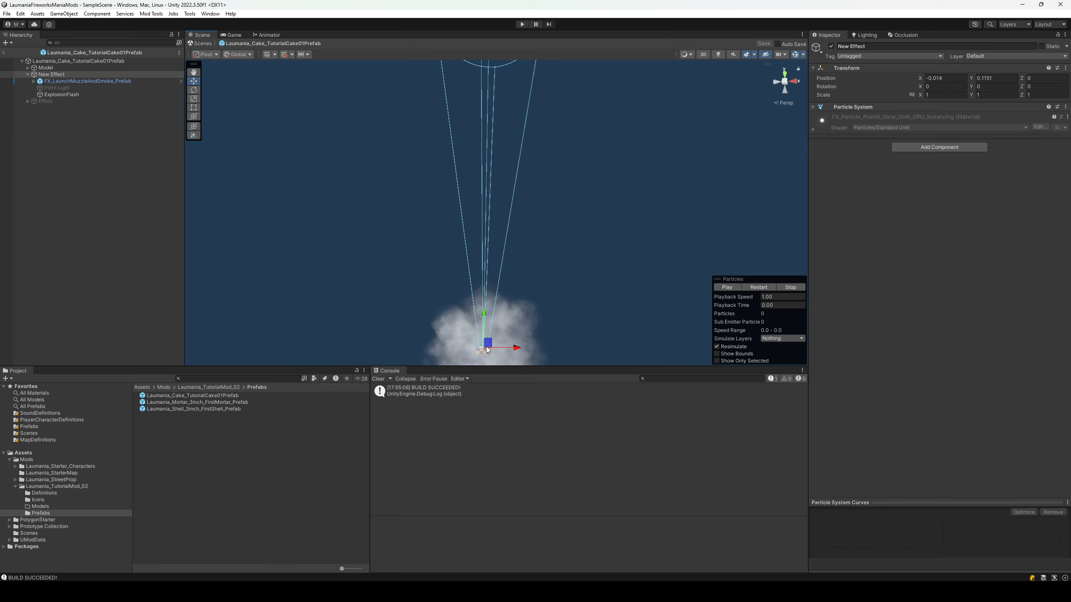
{"action": "right_click_drag", "start_coordinate": [490, 350], "coordinate": [531, 258]}
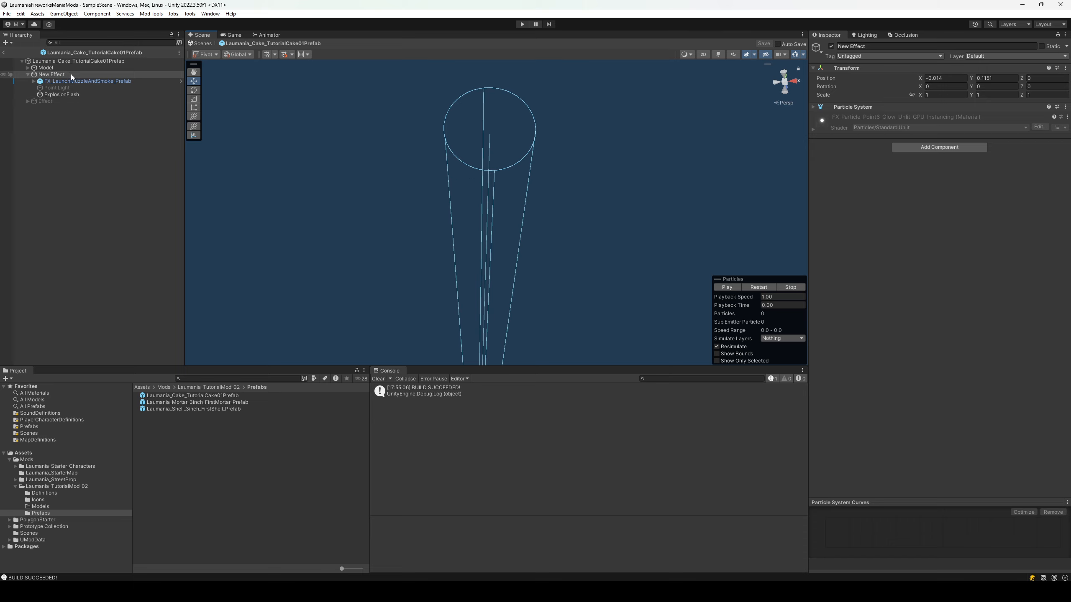
{"action": "left_click", "coordinate": [935, 148]}
{"action": "type", "text": "Particl"}
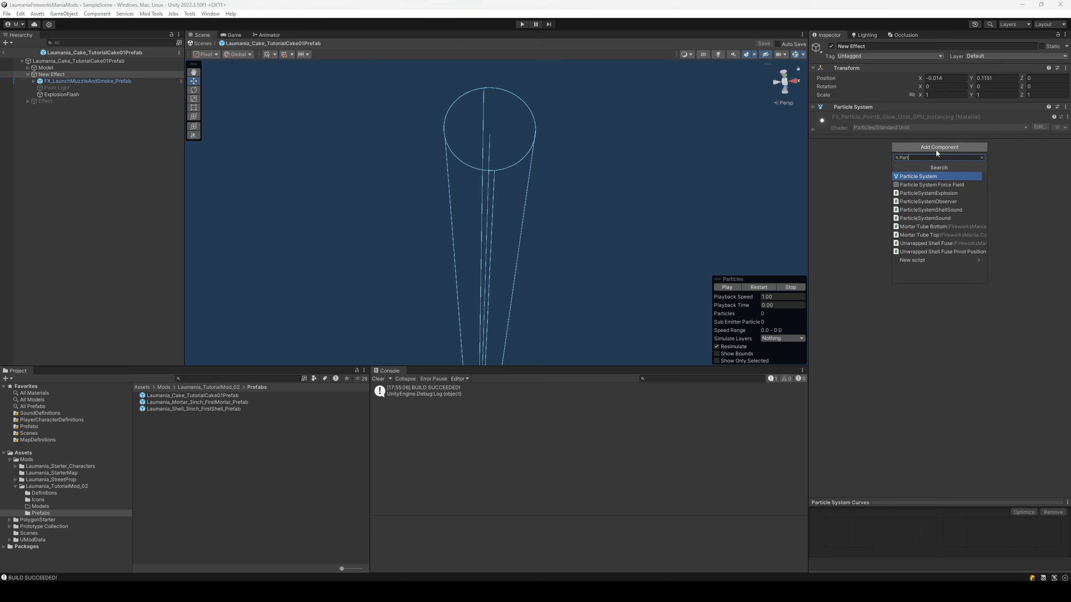
{"action": "key", "text": "Down"}
{"action": "key", "text": "Down"}
{"action": "key", "text": "Down"}
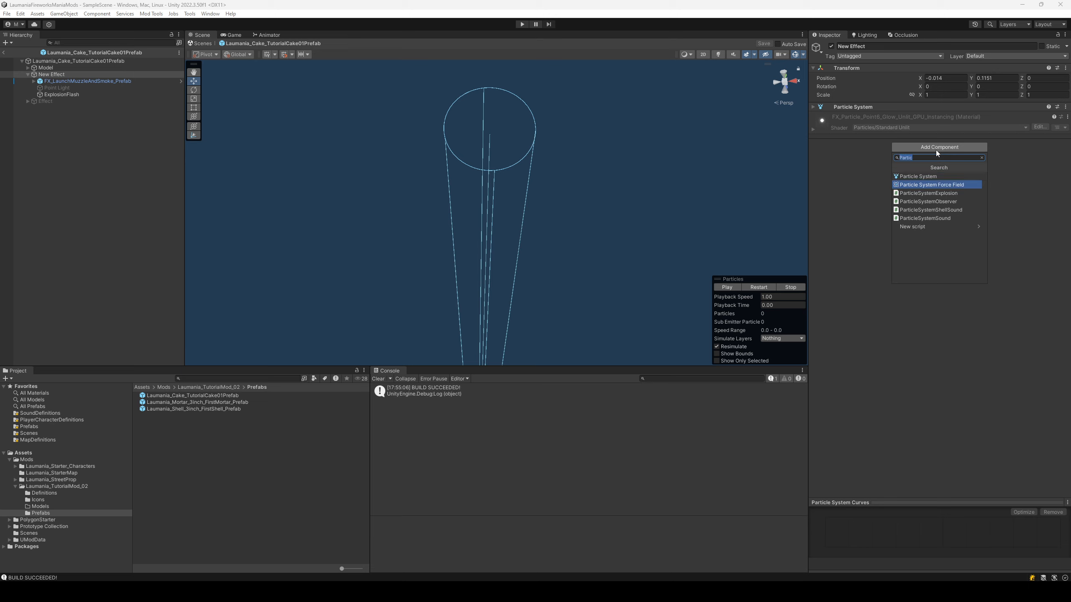
{"action": "key", "text": "Return"}
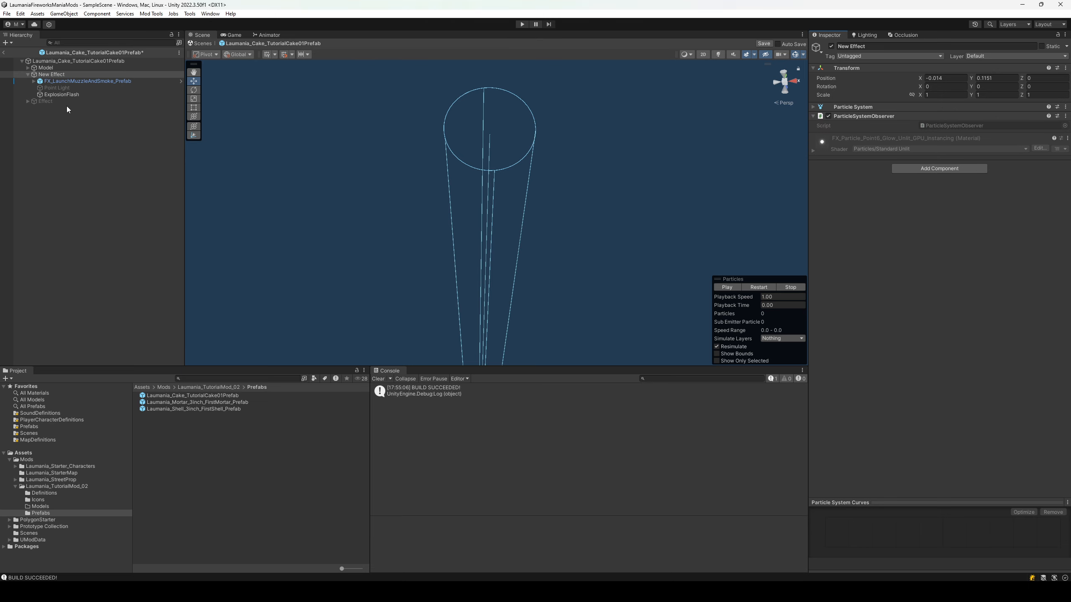
Examine the old Effect object's children and its sound and explosion components, and collapse it again.
{"action": "left_click", "coordinate": [55, 101]}
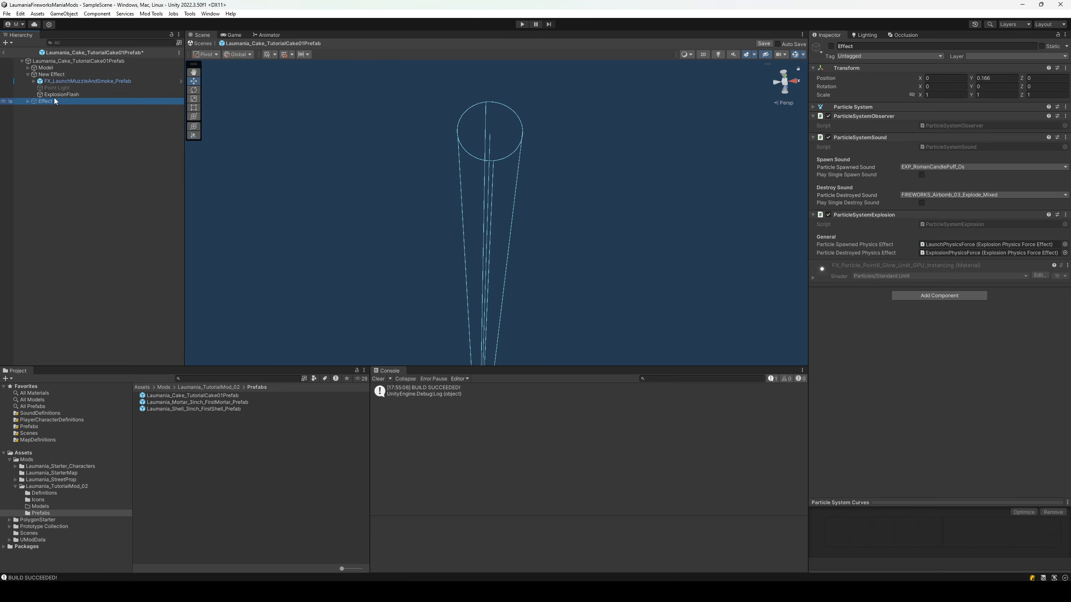
{"action": "left_click", "coordinate": [27, 102]}
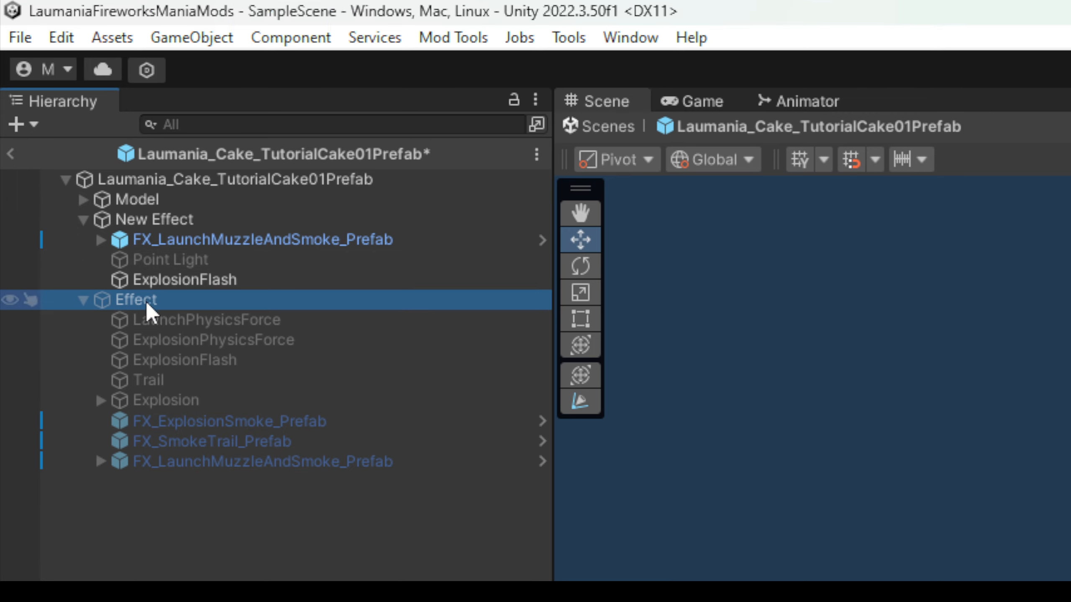
{"action": "left_click", "coordinate": [158, 354]}
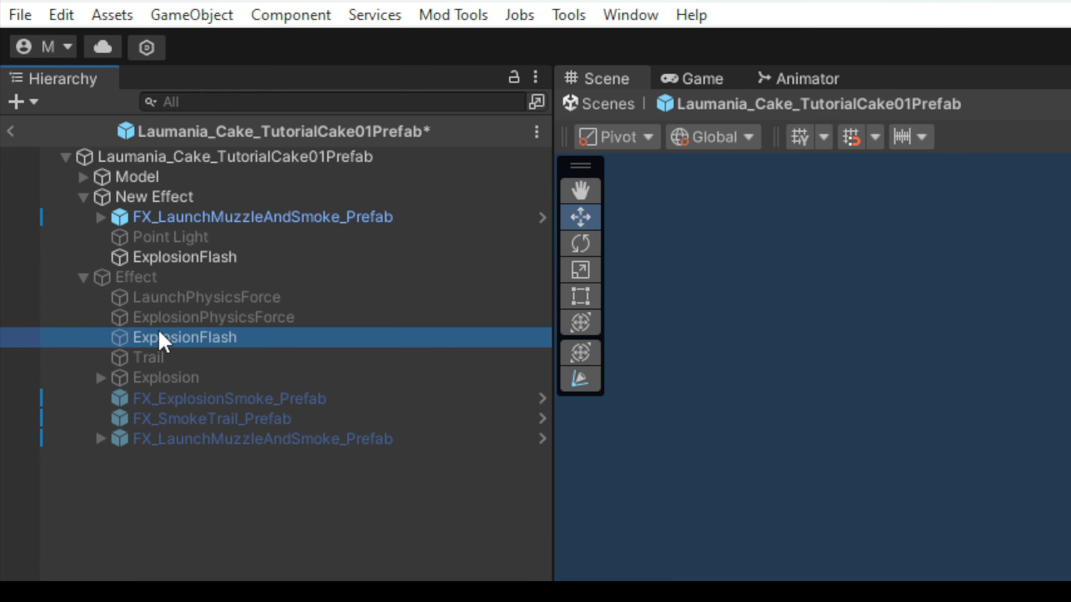
{"action": "left_click", "coordinate": [163, 400]}
{"action": "left_click", "coordinate": [177, 302]}
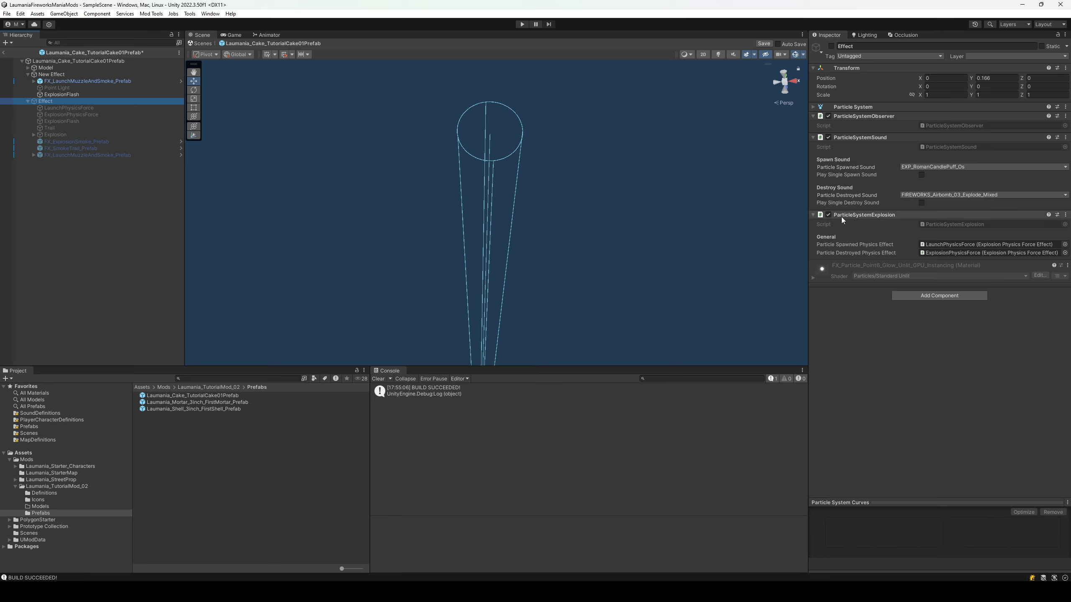
{"action": "left_click", "coordinate": [813, 216]}
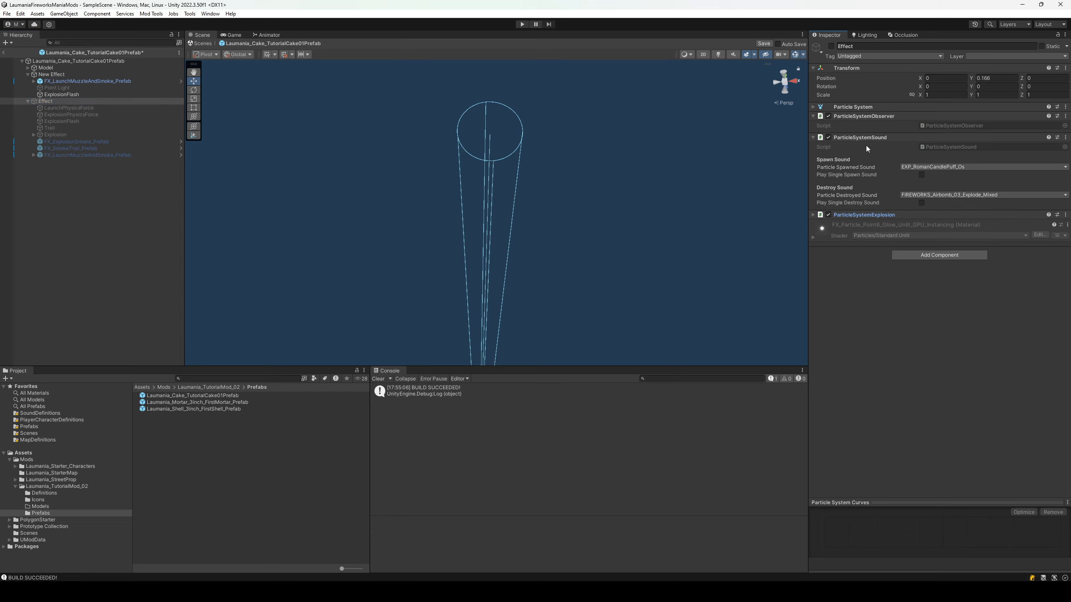
{"action": "left_click", "coordinate": [29, 101]}
Select the New Effect object and search the addable components for "Par".
{"action": "left_click", "coordinate": [51, 74]}
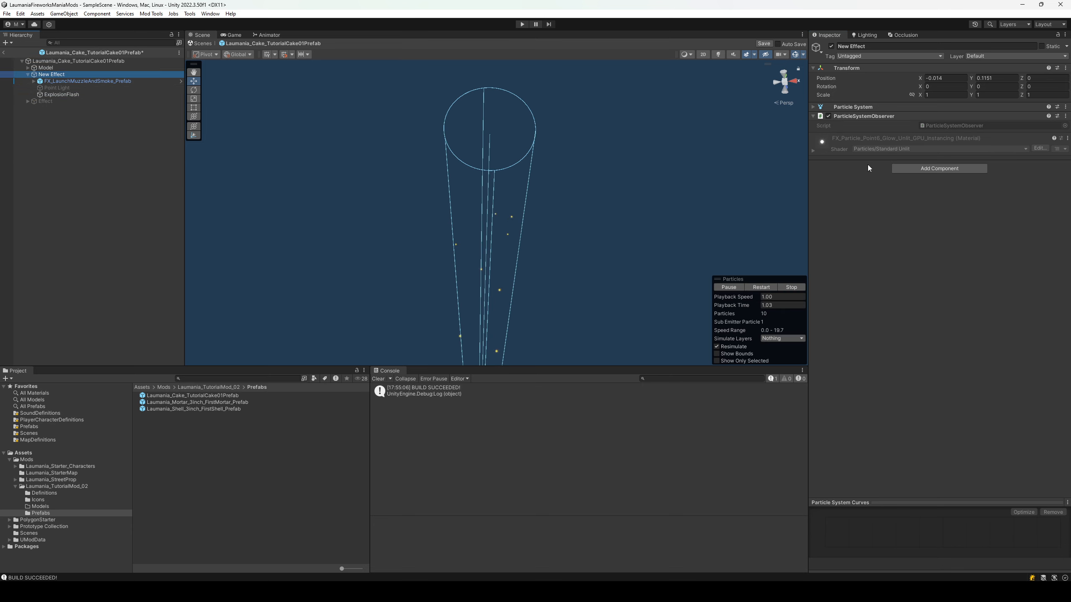
{"action": "left_click", "coordinate": [930, 167]}
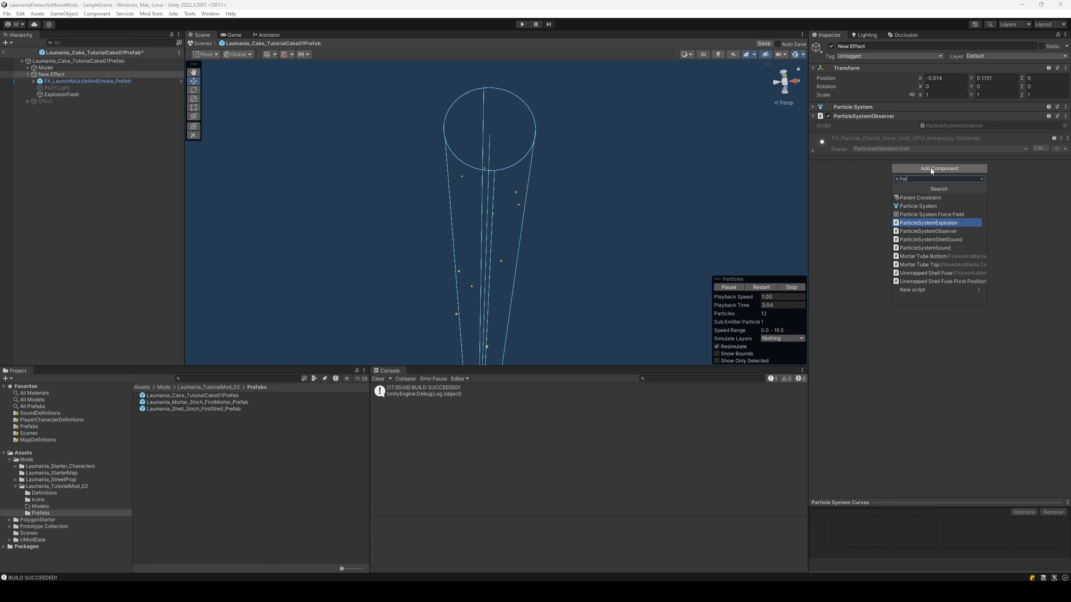
{"action": "left_click", "coordinate": [981, 180]}
{"action": "left_click", "coordinate": [1034, 214]}
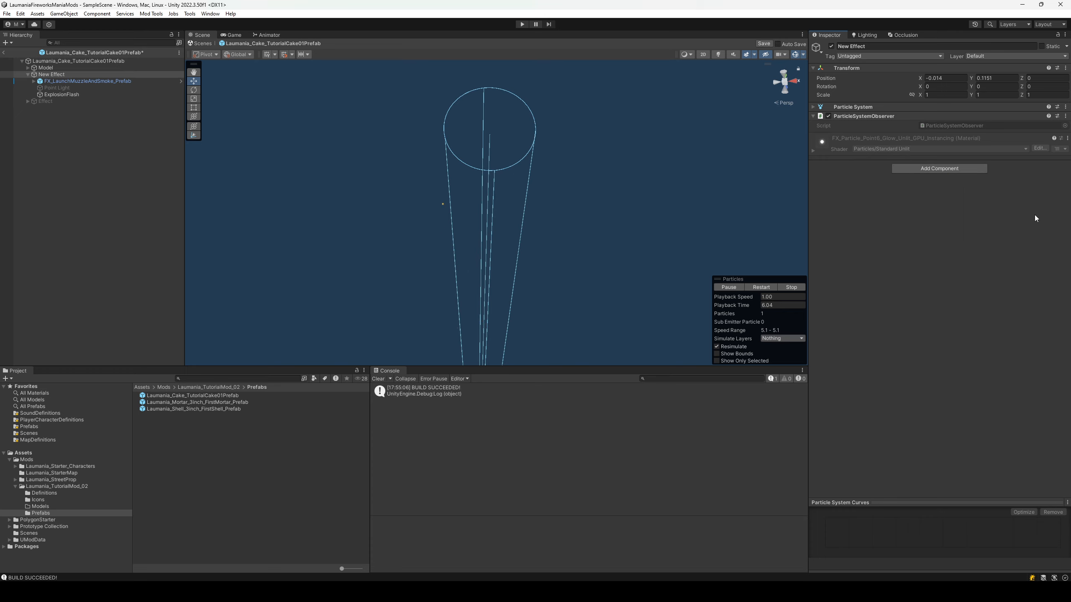
Add a ParticleSystemSound component to New Effect from the Parts category of the Fireworks Mania fireworks behaviors.
{"action": "left_click", "coordinate": [954, 170]}
{"action": "left_click", "coordinate": [944, 232]}
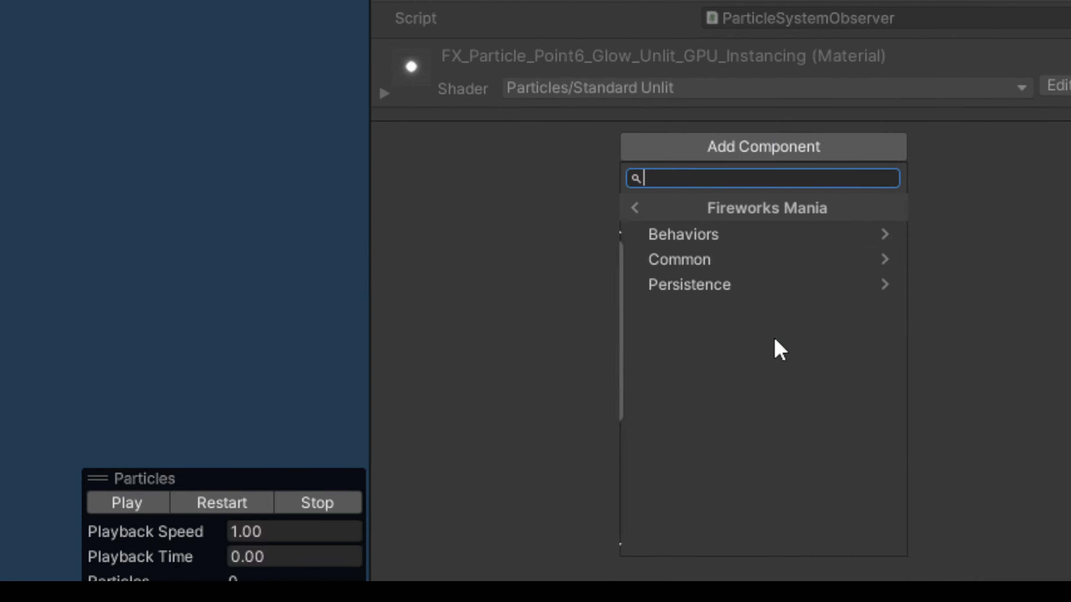
{"action": "left_click", "coordinate": [737, 263]}
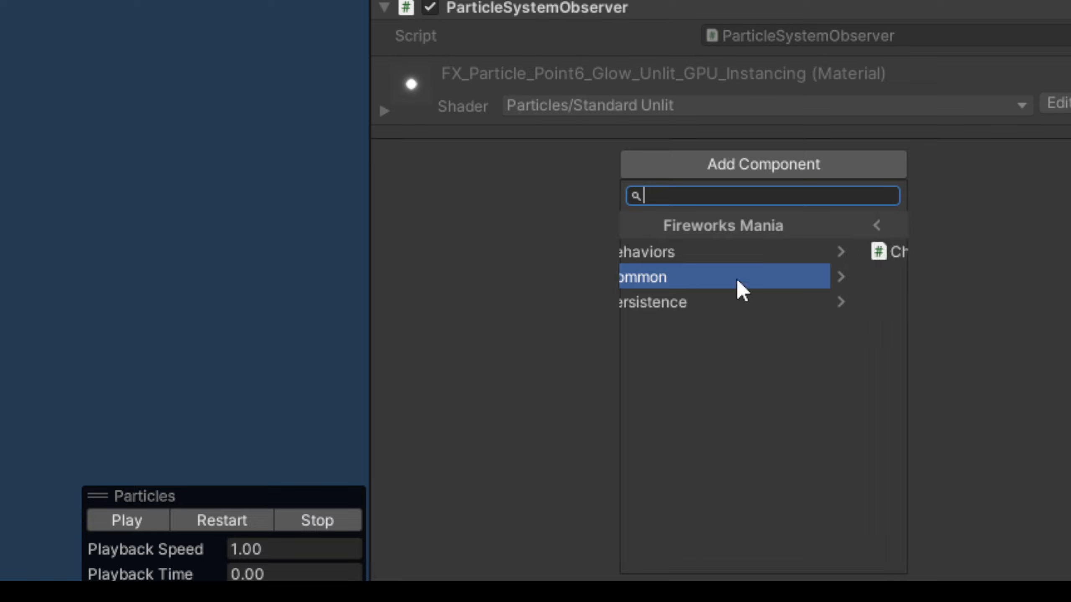
{"action": "left_click", "coordinate": [635, 222]}
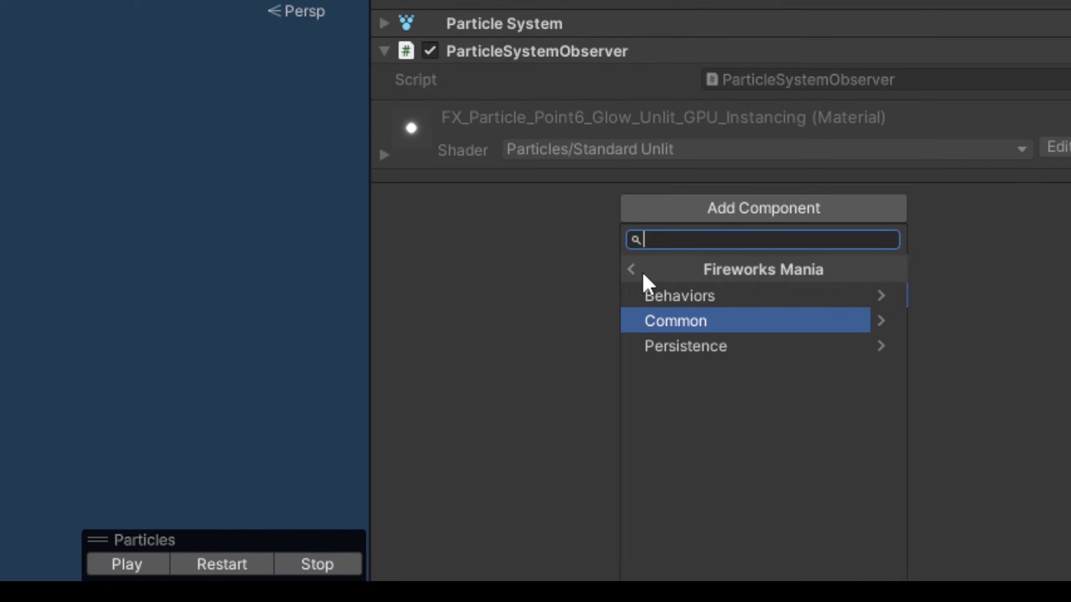
{"action": "left_click", "coordinate": [719, 303]}
{"action": "left_click", "coordinate": [720, 370]}
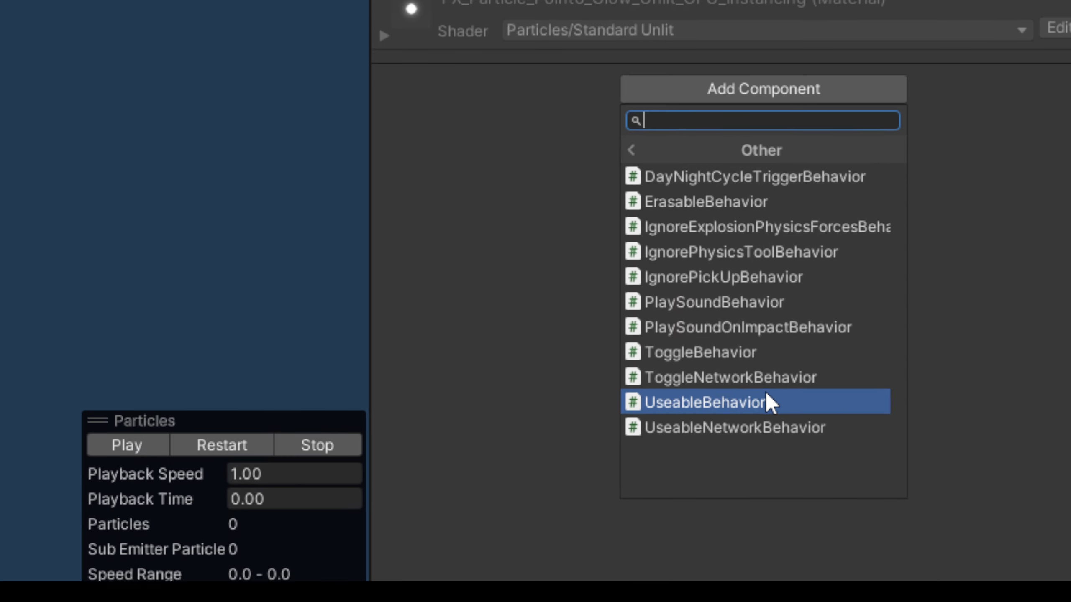
{"action": "left_click", "coordinate": [632, 179]}
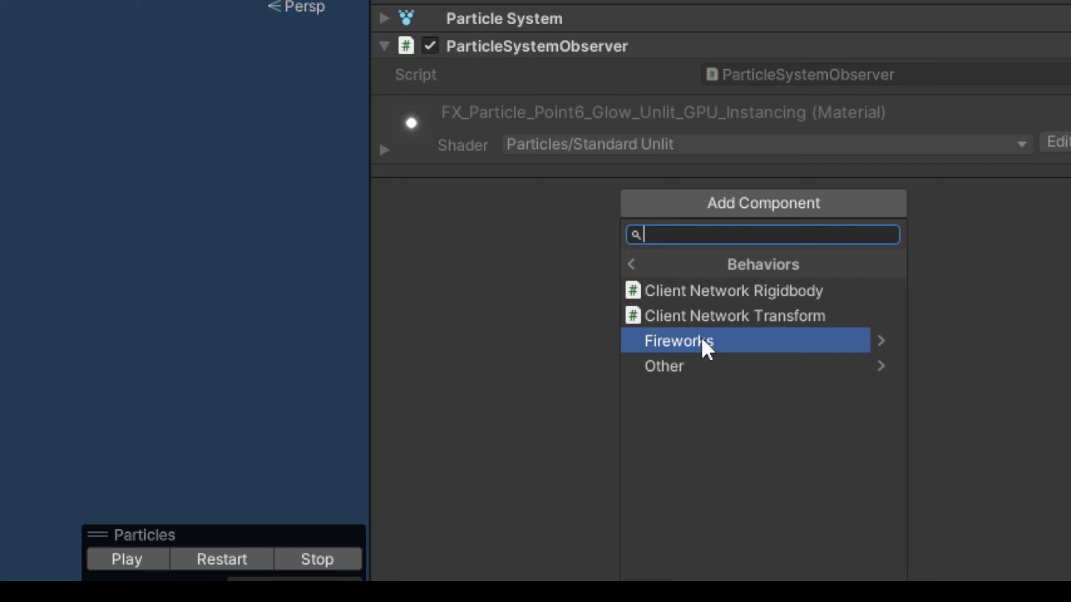
{"action": "left_click", "coordinate": [702, 253]}
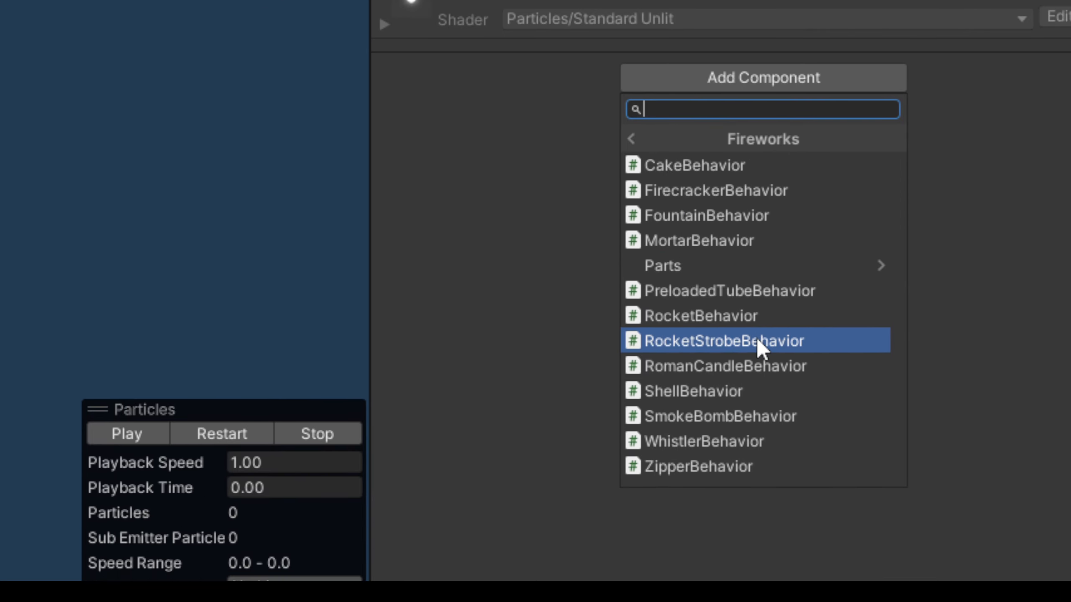
{"action": "left_click", "coordinate": [741, 276]}
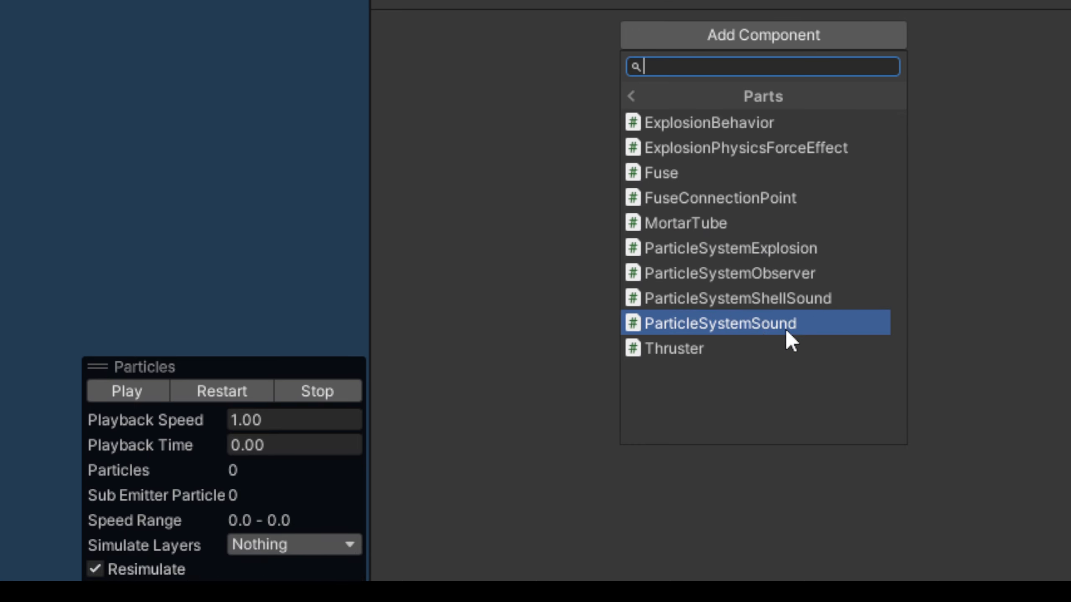
{"action": "left_click", "coordinate": [784, 324]}
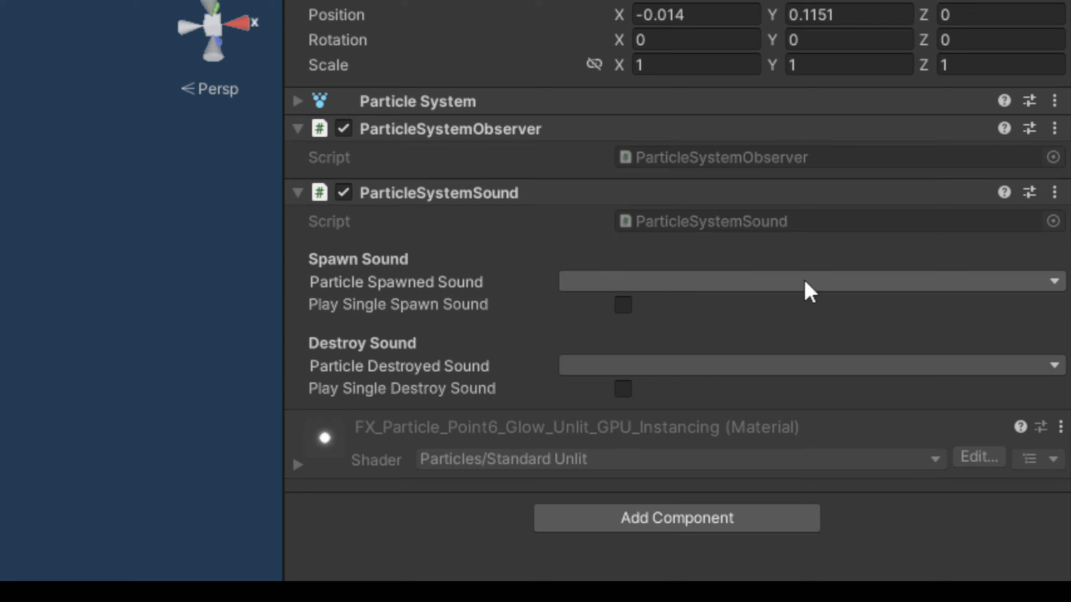
Browse the Fireworks Mania game sounds available for New Effect's Particle Spawned Sound.
{"action": "left_click", "coordinate": [805, 283]}
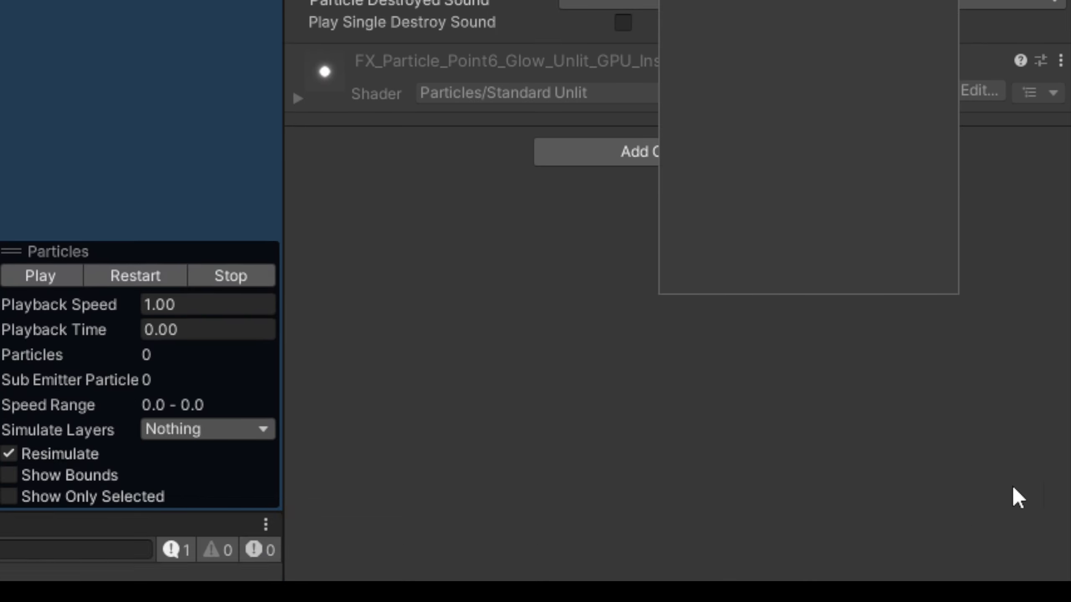
{"action": "left_click", "coordinate": [1013, 488]}
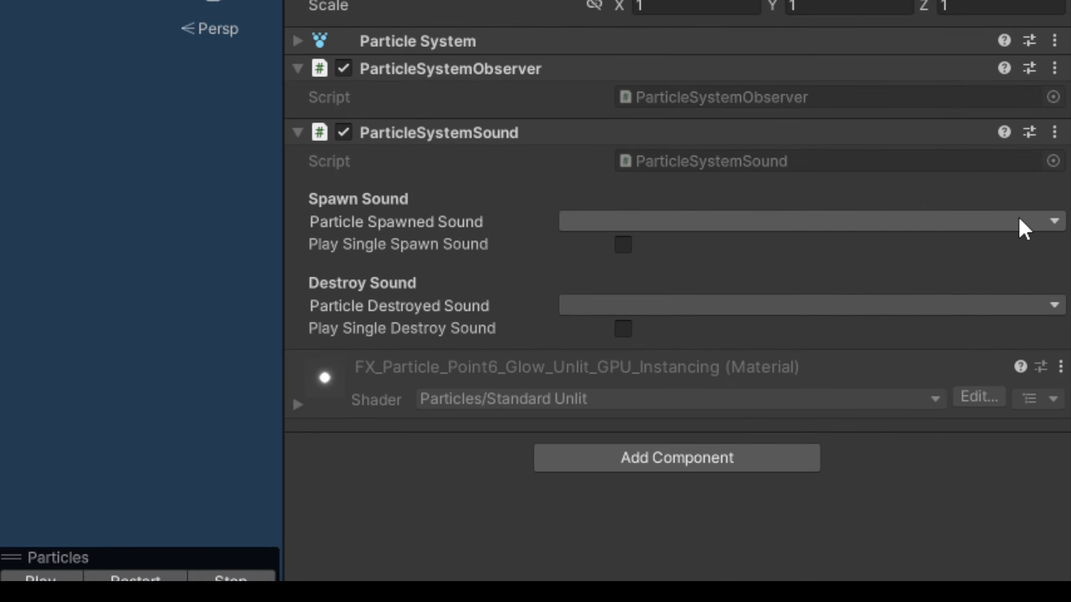
{"action": "left_click", "coordinate": [1019, 221]}
{"action": "left_click", "coordinate": [886, 310]}
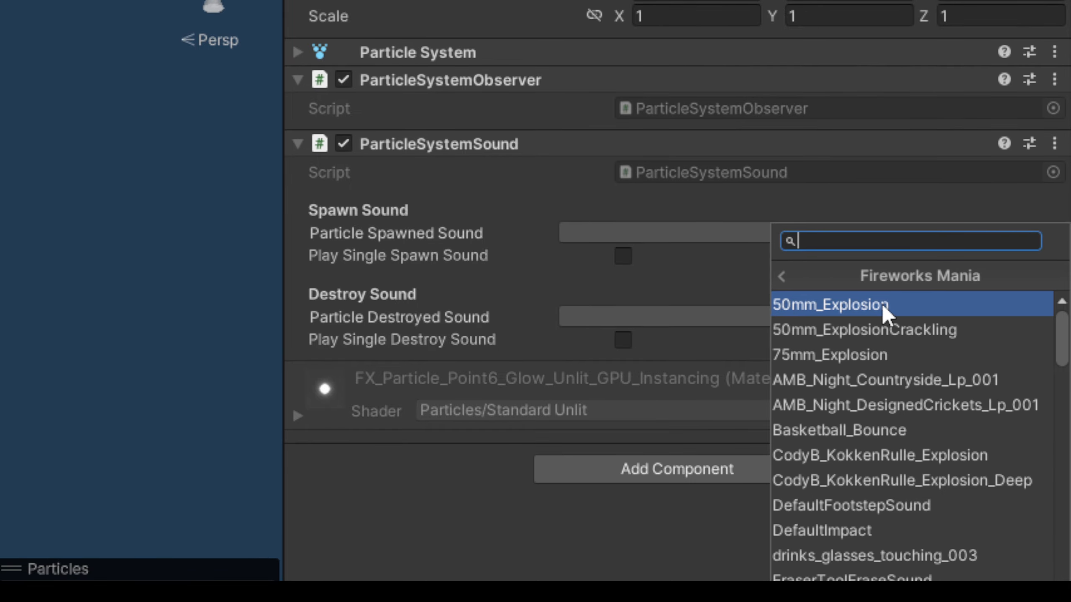
{"action": "scroll", "coordinate": [896, 374], "scroll_direction": "down", "scroll_amount": 5}
{"action": "scroll", "coordinate": [896, 374], "scroll_direction": "up", "scroll_amount": 5}
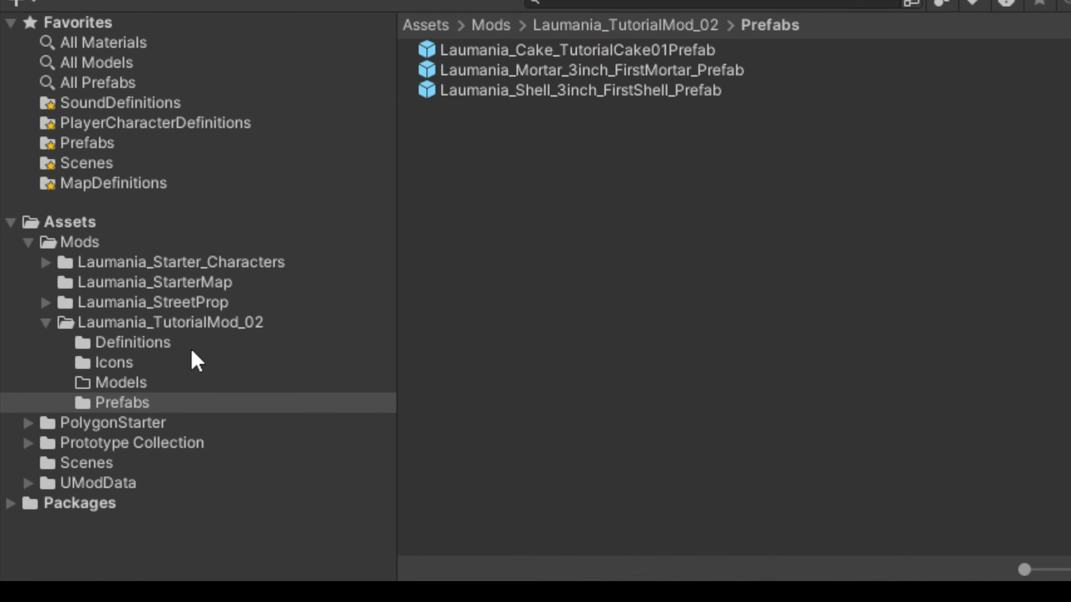
Examine the Fireworks Mania asset types that can be created in the mod's Prefabs folder.
{"action": "right_click", "coordinate": [522, 207]}
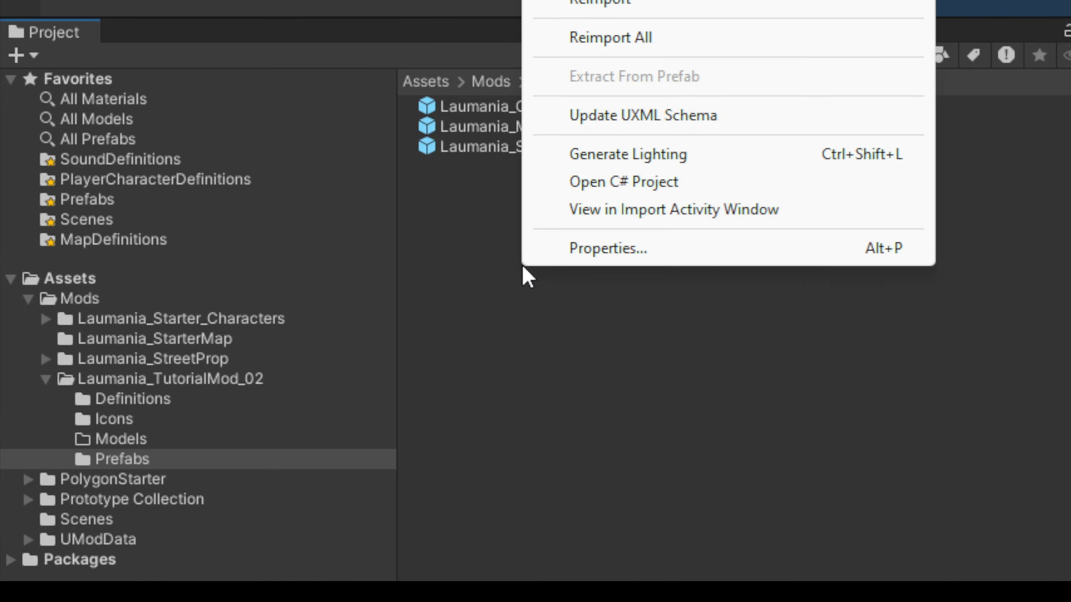
{"action": "mouse_move", "coordinate": [654, 0]}
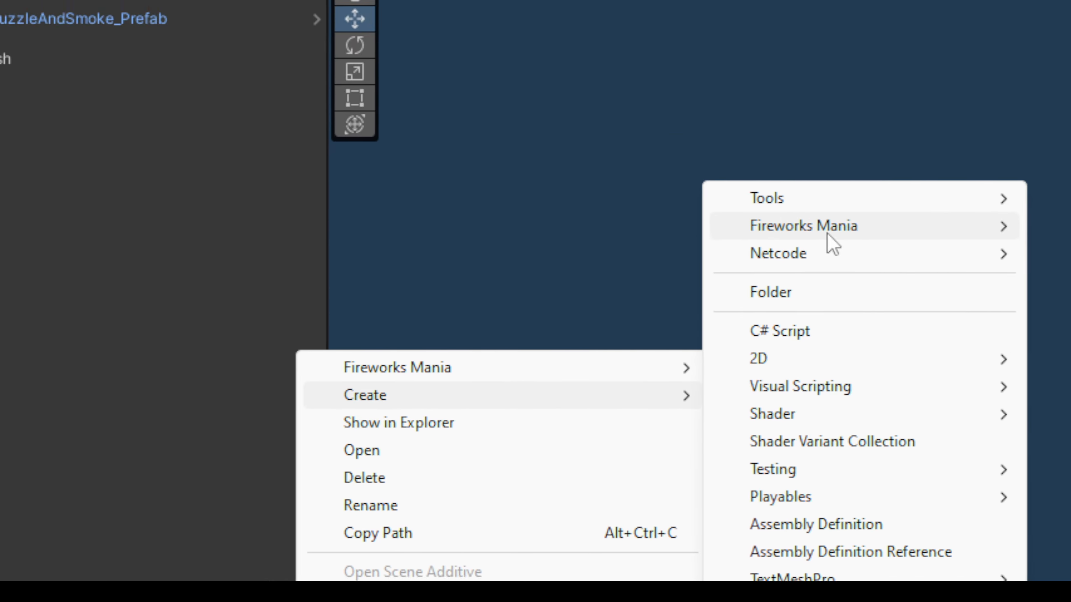
{"action": "mouse_move", "coordinate": [1070, 109]}
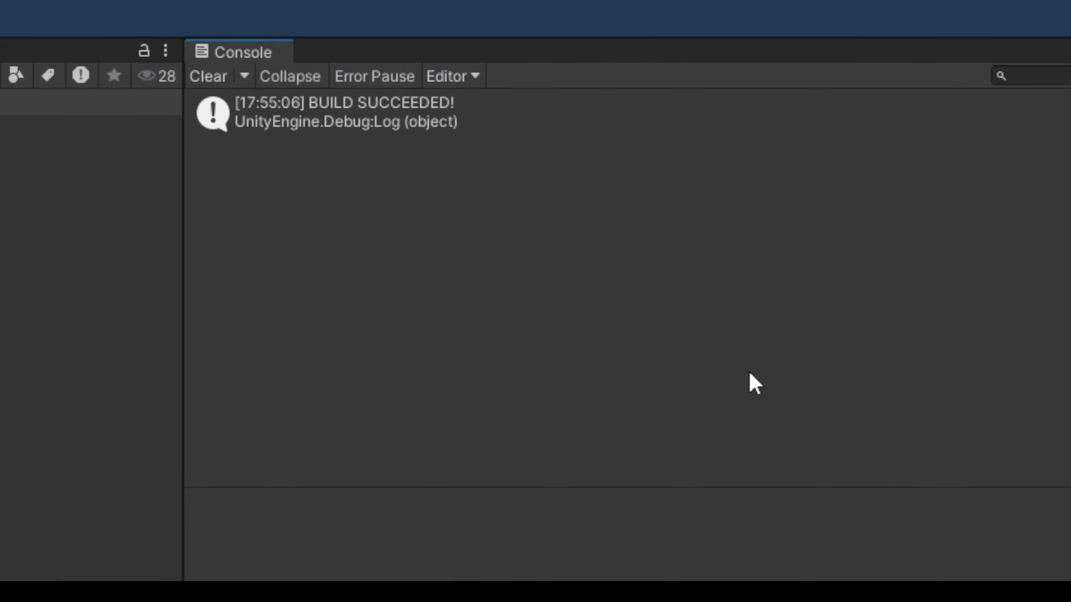
{"action": "left_click", "coordinate": [159, 119]}
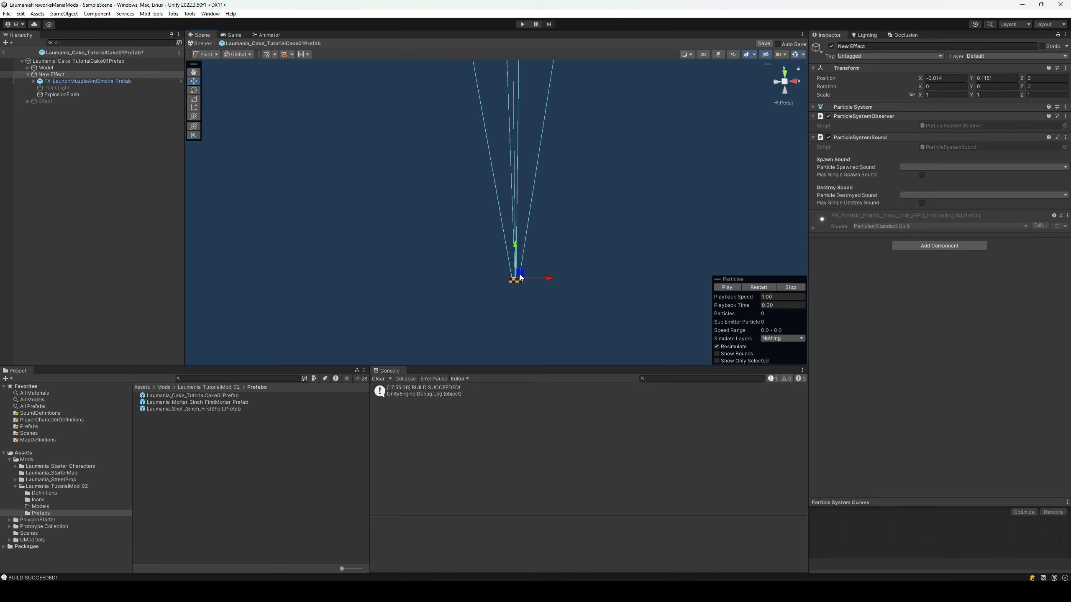
Search the game sounds for "lau" and set the Particle Spawned Sound to FIREWORKS_Airbomb_01_Launch_CCM41_Mono.
{"action": "left_click", "coordinate": [938, 168]}
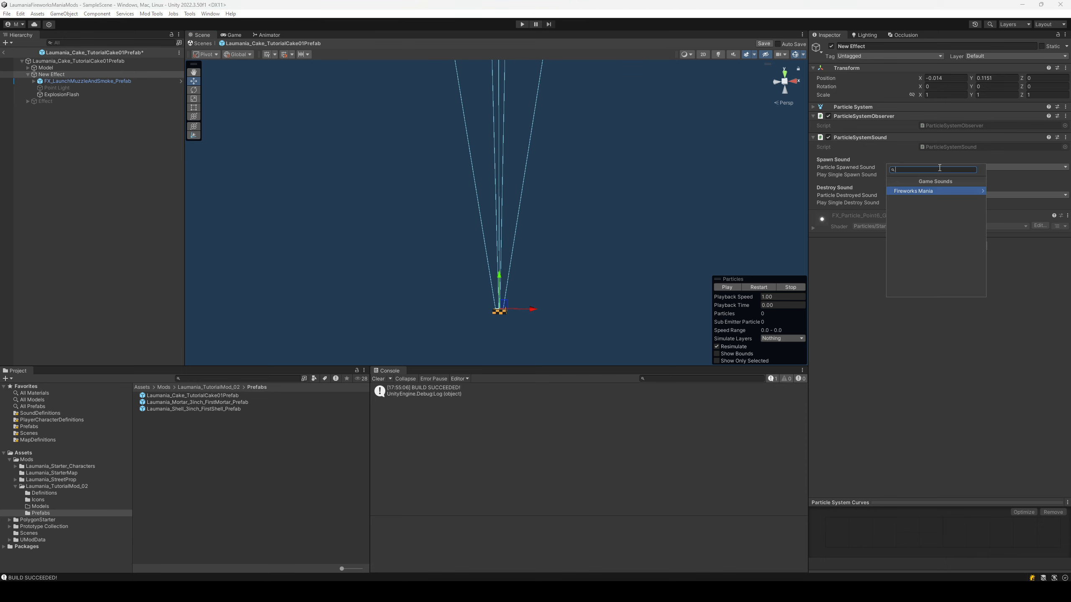
{"action": "type", "text": "lau"}
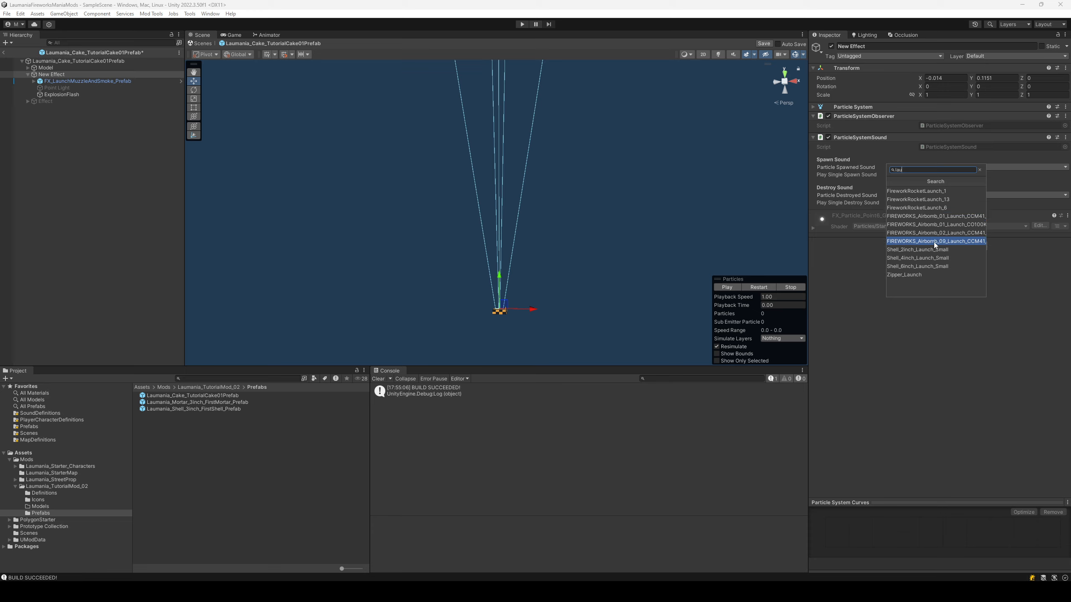
{"action": "left_click", "coordinate": [932, 217]}
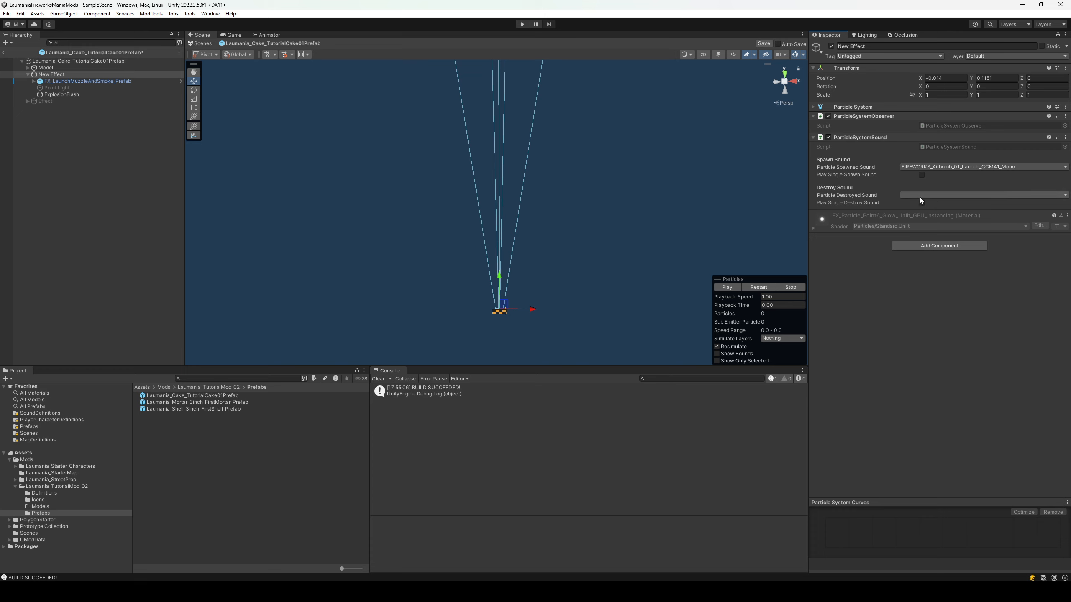
Search the sounds for "expl", set the Particle Destroyed Sound to FIREWORKS_Airbomb_08_Explode_Mixed, and save the prefab.
{"action": "right_click_drag", "start_coordinate": [575, 206], "coordinate": [570, 164]}
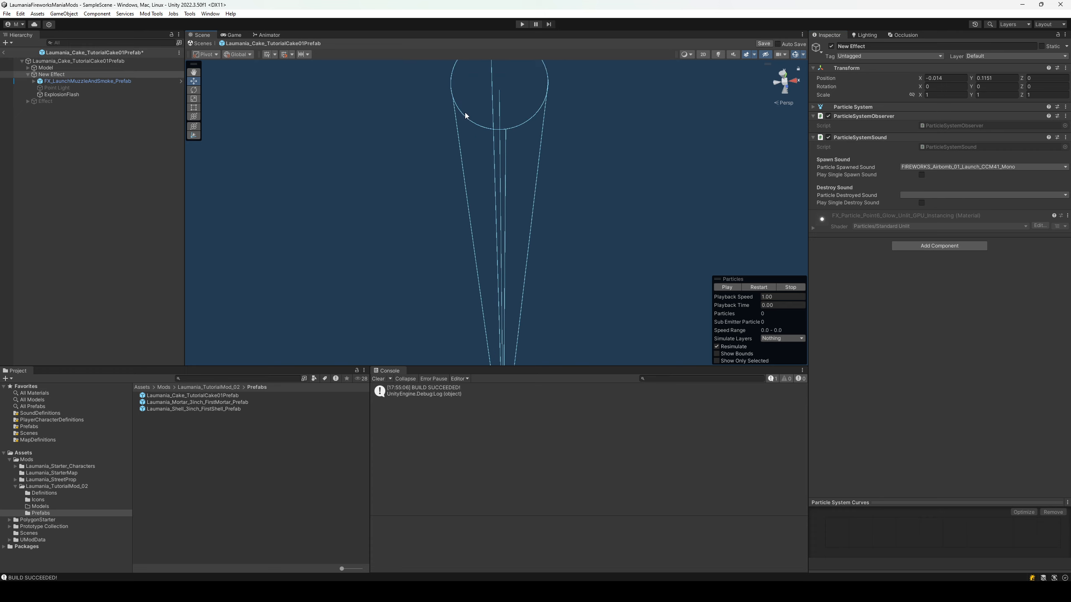
{"action": "left_click", "coordinate": [939, 195]}
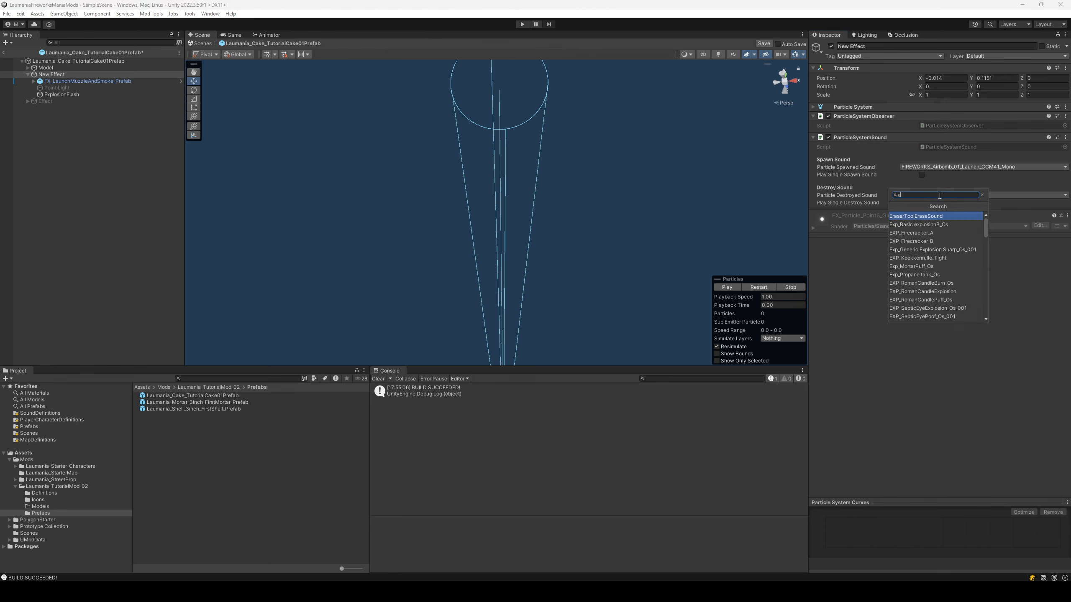
{"action": "type", "text": "expl"}
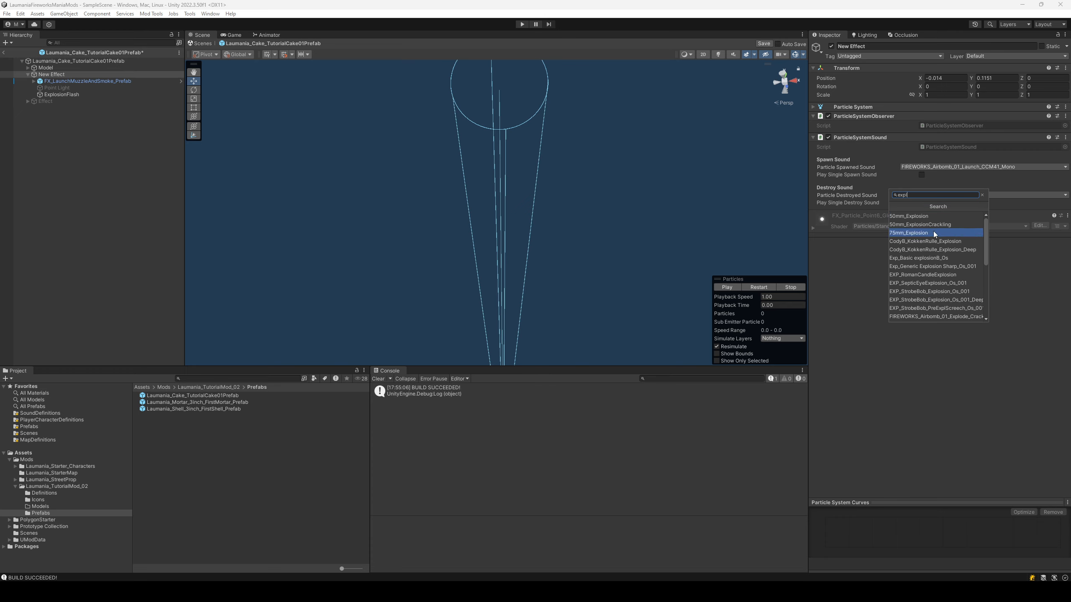
{"action": "scroll", "coordinate": [934, 233], "scroll_direction": "down", "scroll_amount": 3}
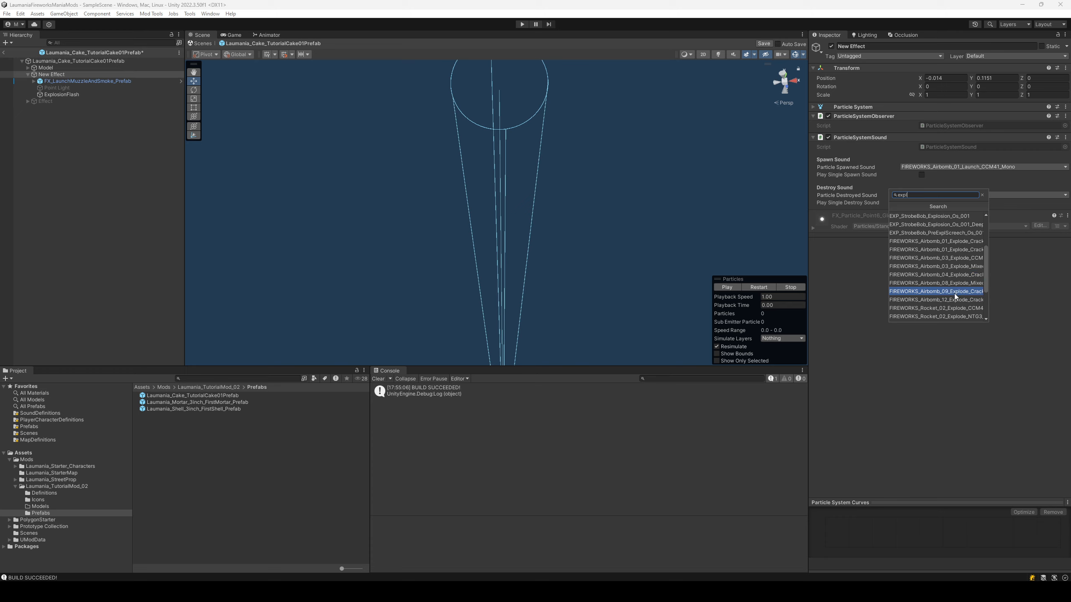
{"action": "left_click", "coordinate": [956, 282]}
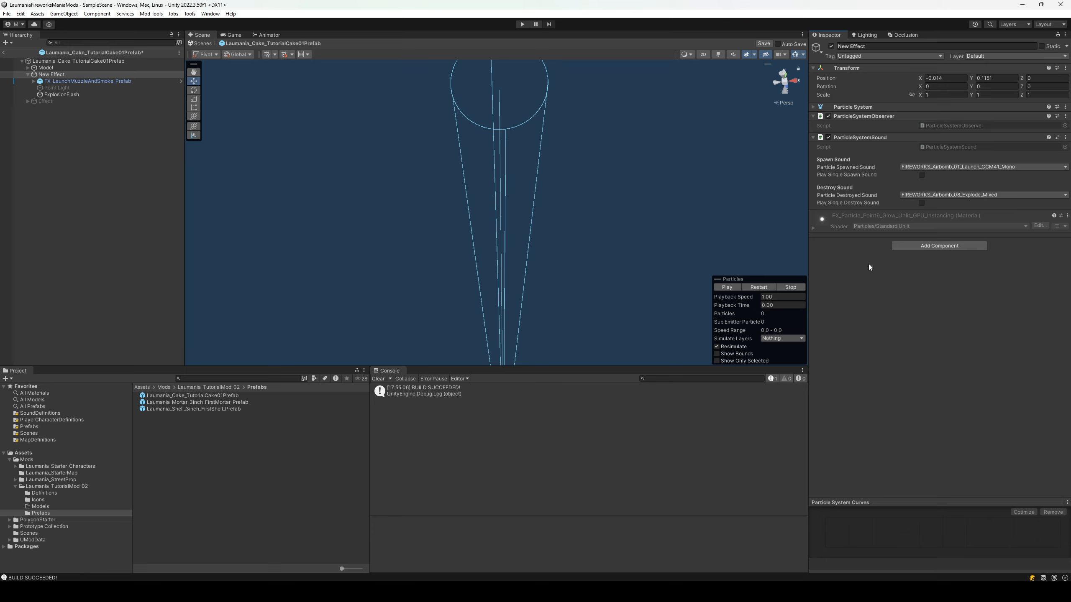
{"action": "key", "text": "ctrl+s"}
Switch to Fireworks Mania and play FIREWORKS_Airbomb_08_Explode_Mixed with the fm-playsound console command.
{"action": "mouse_move", "coordinate": [710, 592]}
{"action": "key", "text": "alt+Tab"}
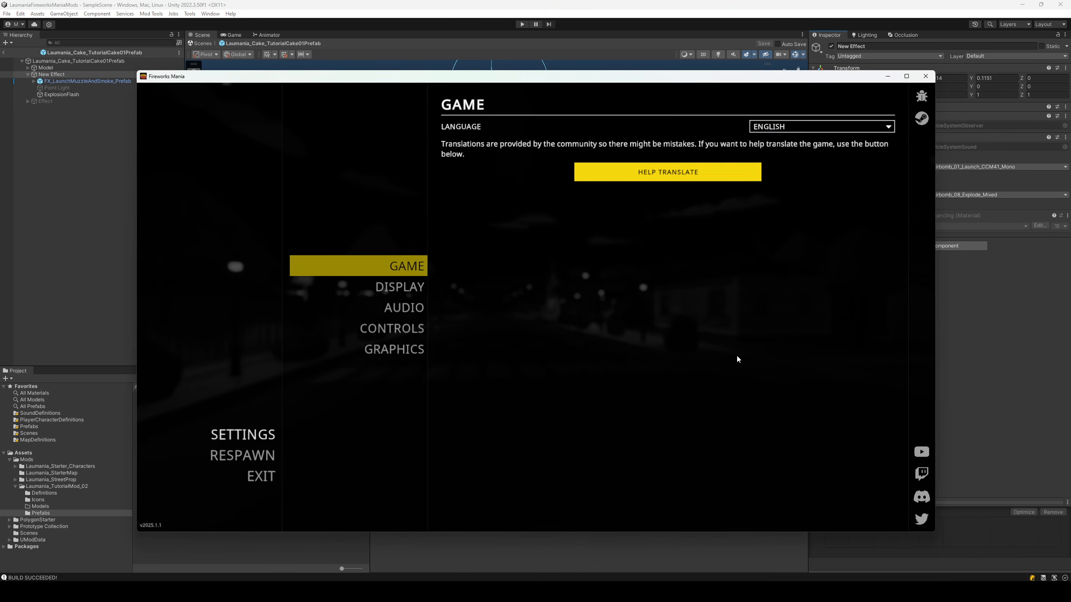
{"action": "key", "text": "Escape"}
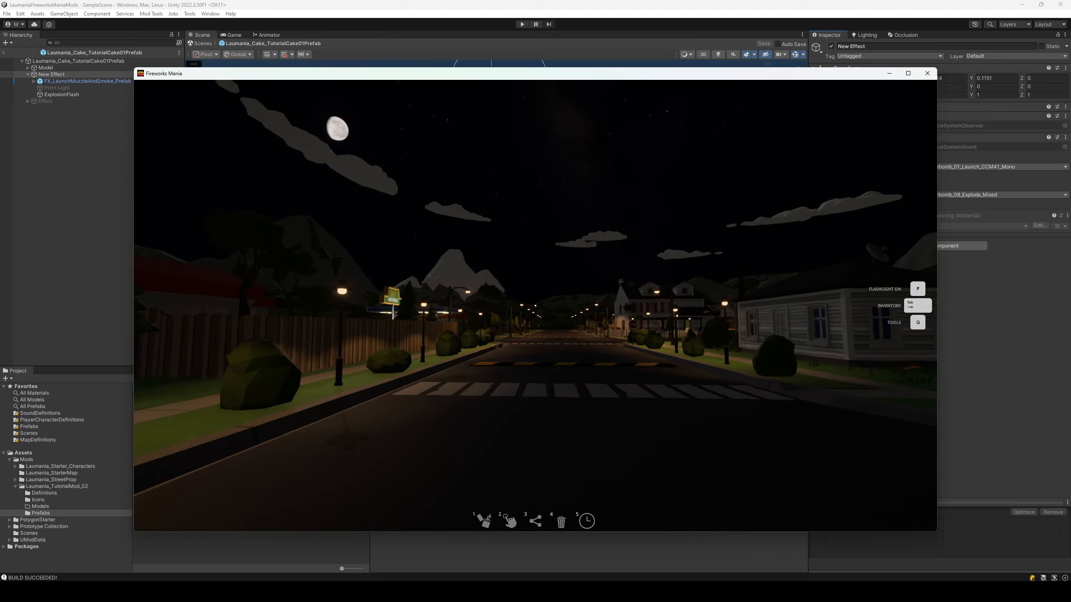
{"action": "key", "text": "F1"}
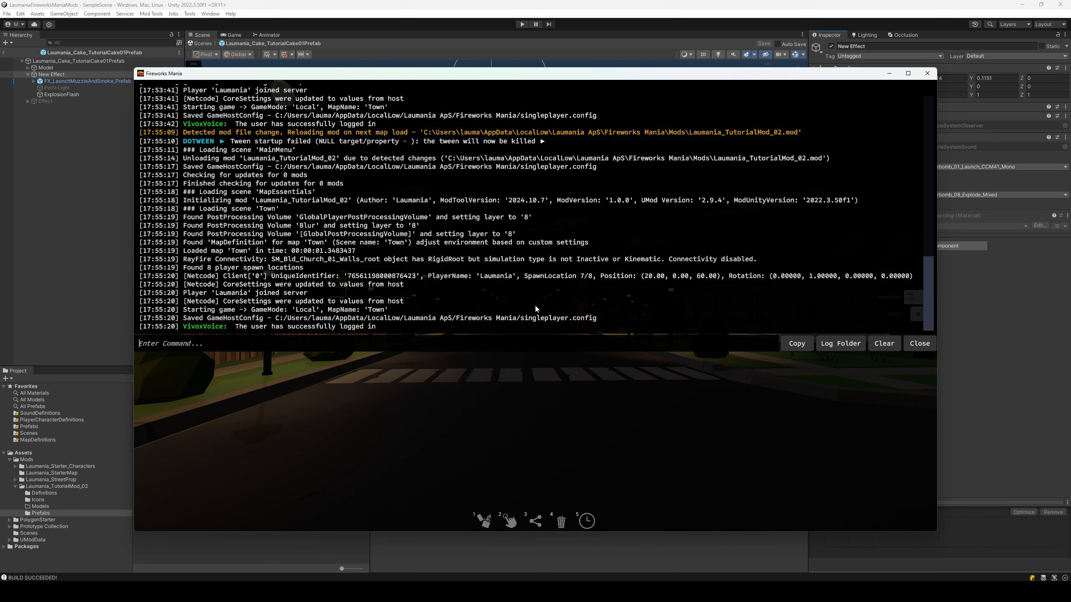
{"action": "type", "text": "play"}
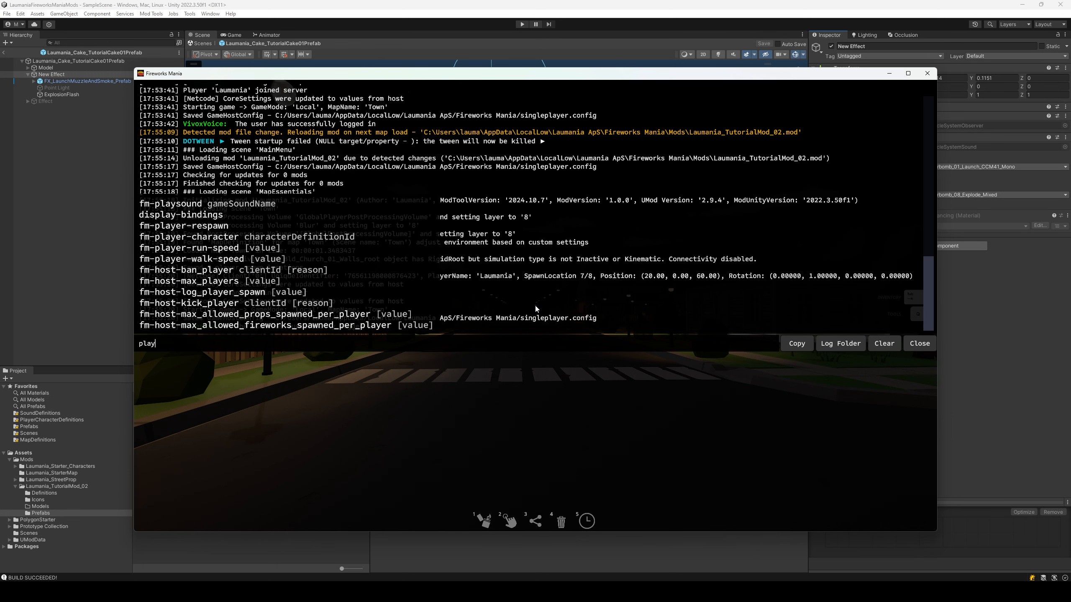
{"action": "key", "text": "Tab"}
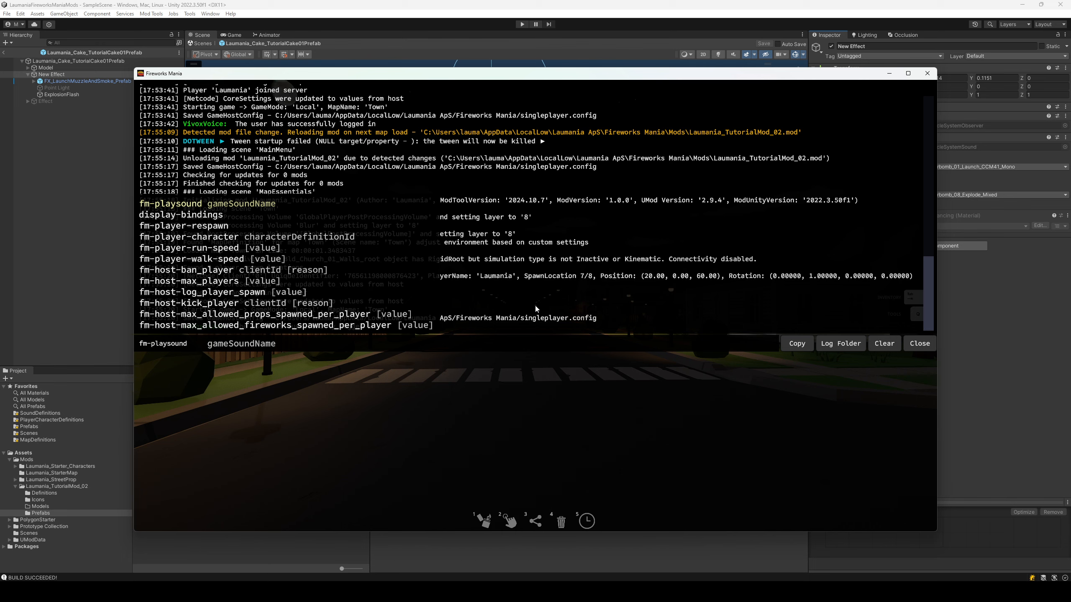
{"action": "type", "text": "airbo"}
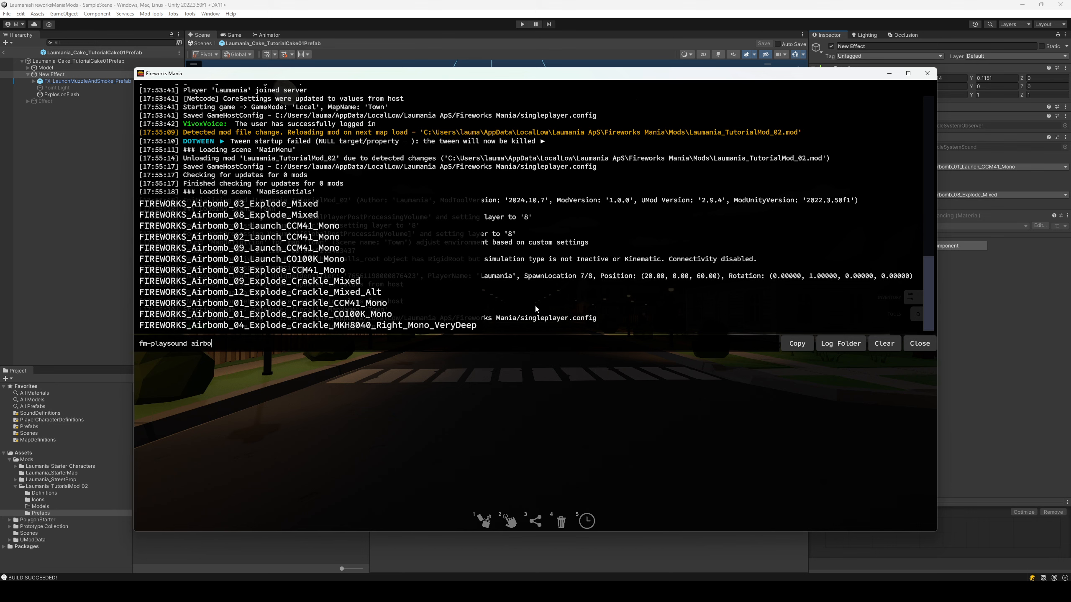
{"action": "key", "text": "Tab"}
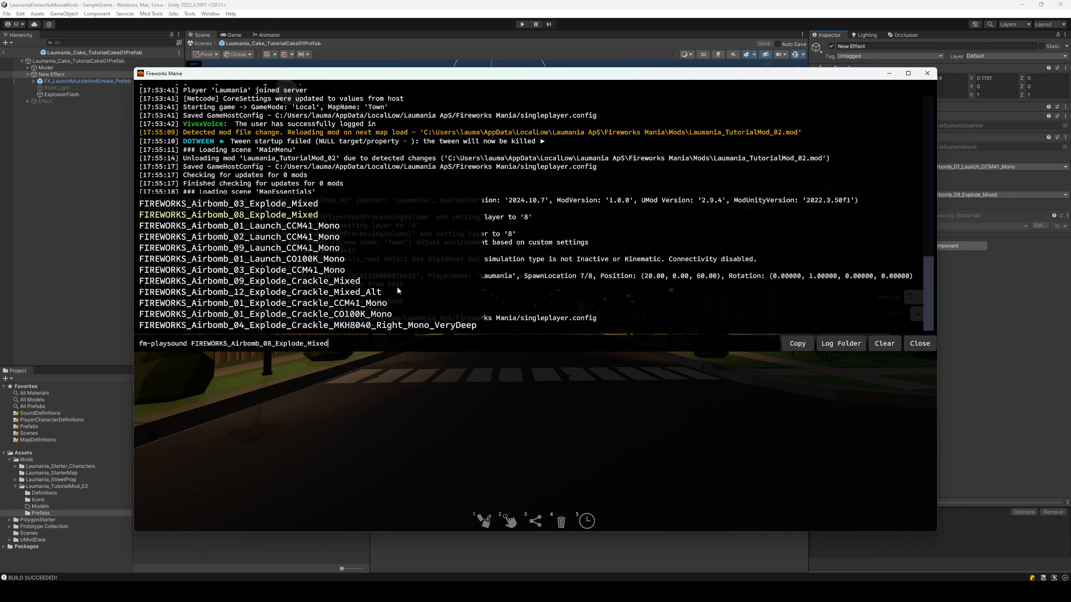
{"action": "key", "text": "Return"}
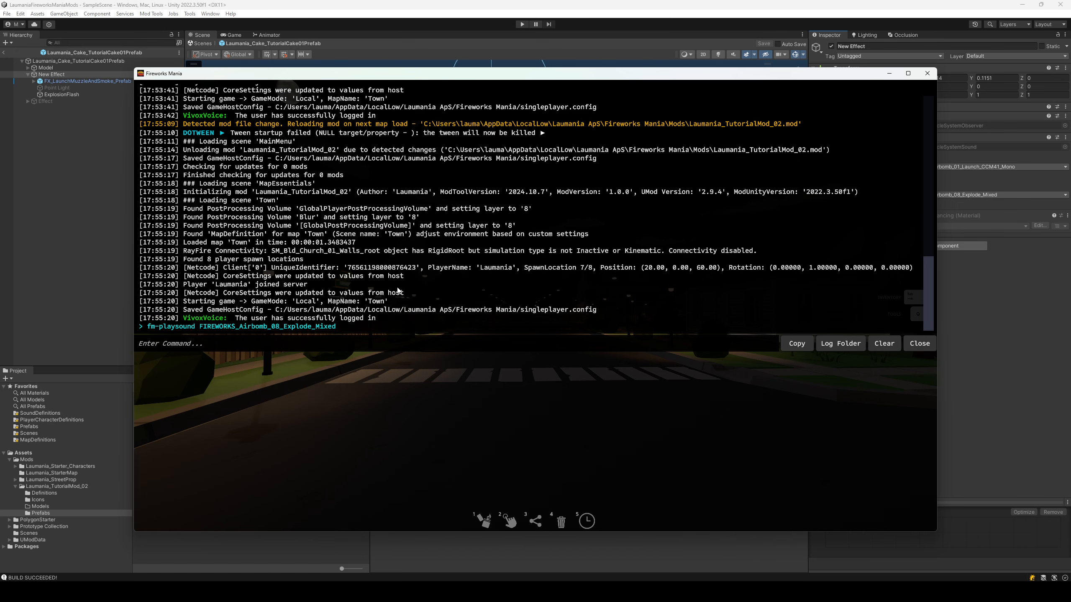
Replay FIREWORKS_Airbomb_08_Explode_Mixed and preview FIREWORKS_Airbomb_03_Explode_Mixed with the fm-playsound console command.
{"action": "key", "text": "Up"}
{"action": "key", "text": "Return"}
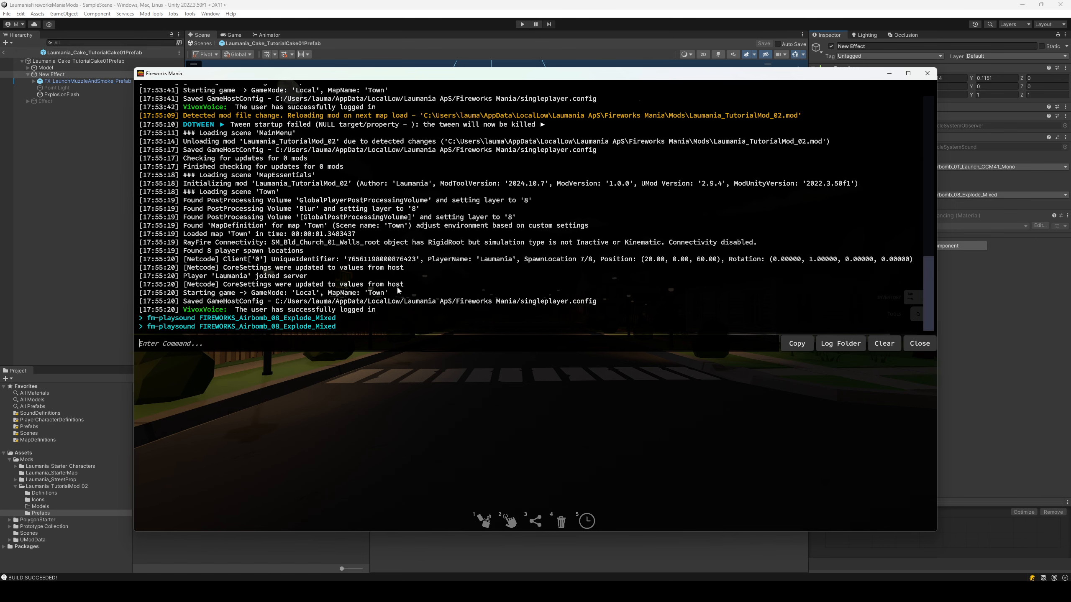
{"action": "key", "text": "Up"}
{"action": "key", "text": "BackSpace"}
{"action": "key", "text": "BackSpace"}
{"action": "key", "text": "BackSpace"}
{"action": "key", "text": "BackSpace"}
{"action": "key", "text": "BackSpace"}
{"action": "key", "text": "BackSpace"}
{"action": "key", "text": "BackSpace"}
{"action": "key", "text": "BackSpace"}
{"action": "key", "text": "BackSpace"}
{"action": "key", "text": "BackSpace"}
{"action": "key", "text": "BackSpace"}
{"action": "key", "text": "BackSpace"}
{"action": "key", "text": "BackSpace"}
{"action": "key", "text": "BackSpace"}
{"action": "key", "text": "BackSpace"}
{"action": "key", "text": "BackSpace"}
{"action": "key", "text": "BackSpace"}
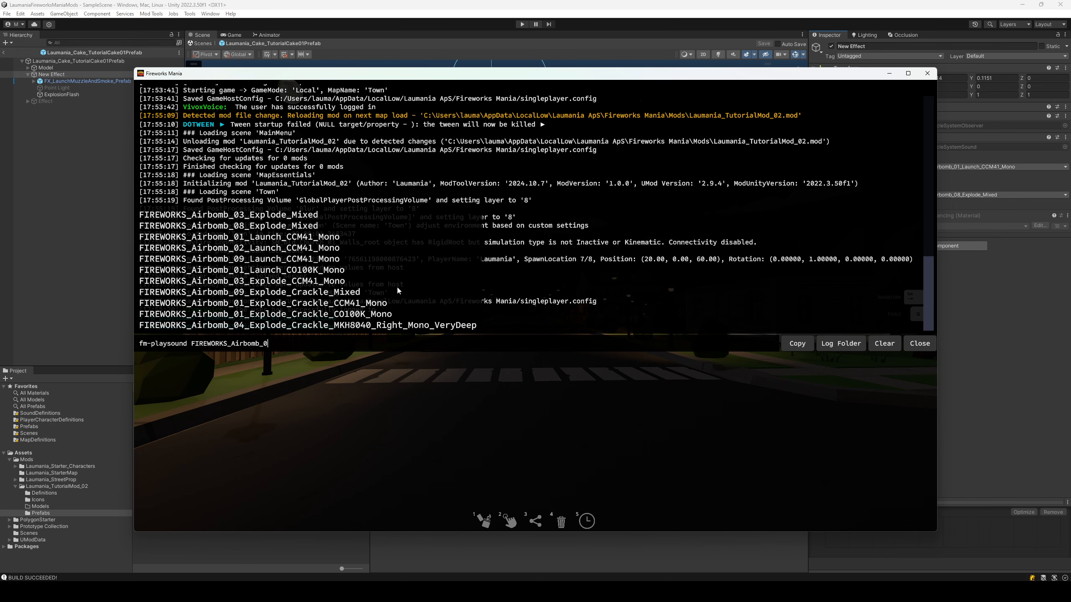
{"action": "key", "text": "Tab"}
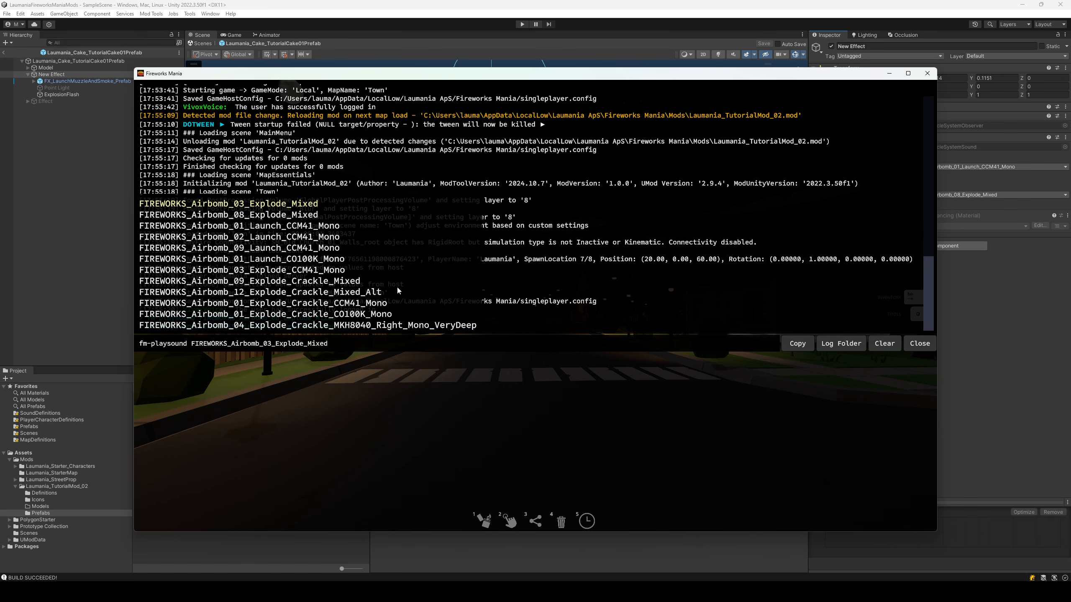
{"action": "key", "text": "Return"}
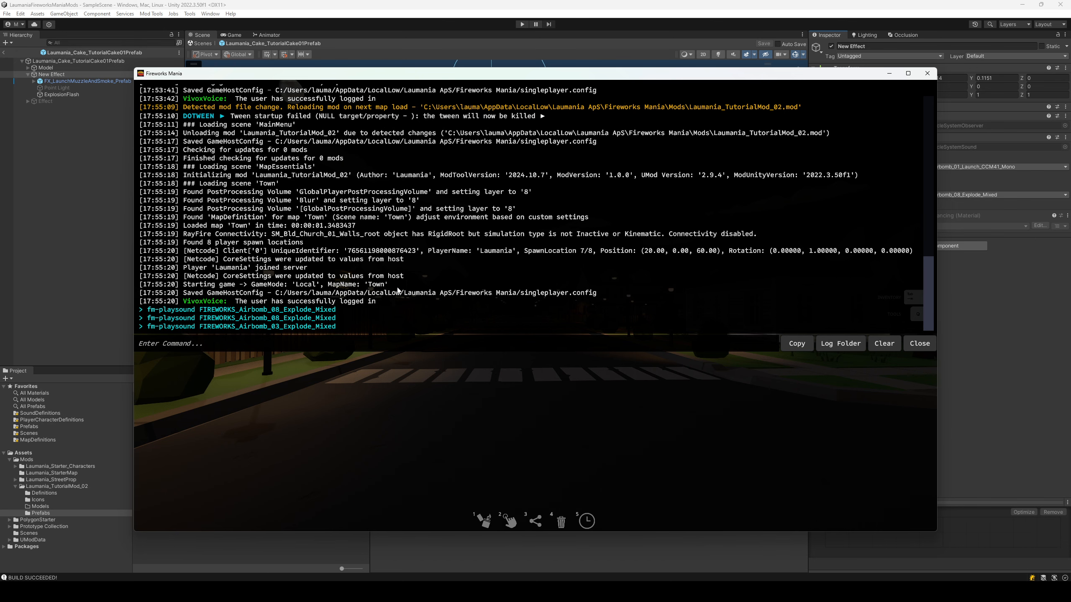
{"action": "key", "text": "Up"}
{"action": "key", "text": "Return"}
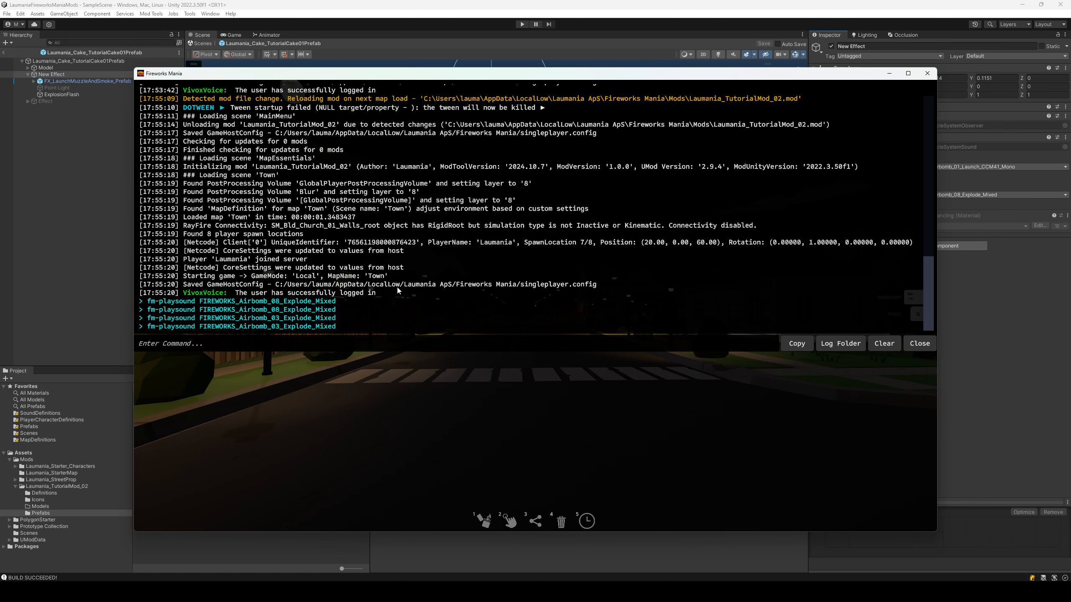
{"action": "key", "text": "Up"}
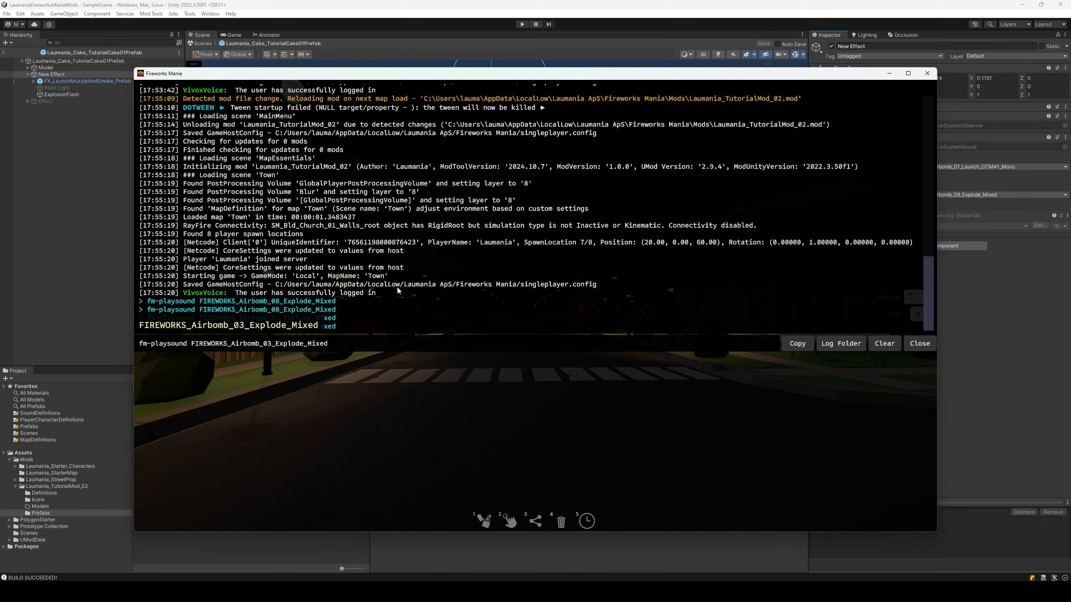
Return to Unity, search the sounds for "Airbo", set the Particle Destroyed Sound to FIREWORKS_Airbomb_03_Explode_Mixed, and save the prefab.
{"action": "left_click", "coordinate": [889, 73]}
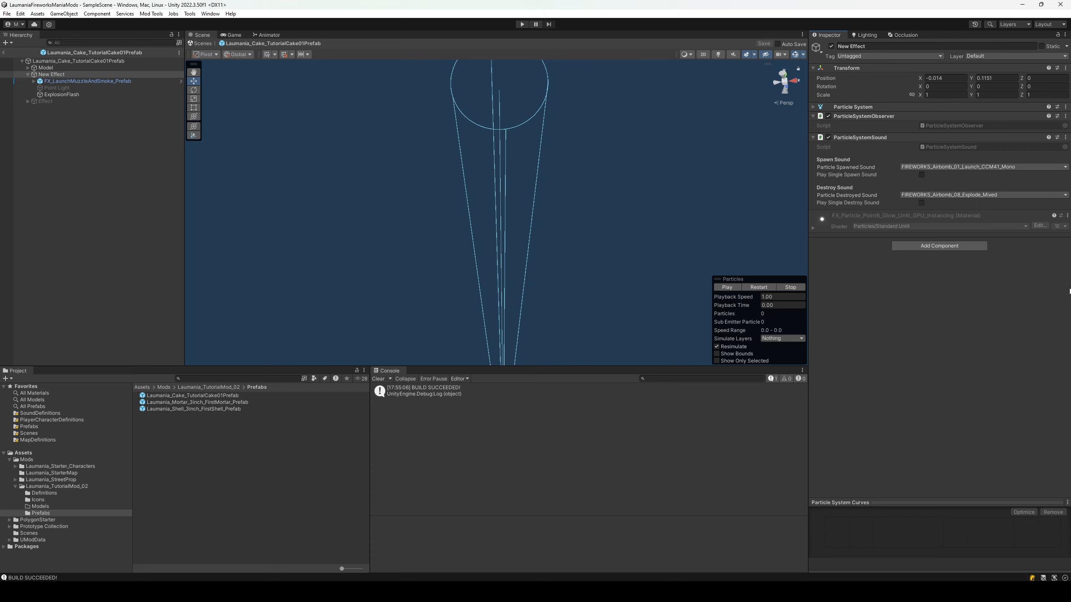
{"action": "left_click", "coordinate": [1064, 196]}
{"action": "type", "text": "Airbo"}
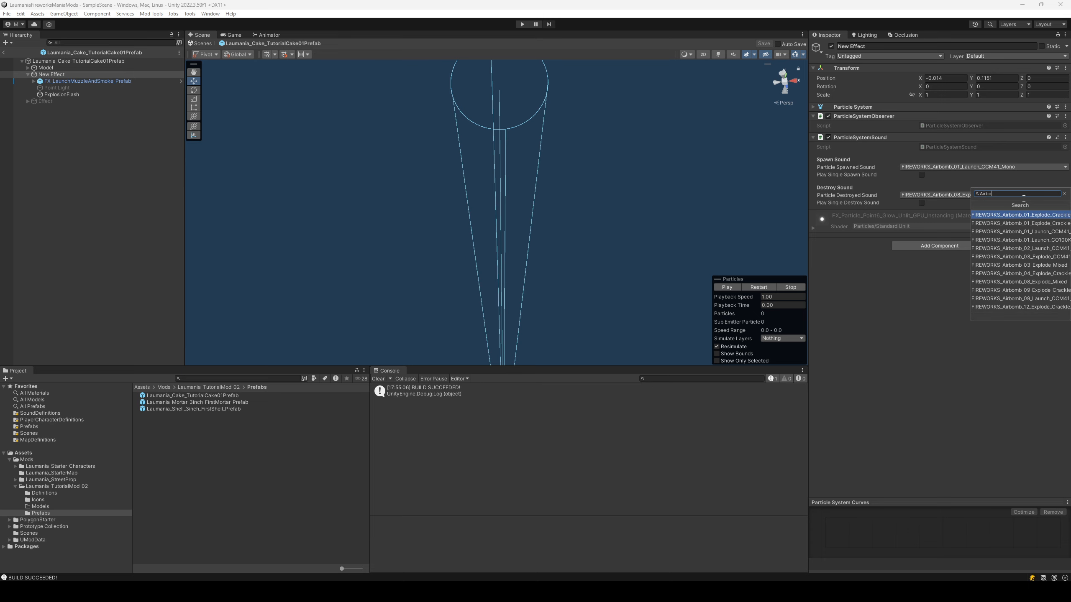
{"action": "key", "text": "Down"}
{"action": "key", "text": "Down"}
{"action": "key", "text": "Down"}
{"action": "key", "text": "Down"}
{"action": "key", "text": "Down"}
{"action": "key", "text": "Down"}
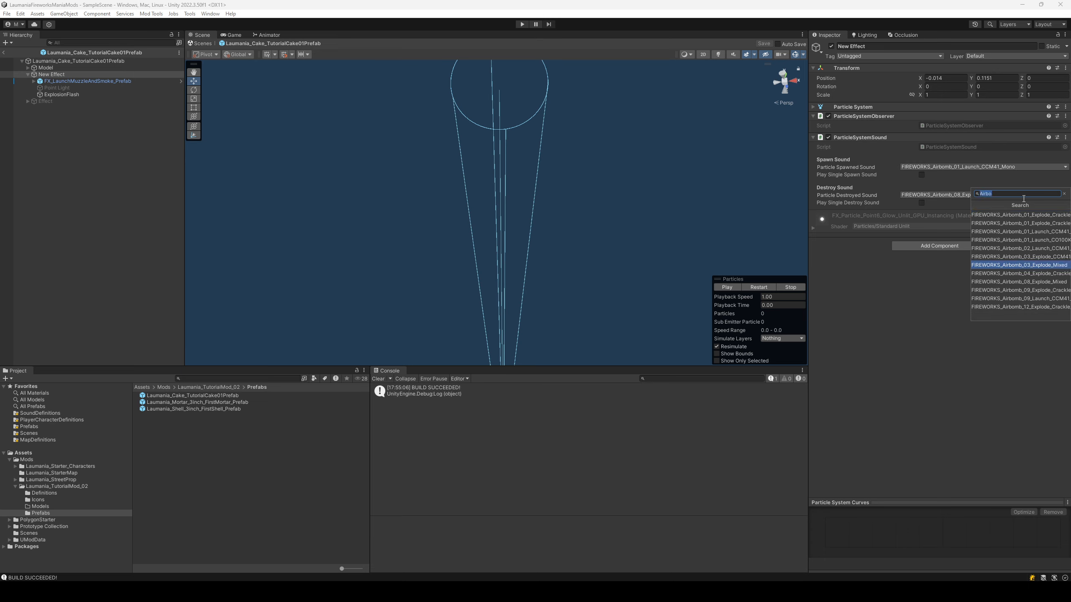
{"action": "key", "text": "Return"}
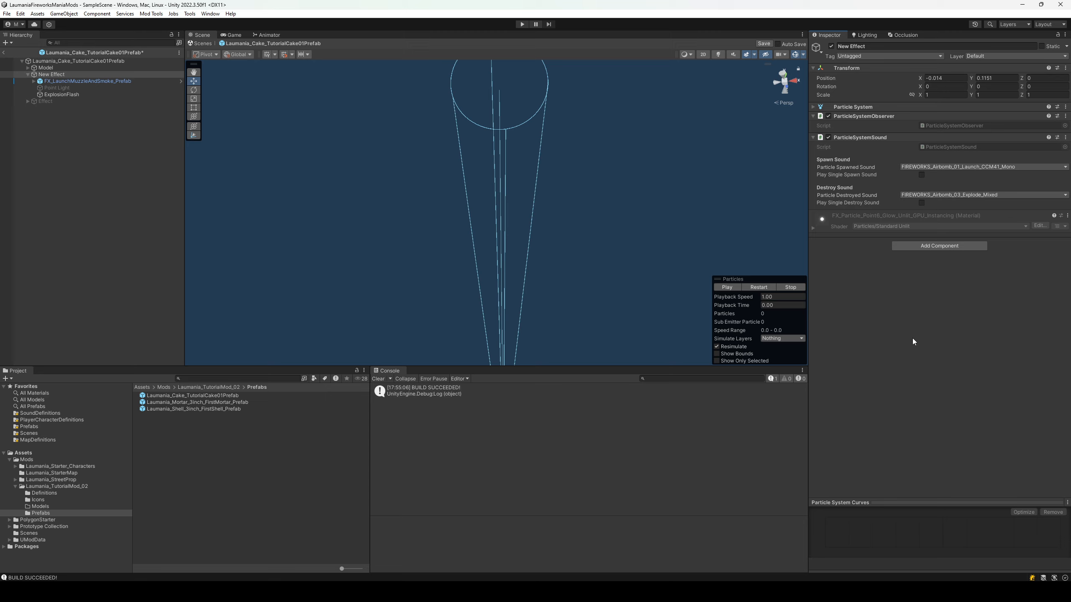
{"action": "key", "text": "ctrl+s"}
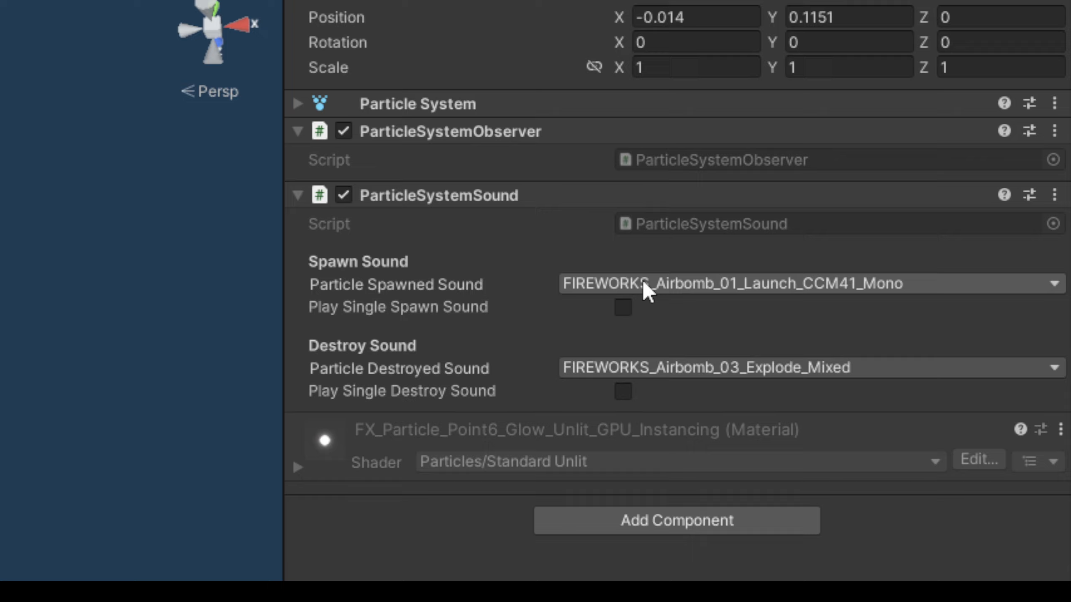
{"action": "mouse_move", "coordinate": [674, 291]}
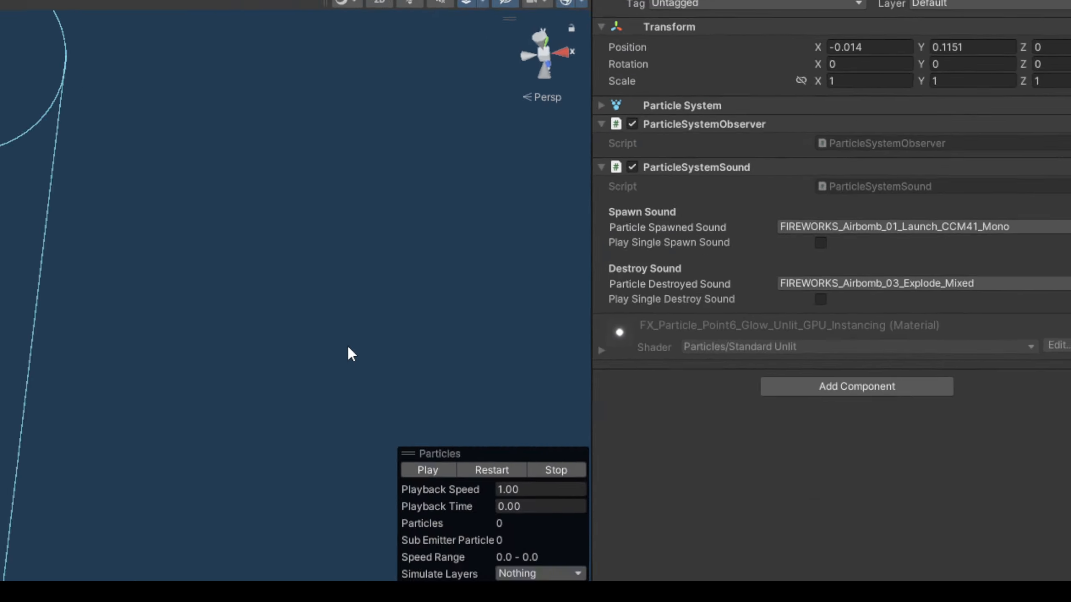
{"action": "right_click_drag", "start_coordinate": [572, 268], "coordinate": [562, 318]}
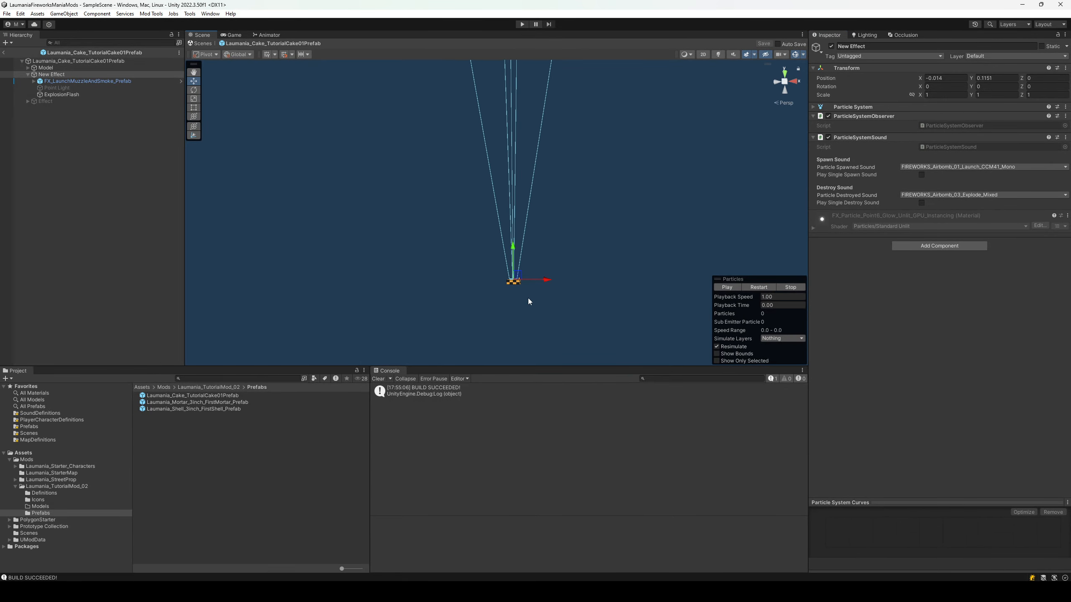
{"action": "right_click_drag", "start_coordinate": [532, 214], "coordinate": [548, 199]}
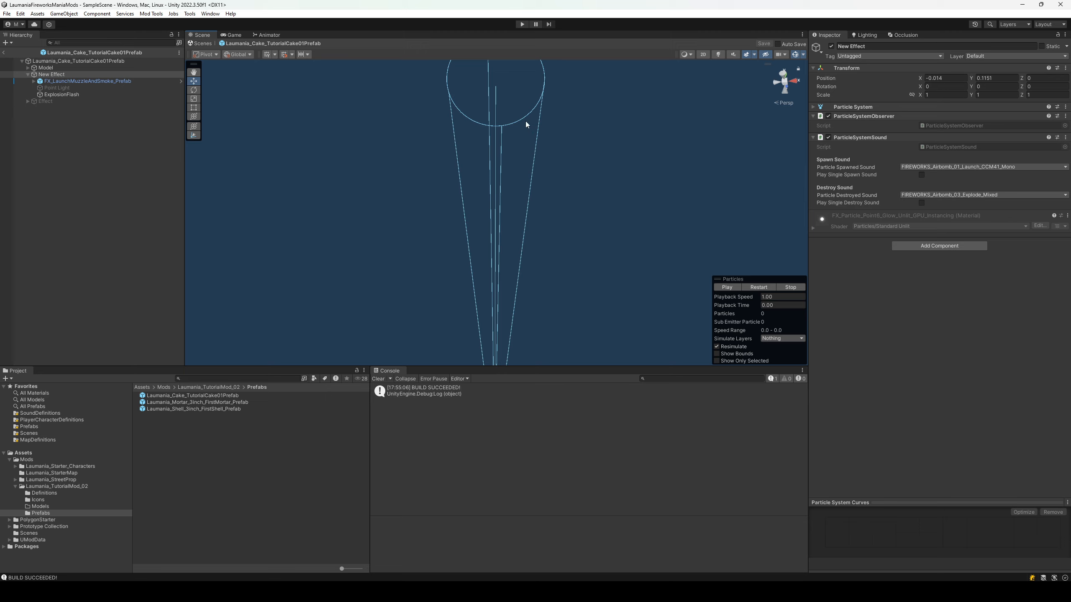
{"action": "left_click_drag", "start_coordinate": [521, 144], "coordinate": [522, 126], "text": "alt"}
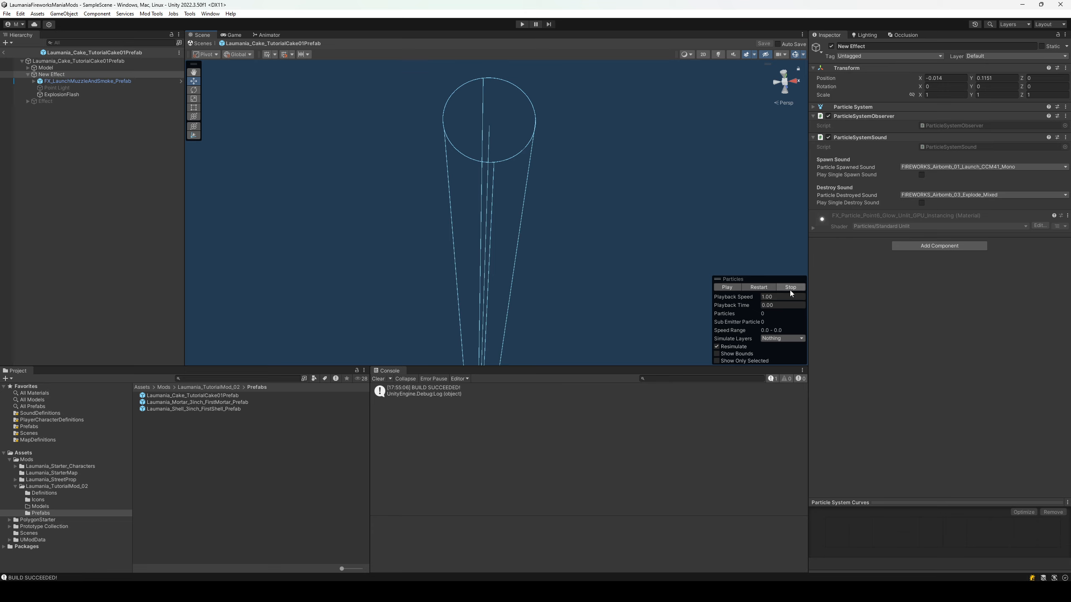
Deselect the New Effect object and build the mod.
{"action": "left_click", "coordinate": [79, 158]}
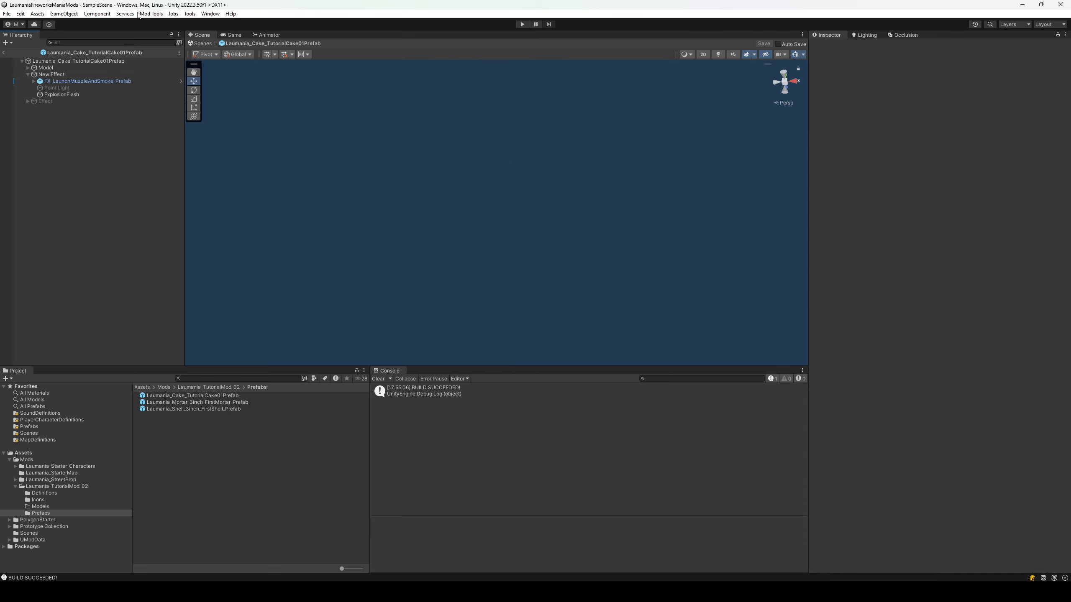
{"action": "left_click", "coordinate": [151, 13]}
{"action": "left_click", "coordinate": [167, 60]}
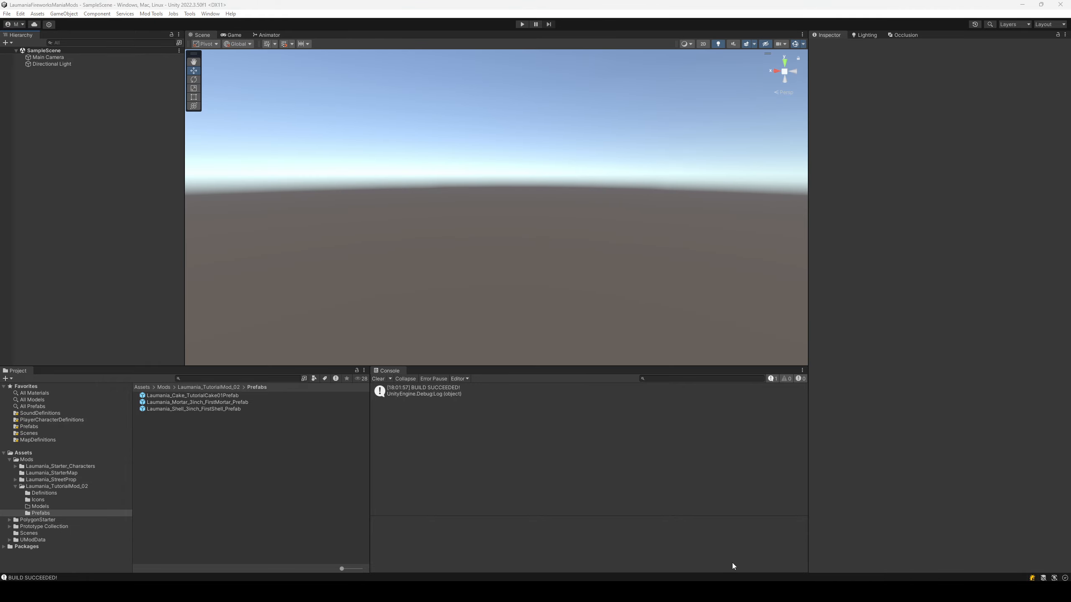
Switch to Fireworks Mania, exit the current map, and start a singleplayer game with the rebuilt mod.
{"action": "left_click", "coordinate": [739, 591]}
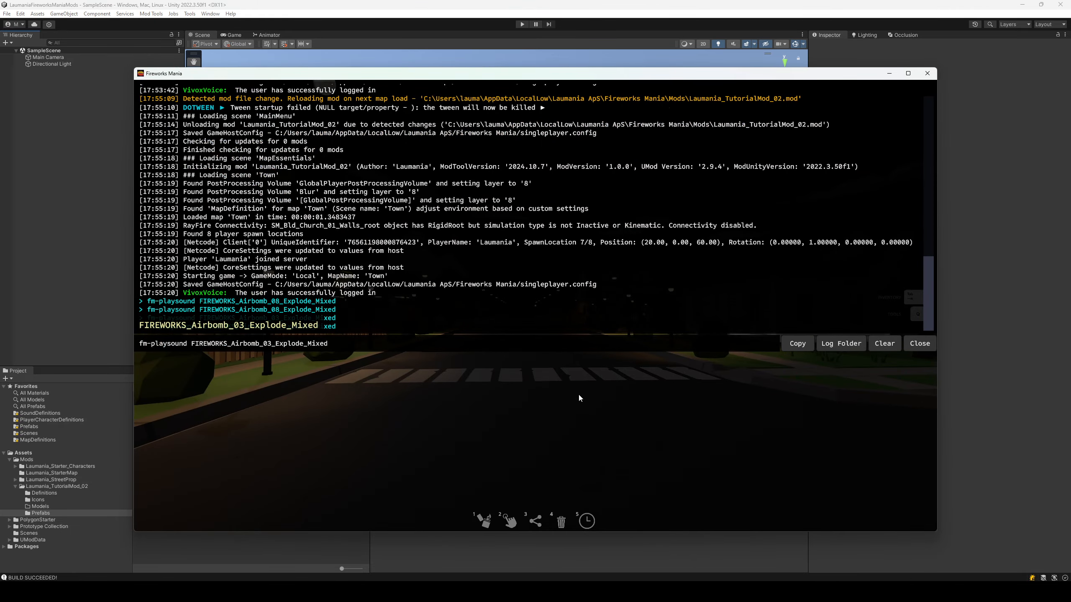
{"action": "key", "text": "Escape"}
{"action": "left_click", "coordinate": [264, 477]}
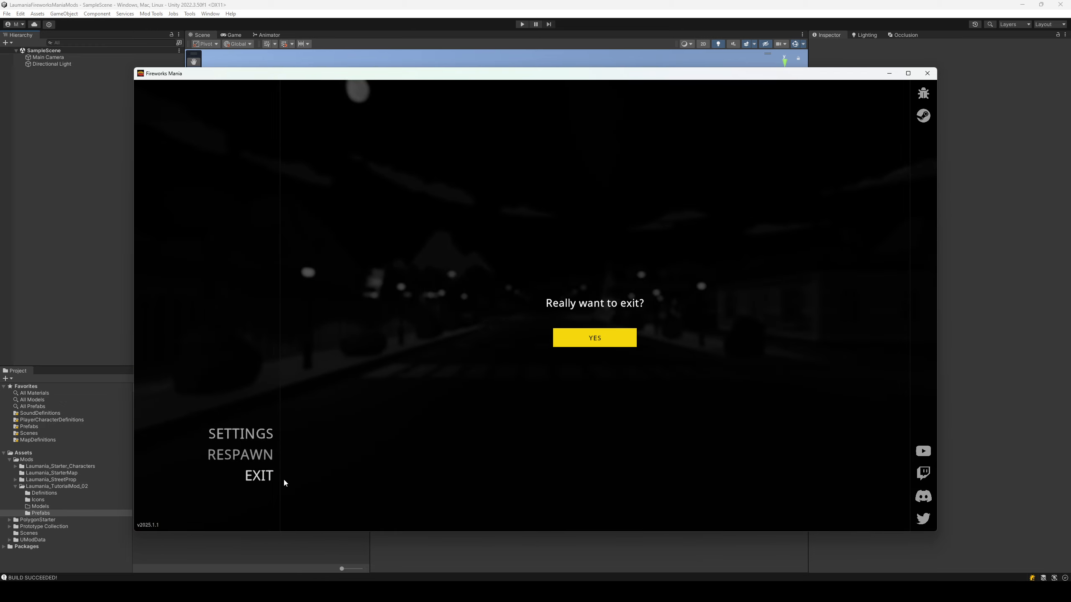
{"action": "left_click", "coordinate": [600, 344]}
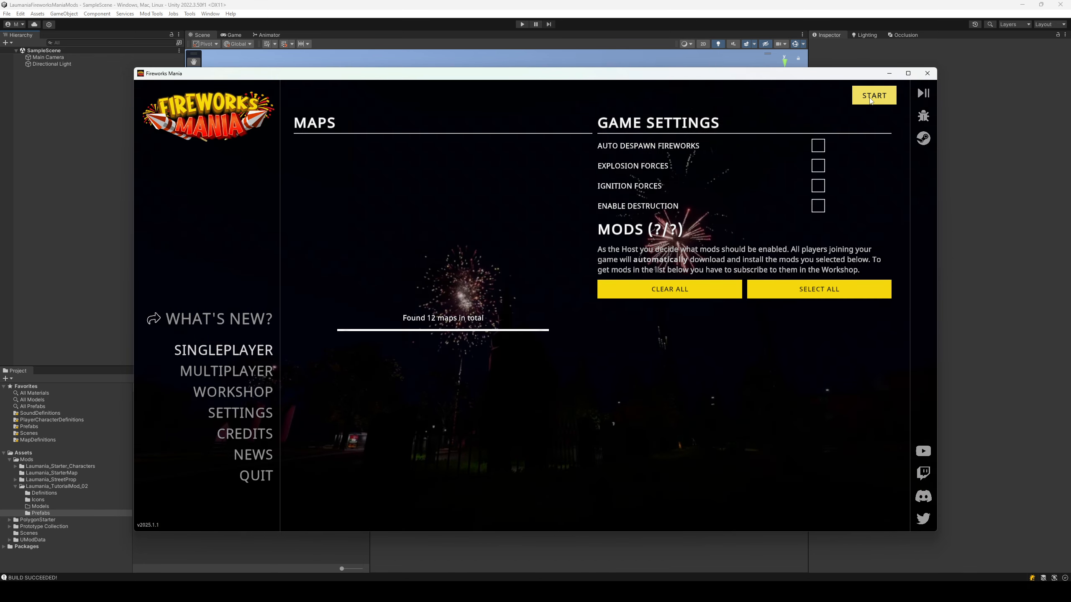
{"action": "left_click", "coordinate": [869, 101]}
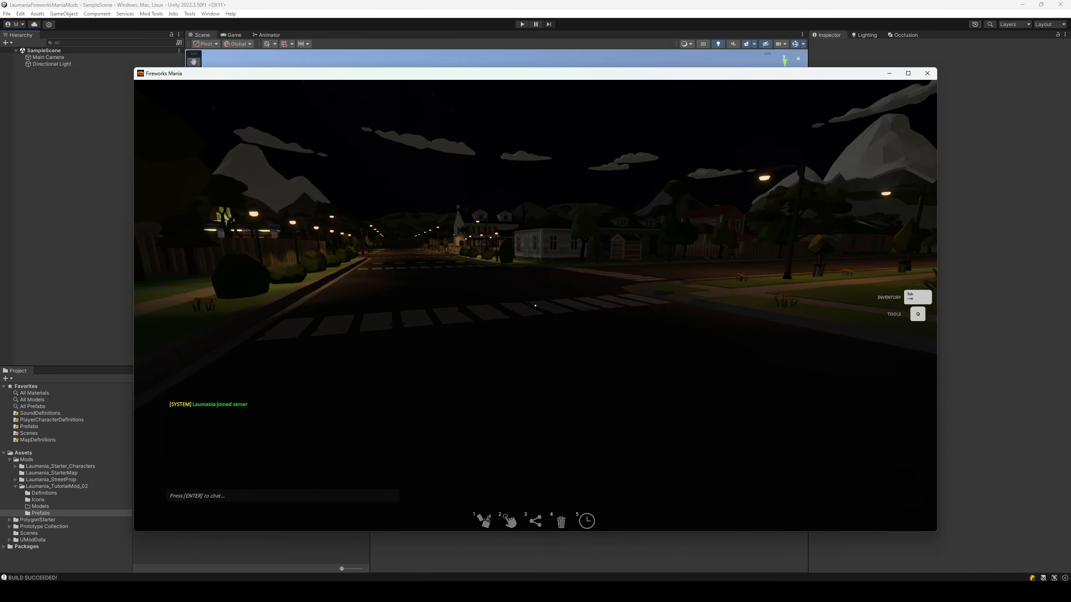
Place Laumania Tutorial Cake 02 from the Cakes category on the road, ignite it, and back away to observe the effect.
{"action": "key", "text": "Tab"}
{"action": "left_click", "coordinate": [201, 137]}
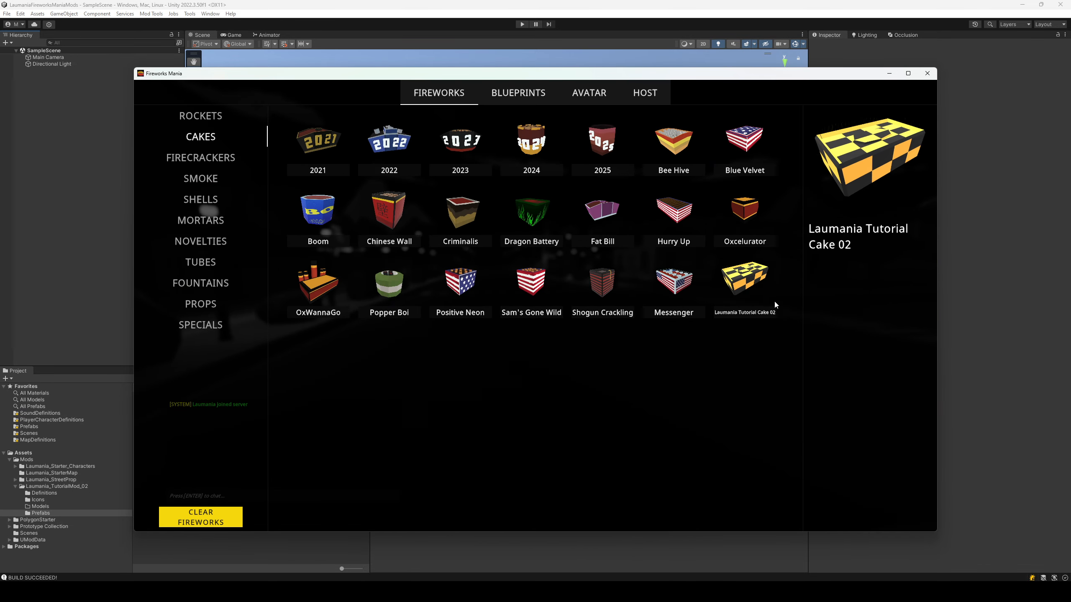
{"action": "left_click", "coordinate": [744, 280]}
{"action": "key", "text": "e"}
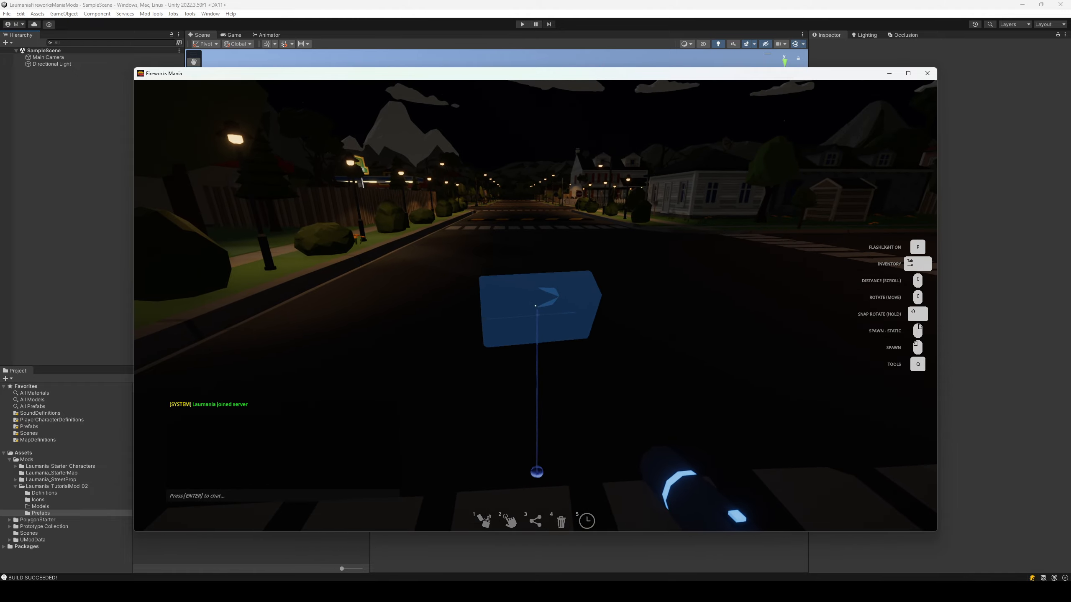
{"action": "right_click", "coordinate": [535, 306]}
{"action": "key", "text": "q"}
{"action": "key", "text": "d"}
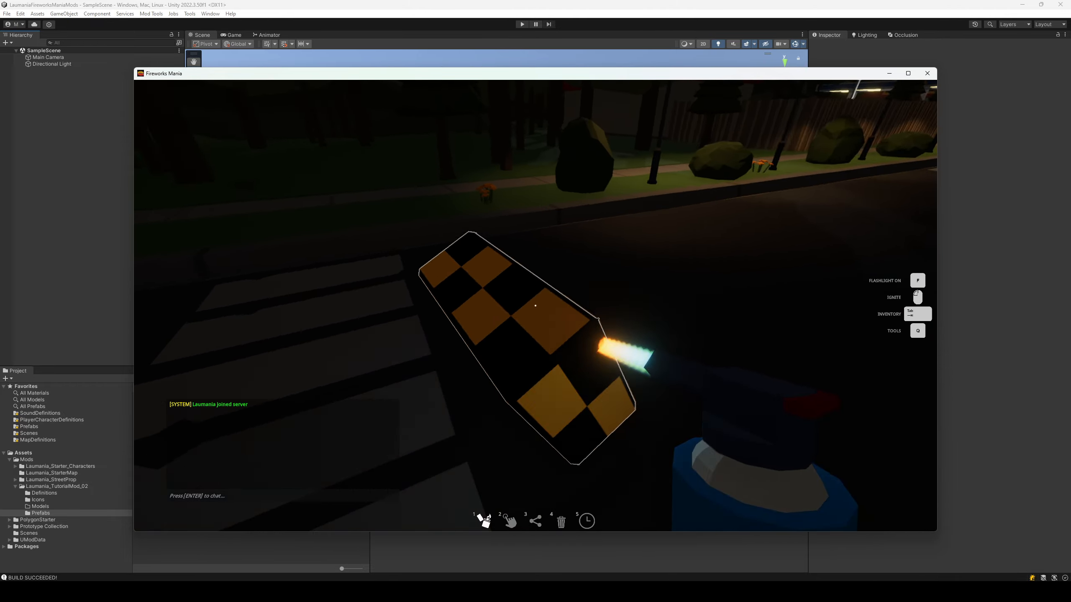
{"action": "left_click", "coordinate": [535, 306]}
{"action": "key", "text": "q"}
{"action": "key", "text": "s"}
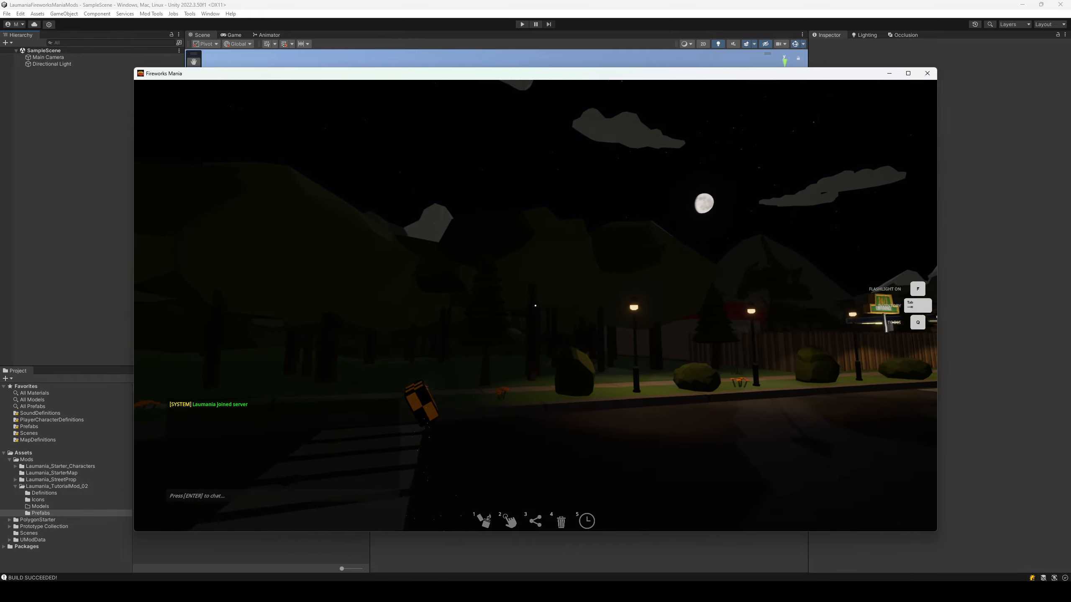
{"action": "key", "text": "s"}
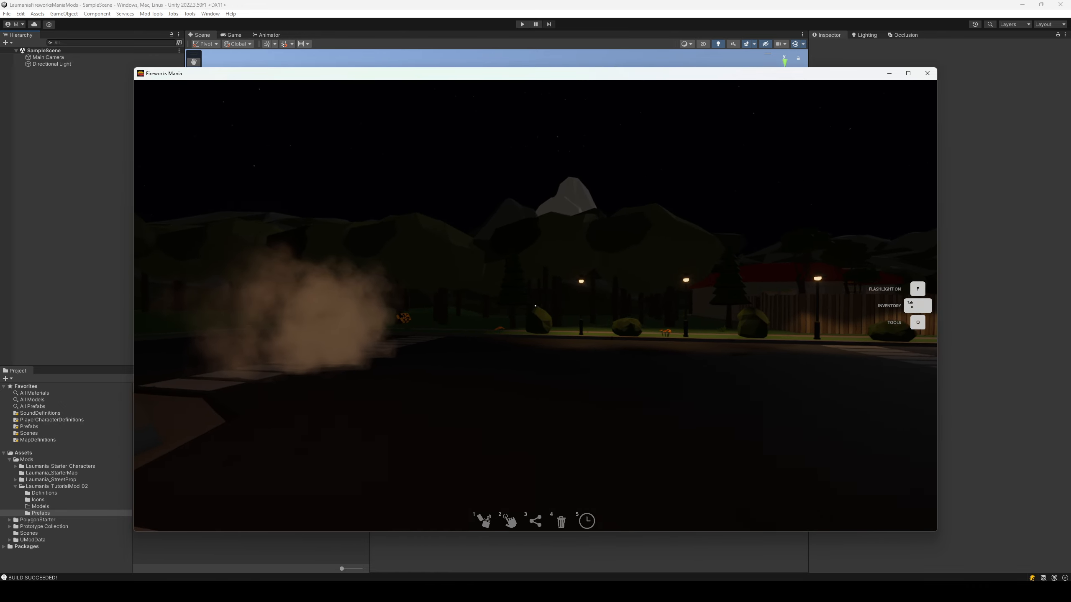
Place another Laumania Tutorial Cake 02 on the road and ignite it to check its launch and explosion sounds from a distance.
{"action": "key", "text": "F1"}
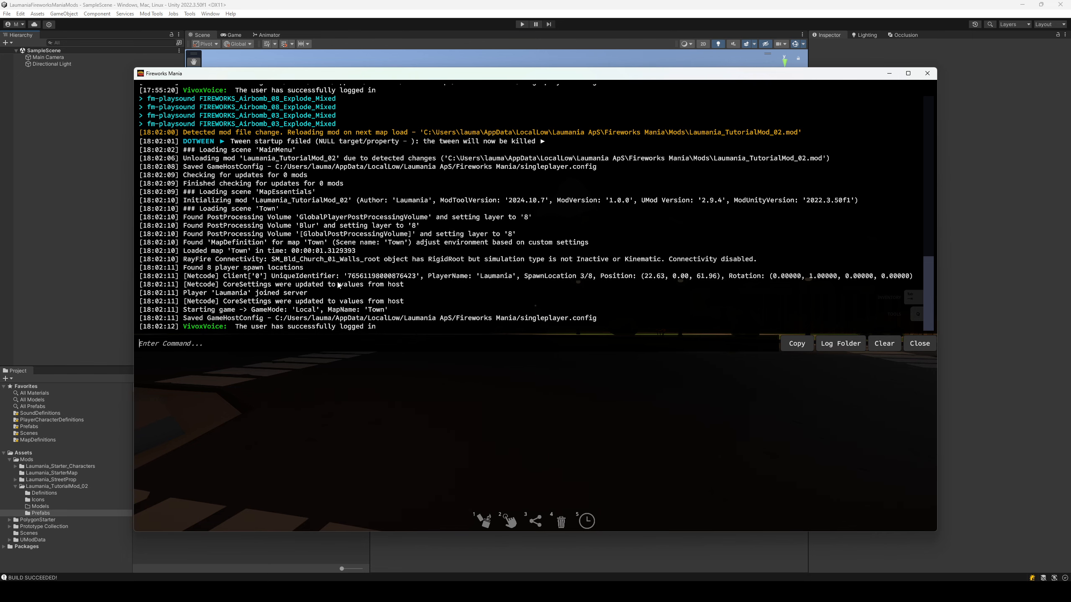
{"action": "key", "text": "Escape"}
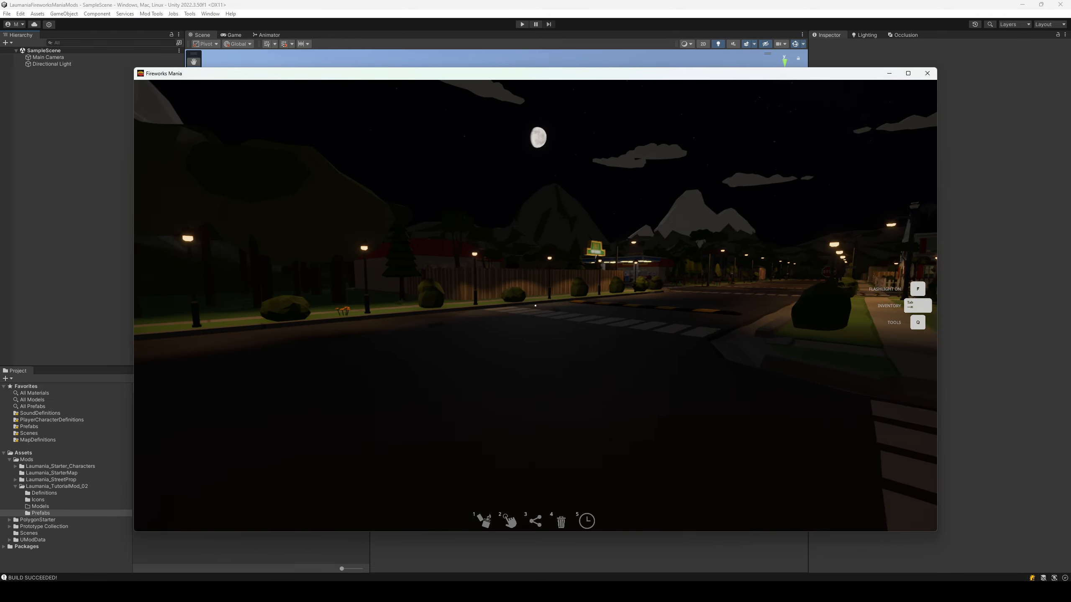
{"action": "key", "text": "Tab"}
{"action": "left_click", "coordinate": [771, 299]}
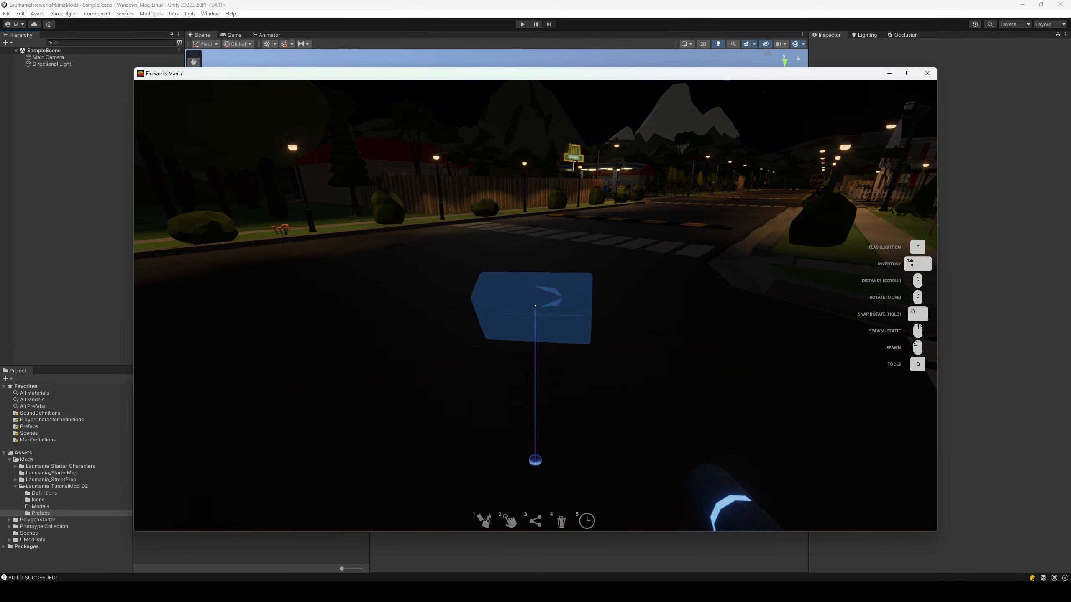
{"action": "left_click", "coordinate": [535, 305]}
{"action": "key", "text": "q"}
{"action": "key", "text": "q"}
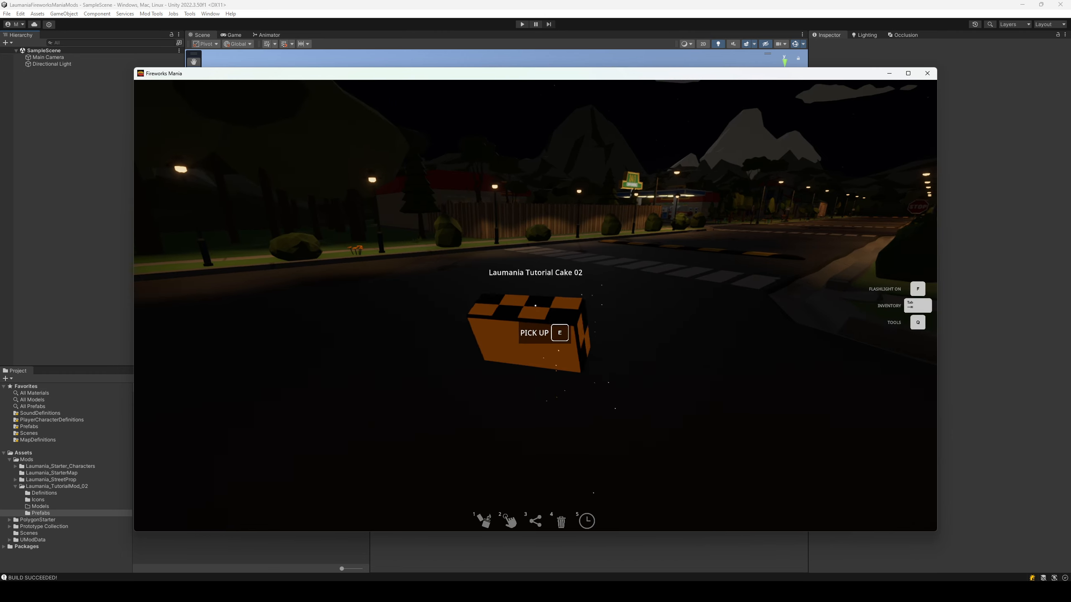
{"action": "key", "text": "s"}
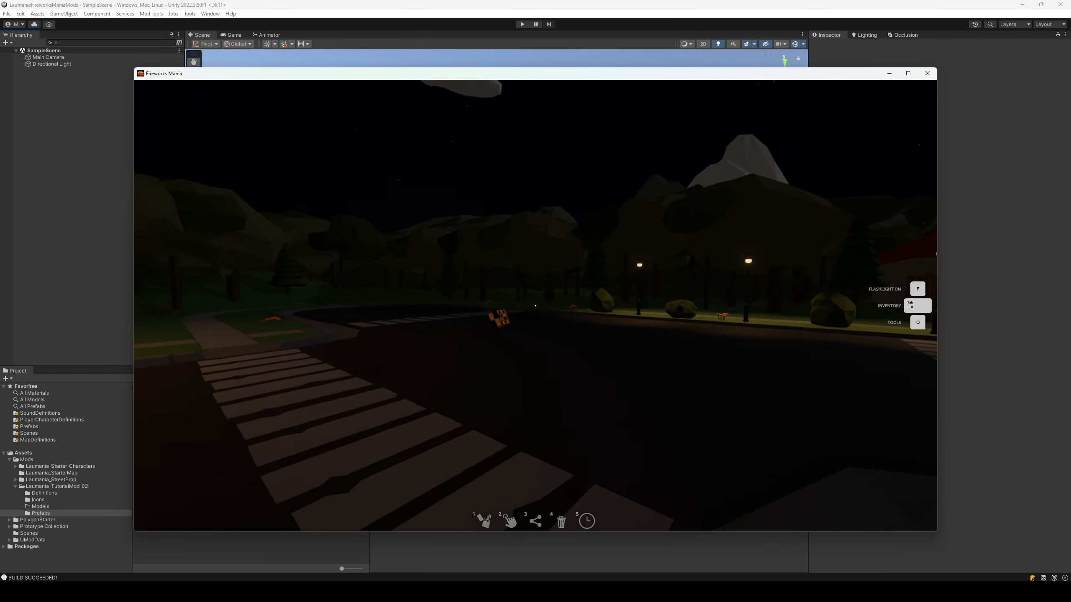
{"action": "left_click", "coordinate": [535, 305]}
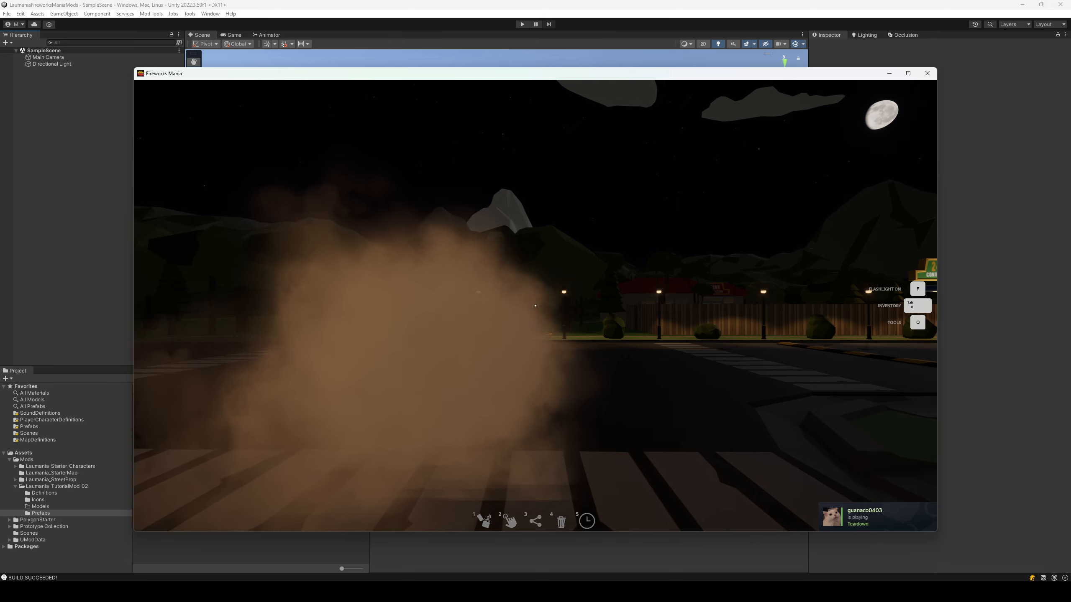
Switch back to Unity and open Laumania_Cake_TutorialCake01Prefab for editing.
{"action": "key", "text": "Escape"}
{"action": "left_click", "coordinate": [892, 74]}
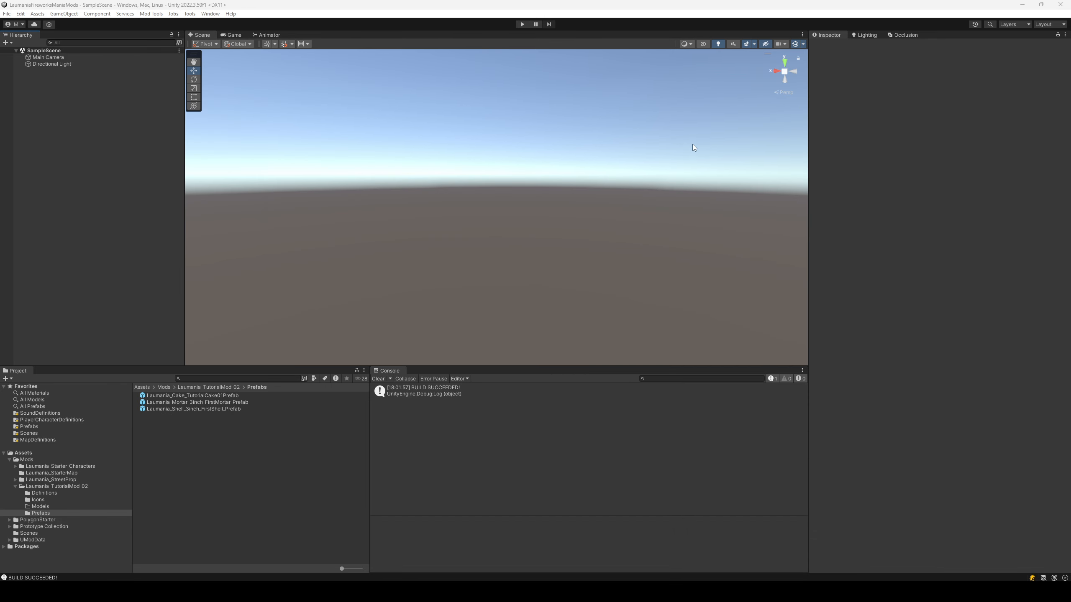
{"action": "double_click", "coordinate": [198, 395]}
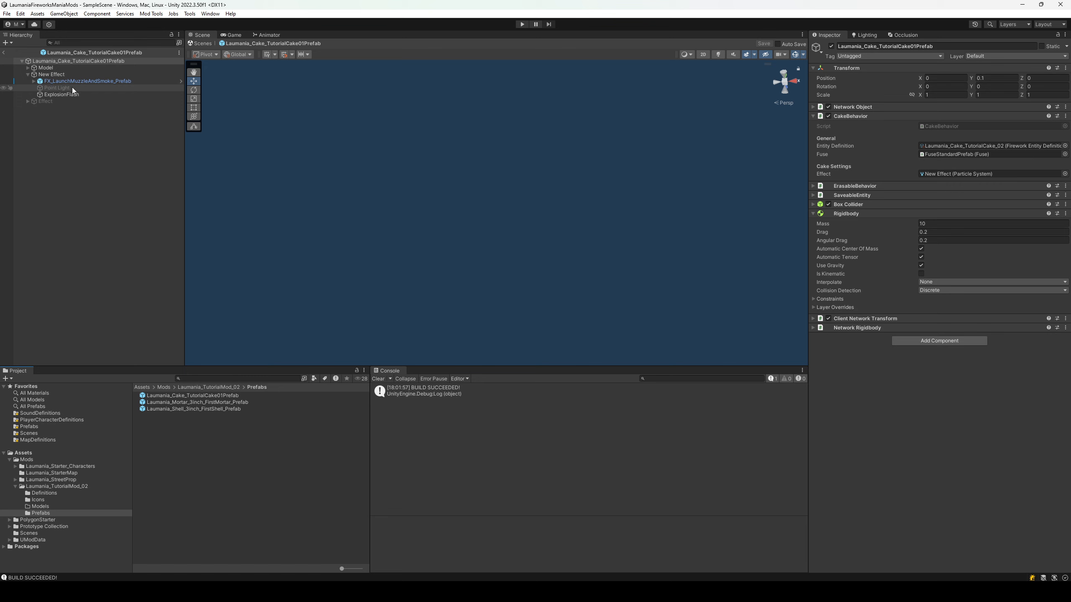
Open the Emission settings of New Effect's particle system and preview its playback in the scene.
{"action": "left_click", "coordinate": [64, 74]}
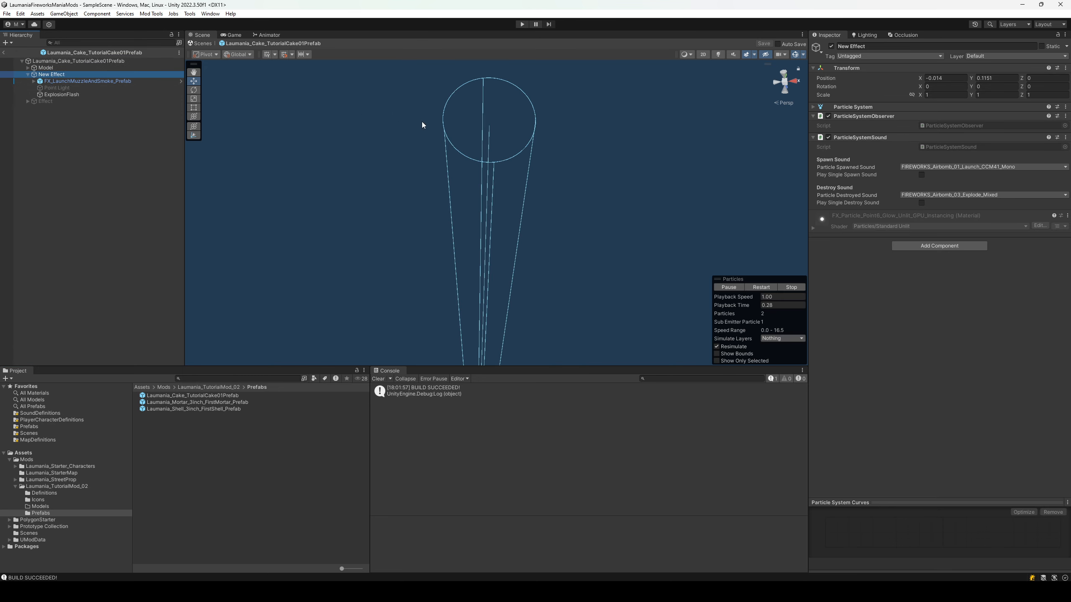
{"action": "left_click", "coordinate": [845, 107]}
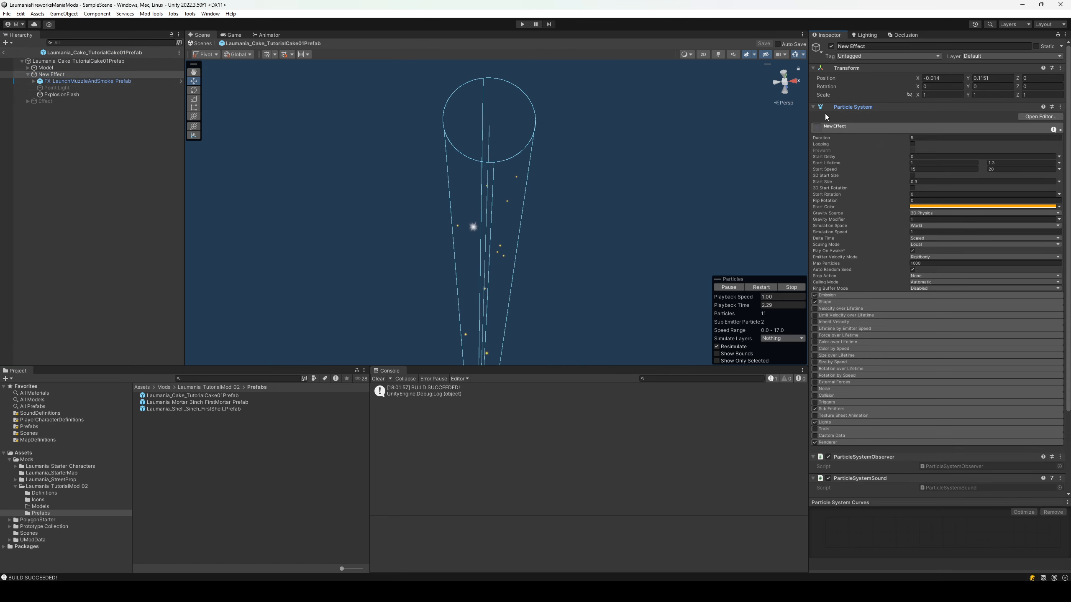
{"action": "left_click", "coordinate": [841, 295]}
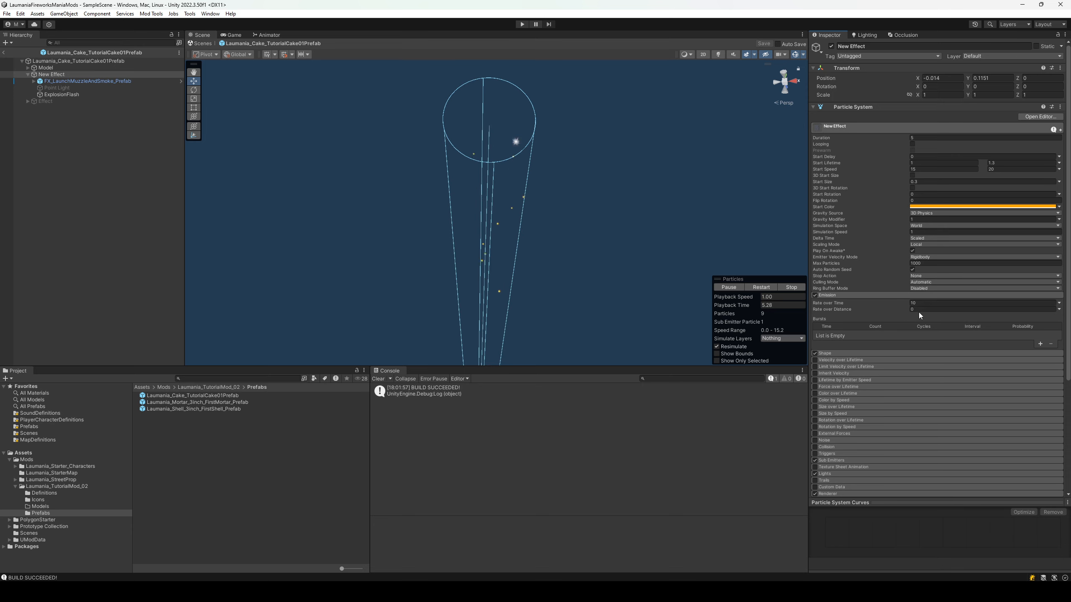
{"action": "right_click_drag", "start_coordinate": [556, 185], "coordinate": [559, 237]}
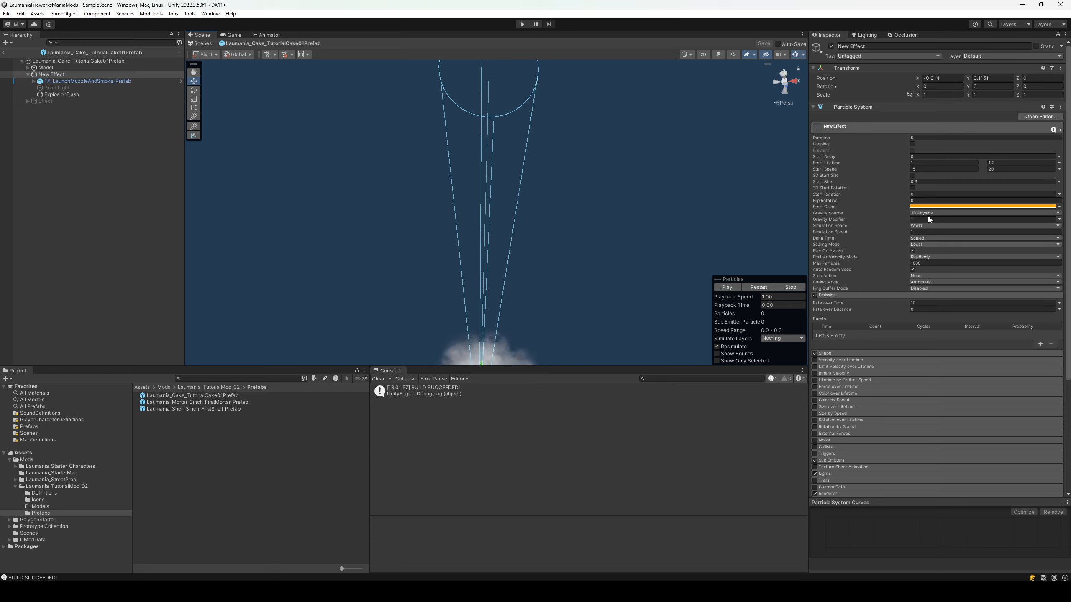
{"action": "left_click", "coordinate": [915, 138]}
{"action": "key", "text": "Return"}
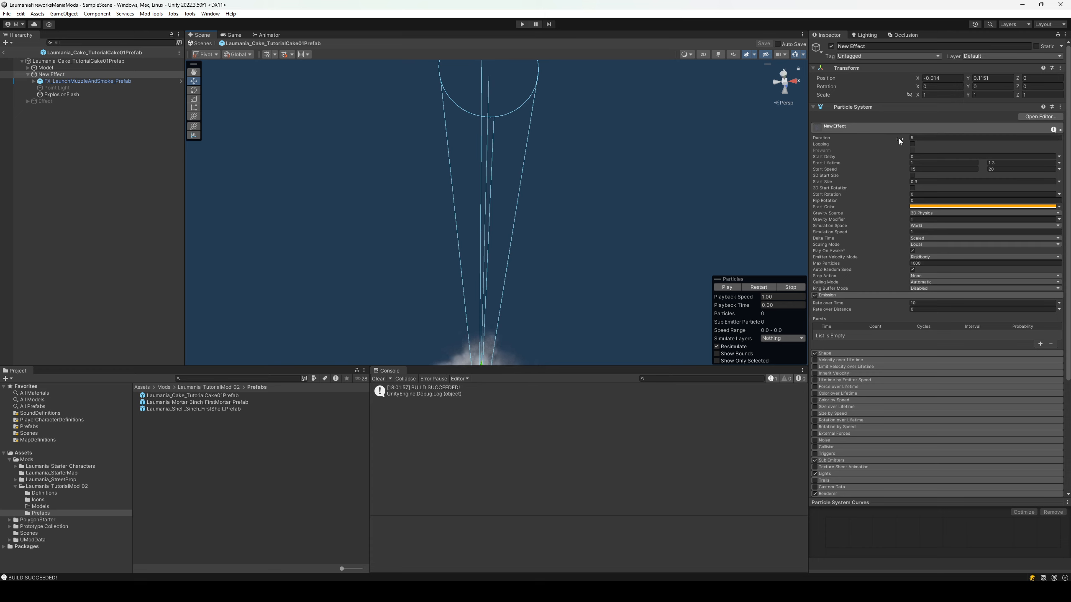
{"action": "left_click", "coordinate": [727, 287]}
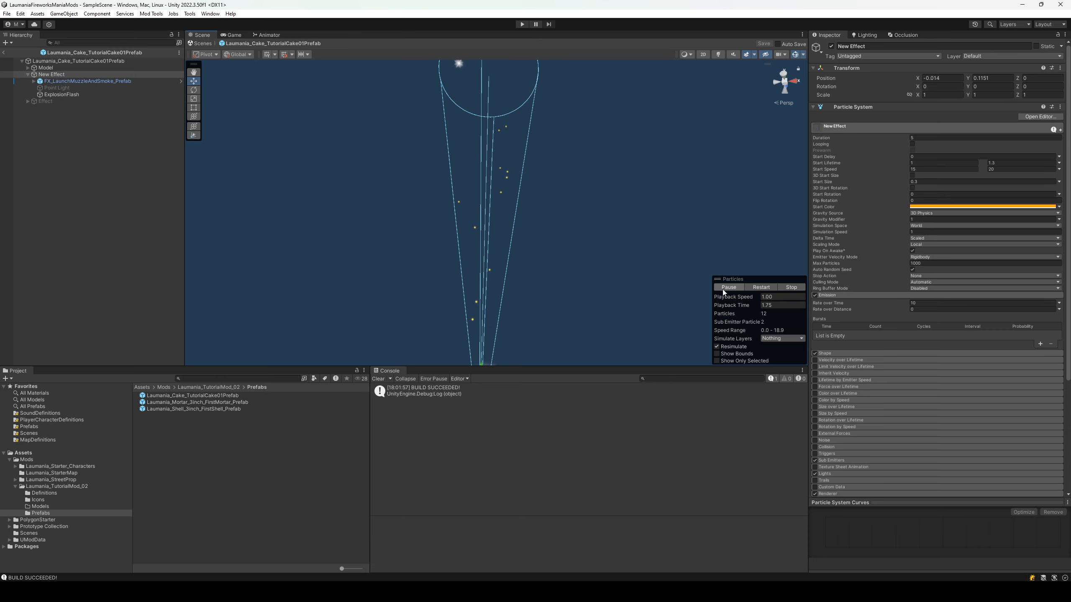
{"action": "left_click", "coordinate": [792, 287]}
Set New Effect's Rate over Time to 0 and Duration to 15, and add a burst at time 0 with count 1.
{"action": "left_click", "coordinate": [944, 303]}
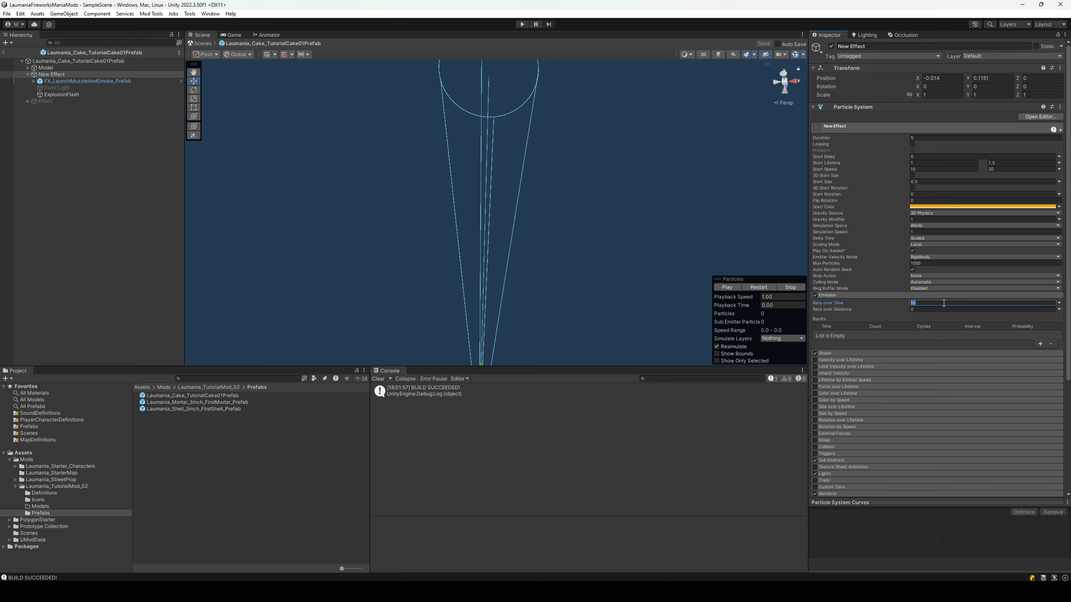
{"action": "type", "text": "0"}
{"action": "left_click", "coordinate": [1039, 345]}
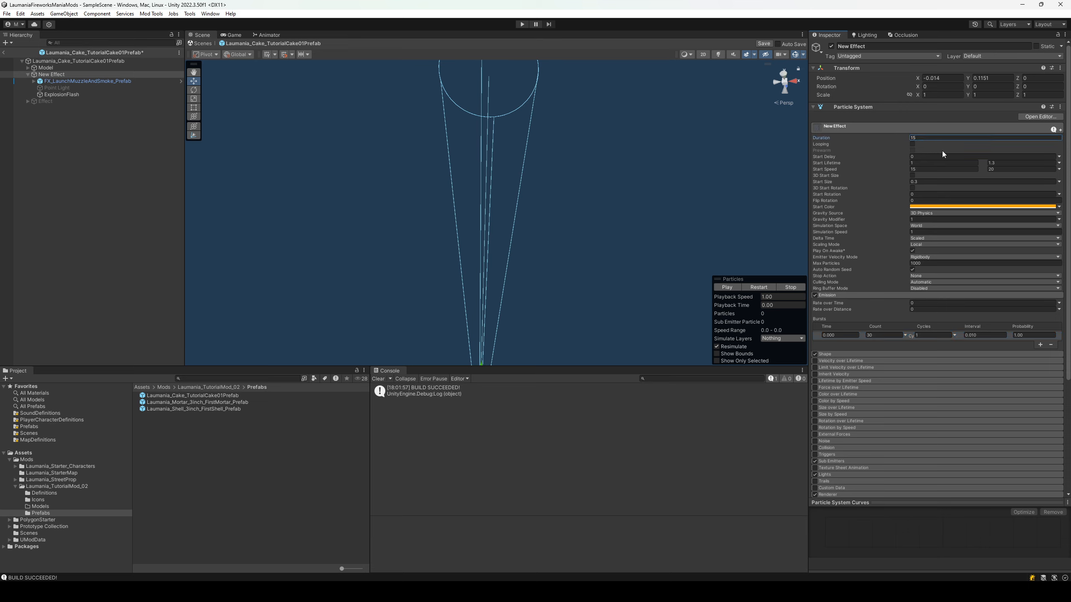
{"action": "left_click", "coordinate": [844, 337]}
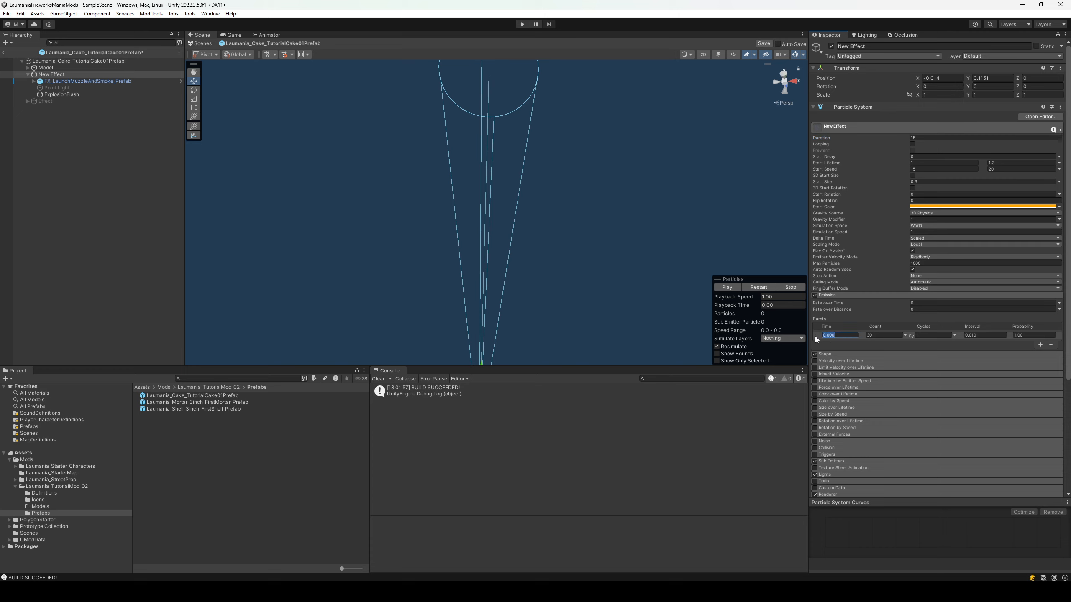
{"action": "left_click", "coordinate": [882, 335]}
{"action": "type", "text": "1"}
Add two more emission bursts to New Effect at times 2 and 4, each with count 1.
{"action": "left_click", "coordinate": [1040, 344]}
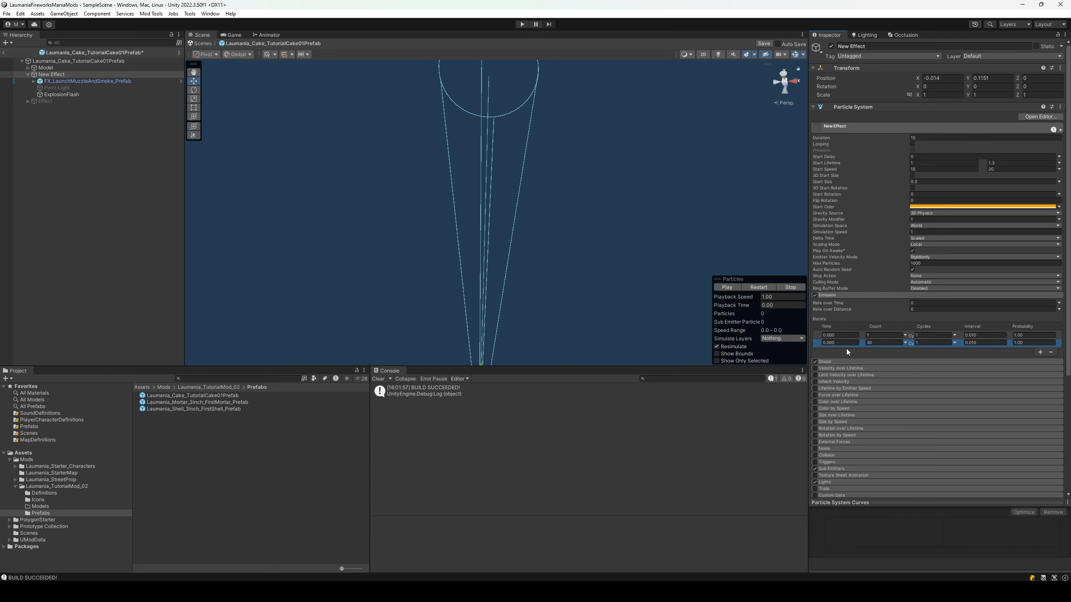
{"action": "left_click", "coordinate": [849, 343]}
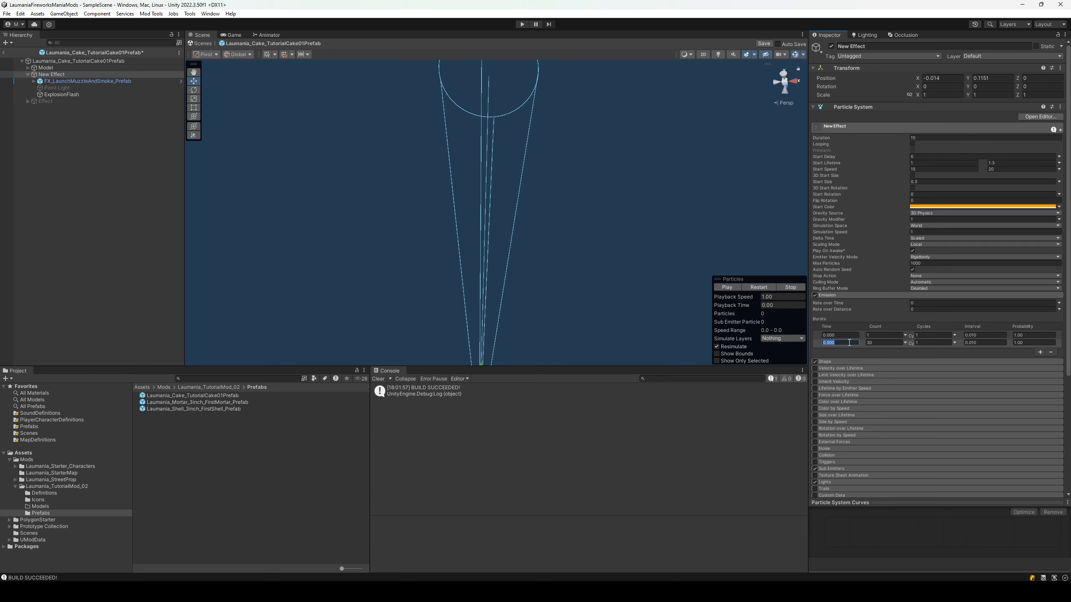
{"action": "type", "text": "2"}
{"action": "left_click", "coordinate": [882, 343]}
{"action": "left_click", "coordinate": [1039, 352]}
{"action": "left_click", "coordinate": [841, 350]}
{"action": "type", "text": "4"}
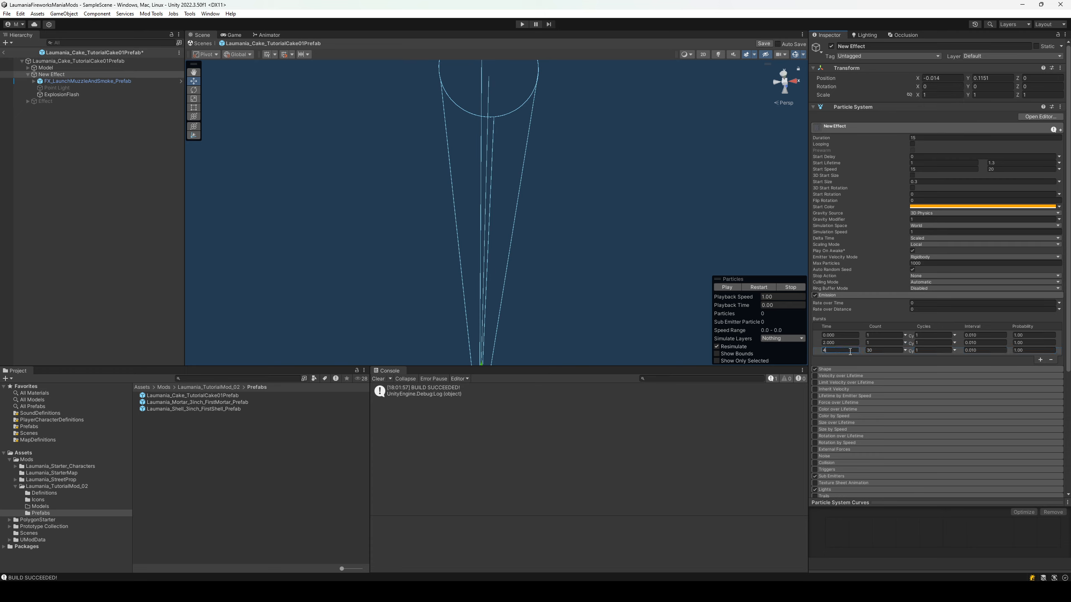
{"action": "left_click", "coordinate": [878, 351]}
{"action": "type", "text": "1"}
Add emission bursts to New Effect at times 6 and 7, each with count 1.
{"action": "left_click", "coordinate": [1040, 359]}
{"action": "left_click", "coordinate": [844, 358]}
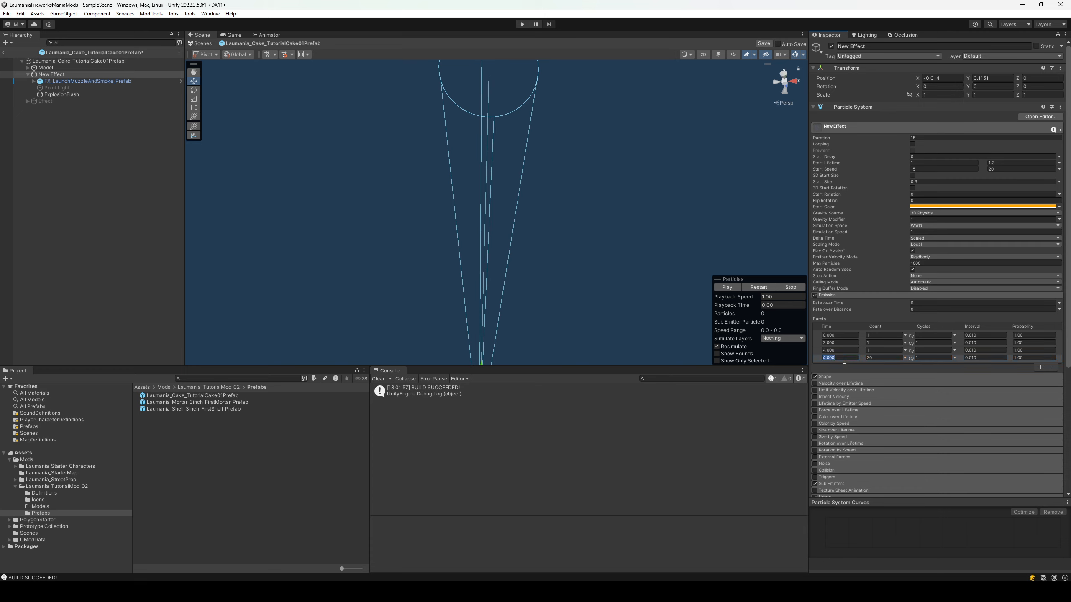
{"action": "type", "text": "6"}
{"action": "left_click", "coordinate": [881, 359]}
{"action": "type", "text": "1"}
{"action": "left_click", "coordinate": [1039, 367]}
{"action": "left_click", "coordinate": [847, 366]}
{"action": "type", "text": "7"}
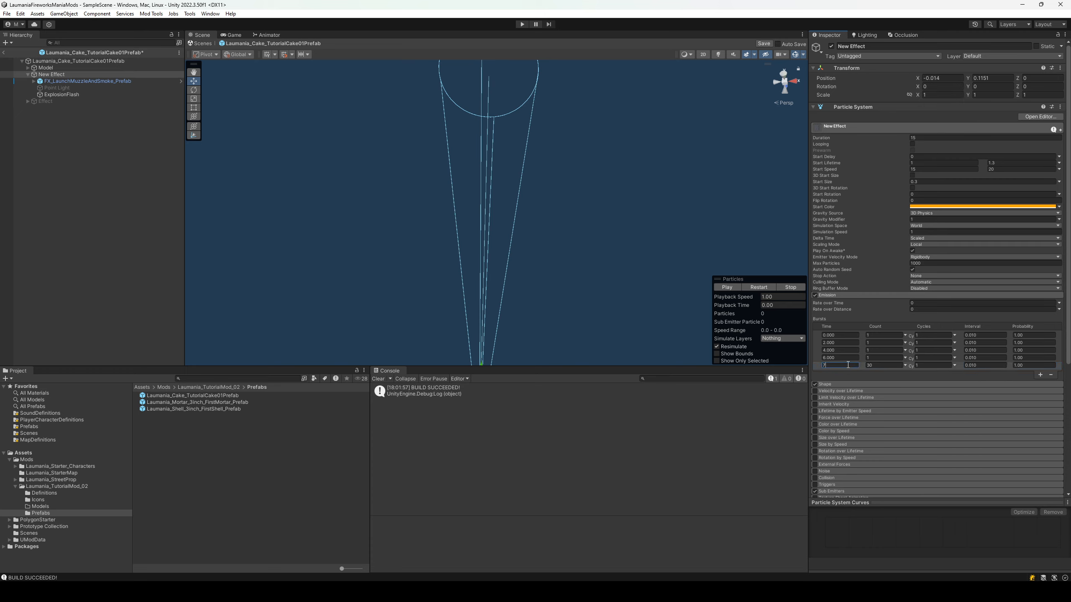
{"action": "left_click", "coordinate": [881, 365]}
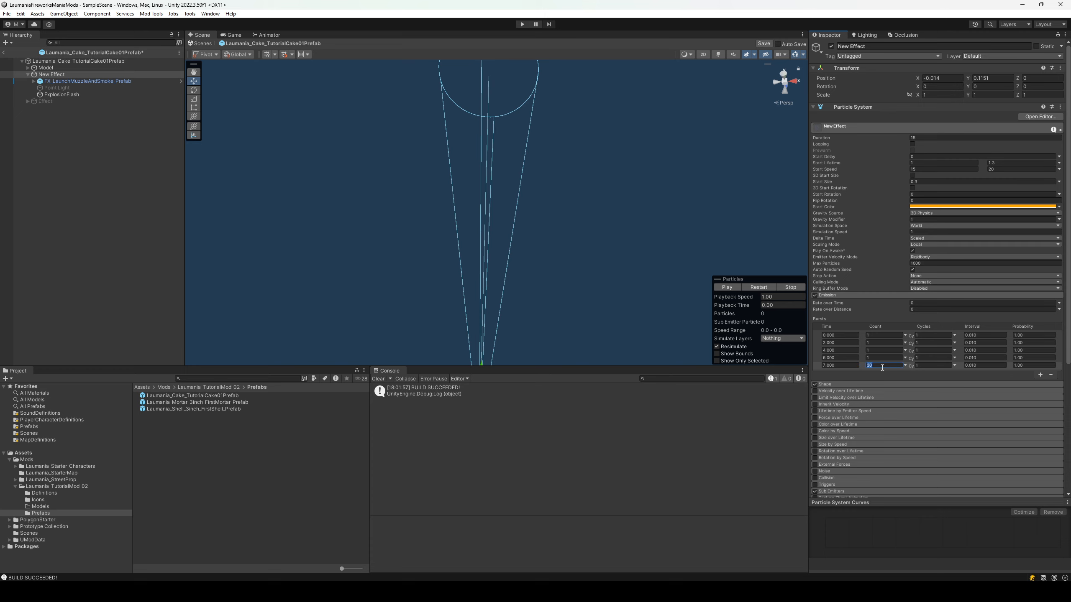
Add an emission burst at time 8 with count 1 and a final burst at time 12 with count 4.
{"action": "left_click", "coordinate": [1040, 374]}
{"action": "left_click", "coordinate": [852, 373]}
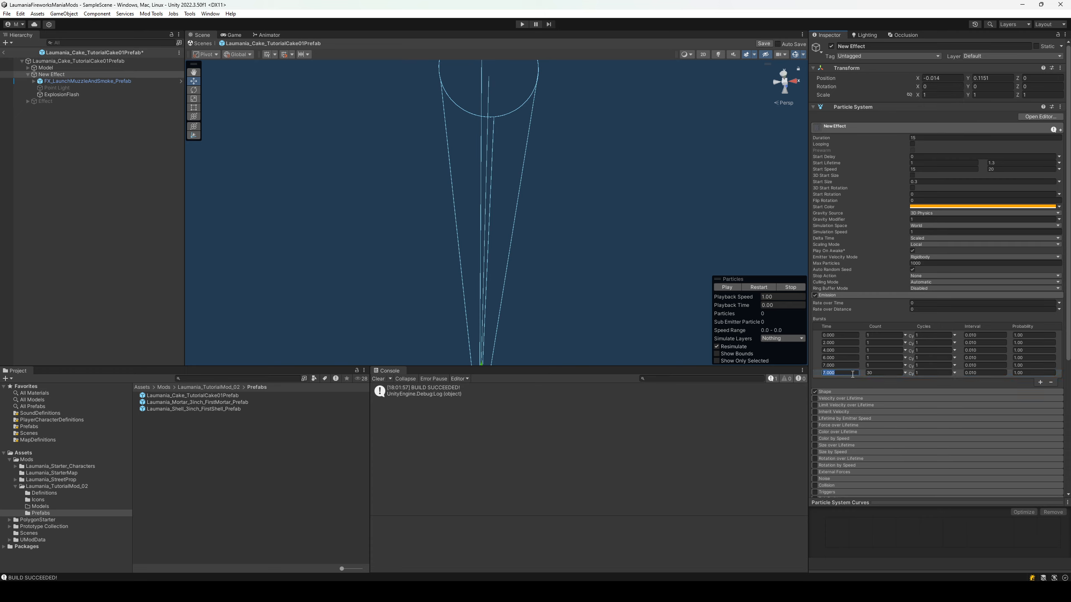
{"action": "type", "text": "8"}
{"action": "left_click", "coordinate": [884, 373]}
{"action": "left_click", "coordinate": [1039, 382]}
{"action": "left_click", "coordinate": [841, 380]}
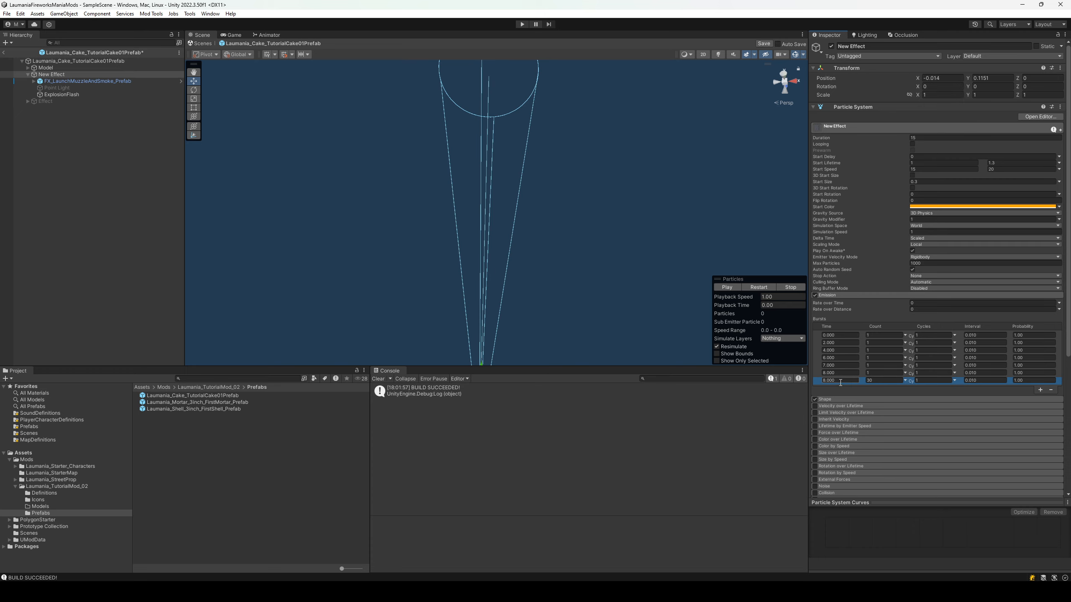
{"action": "type", "text": "10"}
{"action": "left_click_drag", "start_coordinate": [838, 381], "coordinate": [821, 383]}
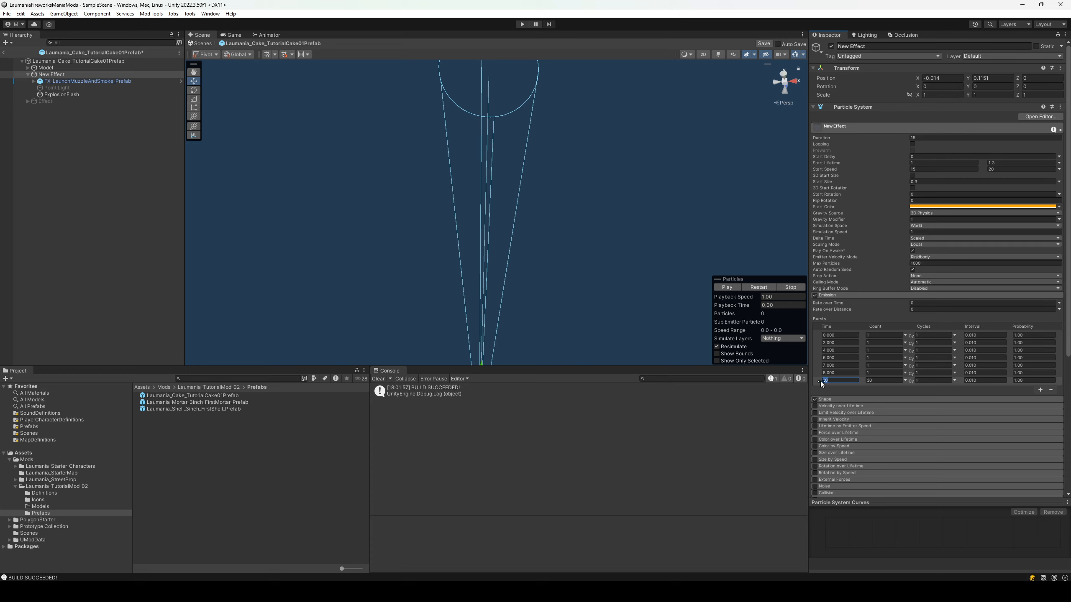
{"action": "left_click", "coordinate": [879, 380]}
Play New Effect's timed bursts in the scene, watch the shots from launch to explosion, and pause playback.
{"action": "left_click", "coordinate": [726, 287]}
{"action": "mouse_move", "coordinate": [670, 266]}
{"action": "left_mouse_down", "text": "alt"}
{"action": "mouse_move", "coordinate": [654, 288]}
{"action": "mouse_move", "coordinate": [660, 274]}
{"action": "left_mouse_up", "text": "alt"}
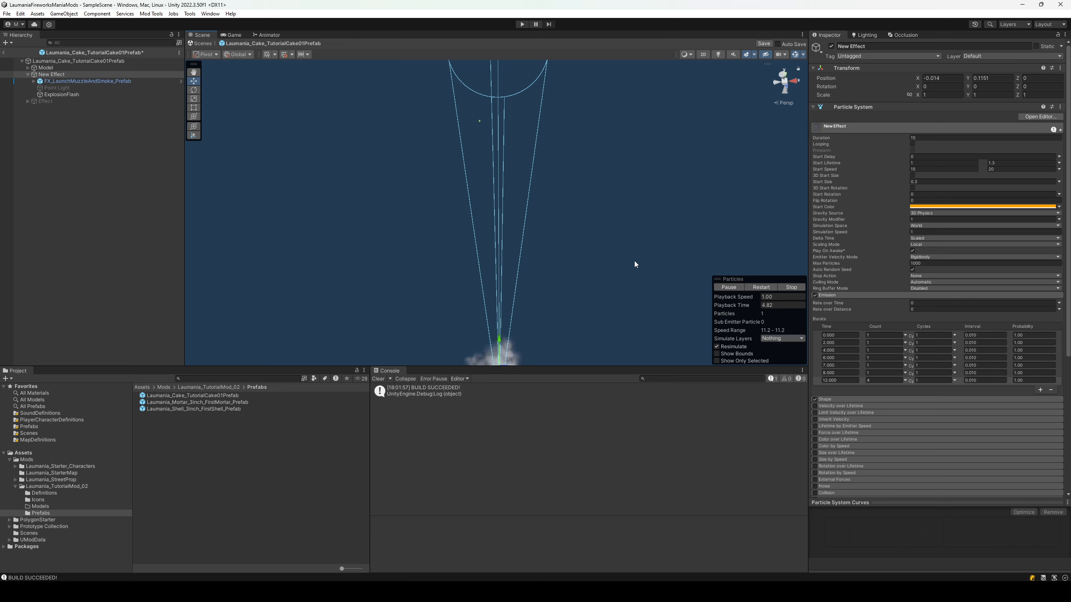
{"action": "left_click_drag", "start_coordinate": [634, 261], "coordinate": [633, 250], "text": "alt"}
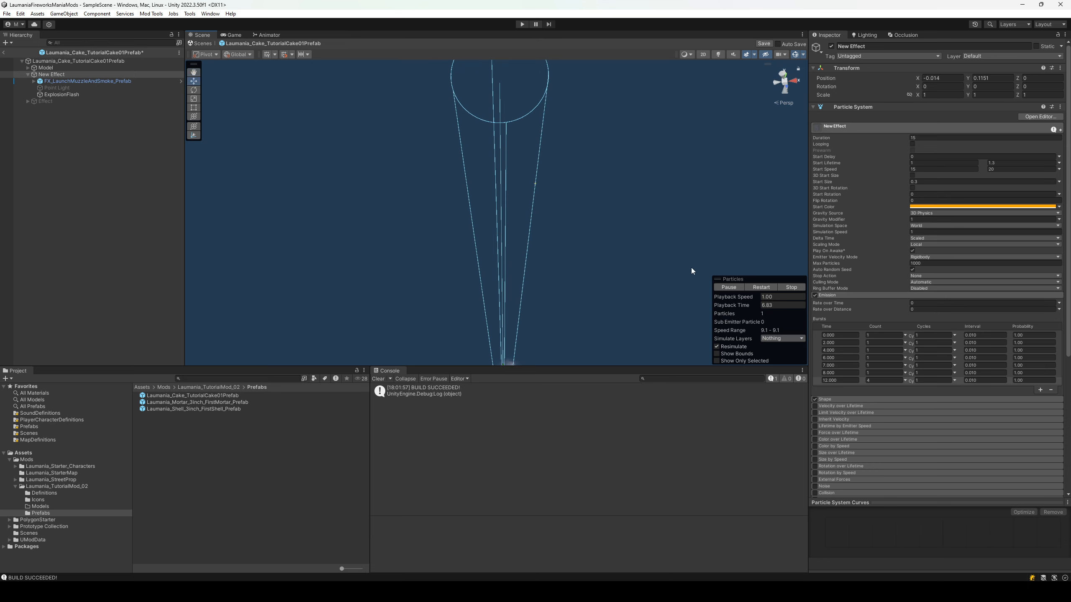
{"action": "left_click", "coordinate": [727, 287]}
{"action": "left_click_drag", "start_coordinate": [661, 264], "coordinate": [569, 193], "text": "alt"}
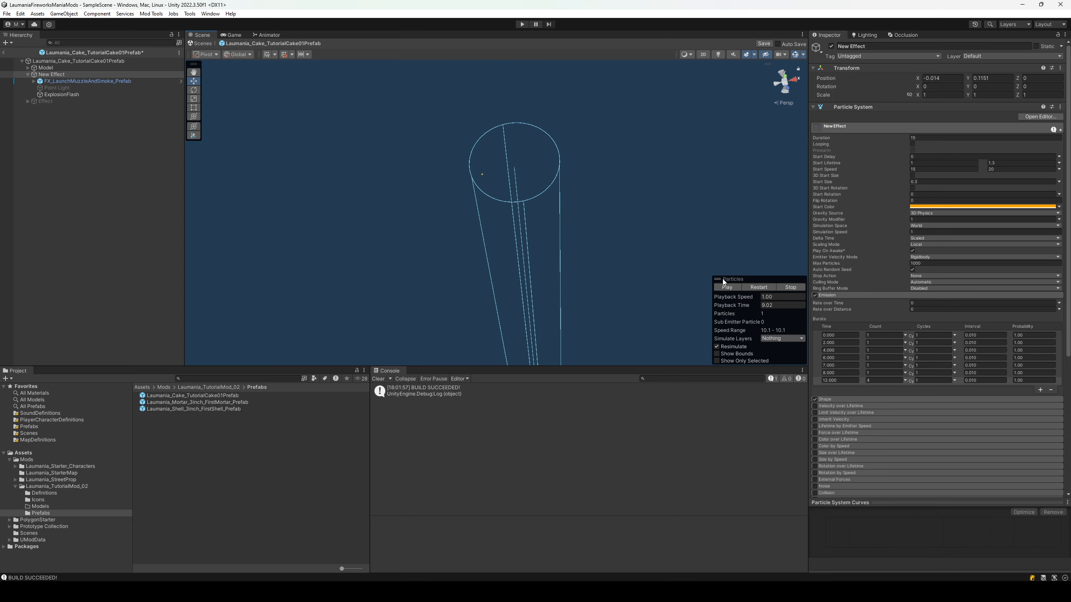
Change the emitter shape of the ExplosionFlash particle system to Sphere.
{"action": "left_click", "coordinate": [75, 95]}
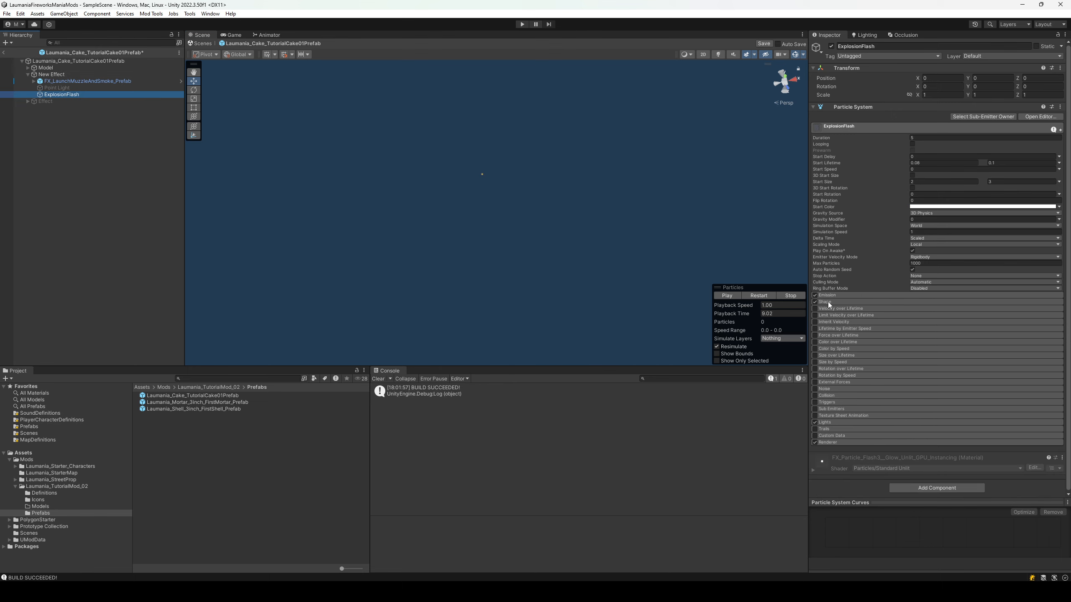
{"action": "left_click", "coordinate": [829, 302]}
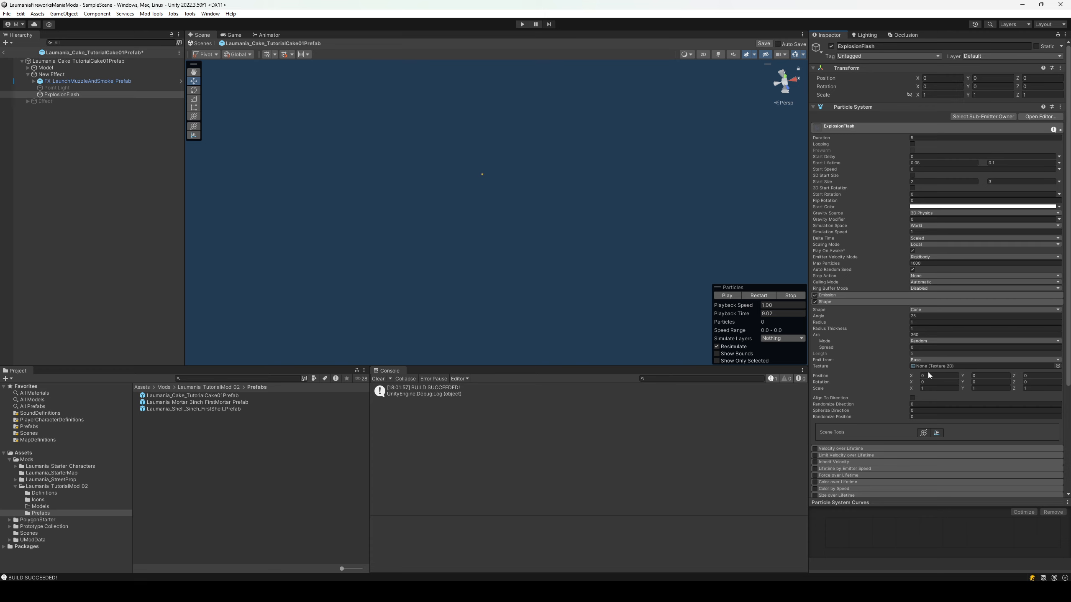
{"action": "left_click", "coordinate": [927, 310]}
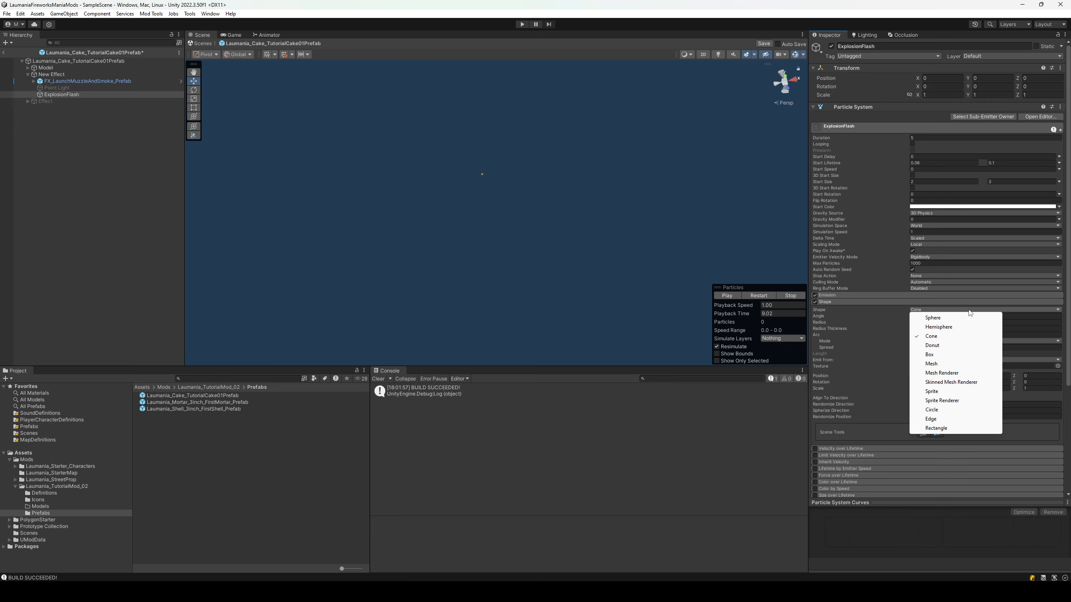
{"action": "left_click", "coordinate": [949, 318]}
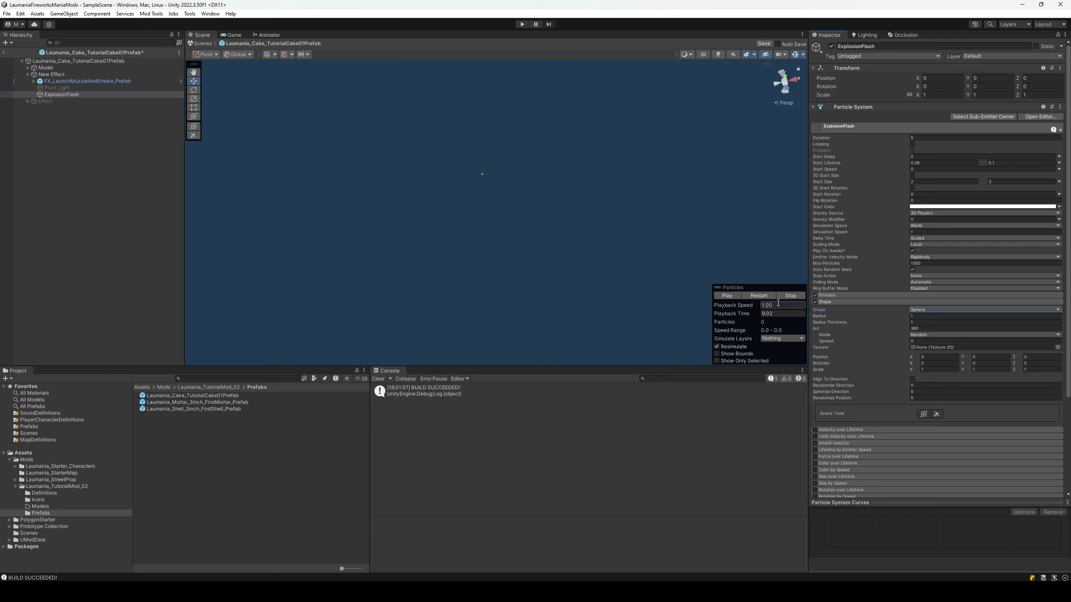
Set the particle playback speed to 0.50 and replay the effect, pausing at intervals to examine the explosion flash.
{"action": "left_click", "coordinate": [797, 296]}
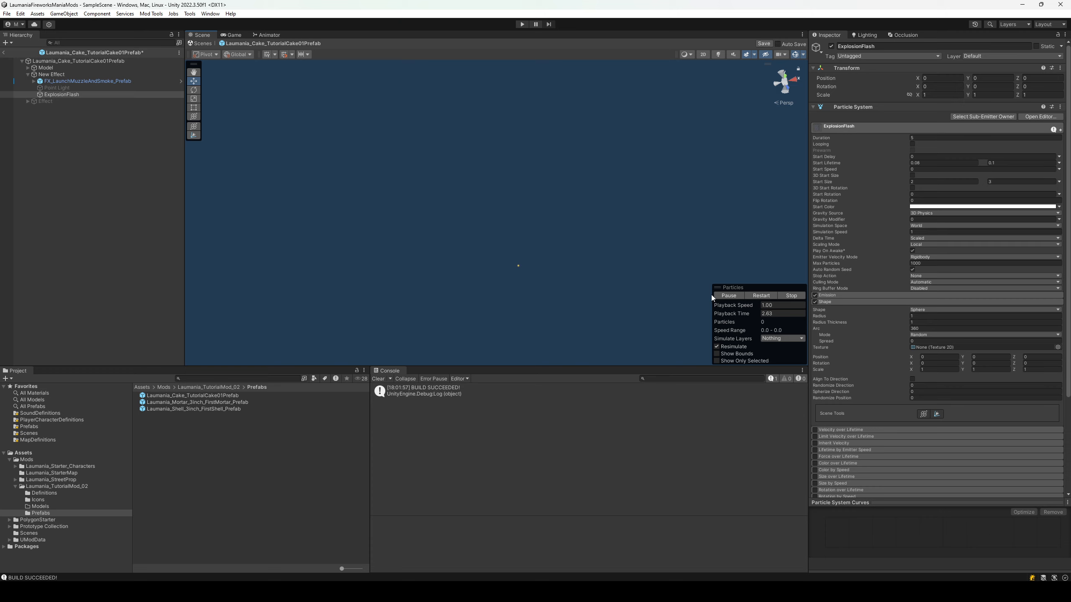
{"action": "left_click", "coordinate": [71, 95]}
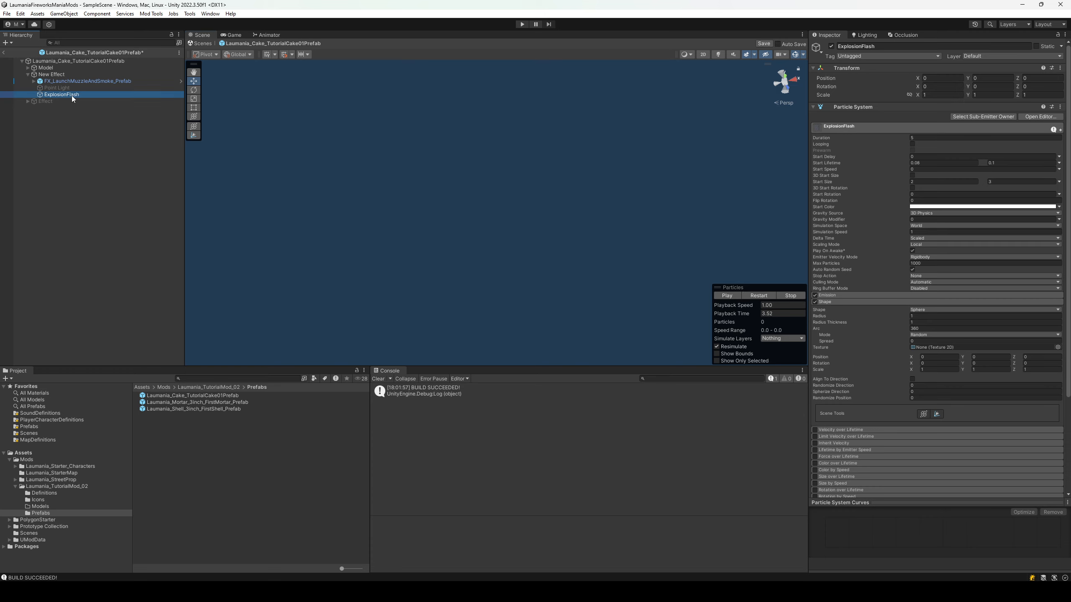
{"action": "left_click", "coordinate": [771, 305]}
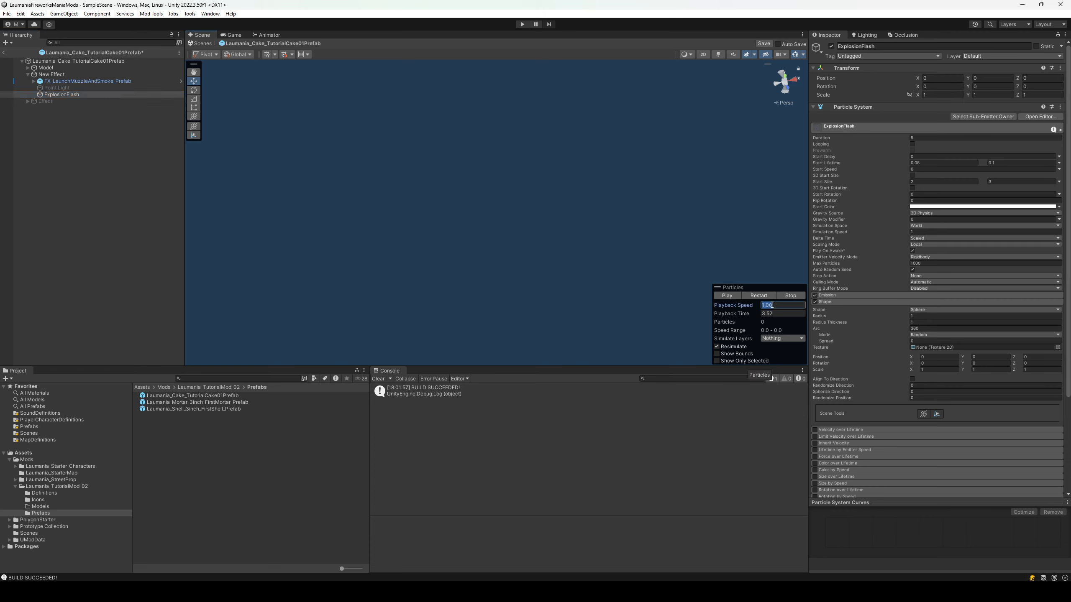
{"action": "type", "text": "0.50"}
{"action": "left_click", "coordinate": [726, 295]}
{"action": "right_click_drag", "start_coordinate": [590, 300], "coordinate": [588, 302]}
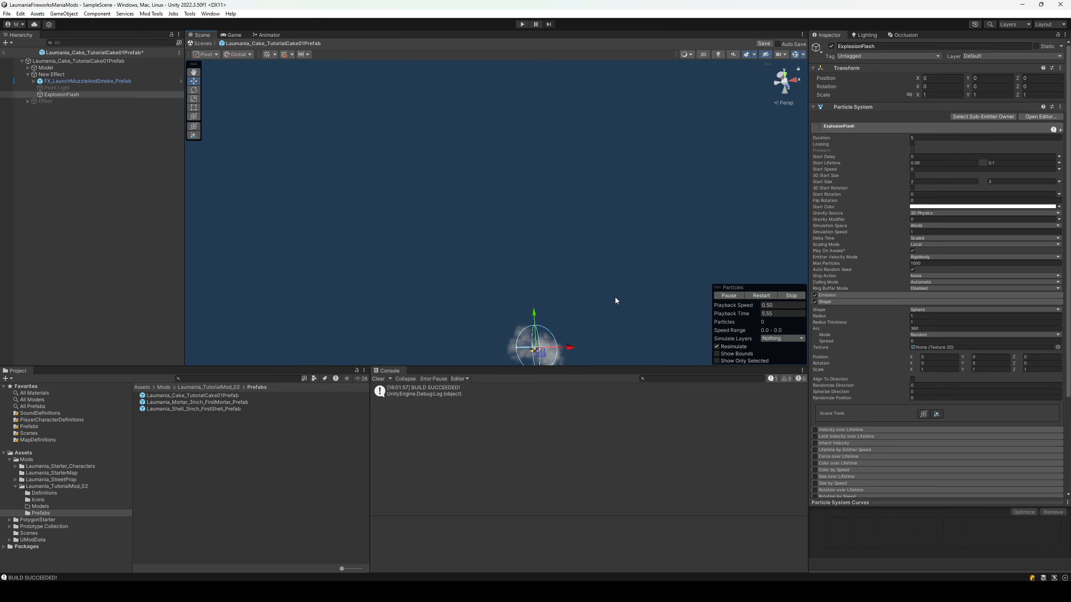
{"action": "left_click", "coordinate": [729, 296]}
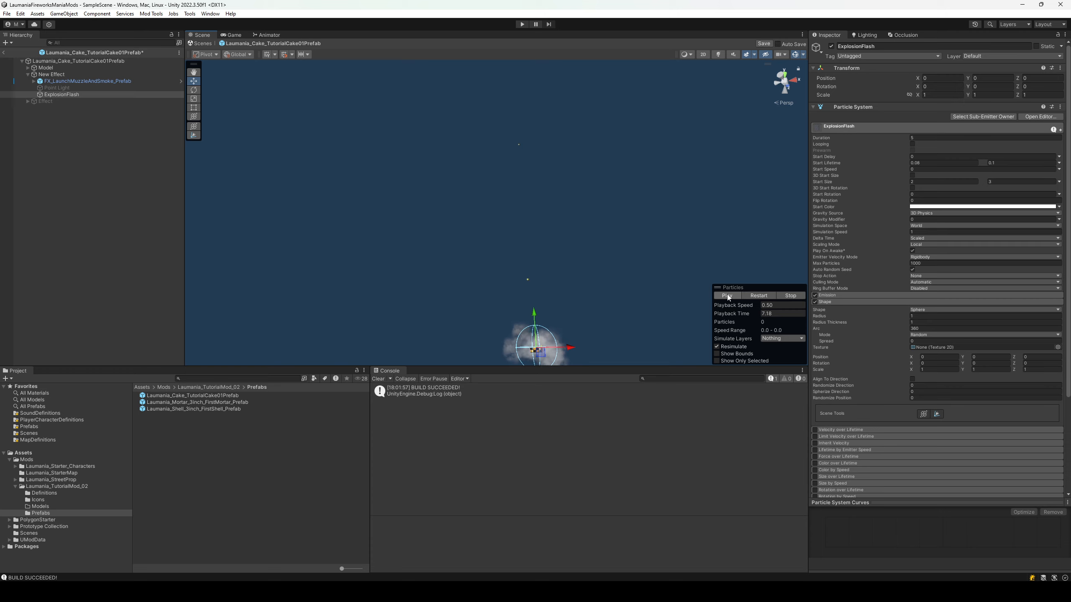
{"action": "left_click", "coordinate": [728, 296]}
{"action": "left_click", "coordinate": [728, 296]}
{"action": "left_click", "coordinate": [727, 296]}
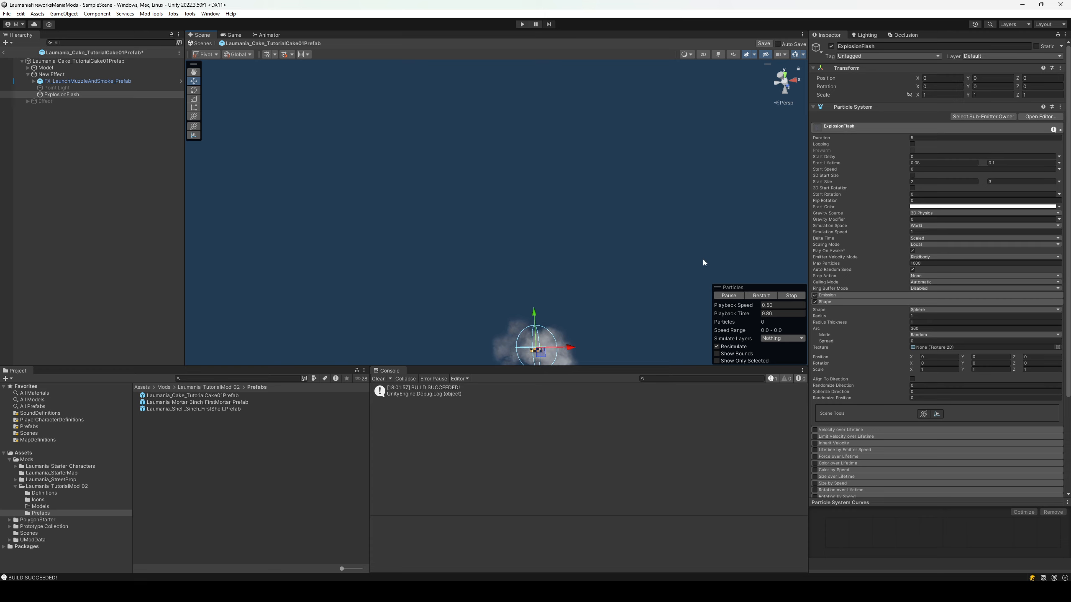
{"action": "left_click", "coordinate": [728, 296]}
Review ExplosionFlash's particle settings, including its Renderer module.
{"action": "left_click", "coordinate": [92, 95]}
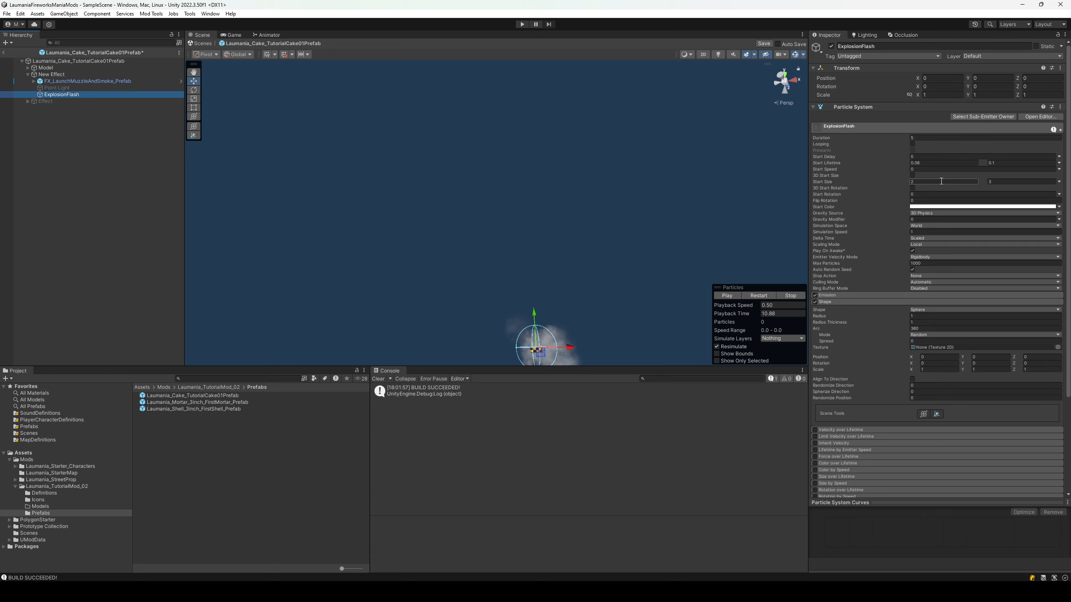
{"action": "scroll", "coordinate": [895, 406], "scroll_direction": "down", "scroll_amount": 3}
{"action": "scroll", "coordinate": [895, 406], "scroll_direction": "down", "scroll_amount": 2}
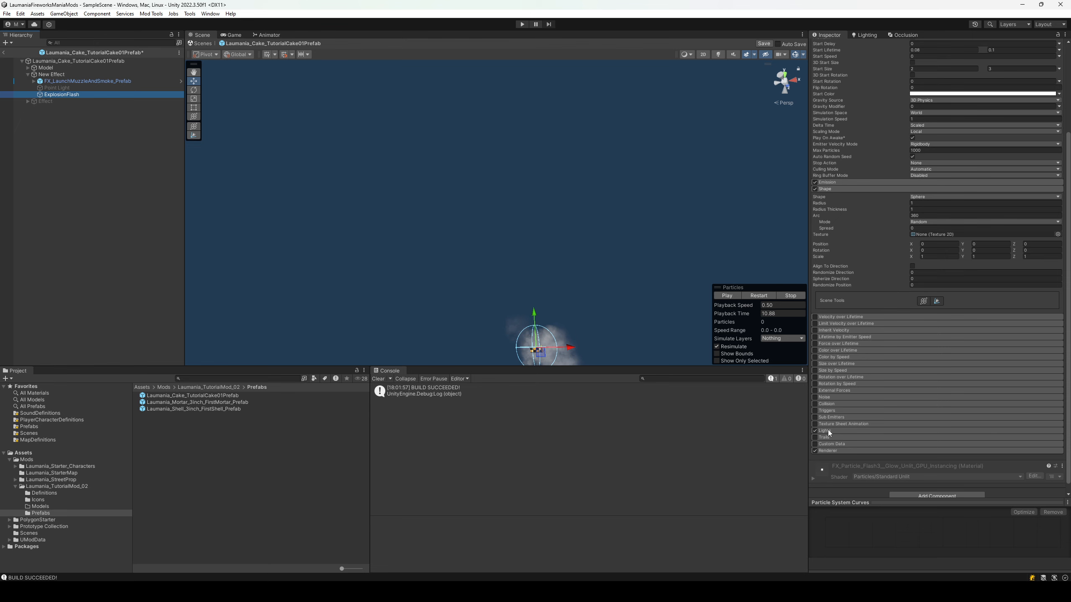
{"action": "left_click", "coordinate": [829, 453]}
{"action": "scroll", "coordinate": [907, 410], "scroll_direction": "down", "scroll_amount": 4}
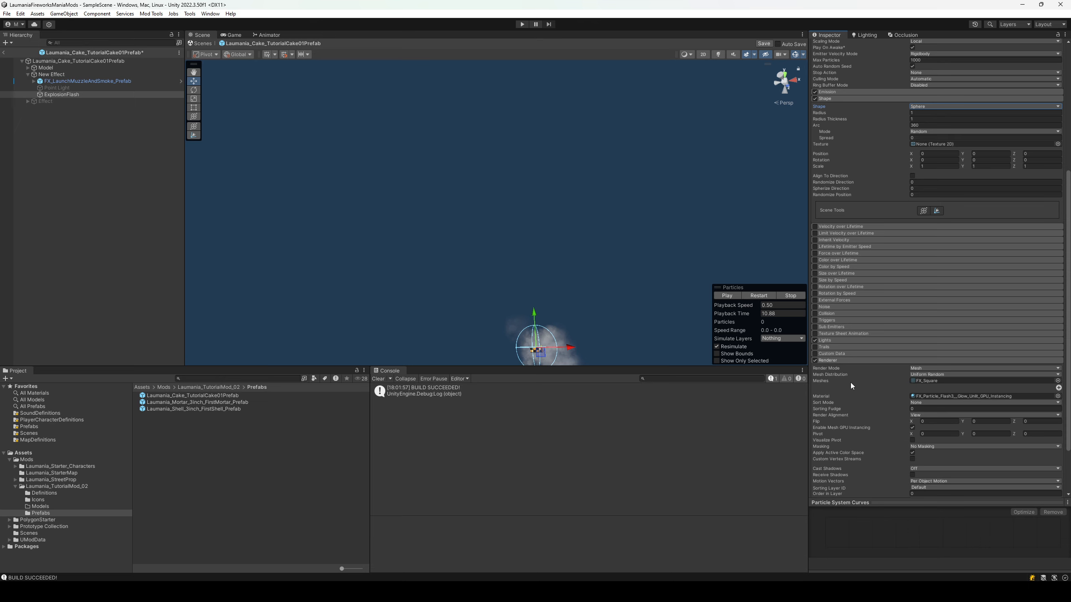
{"action": "scroll", "coordinate": [842, 362], "scroll_direction": "up", "scroll_amount": 10}
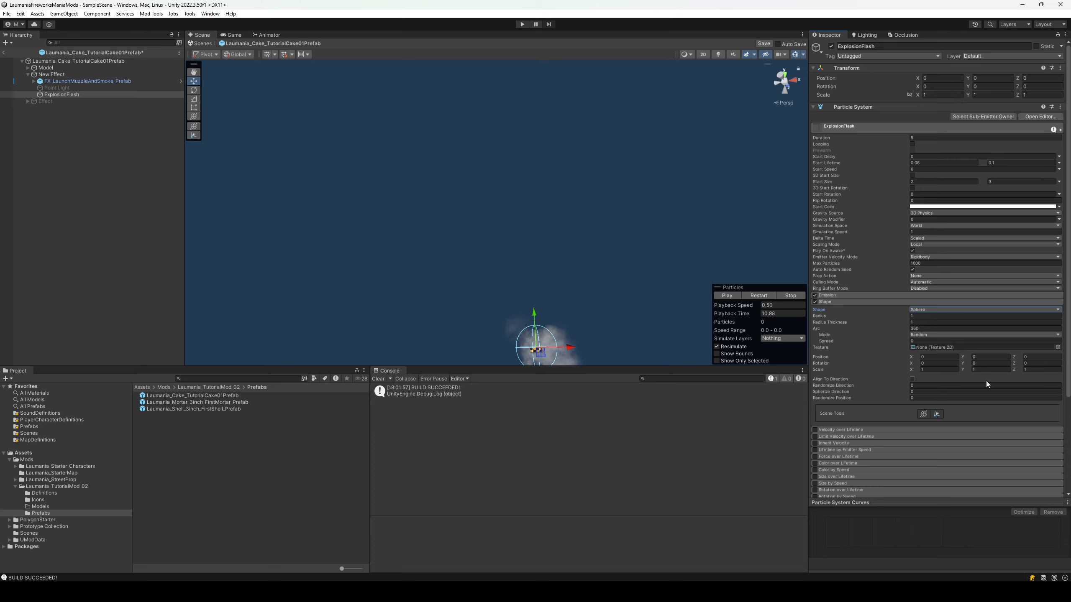
Turn on particle bounds display, play the effect and pause at the explosion flash, and hide the bounds again.
{"action": "left_click", "coordinate": [748, 355]}
{"action": "left_click", "coordinate": [726, 295]}
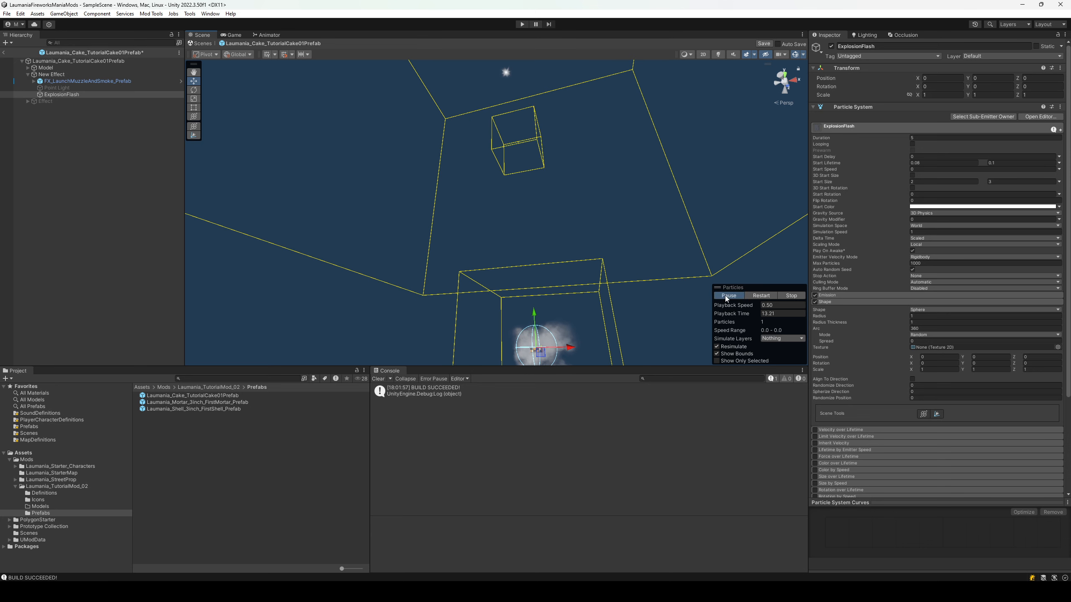
{"action": "left_click", "coordinate": [726, 296]}
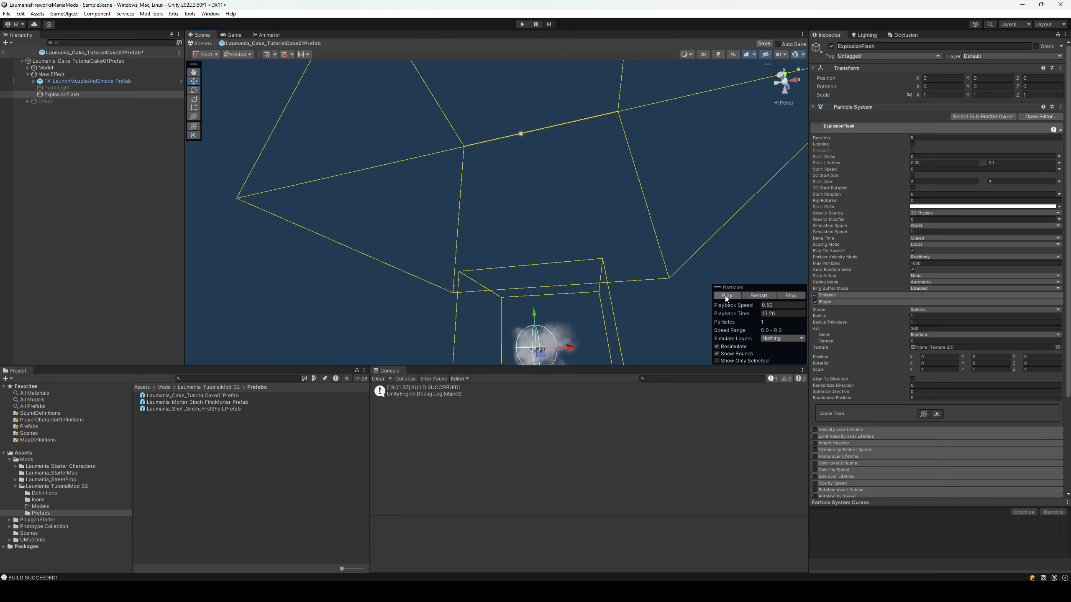
{"action": "left_click", "coordinate": [735, 355]}
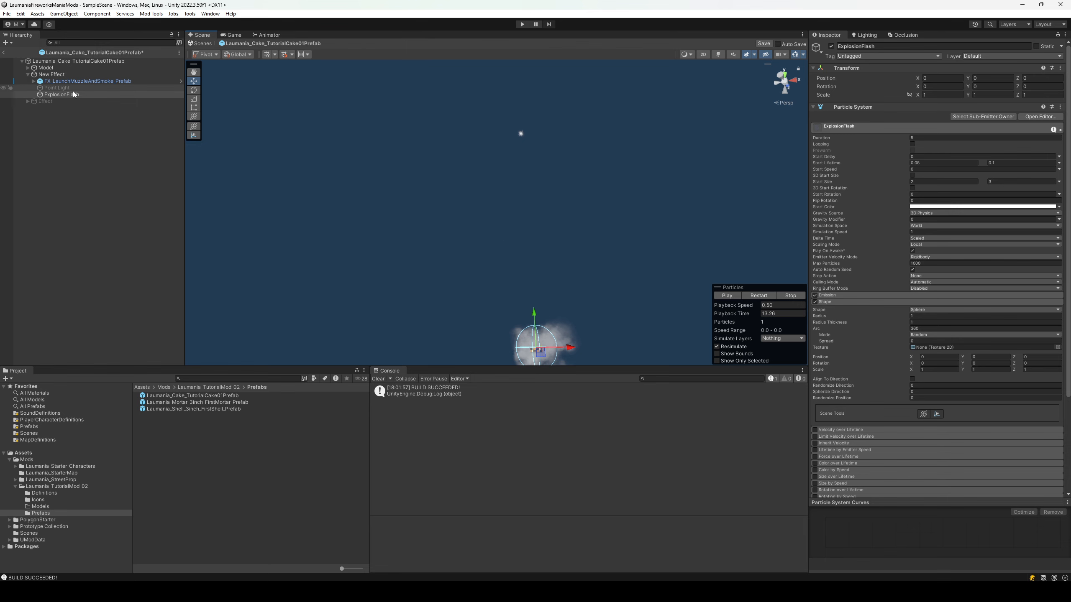
Review New Effect's Sub Emitters module, including the inherit options of the Death sub-emitter.
{"action": "left_click", "coordinate": [100, 74]}
{"action": "scroll", "coordinate": [878, 415], "scroll_direction": "down", "scroll_amount": 5}
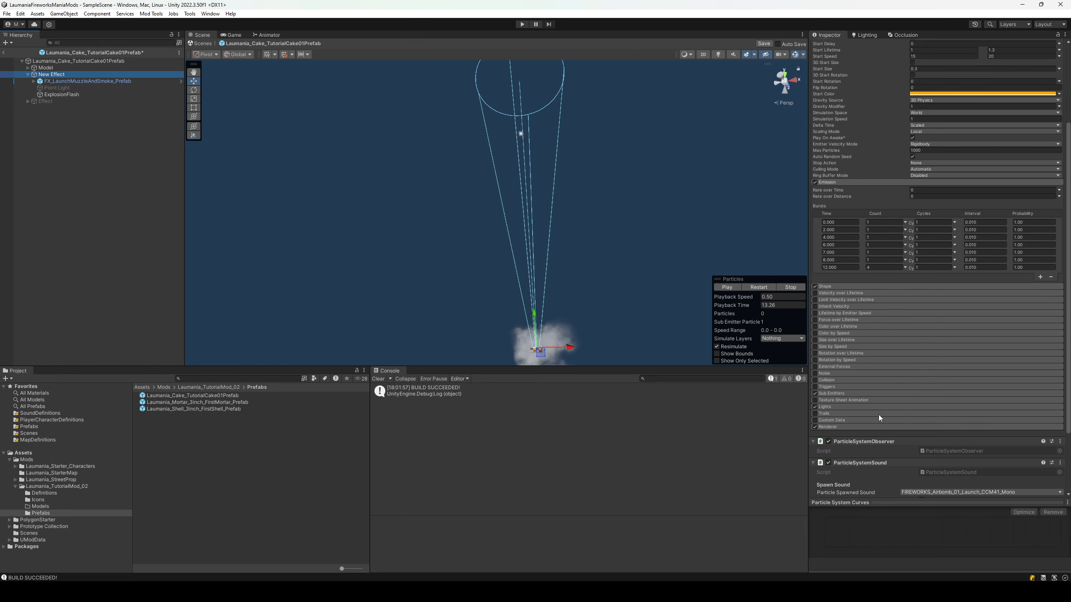
{"action": "left_click", "coordinate": [828, 393]}
{"action": "left_click", "coordinate": [940, 434]}
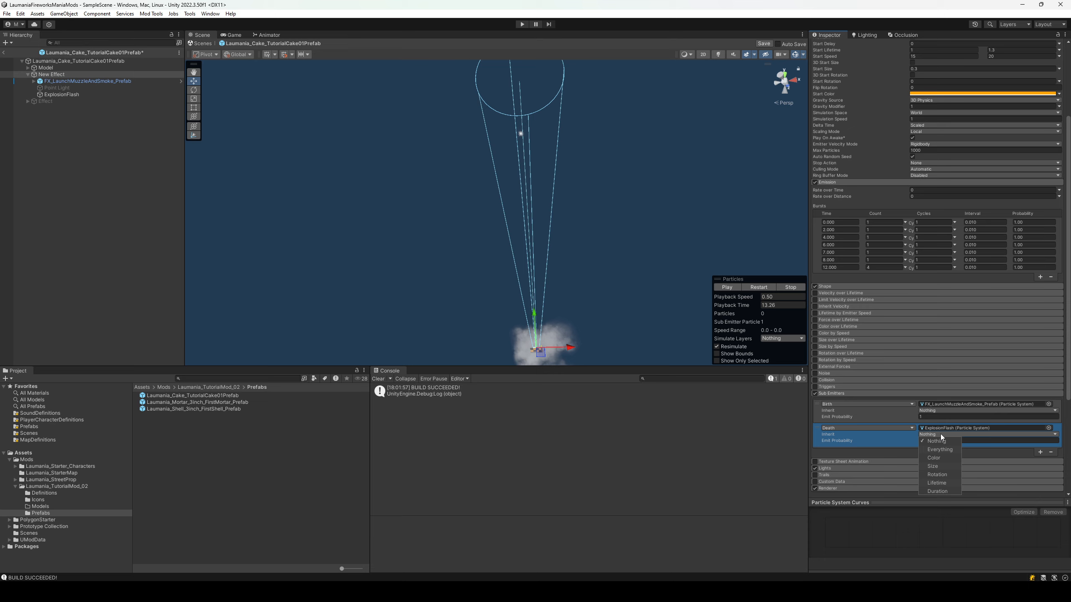
{"action": "left_click", "coordinate": [737, 424]}
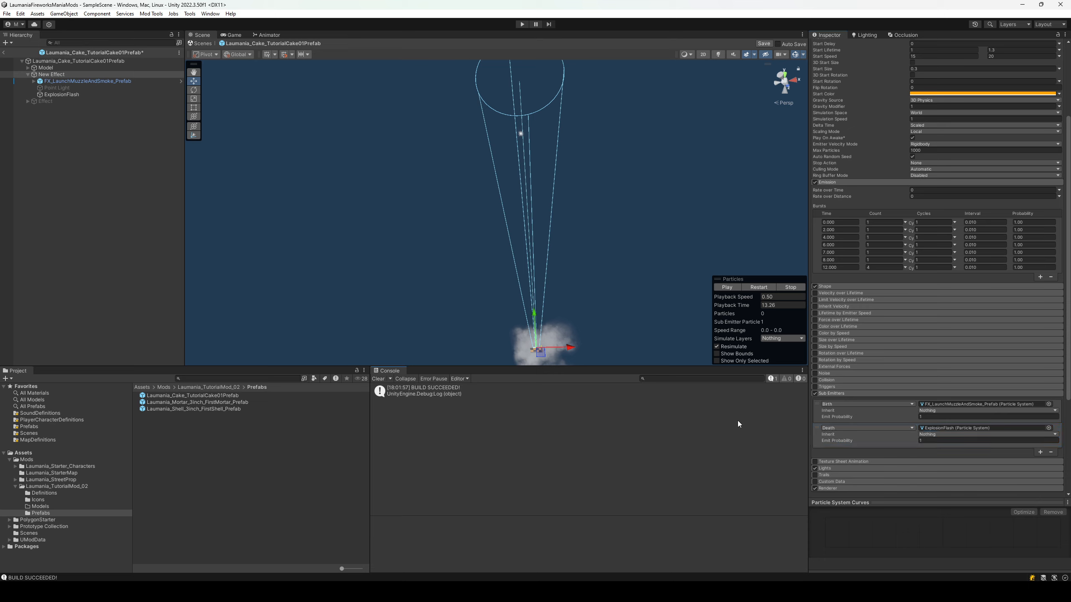
{"action": "left_click", "coordinate": [838, 393]}
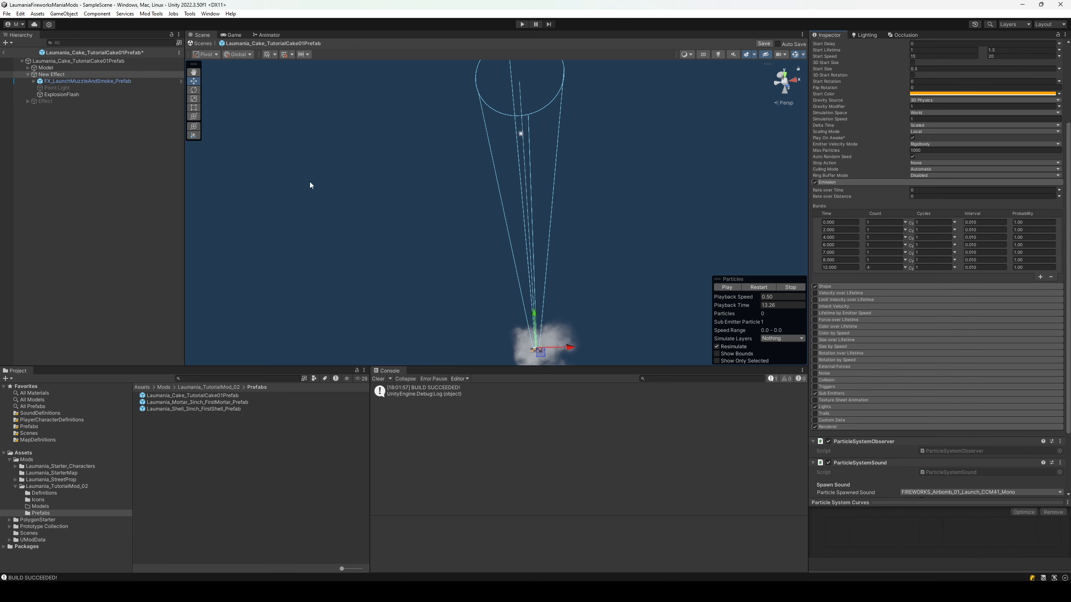
Set the radius of ExplosionFlash's sphere emitter shape to 0.08.
{"action": "left_click", "coordinate": [84, 94]}
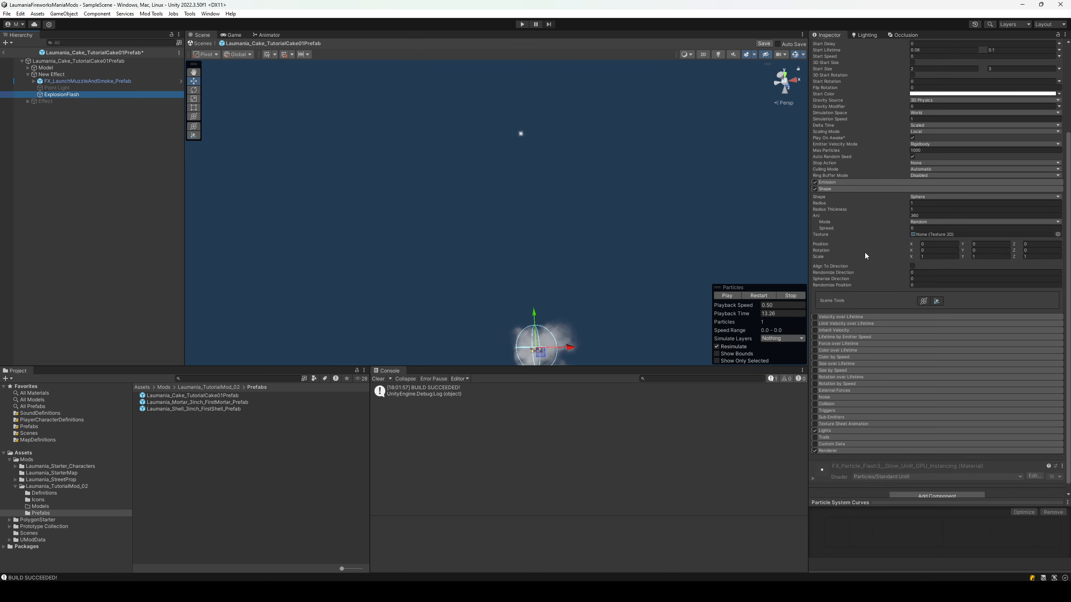
{"action": "scroll", "coordinate": [866, 256], "scroll_direction": "up", "scroll_amount": 5}
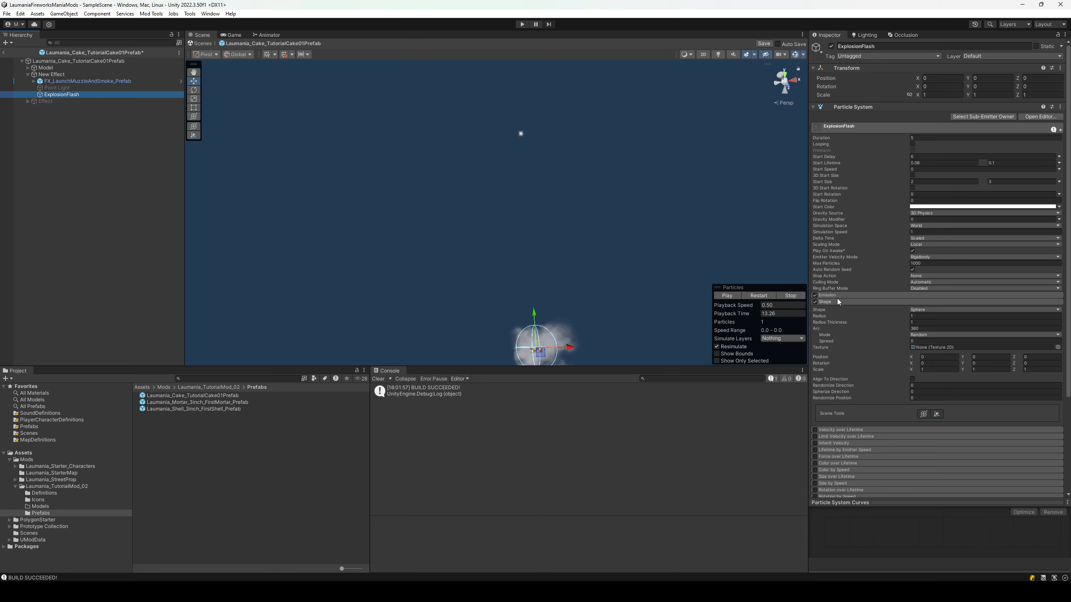
{"action": "left_click", "coordinate": [918, 316]}
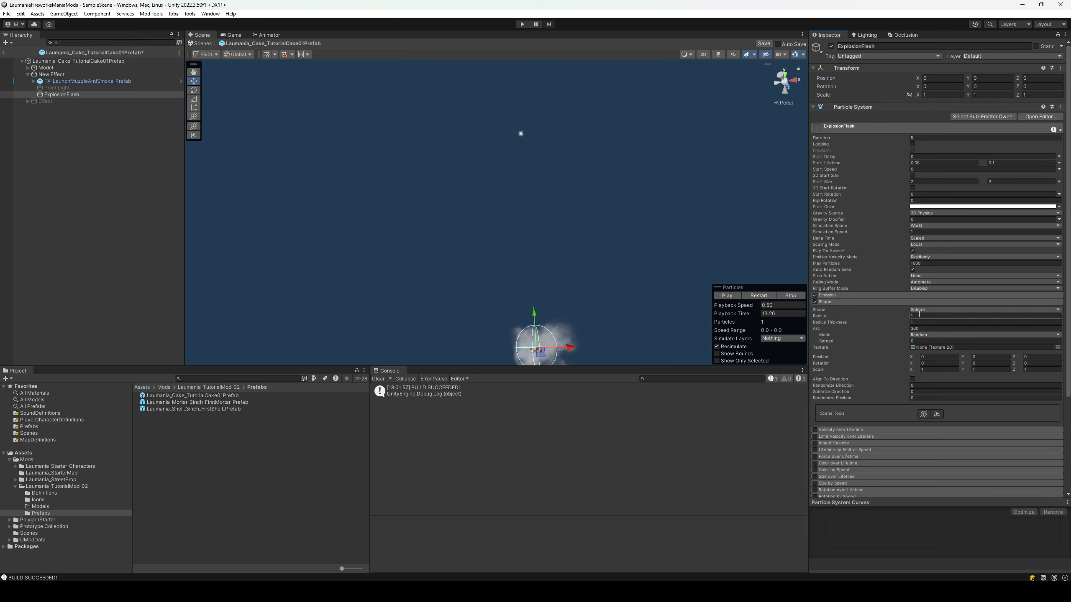
{"action": "right_click_drag", "start_coordinate": [608, 308], "coordinate": [609, 319]}
{"action": "key", "text": "w"}
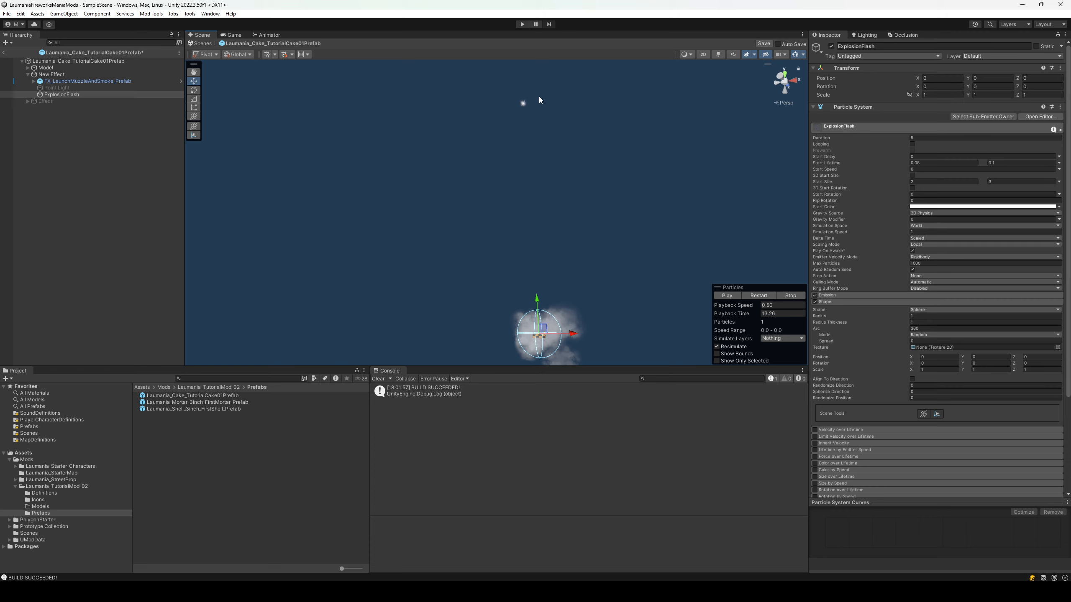
{"action": "left_click", "coordinate": [72, 94]}
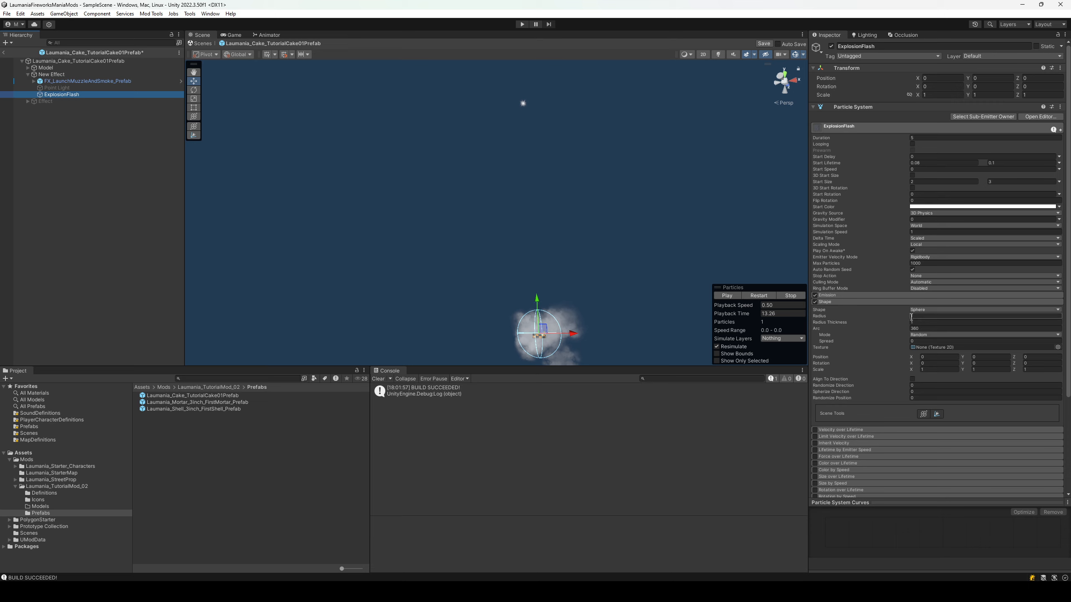
{"action": "left_click", "coordinate": [912, 315]}
{"action": "type", "text": "0.15"}
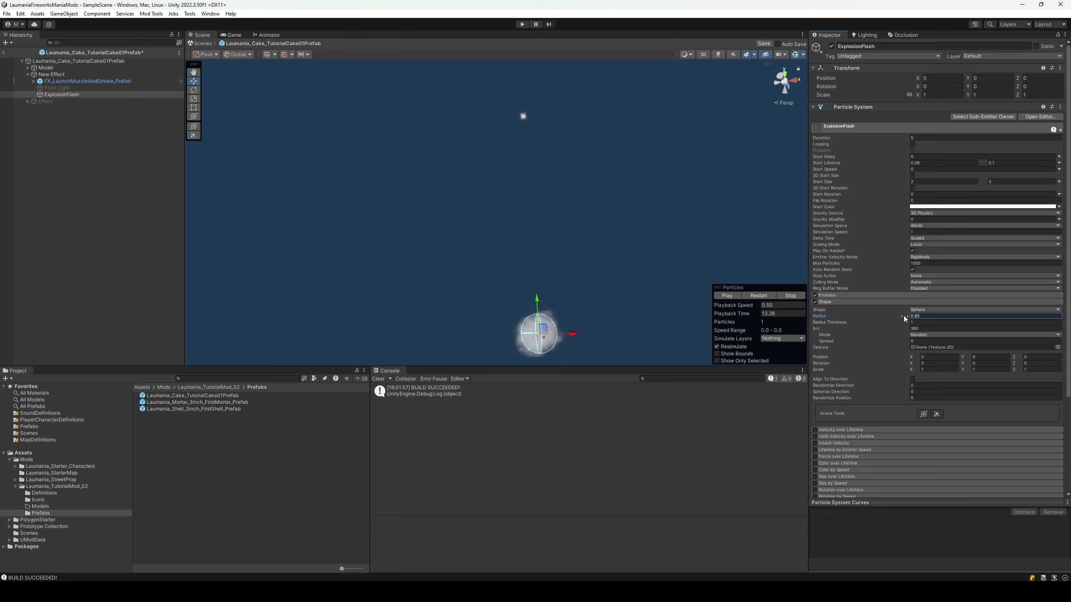
{"action": "key", "text": "BackSpace"}
{"action": "key", "text": "BackSpace"}
{"action": "type", "text": "06"}
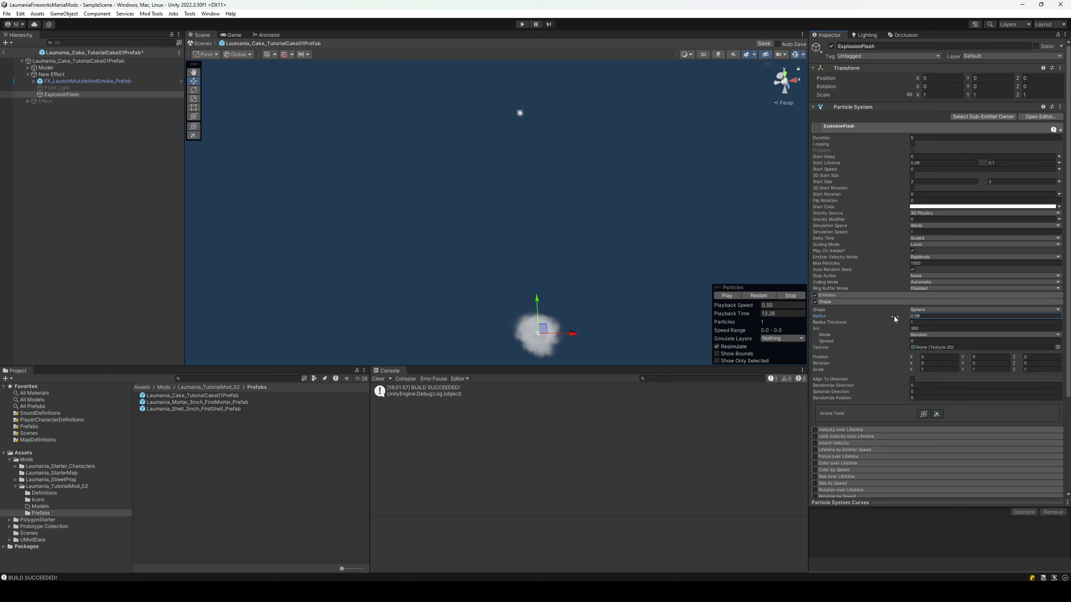
Replay the effect from the start, set the playback speed to 1, watch the shots, and stop playback.
{"action": "left_click", "coordinate": [797, 296]}
{"action": "left_click", "coordinate": [723, 295]}
{"action": "mouse_move", "coordinate": [623, 266]}
{"action": "right_mouse_down"}
{"action": "mouse_move", "coordinate": [619, 232]}
{"action": "mouse_move", "coordinate": [628, 258]}
{"action": "right_mouse_up"}
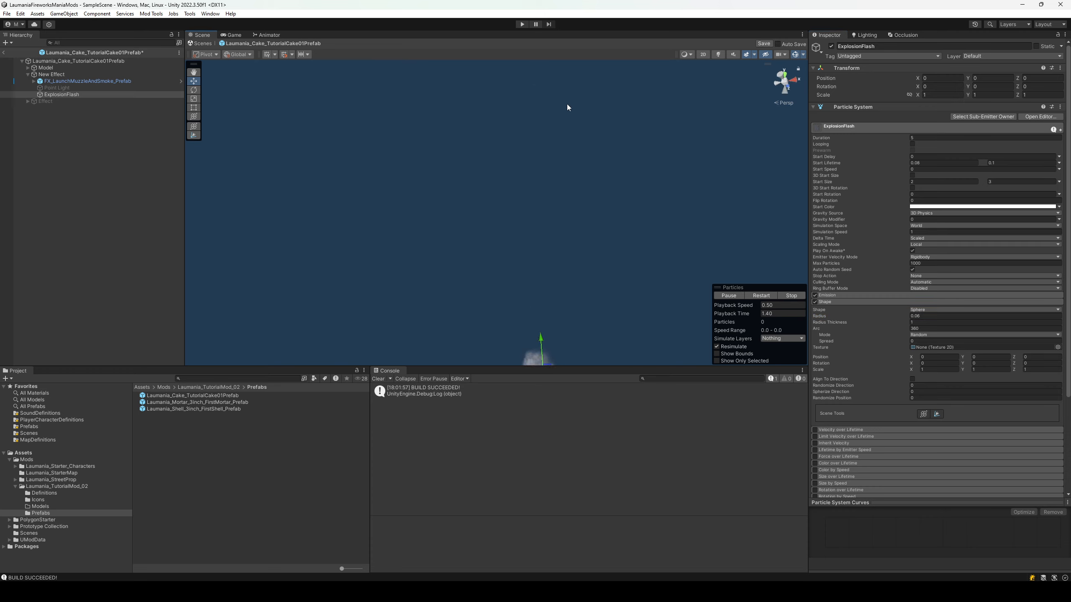
{"action": "left_click", "coordinate": [786, 307]}
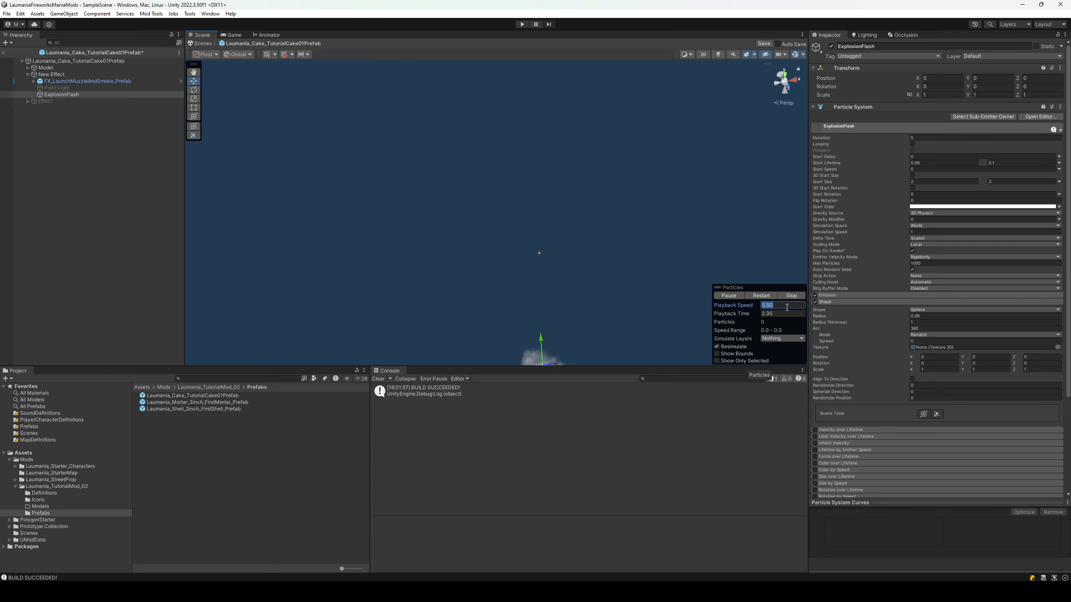
{"action": "type", "text": "1"}
{"action": "key", "text": "Return"}
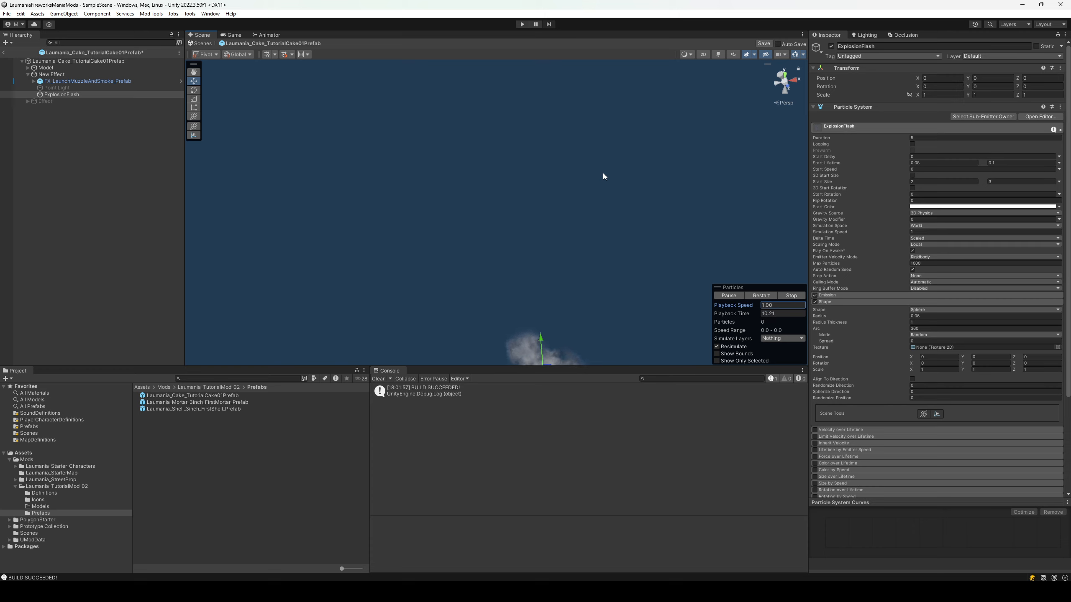
{"action": "mouse_move", "coordinate": [602, 172]}
{"action": "left_mouse_down", "text": "alt"}
{"action": "mouse_move", "coordinate": [606, 191]}
{"action": "mouse_move", "coordinate": [607, 182]}
{"action": "left_mouse_up", "text": "alt"}
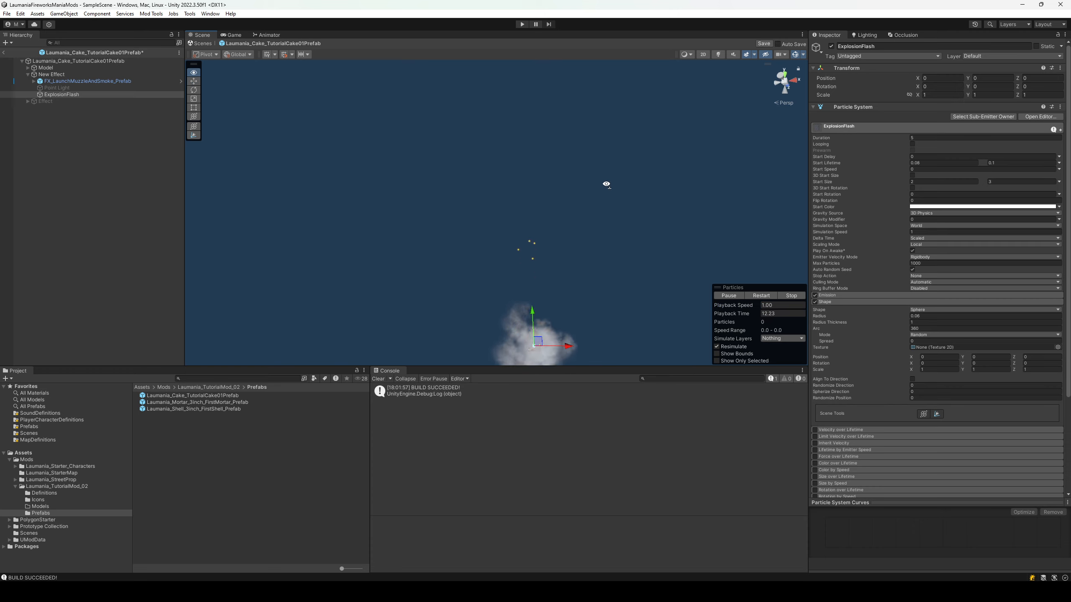
{"action": "left_click", "coordinate": [791, 295]}
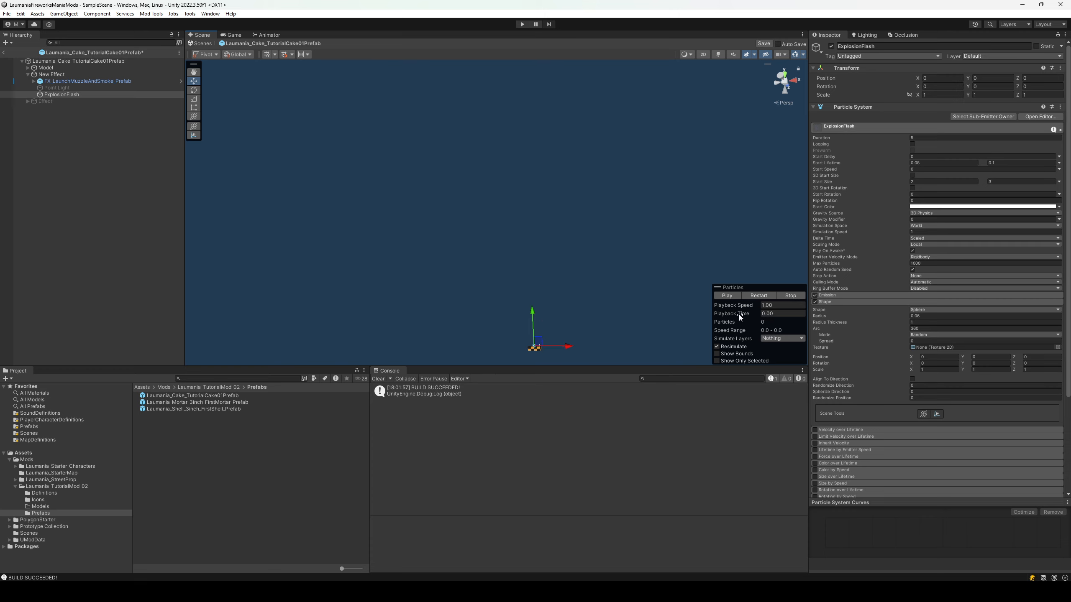
Collapse ExplosionFlash's Shape module, then play New Effect's full burst sequence in the scene and stop it.
{"action": "left_click", "coordinate": [861, 302]}
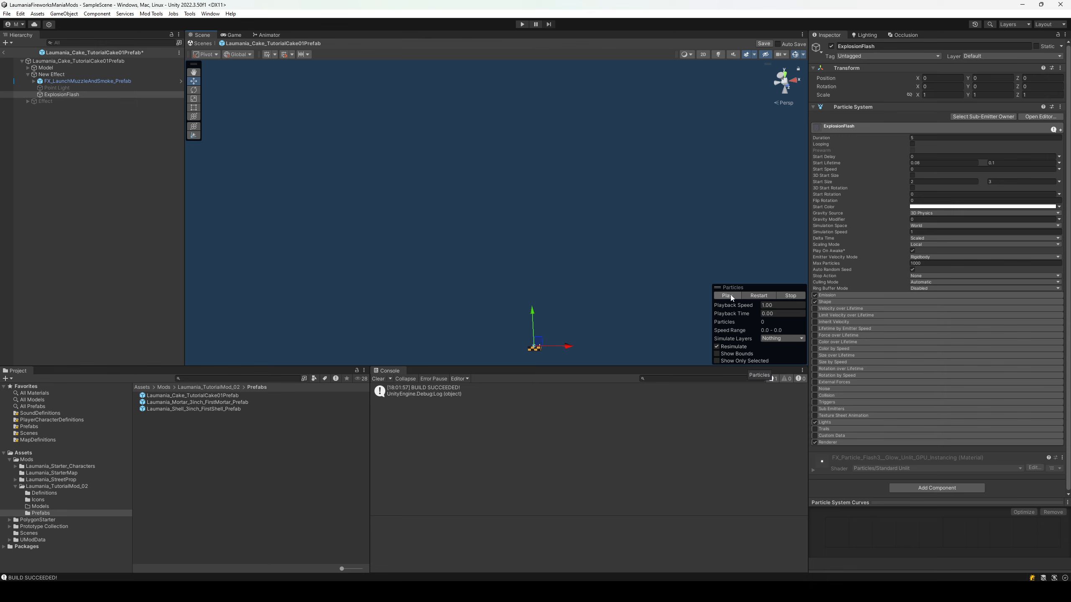
{"action": "left_click", "coordinate": [51, 74]}
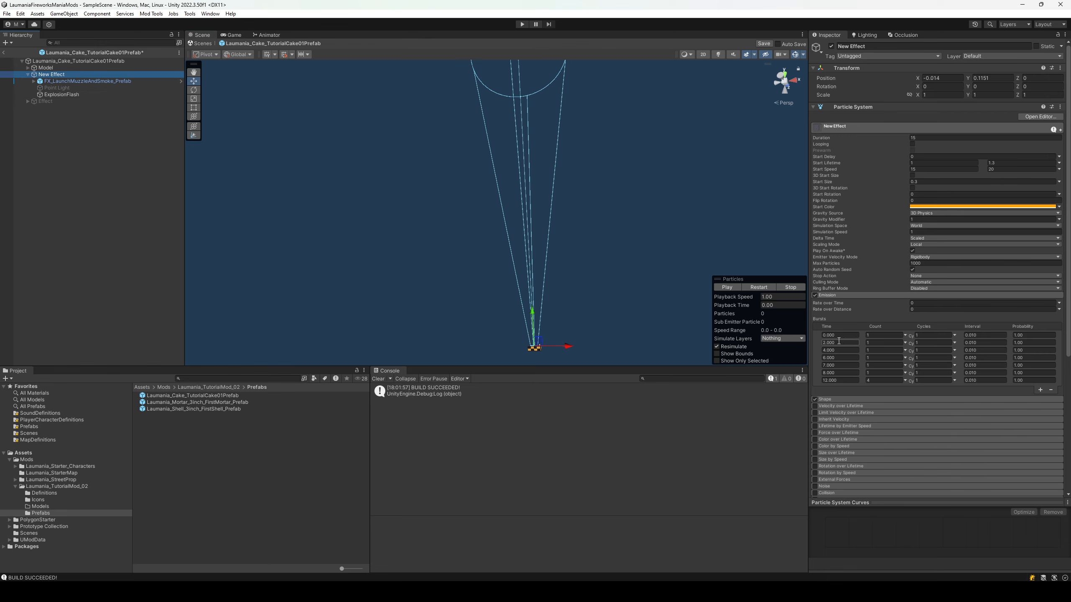
{"action": "left_click", "coordinate": [791, 290]}
{"action": "left_click", "coordinate": [726, 287]}
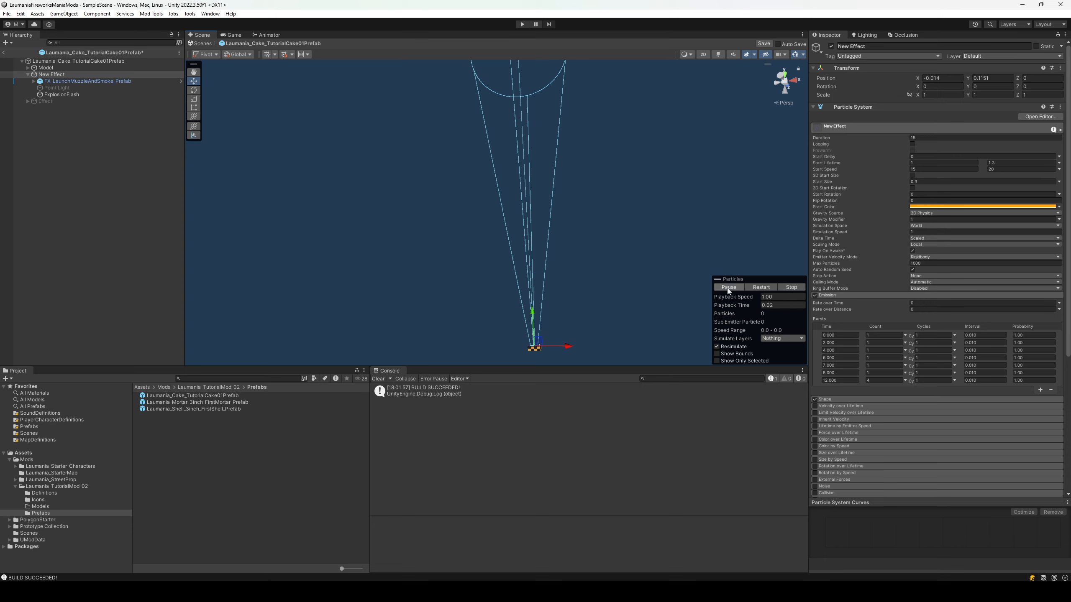
{"action": "left_click_drag", "start_coordinate": [657, 262], "coordinate": [622, 210], "text": "alt"}
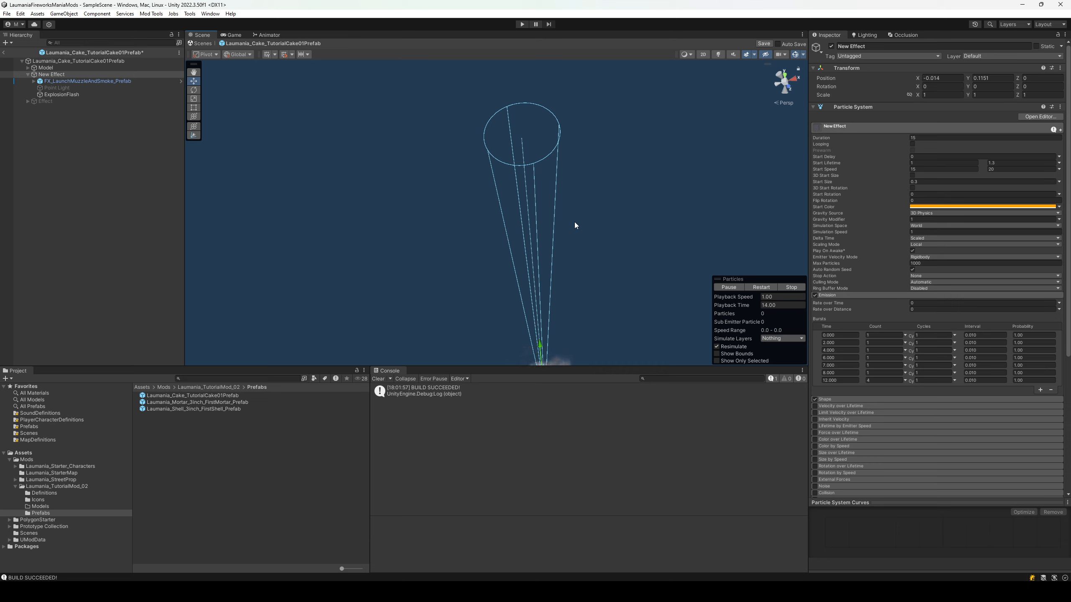
{"action": "left_click", "coordinate": [791, 288]}
Save the cake prefab and build the mod.
{"action": "key", "text": "ctrl+s"}
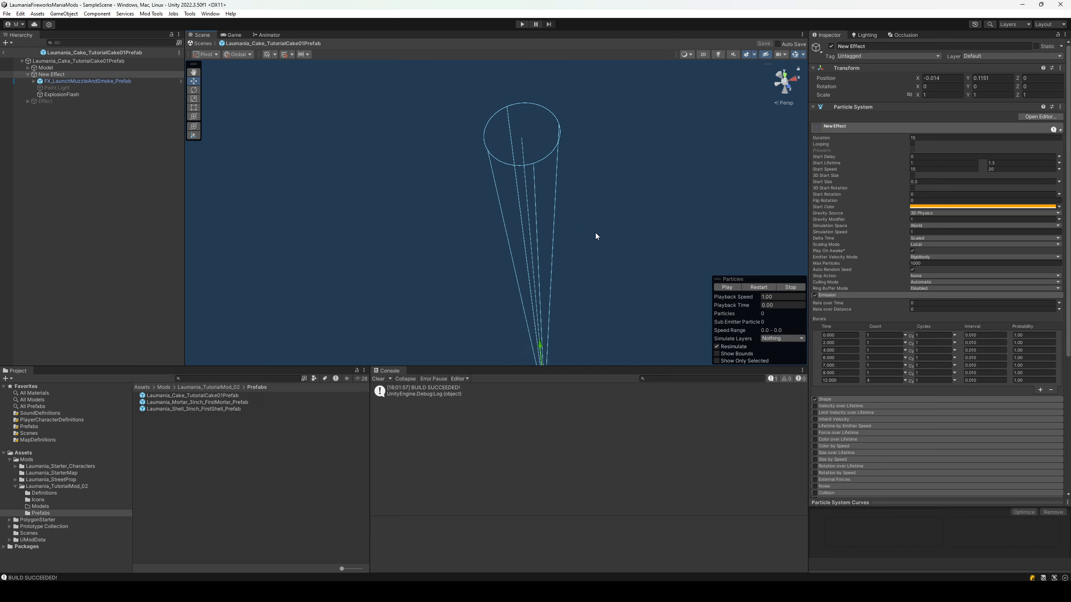
{"action": "left_click", "coordinate": [151, 13]}
{"action": "left_click", "coordinate": [168, 60]}
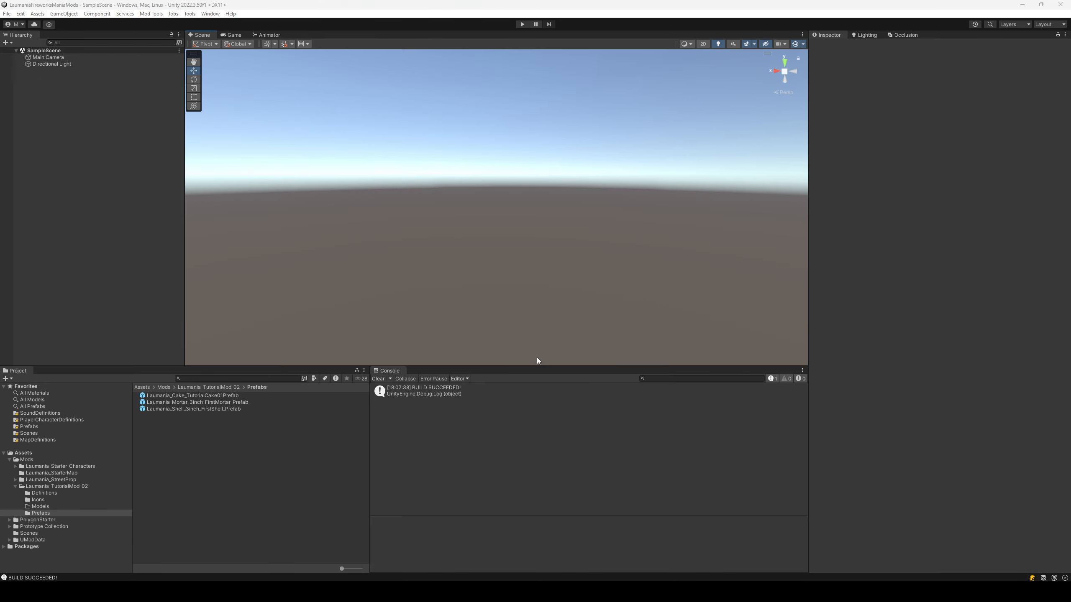
Switch to Fireworks Mania, exit the running session to the main menu, and start a singleplayer game on the Town map.
{"action": "key", "text": "alt+Tab"}
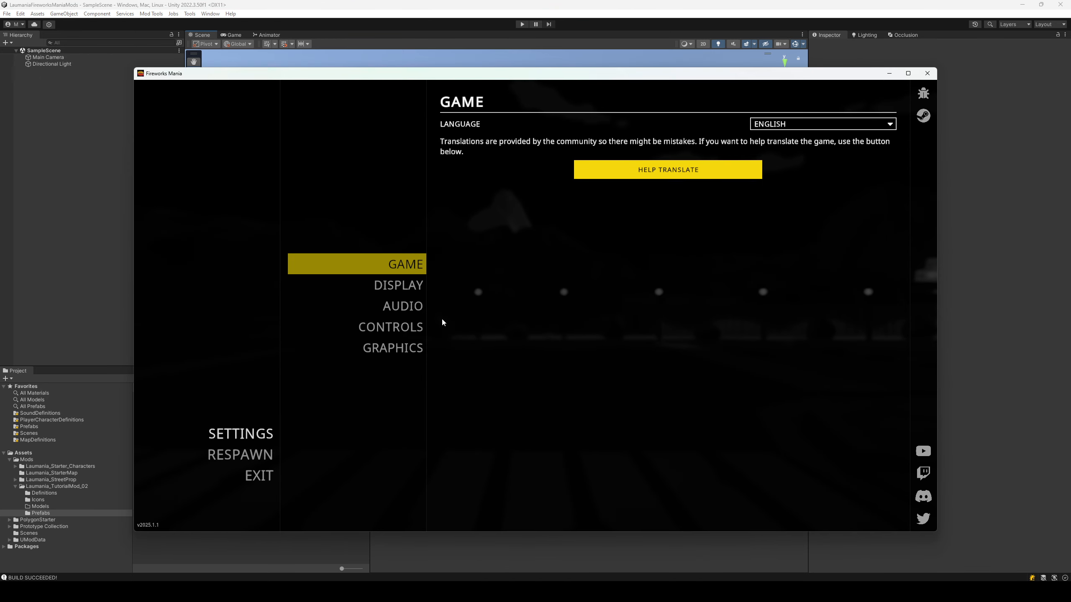
{"action": "left_click", "coordinate": [256, 476]}
{"action": "left_click", "coordinate": [599, 340]}
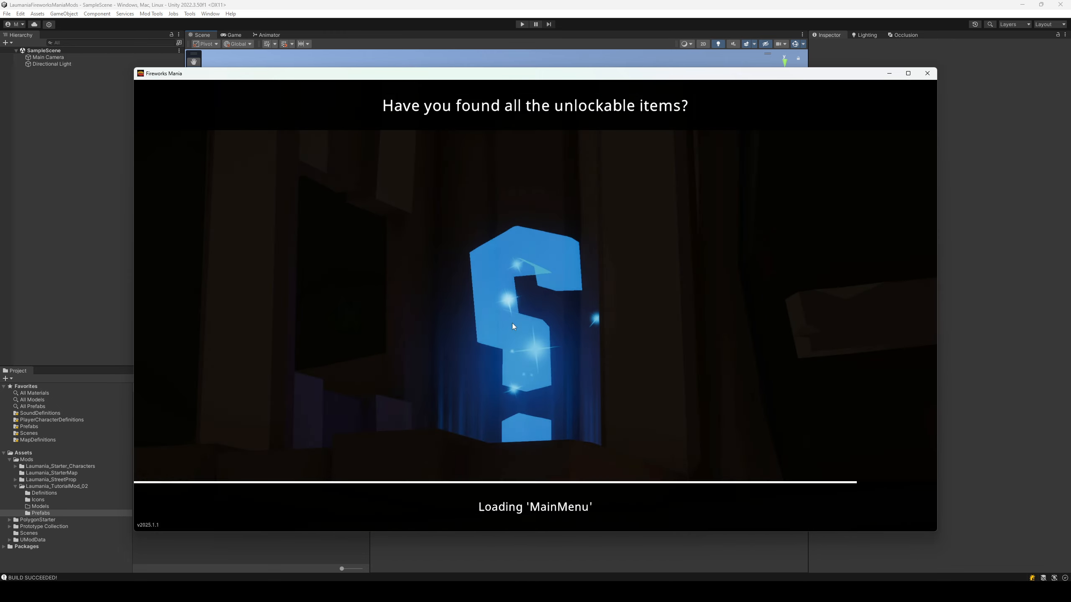
{"action": "left_click", "coordinate": [268, 336]}
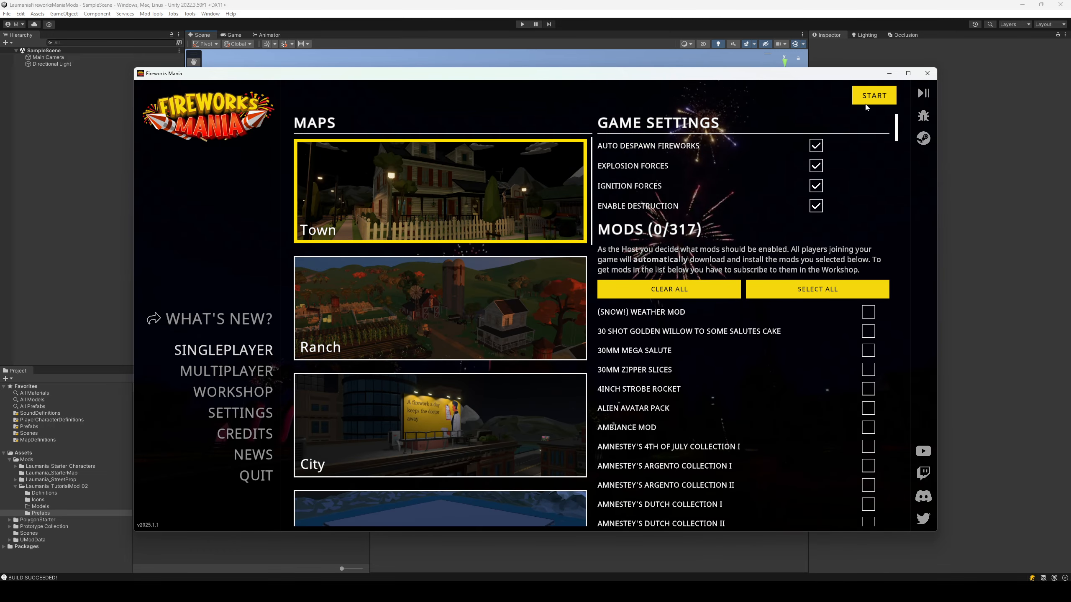
{"action": "left_click", "coordinate": [866, 97]}
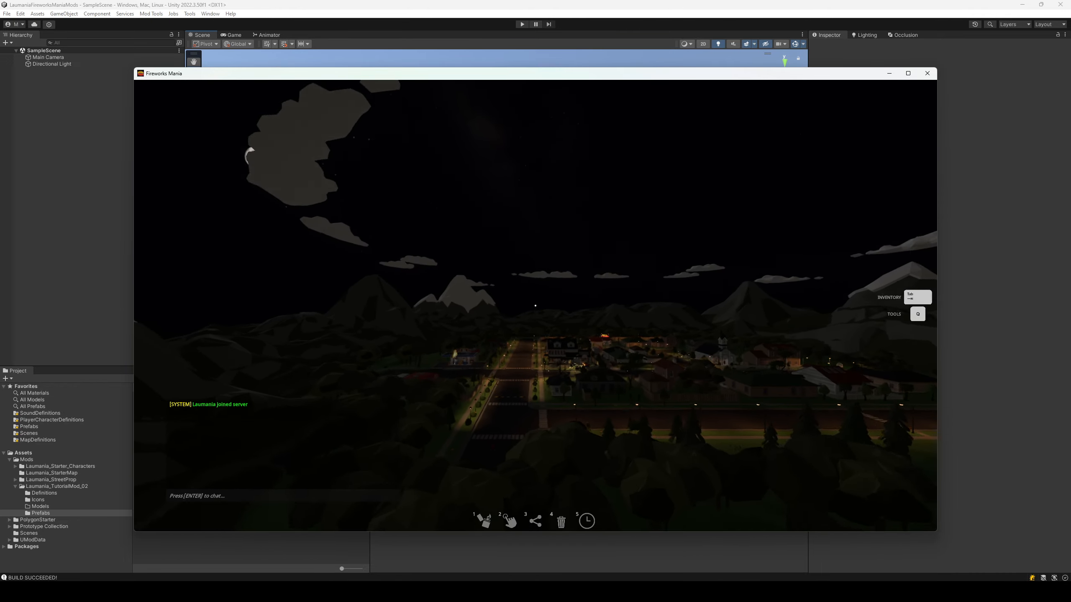
Choose the tutorial cake from the Cakes inventory, place it on the road, and ignite it.
{"action": "key", "text": "Tab"}
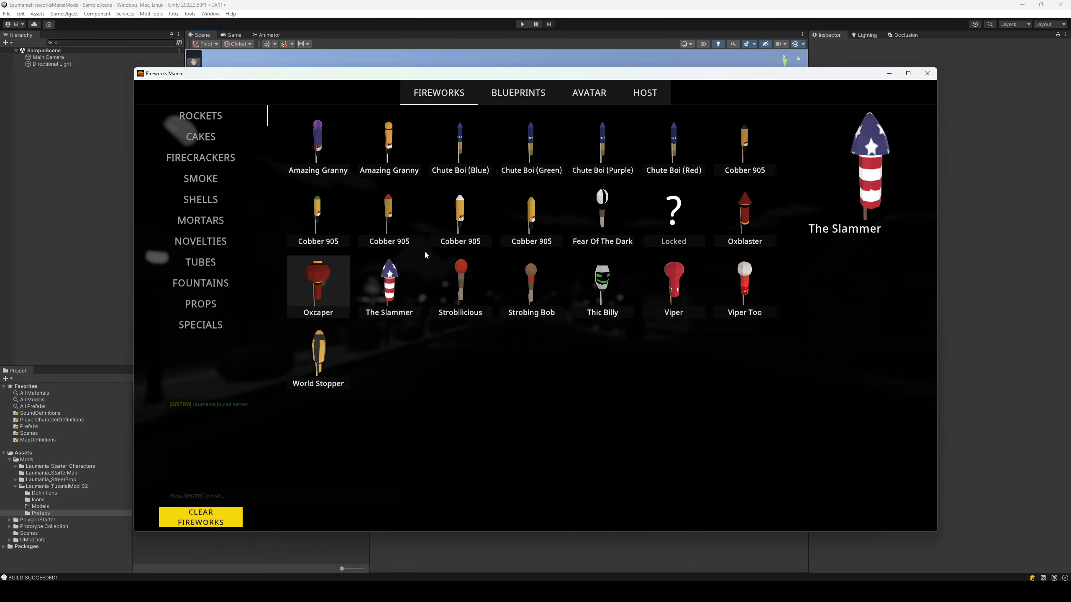
{"action": "left_click", "coordinate": [201, 136]}
{"action": "left_click", "coordinate": [744, 287]}
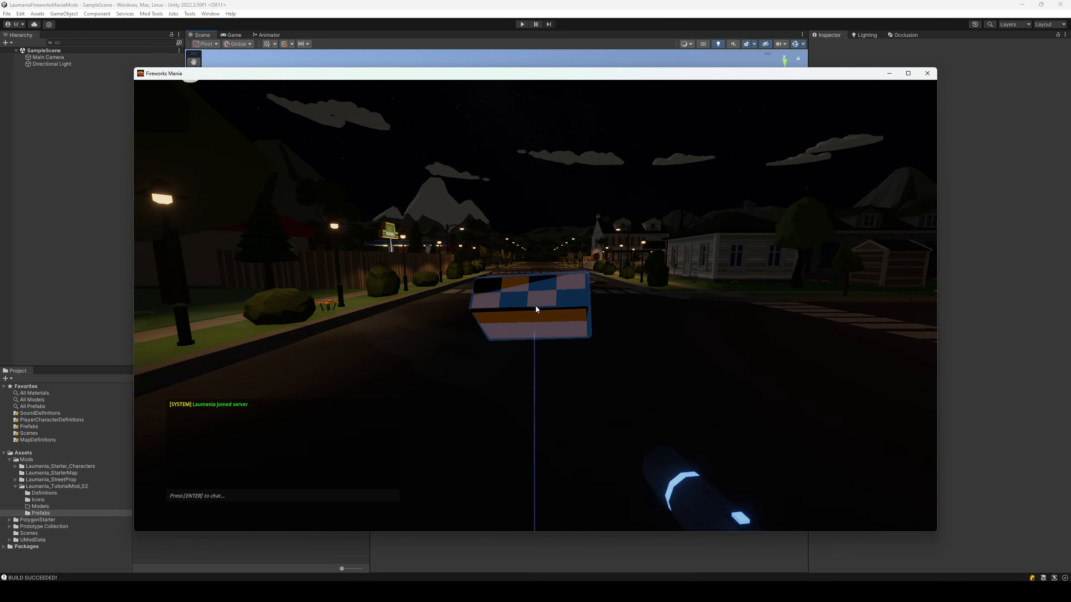
{"action": "left_click", "coordinate": [536, 309]}
{"action": "key", "text": "q"}
{"action": "left_click", "coordinate": [537, 405]}
{"action": "key", "text": "e"}
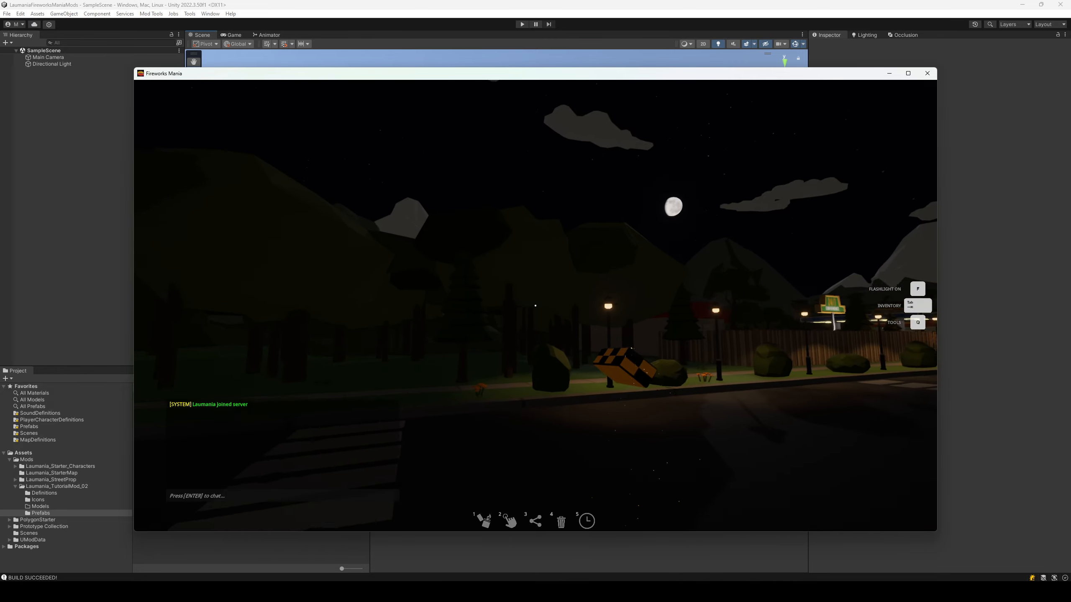
Back away from the ignited cake and watch its timed shots and explosion flashes in the sky.
{"action": "key", "text": "s"}
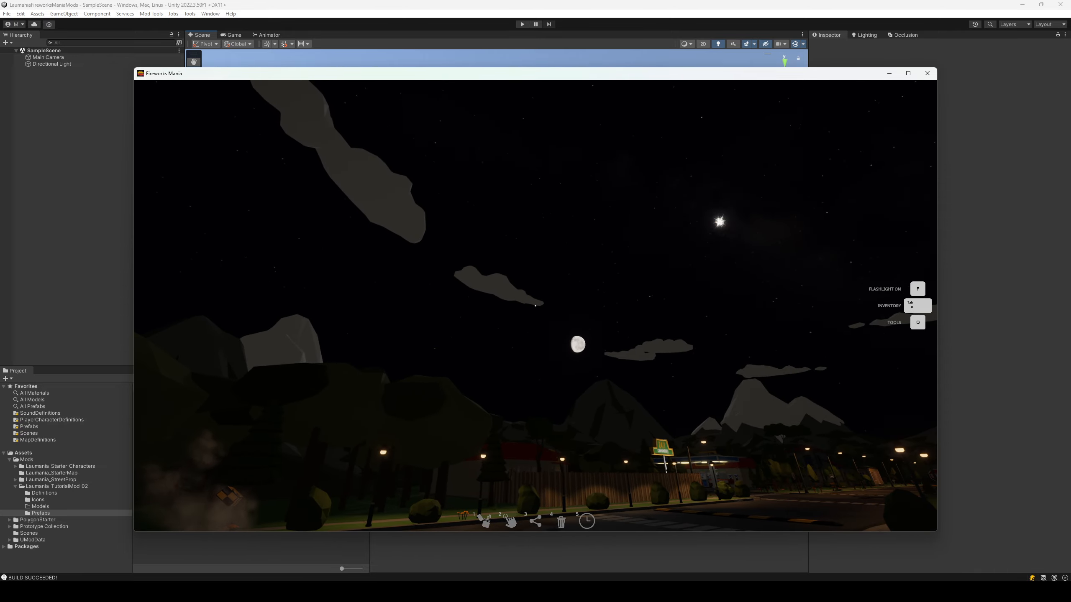
{"action": "key", "text": "s"}
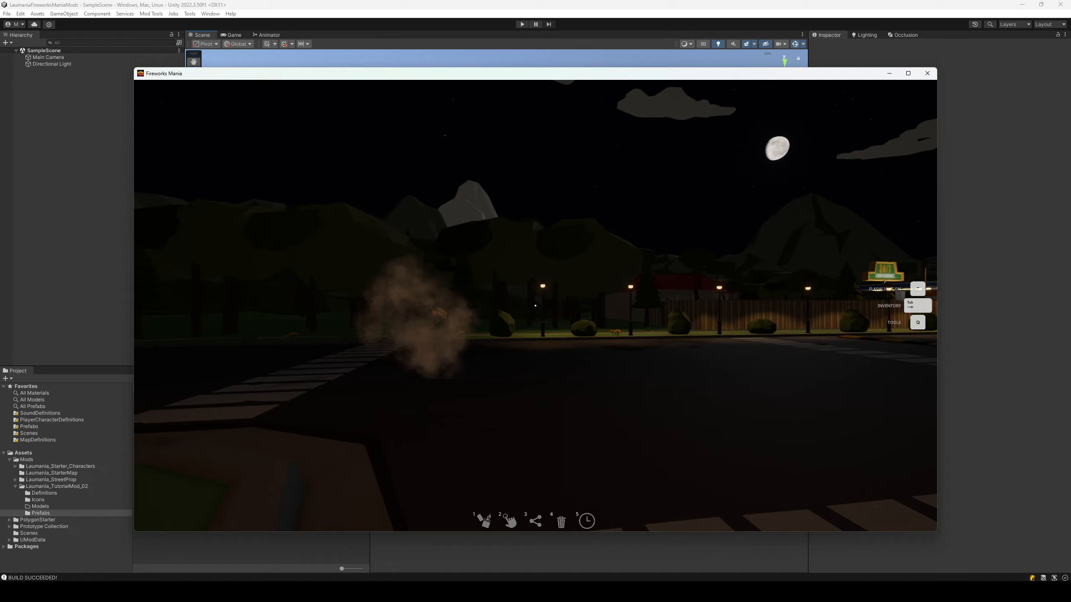
{"action": "key", "text": "w"}
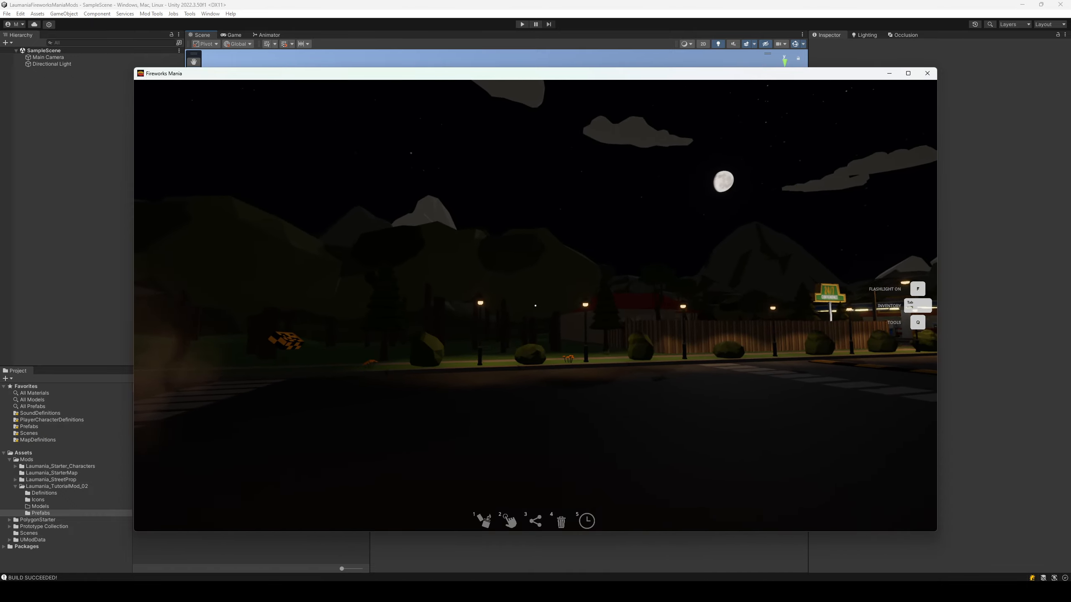
Switch back to Unity and open the New Effect particle system of the Laumania_Cake_TutorialCake01Prefab prefab.
{"action": "key", "text": "Escape"}
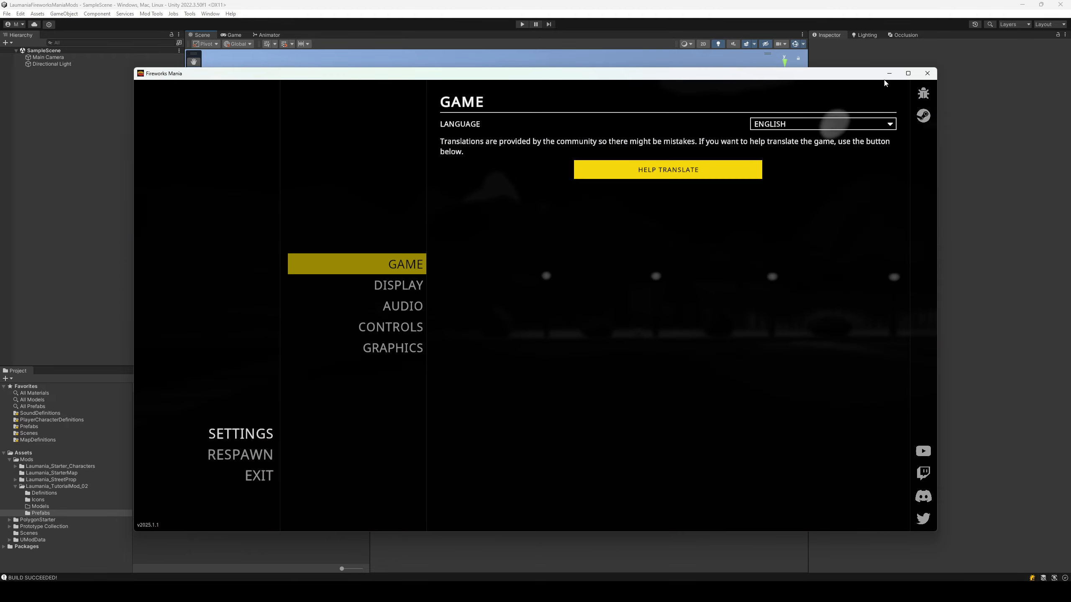
{"action": "left_click", "coordinate": [927, 73]}
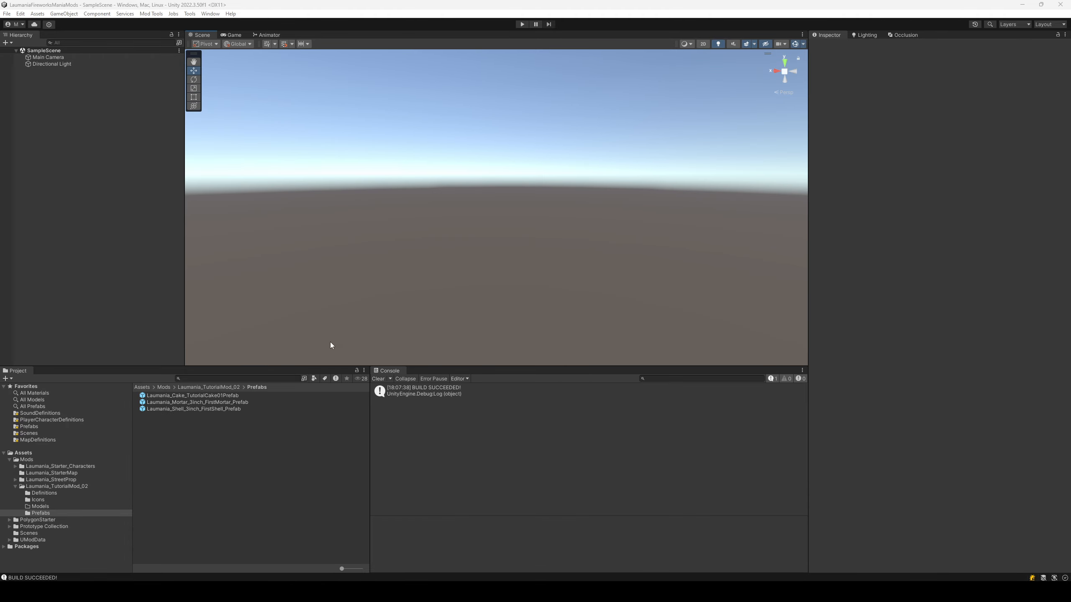
{"action": "double_click", "coordinate": [207, 396]}
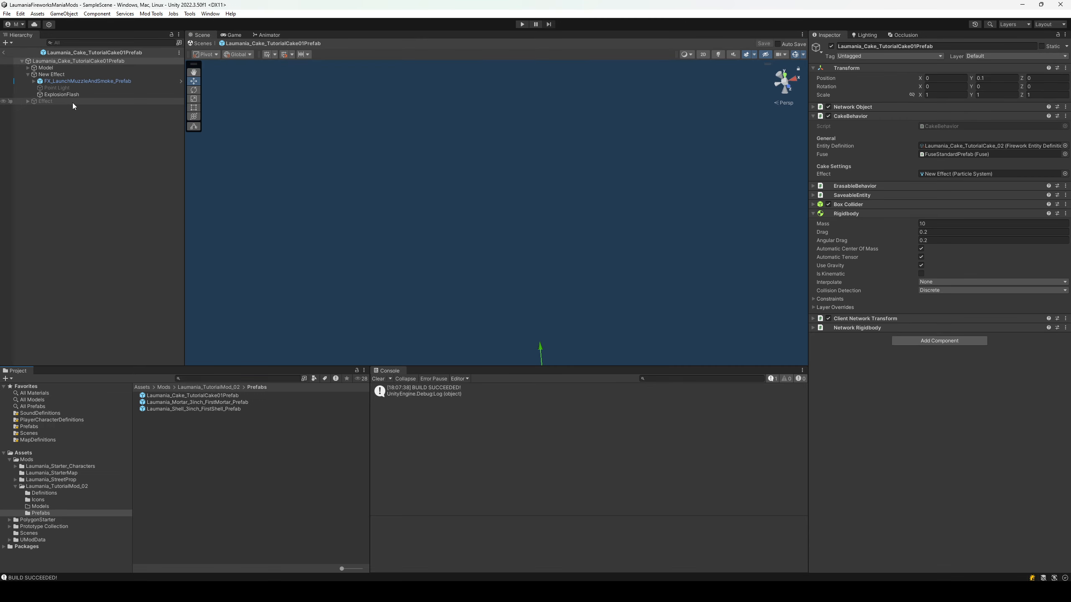
{"action": "left_click", "coordinate": [63, 74]}
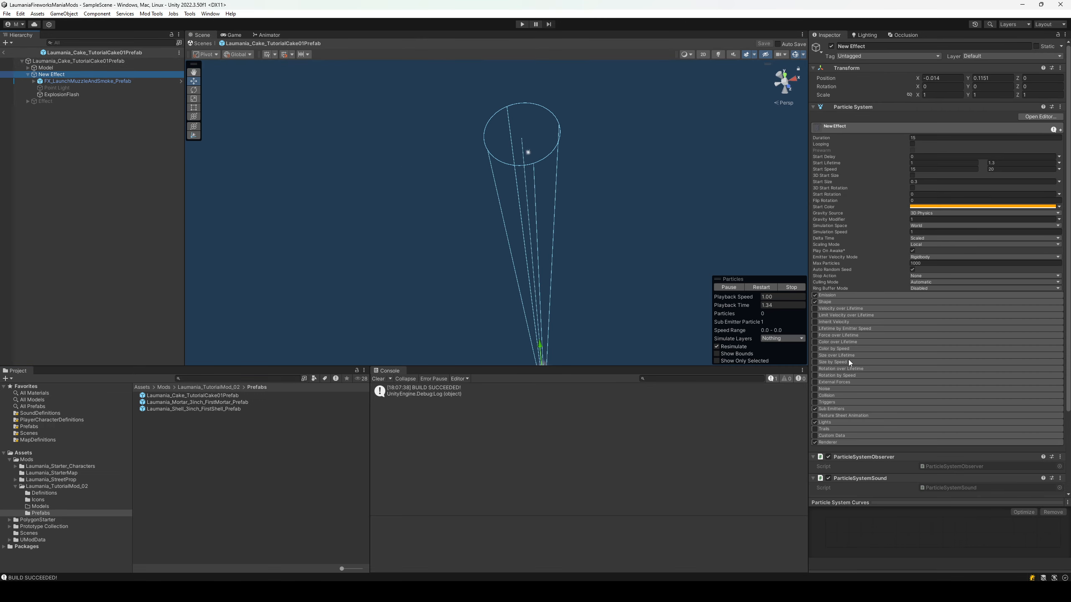
Set New Effect's last emission burst, at 12 seconds, to a count of 1 with 4 cycles at a 0.2 interval.
{"action": "left_click", "coordinate": [833, 295]}
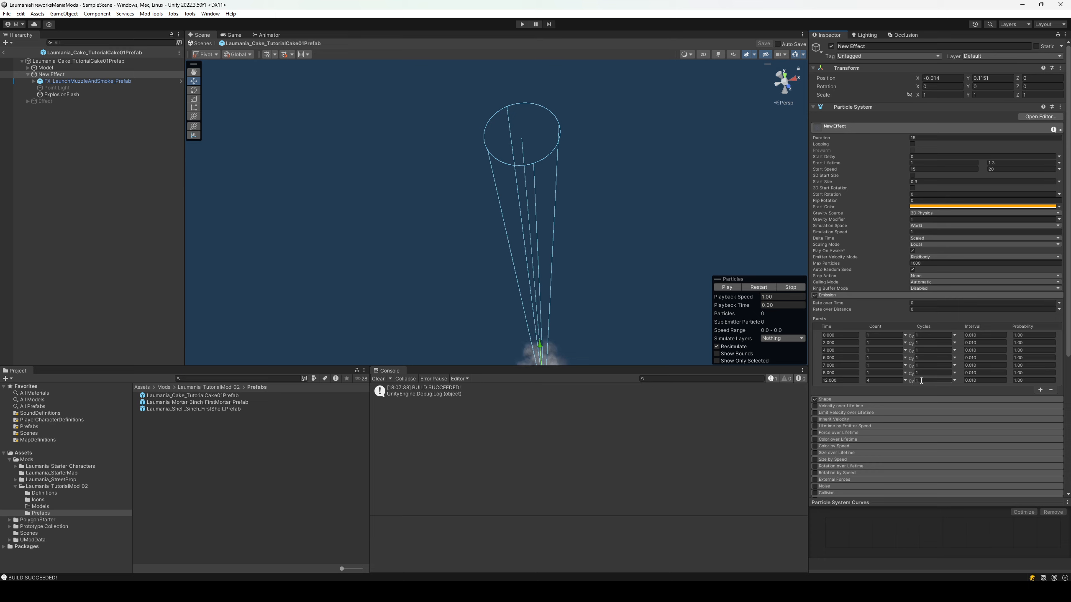
{"action": "left_click", "coordinate": [860, 381]}
{"action": "type", "text": "1"}
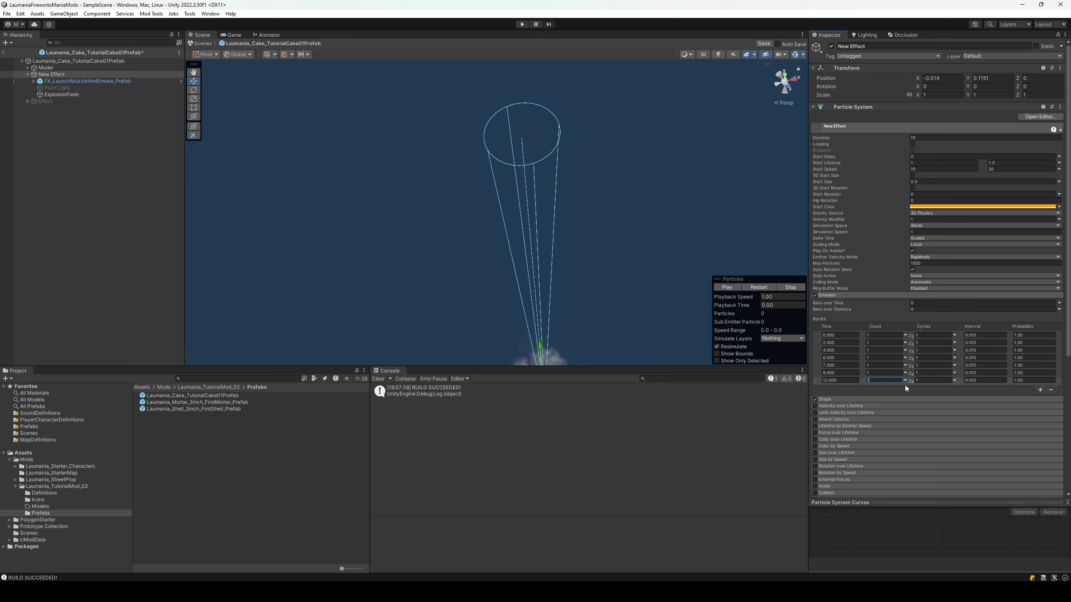
{"action": "left_click", "coordinate": [915, 382]}
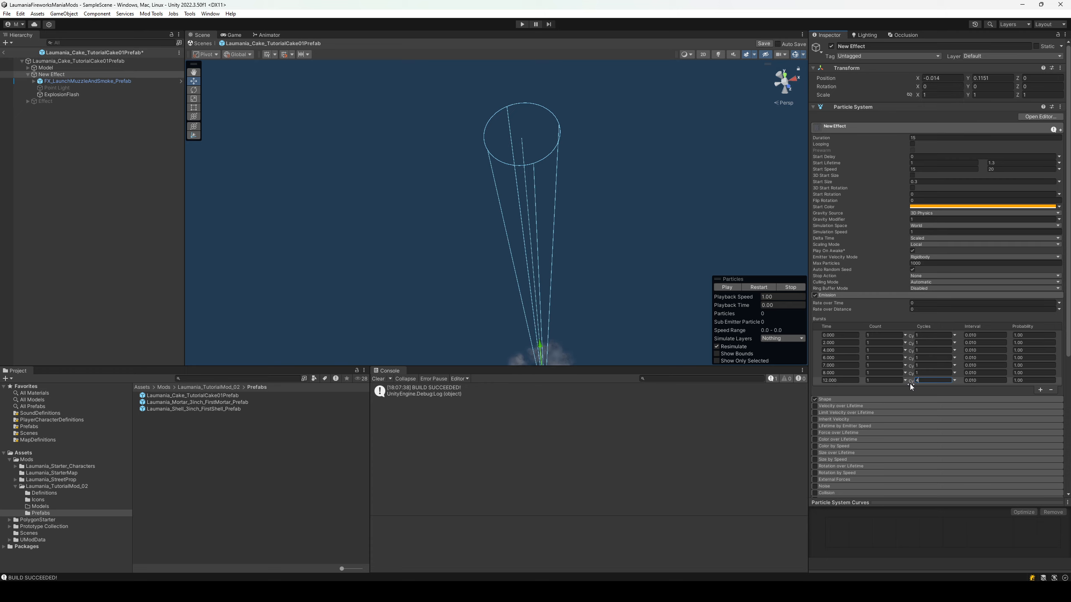
{"action": "type", "text": "4"}
{"action": "left_click", "coordinate": [986, 381]}
{"action": "type", "text": "0.2"}
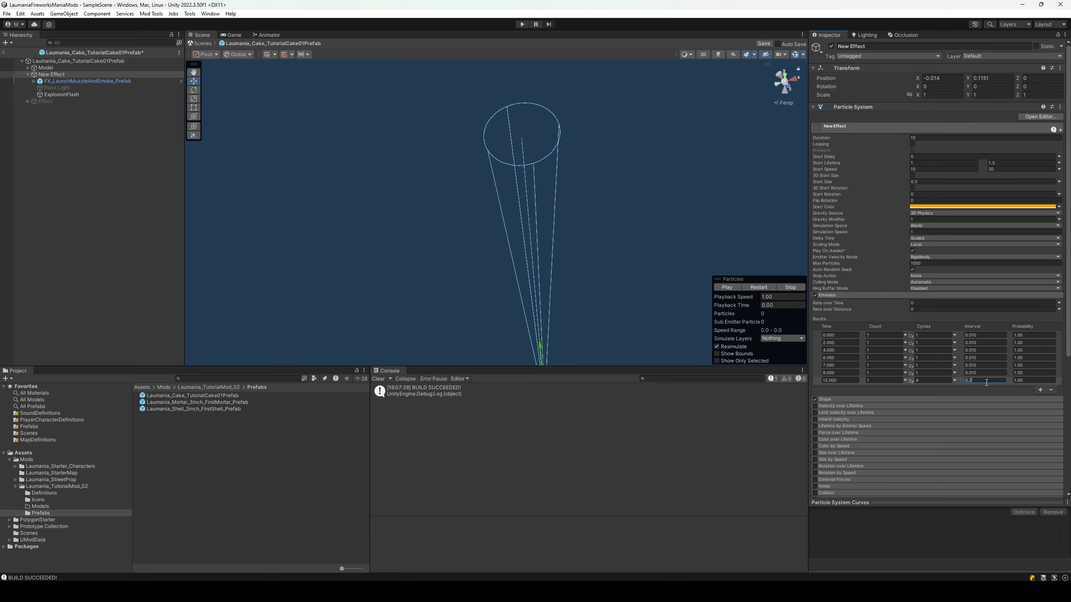
Play the New Effect particle preview through the final burst, and stop it.
{"action": "left_click", "coordinate": [783, 290]}
{"action": "left_click", "coordinate": [768, 290]}
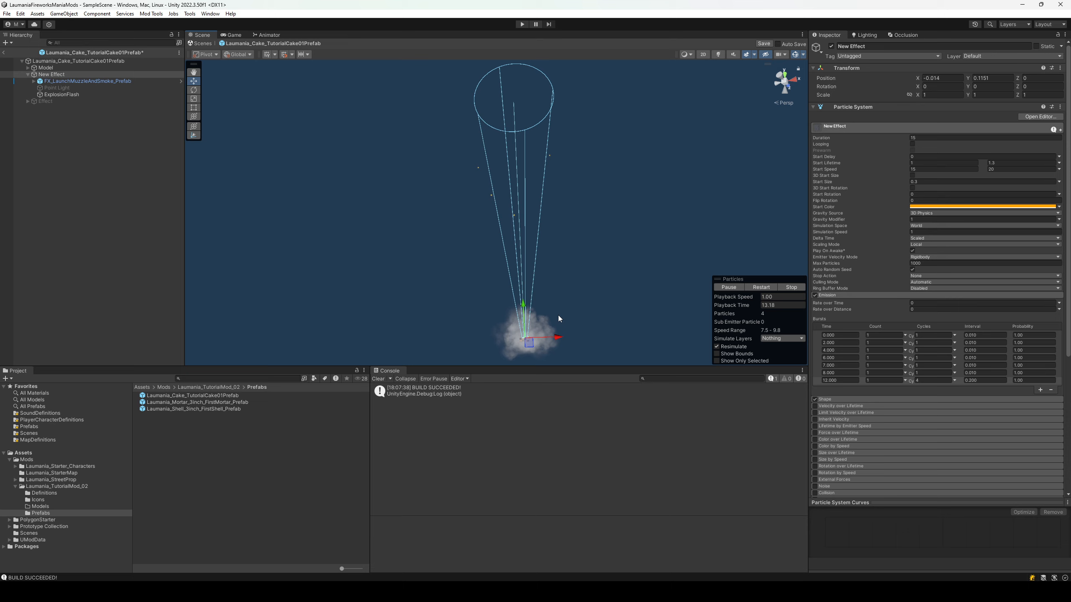
{"action": "left_click", "coordinate": [791, 287]}
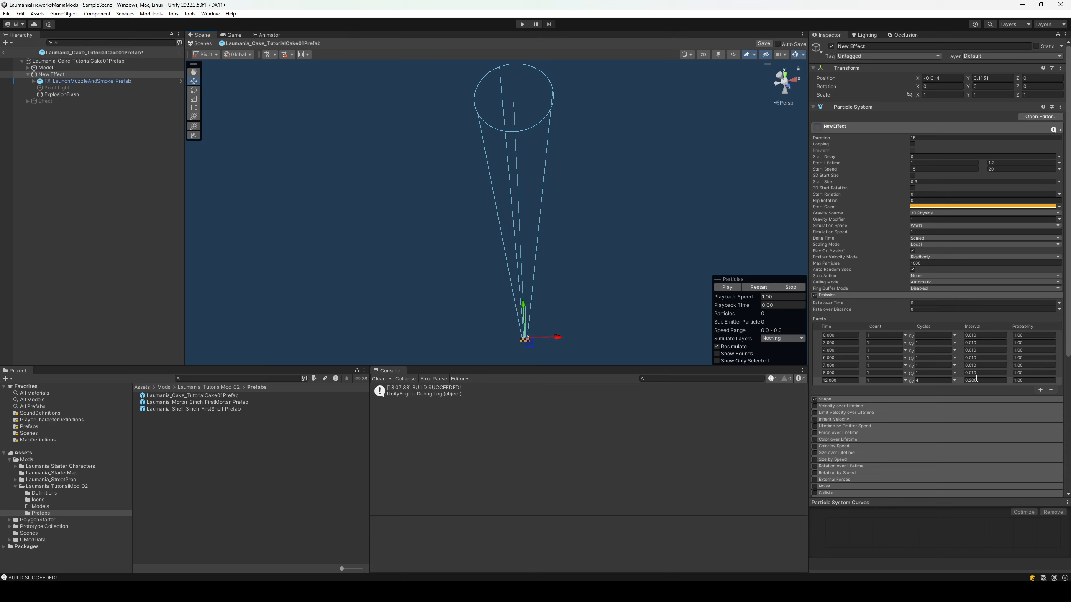
Save the edited cake prefab and build the mod again.
{"action": "key", "text": "ctrl+s"}
{"action": "left_click", "coordinate": [149, 16]}
{"action": "left_click", "coordinate": [164, 59]}
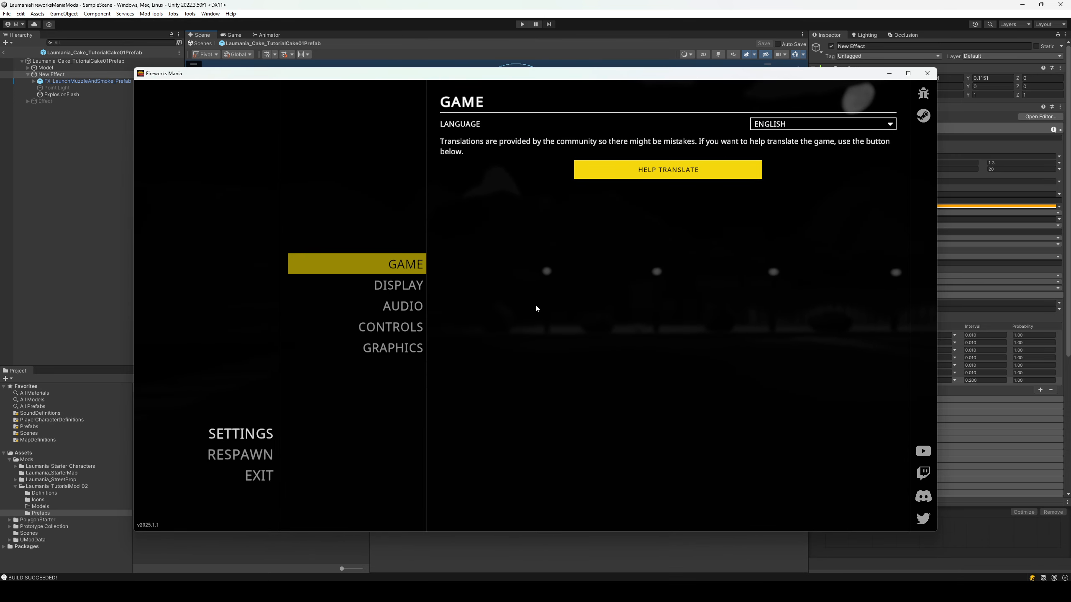
In Fireworks Mania, exit the running session to the main menu and start a new singleplayer game on the Town map.
{"action": "left_click", "coordinate": [259, 476]}
{"action": "left_click", "coordinate": [624, 345]}
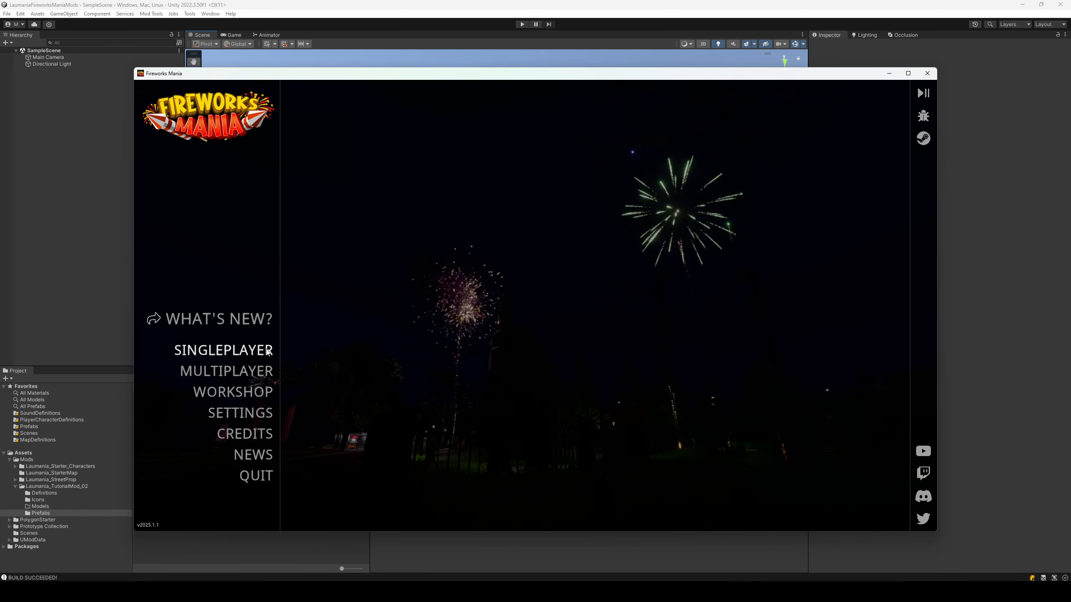
{"action": "left_click", "coordinate": [267, 352]}
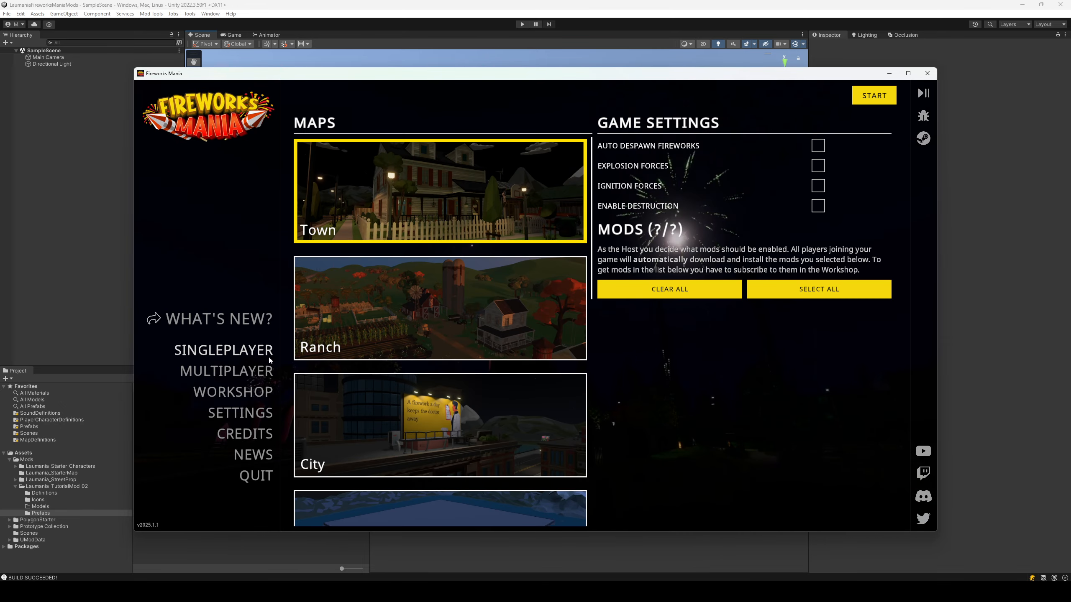
{"action": "left_click", "coordinate": [883, 95]}
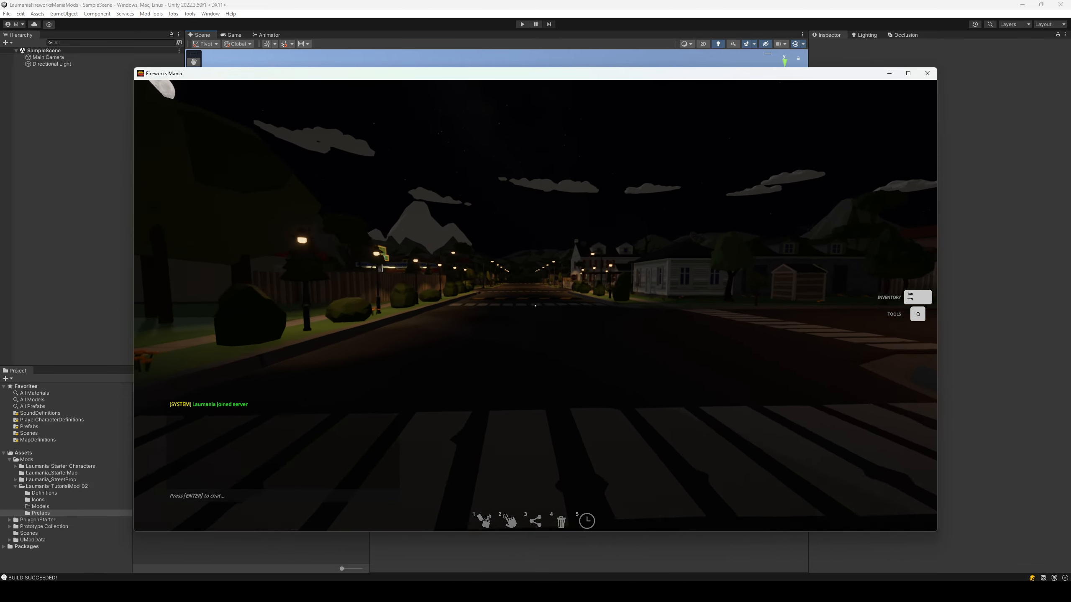
Choose Laumania Tutorial Cake 02 from the Cakes inventory and place it on the road.
{"action": "key", "text": "Tab"}
{"action": "left_click", "coordinate": [214, 137]}
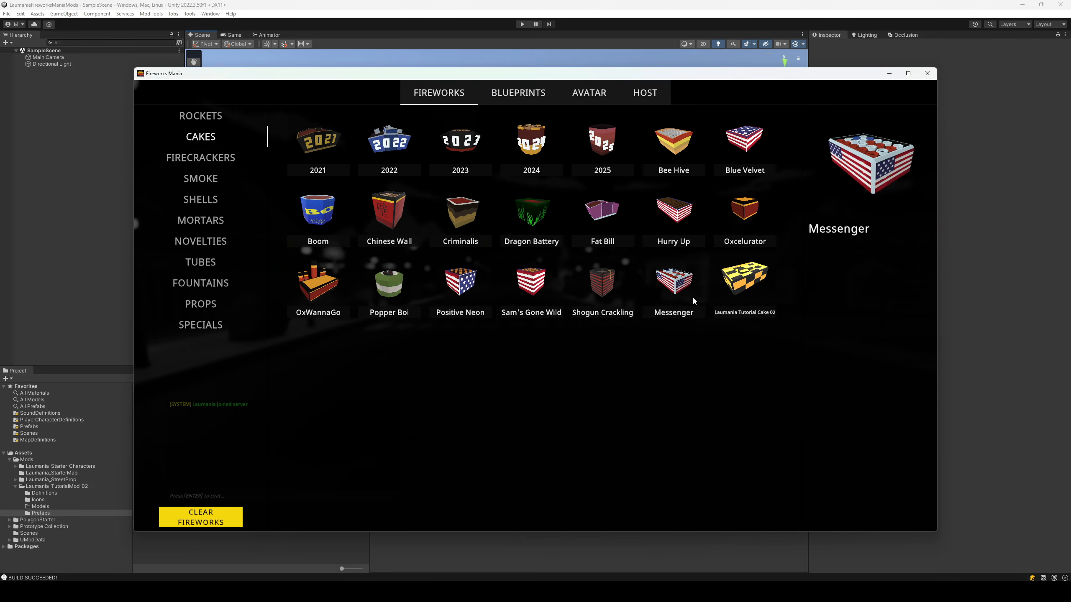
{"action": "left_click", "coordinate": [745, 283]}
{"action": "left_click", "coordinate": [534, 305]}
Ignite the placed cake with the lighter, and back away to watch its shots and final rapid burst.
{"action": "key", "text": "q"}
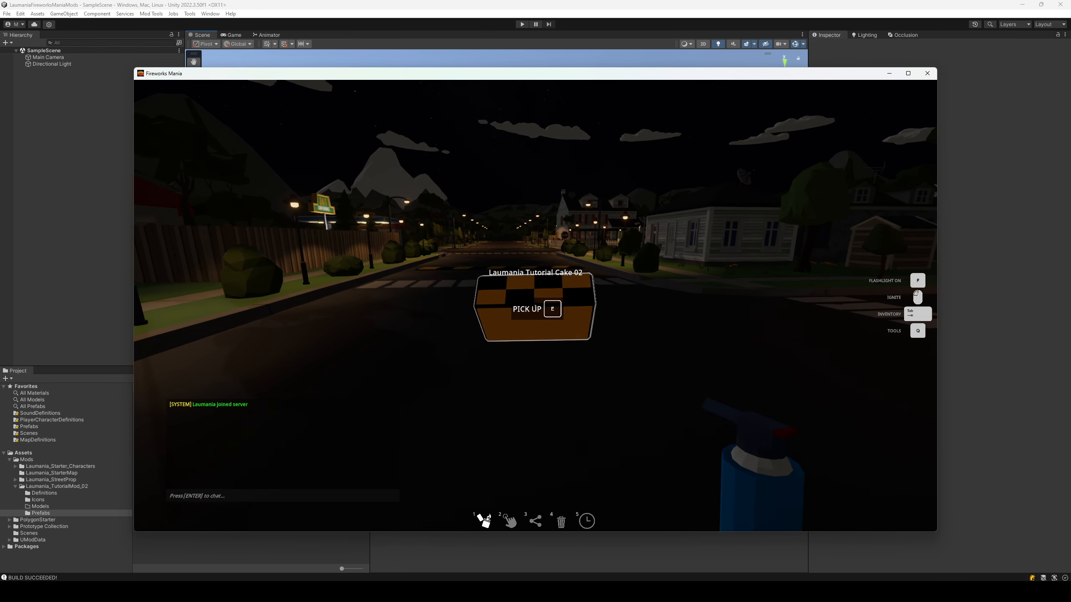
{"action": "key", "text": "d"}
{"action": "key", "text": "w"}
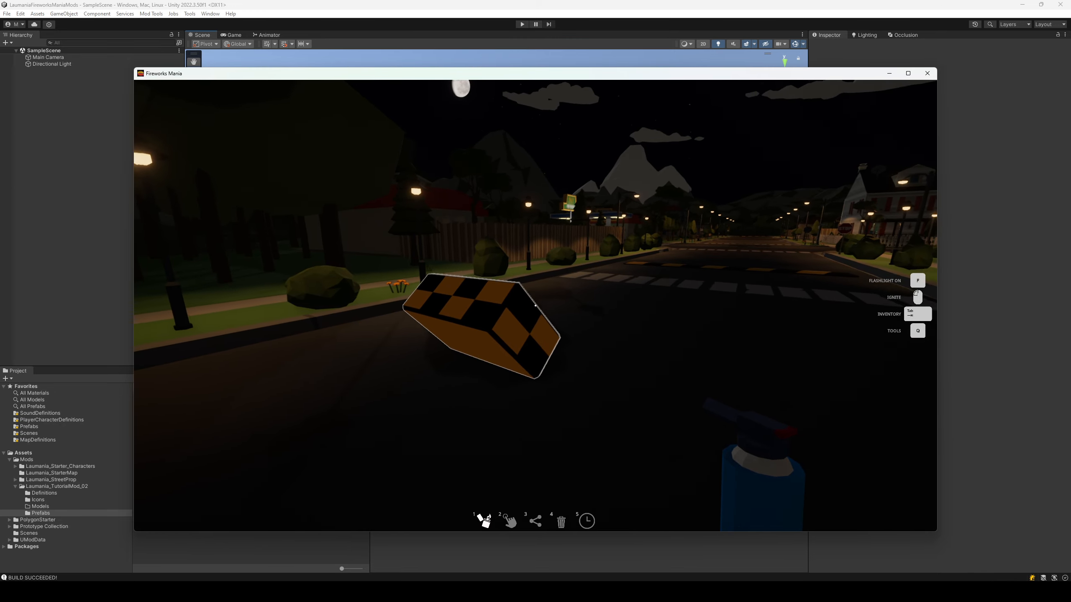
{"action": "key", "text": "d"}
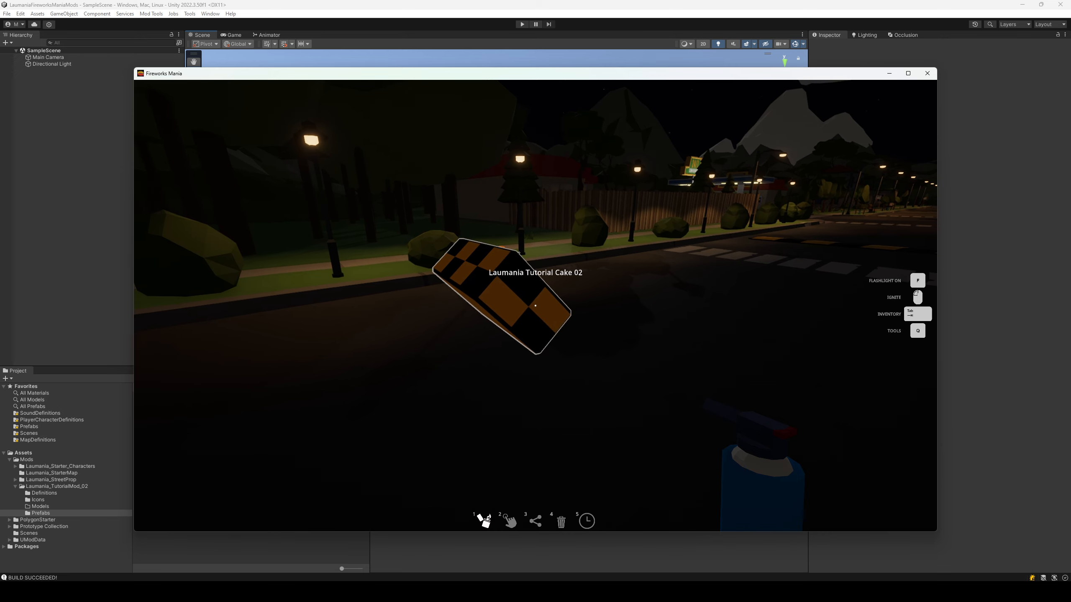
{"action": "left_click", "coordinate": [536, 306]}
{"action": "key", "text": "q"}
{"action": "key", "text": "s"}
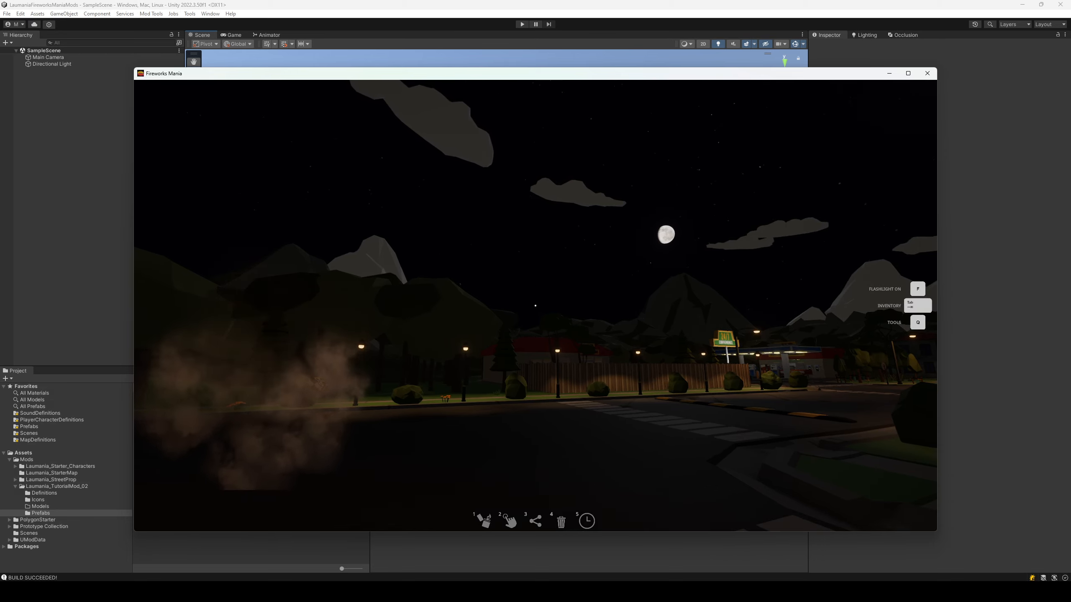
Return to Unity, reopen the tutorial cake prefab, and stop the New Effect particle preview.
{"action": "key", "text": "Escape"}
{"action": "left_click", "coordinate": [927, 73]}
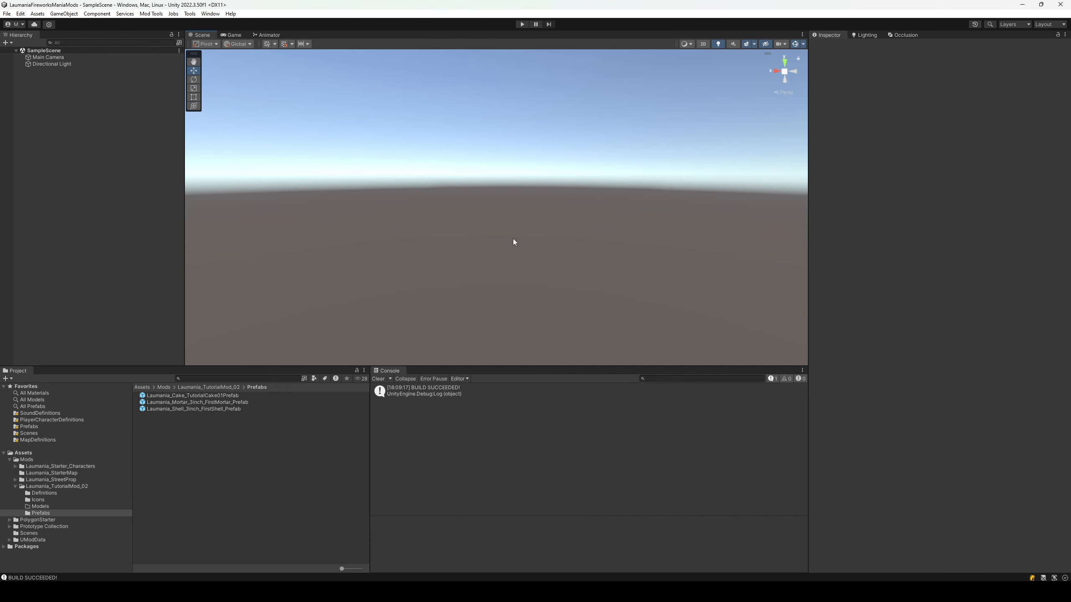
{"action": "double_click", "coordinate": [231, 397]}
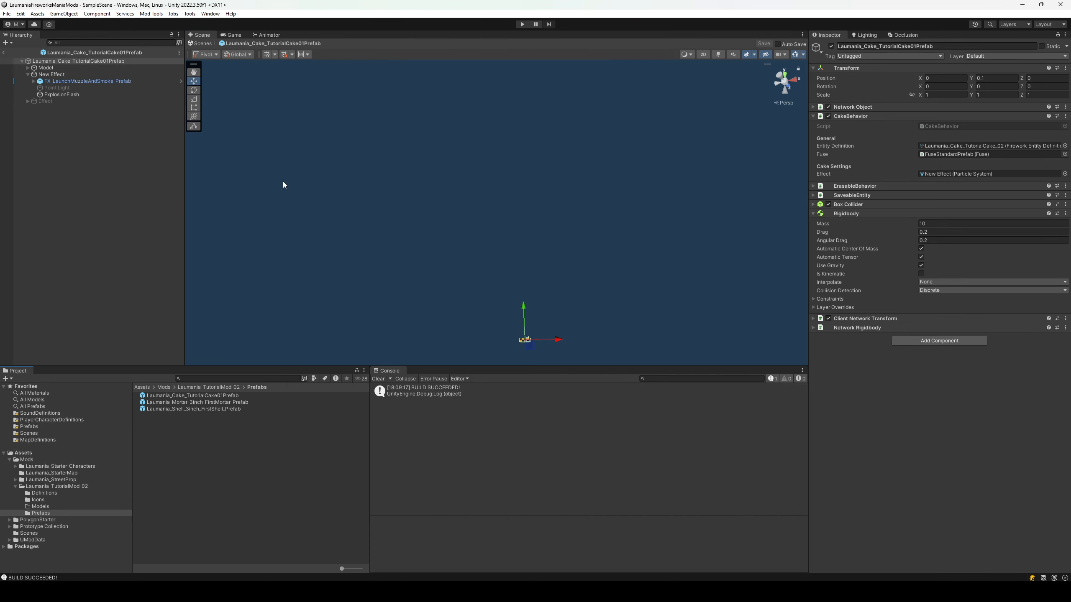
{"action": "left_click", "coordinate": [75, 73]}
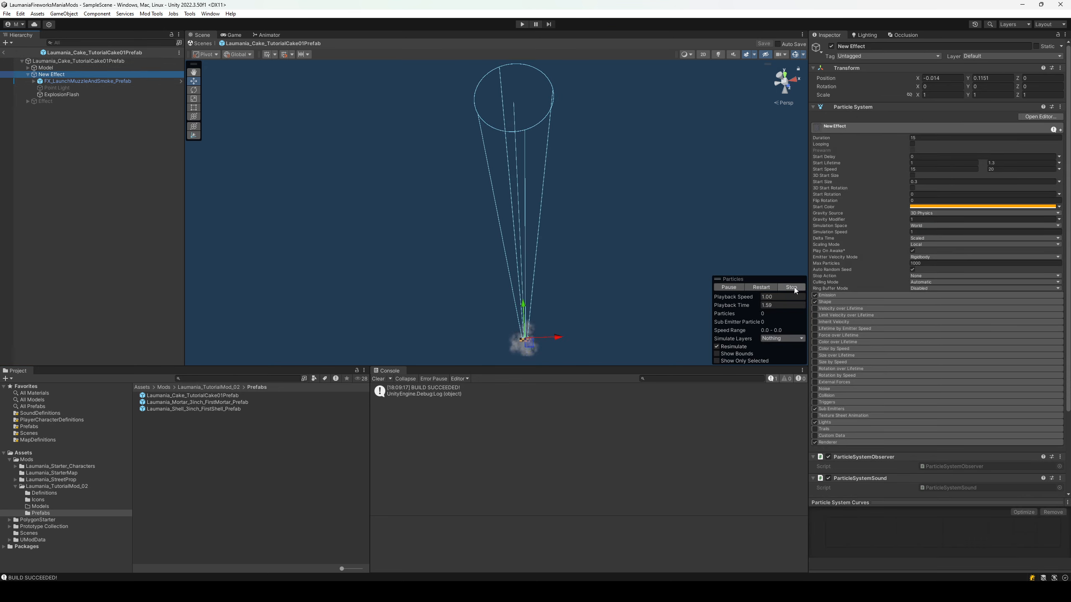
{"action": "left_click", "coordinate": [791, 287]}
{"action": "left_click_drag", "start_coordinate": [557, 239], "coordinate": [558, 241], "text": "alt"}
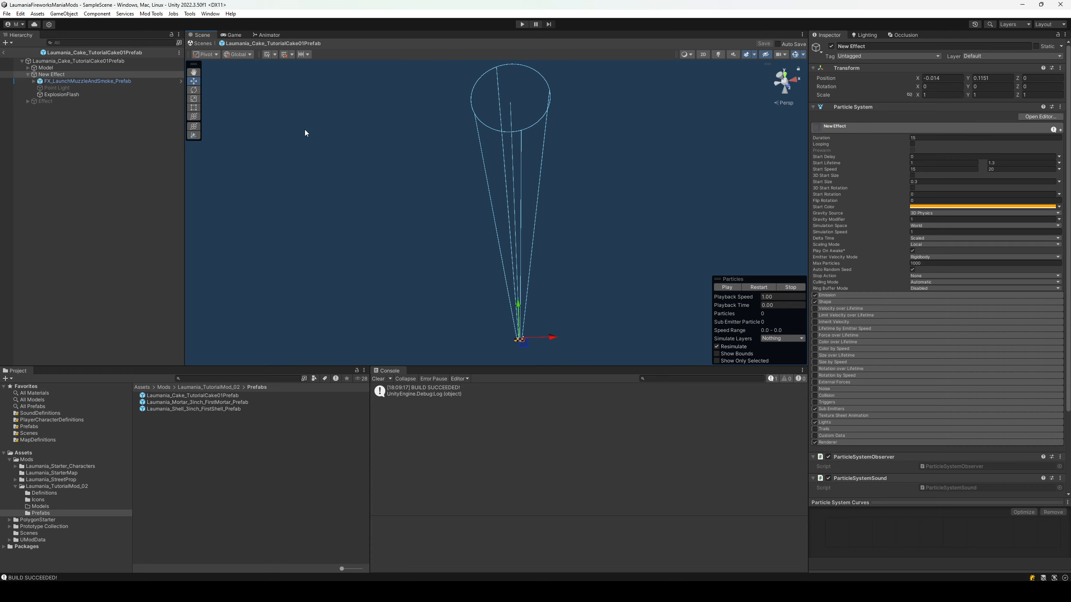
Add a particle system as a child of New Effect and name it ExplosionEffect.
{"action": "left_click", "coordinate": [70, 93]}
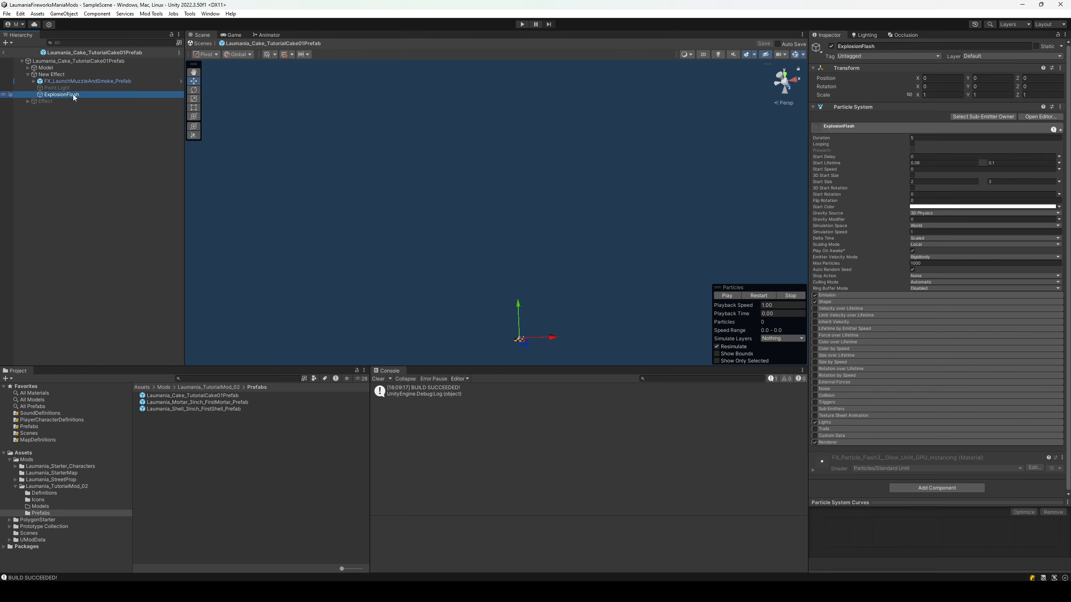
{"action": "left_click", "coordinate": [53, 75]}
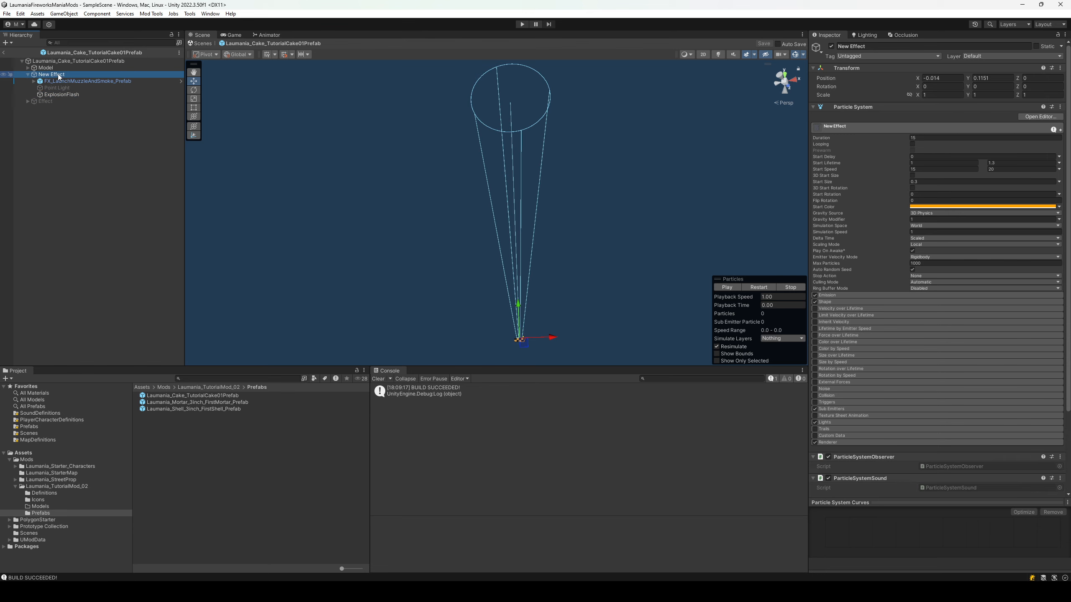
{"action": "right_click", "coordinate": [60, 76]}
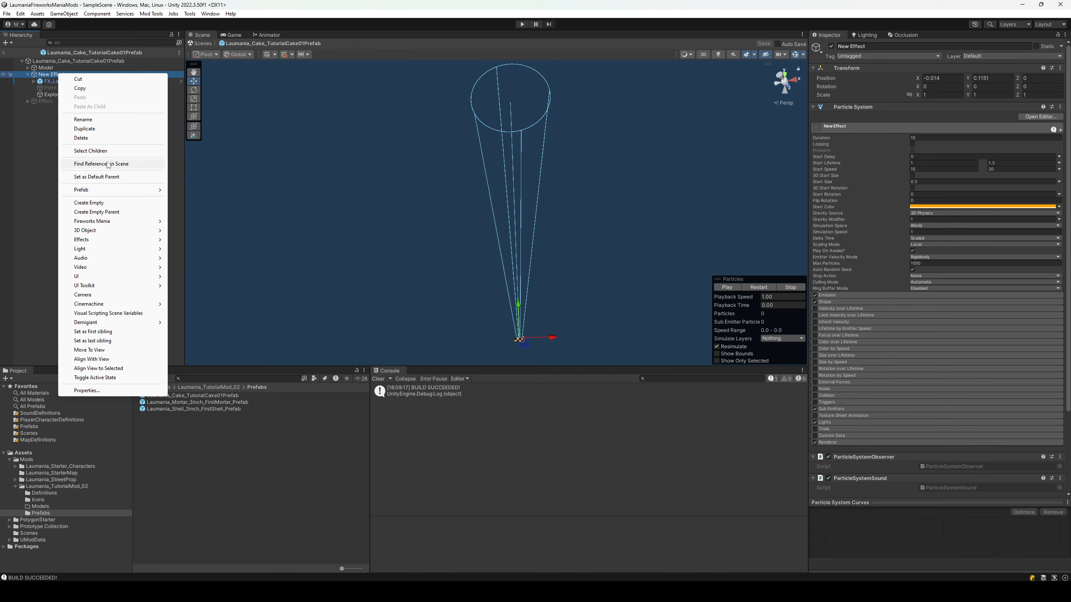
{"action": "mouse_move", "coordinate": [117, 226]}
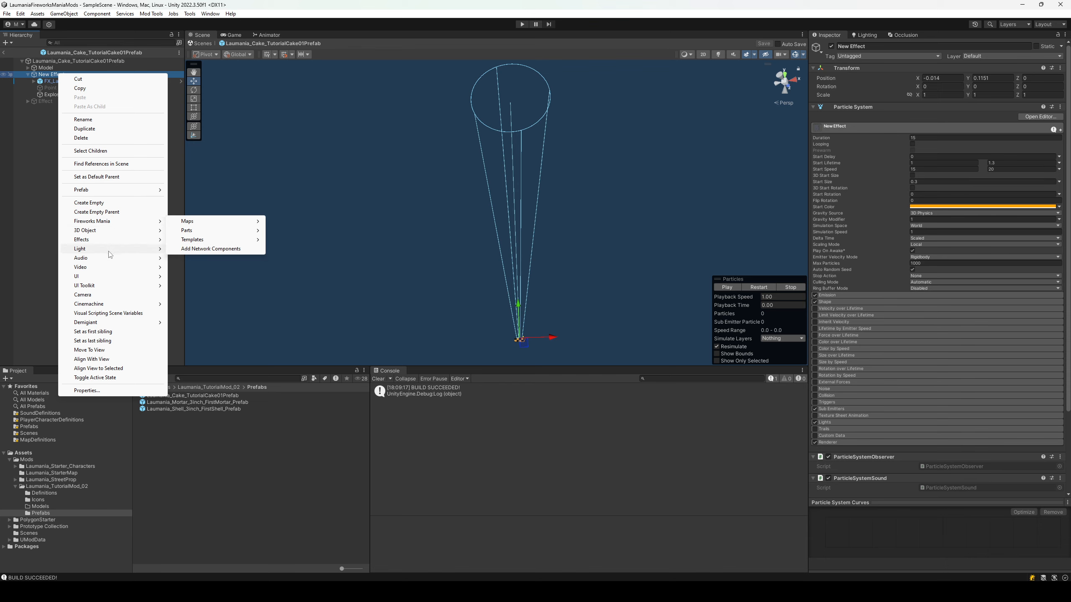
{"action": "left_click", "coordinate": [214, 240]}
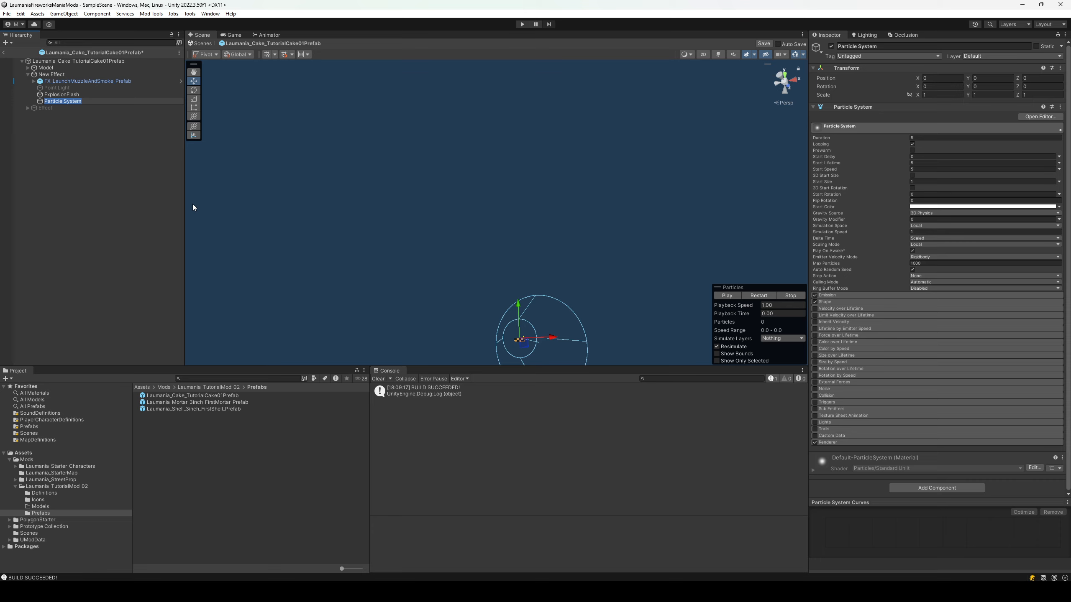
{"action": "type", "text": "ExplosionEffect"}
{"action": "key", "text": "Return"}
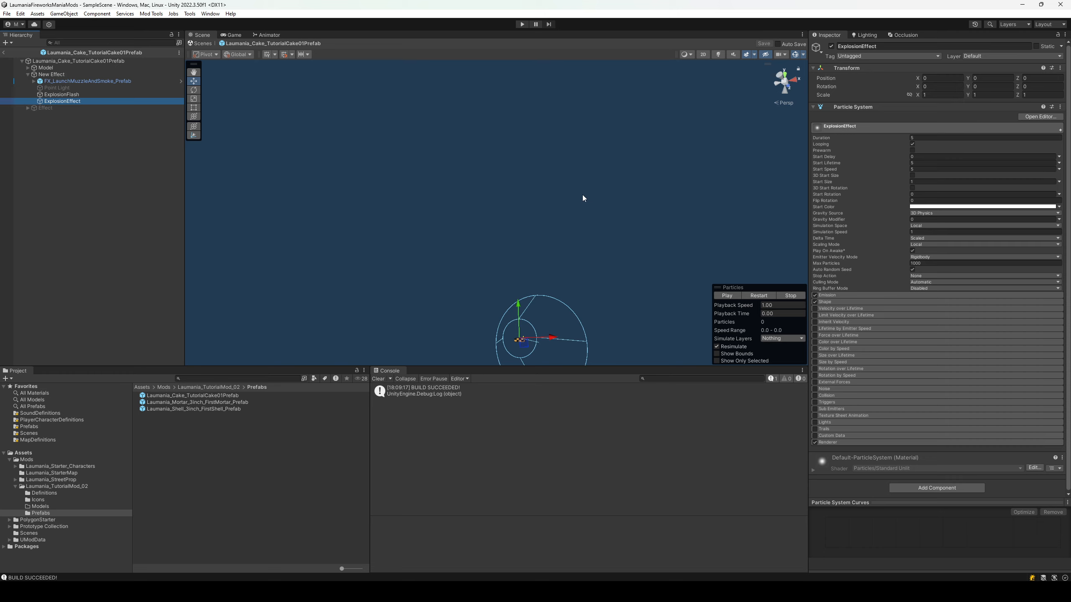
Turn off looping for ExplosionEffect and limit the particle preview to the selected system only.
{"action": "left_click", "coordinate": [912, 144]}
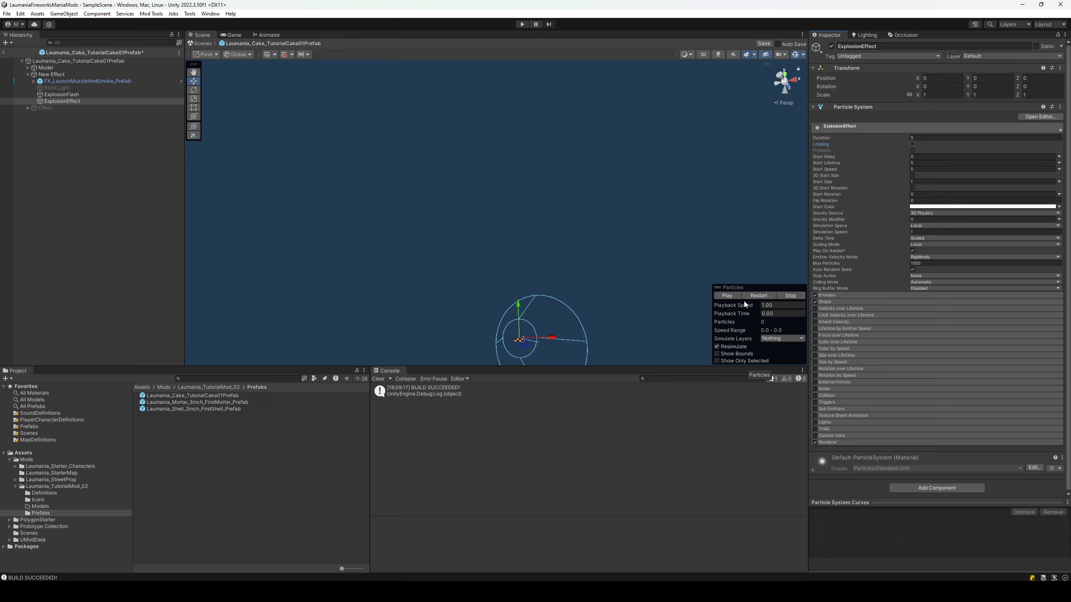
{"action": "left_click", "coordinate": [716, 361]}
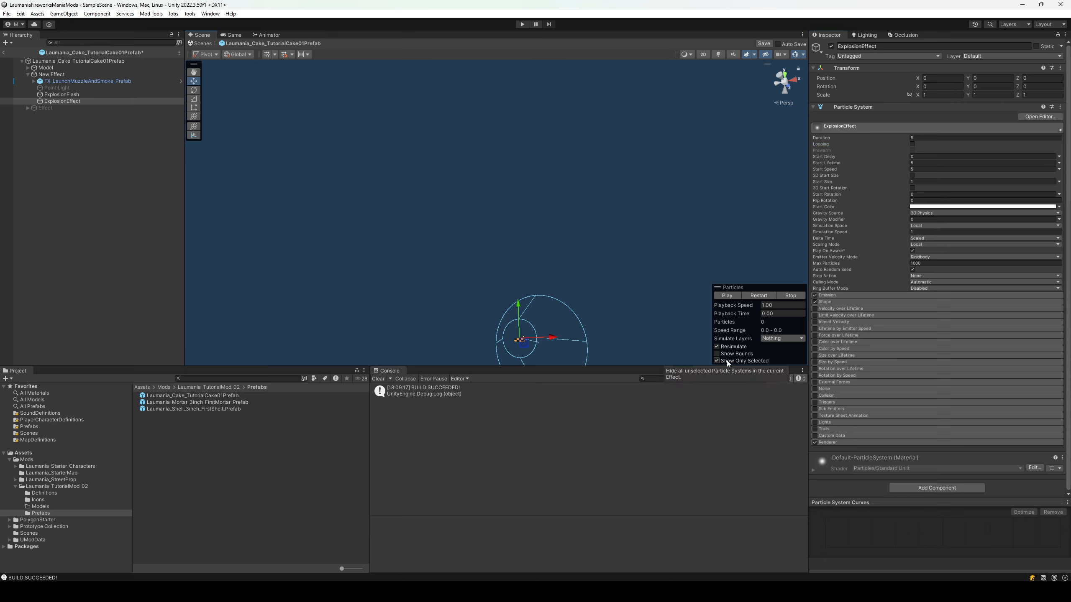
Play the ExplosionEffect preview and examine its default particle emission up close.
{"action": "left_click", "coordinate": [733, 296]}
{"action": "left_click_drag", "start_coordinate": [692, 294], "coordinate": [613, 280], "text": "alt"}
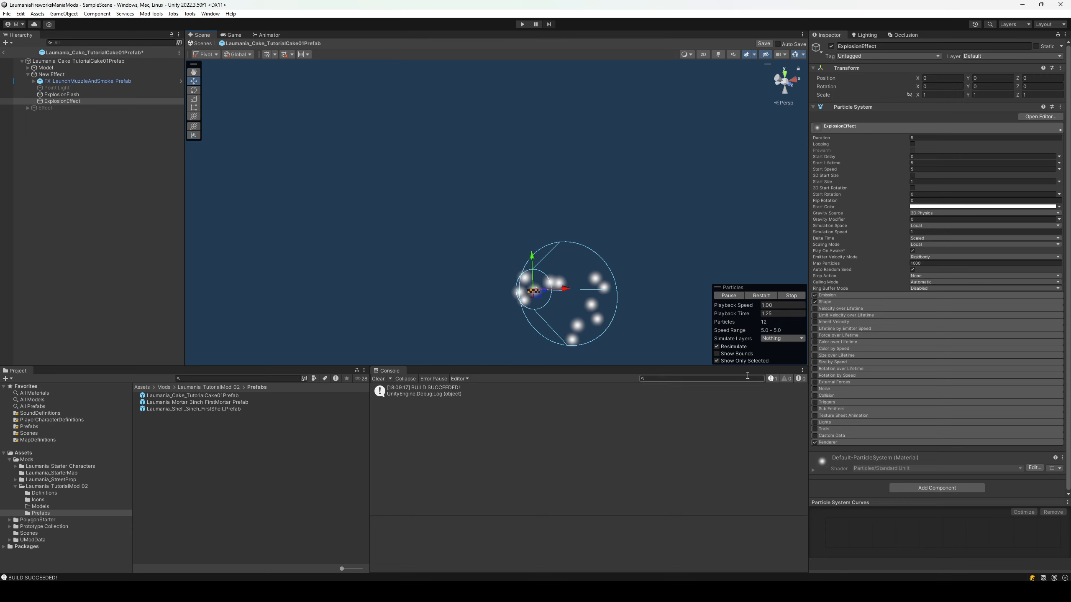
{"action": "left_click", "coordinate": [86, 101]}
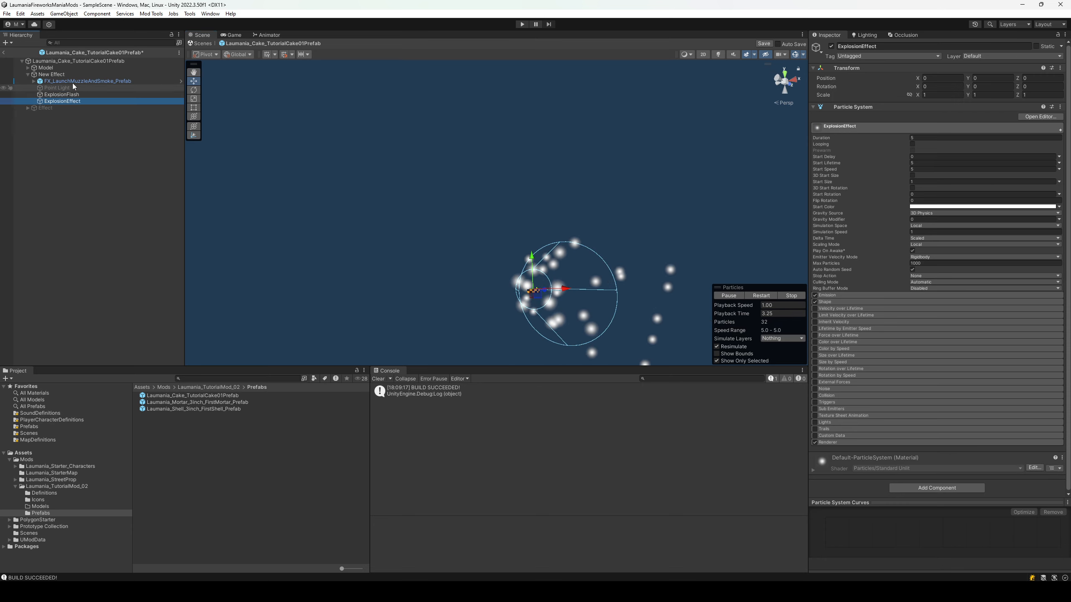
{"action": "right_click_drag", "start_coordinate": [684, 273], "coordinate": [611, 265]}
{"action": "key", "text": "w"}
{"action": "key", "text": "d"}
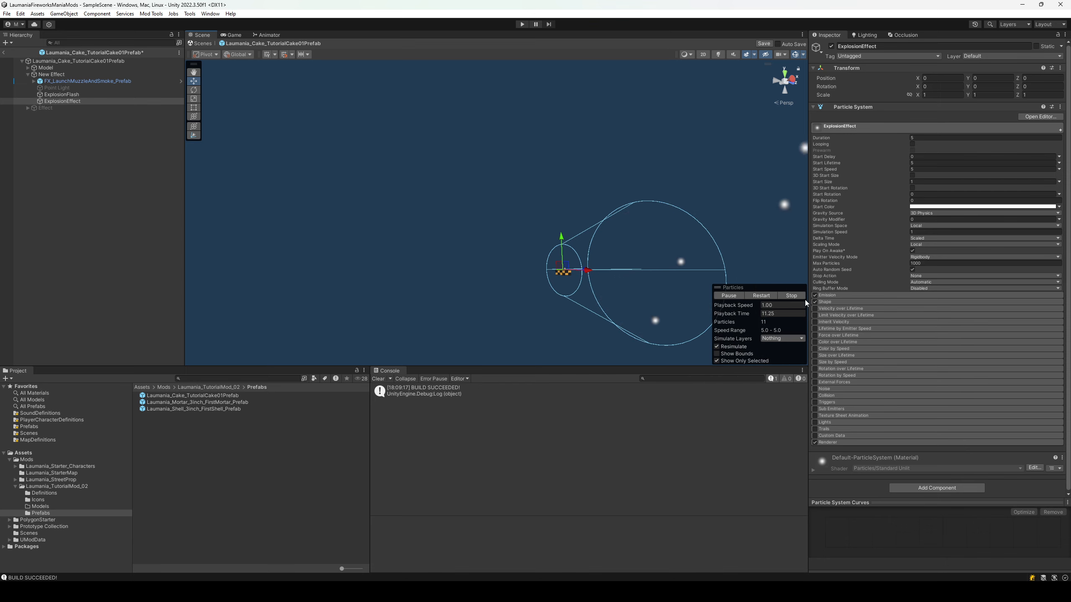
{"action": "left_click", "coordinate": [731, 293]}
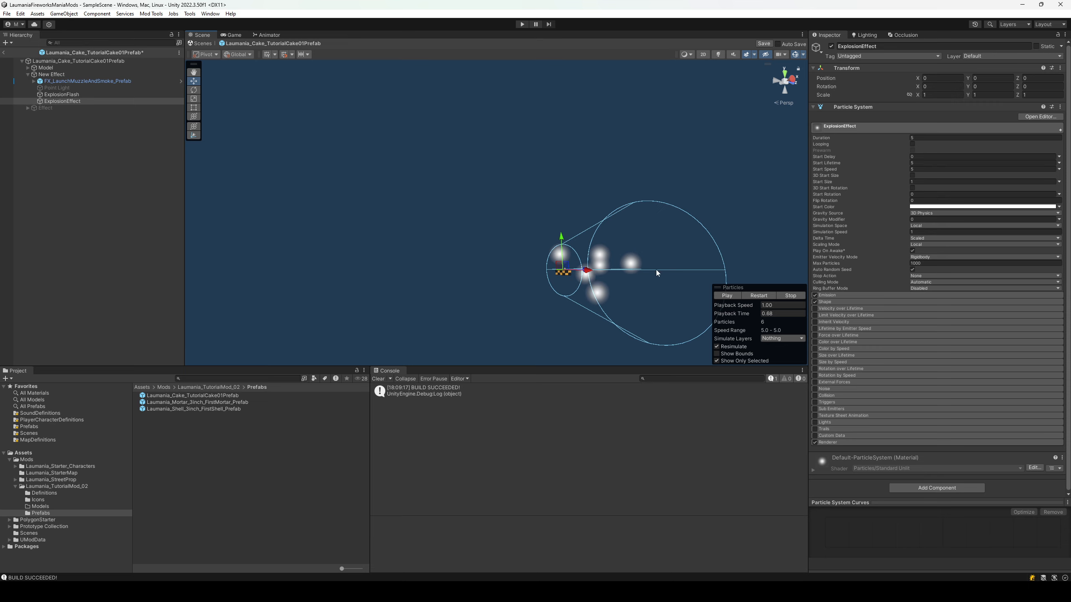
Change the ExplosionEffect emission shape from the default cone to Sphere.
{"action": "left_click", "coordinate": [836, 301]}
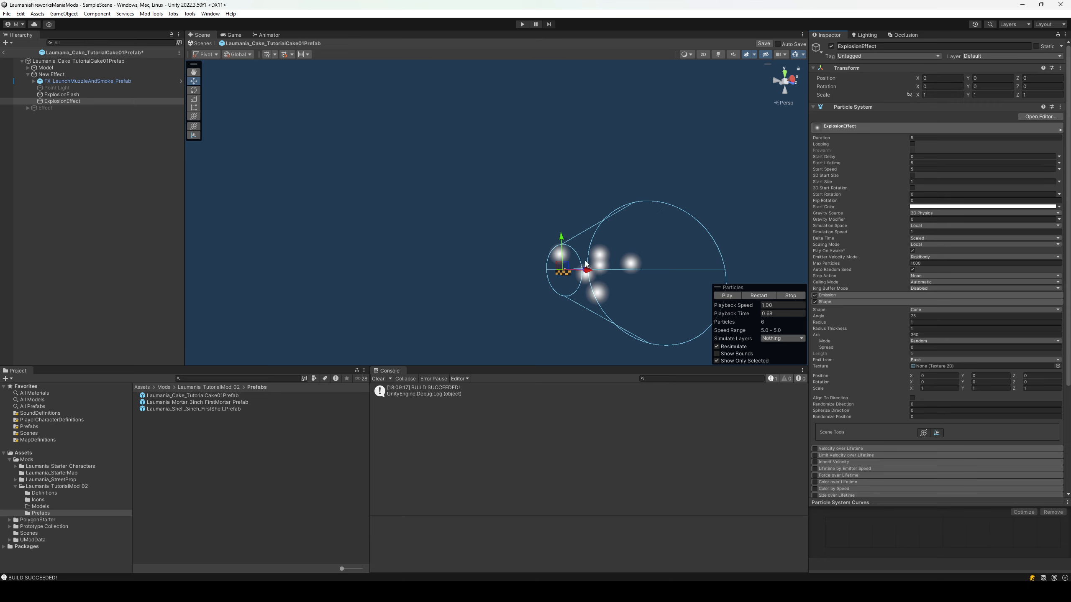
{"action": "left_click_drag", "start_coordinate": [563, 283], "coordinate": [586, 265], "text": "alt"}
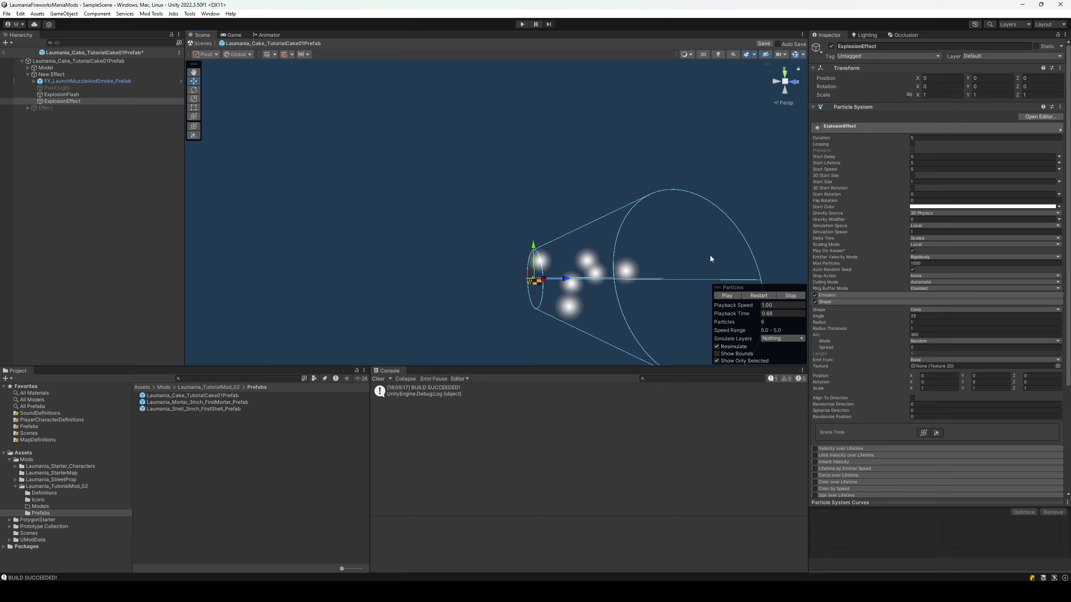
{"action": "left_click", "coordinate": [930, 310]}
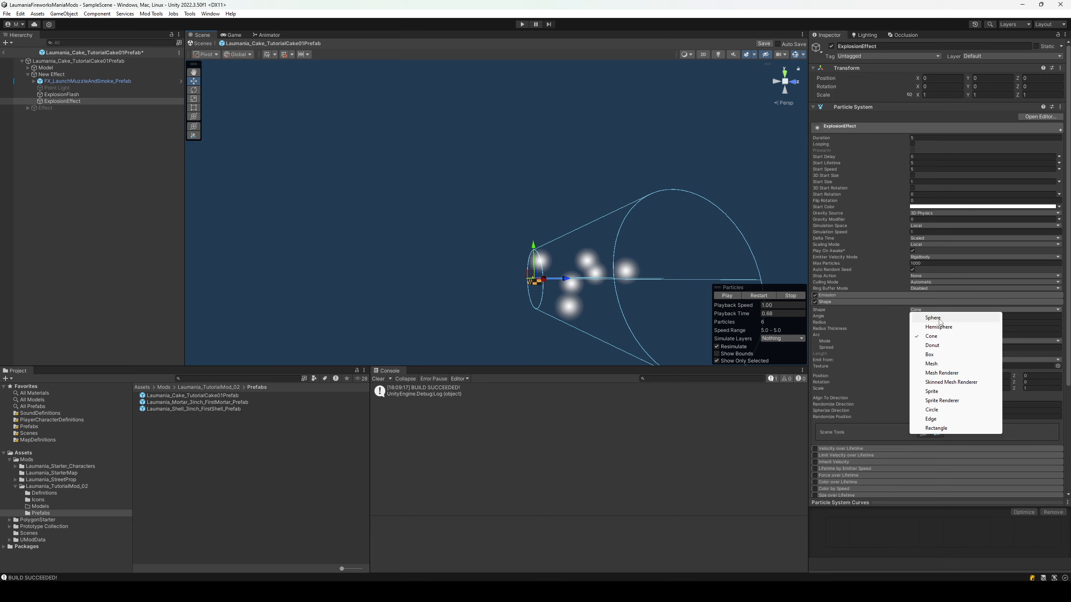
{"action": "left_click", "coordinate": [932, 317]}
Replay and pause the ExplosionEffect preview to examine how particles spread from the spherical emitter.
{"action": "left_click", "coordinate": [791, 295]}
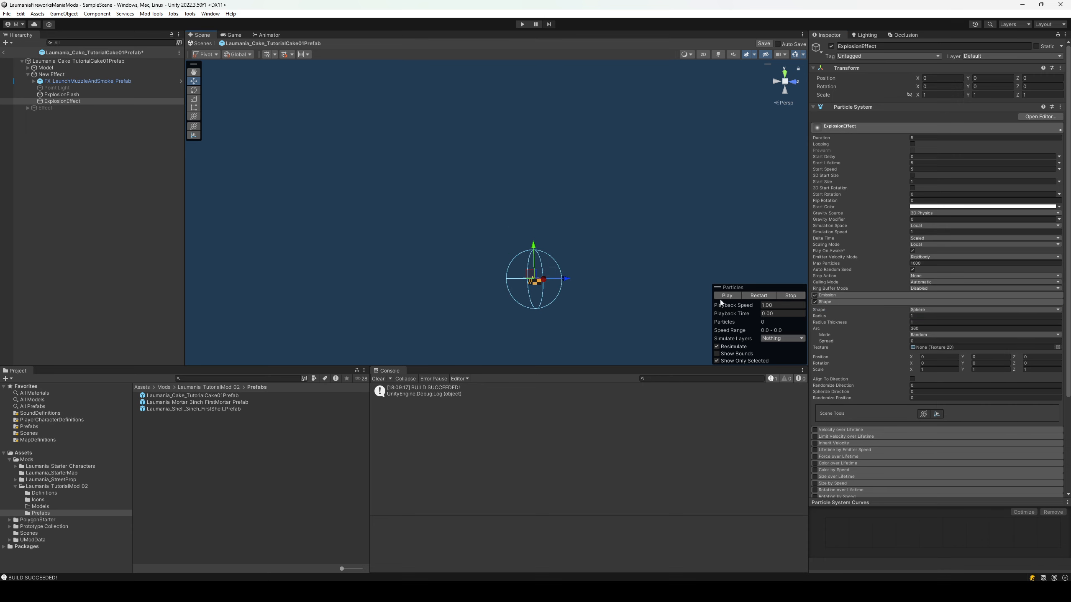
{"action": "left_click", "coordinate": [729, 296]}
{"action": "left_click", "coordinate": [732, 298]}
{"action": "right_click_drag", "start_coordinate": [590, 297], "coordinate": [636, 290]}
{"action": "left_click", "coordinate": [784, 296]}
{"action": "left_click", "coordinate": [729, 296]}
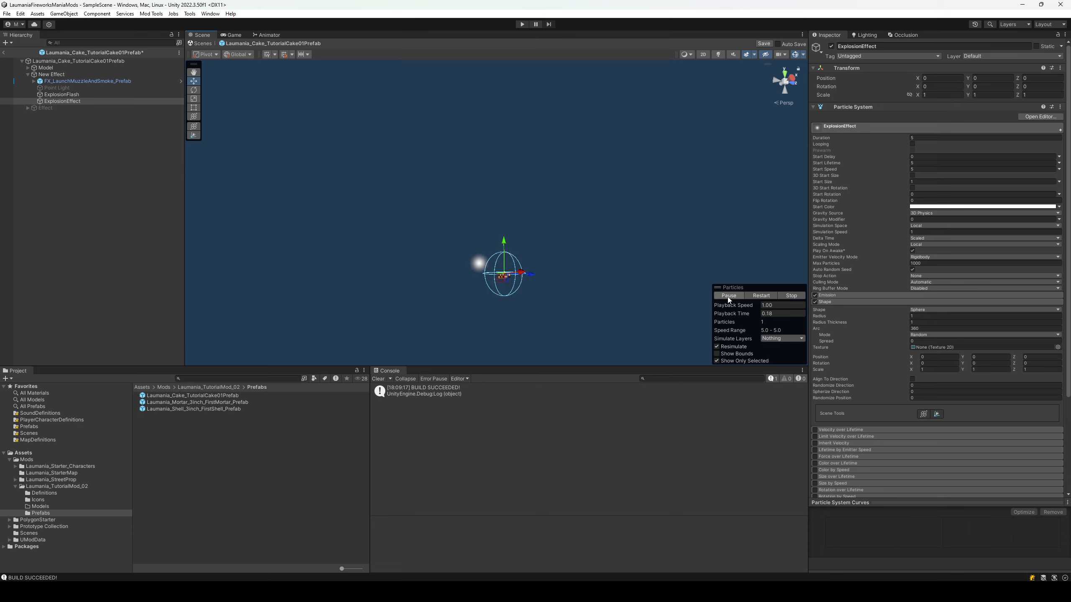
{"action": "left_click", "coordinate": [729, 296]}
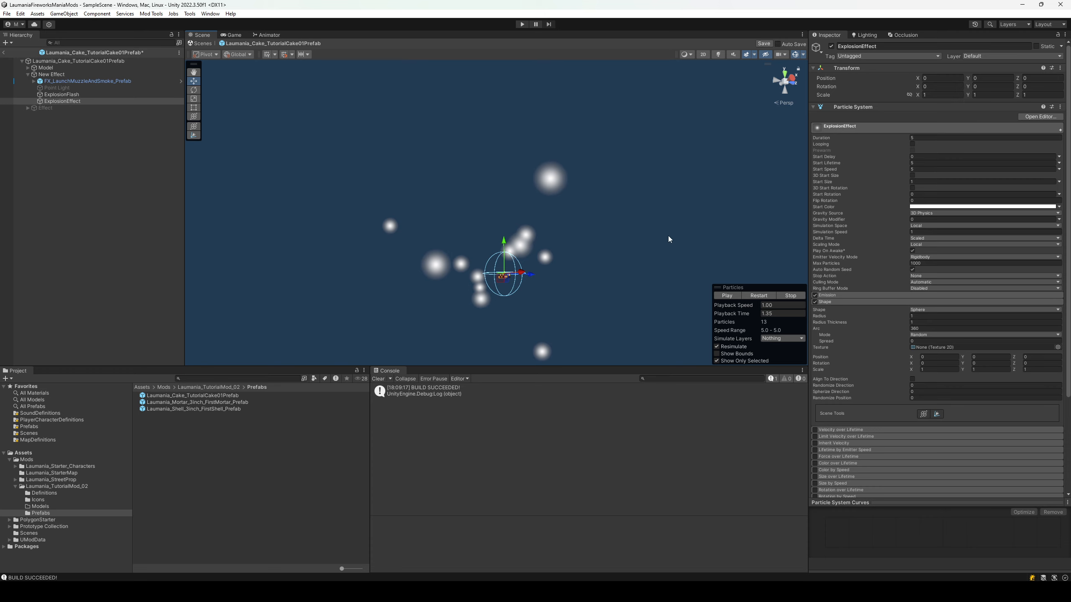
{"action": "left_click", "coordinate": [785, 295]}
{"action": "left_click", "coordinate": [728, 295]}
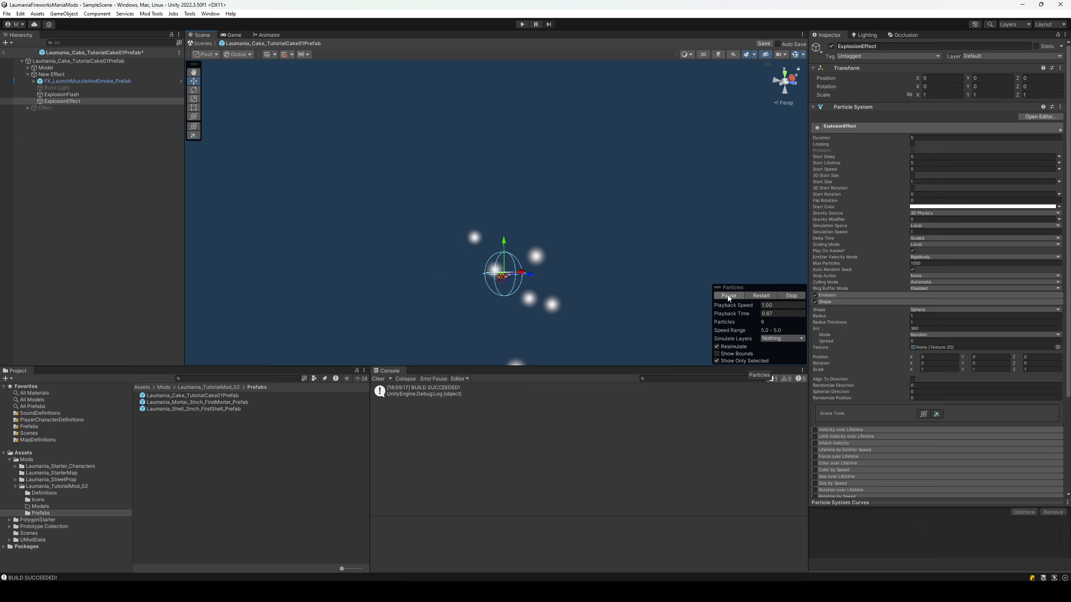
{"action": "left_click", "coordinate": [729, 296]}
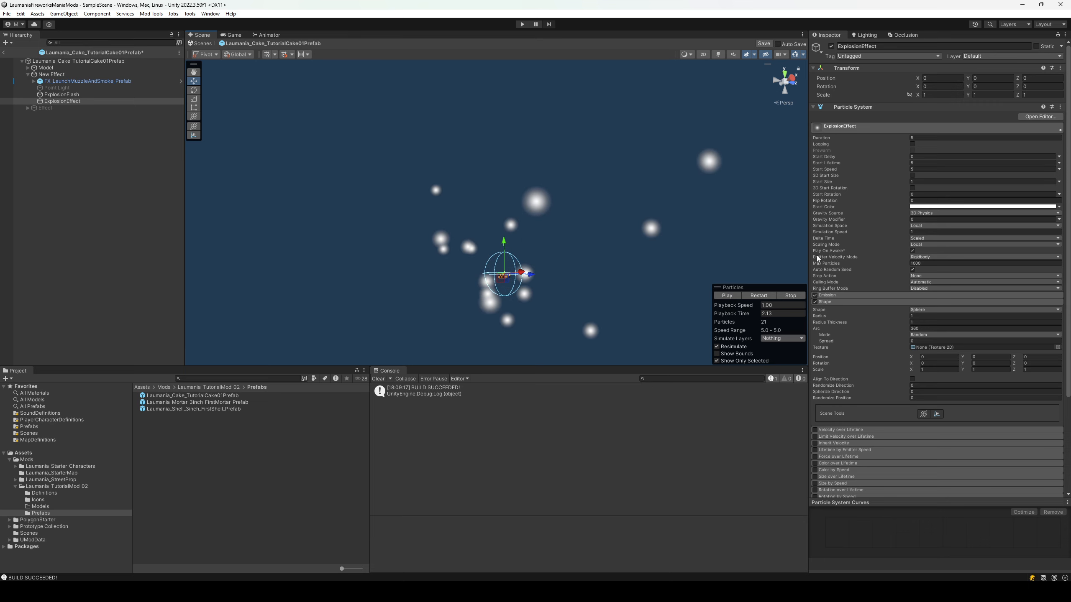
Set the ExplosionEffect emission's Rate over Time to 0 and add one burst of 30 particles at time 0.
{"action": "left_click", "coordinate": [835, 296]}
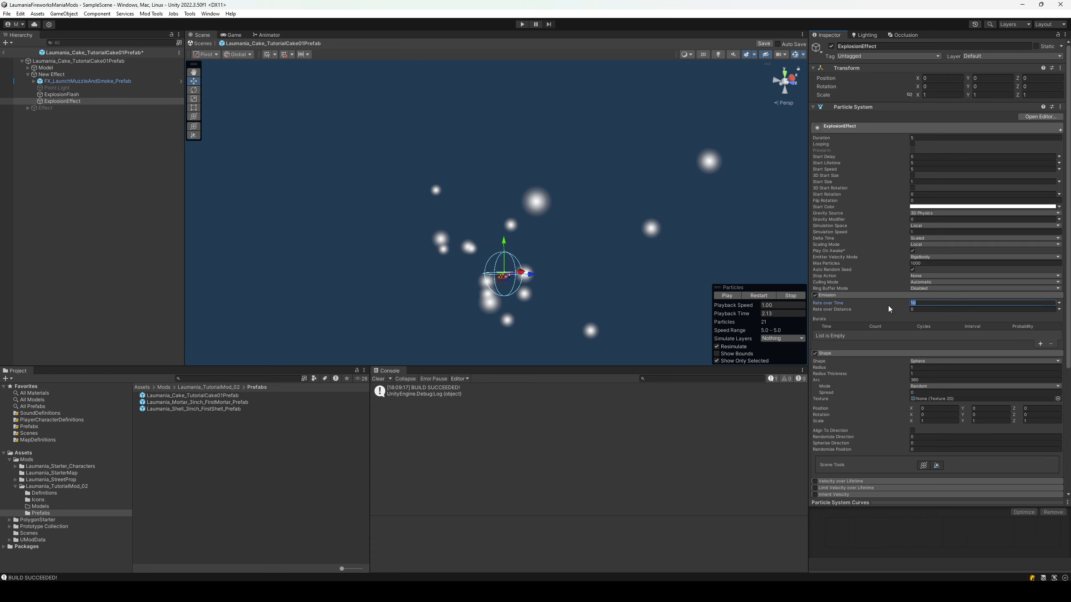
{"action": "type", "text": "0"}
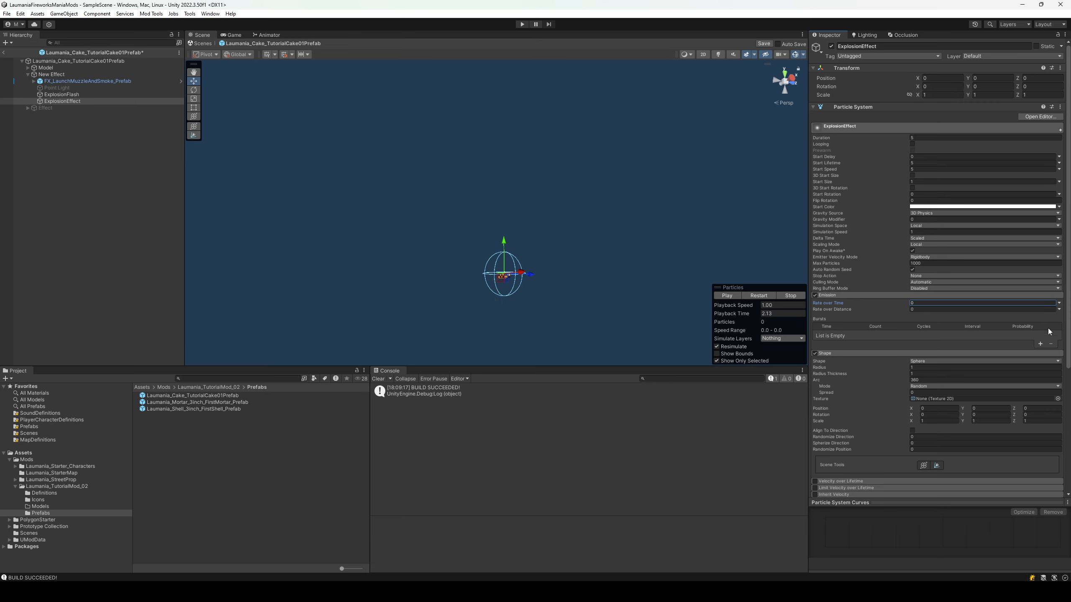
{"action": "left_click", "coordinate": [1039, 344]}
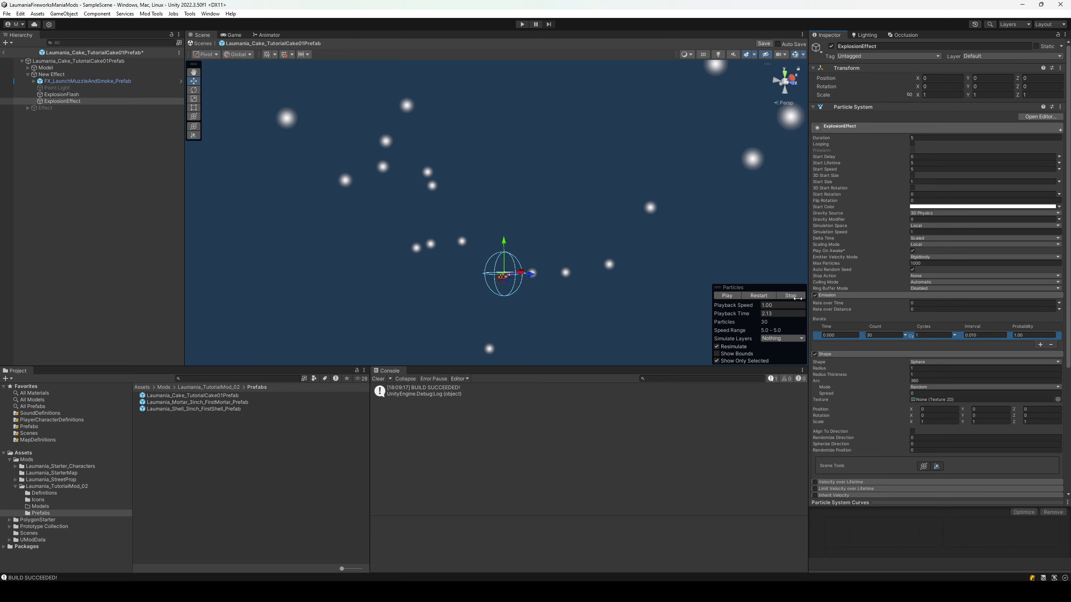
Replay the preview several times to examine the burst's particle spread, and stop it.
{"action": "left_click", "coordinate": [791, 296]}
{"action": "left_click", "coordinate": [727, 296]}
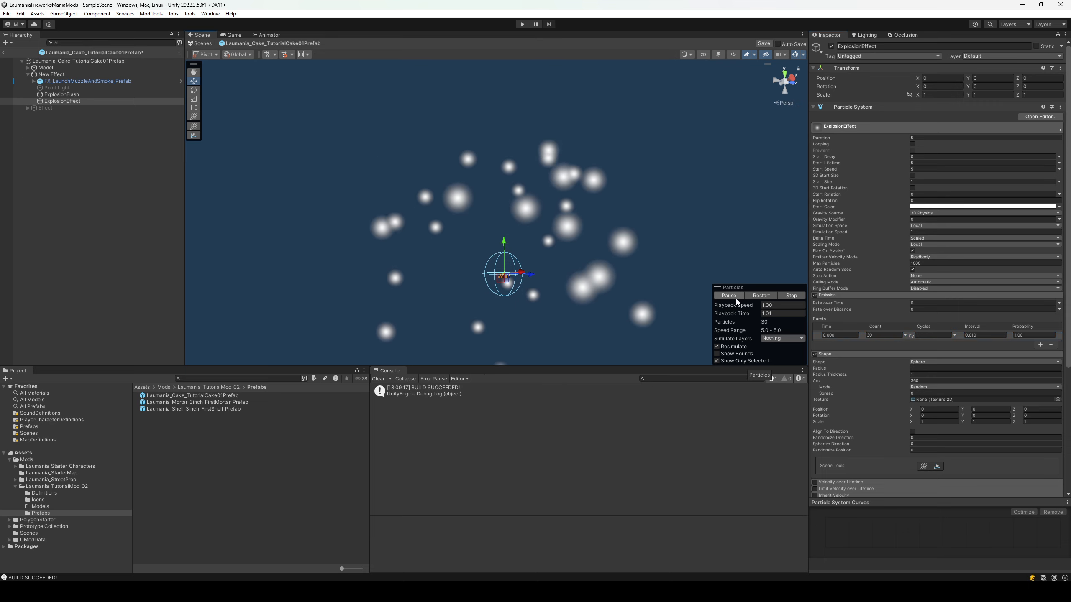
{"action": "left_click", "coordinate": [736, 298]}
{"action": "left_click", "coordinate": [796, 296]}
{"action": "left_click", "coordinate": [734, 297]}
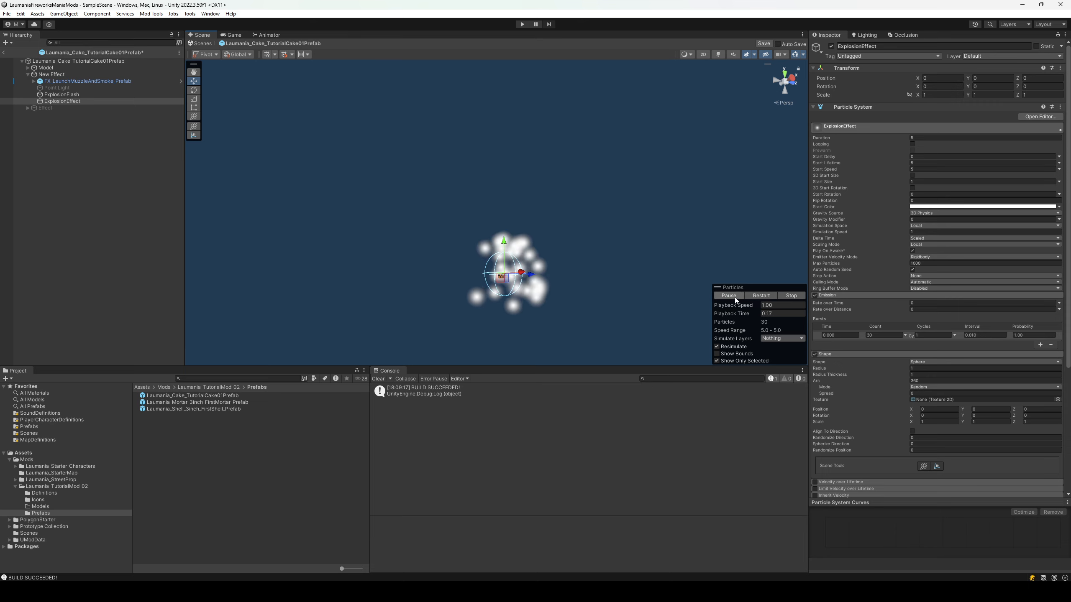
{"action": "left_click", "coordinate": [734, 297]}
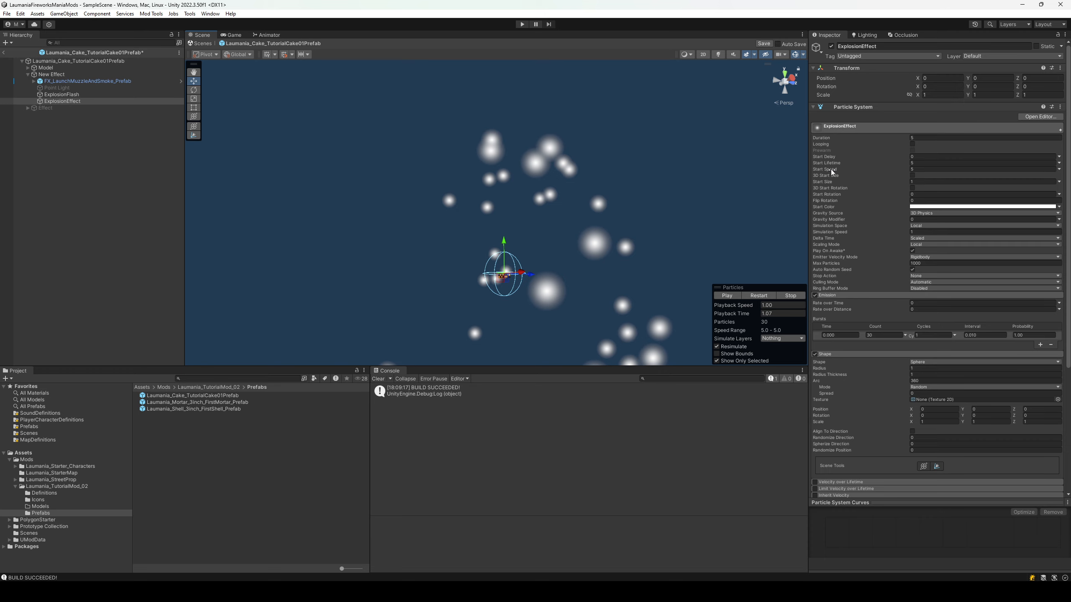
{"action": "right_click_drag", "start_coordinate": [689, 206], "coordinate": [726, 239]}
{"action": "left_click", "coordinate": [793, 296]}
{"action": "left_click", "coordinate": [729, 296]}
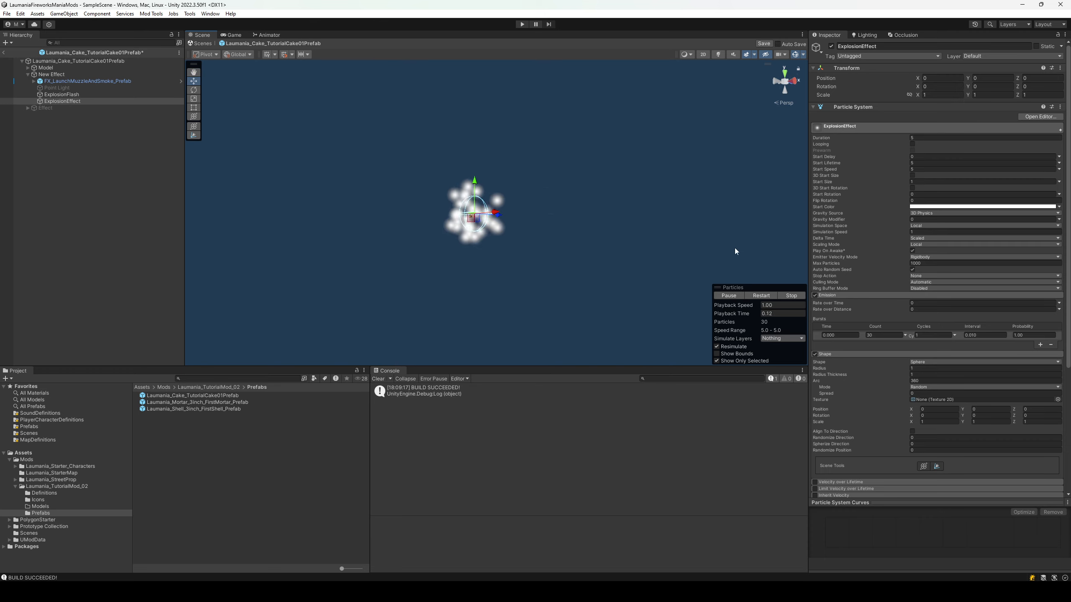
{"action": "left_click", "coordinate": [790, 295]}
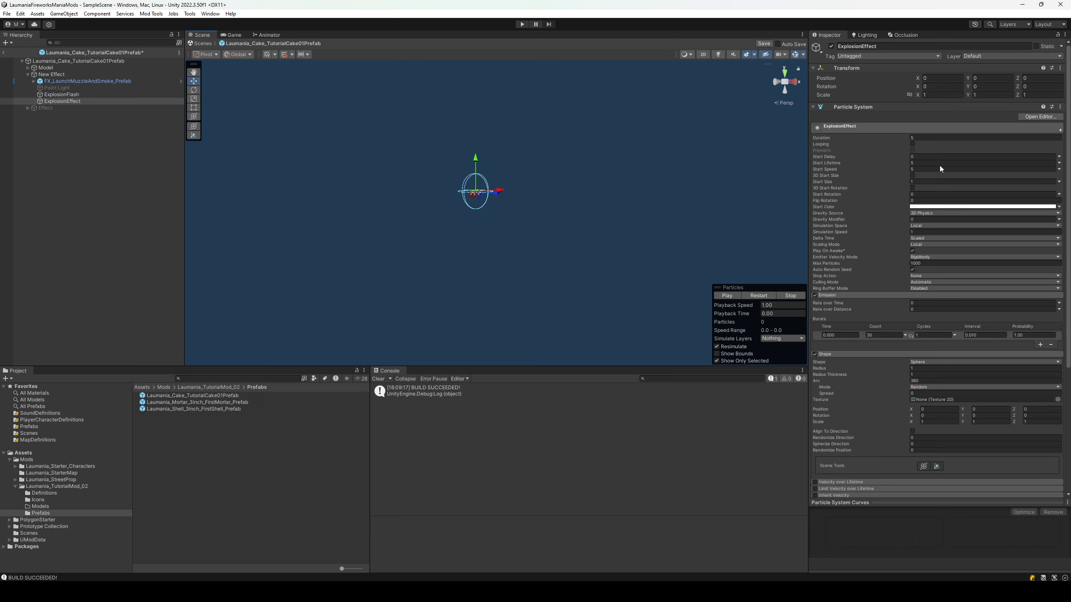
Set the ExplosionEffect's constant start speed to 25 and preview the faster burst.
{"action": "left_click", "coordinate": [1059, 169]}
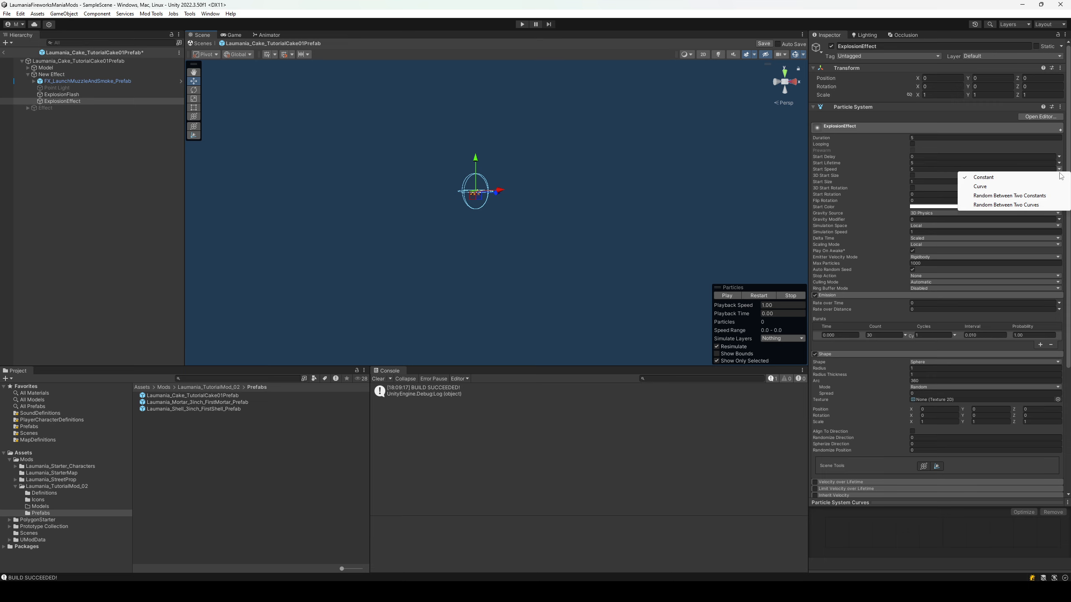
{"action": "left_click", "coordinate": [923, 168]}
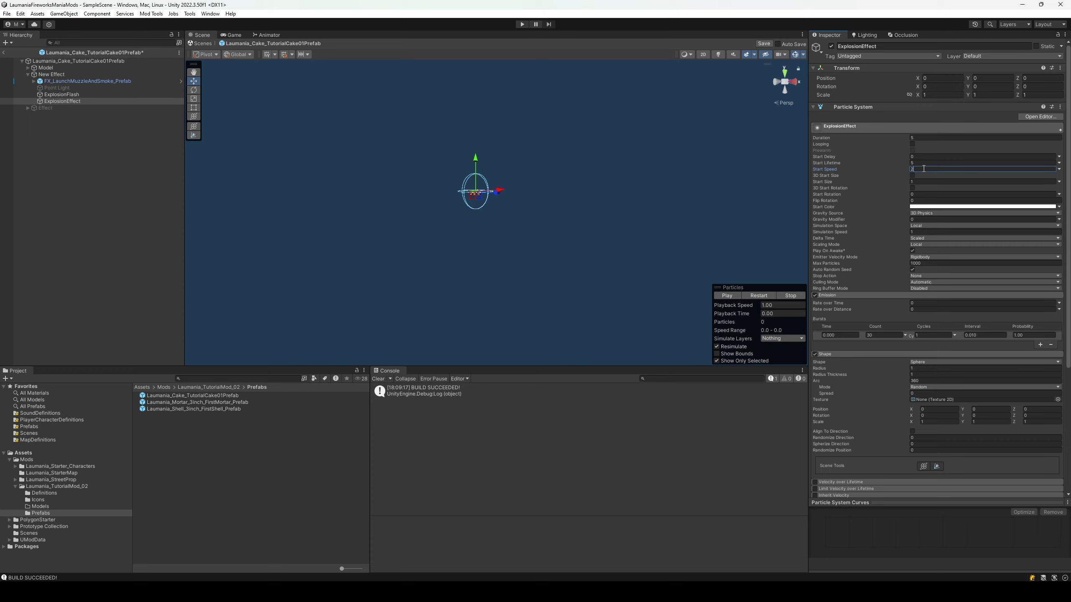
{"action": "left_click", "coordinate": [728, 296]}
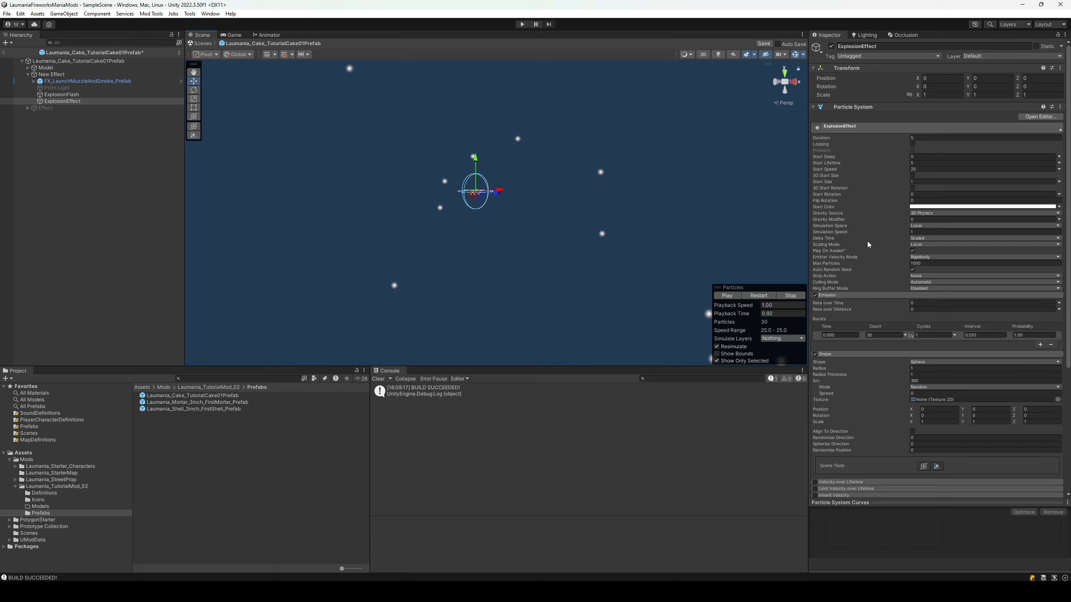
{"action": "left_click_drag", "start_coordinate": [684, 234], "coordinate": [690, 235], "text": "alt"}
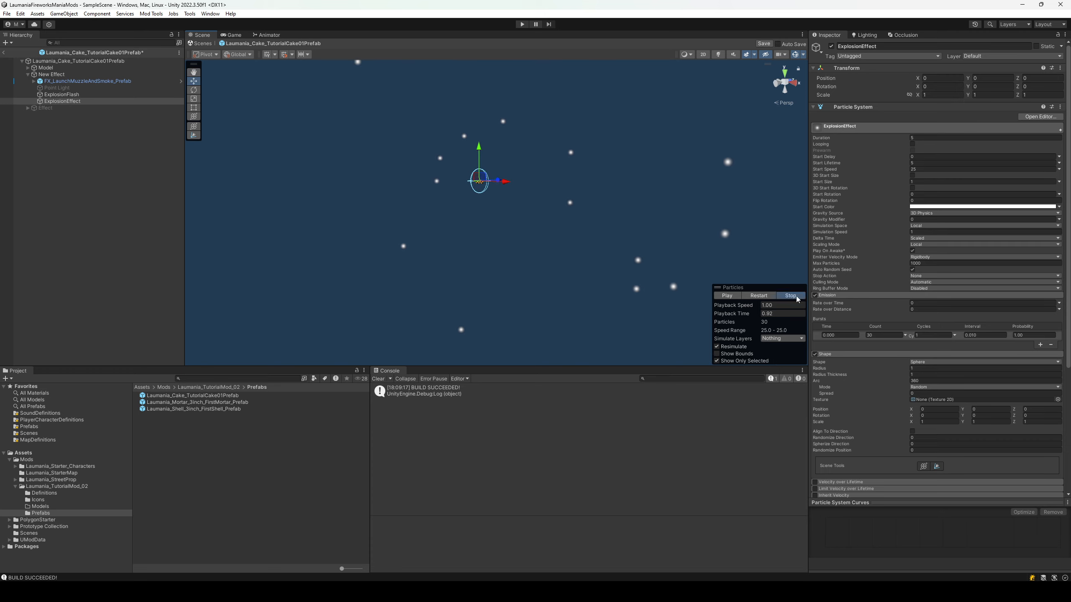
Replay and pause the faster burst repeatedly to examine how far its particles travel.
{"action": "left_click", "coordinate": [727, 295]}
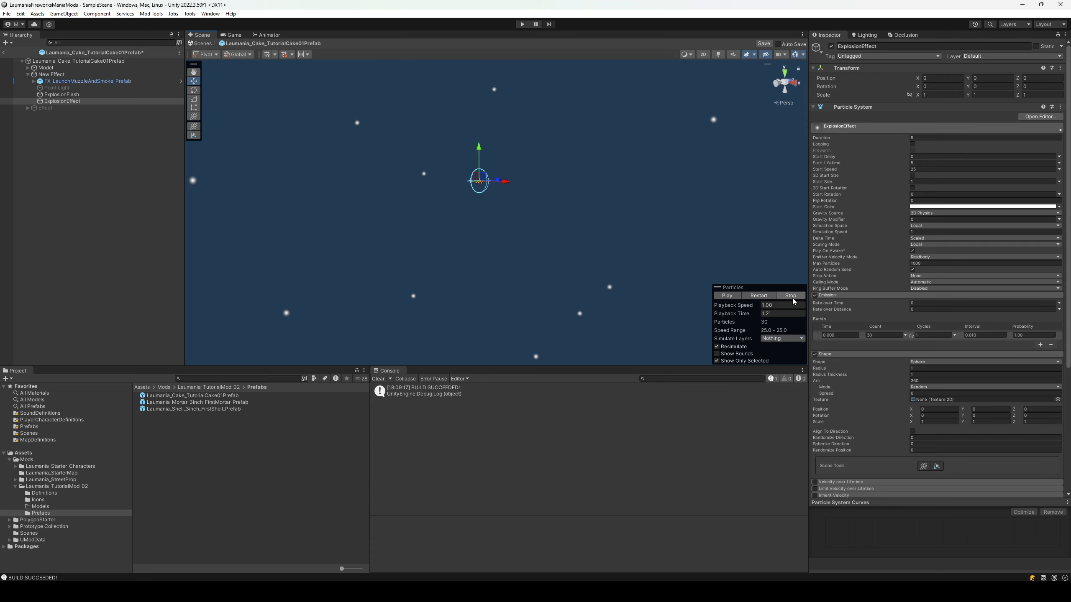
{"action": "left_click", "coordinate": [791, 296]}
{"action": "left_click", "coordinate": [729, 296]}
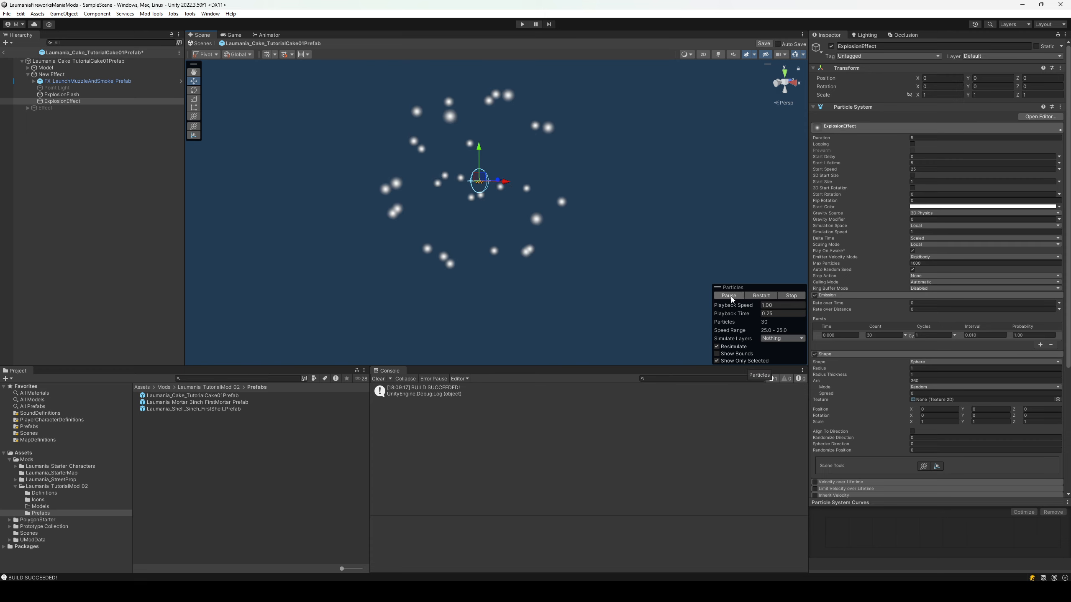
{"action": "left_click", "coordinate": [796, 297]}
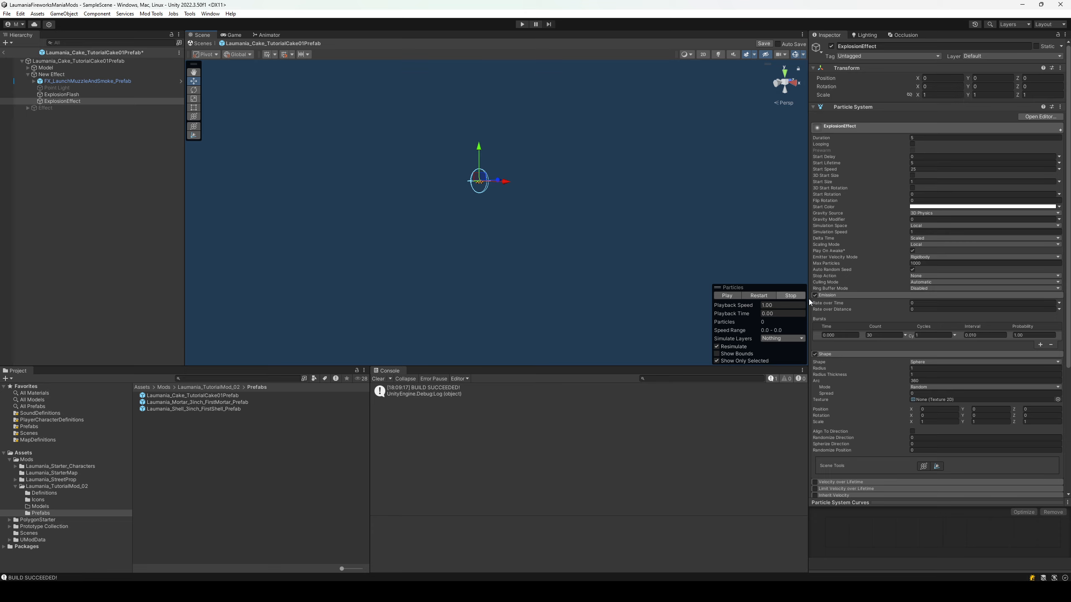
{"action": "left_click", "coordinate": [749, 296]}
{"action": "left_click", "coordinate": [790, 296]}
{"action": "left_click", "coordinate": [724, 297]}
{"action": "left_click", "coordinate": [724, 296]}
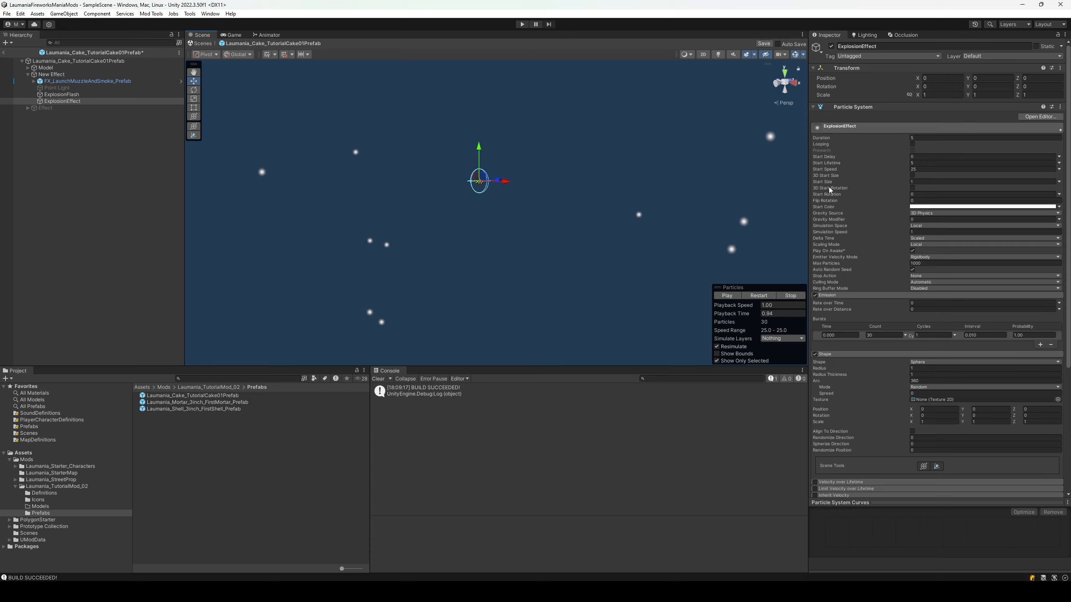
Set the ExplosionEffect's simulation space to World and its gravity modifier to 1.
{"action": "left_click", "coordinate": [927, 224]}
{"action": "left_click", "coordinate": [927, 244]}
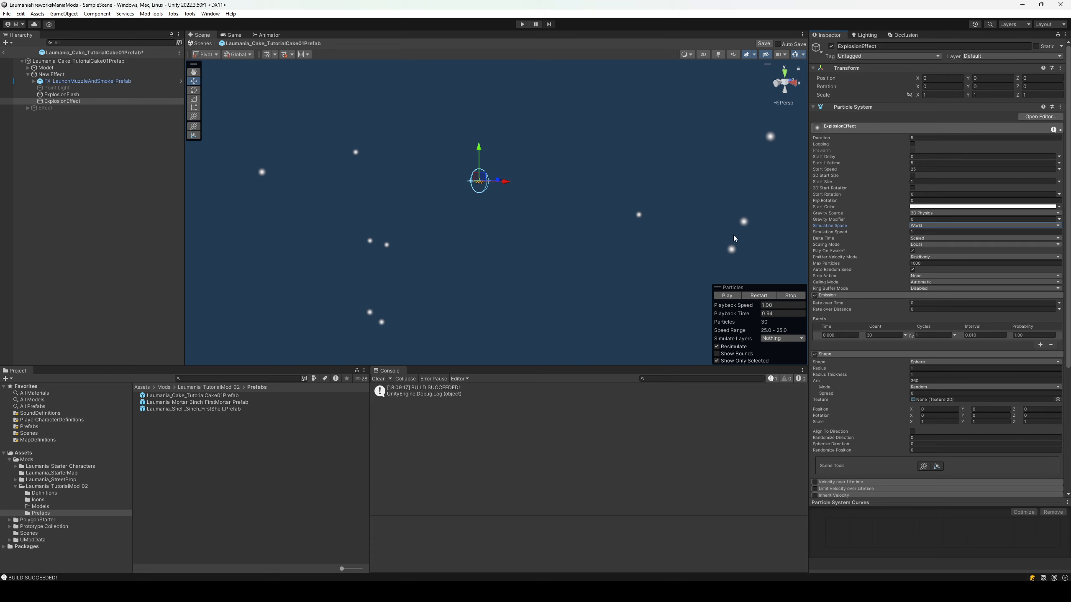
{"action": "left_click", "coordinate": [796, 297]}
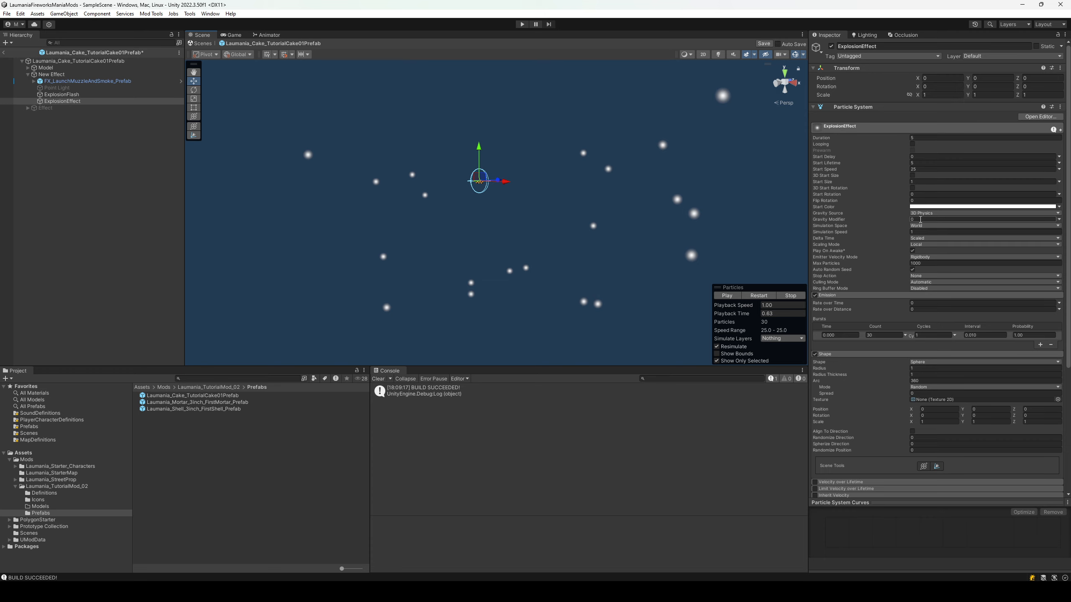
{"action": "type", "text": "1"}
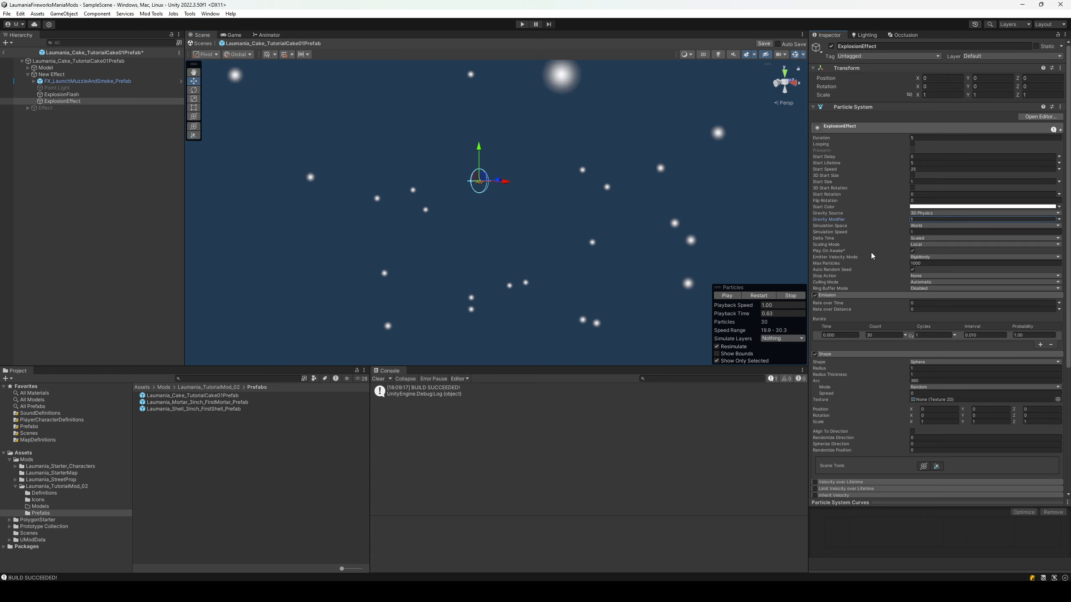
Replay and pause the preview to examine how gravity pulls the burst particles, viewing them from farther away.
{"action": "left_click", "coordinate": [791, 296]}
{"action": "left_click", "coordinate": [735, 296]}
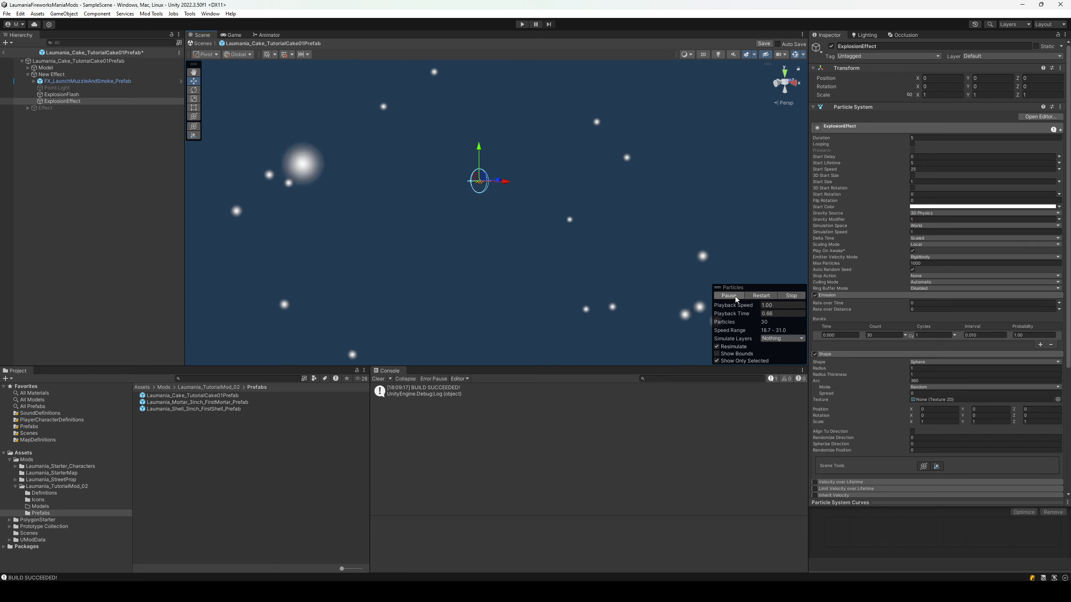
{"action": "left_click", "coordinate": [732, 299]}
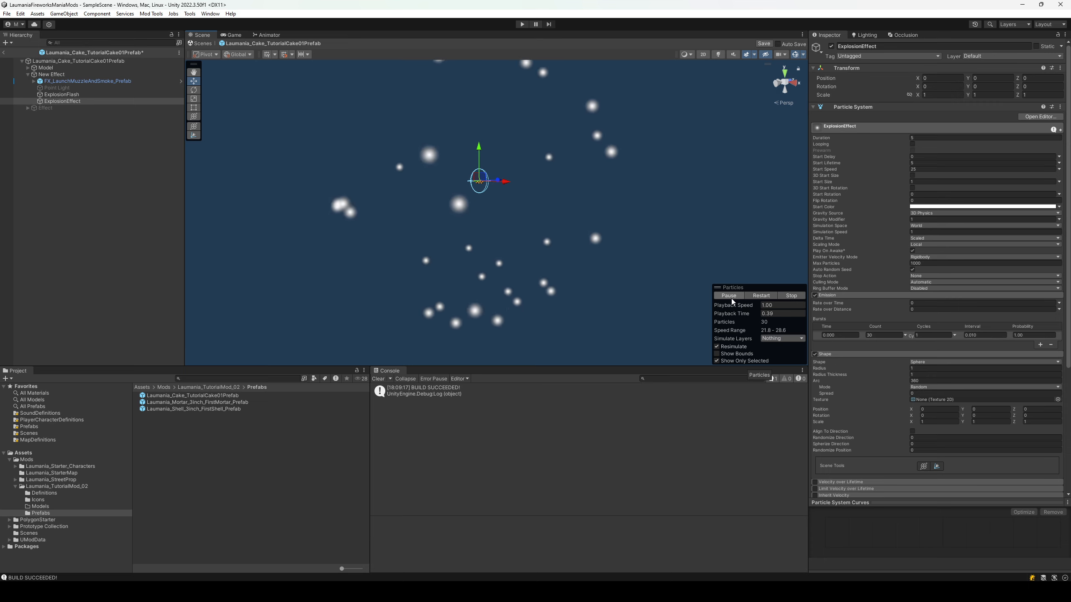
{"action": "left_click", "coordinate": [781, 298]}
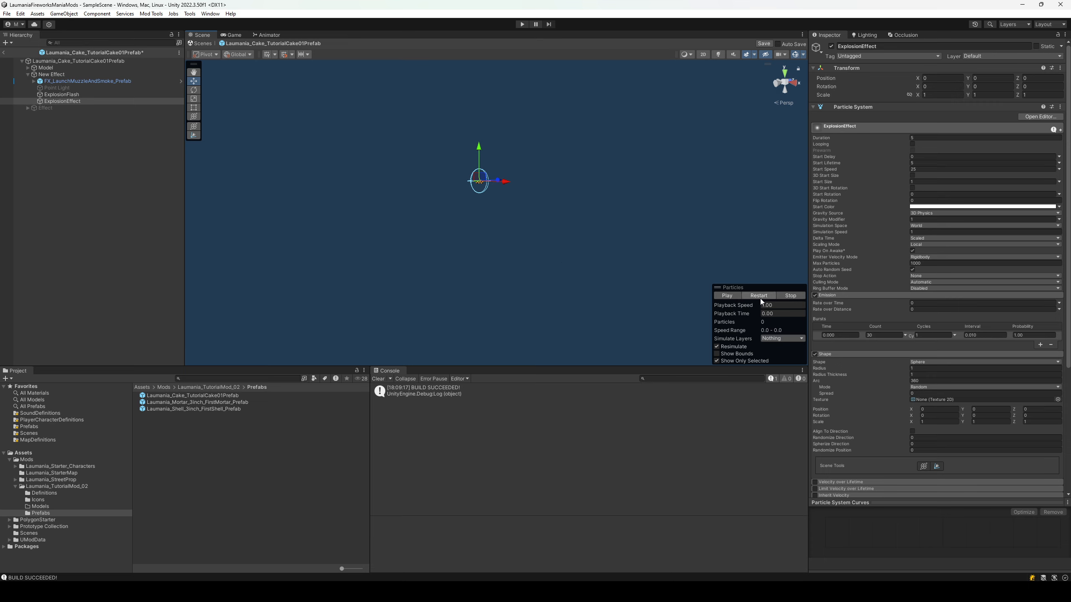
{"action": "left_click", "coordinate": [731, 298]}
{"action": "left_click", "coordinate": [732, 298]}
{"action": "right_click_drag", "start_coordinate": [564, 250], "coordinate": [484, 260]}
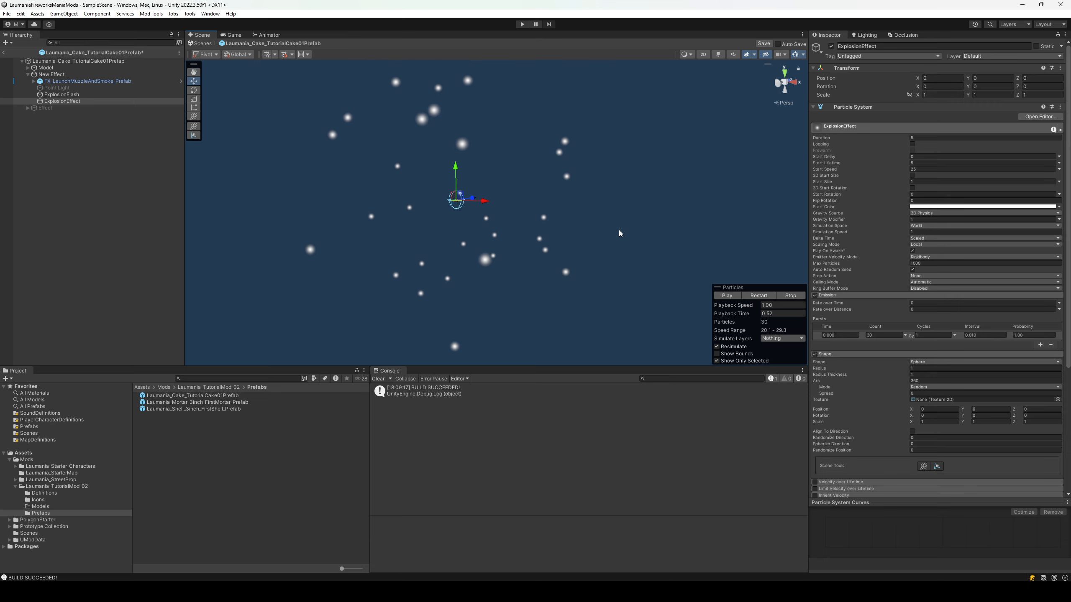
Collapse the Emission and Shape modules and replay the burst preview, pausing it partway through the explosion.
{"action": "left_click", "coordinate": [849, 295]}
{"action": "left_click", "coordinate": [851, 302]}
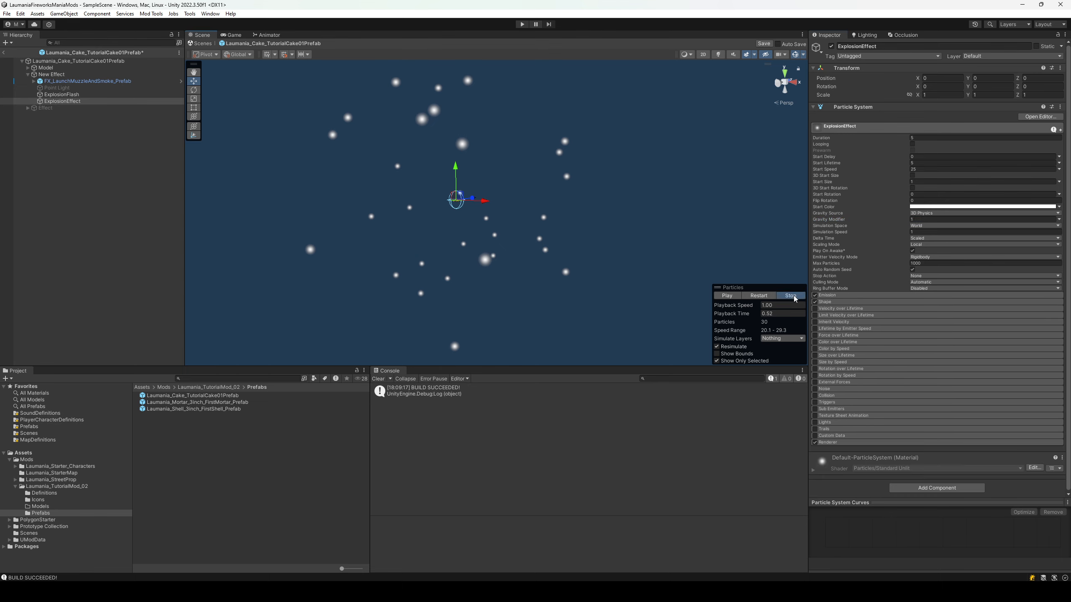
{"action": "left_click", "coordinate": [791, 296]}
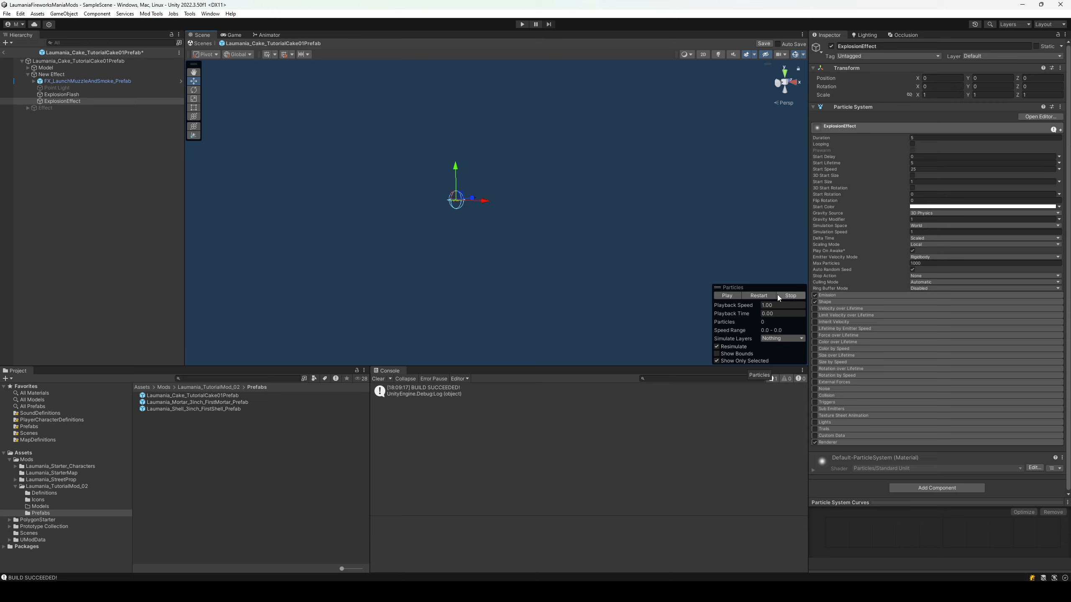
{"action": "left_click", "coordinate": [736, 296]}
{"action": "left_click", "coordinate": [735, 297]}
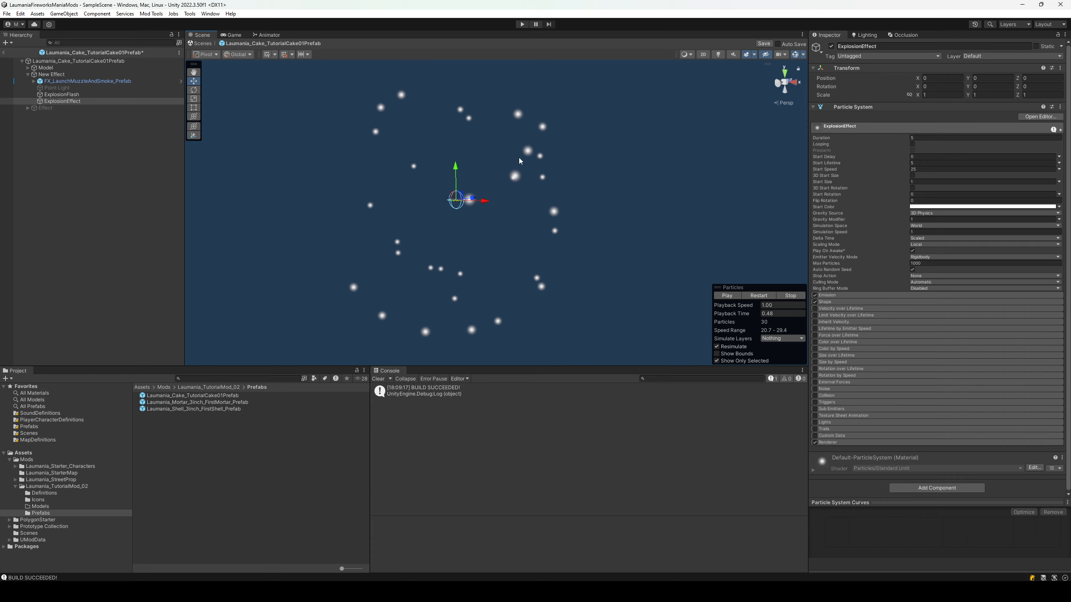
Examine the ExplosionEffect's Velocity over Lifetime and Force over Lifetime module settings without enabling them, and collapse both modules.
{"action": "left_click", "coordinate": [840, 308]}
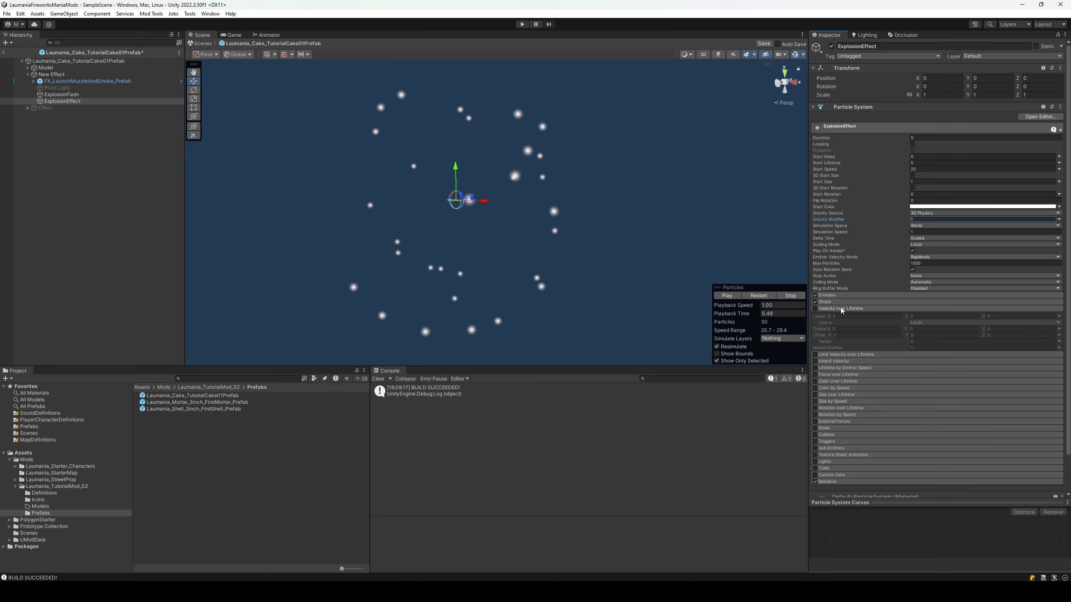
{"action": "left_click", "coordinate": [840, 307]}
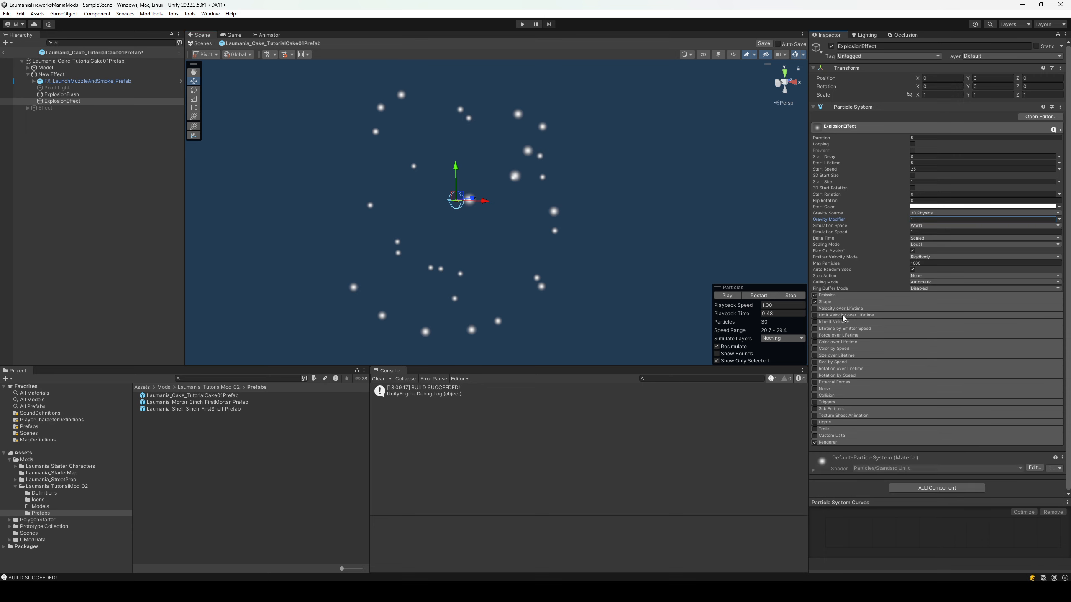
{"action": "left_click", "coordinate": [848, 336]}
{"action": "left_click", "coordinate": [848, 335]}
{"action": "left_click", "coordinate": [829, 309]}
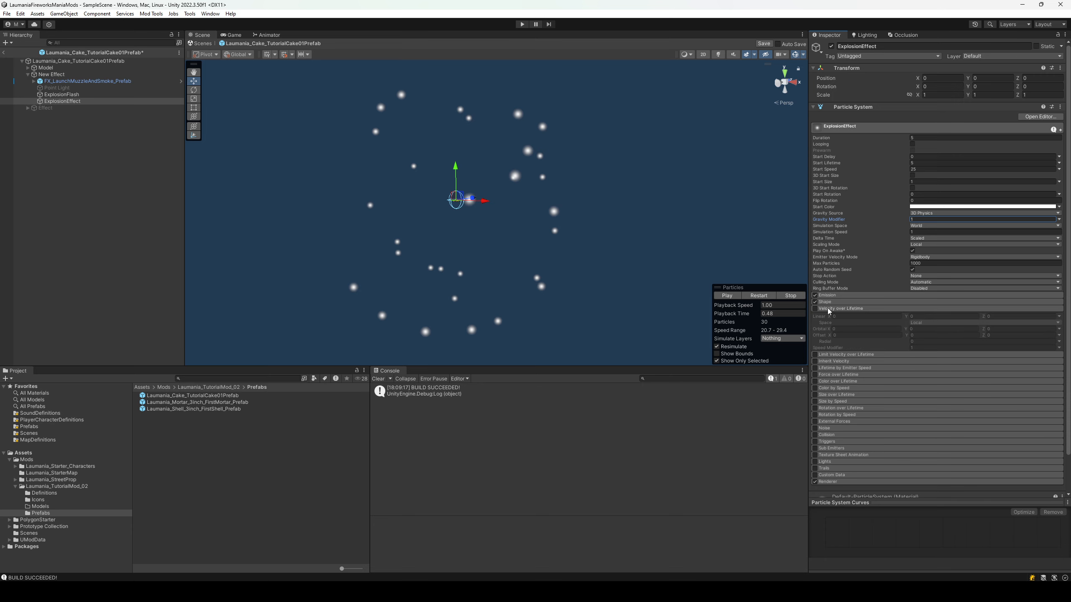
{"action": "left_click", "coordinate": [849, 309]}
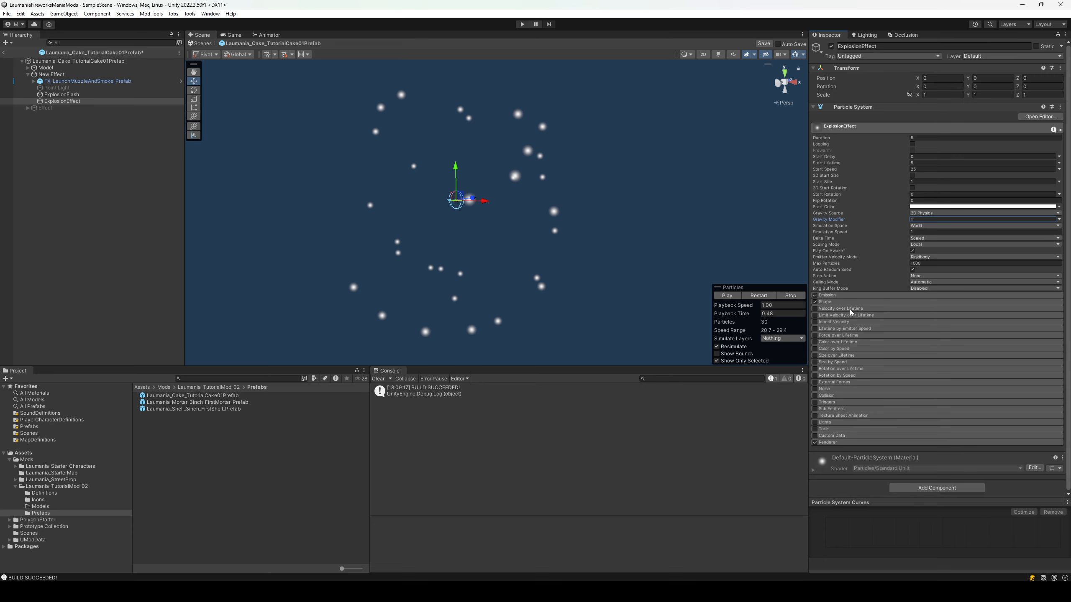
Enable the ExplosionEffect's Limit Velocity over Lifetime module with its options expanded, and play and pause the burst preview.
{"action": "left_click", "coordinate": [822, 315]}
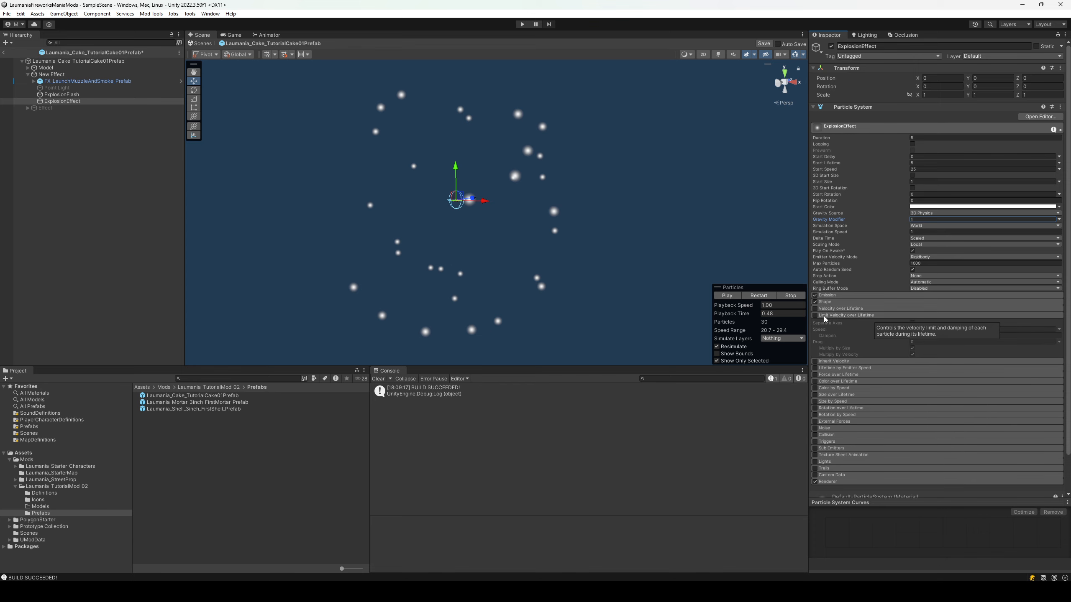
{"action": "left_click", "coordinate": [815, 315]}
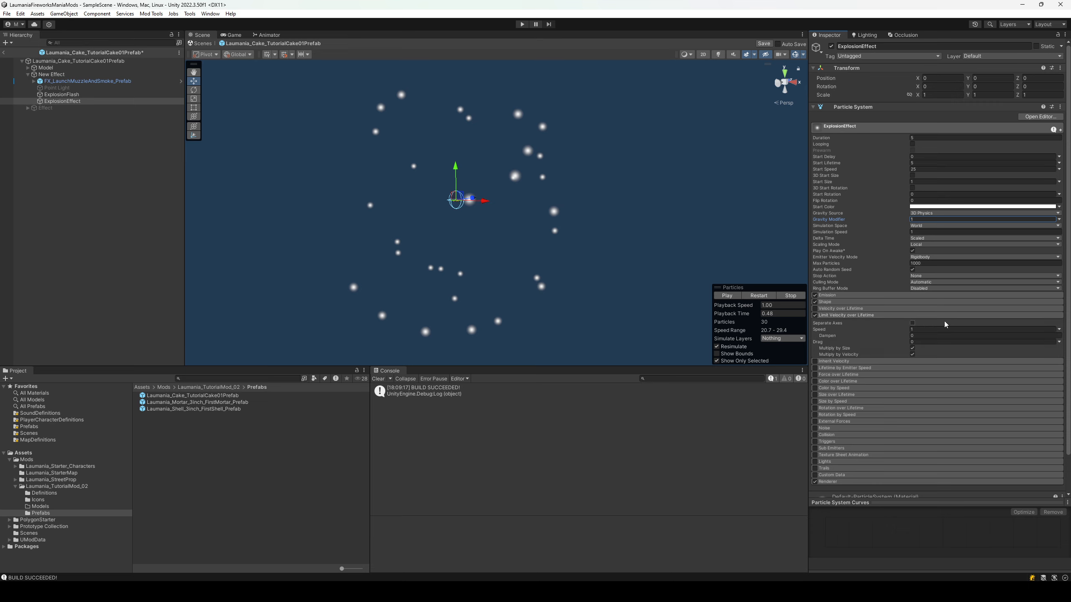
{"action": "left_click", "coordinate": [730, 297]}
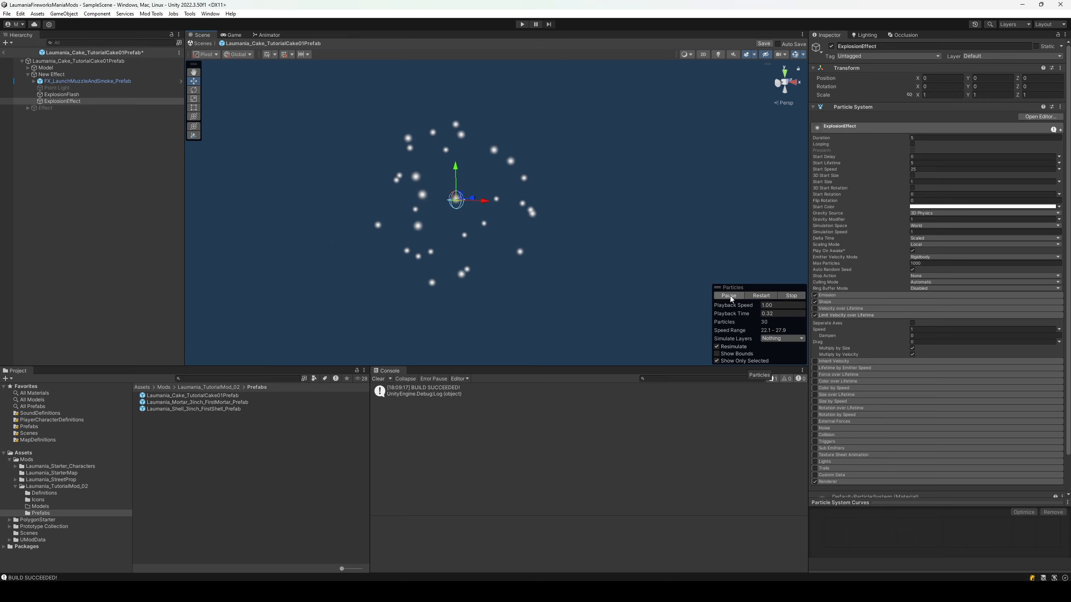
{"action": "left_click", "coordinate": [729, 295]}
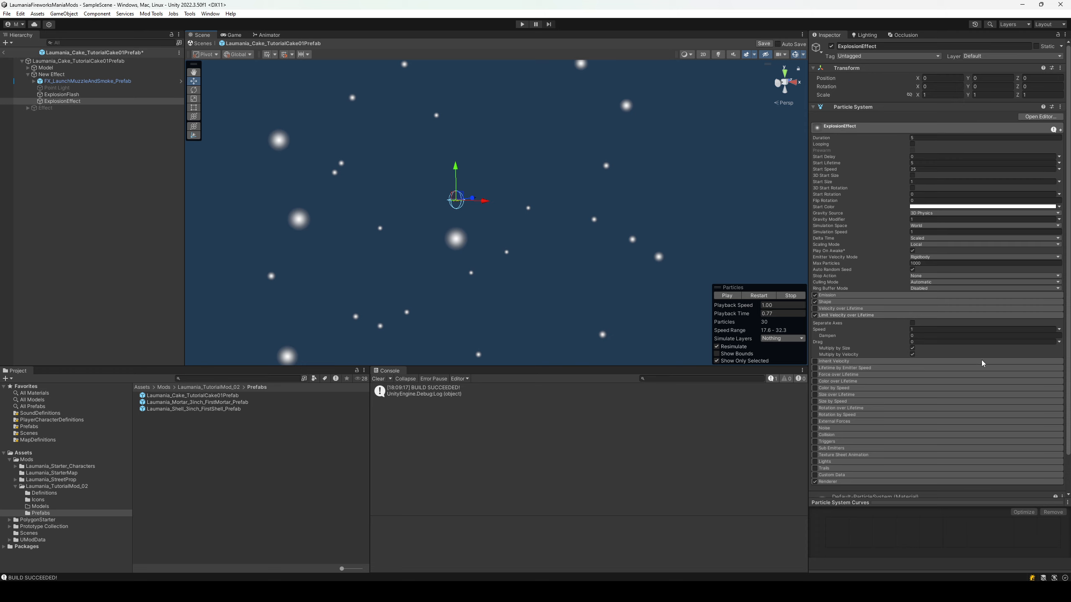
Set the velocity limit's Dampen value to 0.15 and replay the burst from the beginning.
{"action": "left_click", "coordinate": [913, 337]}
{"action": "type", "text": "0.15"}
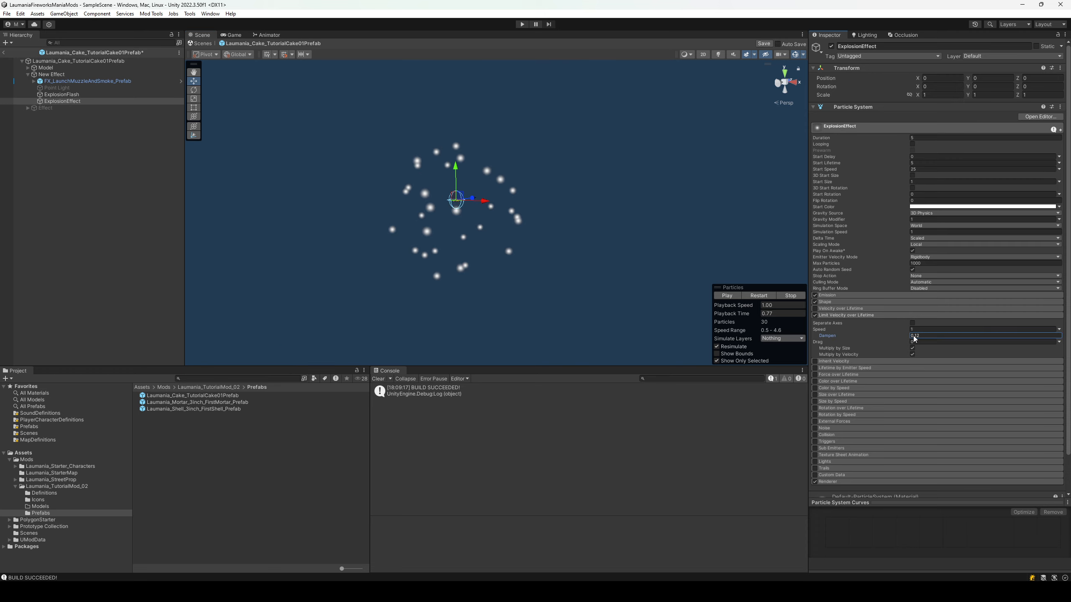
{"action": "left_click", "coordinate": [791, 294]}
{"action": "left_click", "coordinate": [723, 296]}
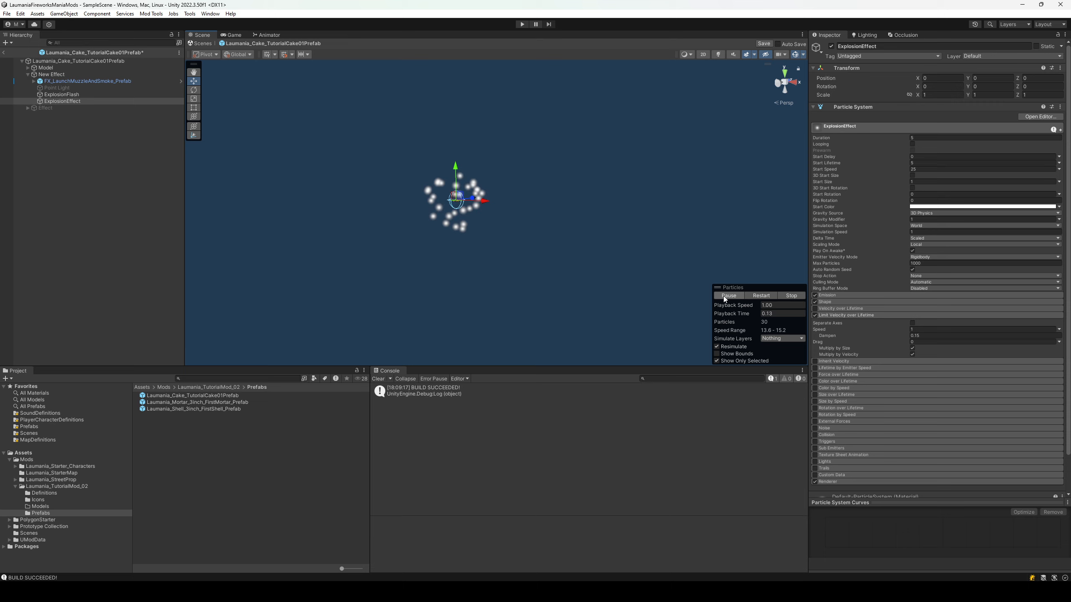
{"action": "left_click", "coordinate": [791, 296]}
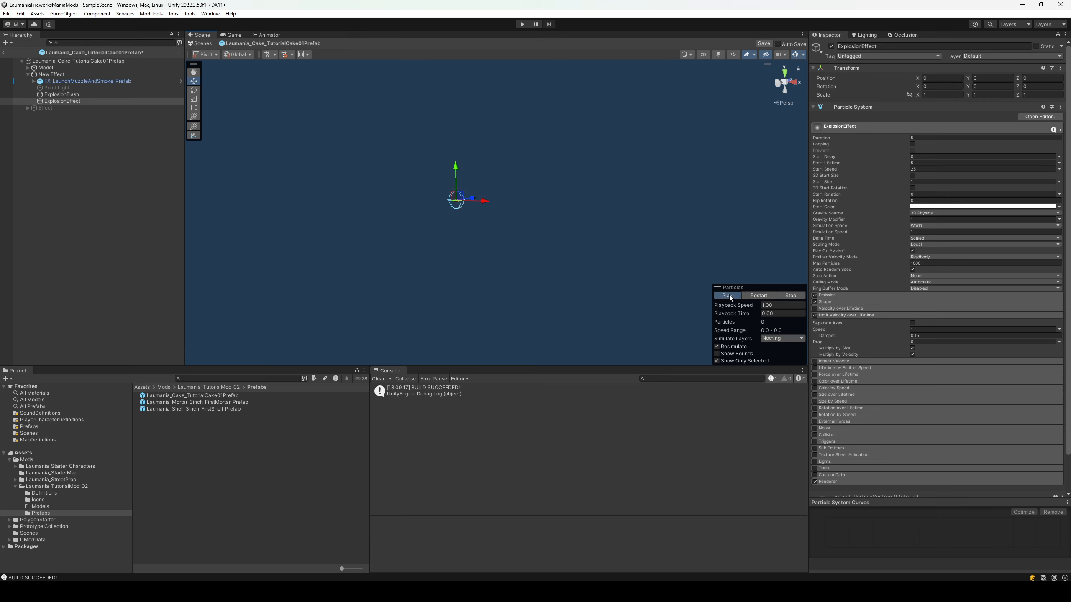
{"action": "left_click", "coordinate": [727, 295]}
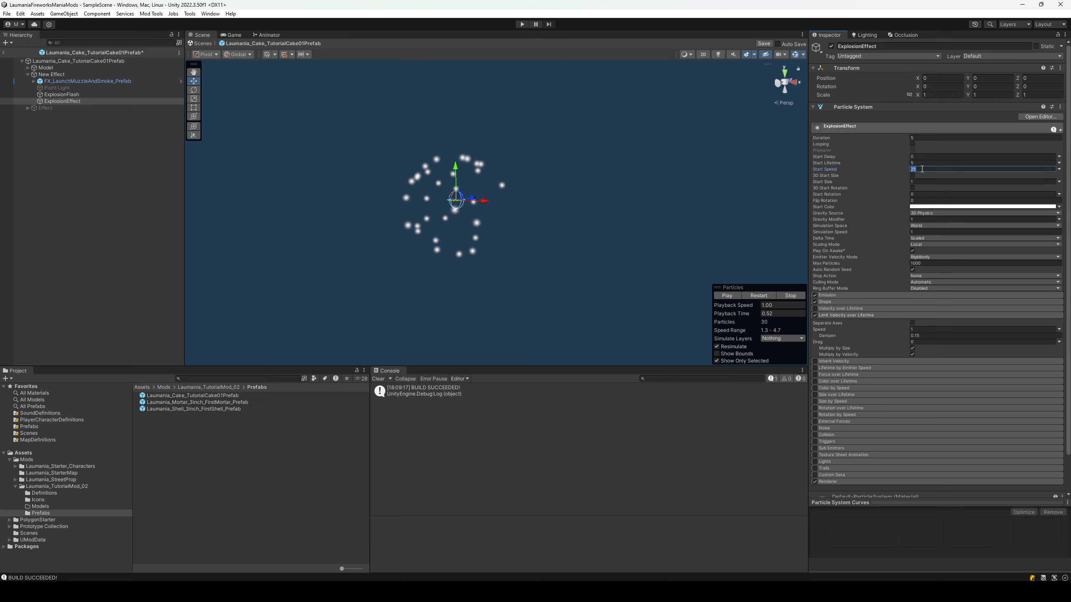
Set the ExplosionEffect's Start Speed to 45 and replay the burst several times to check its spread.
{"action": "type", "text": "45"}
{"action": "left_click", "coordinate": [791, 295]}
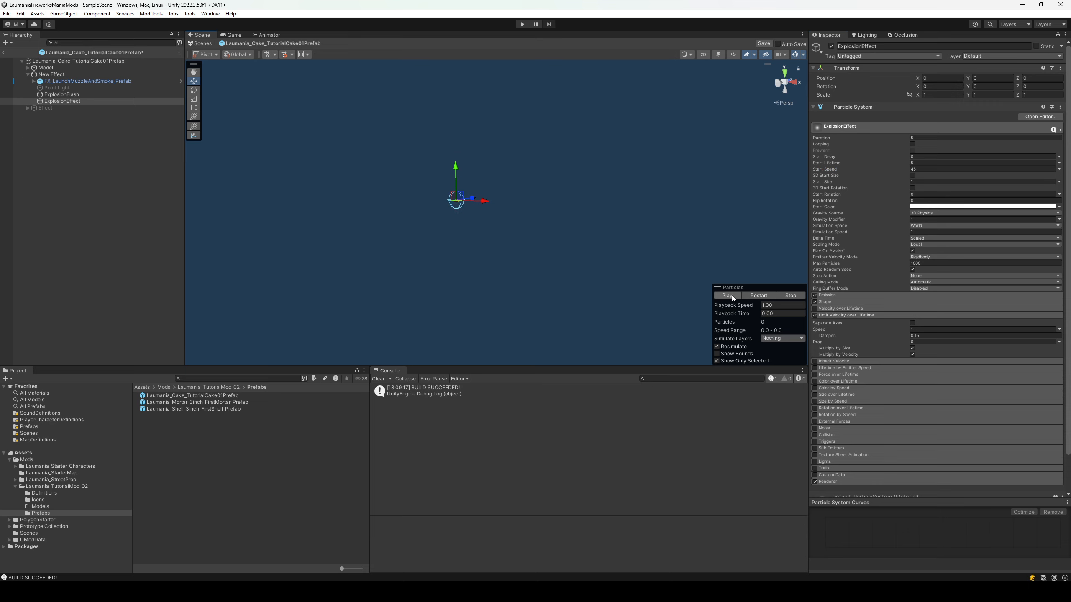
{"action": "left_click", "coordinate": [731, 294]}
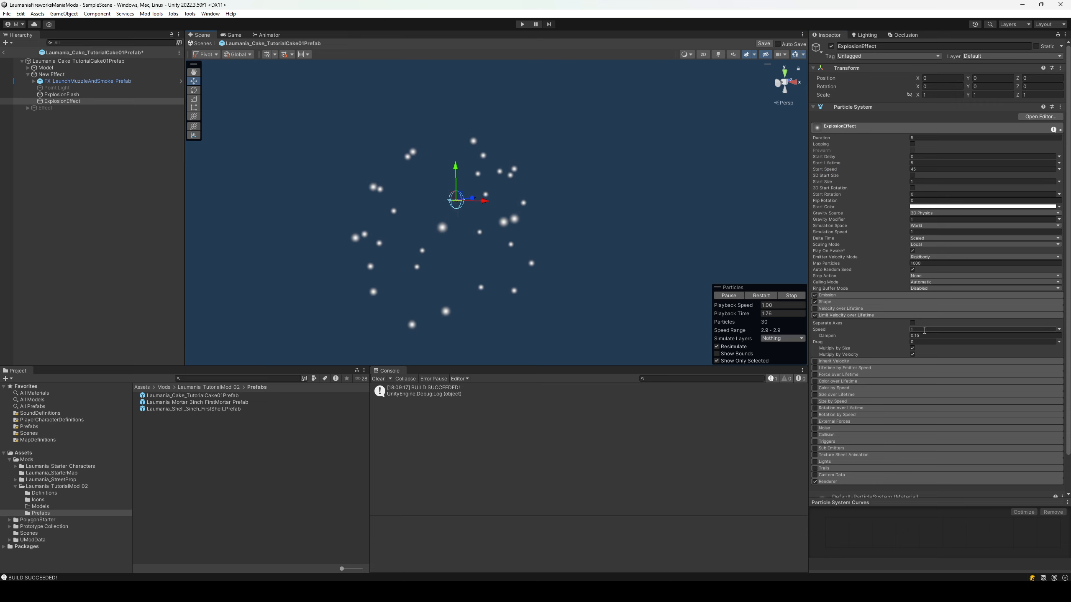
{"action": "left_click", "coordinate": [800, 297]}
{"action": "left_click", "coordinate": [734, 294]}
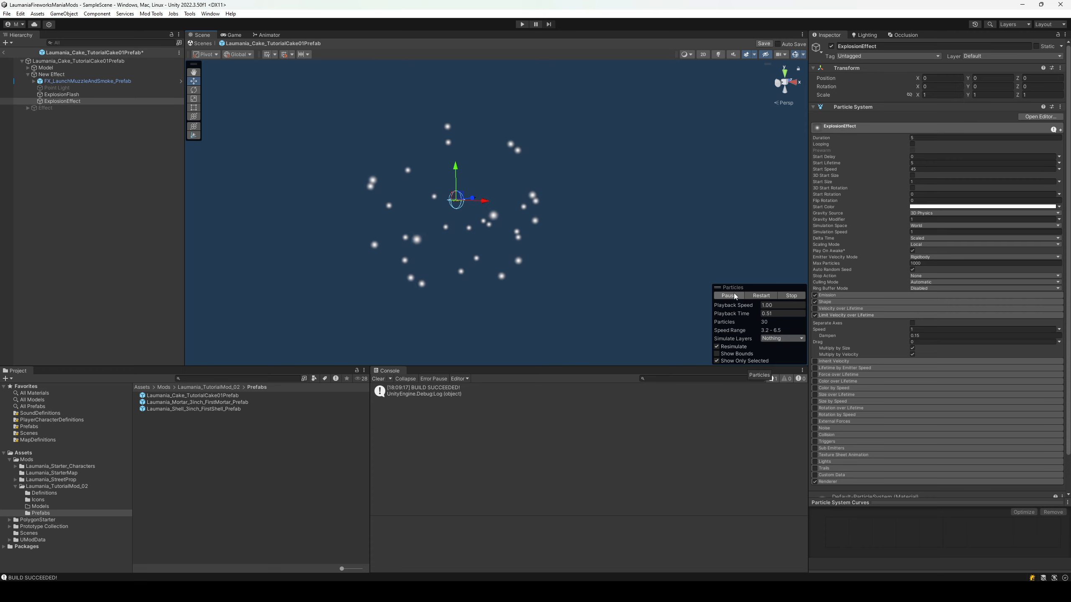
{"action": "left_click", "coordinate": [733, 293]}
{"action": "left_click", "coordinate": [736, 294]}
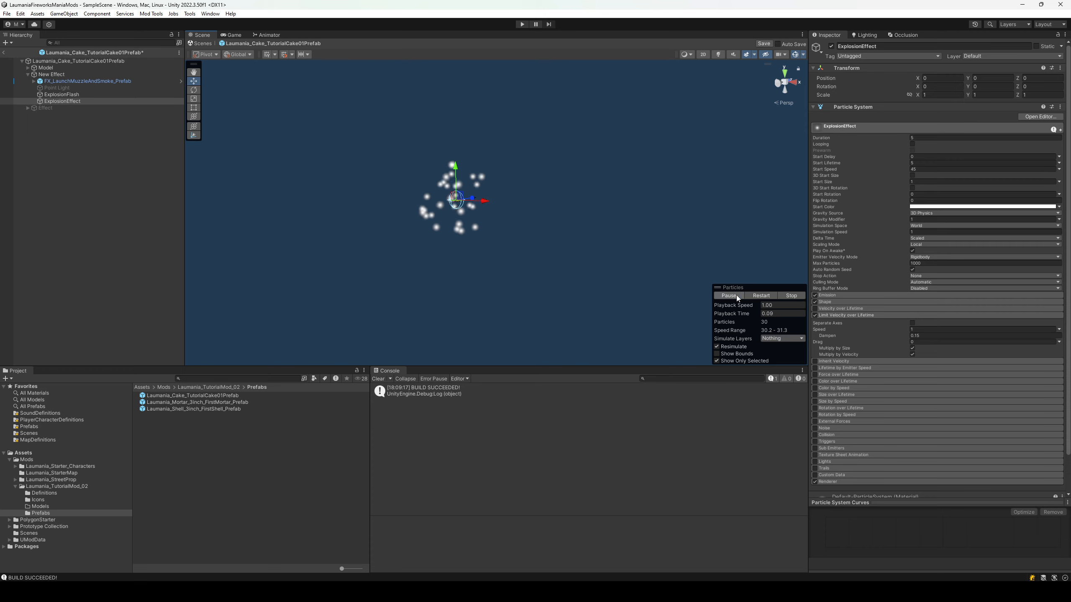
{"action": "left_click", "coordinate": [773, 297]}
{"action": "left_click", "coordinate": [773, 297]}
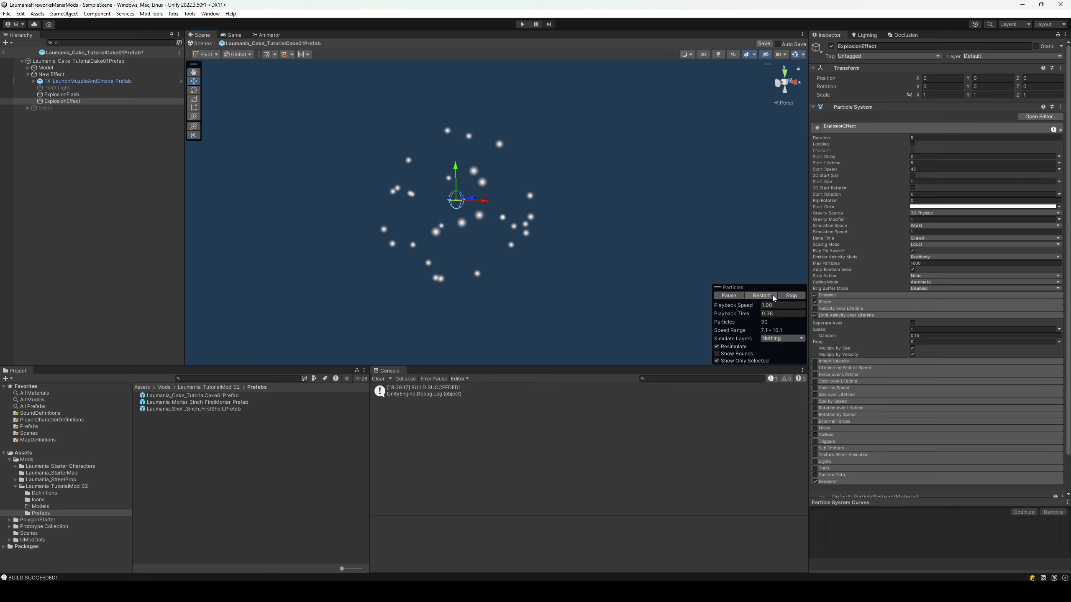
{"action": "left_click", "coordinate": [773, 297]}
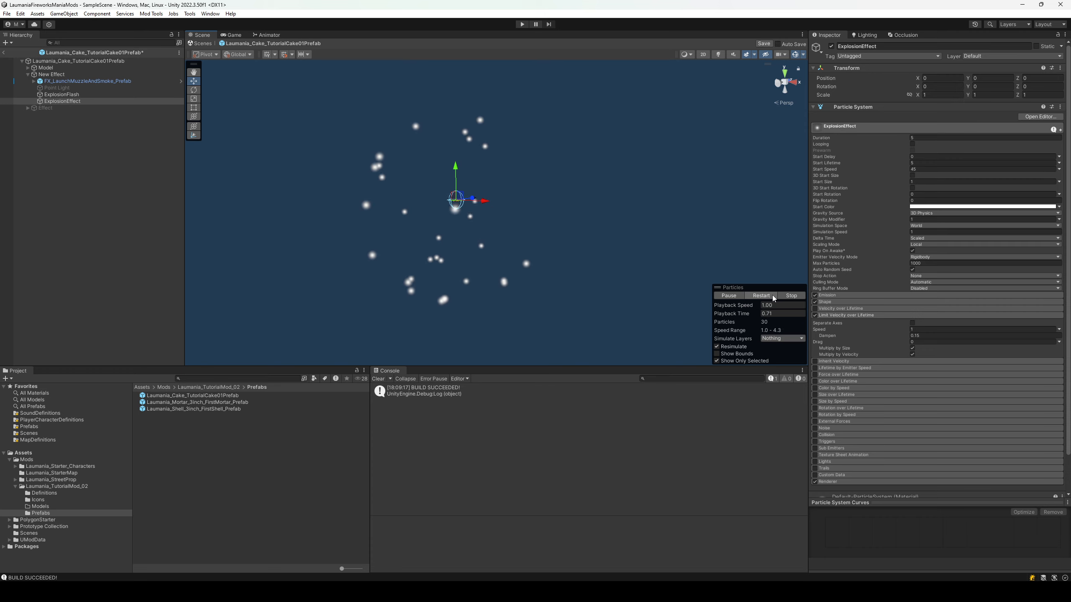
Disable Limit Velocity over Lifetime, replay the burst for comparison, and enable the module again.
{"action": "left_click", "coordinate": [814, 316]}
{"action": "left_click", "coordinate": [756, 297]}
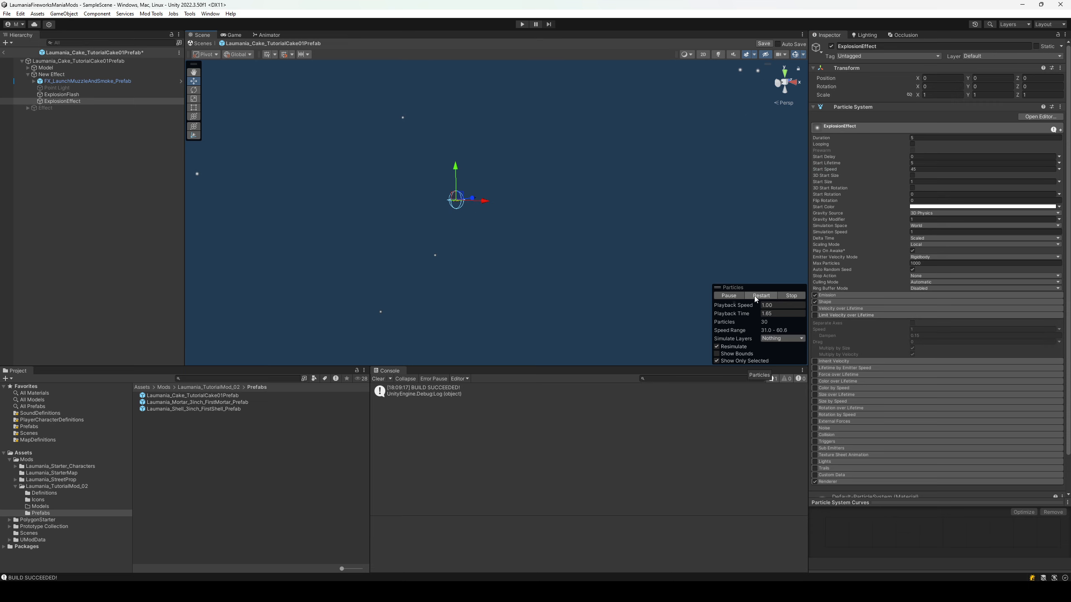
{"action": "left_click", "coordinate": [755, 296]}
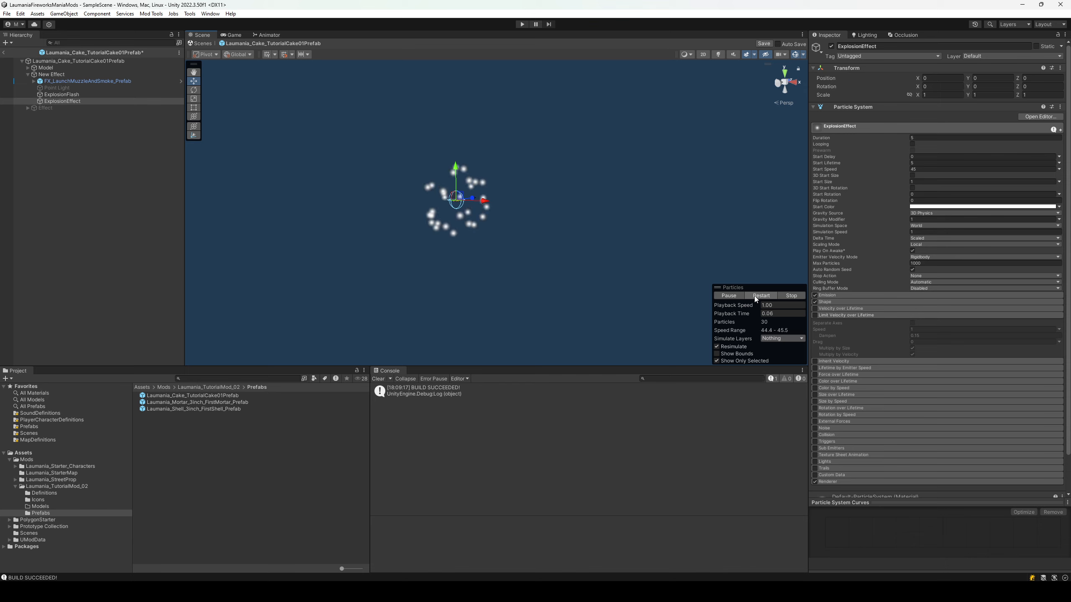
{"action": "left_click", "coordinate": [815, 316]}
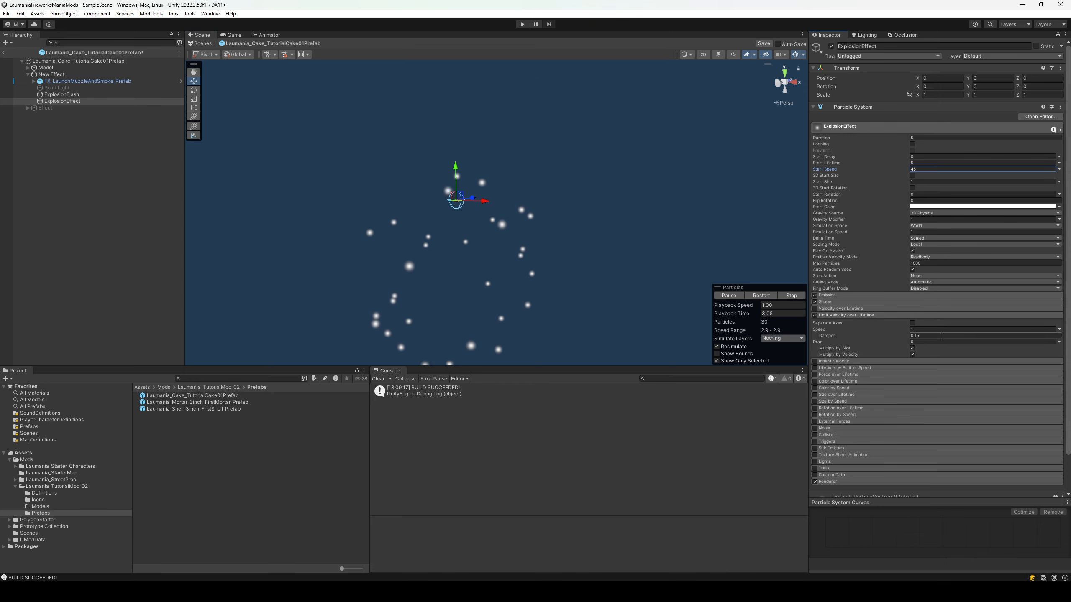
Try a Drag value of 0.15 in Limit Velocity over Lifetime, replay the burst, and restore Drag to 0.
{"action": "left_click", "coordinate": [913, 354]}
{"action": "left_click", "coordinate": [918, 342]}
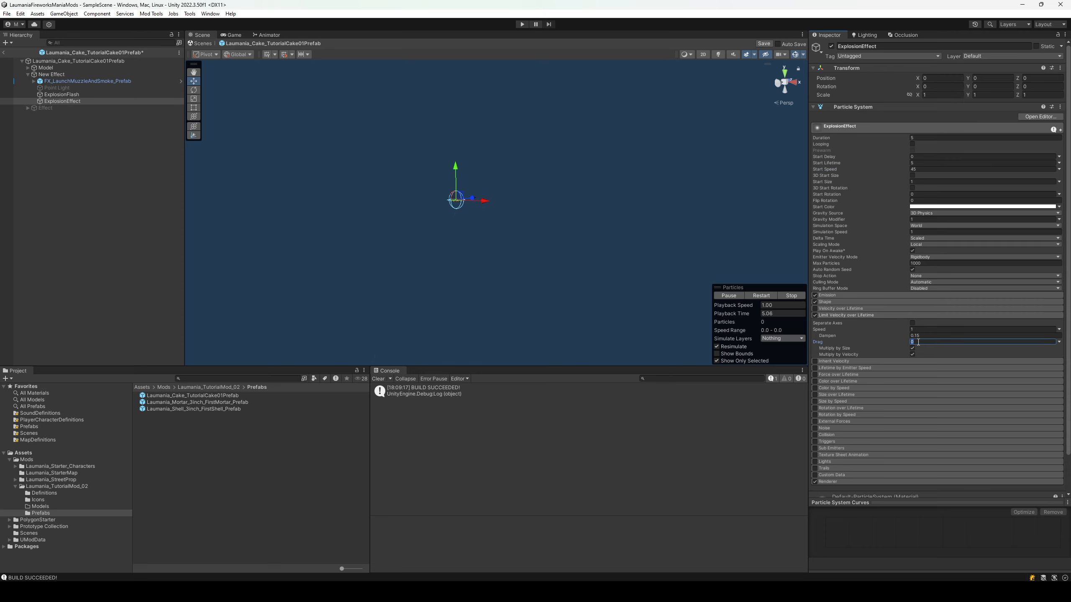
{"action": "left_click", "coordinate": [766, 296]}
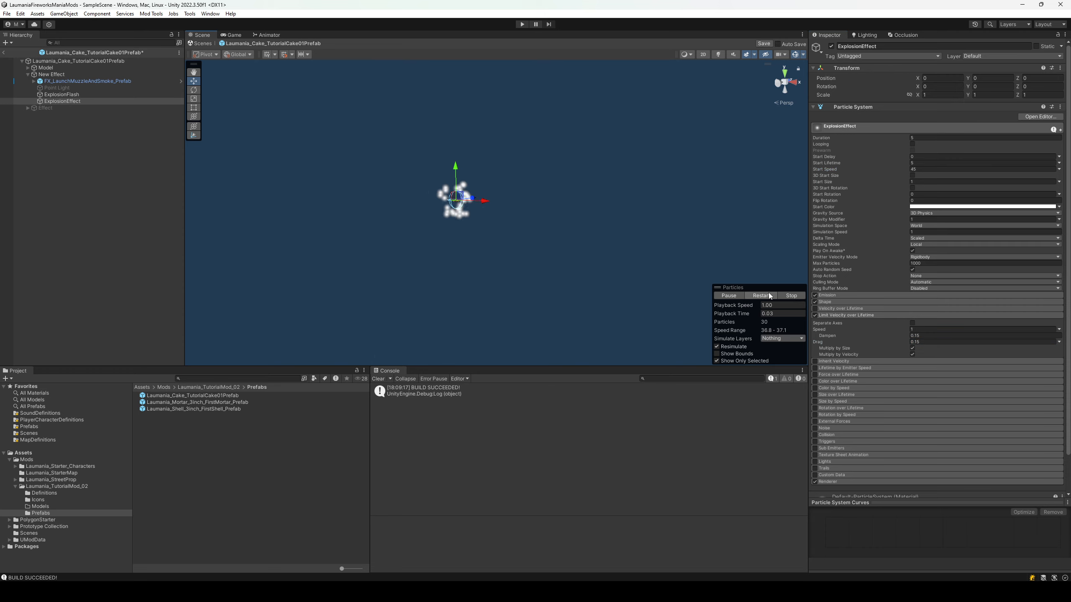
{"action": "left_click", "coordinate": [774, 296]}
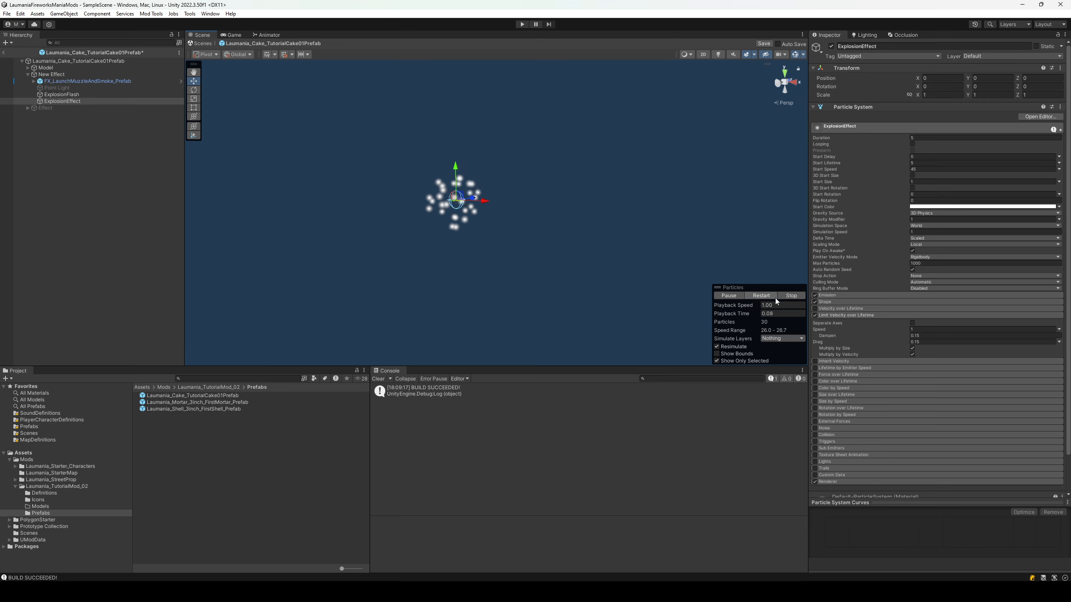
{"action": "left_click", "coordinate": [925, 342]}
{"action": "type", "text": "0"}
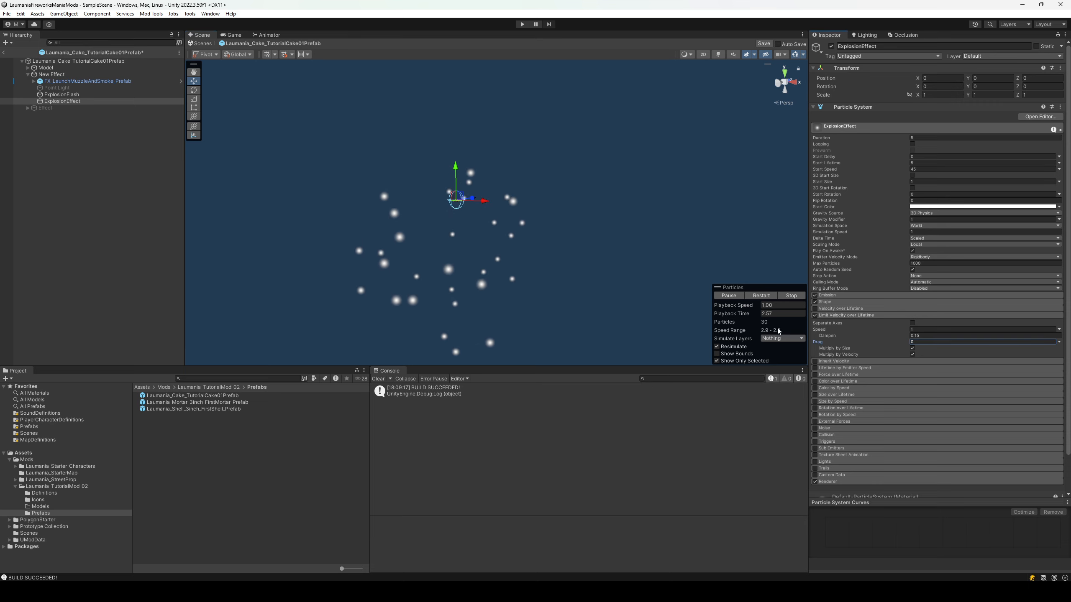
Replay the burst, lower the Limit Velocity over Lifetime Speed value to 0.7, and preview the change.
{"action": "left_click", "coordinate": [765, 296]}
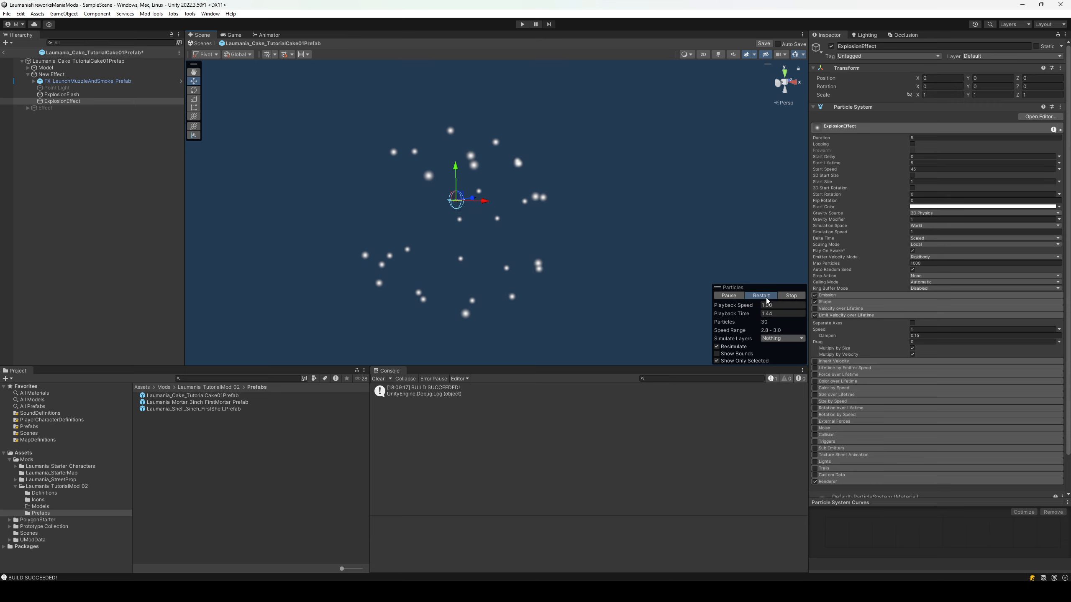
{"action": "left_click", "coordinate": [766, 298]}
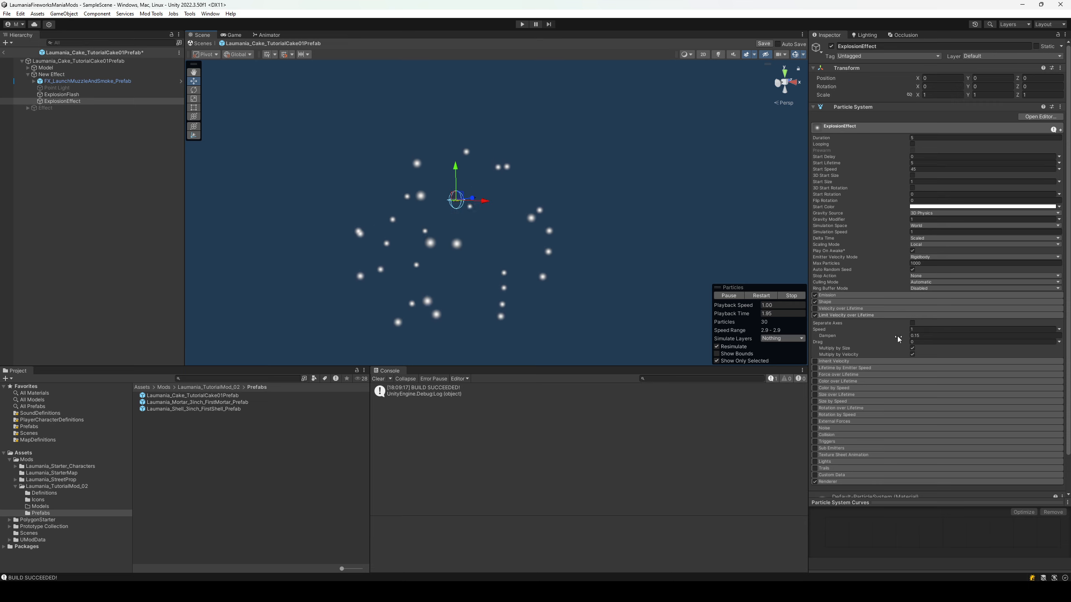
{"action": "left_click_drag", "start_coordinate": [903, 336], "coordinate": [905, 336]}
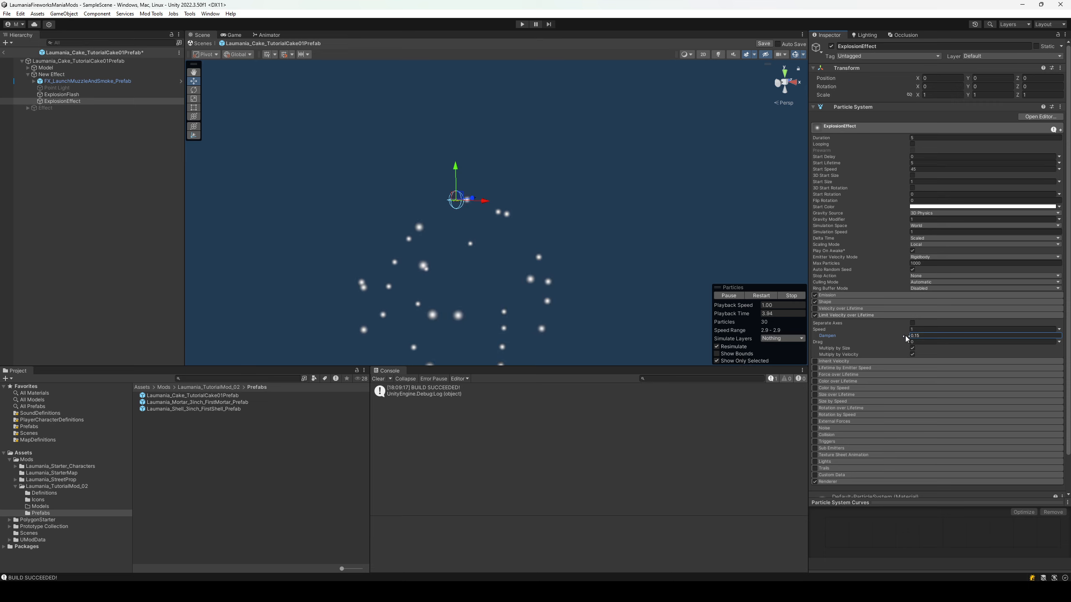
{"action": "left_click", "coordinate": [905, 329]}
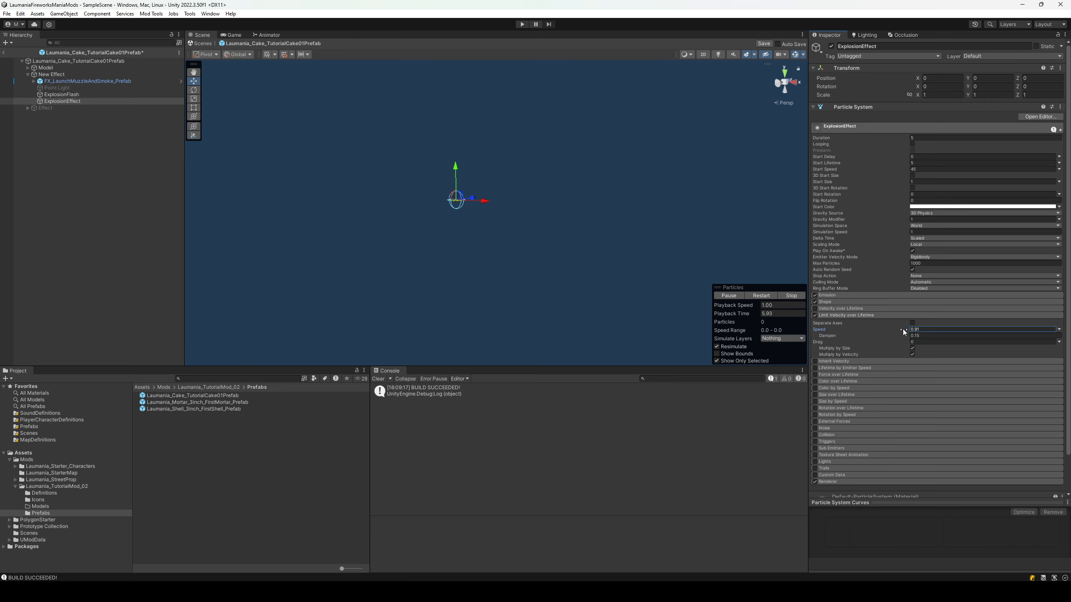
{"action": "left_click", "coordinate": [924, 329]}
{"action": "left_click", "coordinate": [762, 296]}
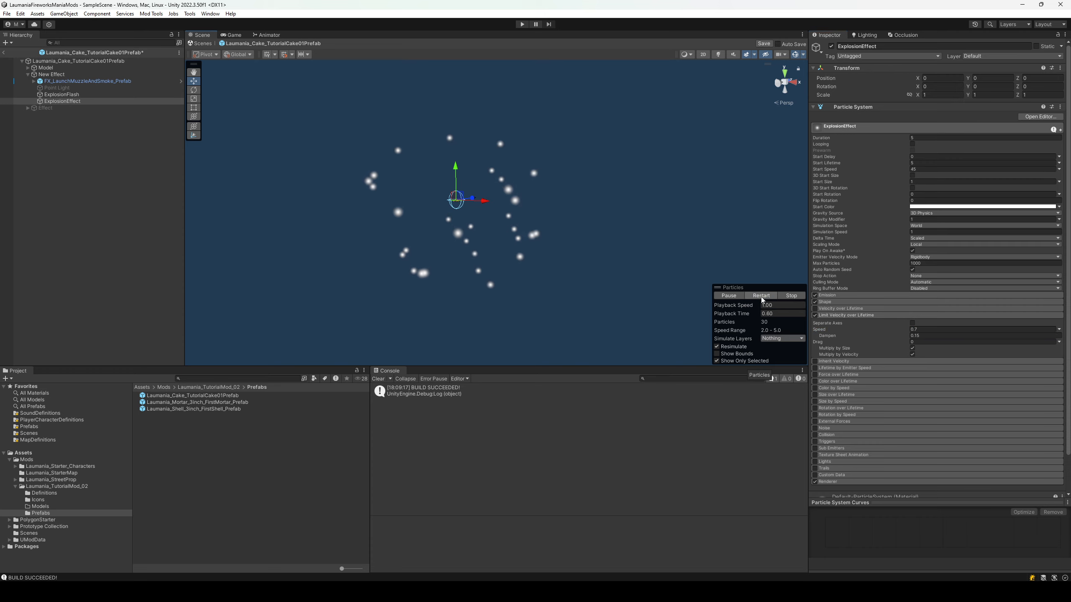
Restart and pause the burst preview repeatedly to examine how the particles expand, slow down and fall.
{"action": "left_click", "coordinate": [903, 336]}
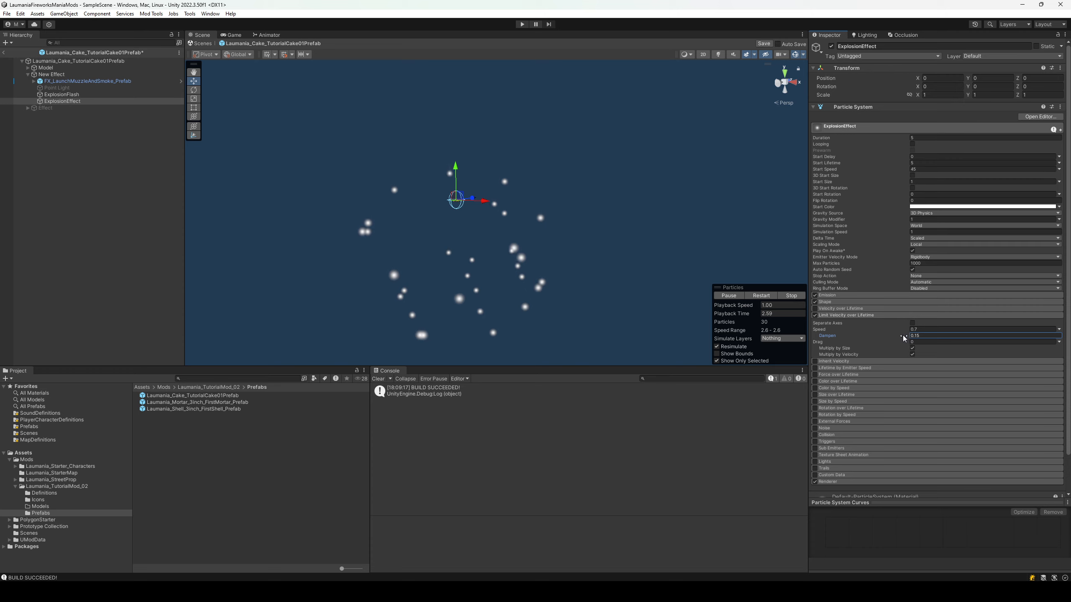
{"action": "left_click", "coordinate": [761, 296]}
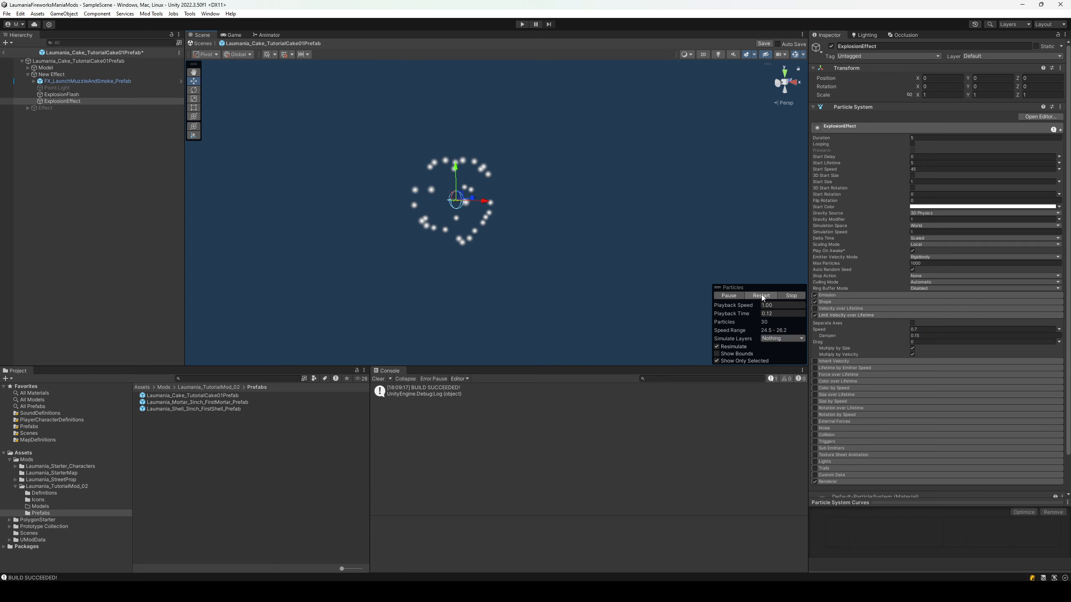
{"action": "left_click", "coordinate": [763, 296]}
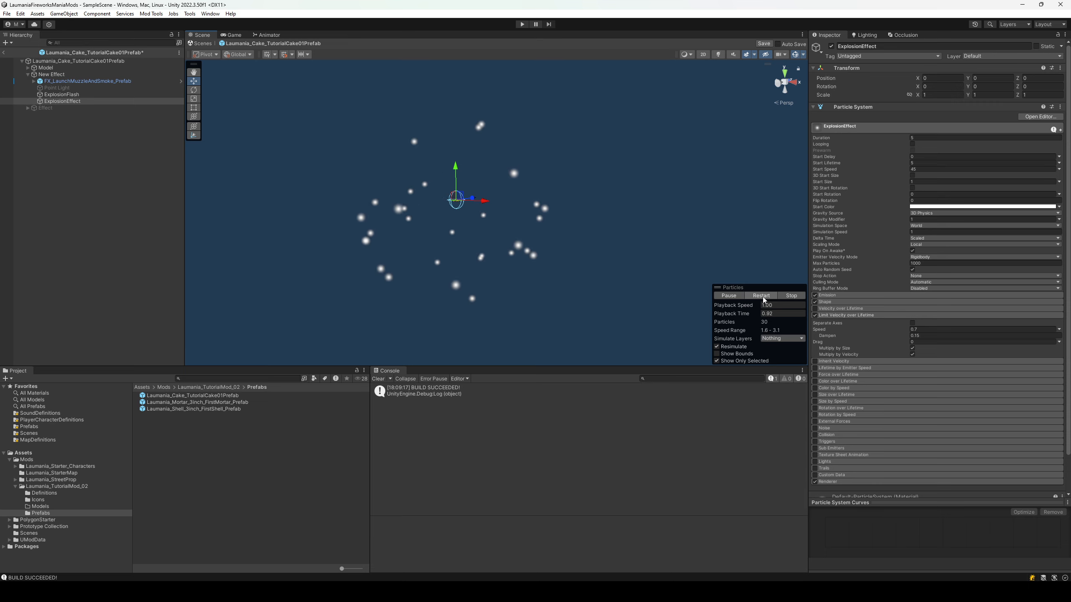
{"action": "left_click", "coordinate": [763, 296]}
{"action": "left_click", "coordinate": [725, 295]}
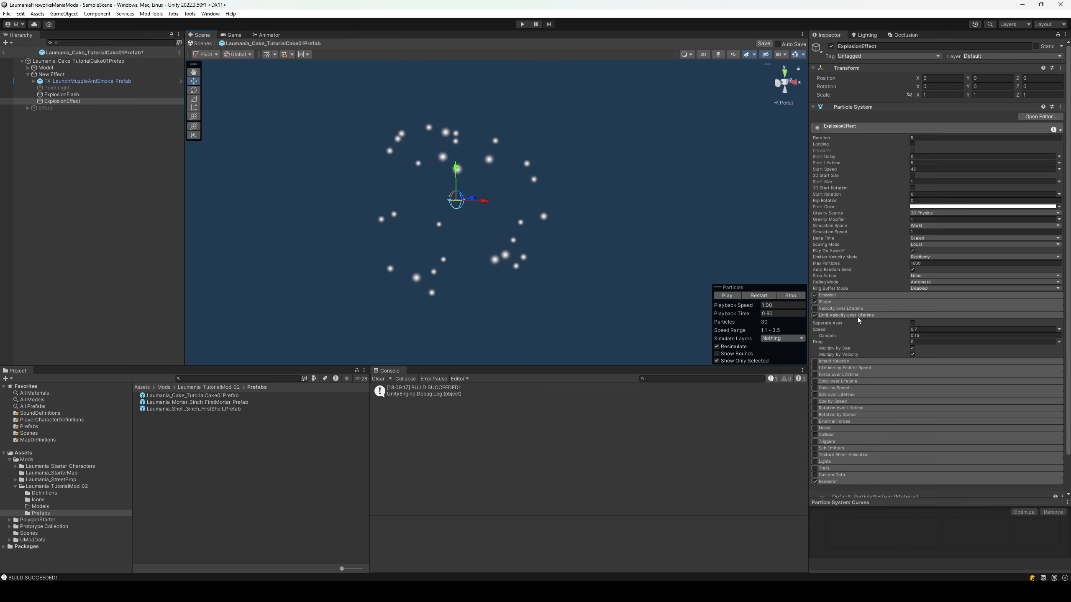
{"action": "left_click", "coordinate": [726, 295]}
{"action": "left_click", "coordinate": [752, 297]}
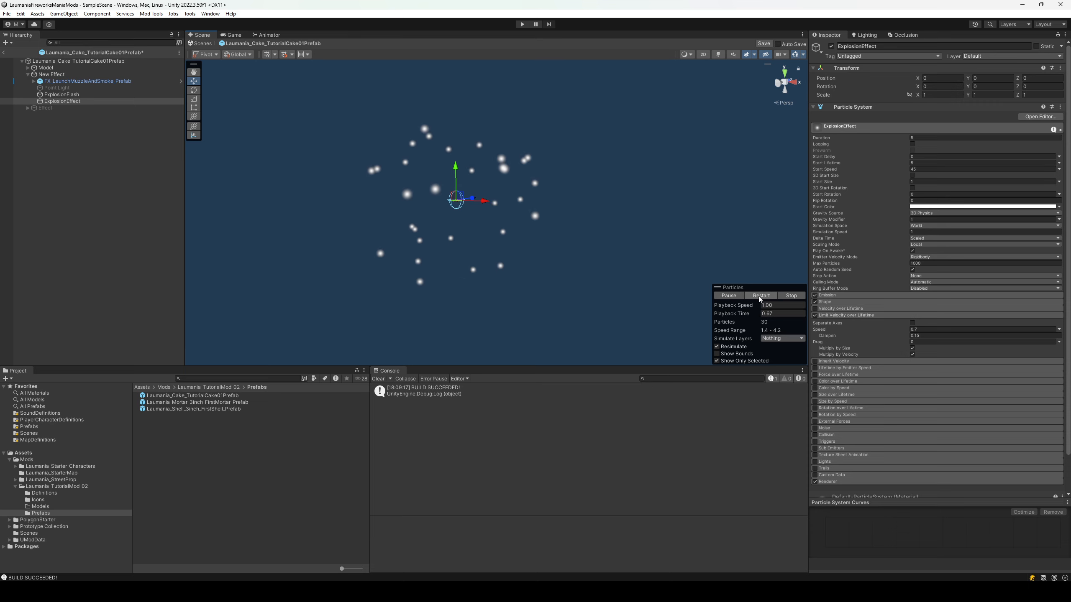
Make the ExplosionEffect's Start Lifetime random between two constants with a minimum of 3, and replay the burst.
{"action": "left_click", "coordinate": [735, 297]}
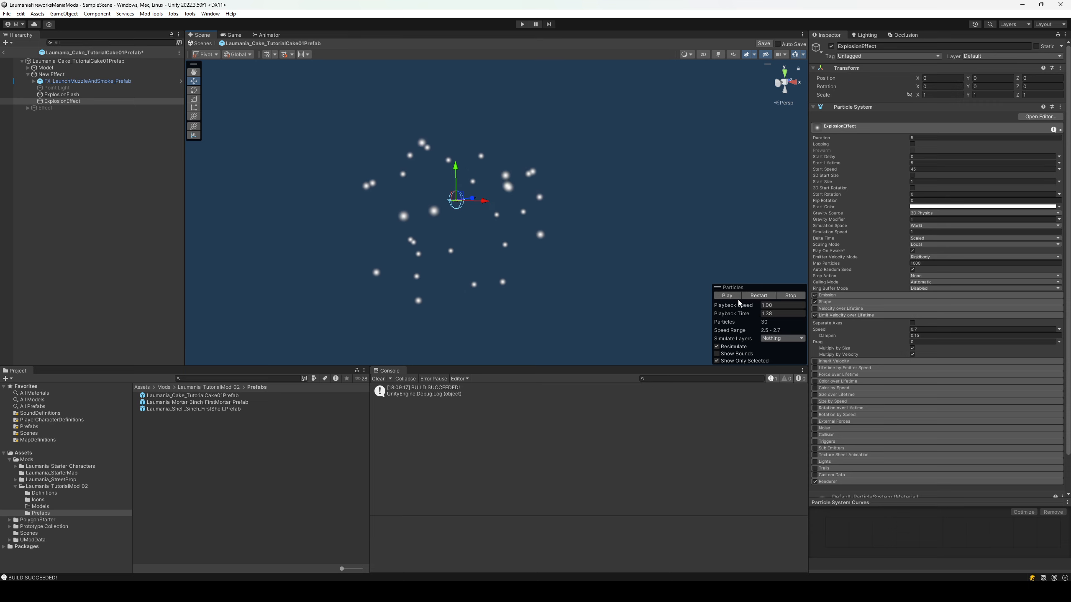
{"action": "left_click", "coordinate": [1059, 163]}
{"action": "left_click", "coordinate": [1032, 195]}
{"action": "left_click", "coordinate": [923, 163]}
{"action": "key", "text": "Tab"}
{"action": "left_click", "coordinate": [790, 296]}
{"action": "left_click", "coordinate": [758, 296]}
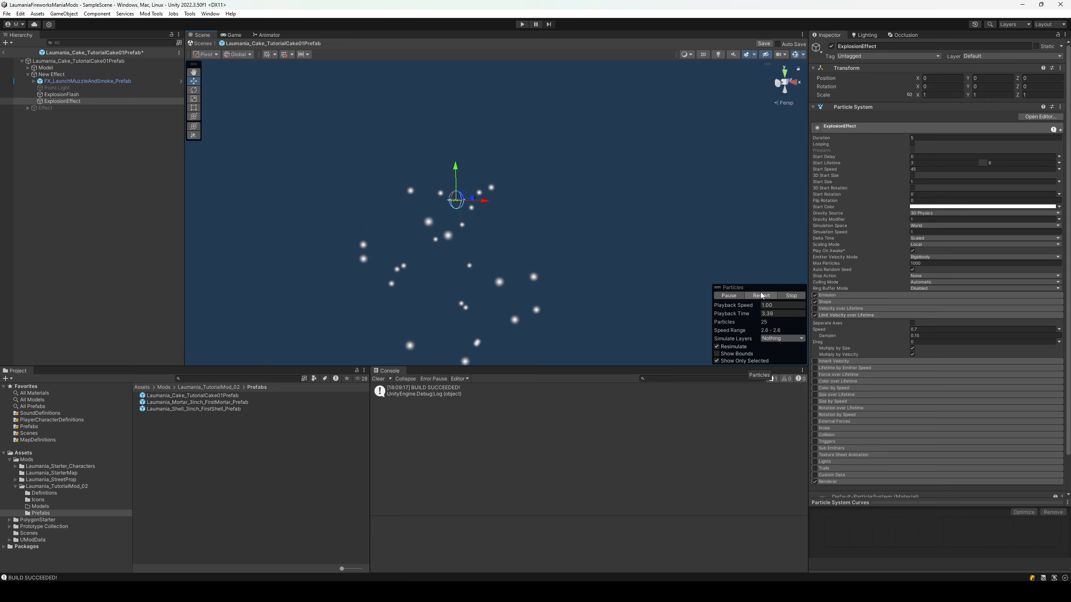
{"action": "left_click", "coordinate": [771, 296]}
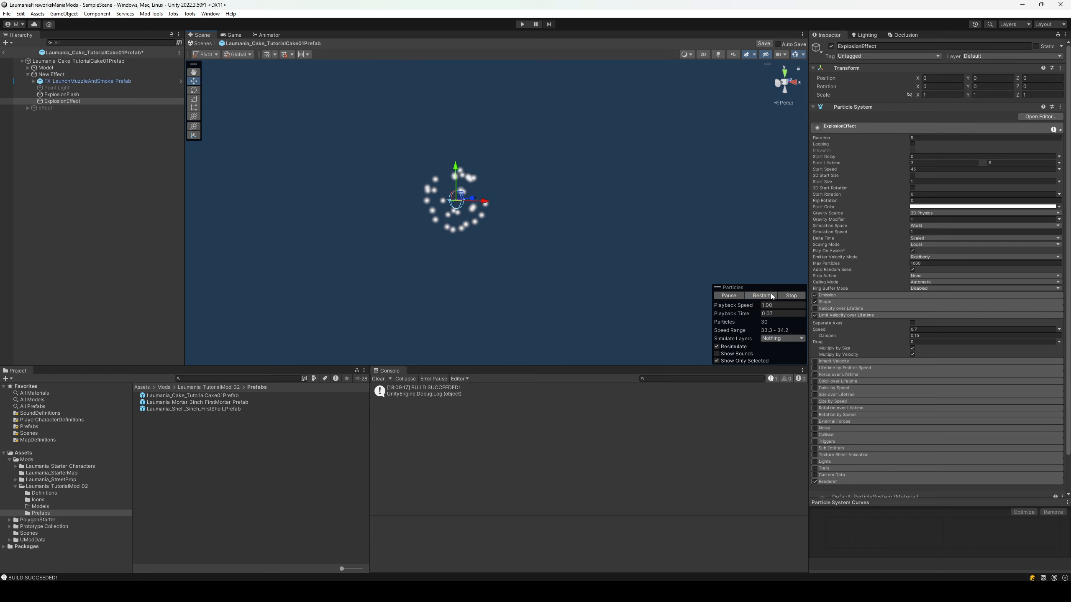
Set the random Start Lifetime range to 2 and 4, and replay the burst.
{"action": "left_click", "coordinate": [925, 163]}
{"action": "type", "text": "2"}
{"action": "key", "text": "Tab"}
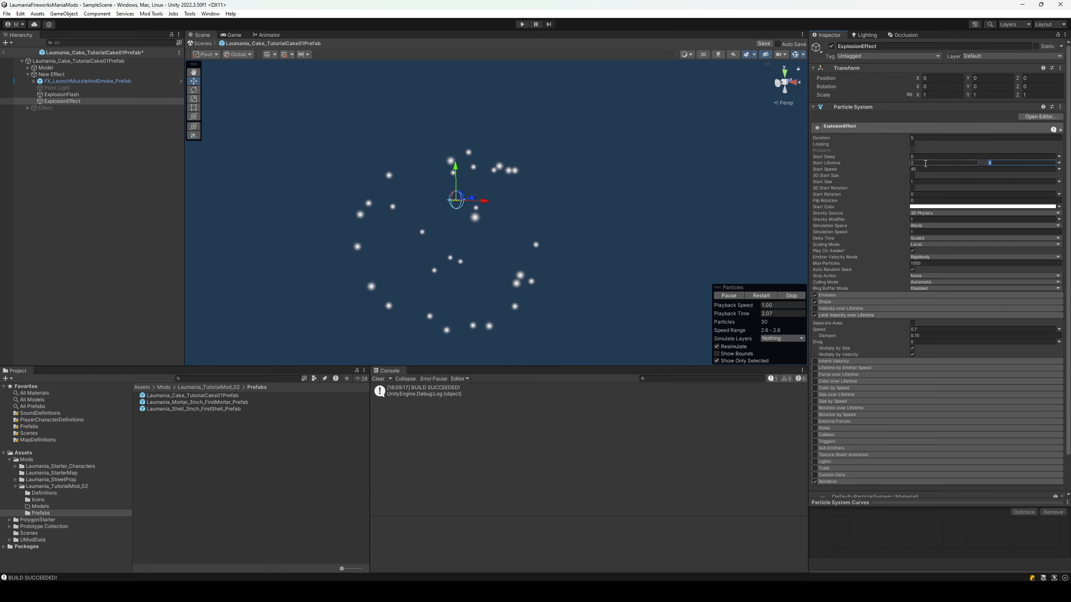
{"action": "type", "text": "4"}
{"action": "key", "text": "Return"}
{"action": "left_click", "coordinate": [791, 296]}
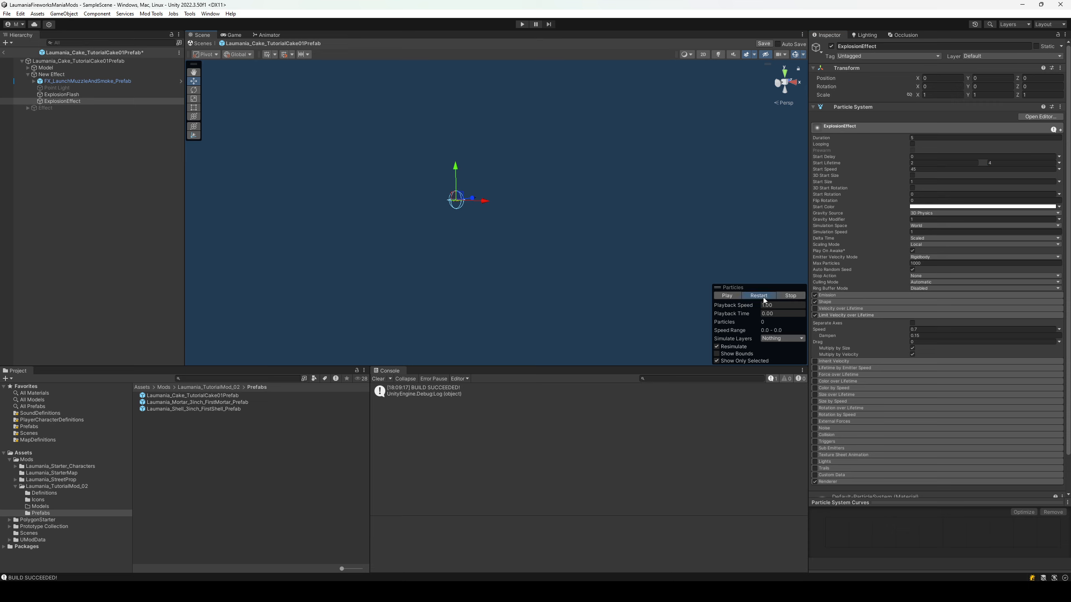
{"action": "left_click", "coordinate": [765, 298]}
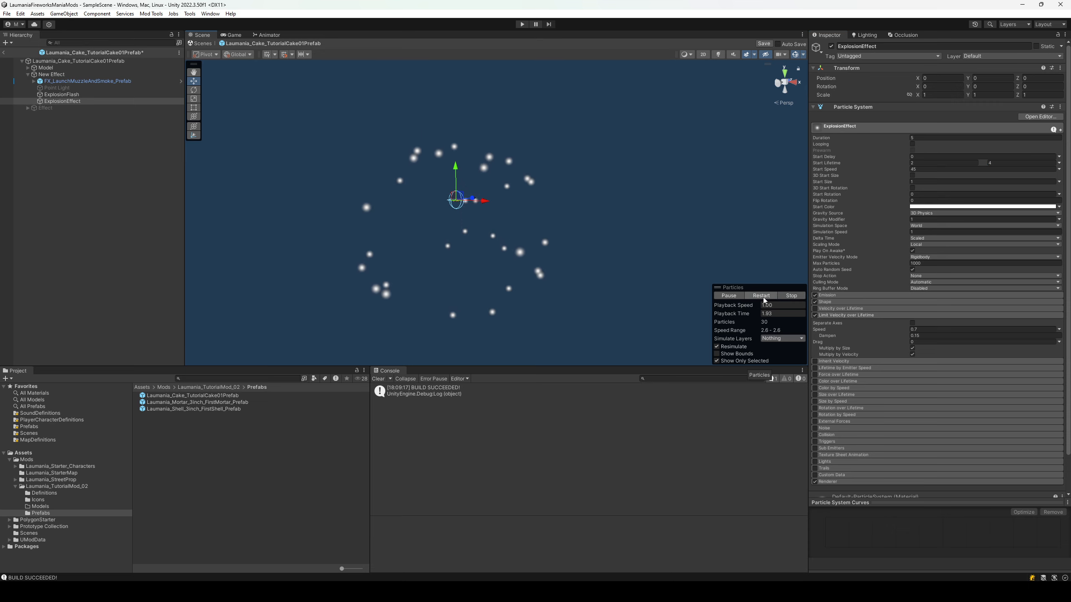
{"action": "left_click", "coordinate": [763, 297]}
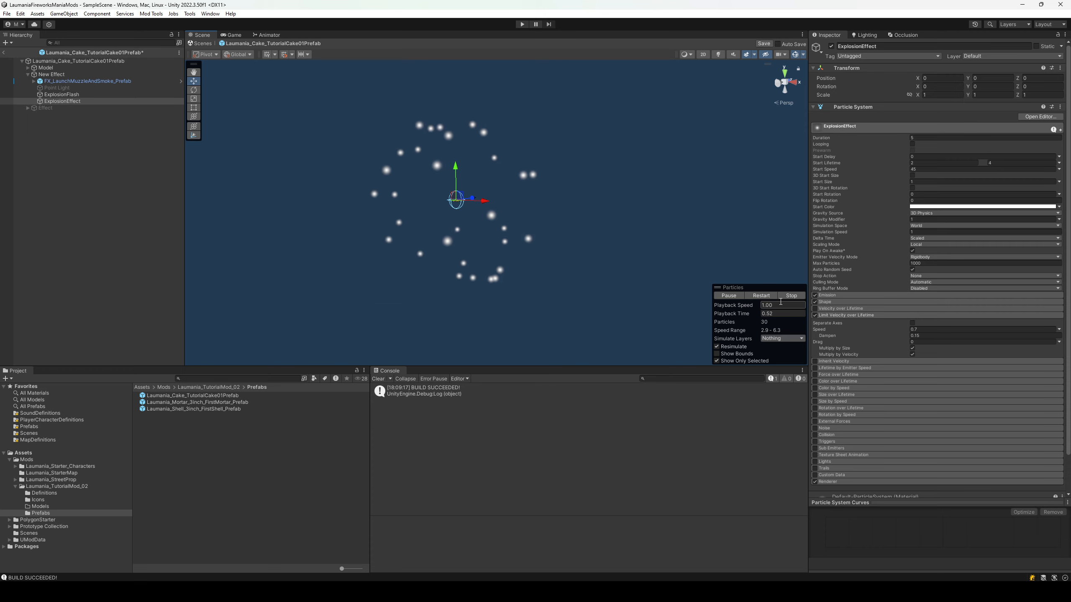
Pause the preview, set Gravity Modifier to 0.5, and replay the burst.
{"action": "left_click", "coordinate": [727, 297]}
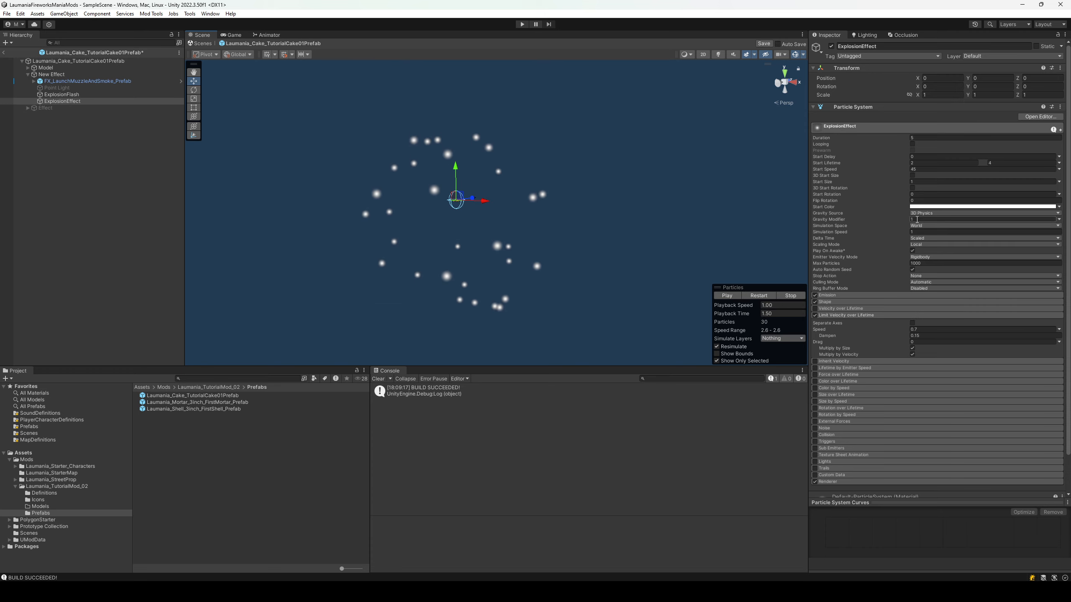
{"action": "type", "text": "0.5"}
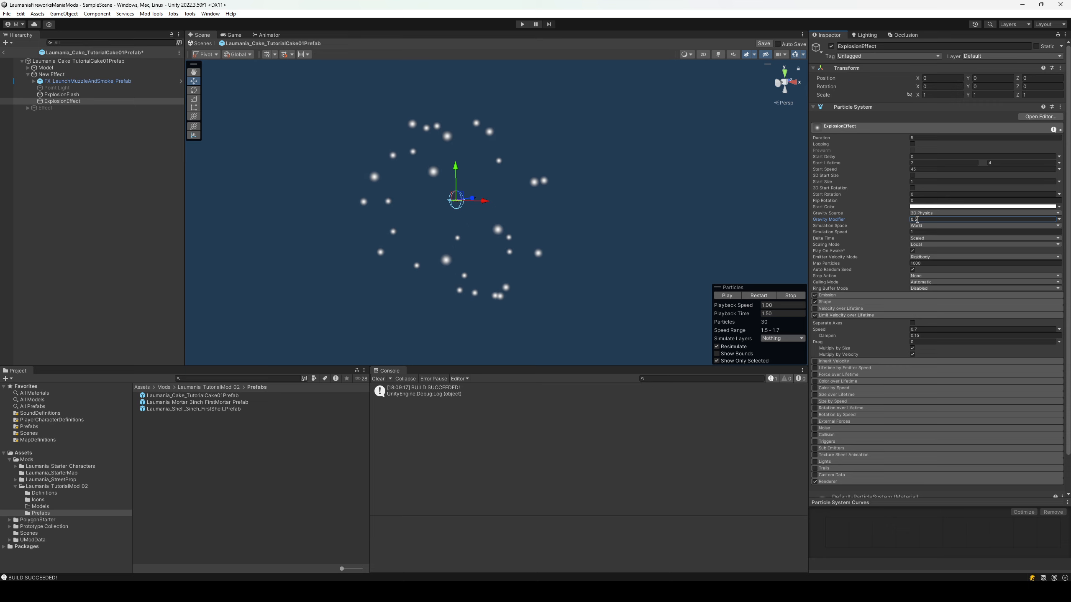
{"action": "left_click", "coordinate": [761, 296]}
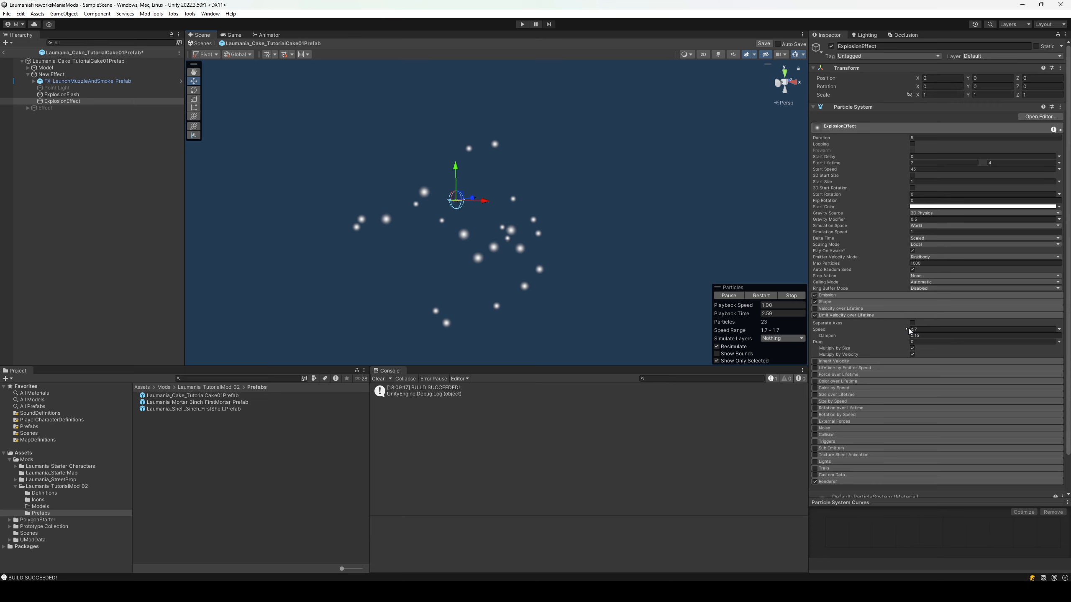
Try Limit Velocity over Lifetime Speed values of 0.22, 3.43 and 3, replaying the burst after each.
{"action": "left_click_drag", "start_coordinate": [906, 329], "coordinate": [900, 330]}
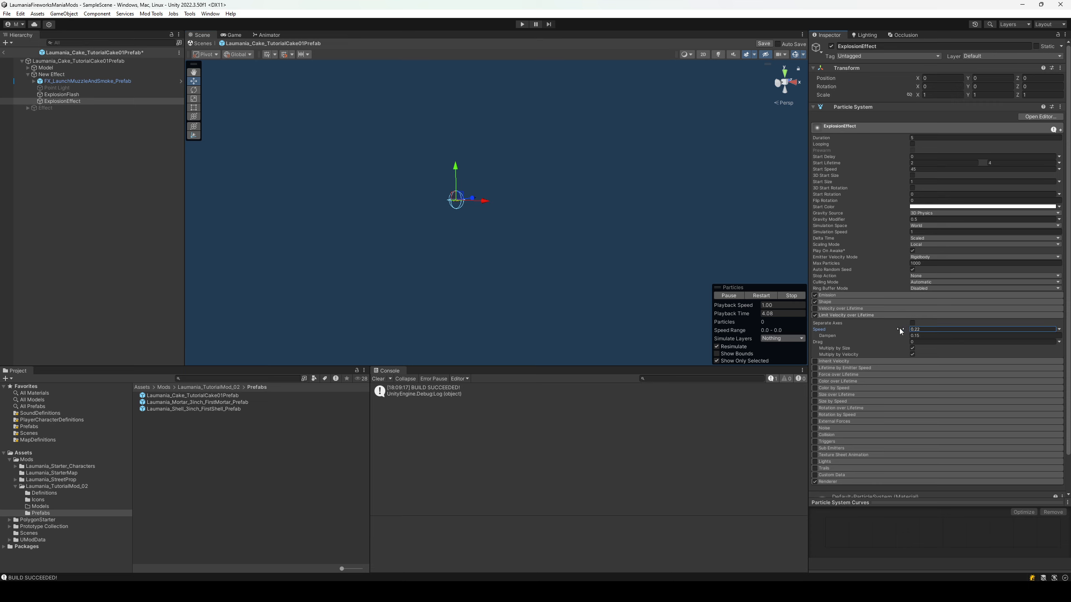
{"action": "left_click", "coordinate": [760, 295]}
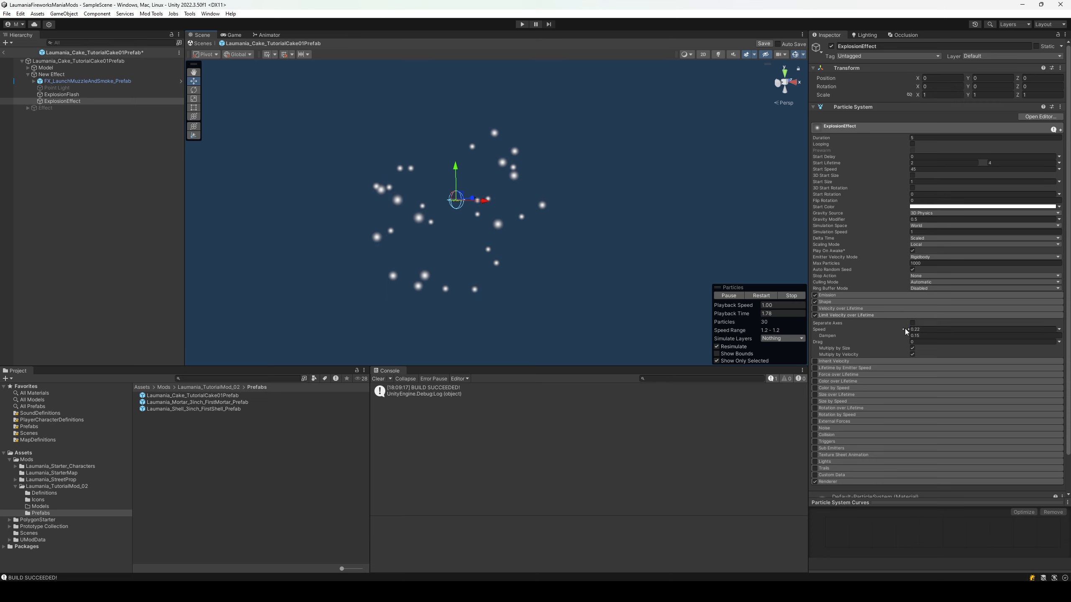
{"action": "left_click_drag", "start_coordinate": [905, 328], "coordinate": [952, 329]}
{"action": "left_click", "coordinate": [761, 295]}
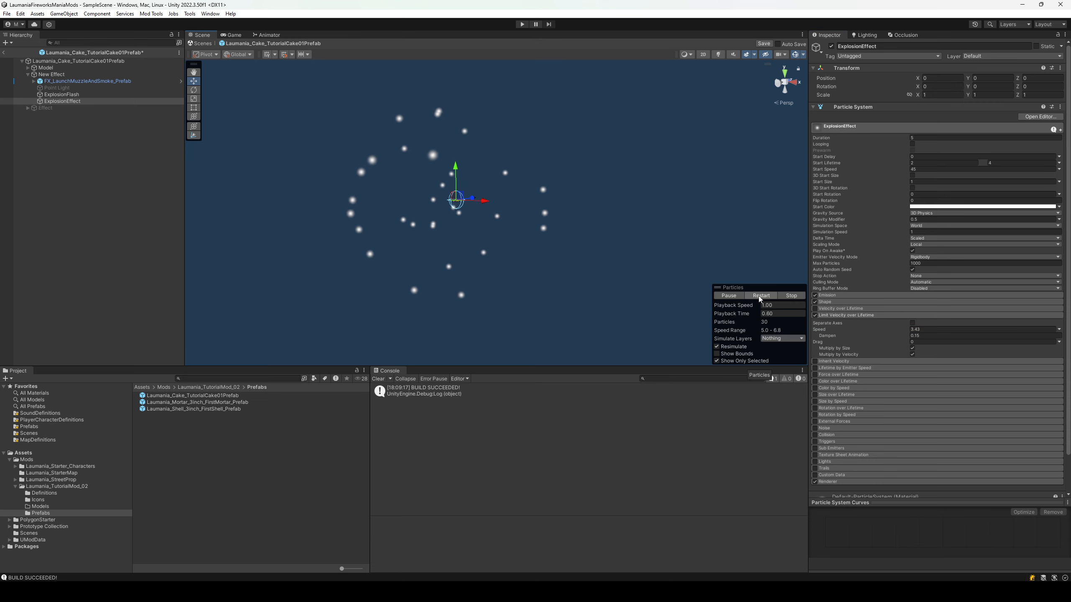
{"action": "left_click", "coordinate": [912, 329]}
{"action": "type", "text": "3"}
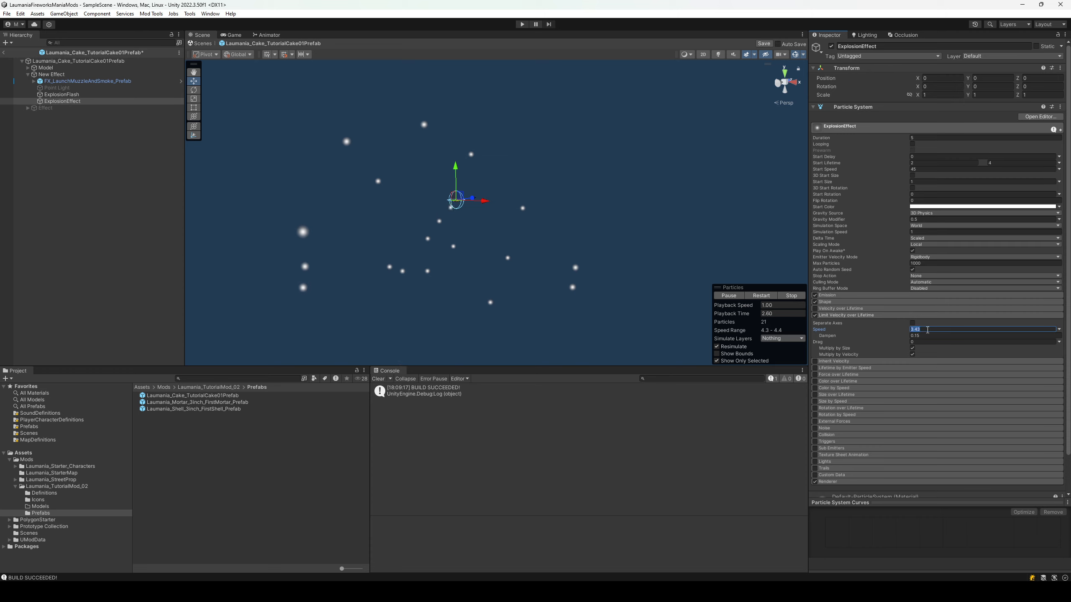
{"action": "left_click", "coordinate": [757, 296]}
Set the Limit Velocity over Lifetime Speed to 2 and replay the burst.
{"action": "left_click", "coordinate": [923, 330]}
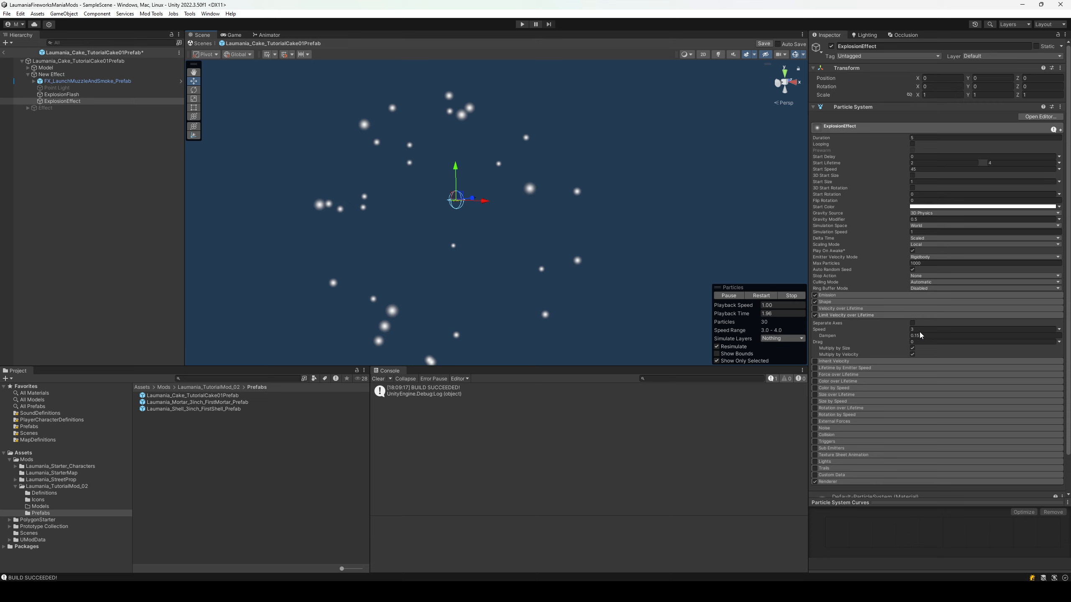
{"action": "type", "text": "2"}
{"action": "left_click", "coordinate": [764, 297]}
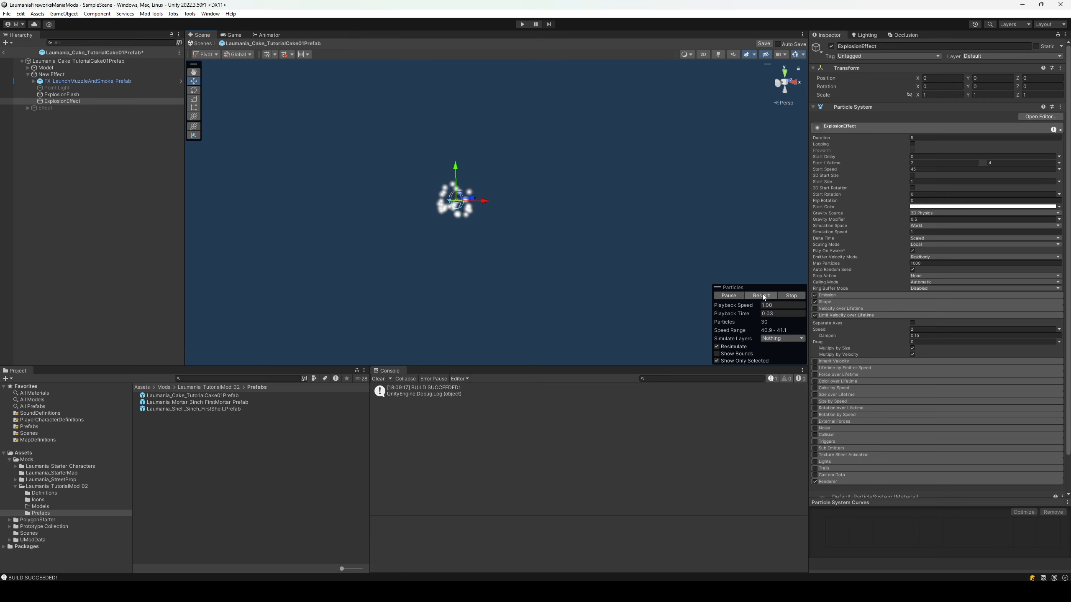
{"action": "left_click", "coordinate": [763, 297]}
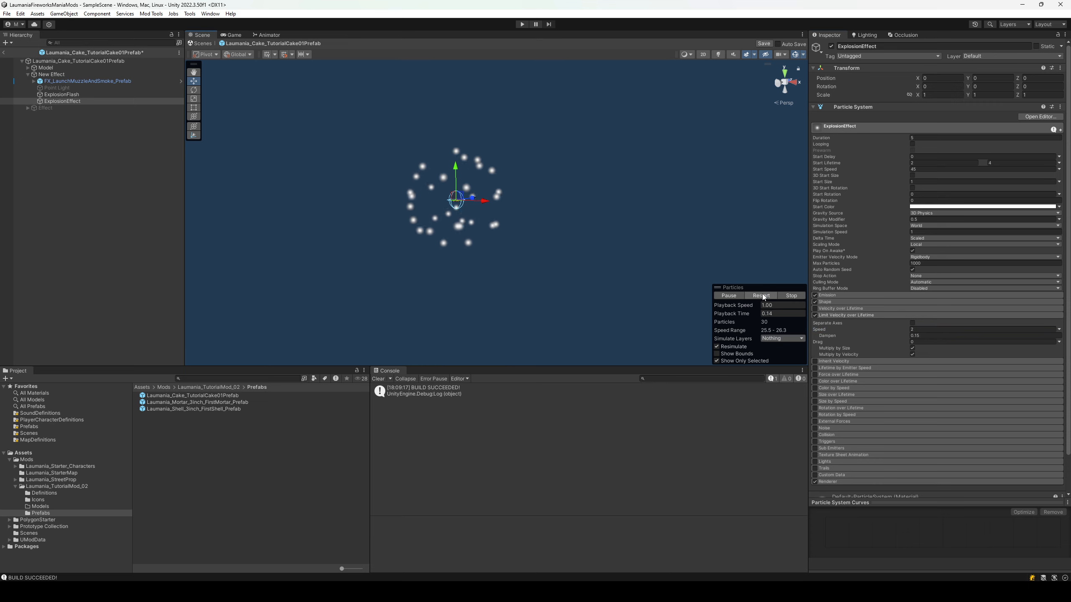
{"action": "left_click", "coordinate": [795, 299]}
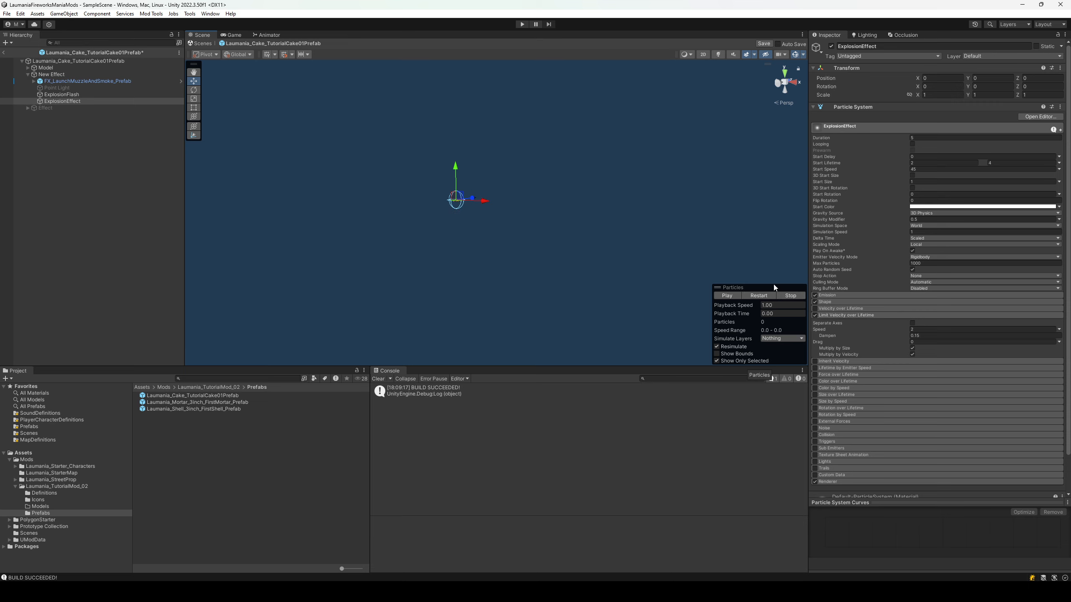
{"action": "left_click", "coordinate": [759, 296]}
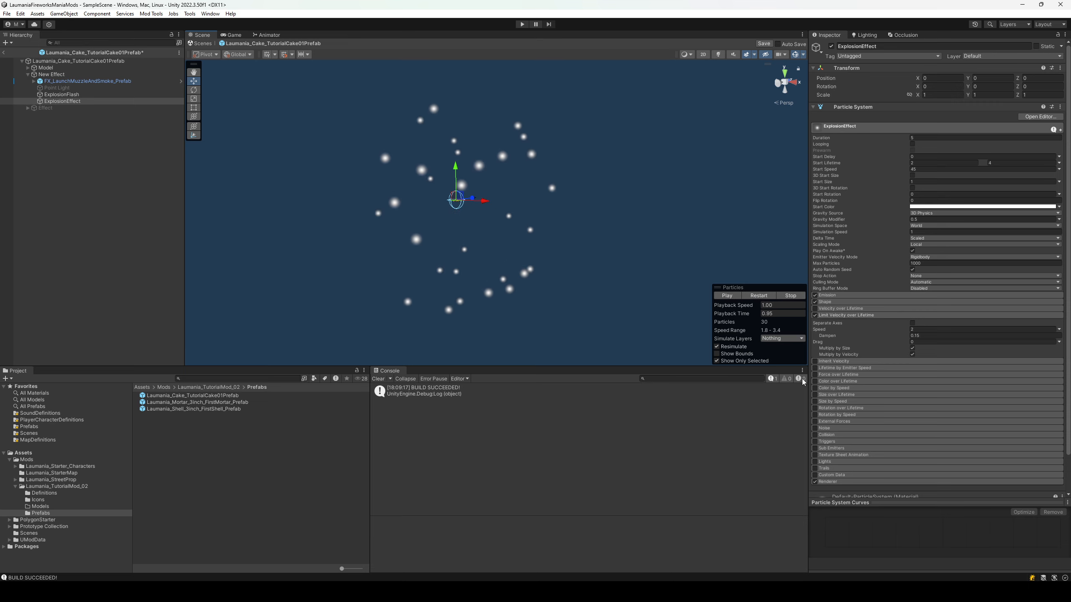
Set the ExplosionEffect's Renderer to Mesh render mode with the FX_Square mesh.
{"action": "left_click", "coordinate": [850, 314]}
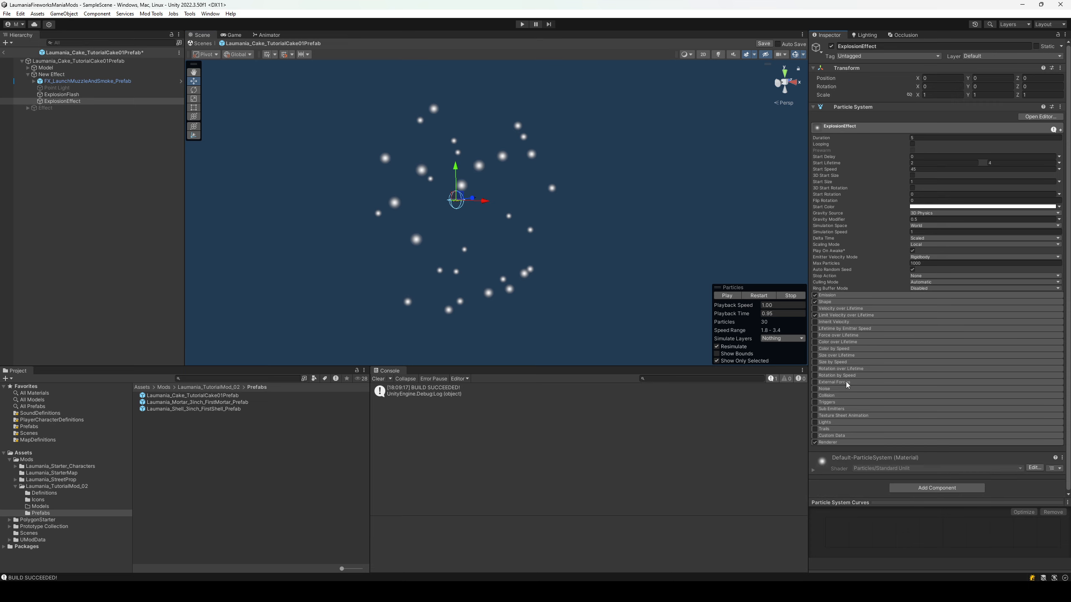
{"action": "left_click", "coordinate": [835, 441]}
{"action": "scroll", "coordinate": [930, 431], "scroll_direction": "down", "scroll_amount": 4}
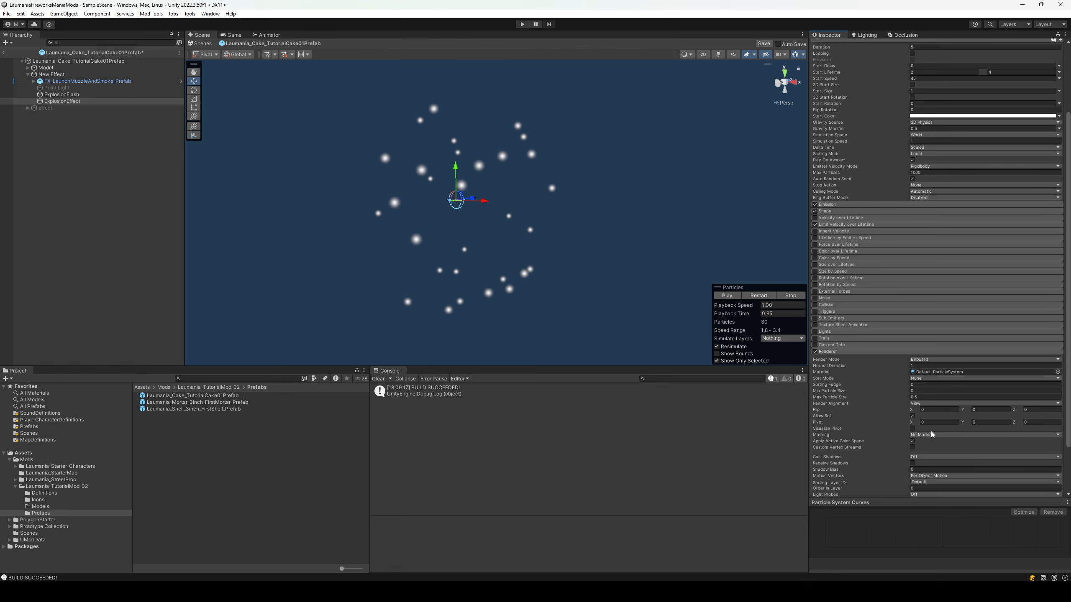
{"action": "left_click", "coordinate": [929, 361]}
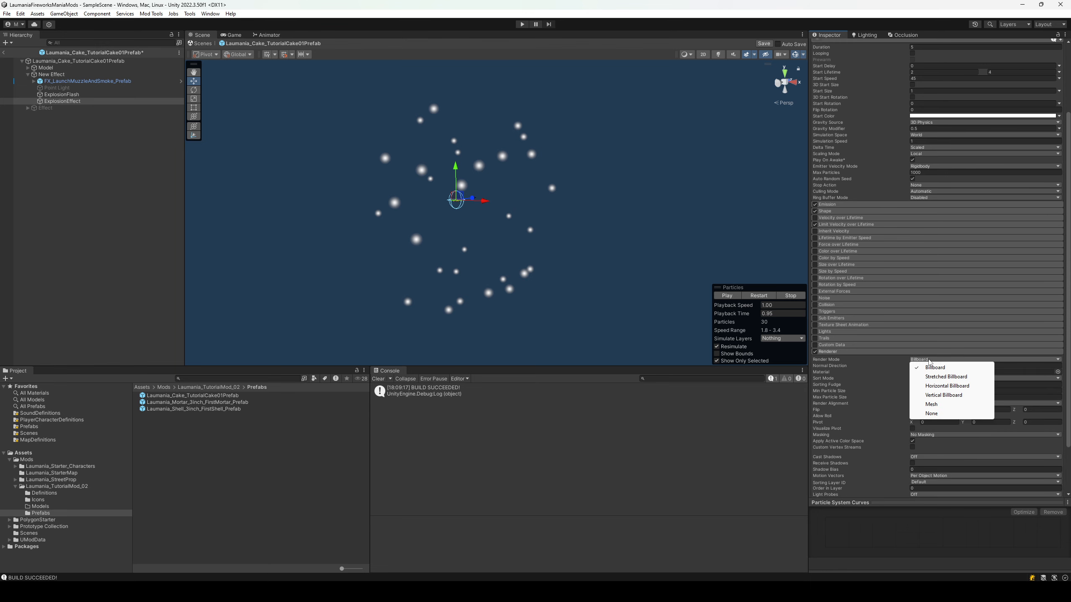
{"action": "left_click", "coordinate": [939, 406]}
{"action": "left_click", "coordinate": [1058, 379]}
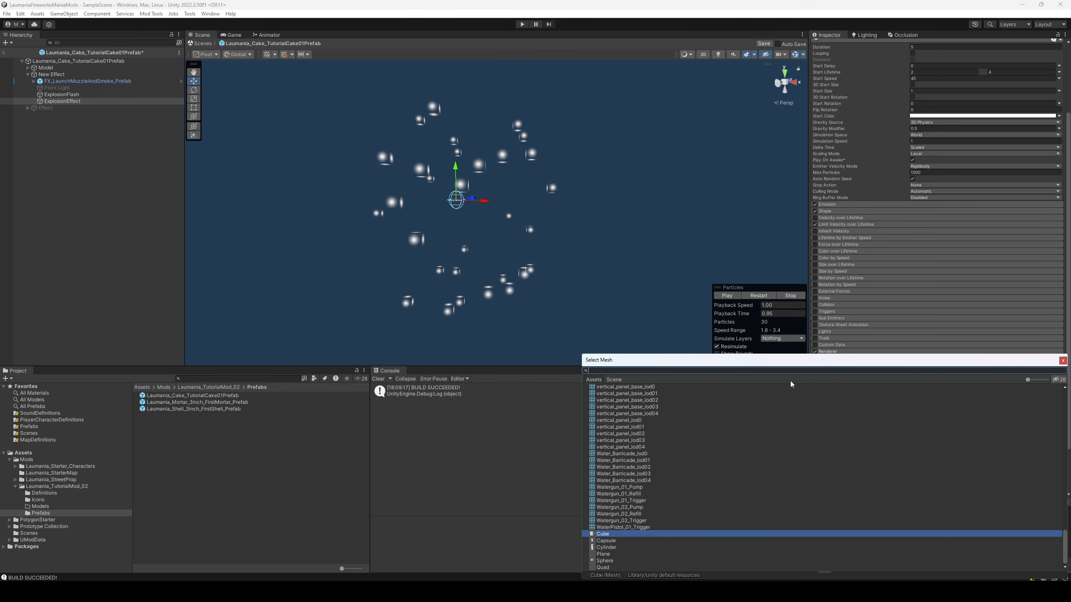
{"action": "type", "text": "FX_sq"}
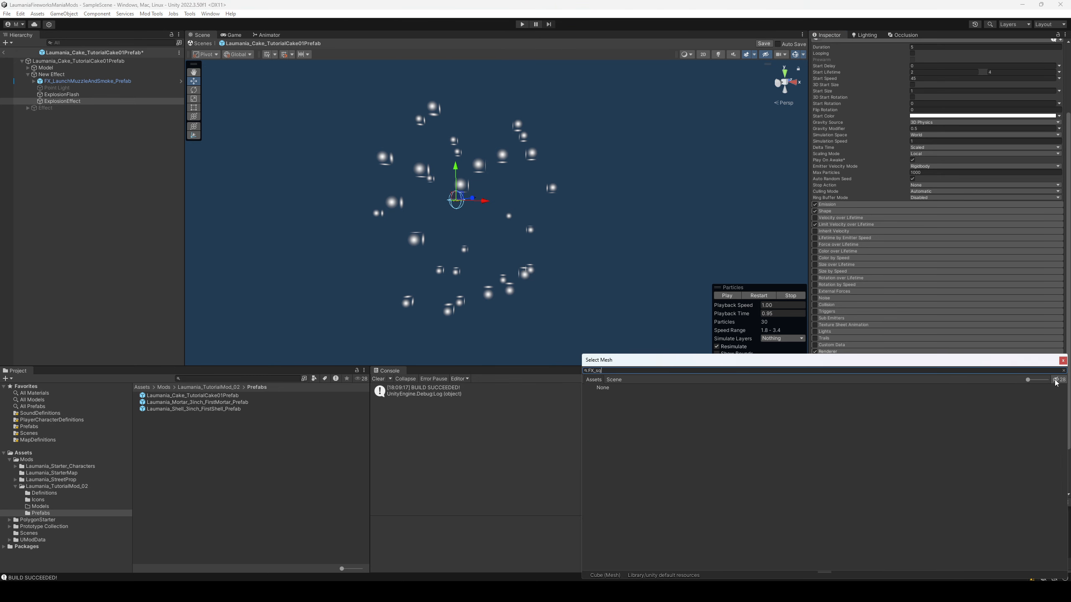
{"action": "double_click", "coordinate": [620, 396]}
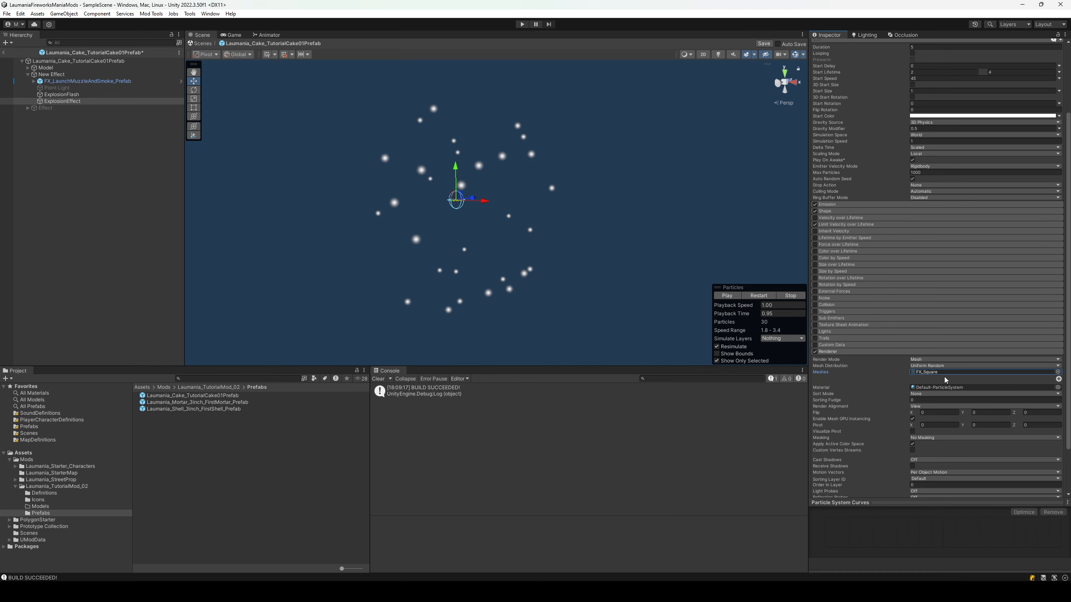
Assign the FX_Particle_Point6_Glow_Unlit_GPU_Instancing material to the Renderer and preview the burst.
{"action": "left_click", "coordinate": [1057, 387]}
{"action": "type", "text": "G"}
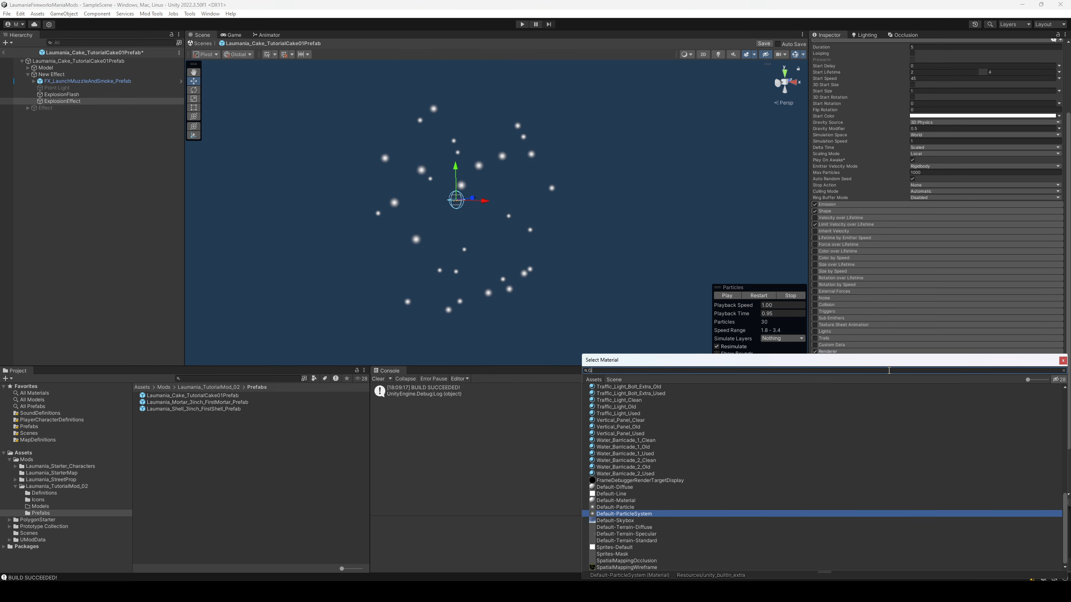
{"action": "type", "text": "PU"}
{"action": "left_click", "coordinate": [1057, 380]}
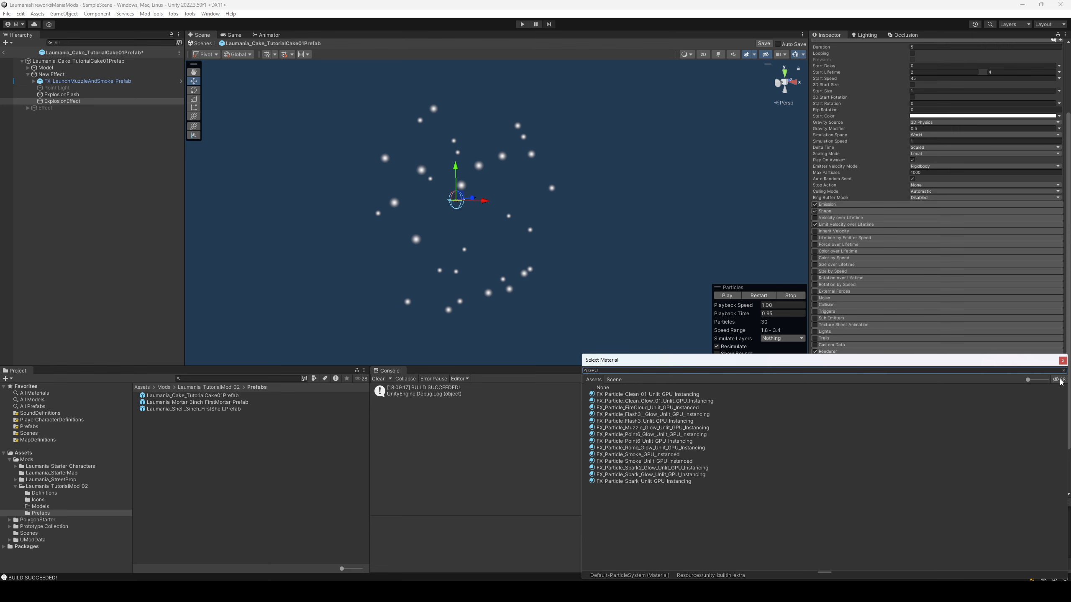
{"action": "double_click", "coordinate": [654, 434]}
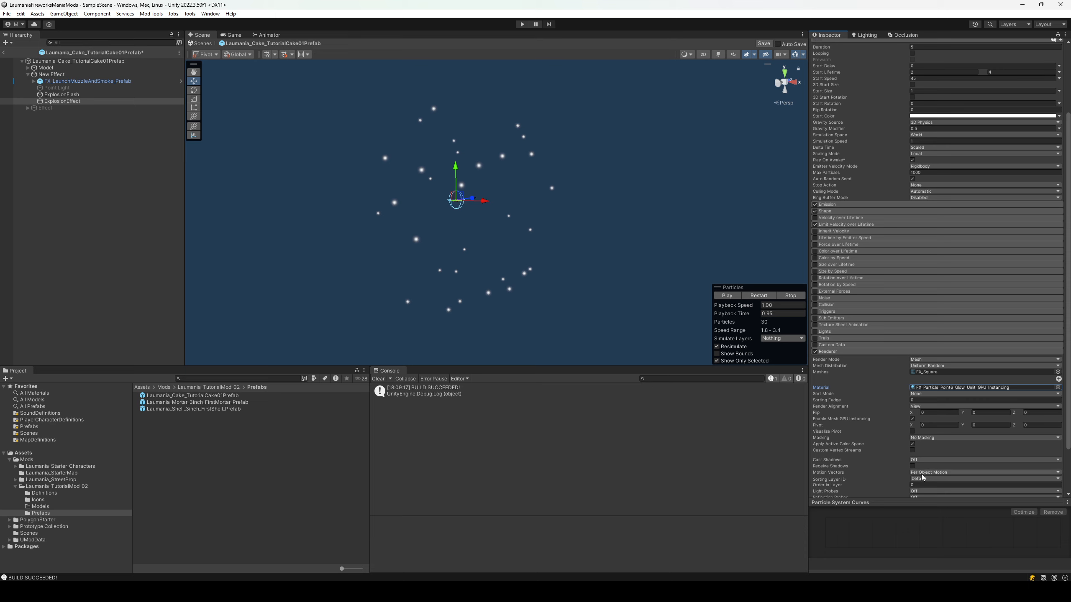
{"action": "left_click", "coordinate": [758, 295]}
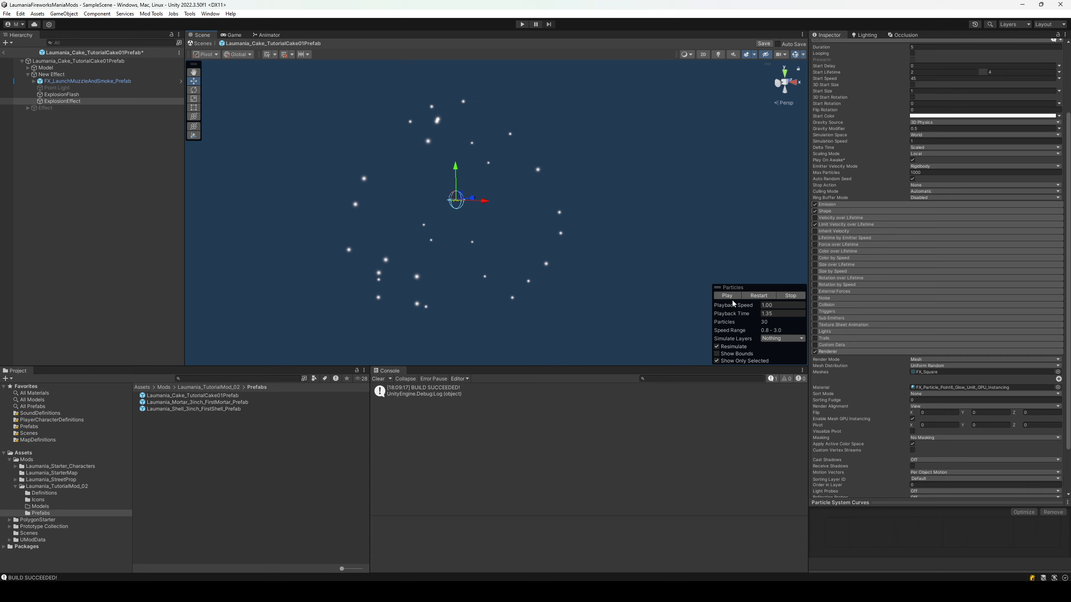
{"action": "right_click_drag", "start_coordinate": [599, 261], "coordinate": [522, 261]}
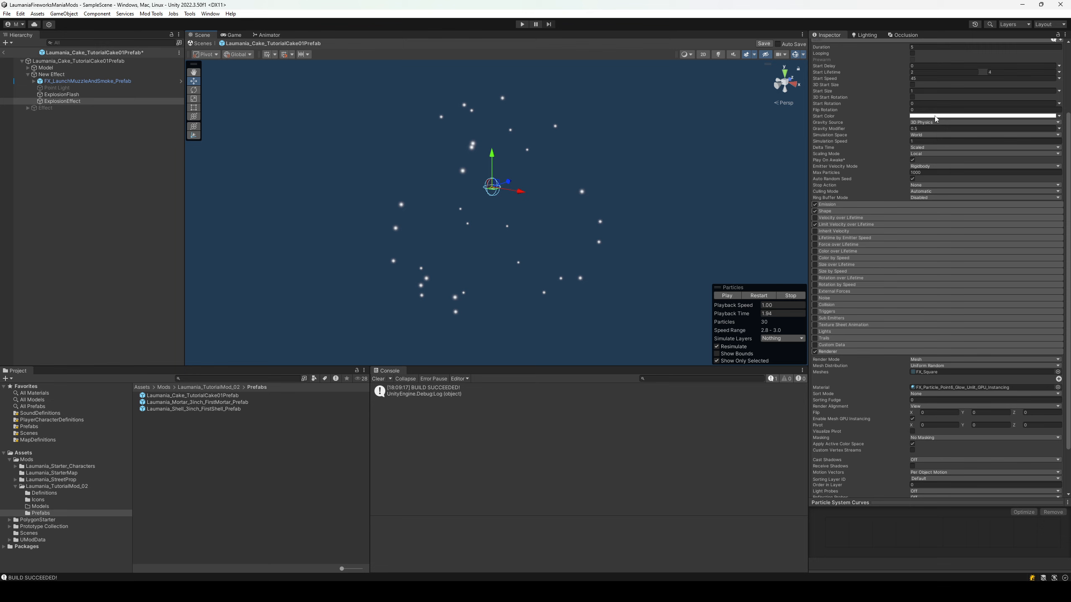
Change the particles' Start Color to bright green, 0AFF00.
{"action": "scroll", "coordinate": [964, 124], "scroll_direction": "up", "scroll_amount": 2}
{"action": "left_click", "coordinate": [955, 138]}
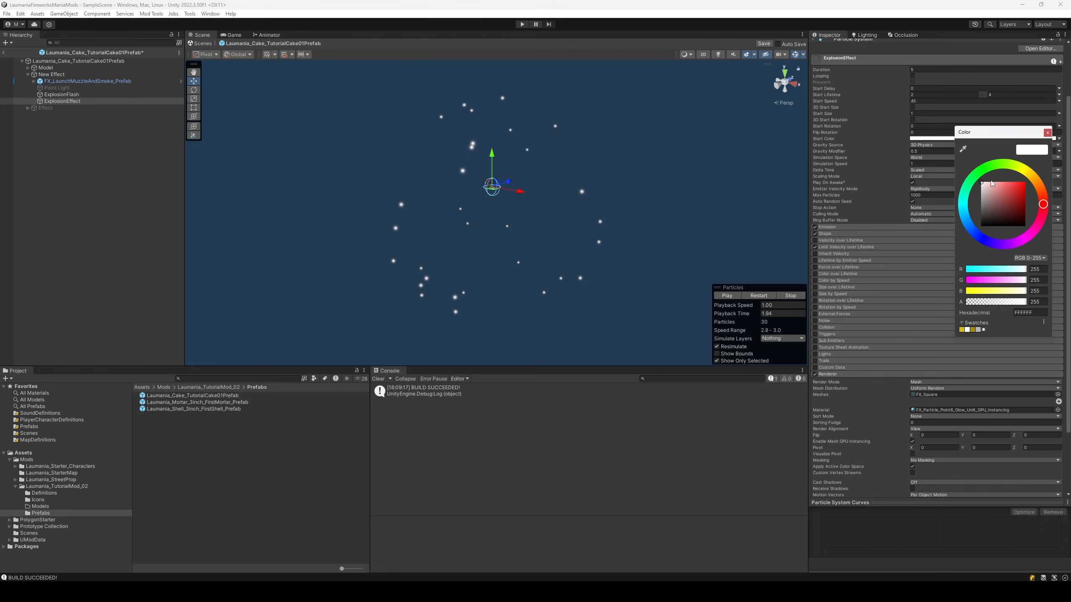
{"action": "left_click", "coordinate": [985, 170]}
{"action": "left_click", "coordinate": [1024, 183]}
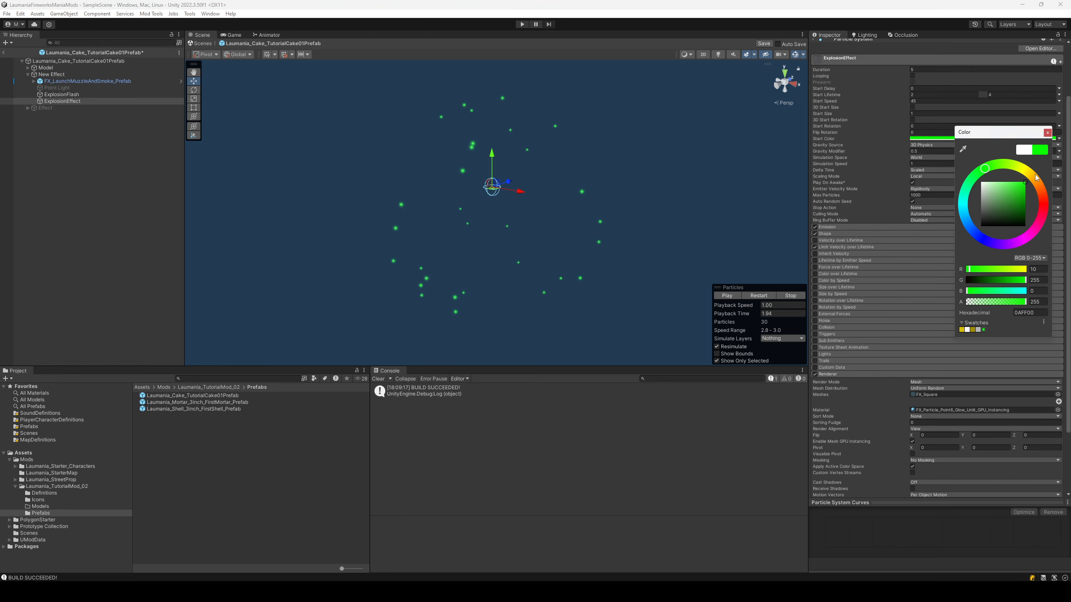
{"action": "left_click", "coordinate": [1047, 133]}
Make Start Color random between two colors with red as the second color, and replay the burst.
{"action": "left_click", "coordinate": [1058, 138]}
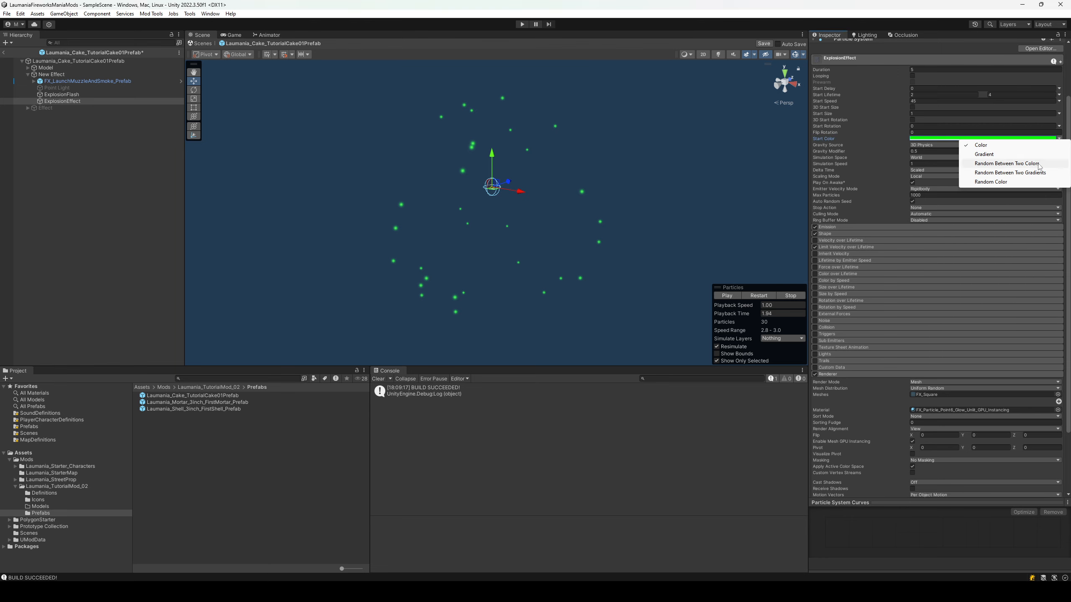
{"action": "left_click", "coordinate": [1037, 163]}
{"action": "left_click", "coordinate": [932, 144]}
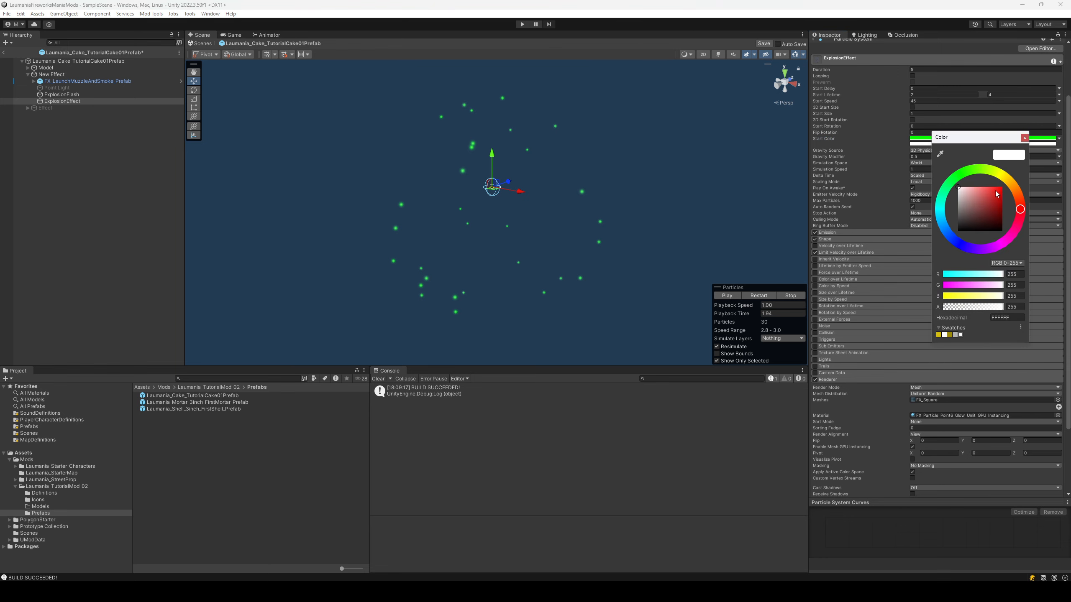
{"action": "left_click", "coordinate": [997, 194]}
{"action": "left_click", "coordinate": [1024, 137]}
{"action": "left_click", "coordinate": [761, 295]}
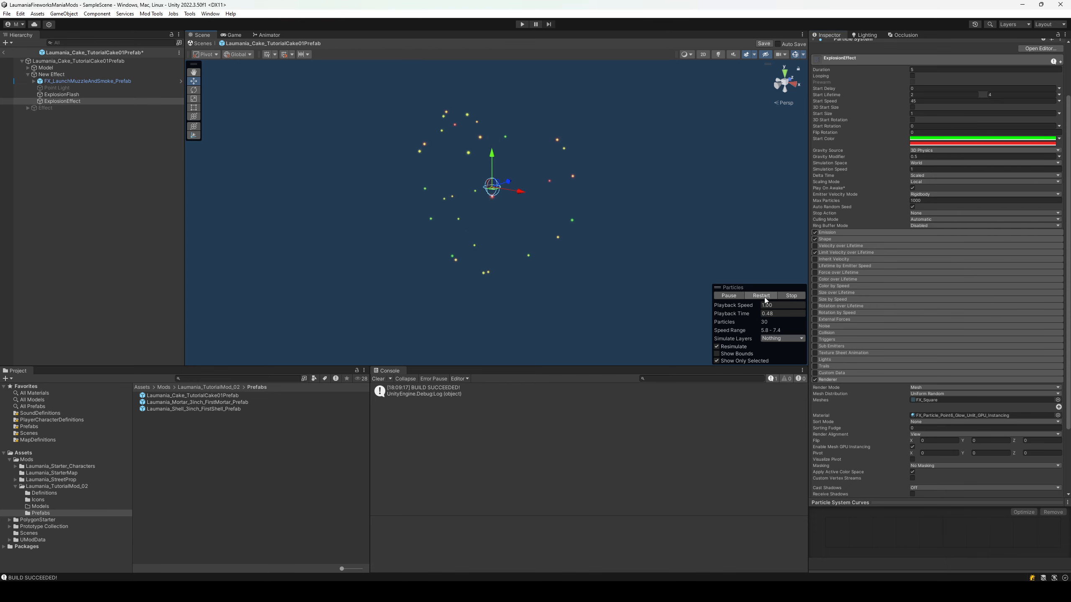
Replay the ExplosionEffect burst a few times and pause it while particles are in flight.
{"action": "left_click", "coordinate": [766, 298]}
{"action": "left_click", "coordinate": [766, 294]}
{"action": "left_click", "coordinate": [766, 295]}
{"action": "left_click", "coordinate": [727, 296]}
Enable Size over Lifetime with the gently rounded curve preset falling from 1 to 0, and preview the shrinking burst.
{"action": "left_click", "coordinate": [837, 293]}
{"action": "left_click", "coordinate": [814, 294]}
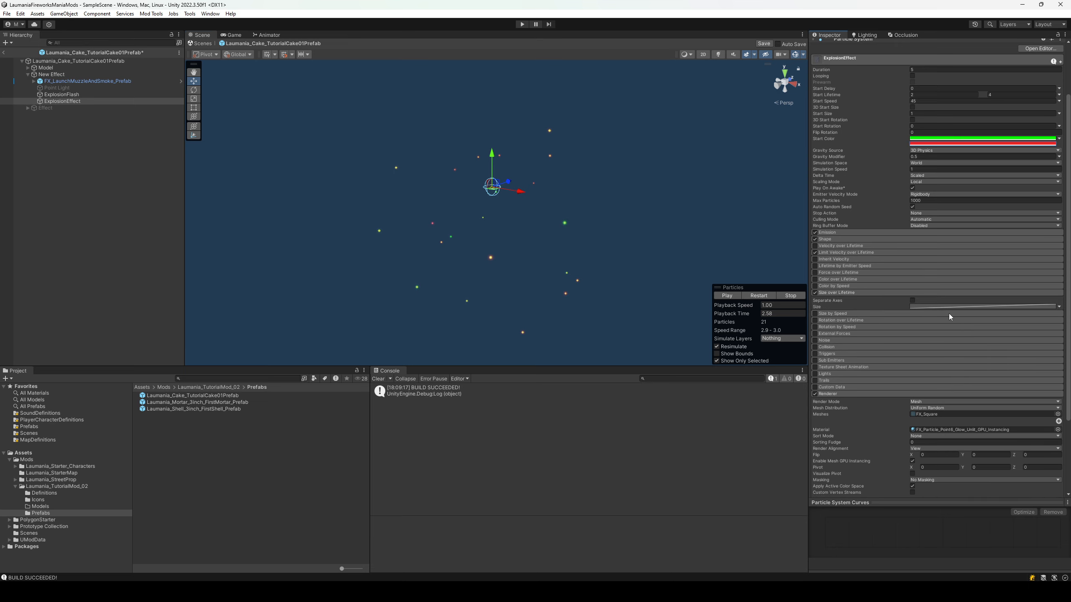
{"action": "left_click", "coordinate": [953, 307]}
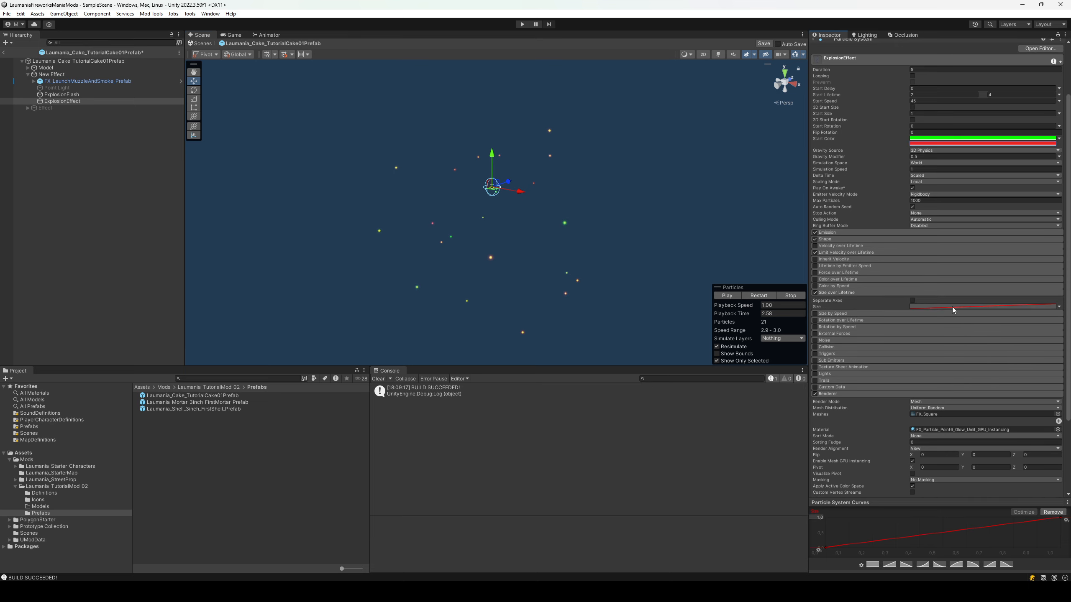
{"action": "left_click", "coordinate": [973, 565]}
{"action": "left_click", "coordinate": [790, 295]}
{"action": "left_click", "coordinate": [729, 296]}
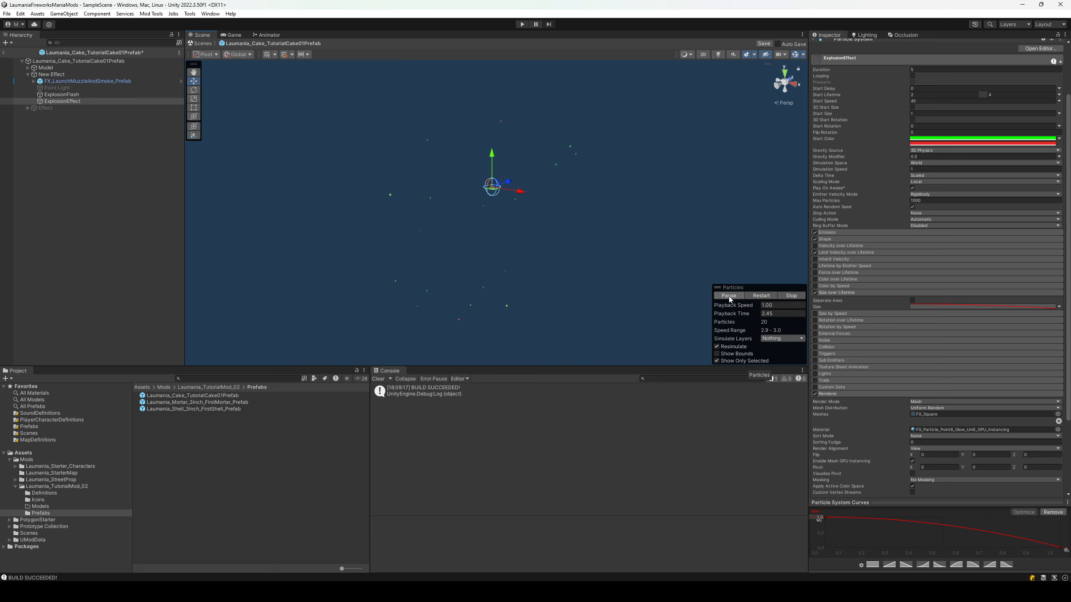
{"action": "left_click", "coordinate": [761, 296]}
Try replacing Size over Lifetime with a Color over Lifetime gradient whose alpha ends at 0, and replay the burst.
{"action": "left_click", "coordinate": [814, 293]}
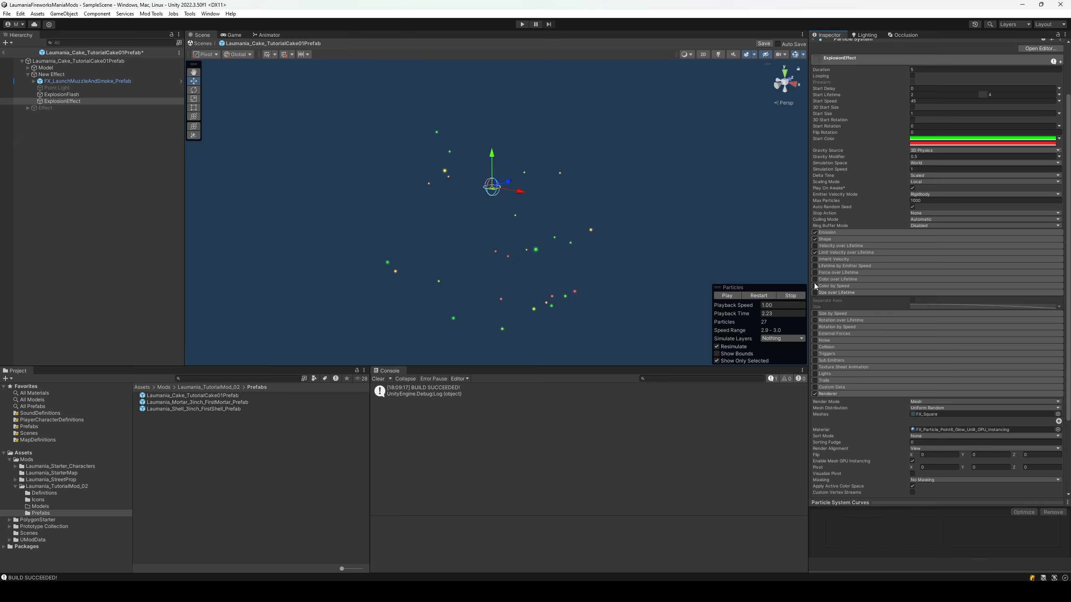
{"action": "left_click", "coordinate": [815, 279]}
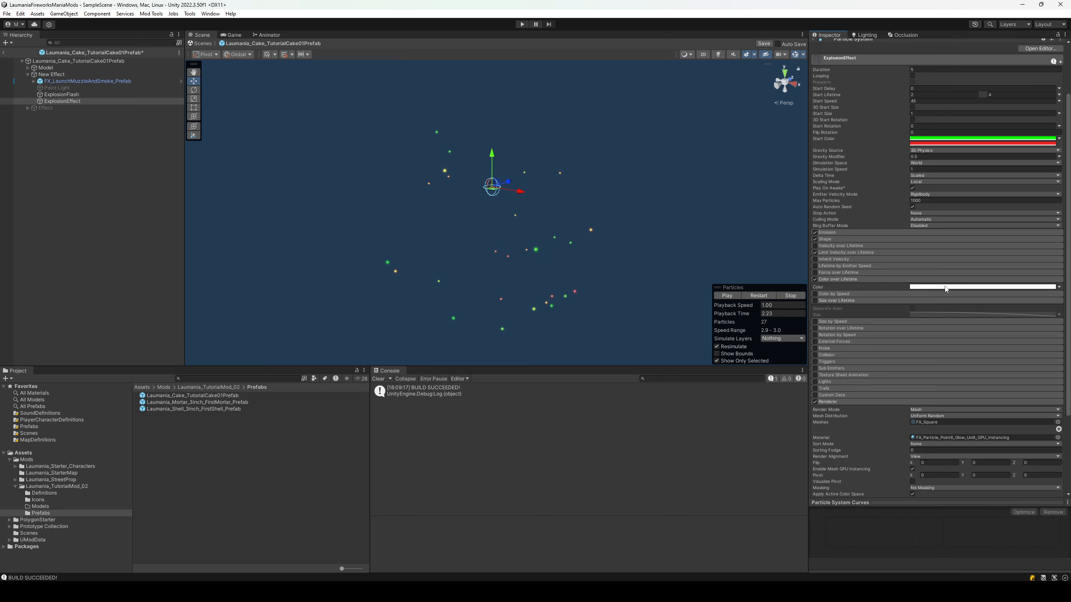
{"action": "left_click", "coordinate": [945, 288]}
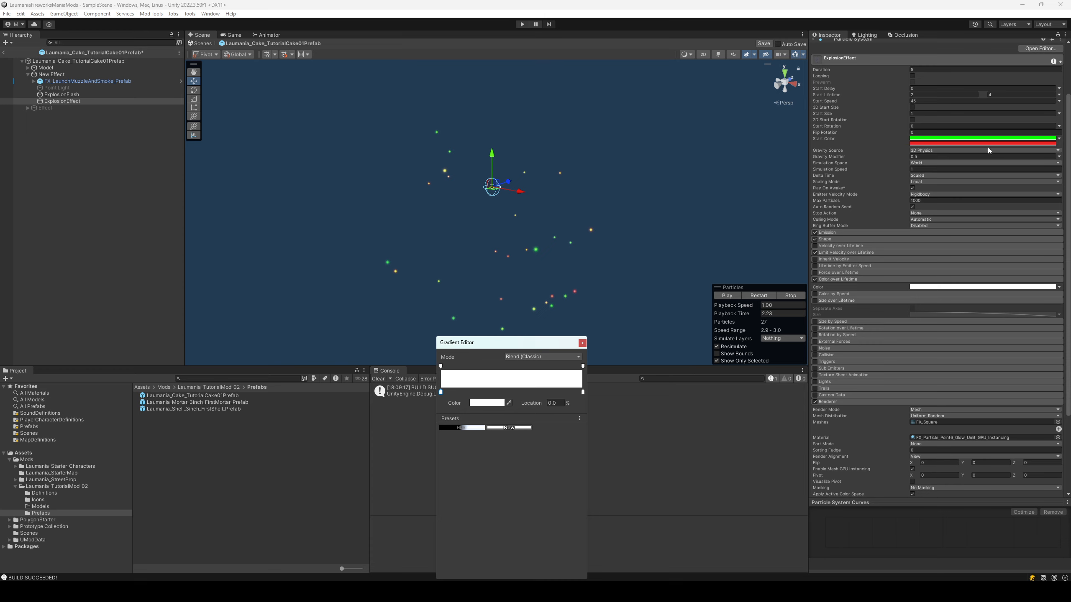
{"action": "left_click", "coordinate": [583, 367]}
{"action": "left_click", "coordinate": [541, 367]}
{"action": "left_click_drag", "start_coordinate": [496, 403], "coordinate": [470, 404]}
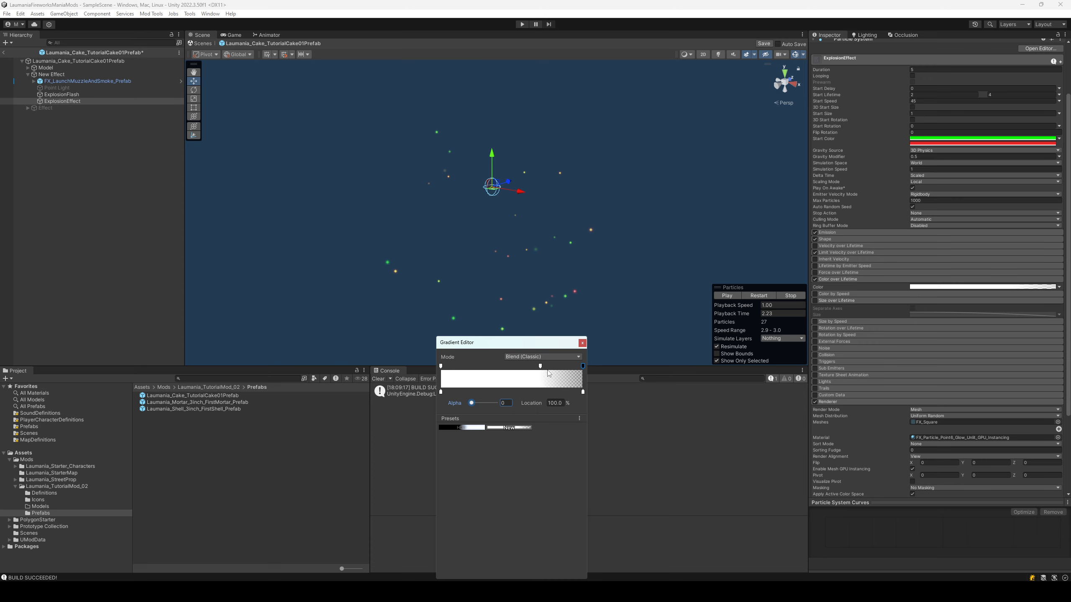
{"action": "left_click_drag", "start_coordinate": [539, 366], "coordinate": [583, 367]}
{"action": "left_click", "coordinate": [582, 343]}
{"action": "left_click", "coordinate": [766, 297]}
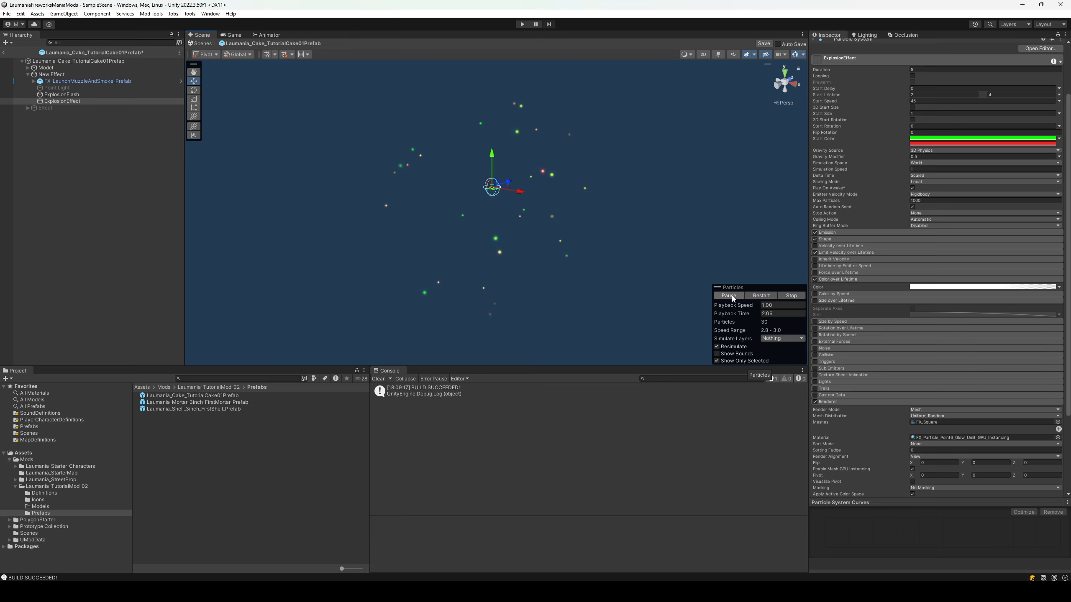
{"action": "left_click", "coordinate": [761, 297]}
{"action": "left_click", "coordinate": [789, 295]}
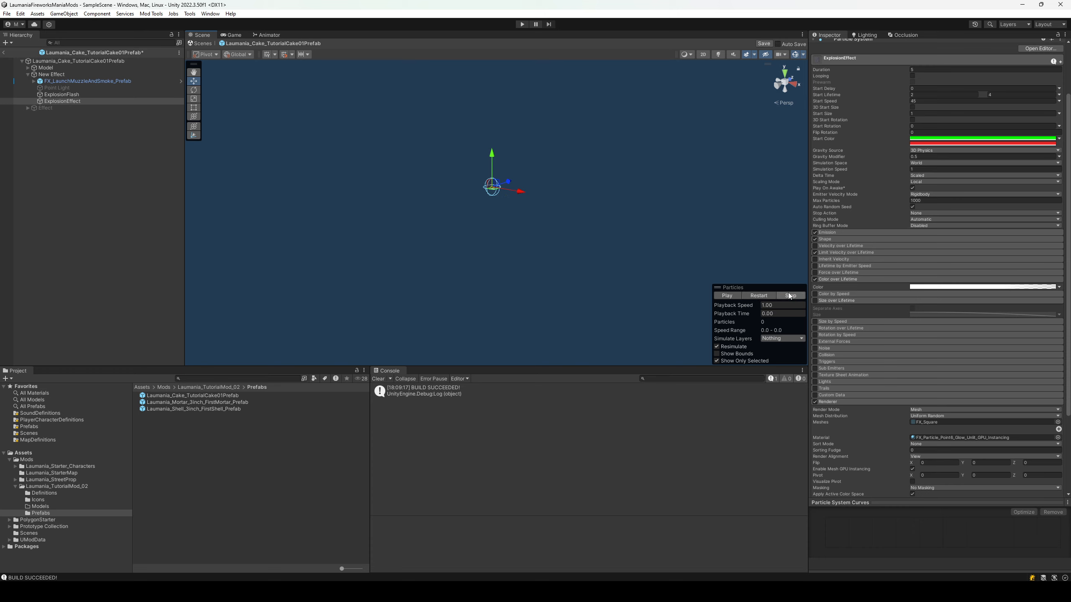
Turn Color over Lifetime back off and re-enable Size over Lifetime for ExplosionEffect.
{"action": "left_click", "coordinate": [815, 279]}
{"action": "left_click", "coordinate": [846, 279]}
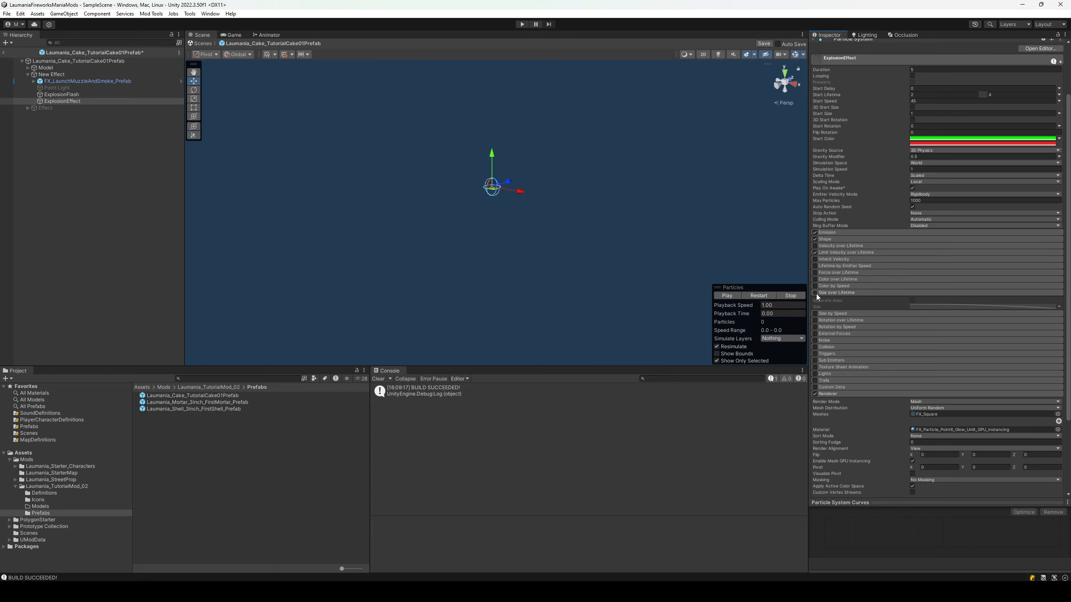
{"action": "left_click", "coordinate": [815, 292]}
Replay the shrinking burst several times and pause it to examine the particles.
{"action": "left_click", "coordinate": [727, 296]}
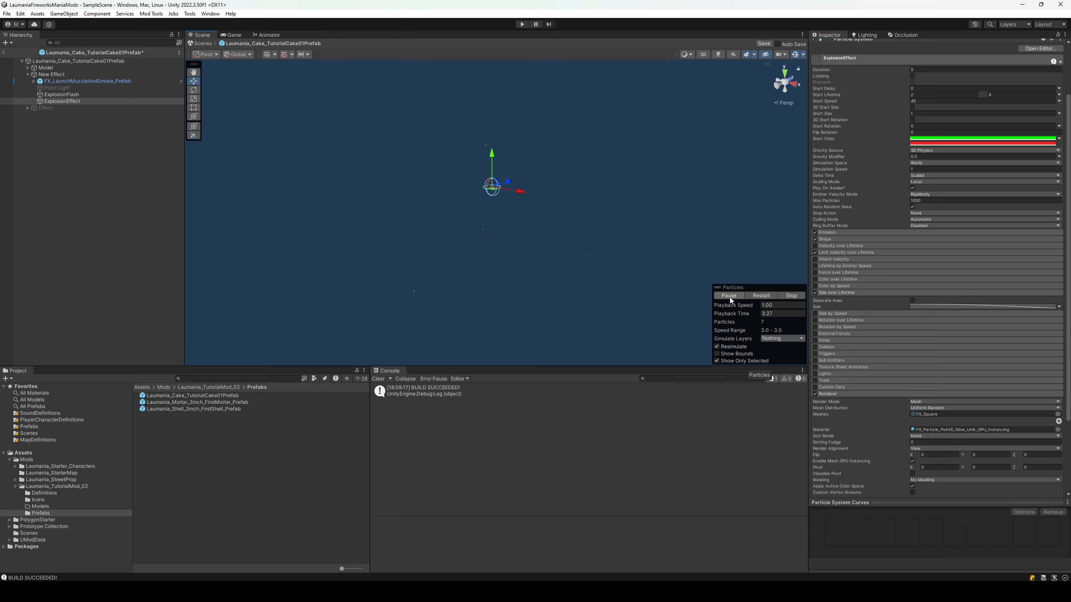
{"action": "left_click", "coordinate": [731, 296]}
{"action": "left_click", "coordinate": [760, 296]}
{"action": "left_click", "coordinate": [750, 295]}
{"action": "left_click", "coordinate": [751, 296]}
{"action": "left_click", "coordinate": [739, 296]}
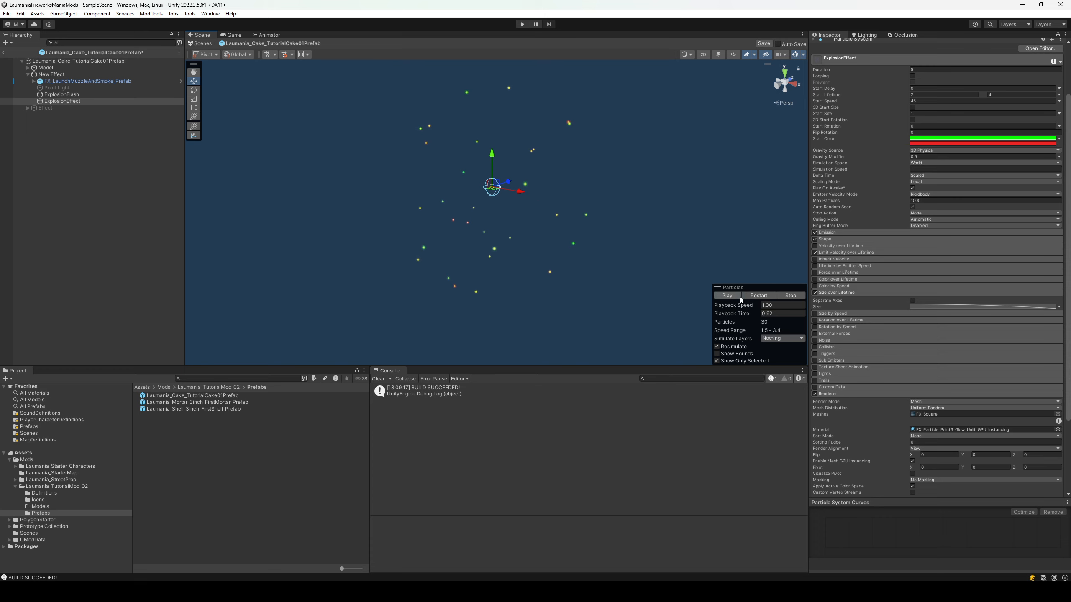
Raise ExplosionEffect's maximum Start Lifetime to 6, preview the burst and save the prefab.
{"action": "left_click", "coordinate": [1006, 95]}
{"action": "type", "text": "6"}
{"action": "left_click", "coordinate": [727, 295]}
{"action": "left_click", "coordinate": [732, 297]}
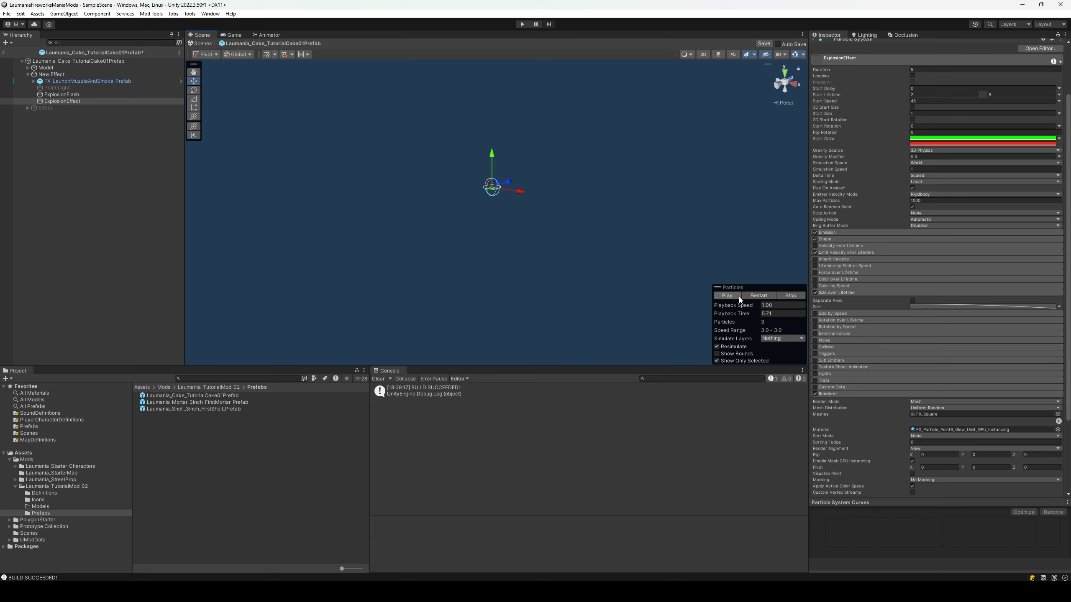
{"action": "left_click", "coordinate": [104, 103]}
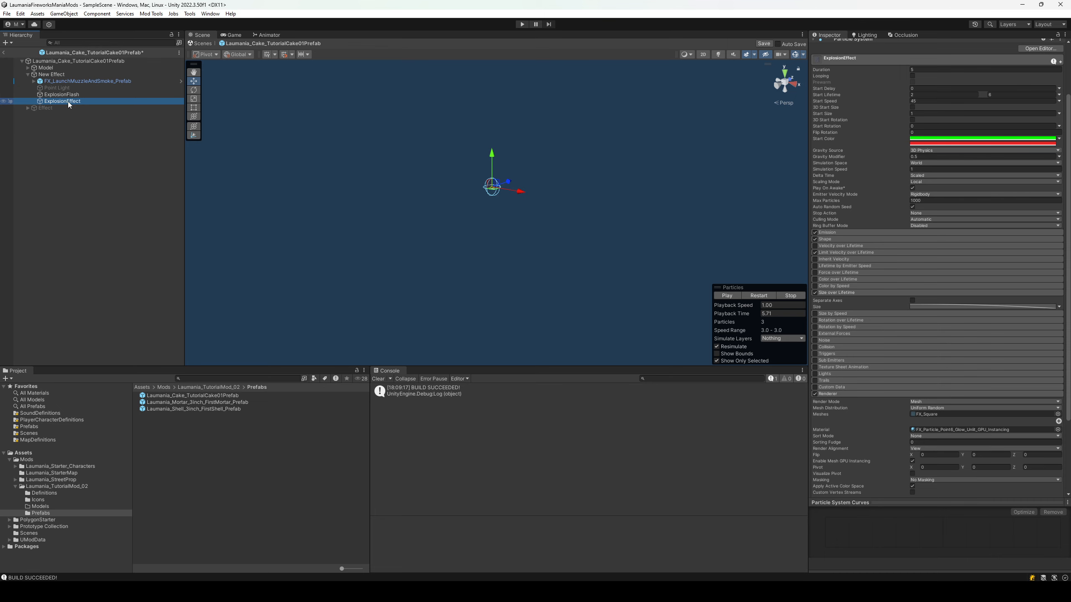
{"action": "key", "text": "ctrl+s"}
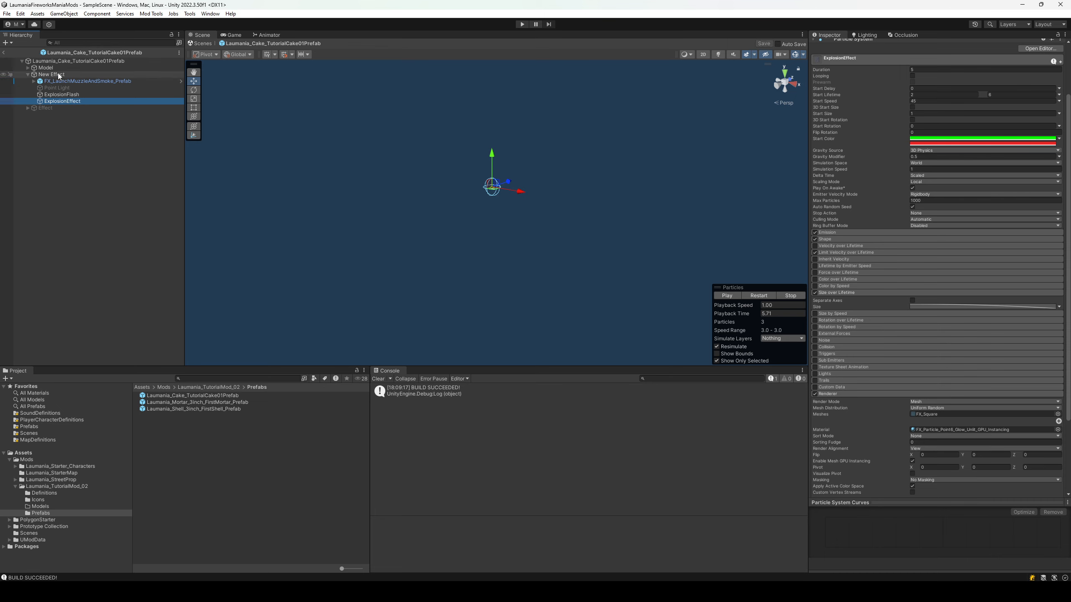
Add another Death sub emitter to New Effect and assign ExplosionEffect to it.
{"action": "left_click", "coordinate": [59, 74]}
{"action": "key", "text": "f"}
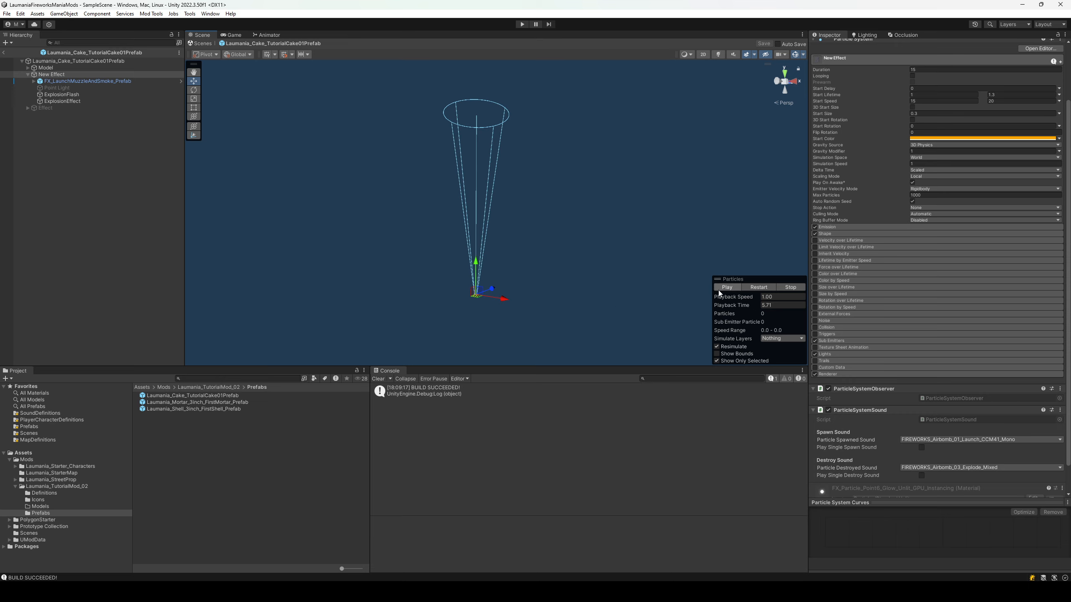
{"action": "left_click", "coordinate": [729, 288]}
{"action": "scroll", "coordinate": [866, 356], "scroll_direction": "down", "scroll_amount": 3}
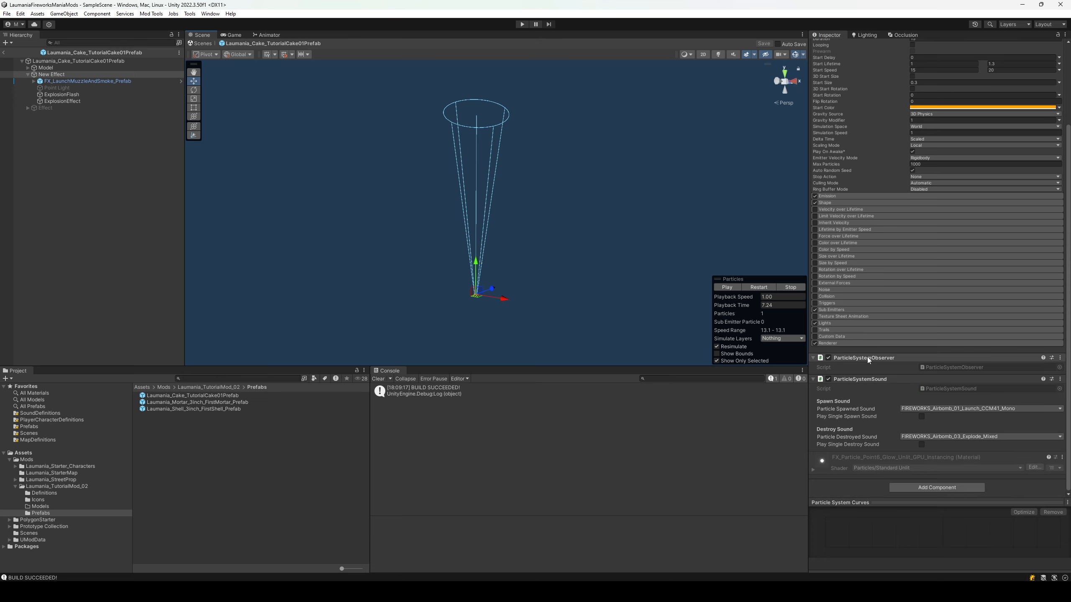
{"action": "left_click", "coordinate": [839, 309]}
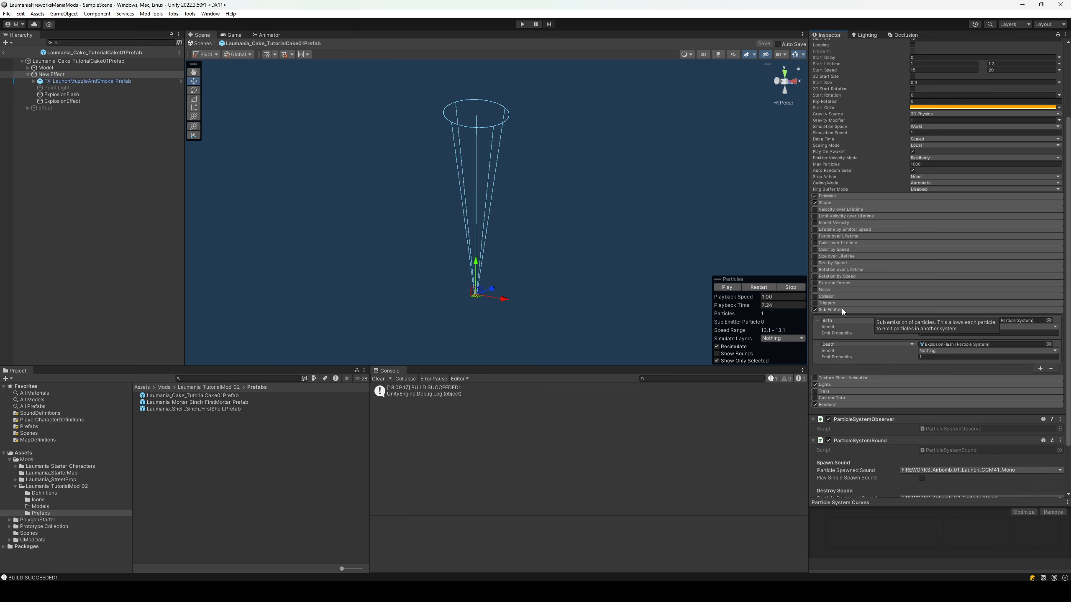
{"action": "left_click", "coordinate": [1040, 369]}
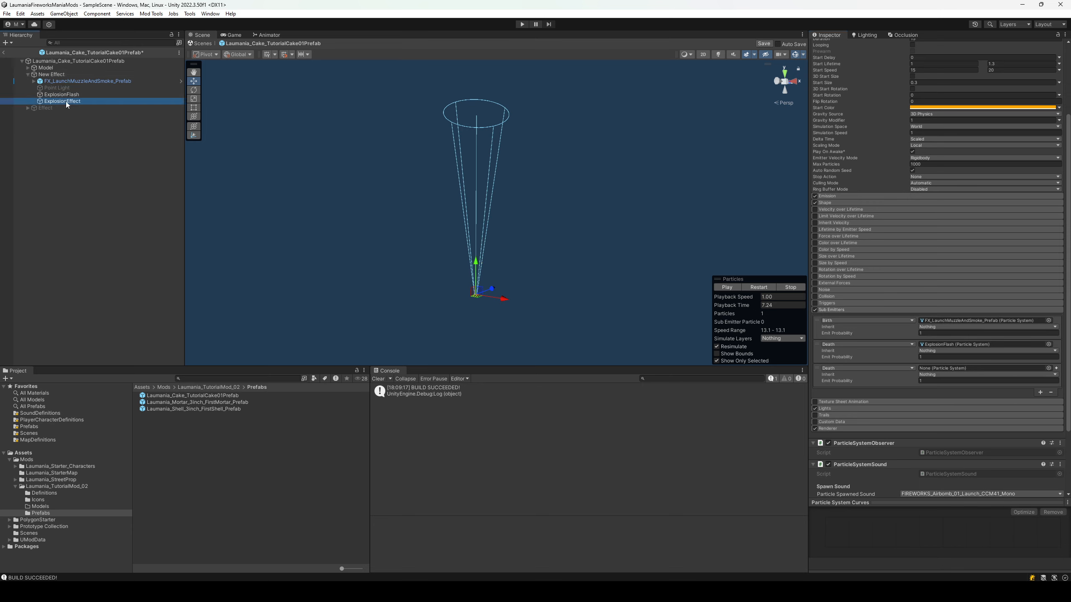
{"action": "left_click_drag", "start_coordinate": [65, 101], "coordinate": [939, 369]}
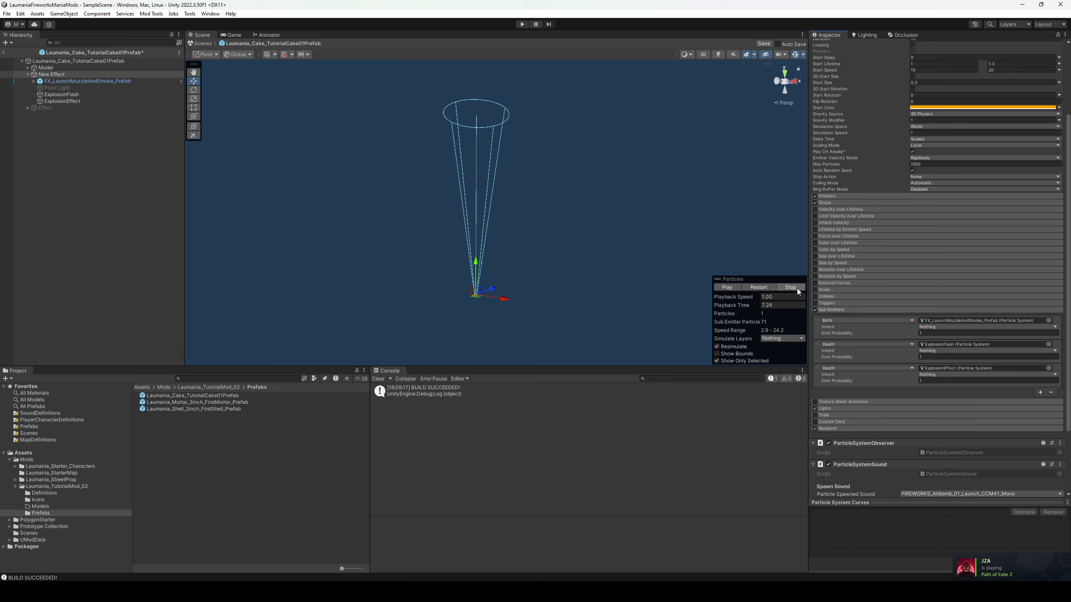
Restart the New Effect simulation to preview it with its sub emitters, and pause it.
{"action": "left_click", "coordinate": [794, 53]}
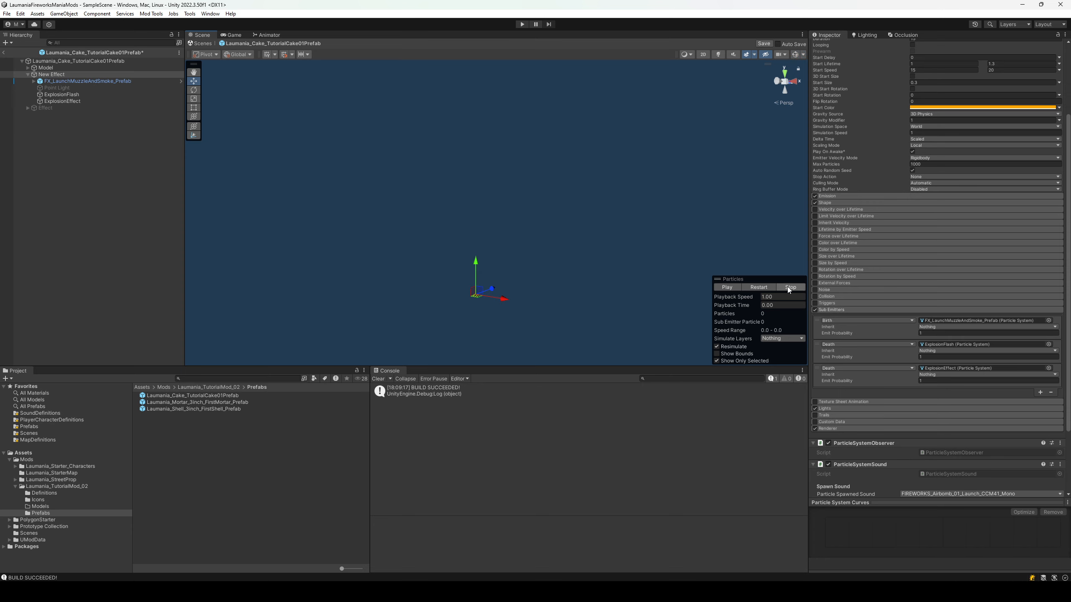
{"action": "left_click", "coordinate": [761, 288]}
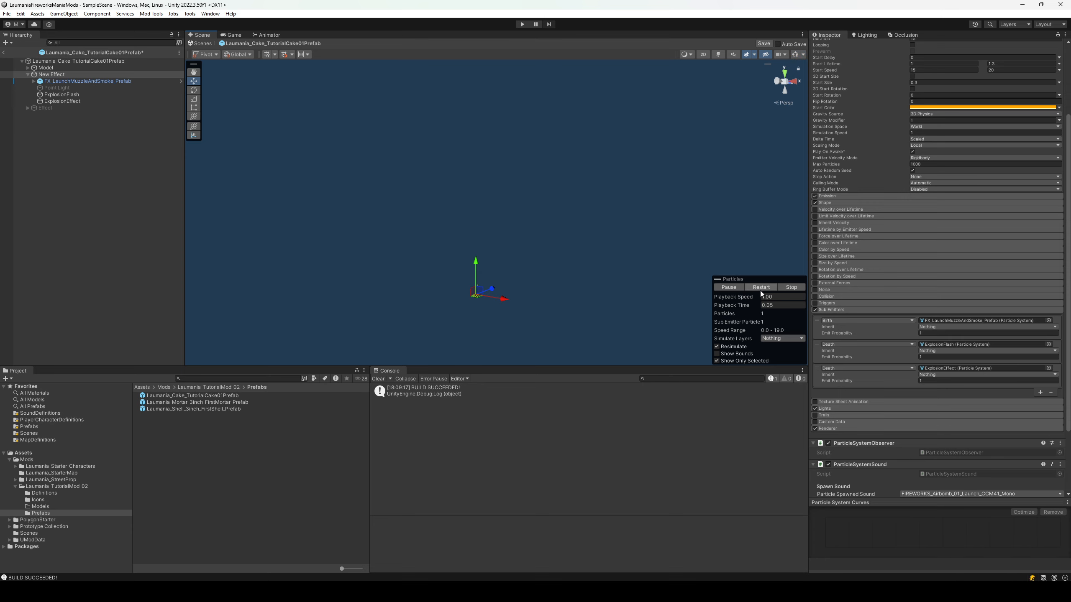
{"action": "left_click", "coordinate": [730, 287]}
Review ExplosionEffect's emission burst settings and its Death entry in New Effect's Sub Emitters.
{"action": "left_click", "coordinate": [101, 100]}
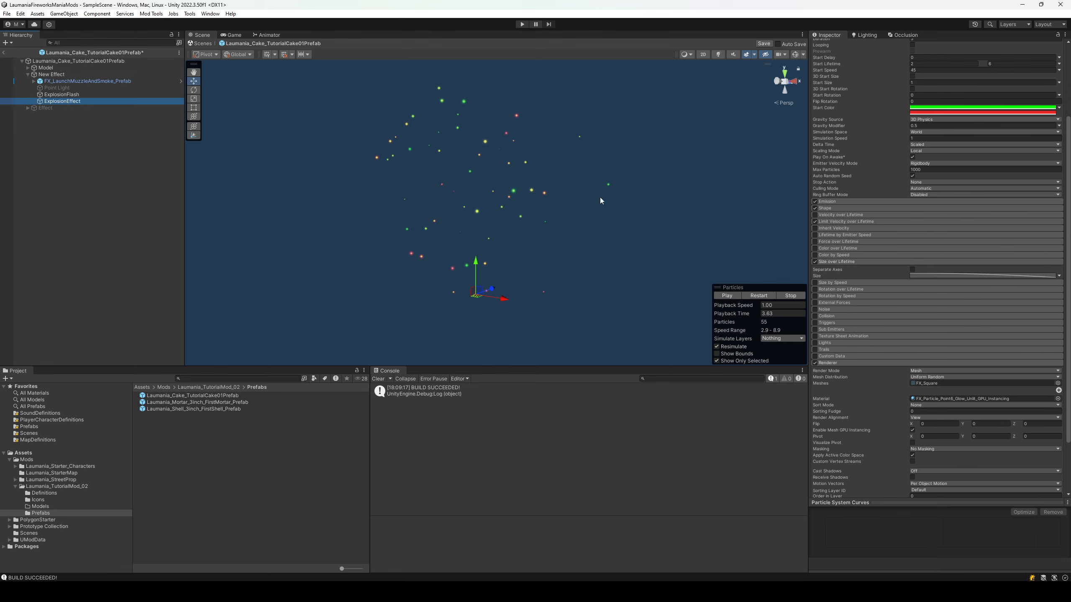
{"action": "left_click", "coordinate": [848, 201]}
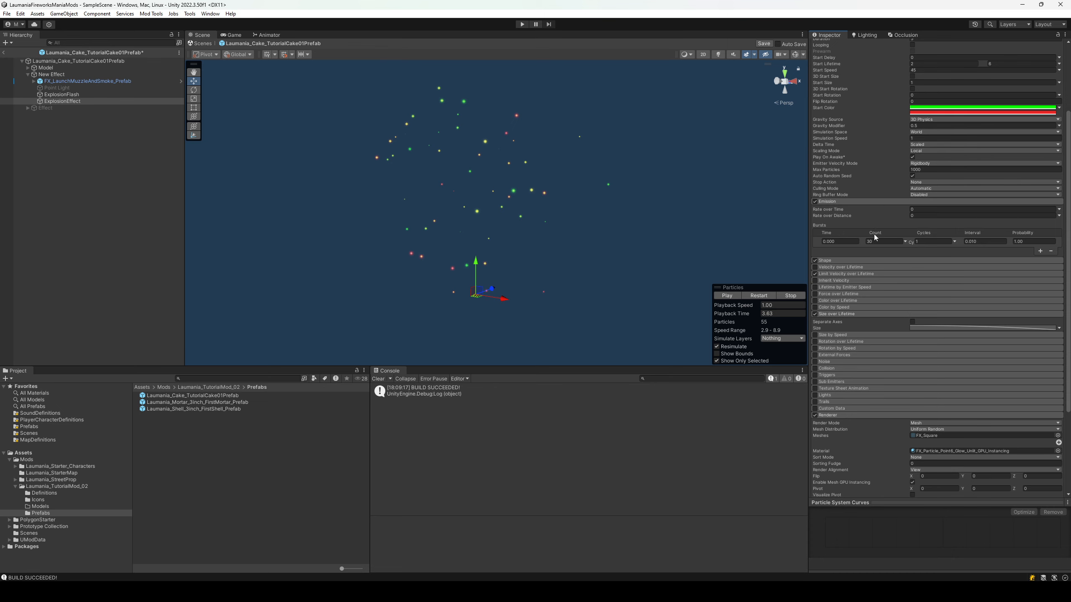
{"action": "scroll", "coordinate": [843, 203], "scroll_direction": "up", "scroll_amount": 3}
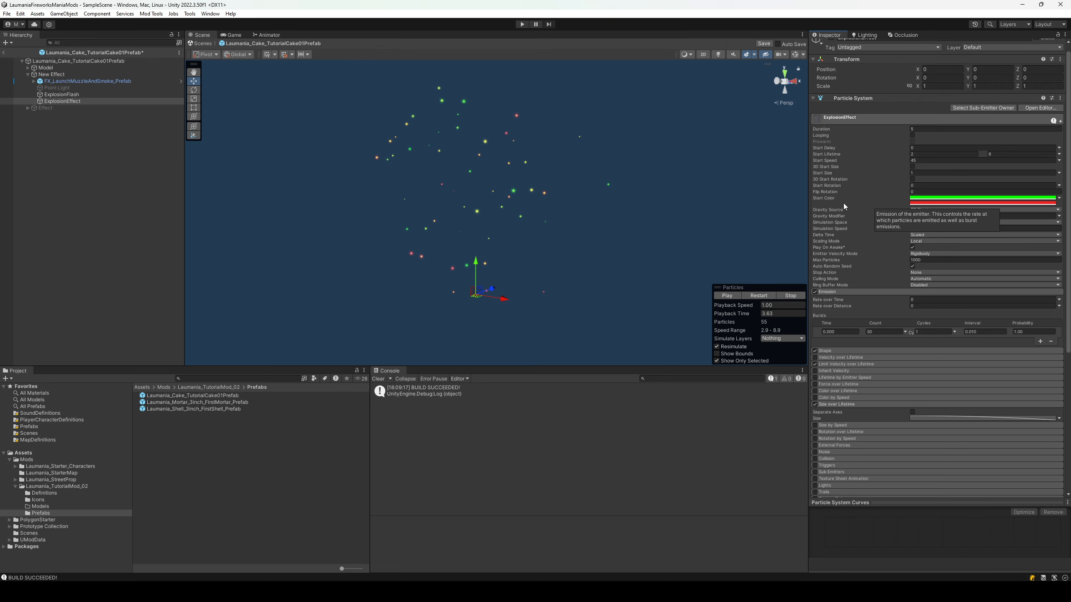
{"action": "left_click", "coordinate": [840, 292]}
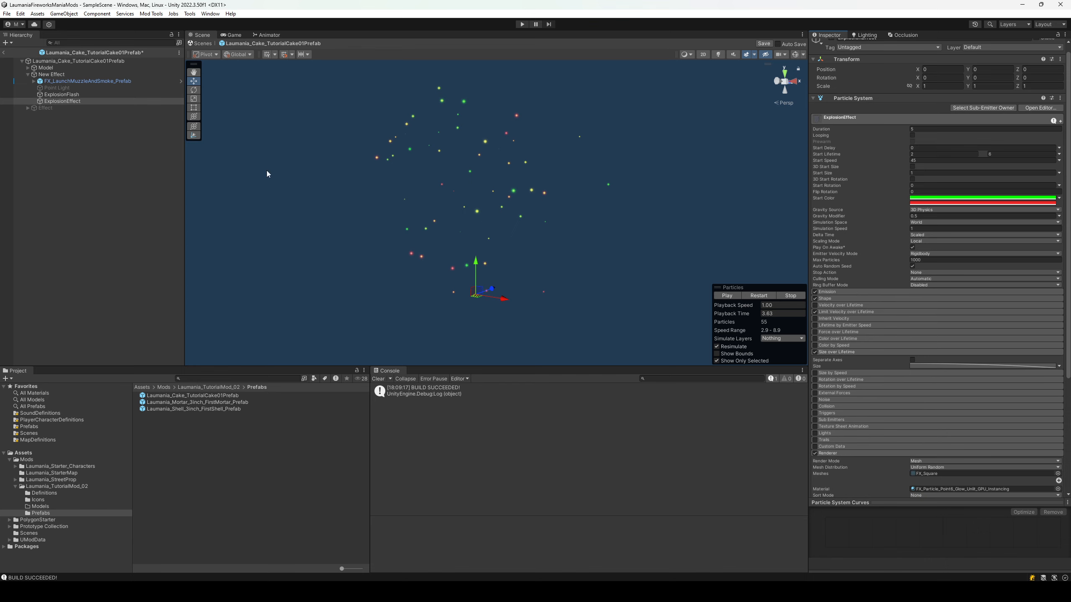
{"action": "left_click", "coordinate": [74, 102]}
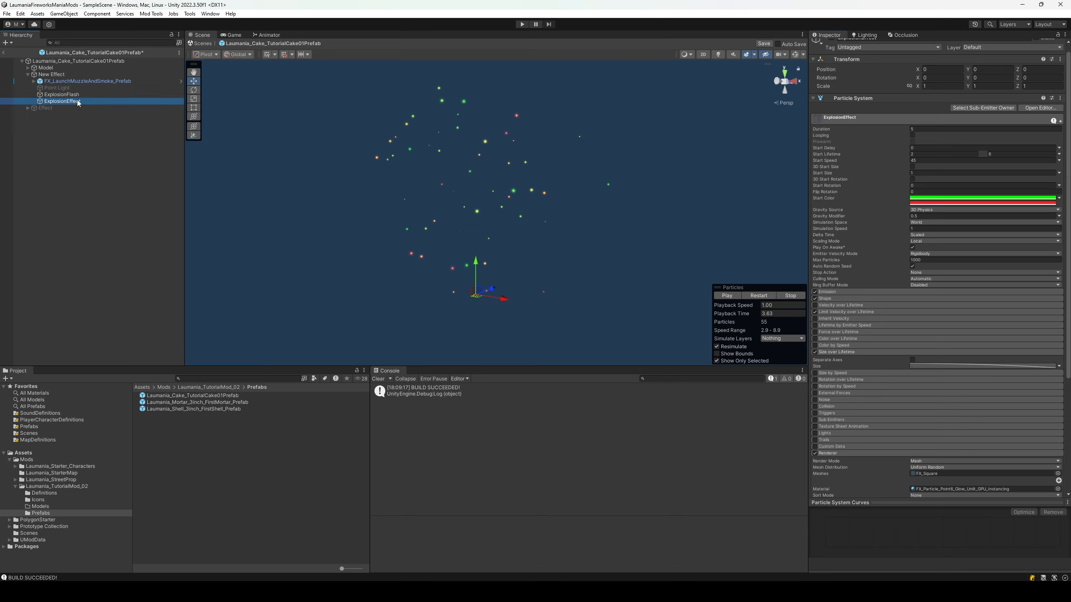
{"action": "left_click", "coordinate": [69, 75]}
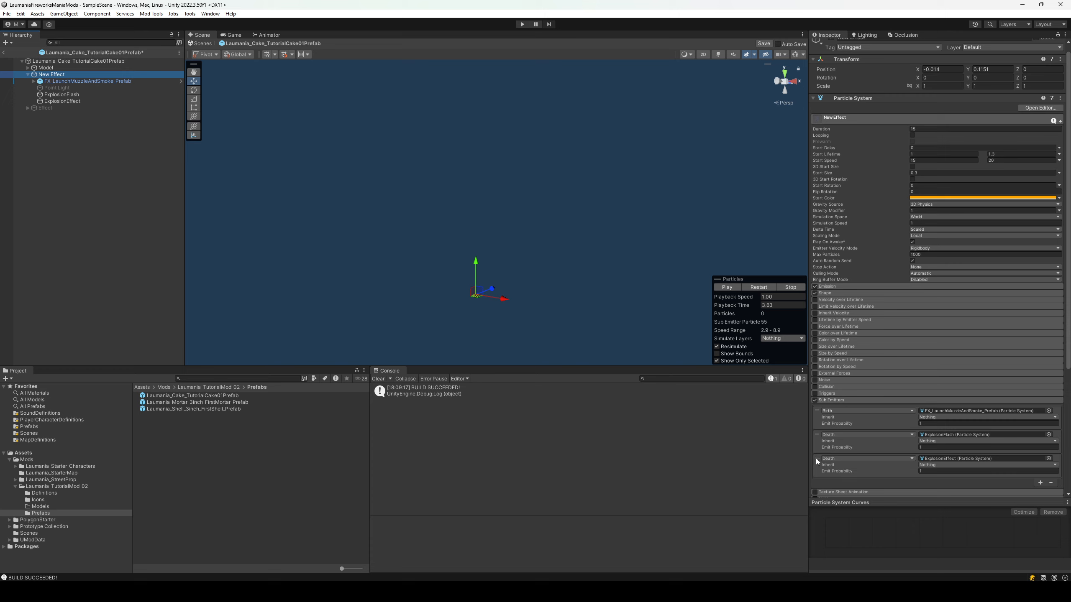
{"action": "mouse_move", "coordinate": [815, 458]}
{"action": "left_mouse_down"}
{"action": "mouse_move", "coordinate": [828, 437]}
{"action": "mouse_move", "coordinate": [818, 465]}
{"action": "left_mouse_up"}
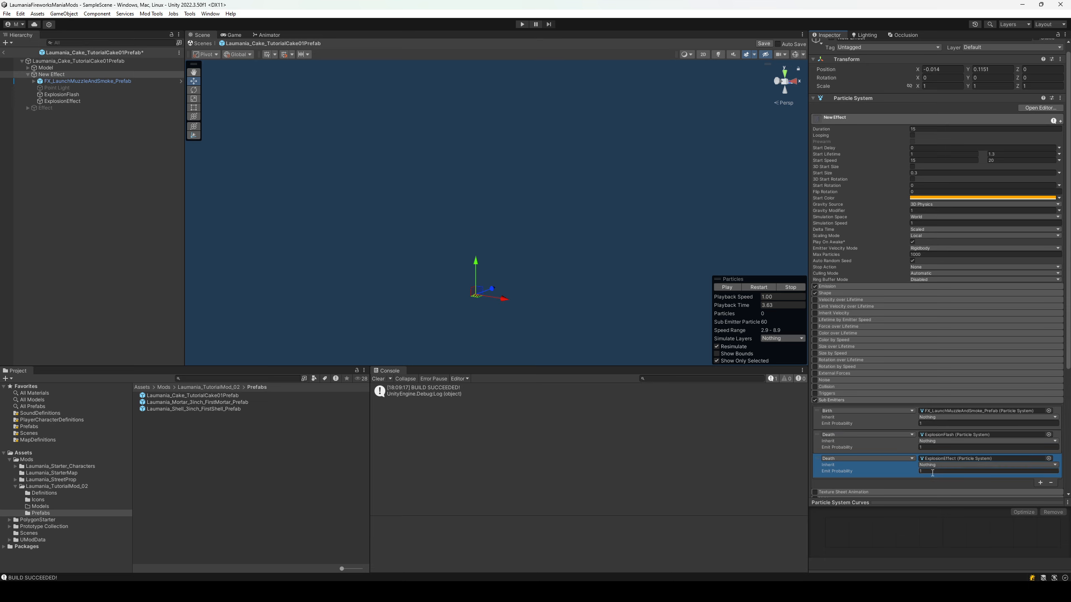
Turn off Show Only Selected for the particle preview and replay New Effect with all its sub emitters.
{"action": "left_click", "coordinate": [758, 288]}
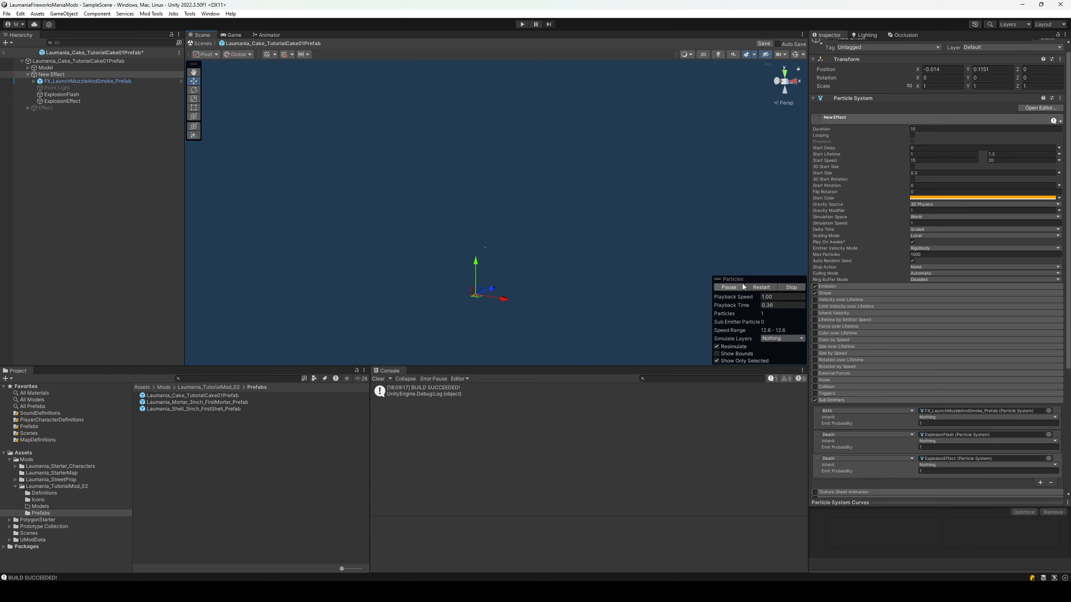
{"action": "left_click", "coordinate": [728, 361]}
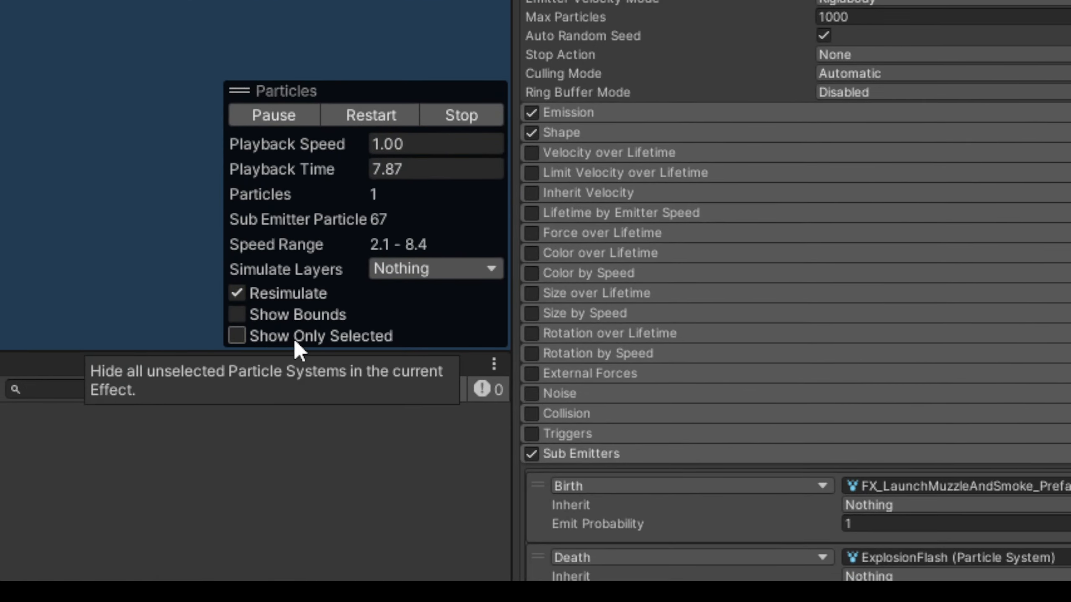
{"action": "left_click", "coordinate": [305, 340]}
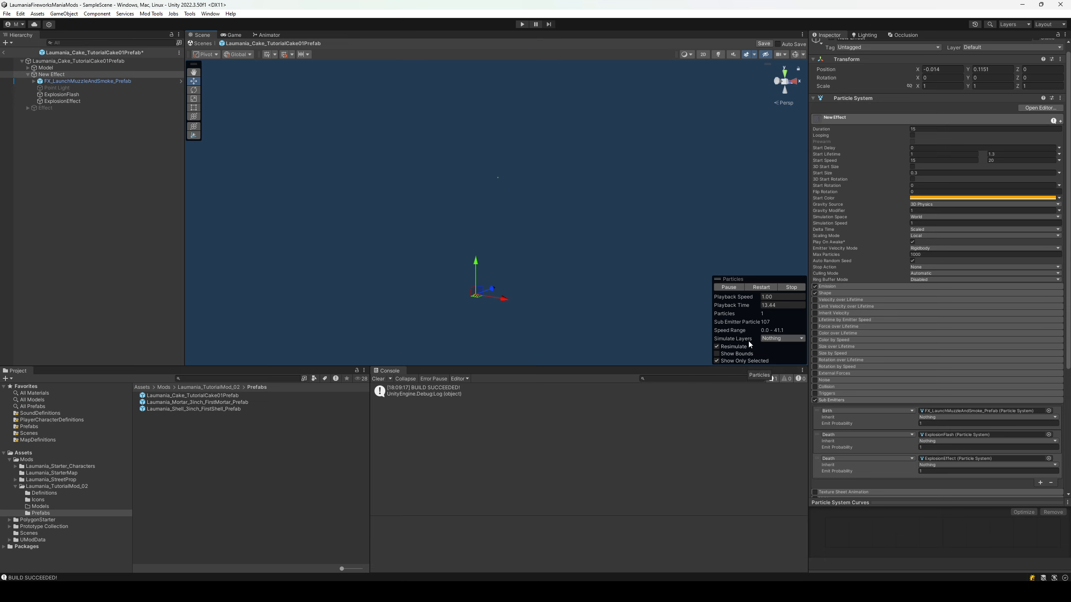
{"action": "left_click", "coordinate": [739, 362]}
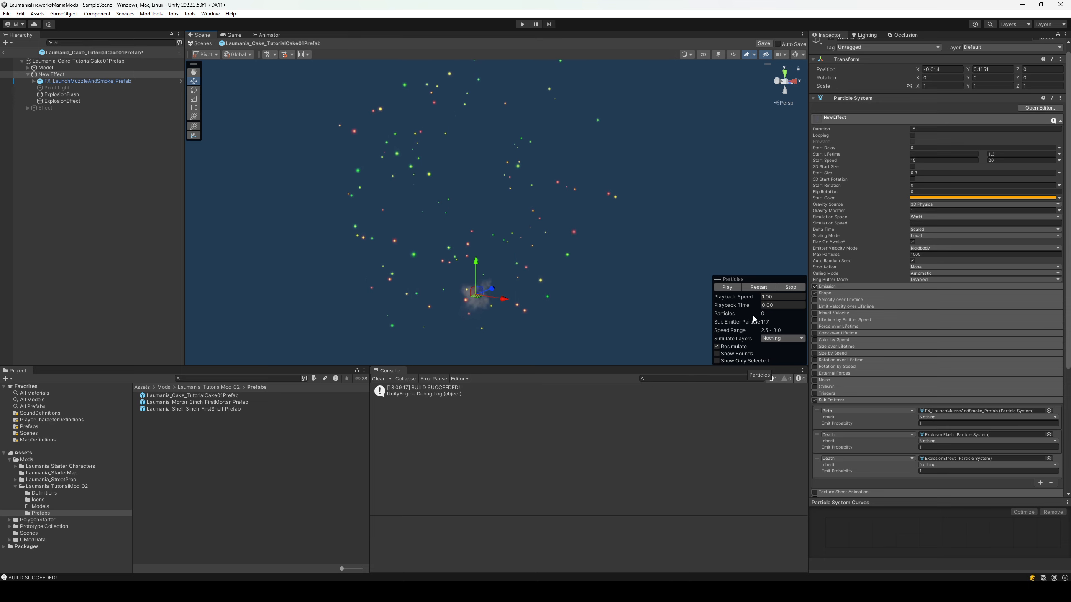
{"action": "left_click", "coordinate": [768, 287]}
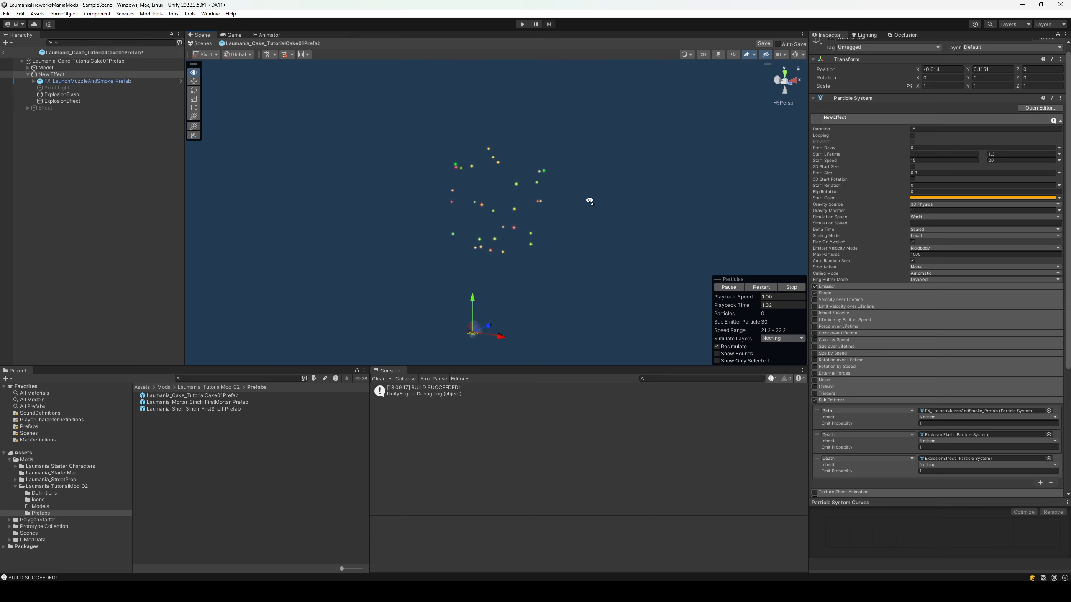
{"action": "left_click", "coordinate": [729, 288]}
Set ExplosionFlash's Start Size to a random range of 6 to 10 and replay the particle preview to check the flash.
{"action": "left_click", "coordinate": [89, 95]}
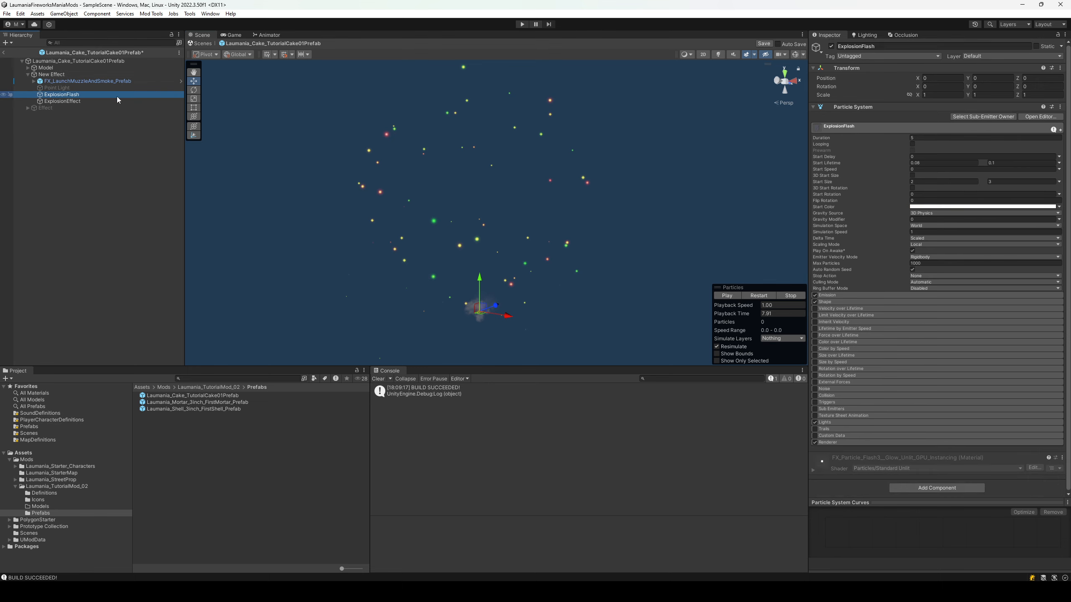
{"action": "left_click", "coordinate": [918, 181]}
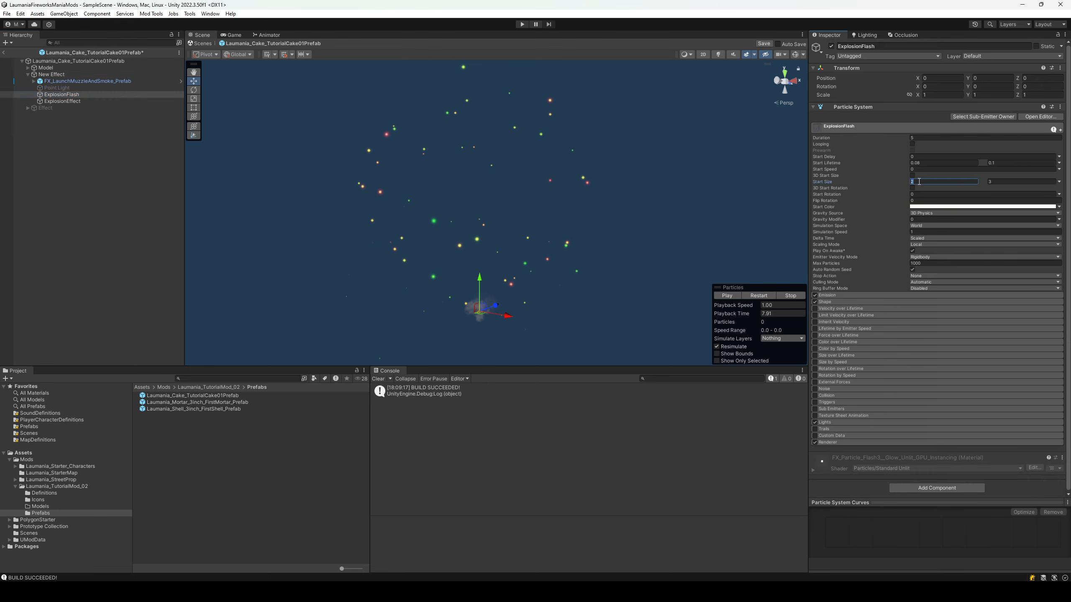
{"action": "type", "text": "6"}
{"action": "key", "text": "Tab"}
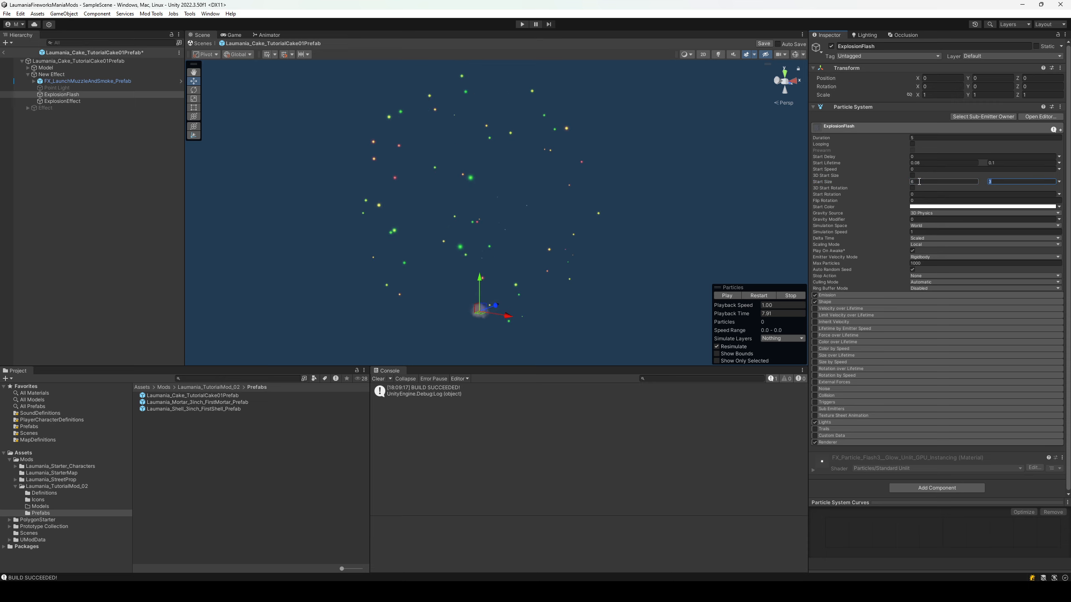
{"action": "type", "text": "10"}
{"action": "left_click", "coordinate": [741, 296]}
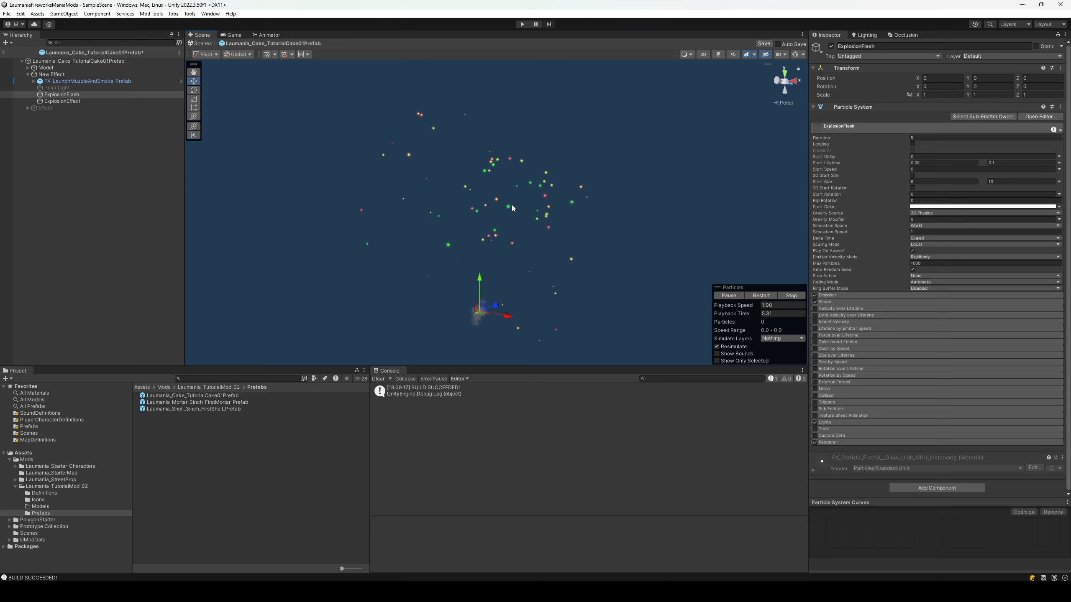
{"action": "left_click", "coordinate": [729, 296]}
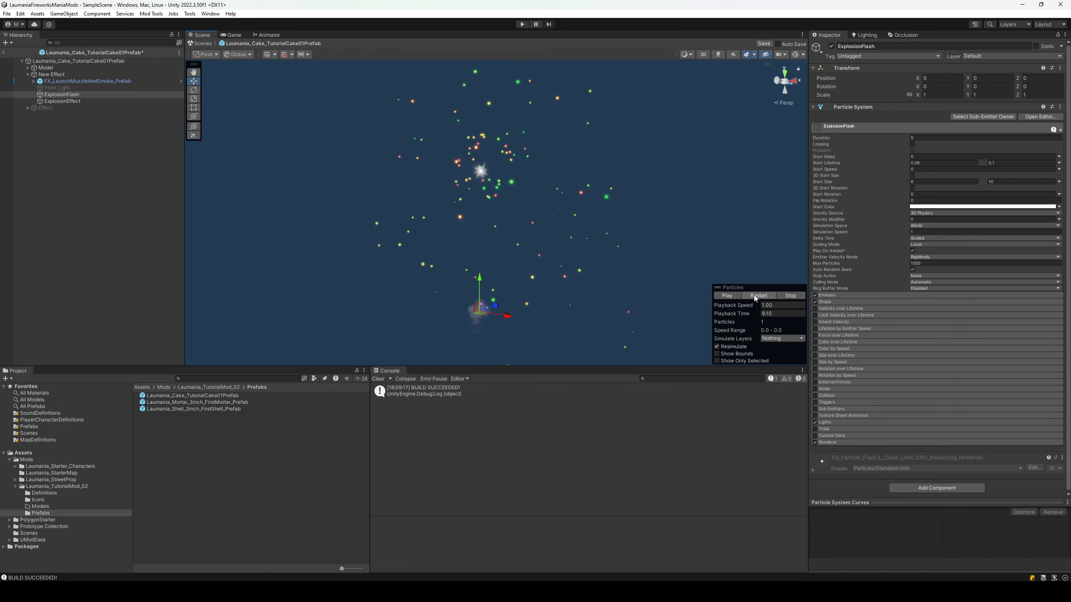
Save the cake prefab and build the mod.
{"action": "key", "text": "ctrl+s"}
{"action": "left_click", "coordinate": [151, 13]}
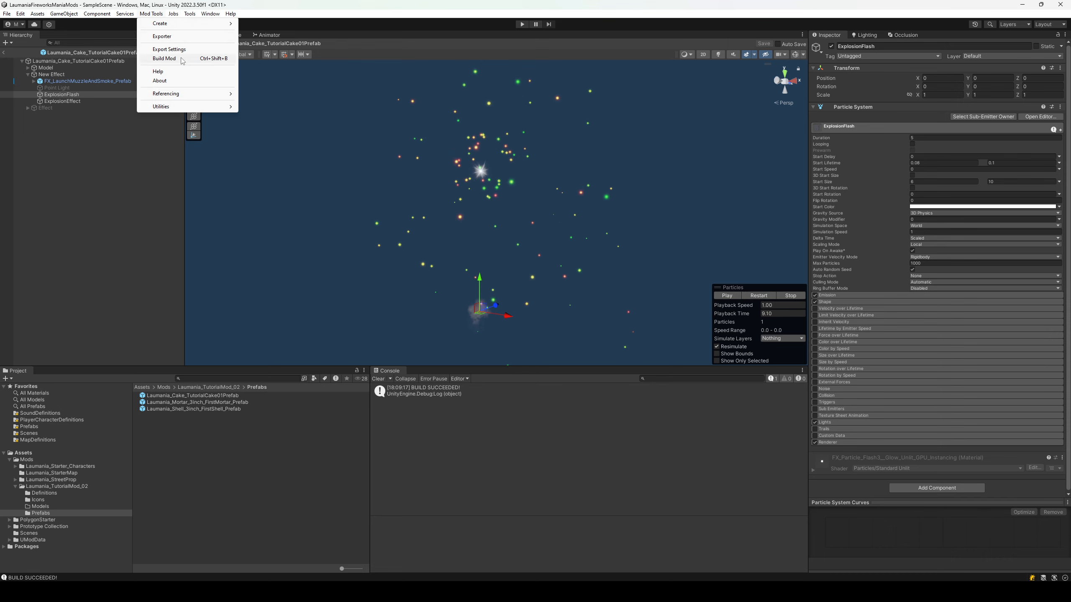
{"action": "left_click", "coordinate": [156, 59]}
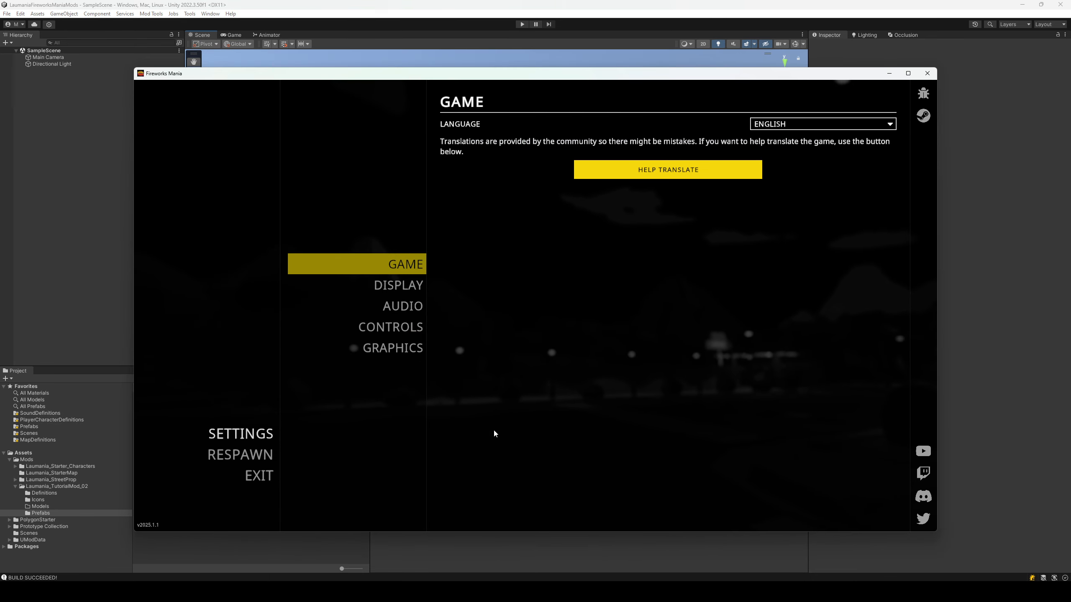
In Fireworks Mania, exit the current map and start a singleplayer game on the Town map.
{"action": "left_click", "coordinate": [290, 478]}
{"action": "left_click", "coordinate": [595, 343]}
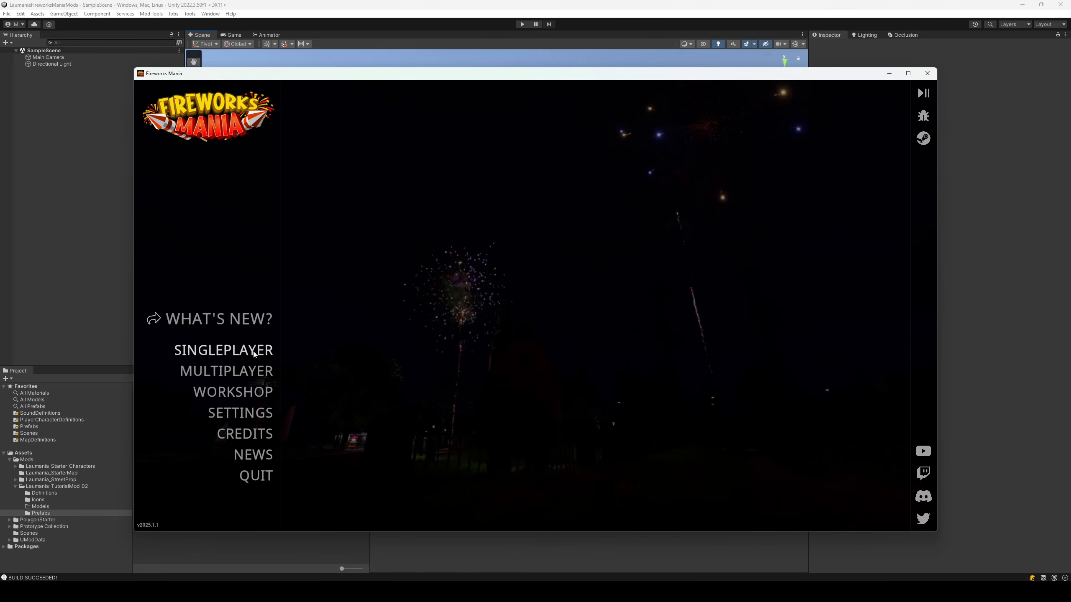
{"action": "left_click", "coordinate": [258, 351]}
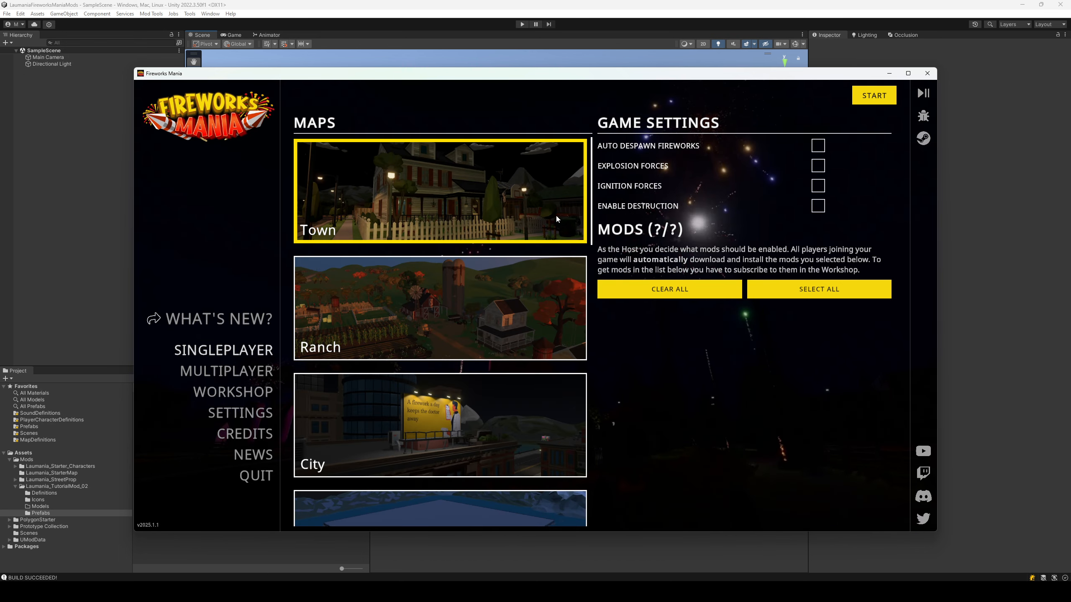
{"action": "left_click", "coordinate": [871, 100]}
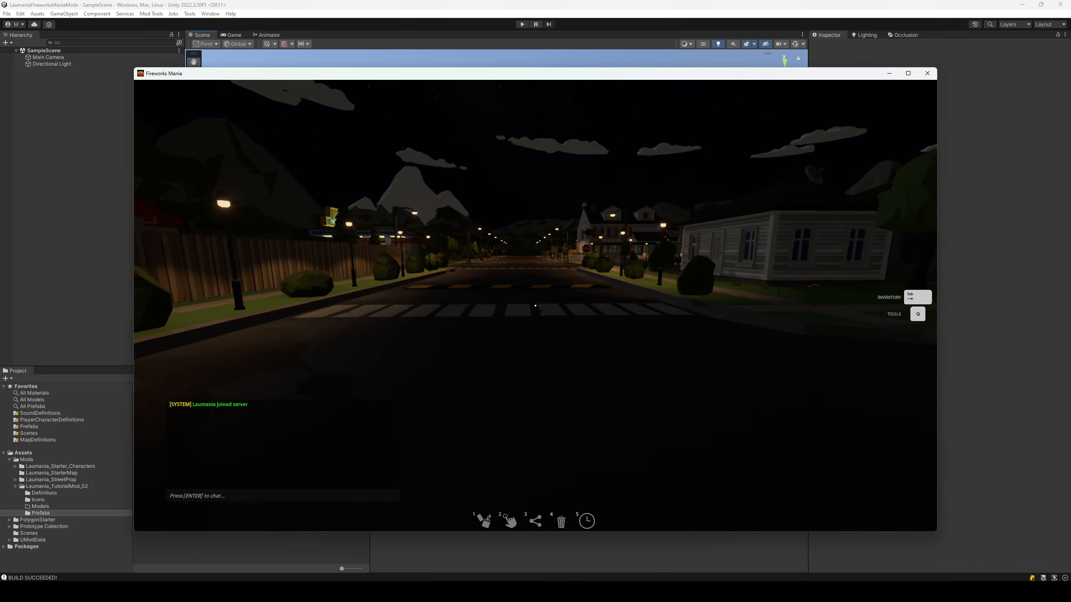
Spawn Laumania Tutorial Cake 02 from the cakes, ignite it to watch the larger flash, and minimise the game.
{"action": "key", "text": "Tab"}
{"action": "left_click", "coordinate": [197, 138]}
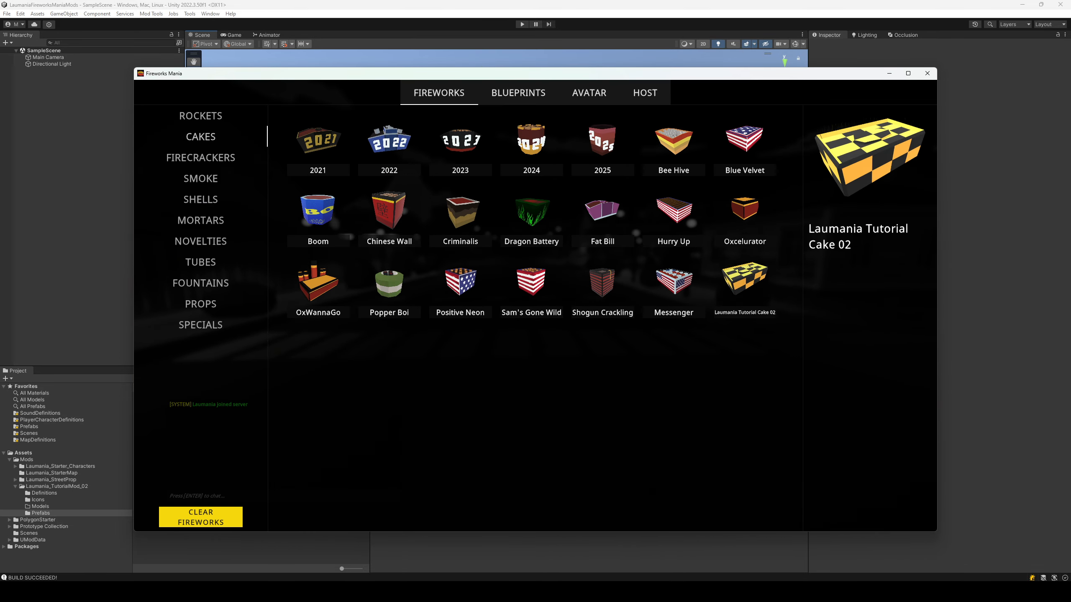
{"action": "left_click", "coordinate": [745, 279]}
{"action": "left_click", "coordinate": [535, 305]}
{"action": "key", "text": "q"}
{"action": "key", "text": "q"}
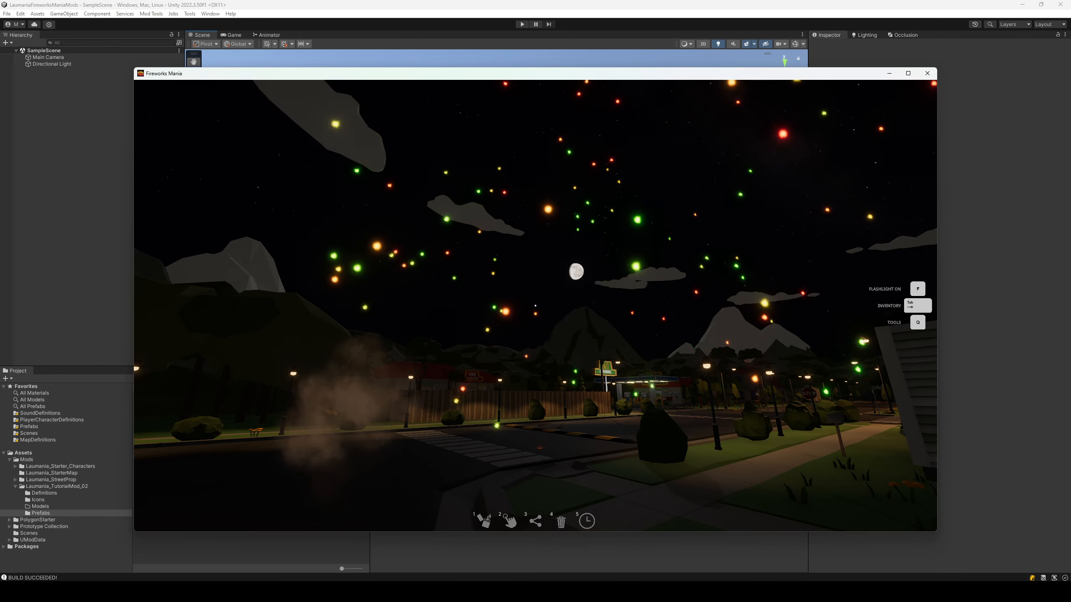
{"action": "key", "text": "Escape"}
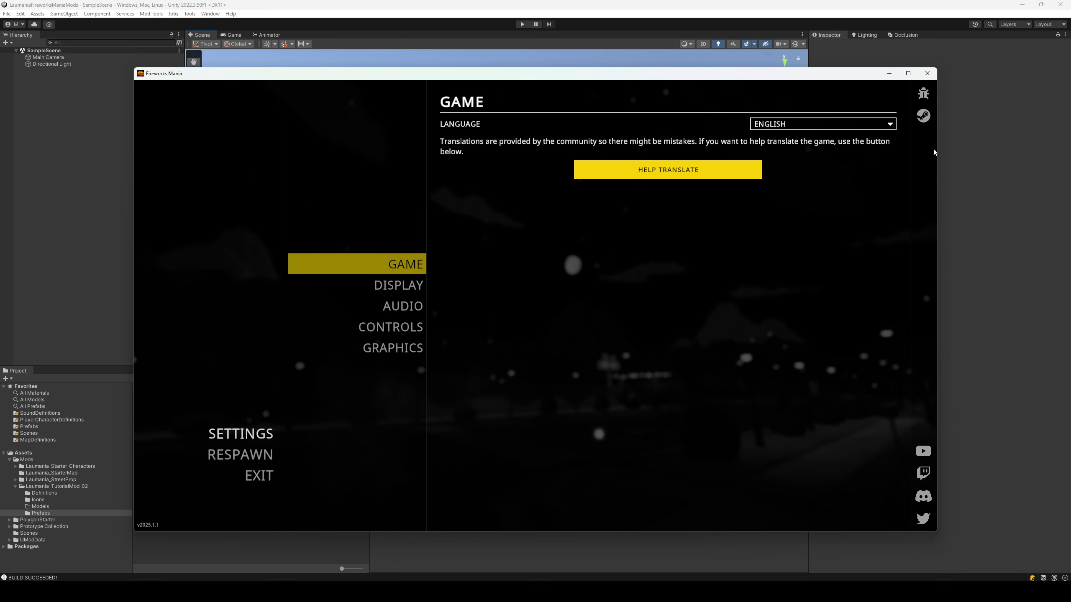
{"action": "left_click", "coordinate": [889, 73]}
Open Laumania_Cake_TutorialCake01Prefab and set New Effect's Start Speed to a random range of 35 to 45.
{"action": "double_click", "coordinate": [192, 395]}
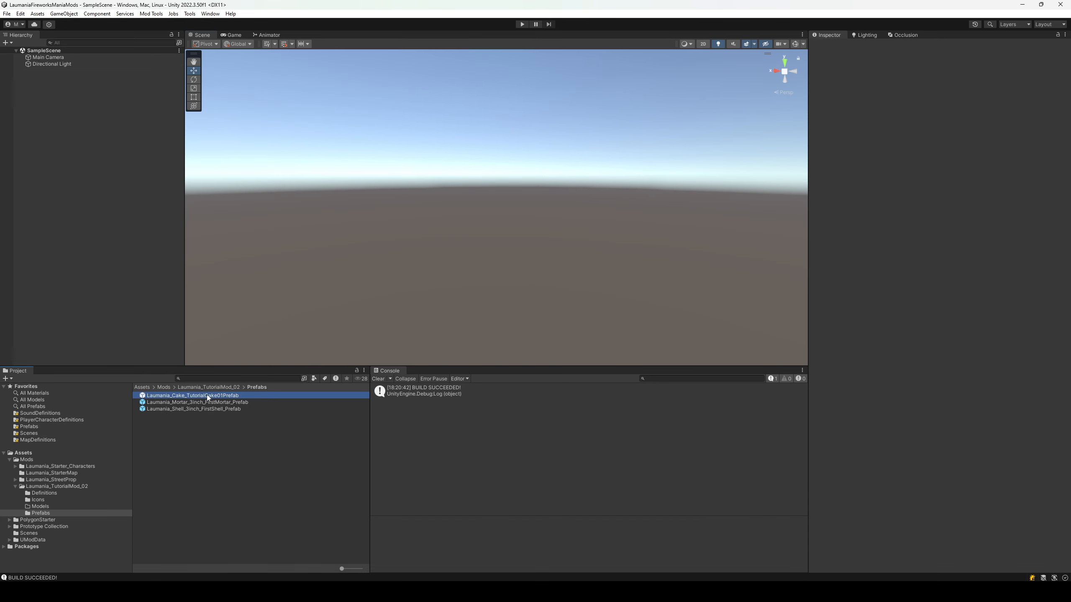
{"action": "left_click", "coordinate": [51, 74]}
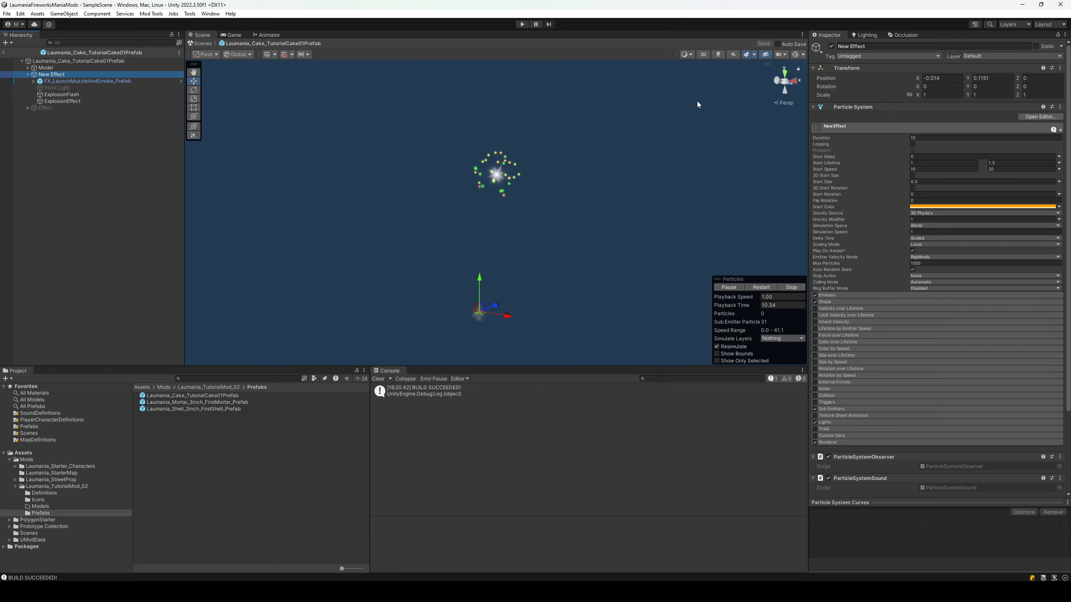
{"action": "left_click", "coordinate": [926, 169]}
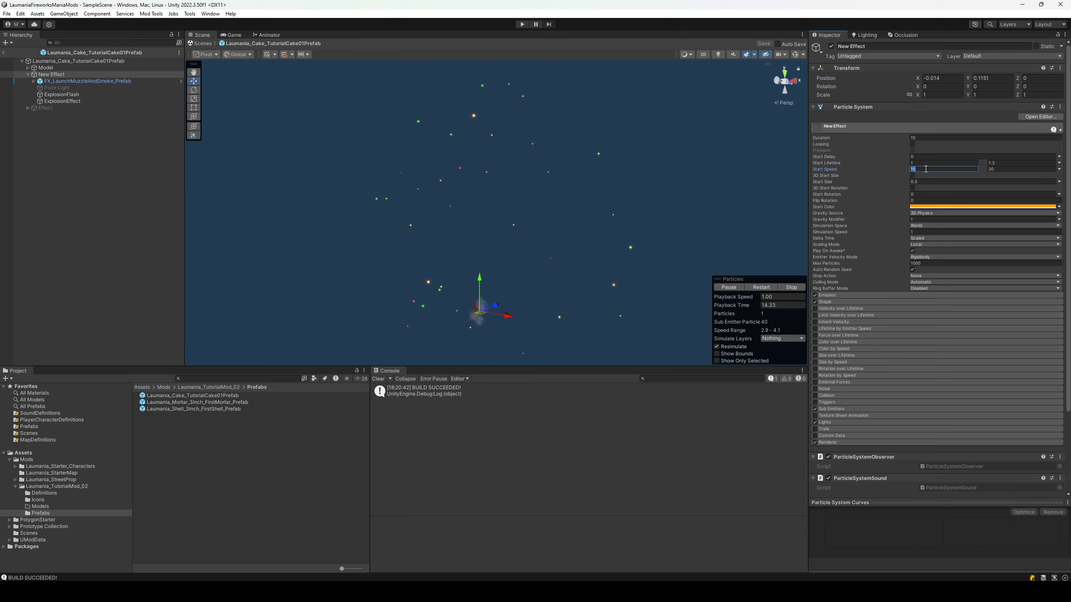
{"action": "type", "text": "35"}
{"action": "key", "text": "Tab"}
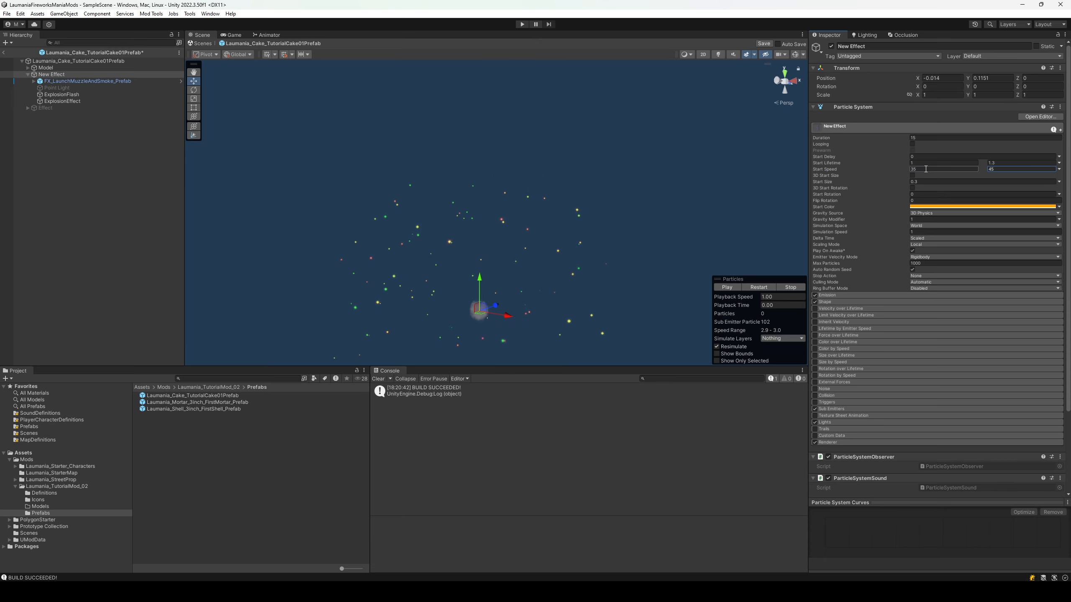
Replay New Effect from the start to preview its launch height, and stop the simulation.
{"action": "left_click", "coordinate": [787, 286]}
{"action": "left_click", "coordinate": [733, 290]}
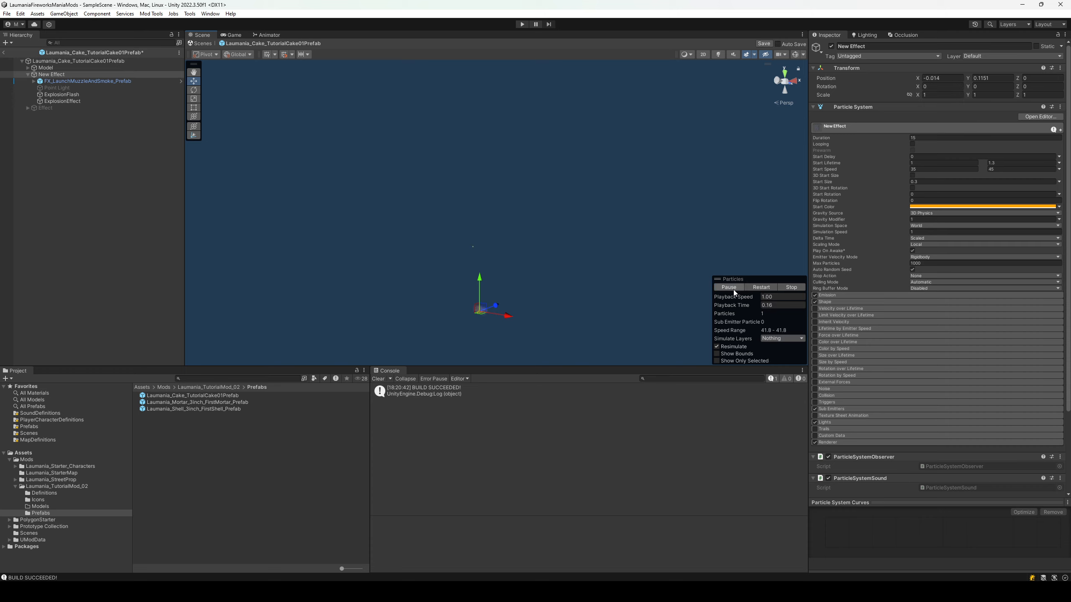
{"action": "right_click_drag", "start_coordinate": [591, 284], "coordinate": [542, 237]}
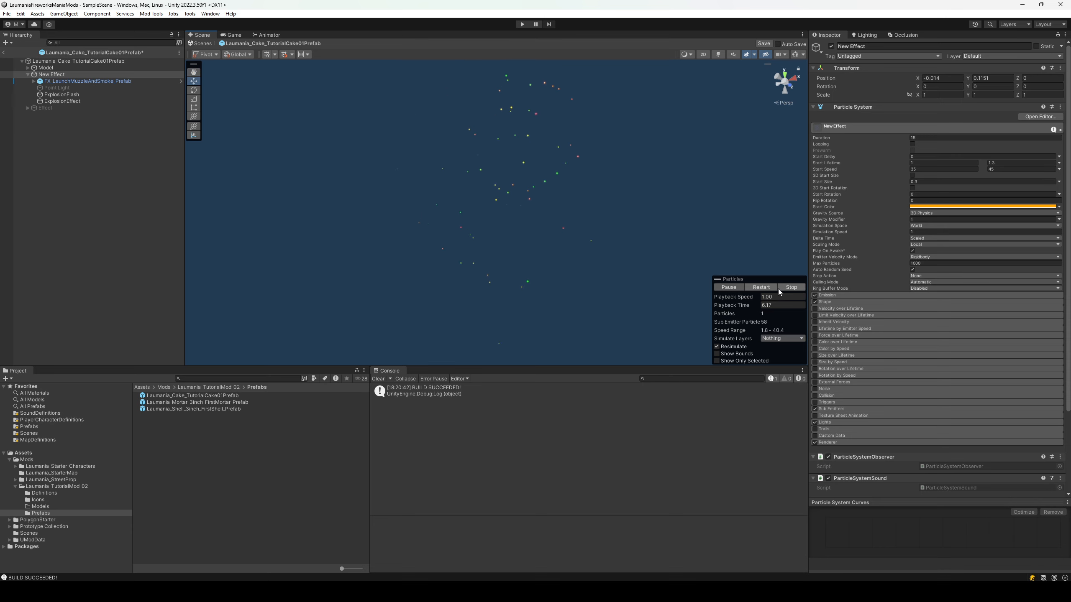
{"action": "left_click", "coordinate": [793, 289]}
Save the cake prefab with New Effect's new launch speed and rebuild the mod.
{"action": "left_click", "coordinate": [78, 75]}
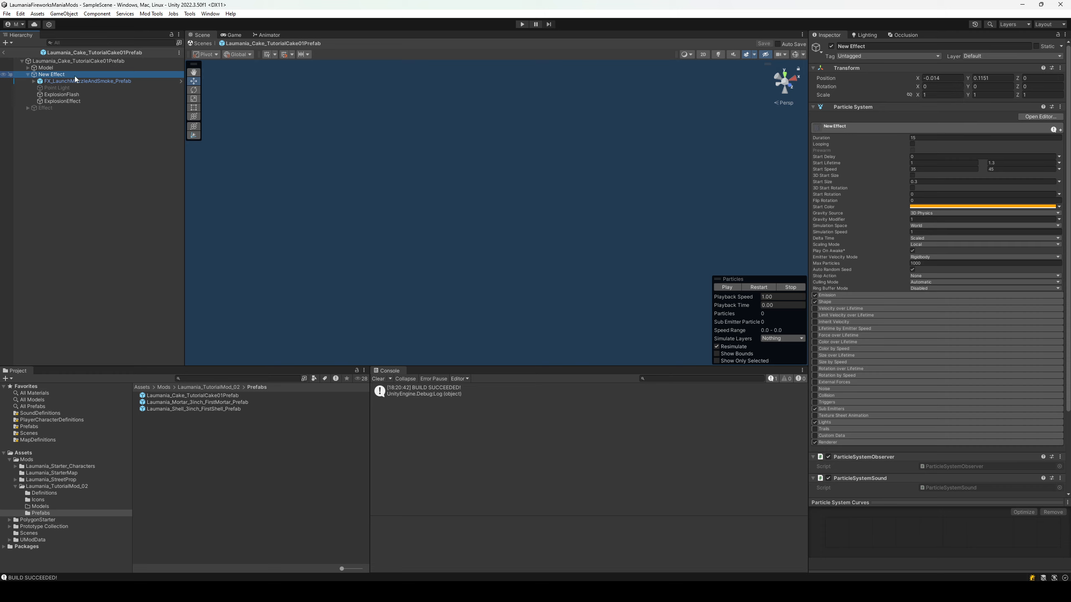
{"action": "right_click_drag", "start_coordinate": [450, 151], "coordinate": [458, 180]}
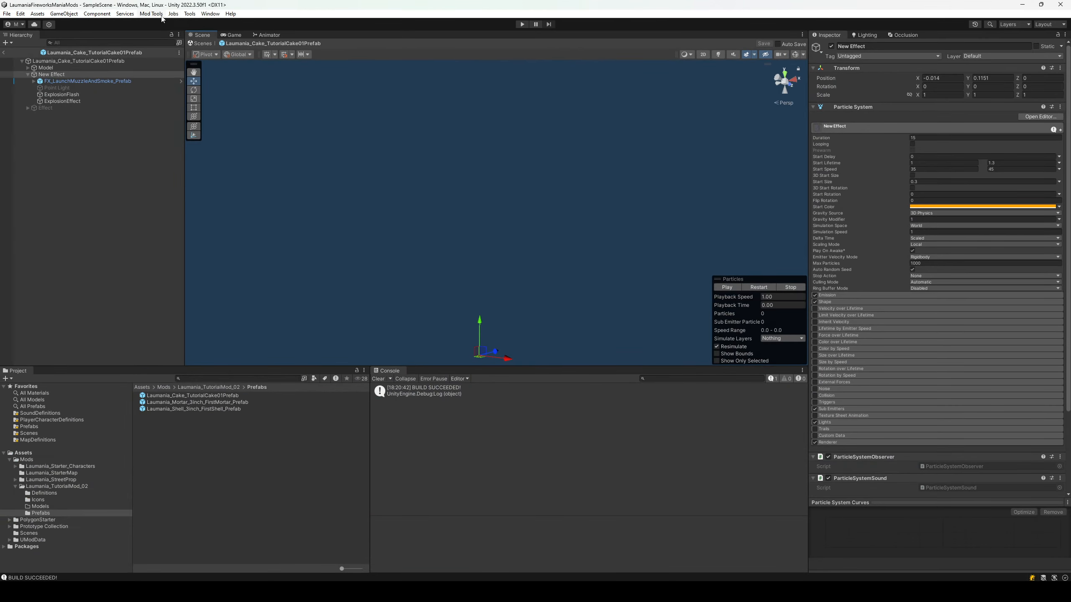
{"action": "left_click", "coordinate": [151, 13]}
{"action": "left_click", "coordinate": [166, 60]}
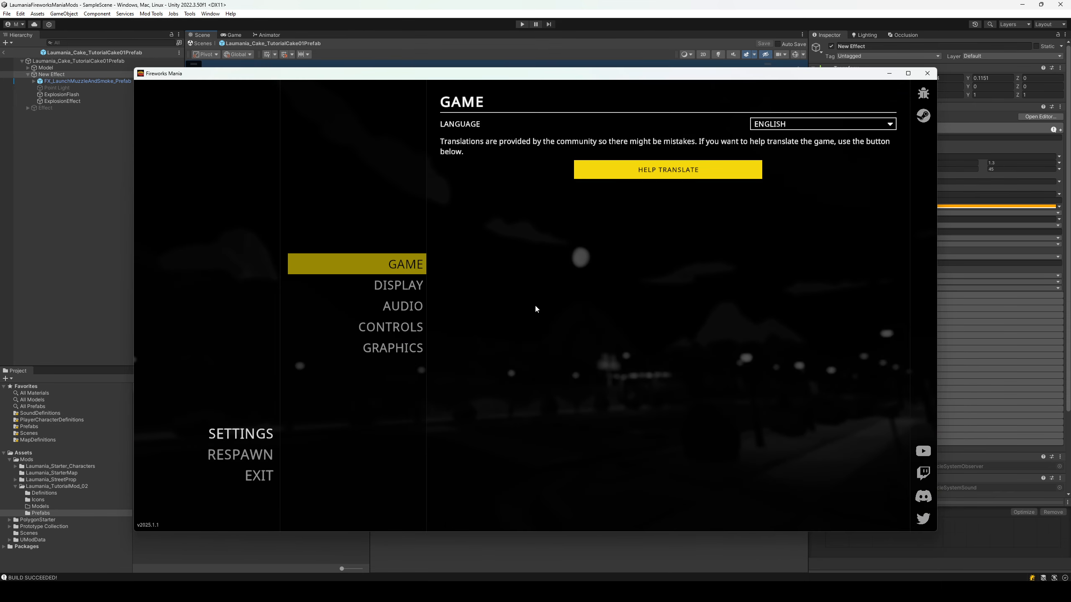
In Fireworks Mania, leave the running map and start a new singleplayer session on Town to load the rebuilt mod.
{"action": "left_click", "coordinate": [259, 476]}
{"action": "left_click", "coordinate": [594, 340]}
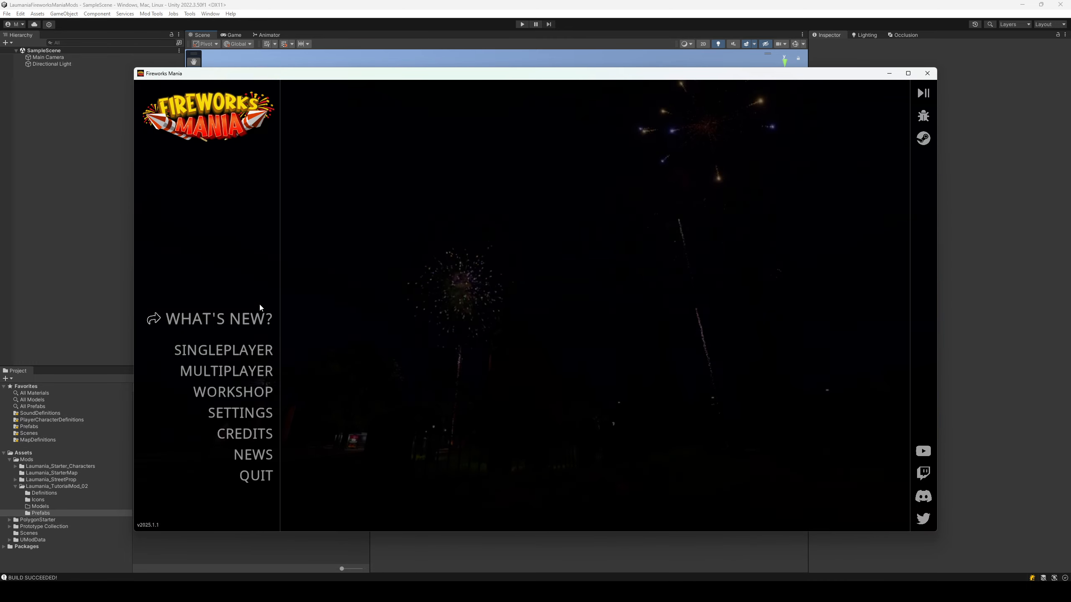
{"action": "left_click", "coordinate": [261, 349]}
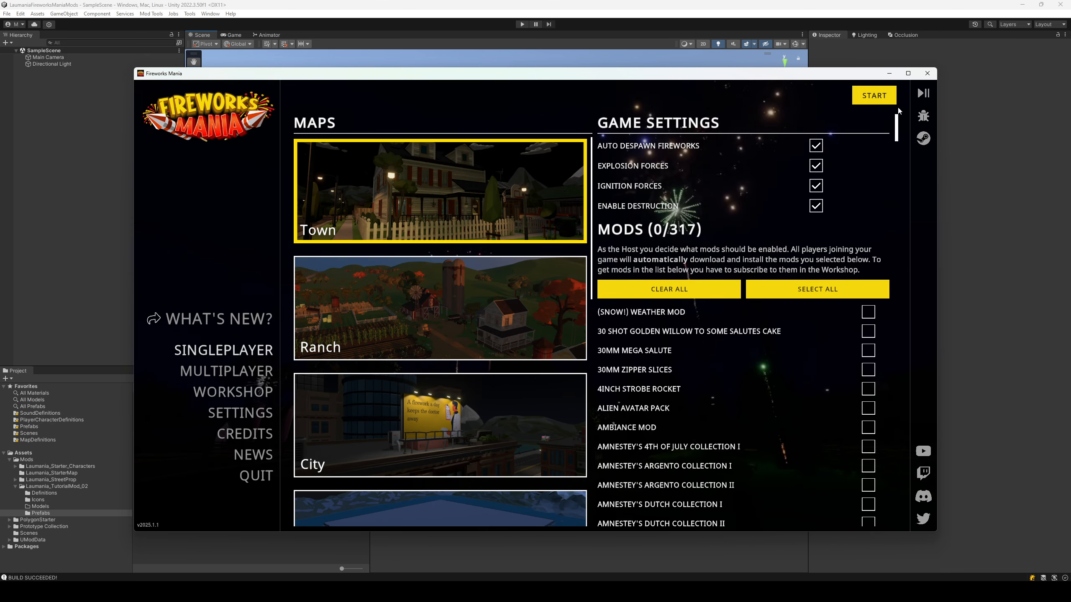
{"action": "left_click", "coordinate": [888, 100]}
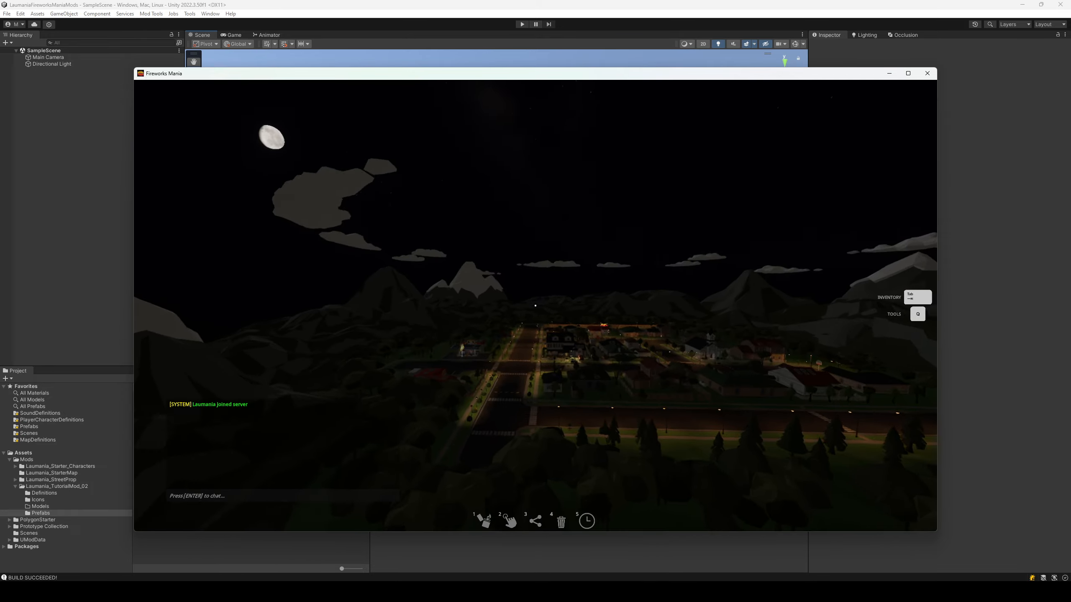
Place Laumania Tutorial Cake 02 on the street, ignite it with the lighter and back away to watch its bursts.
{"action": "key", "text": "Tab"}
{"action": "left_click", "coordinate": [199, 137]}
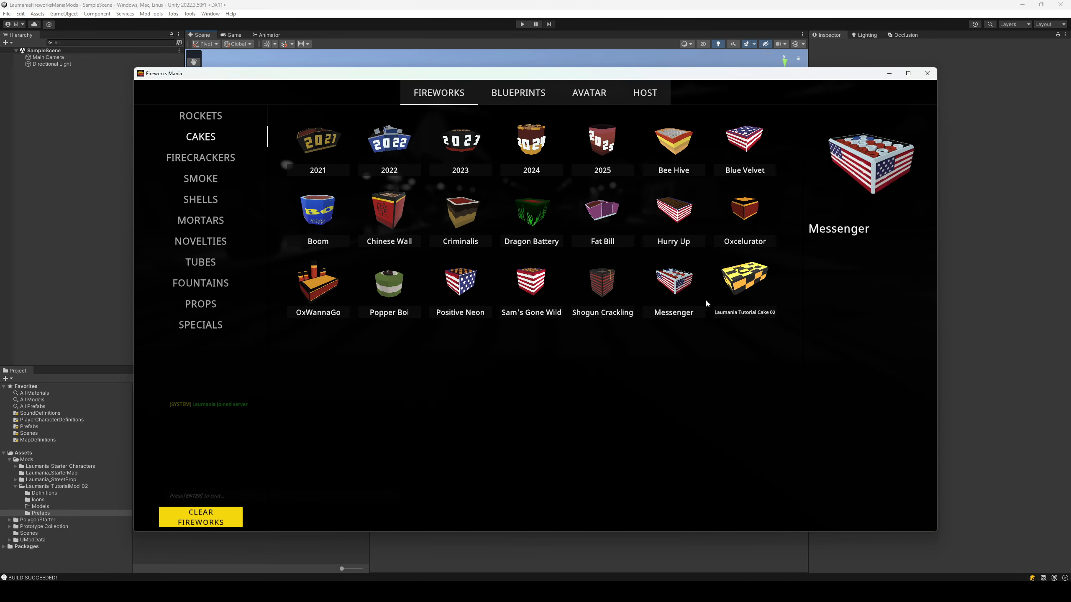
{"action": "key", "text": "Tab"}
{"action": "key", "text": "q"}
{"action": "left_click", "coordinate": [536, 306]}
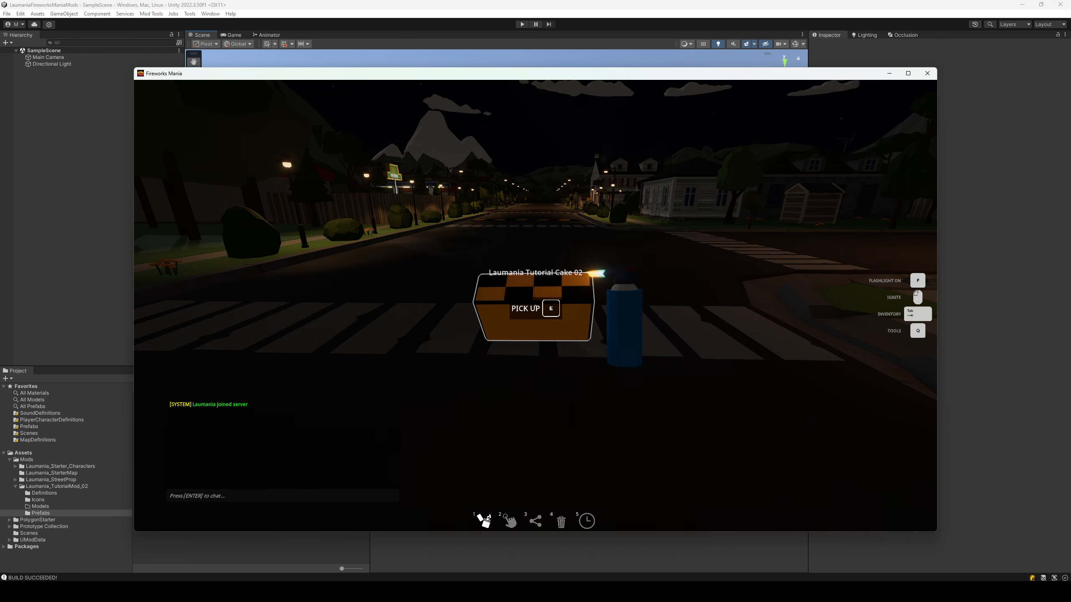
{"action": "key", "text": "q"}
{"action": "key", "text": "d"}
{"action": "key", "text": "s"}
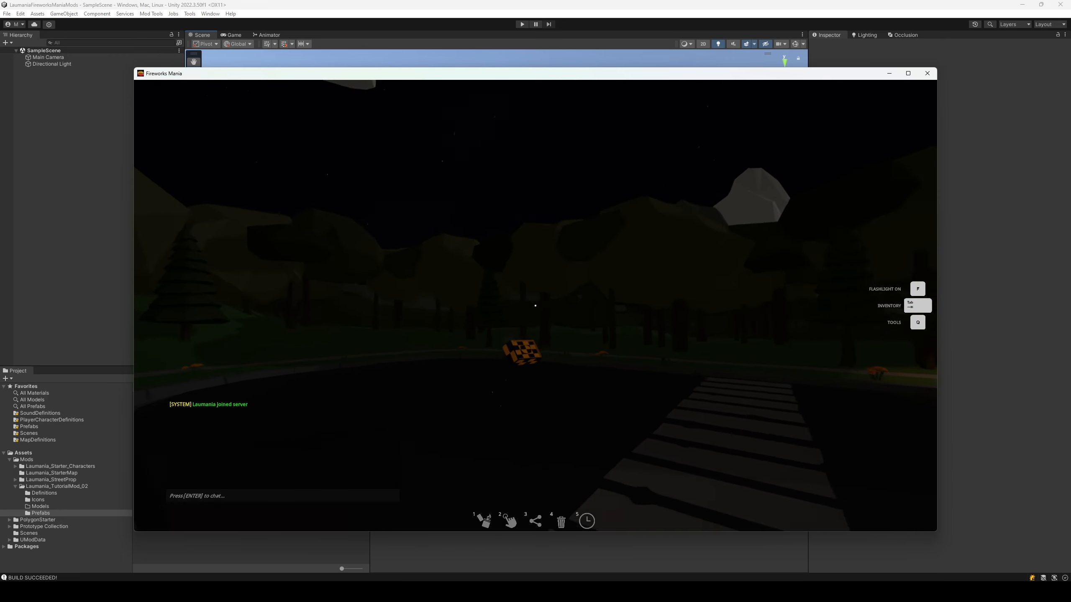
{"action": "key", "text": "s"}
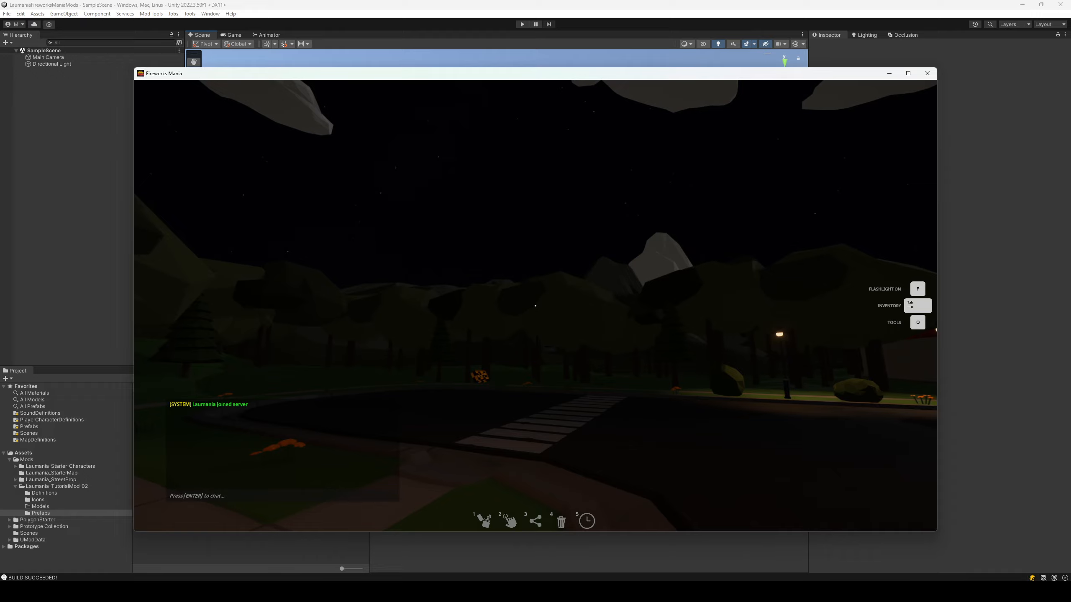
{"action": "key", "text": "s"}
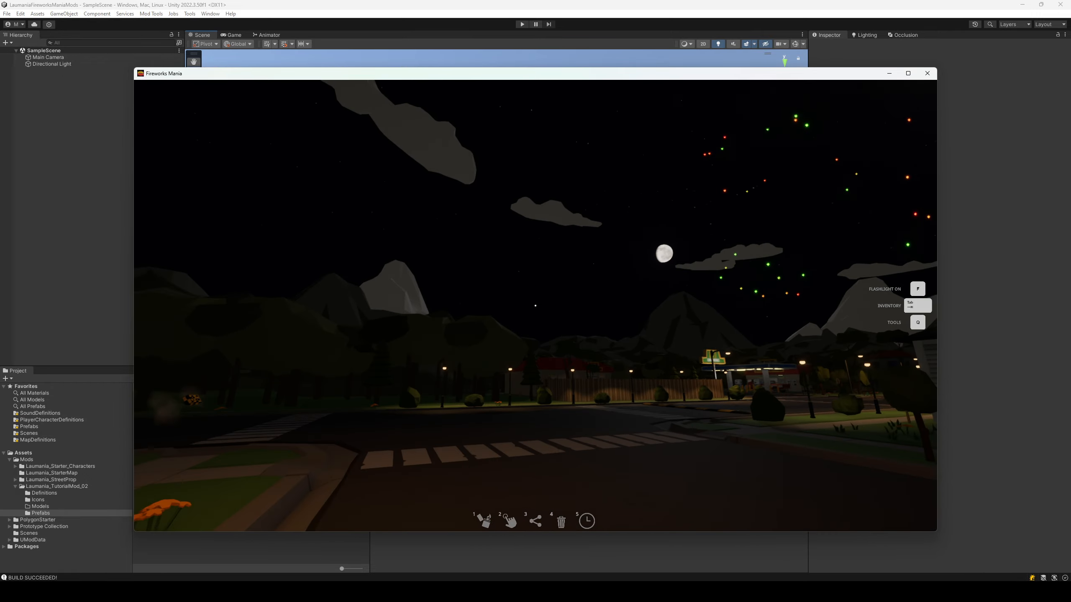
Place and ignite a second Laumania Tutorial Cake 02, watch it from farther away, and minimise the game.
{"action": "key", "text": "Tab"}
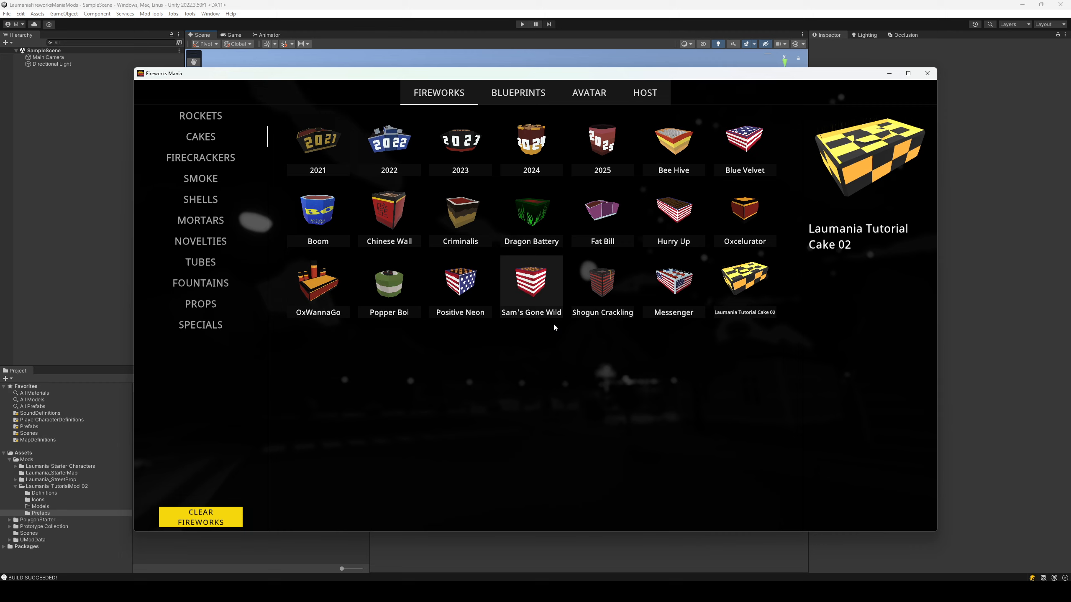
{"action": "left_click", "coordinate": [743, 280]}
{"action": "key", "text": "q"}
{"action": "left_click", "coordinate": [536, 305]}
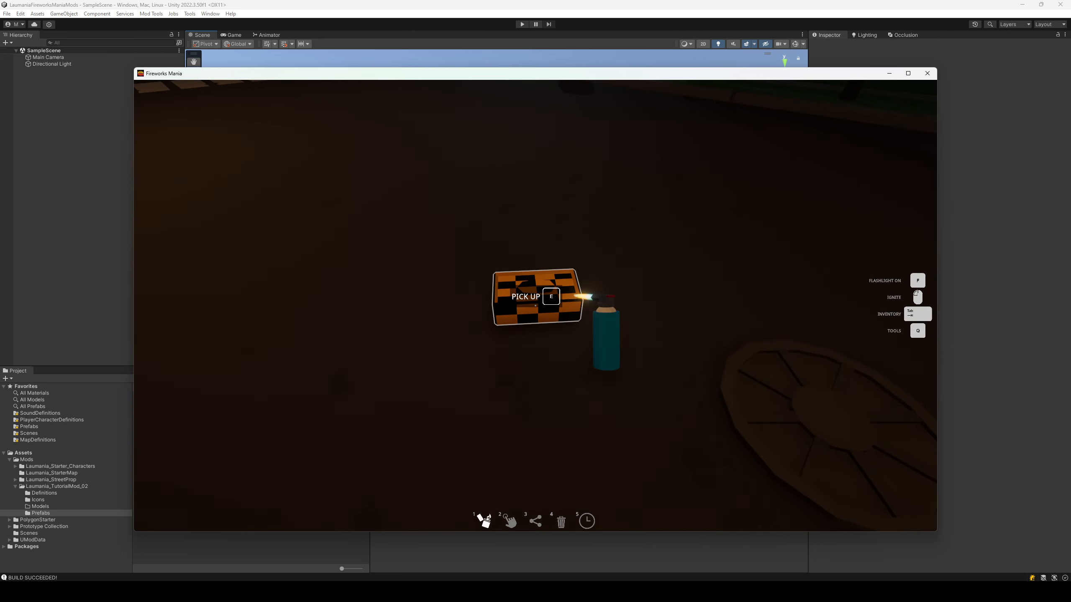
{"action": "key", "text": "q"}
{"action": "left_click", "coordinate": [536, 405]}
{"action": "key", "text": "s"}
{"action": "key", "text": "s"}
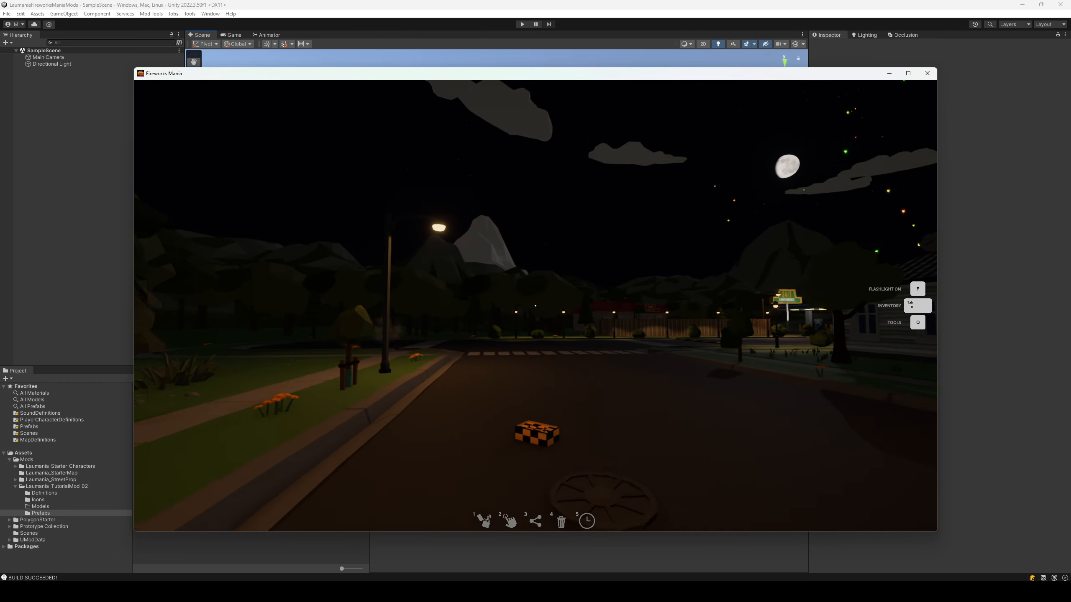
{"action": "key", "text": "s"}
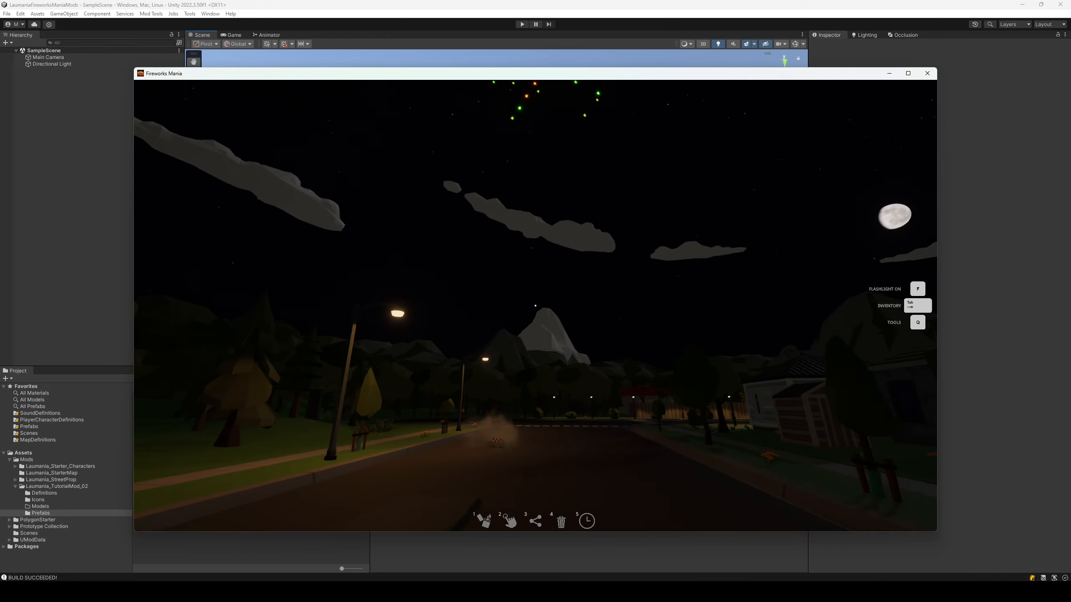
{"action": "key", "text": "Escape"}
{"action": "left_click", "coordinate": [890, 74]}
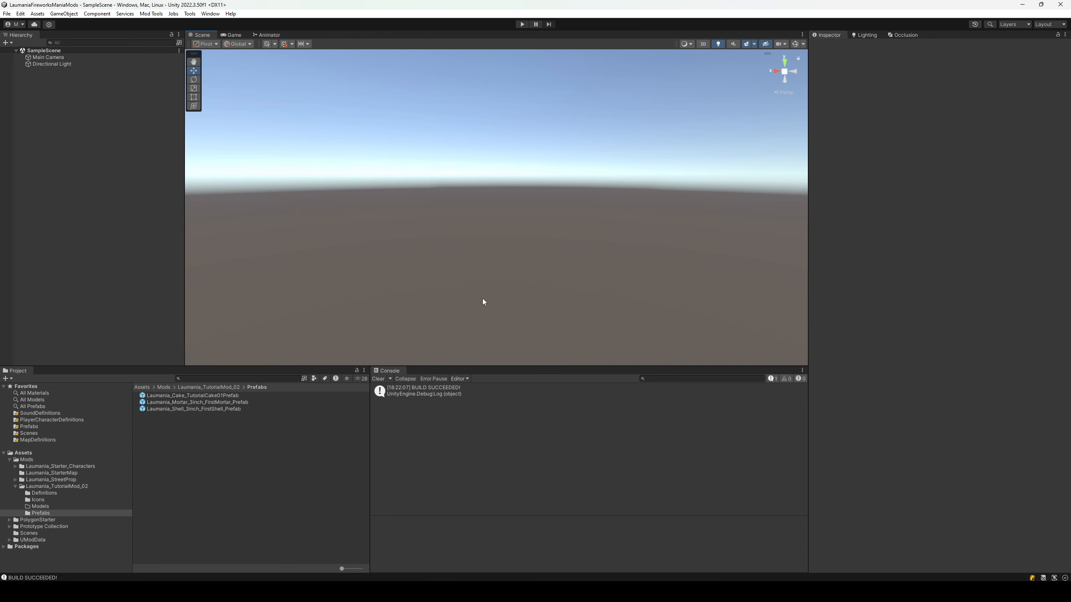
Open the Laumania_Cake_TutorialCake01Prefab prefab and set New Effect's particle Start Size to 1.
{"action": "double_click", "coordinate": [213, 395]}
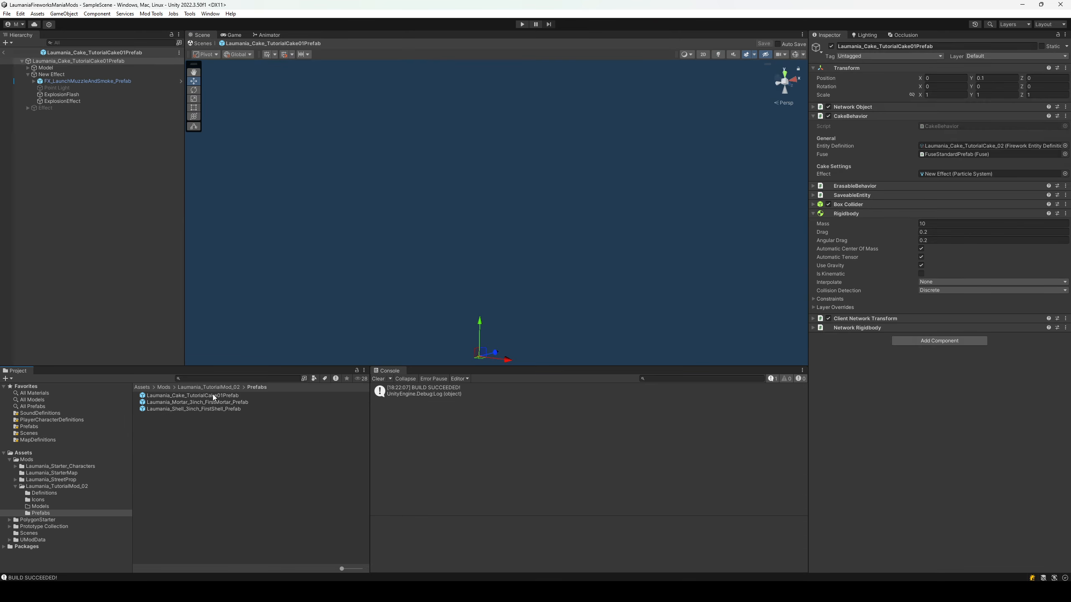
{"action": "left_click", "coordinate": [63, 75]}
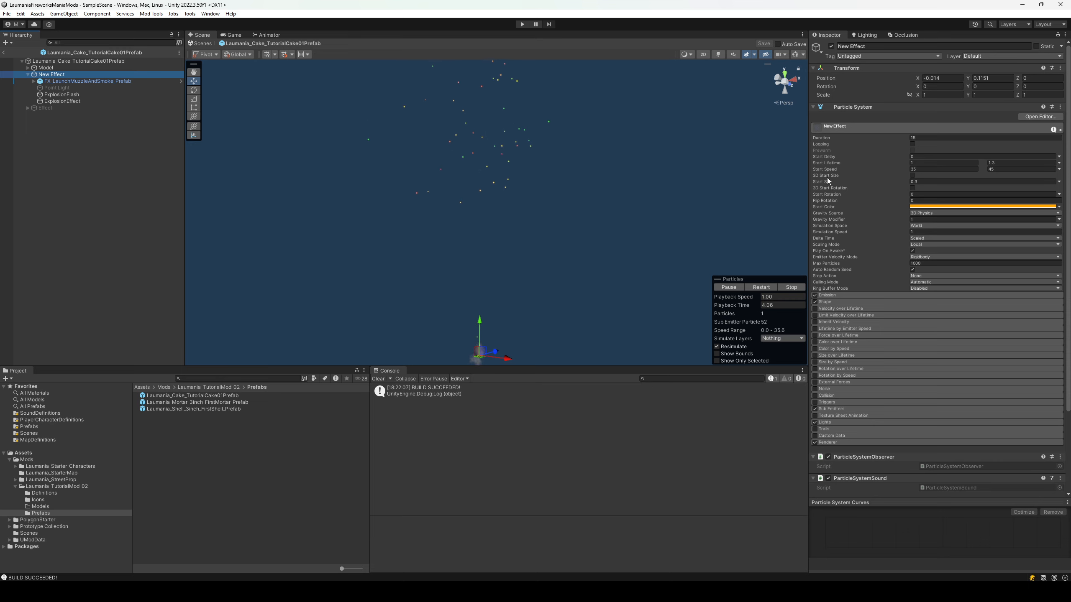
{"action": "left_click", "coordinate": [924, 182]}
{"action": "type", "text": "1"}
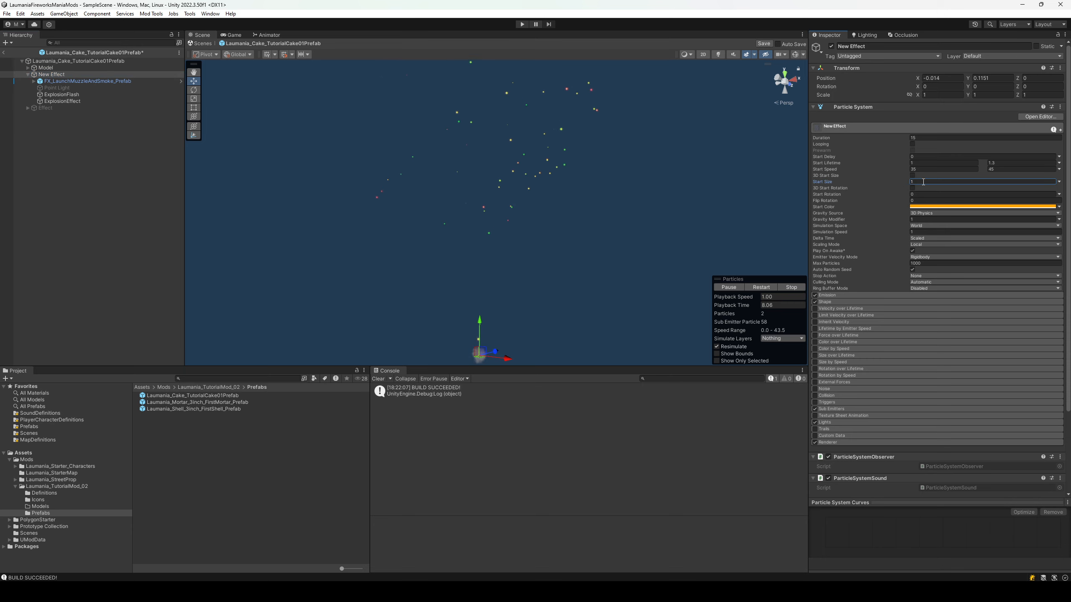
Restart New Effect's particle preview and examine the launches and bursts from several viewing angles.
{"action": "left_click", "coordinate": [791, 287]}
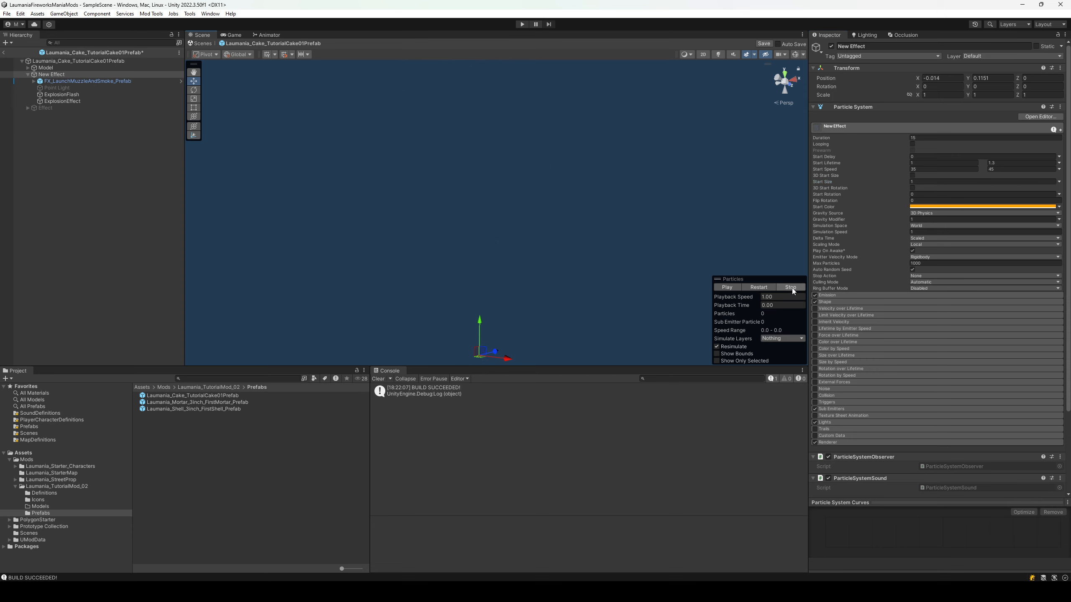
{"action": "left_click", "coordinate": [729, 287]}
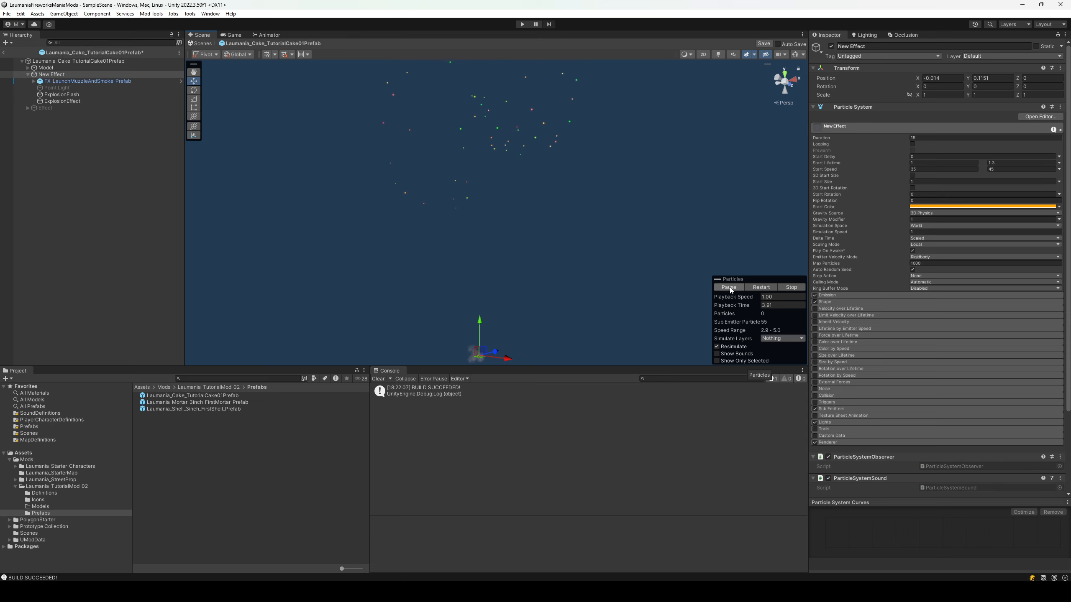
{"action": "left_click", "coordinate": [729, 287]}
{"action": "left_click_drag", "start_coordinate": [658, 275], "coordinate": [534, 197], "text": "alt"}
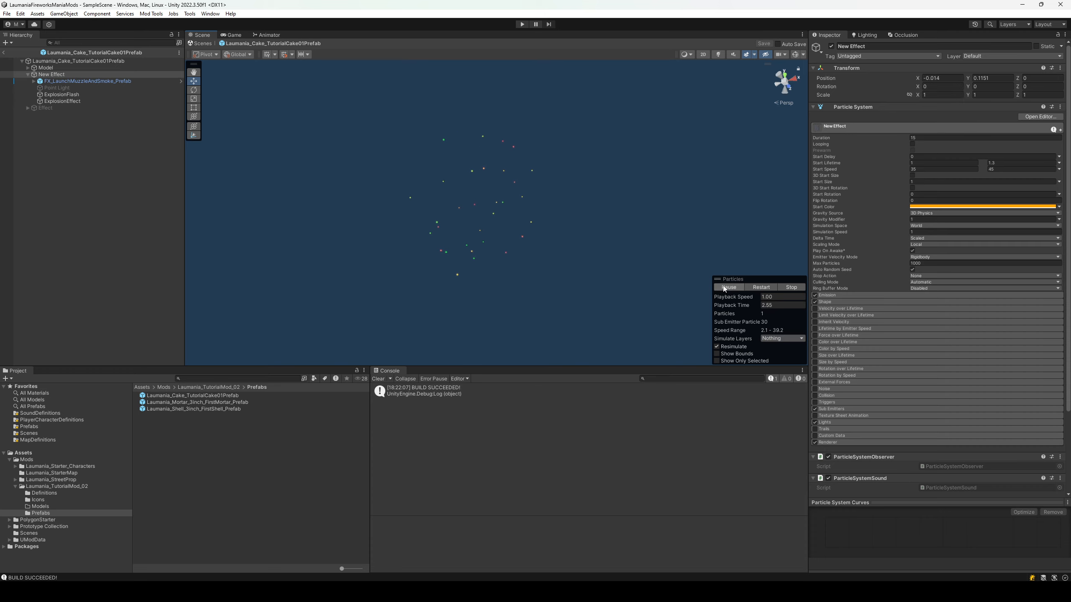
{"action": "left_click_drag", "start_coordinate": [549, 233], "coordinate": [520, 243], "text": "alt"}
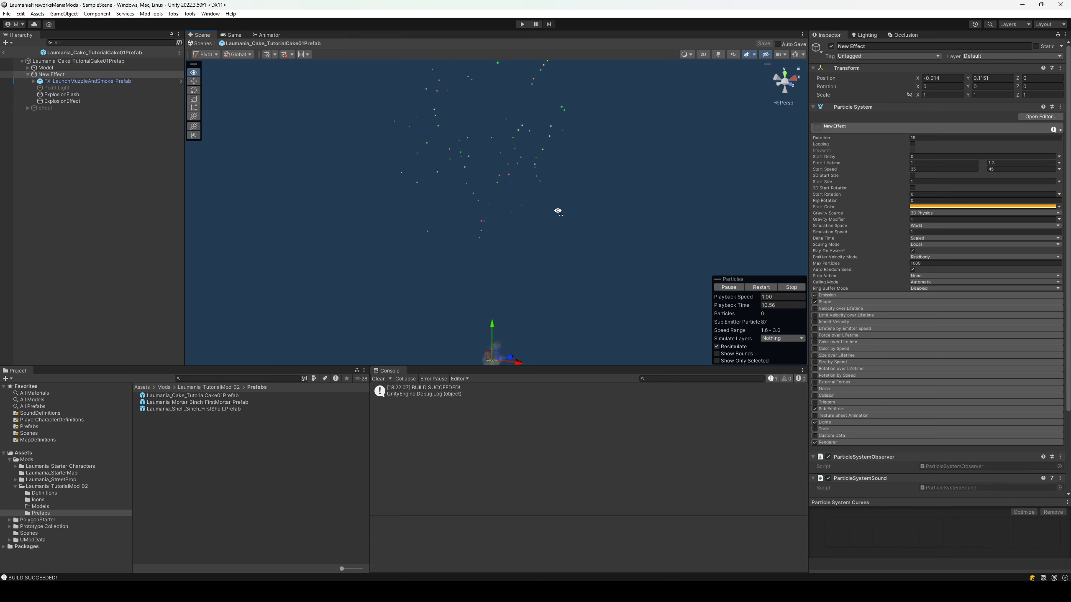
{"action": "left_click_drag", "start_coordinate": [557, 211], "coordinate": [559, 253], "text": "alt"}
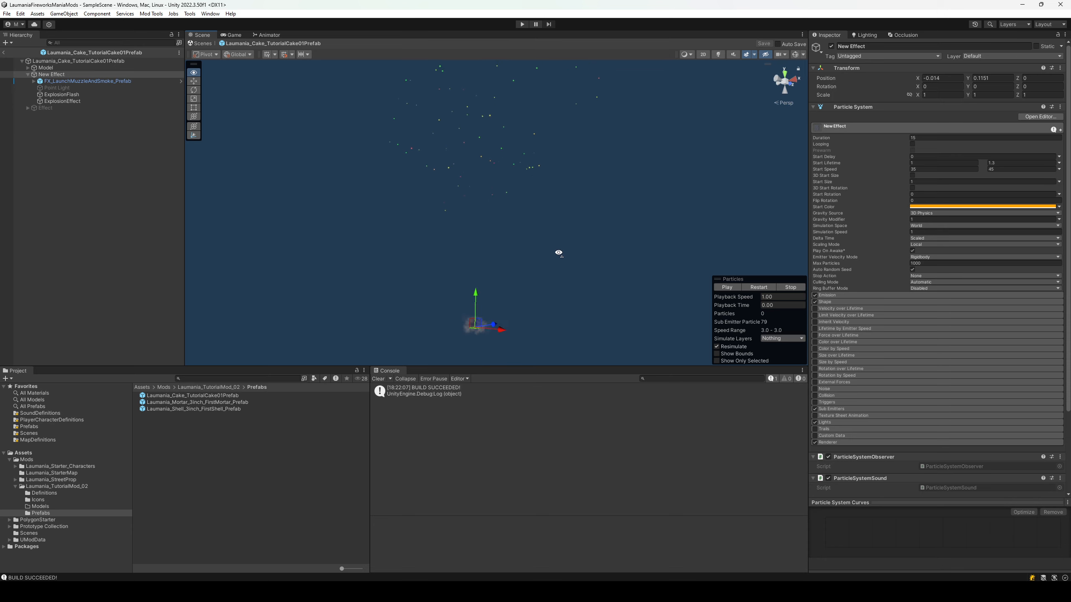
Stop the particle preview and rebuild the mod with the new start size.
{"action": "left_click", "coordinate": [791, 288]}
{"action": "left_click", "coordinate": [141, 14]}
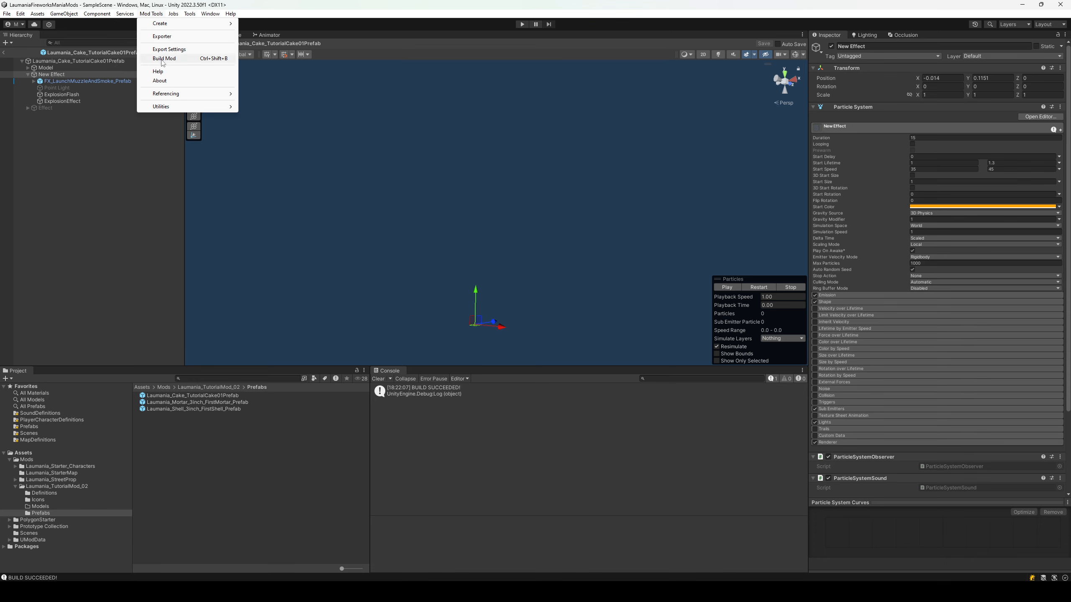
{"action": "left_click", "coordinate": [163, 58]}
Switch to Fireworks Mania, leave the running map and start a new singleplayer session to load the rebuilt mod.
{"action": "mouse_move", "coordinate": [710, 592]}
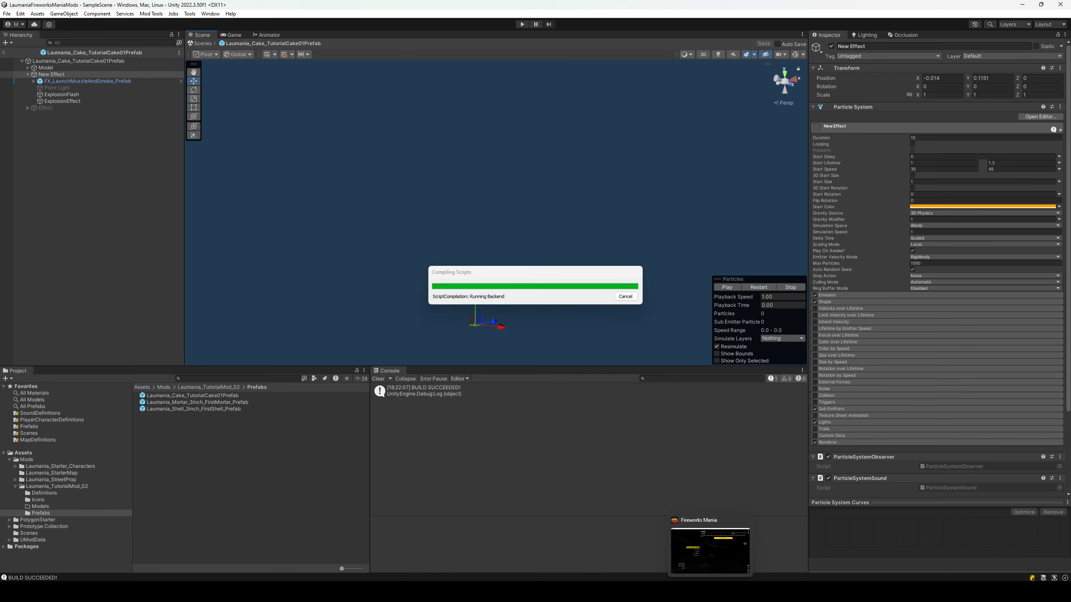
{"action": "left_click", "coordinate": [710, 550]}
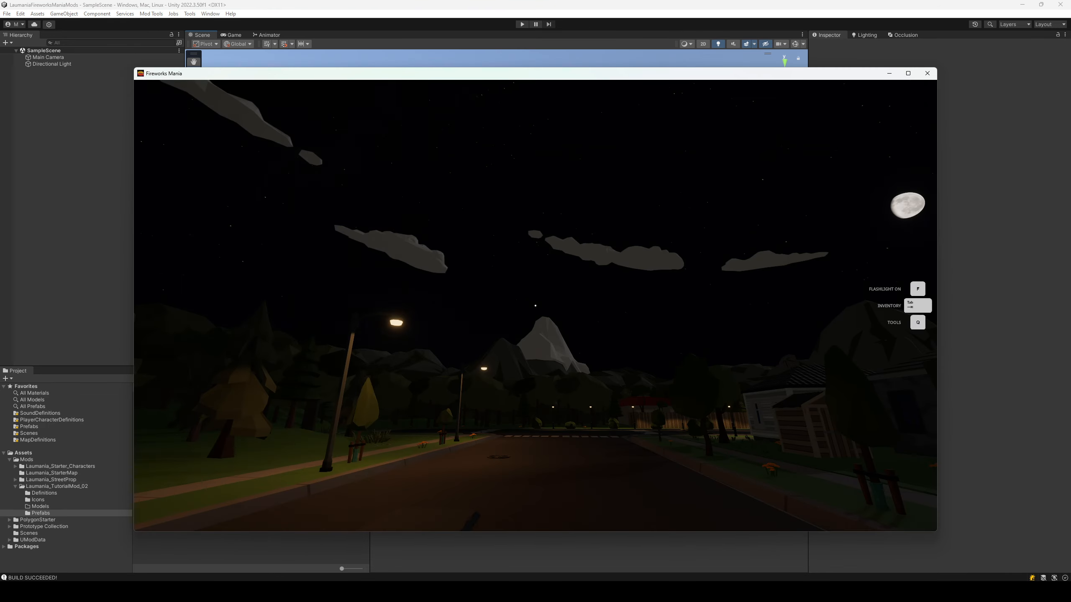
{"action": "left_click", "coordinate": [259, 475]}
{"action": "left_click", "coordinate": [613, 333]}
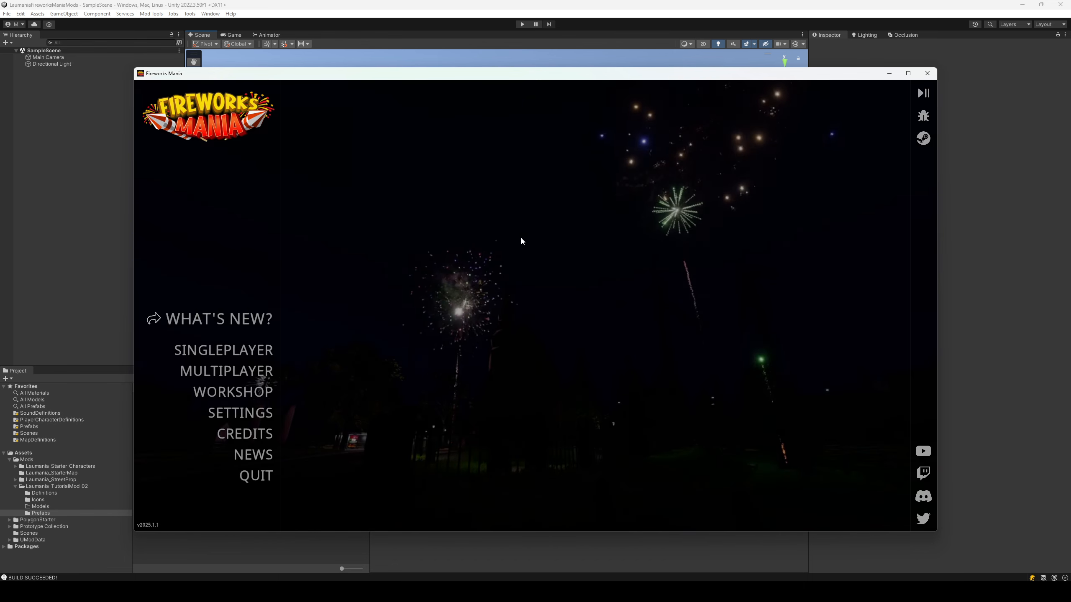
{"action": "left_click", "coordinate": [246, 351]}
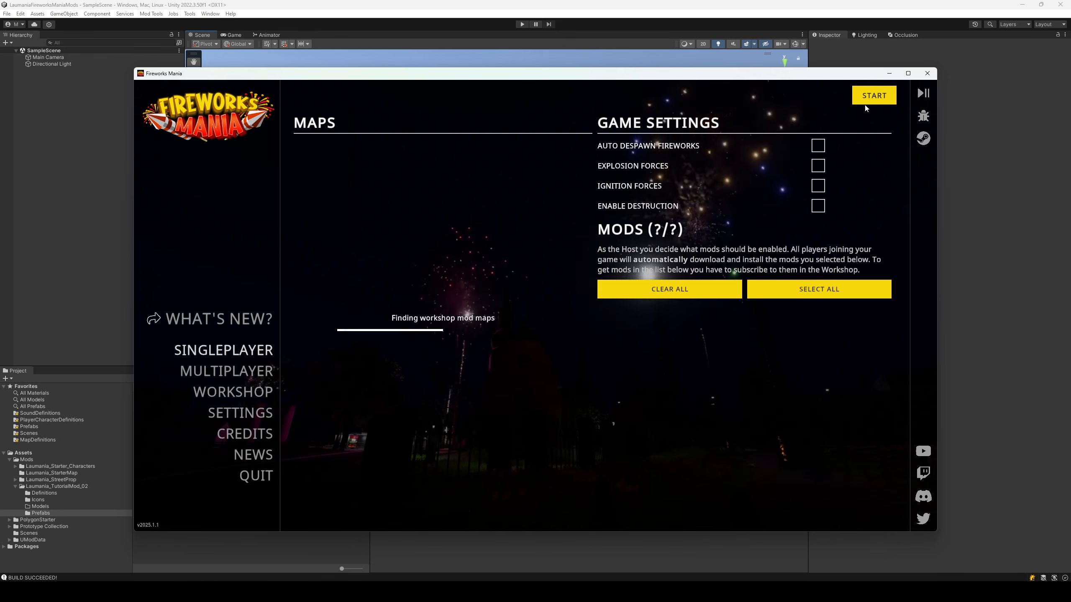
{"action": "left_click", "coordinate": [873, 96]}
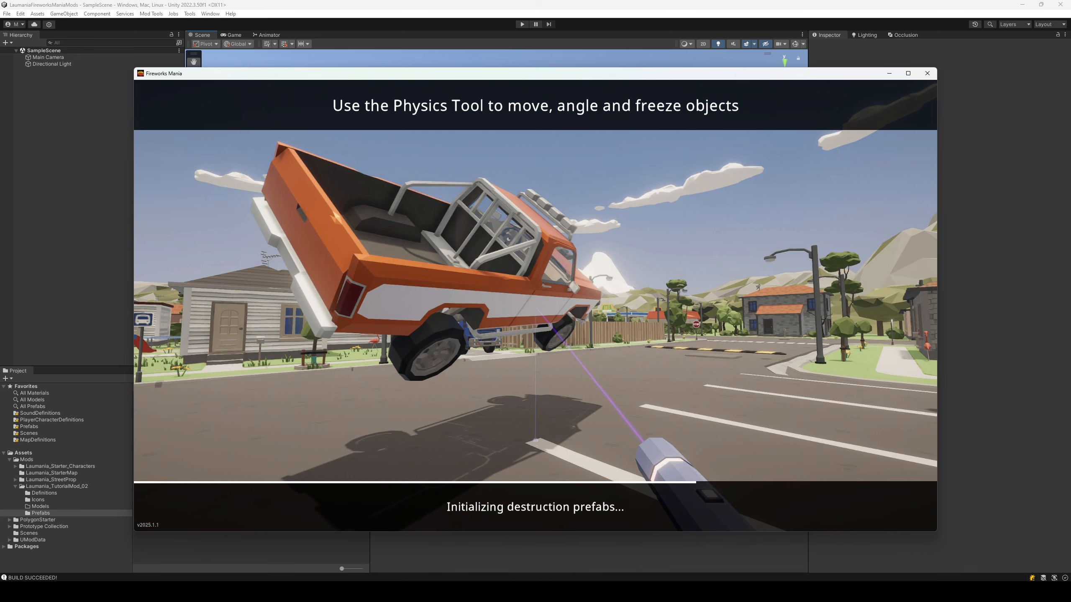
Pick Laumania Tutorial Cake 02 from the cakes in the inventory and place it on the street.
{"action": "key", "text": "Tab"}
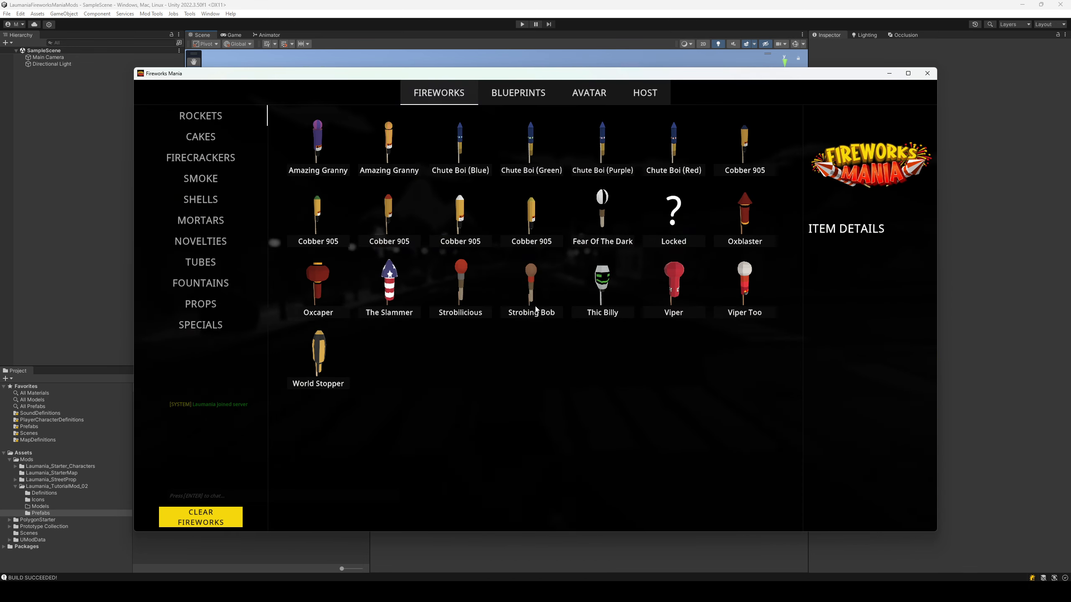
{"action": "left_click", "coordinate": [199, 137]}
{"action": "left_click", "coordinate": [460, 146]}
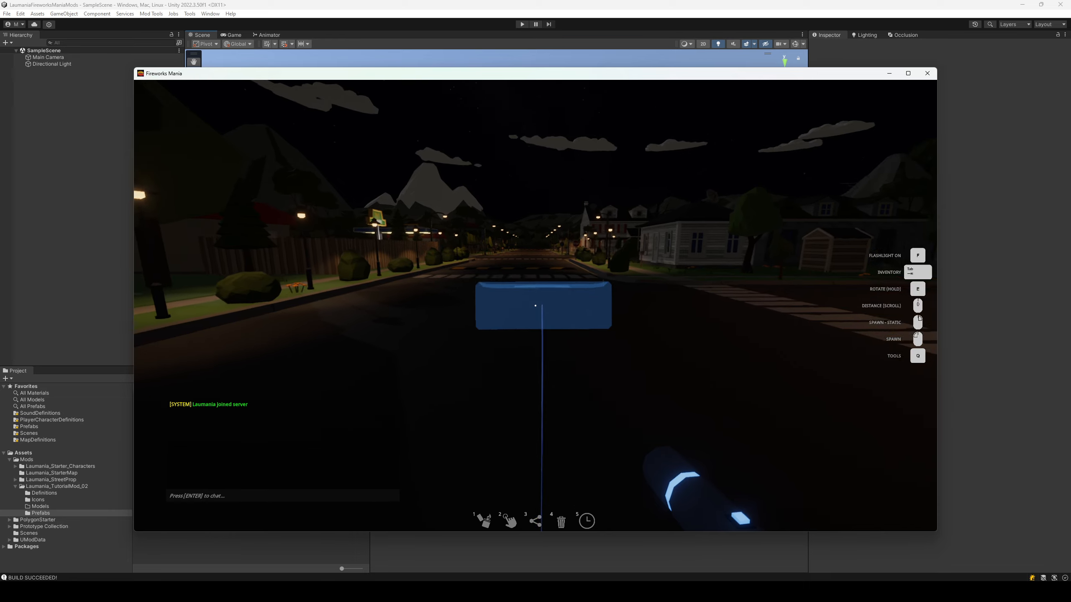
{"action": "key", "text": "w"}
{"action": "left_click", "coordinate": [535, 306]}
Ignite the placed cake with the Ignite Tool and back away to watch its launches and bursts in the sky.
{"action": "key", "text": "q"}
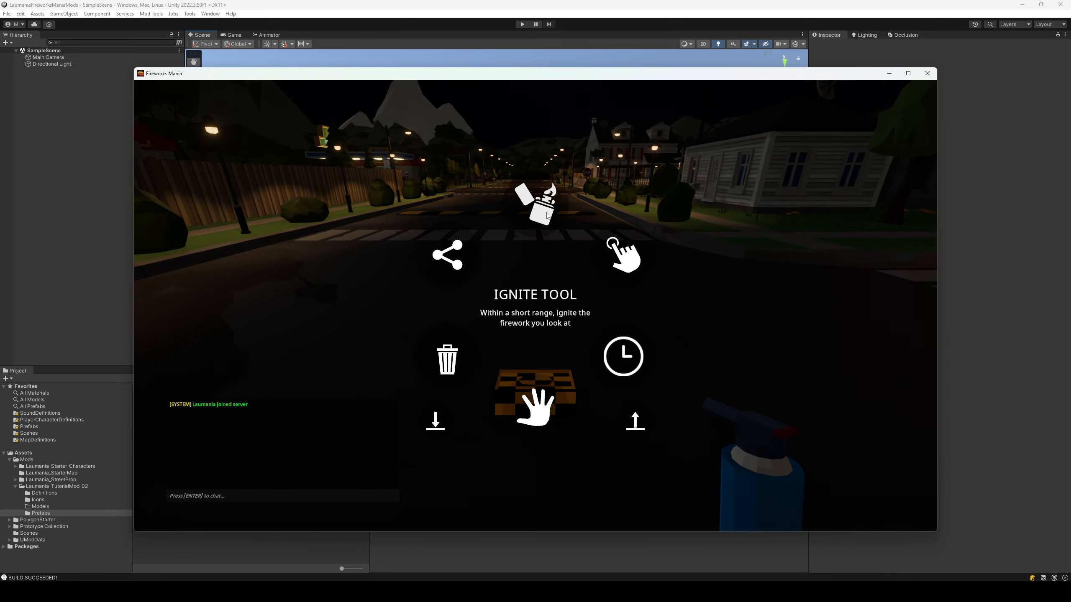
{"action": "left_click", "coordinate": [535, 305]}
{"action": "key", "text": "q"}
{"action": "key", "text": "s"}
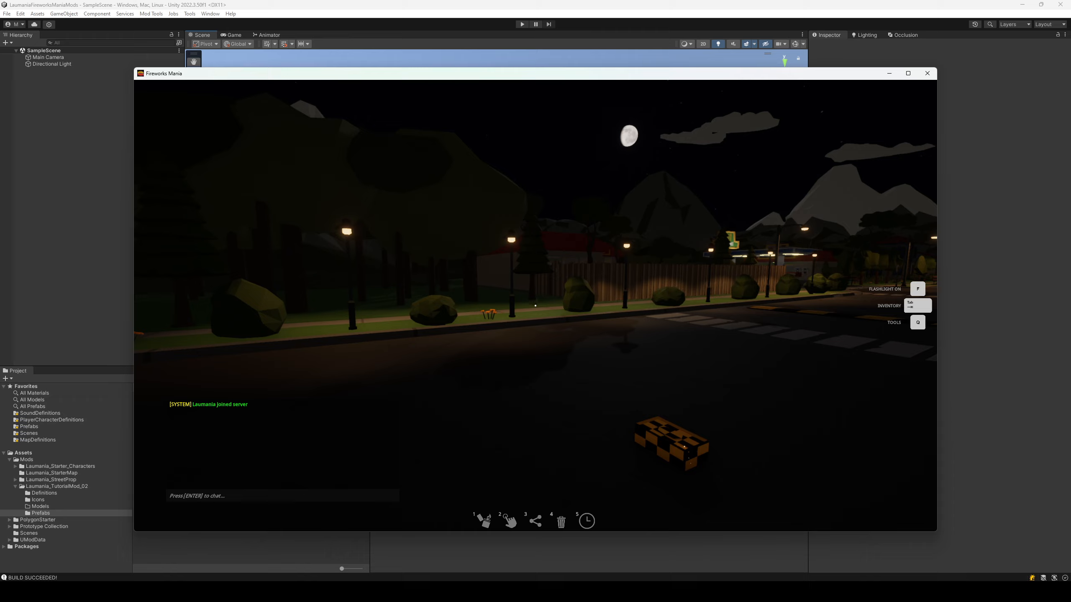
{"action": "key", "text": "s"}
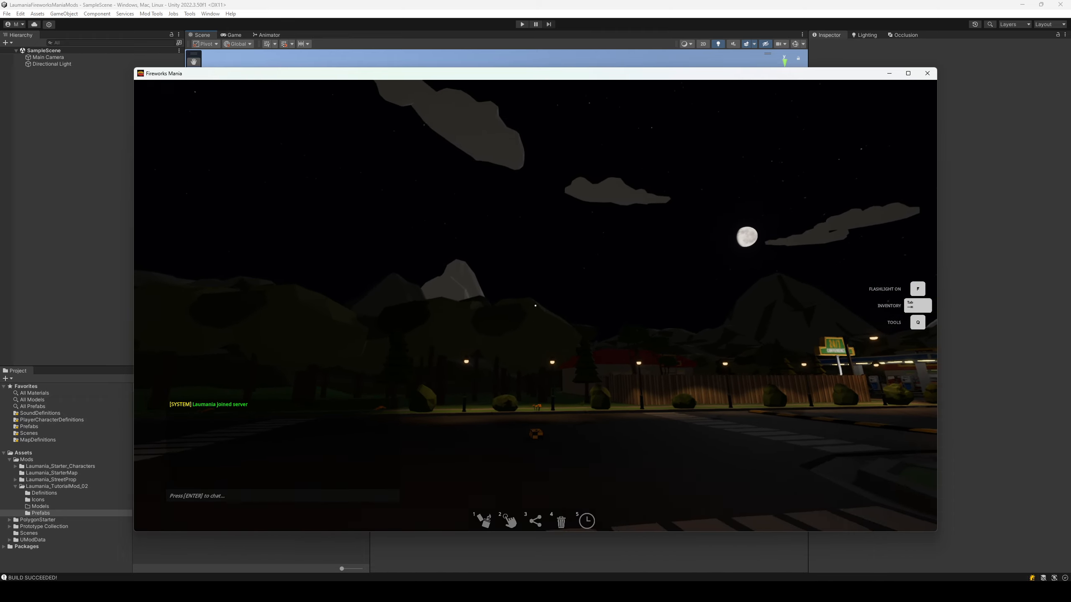
{"action": "key", "text": "s"}
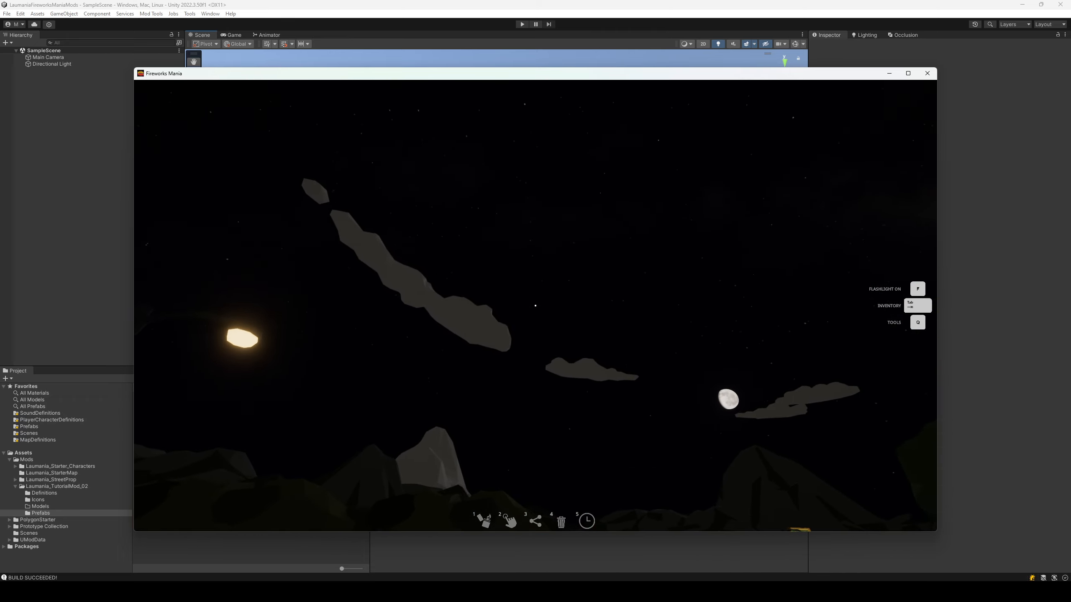
{"action": "key", "text": "s"}
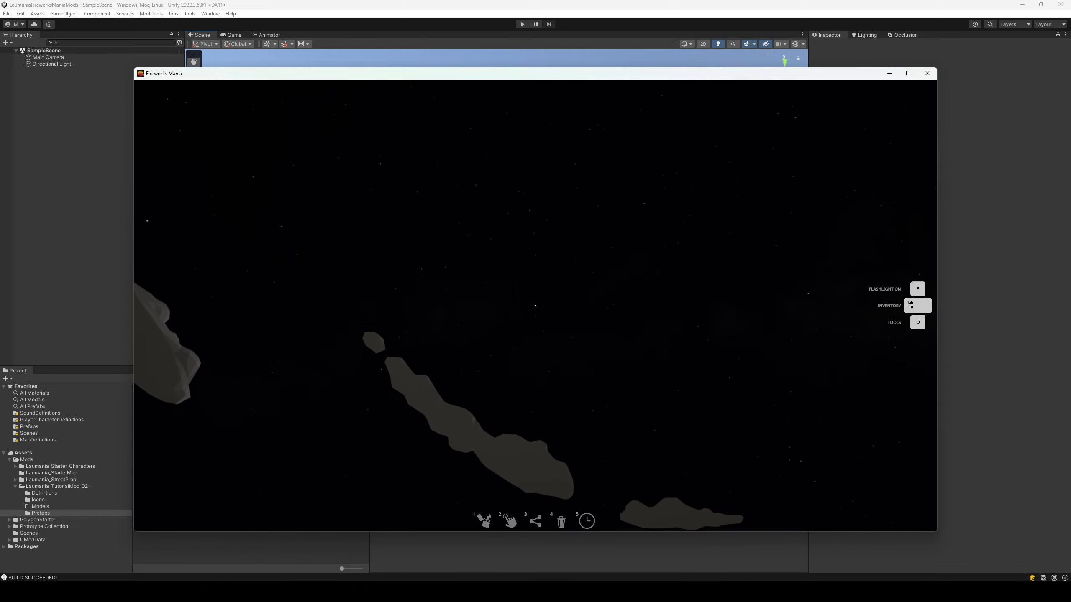
Place a second Laumania Tutorial Cake 02 on the street beside the spent one.
{"action": "key", "text": "Tab"}
{"action": "left_click", "coordinate": [770, 285]}
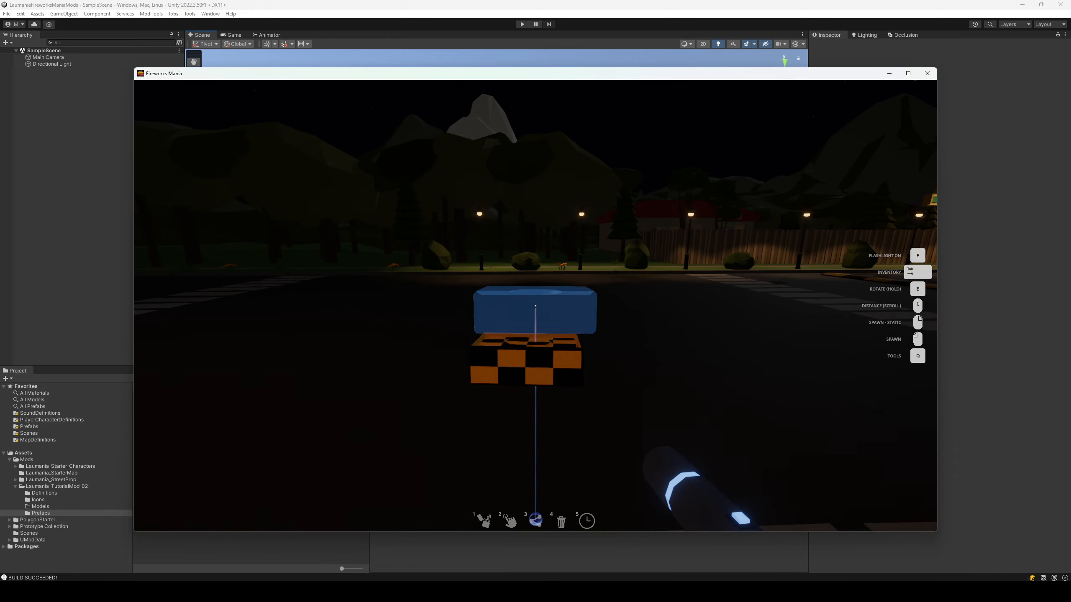
{"action": "left_click", "coordinate": [535, 306]}
Ignite the second cake and watch its bursts from a distance, then minimise the game to return to Unity.
{"action": "key", "text": "q"}
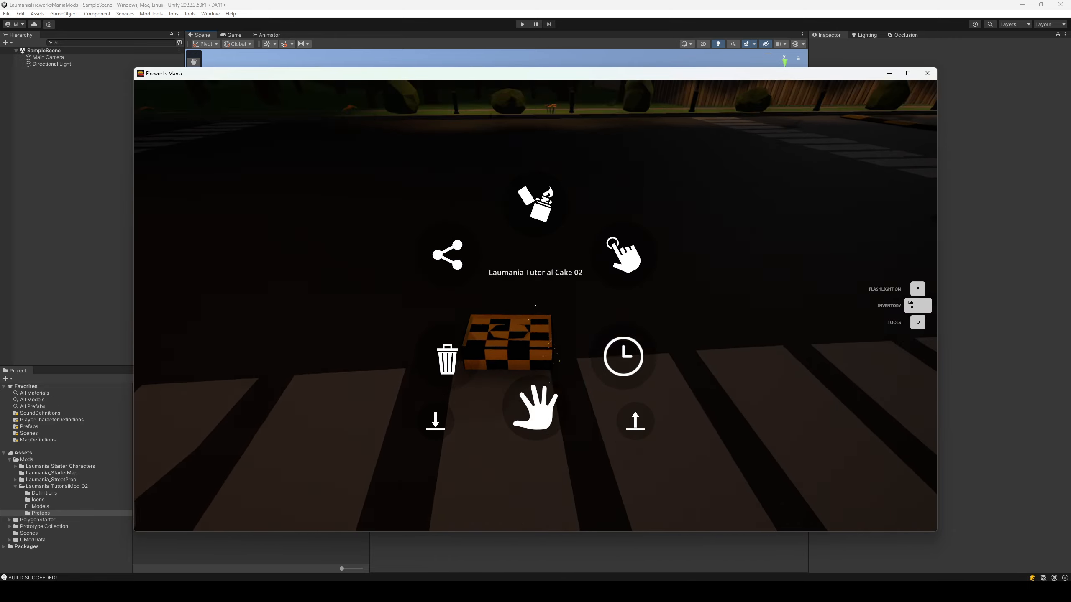
{"action": "key", "text": "s"}
{"action": "key", "text": "s"}
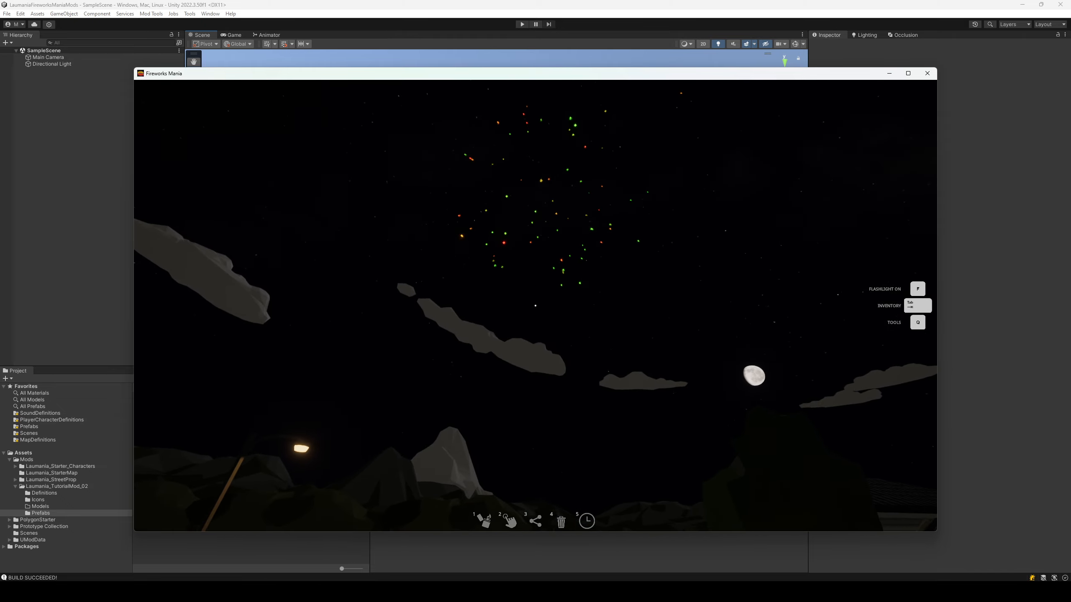
{"action": "key", "text": "Escape"}
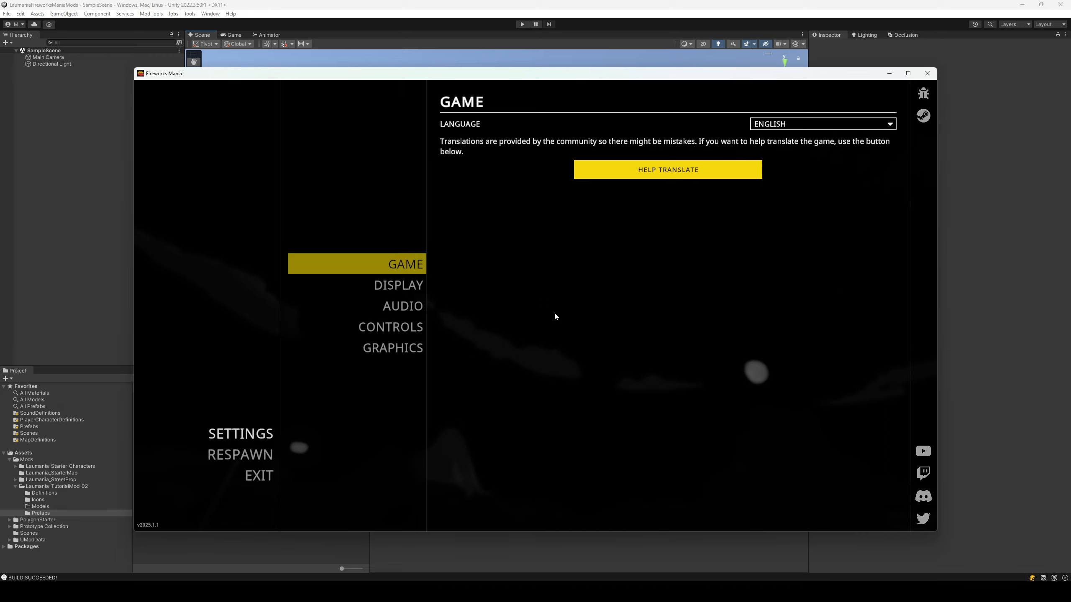
{"action": "left_click", "coordinate": [889, 73]}
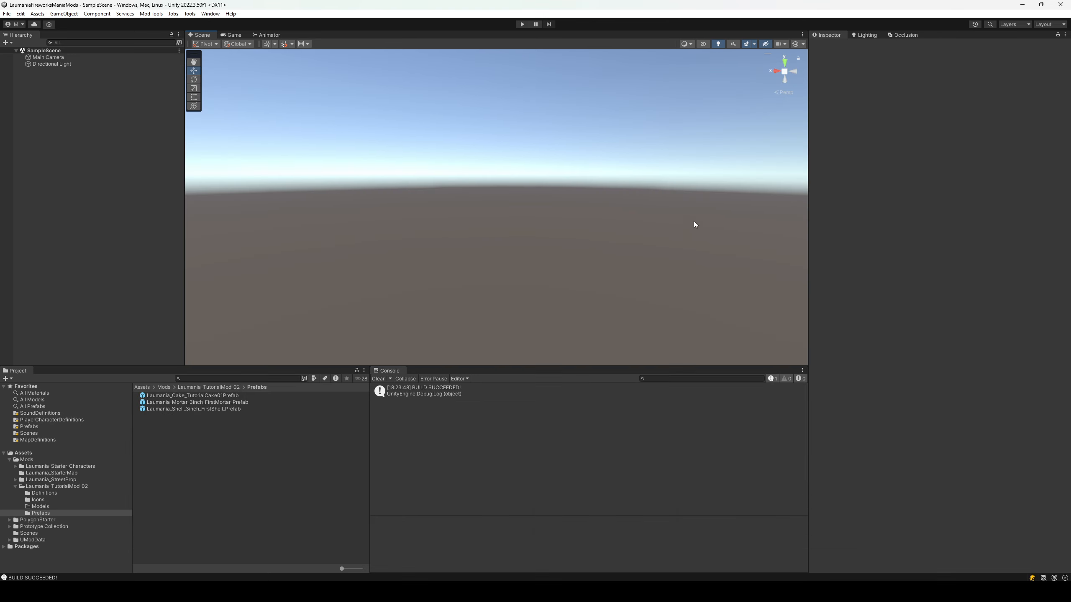